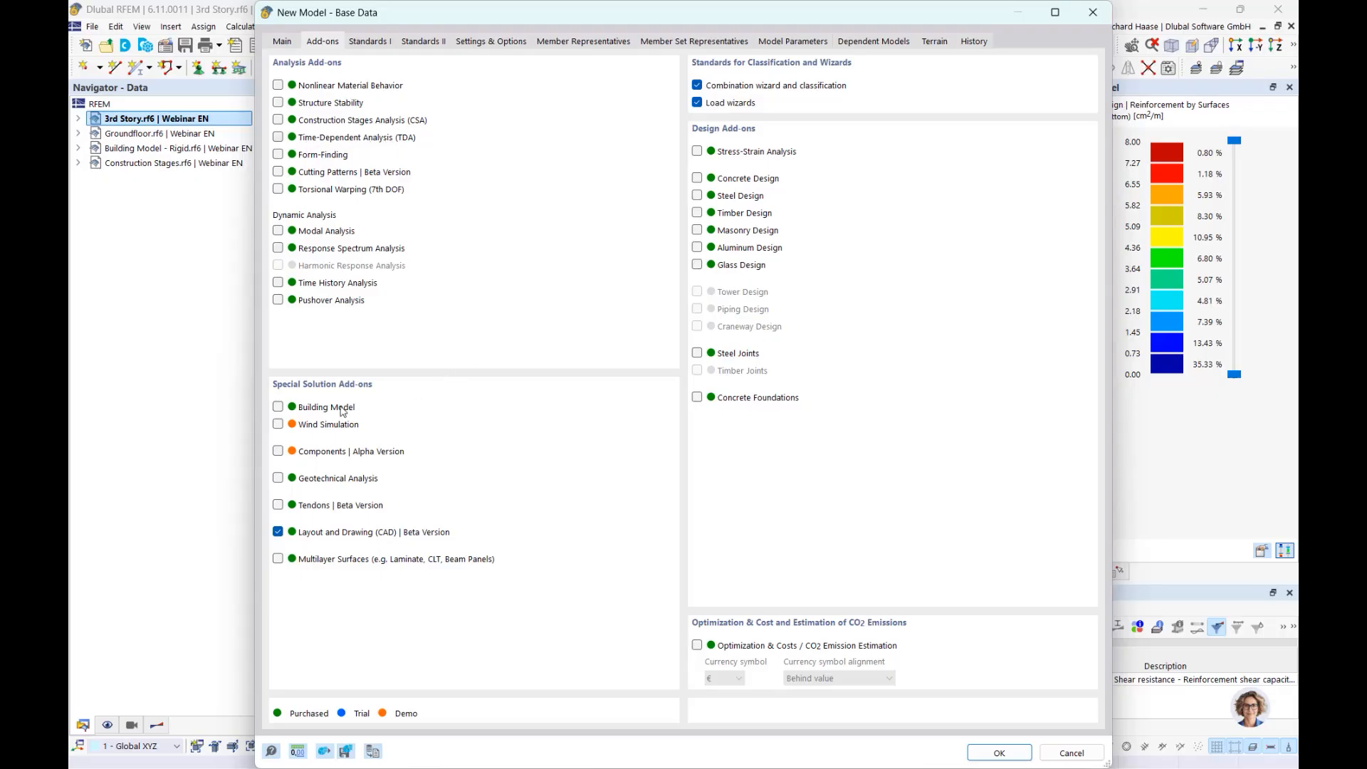
Activate the Building Model and Concrete Design add-ons for the new model.
{"action": "left_click", "coordinate": [278, 407]}
{"action": "left_click", "coordinate": [697, 178]}
Set the national annexes to DIN 2012-08 for EN 1990, DIN 2019-04 for EN 1991, and DIN 2015-12 for EN 1992.
{"action": "left_click", "coordinate": [368, 42]}
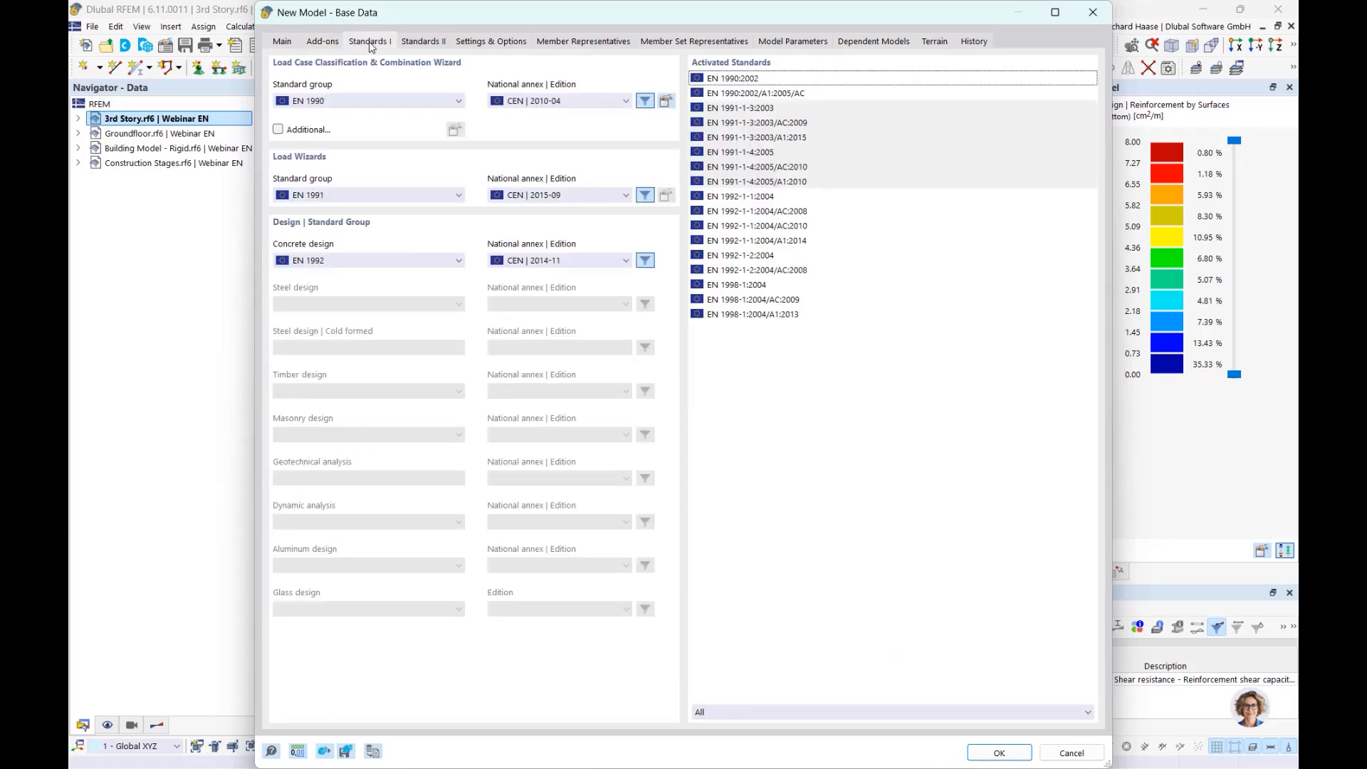
{"action": "left_click", "coordinate": [549, 102]}
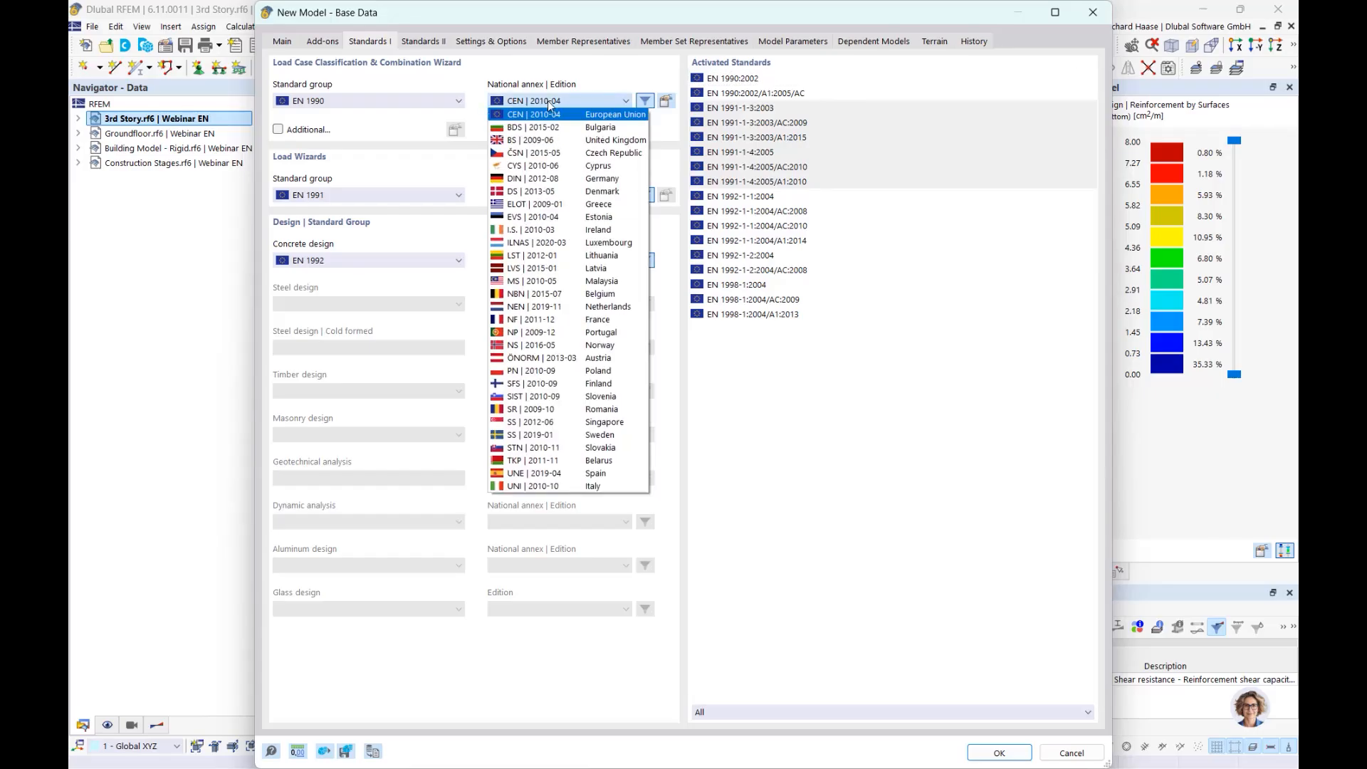
{"action": "left_click", "coordinate": [521, 179]}
{"action": "left_click", "coordinate": [523, 197]}
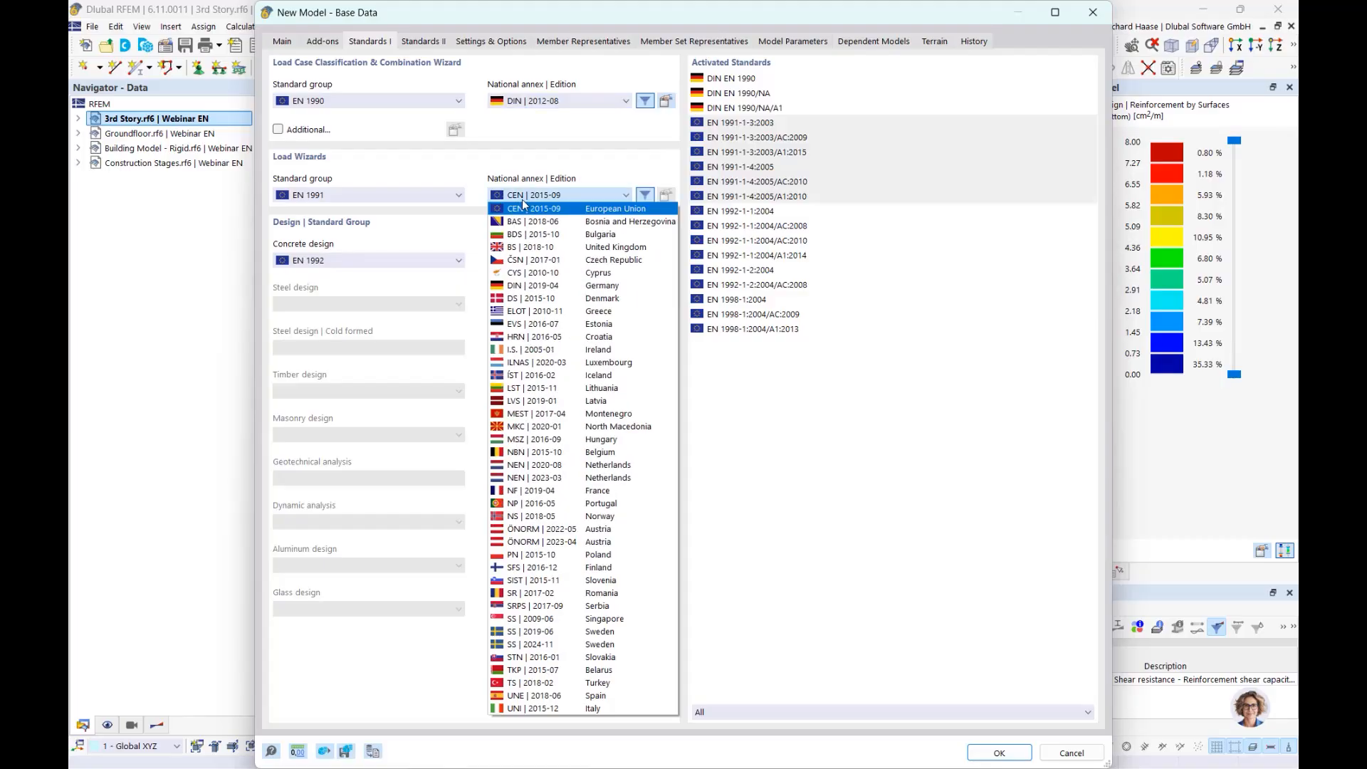
{"action": "left_click", "coordinate": [529, 287]}
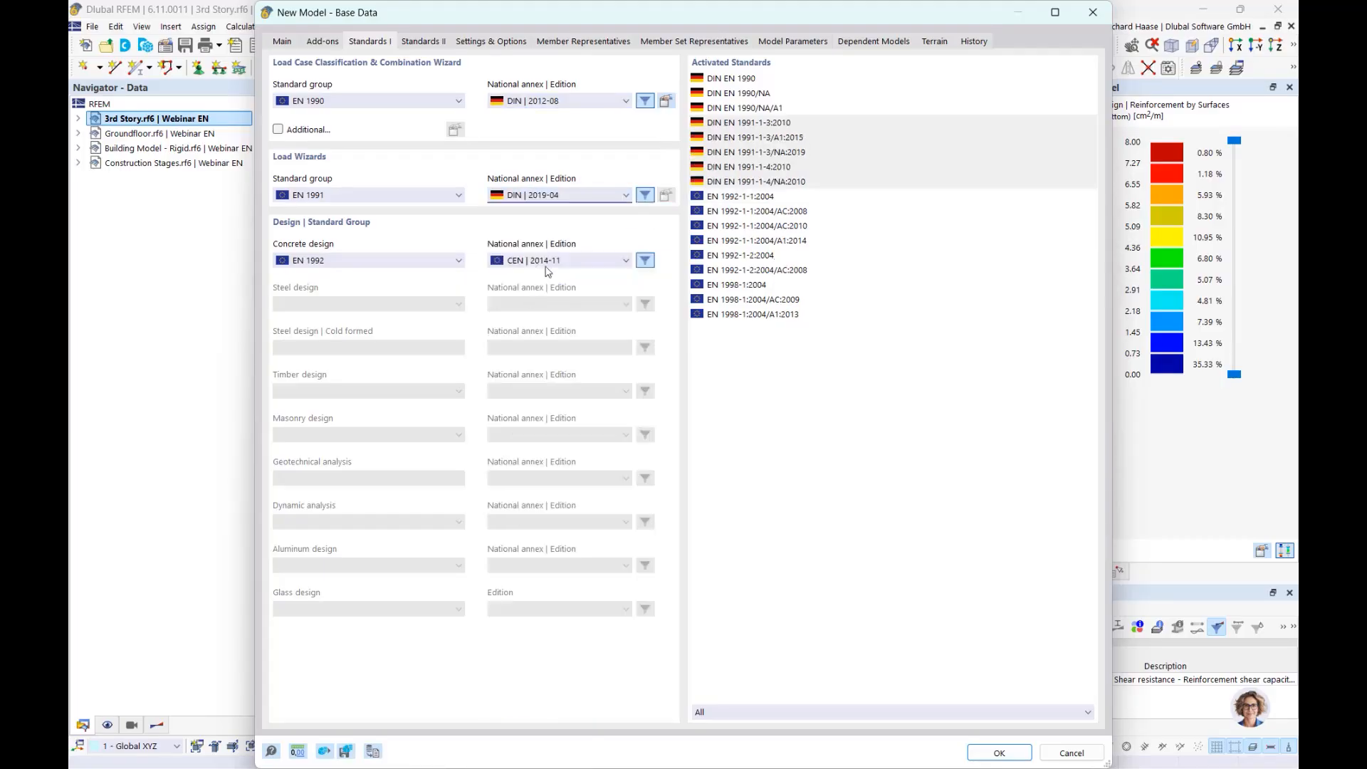
{"action": "left_click", "coordinate": [553, 264]}
{"action": "left_click", "coordinate": [518, 338]}
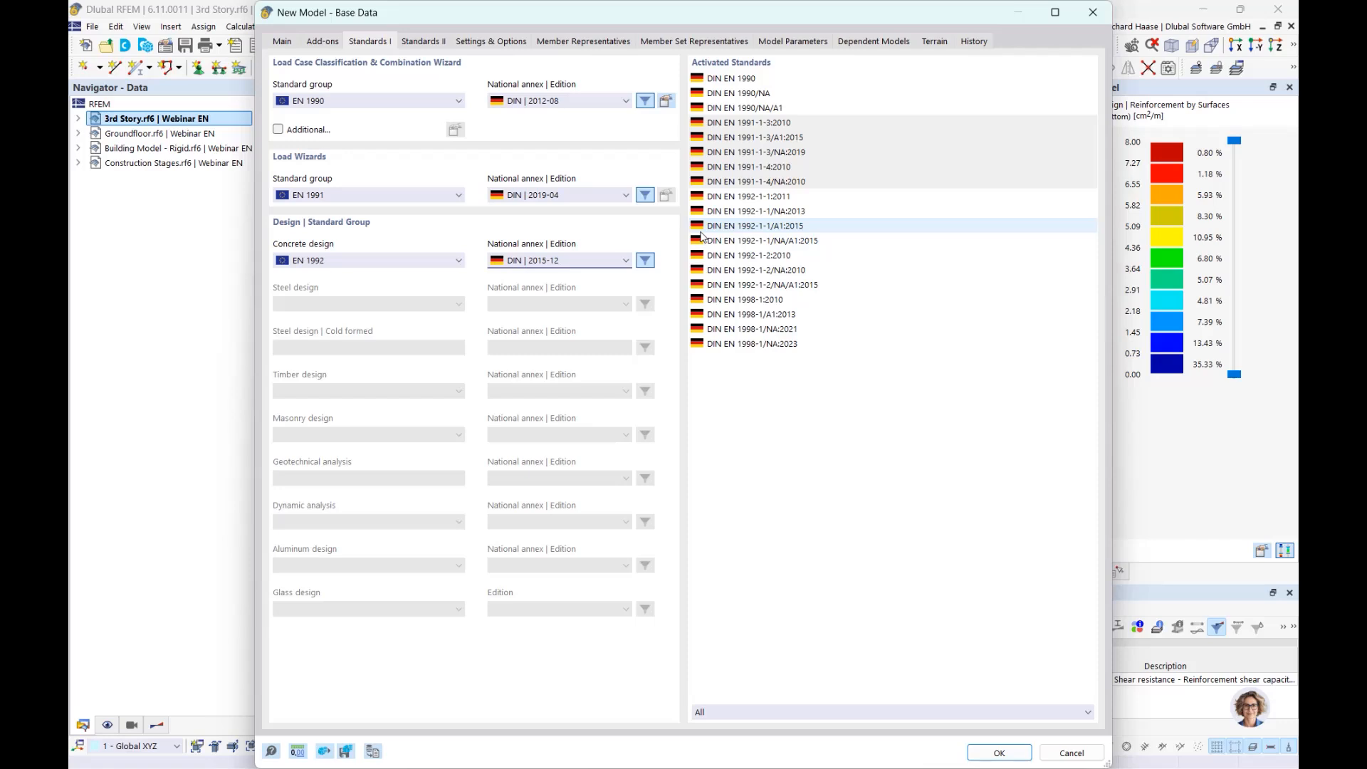
Set the model location to Leipzig, Saxony, Germany, with the map-based location search and create the model.
{"action": "left_click", "coordinate": [796, 42]}
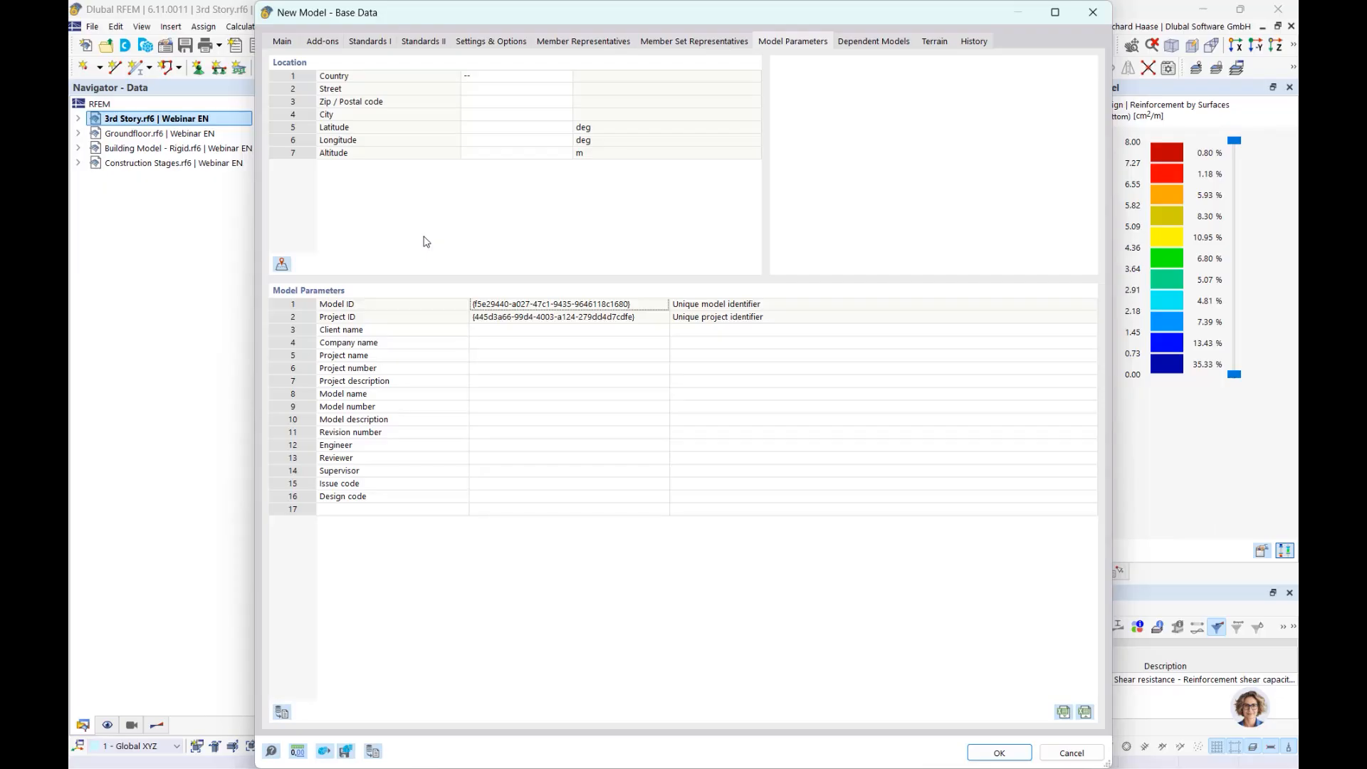
{"action": "left_click", "coordinate": [281, 265]}
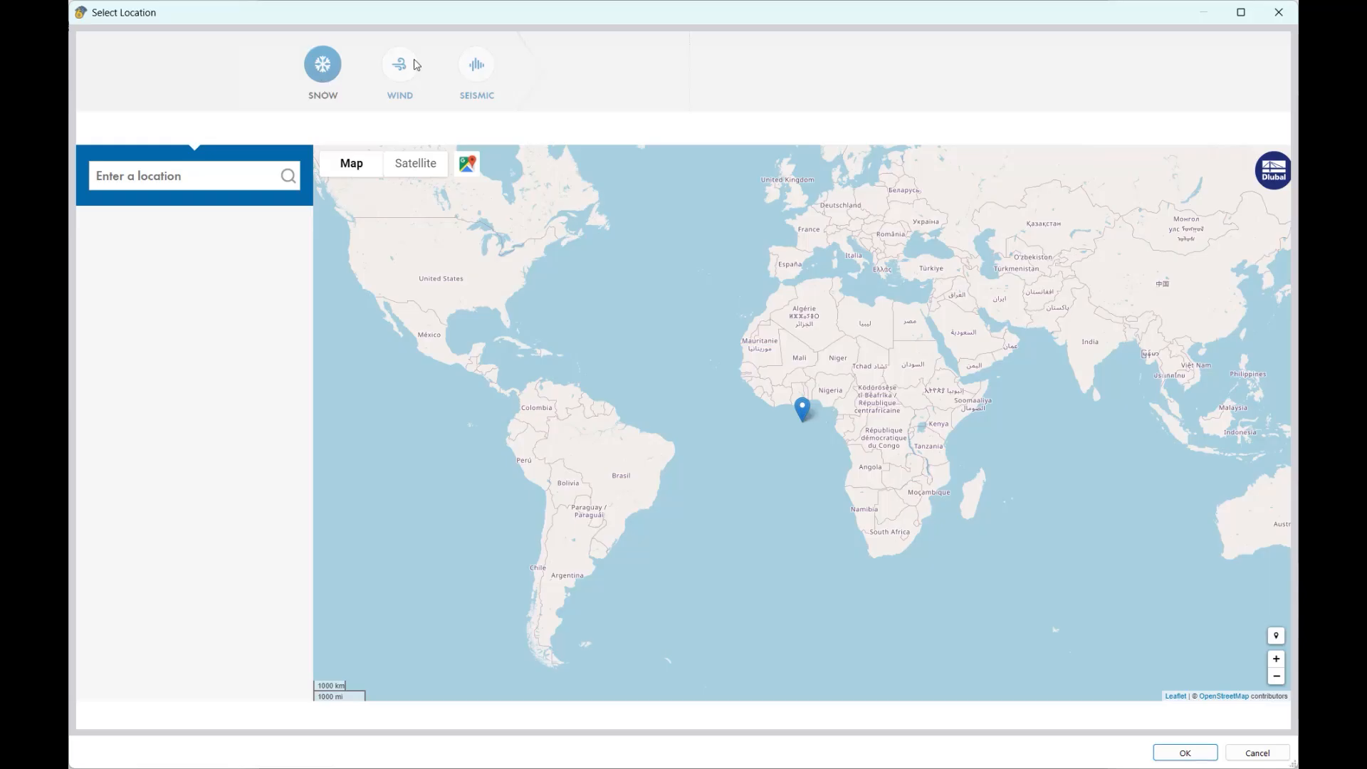
{"action": "left_click", "coordinate": [175, 174]}
{"action": "type", "text": "lei"}
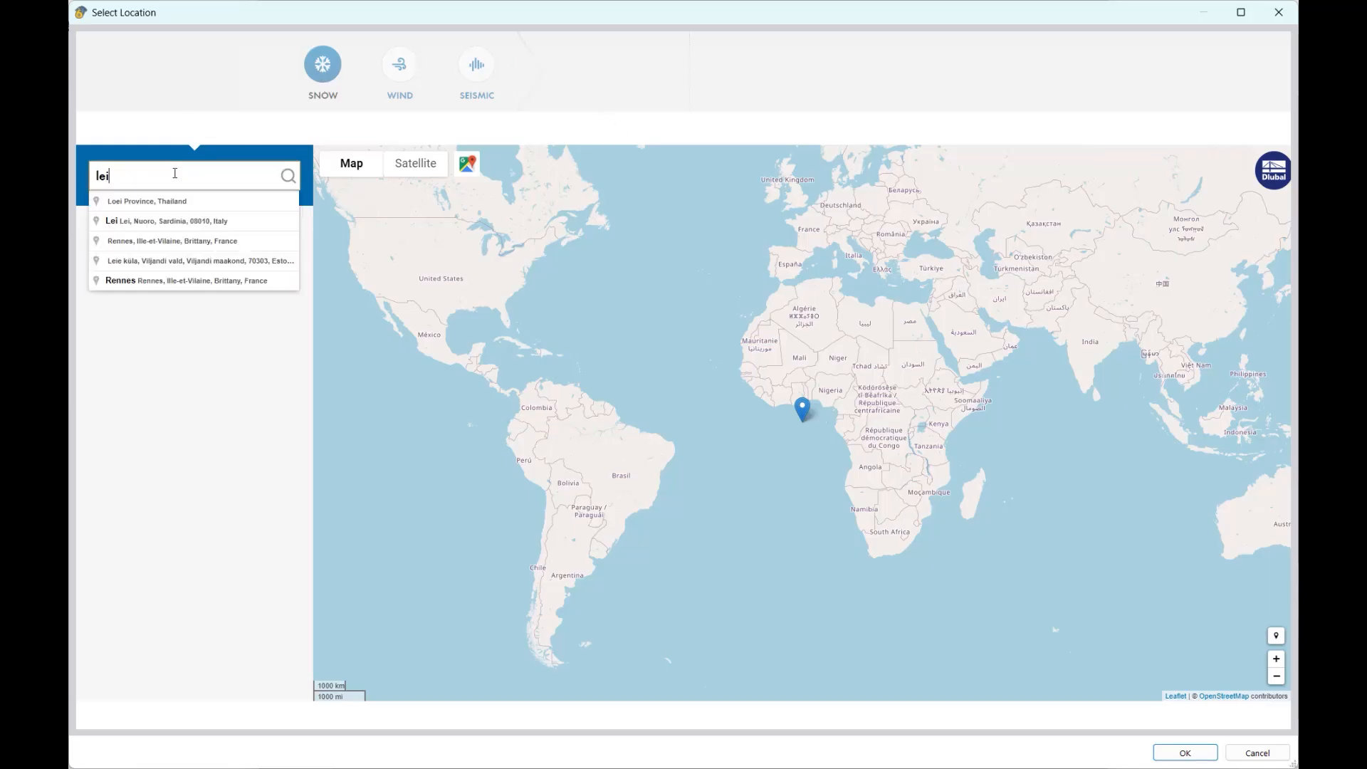
{"action": "type", "text": "pzig"}
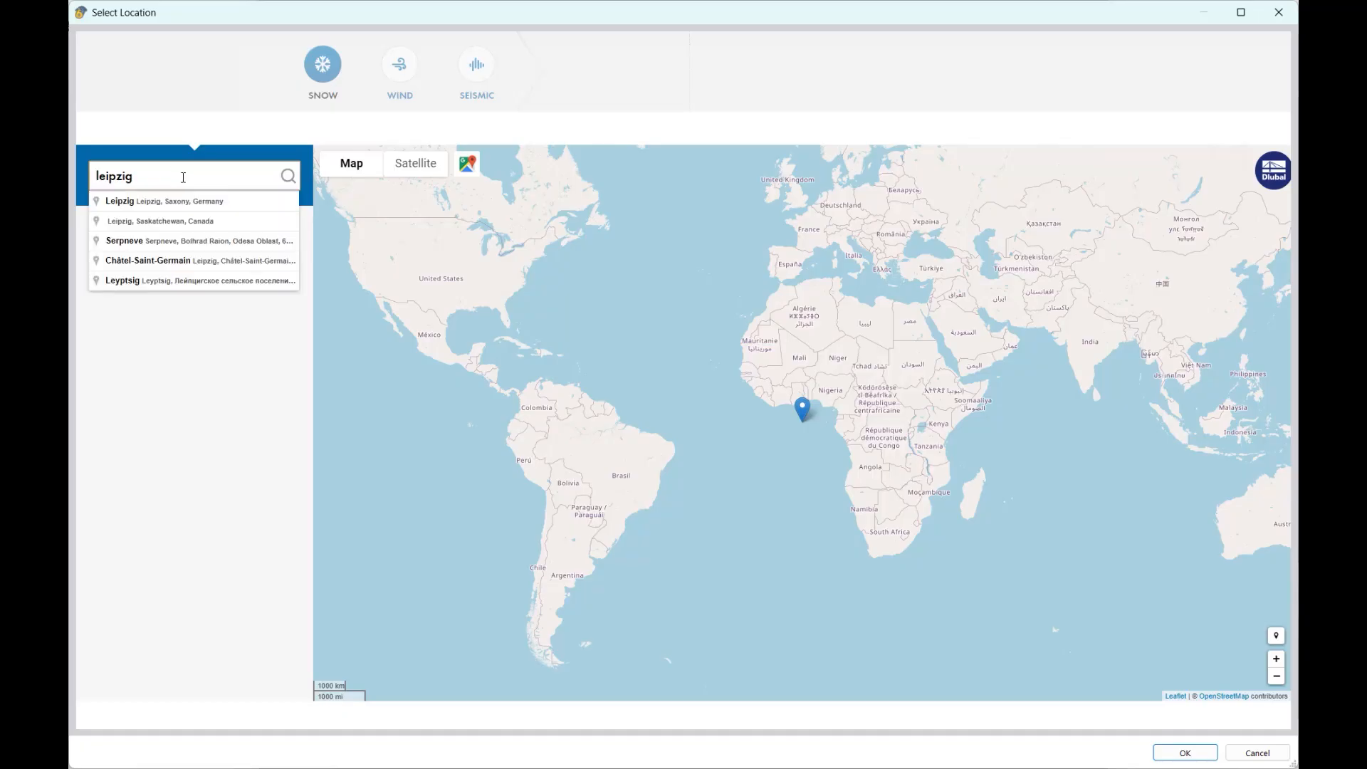
{"action": "left_click", "coordinate": [156, 204]}
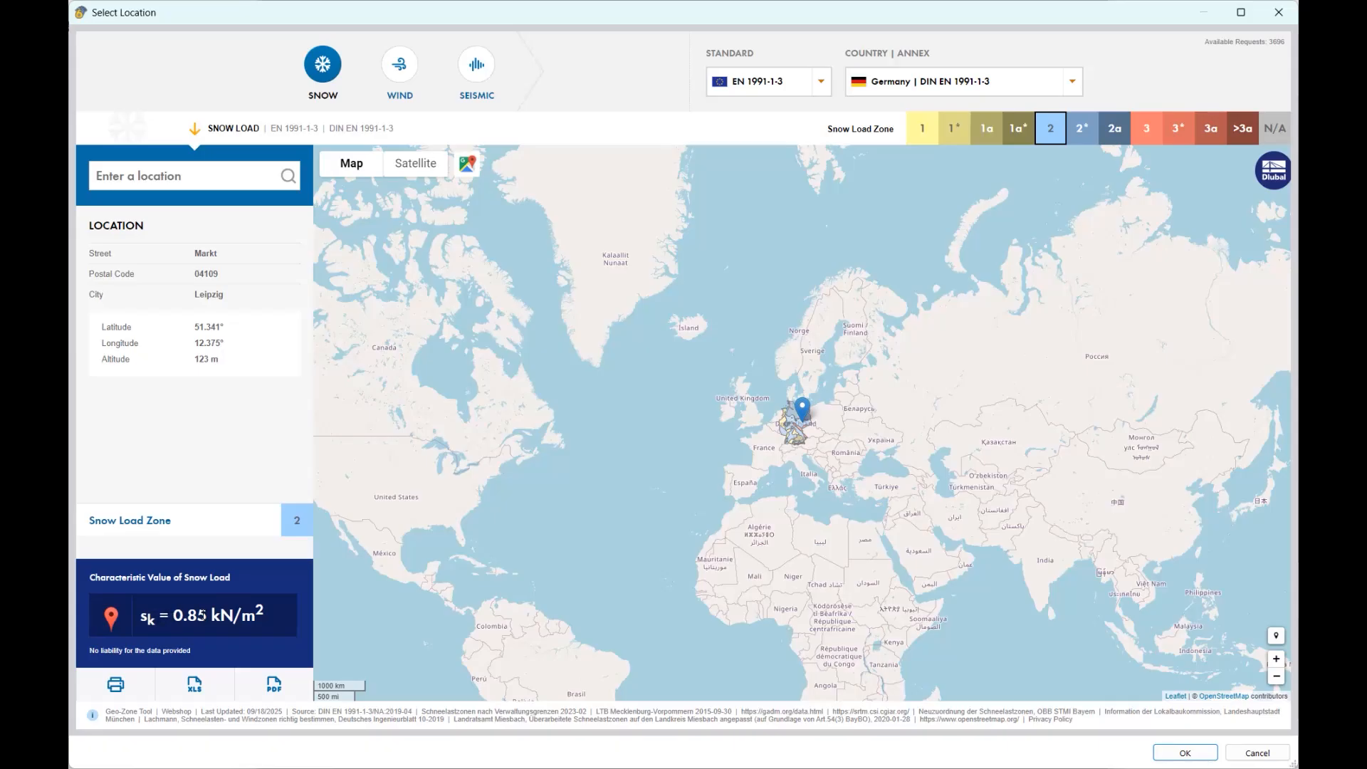
{"action": "left_click", "coordinate": [399, 64]}
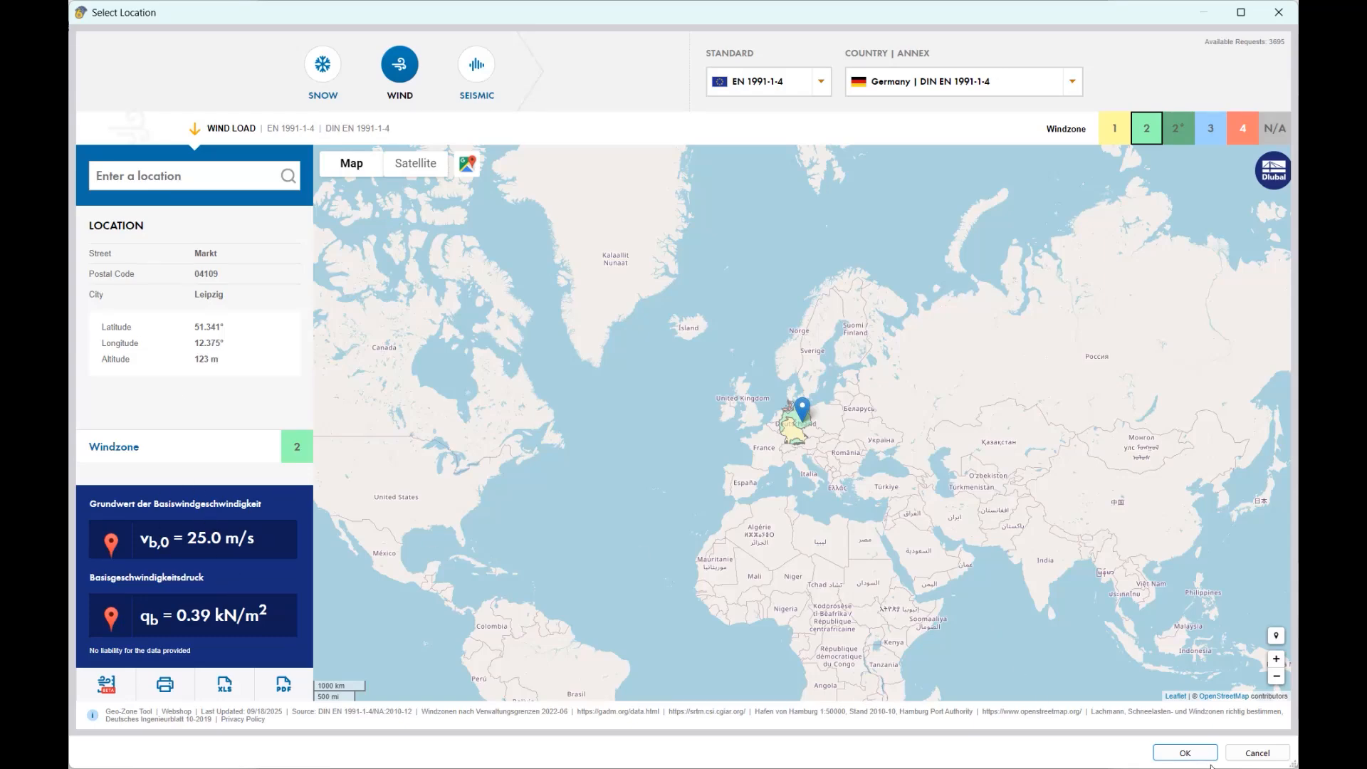
{"action": "left_click", "coordinate": [1185, 753]}
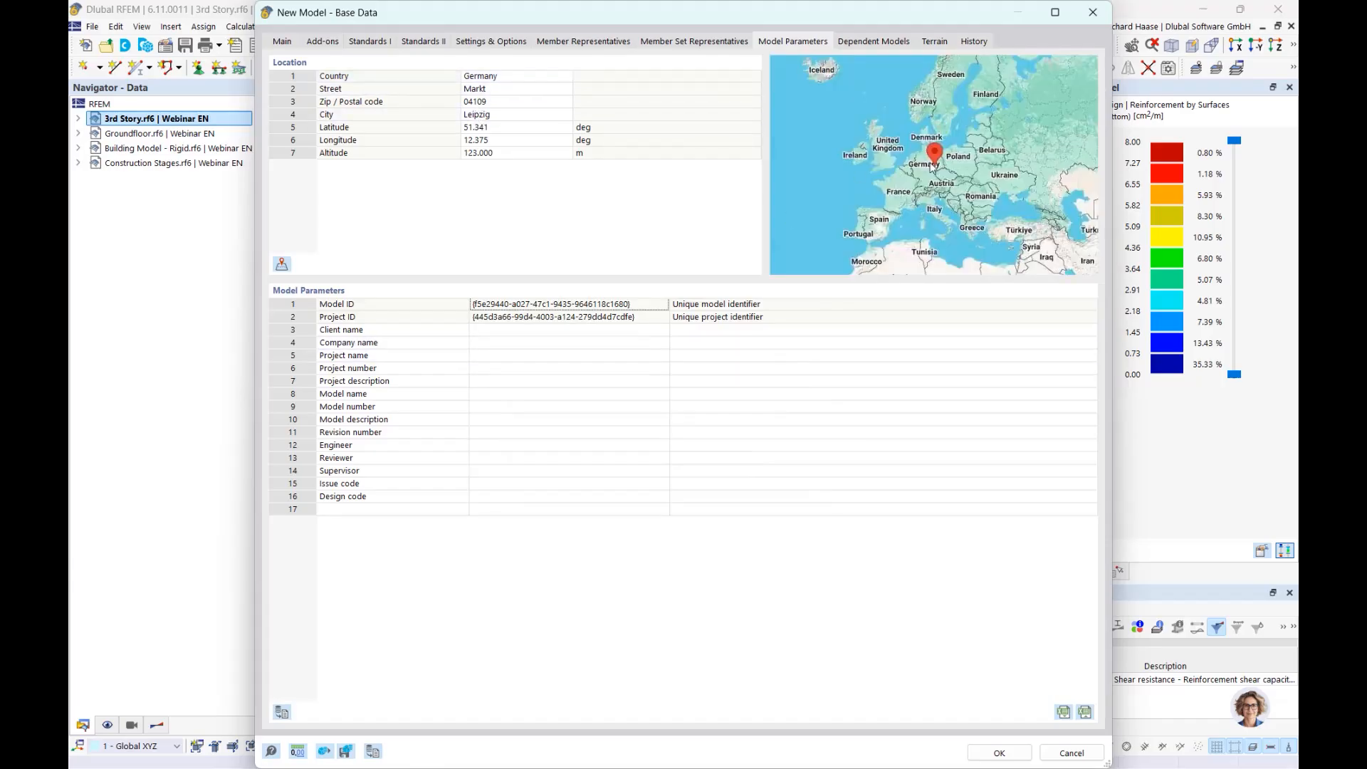
{"action": "left_click", "coordinate": [999, 752]}
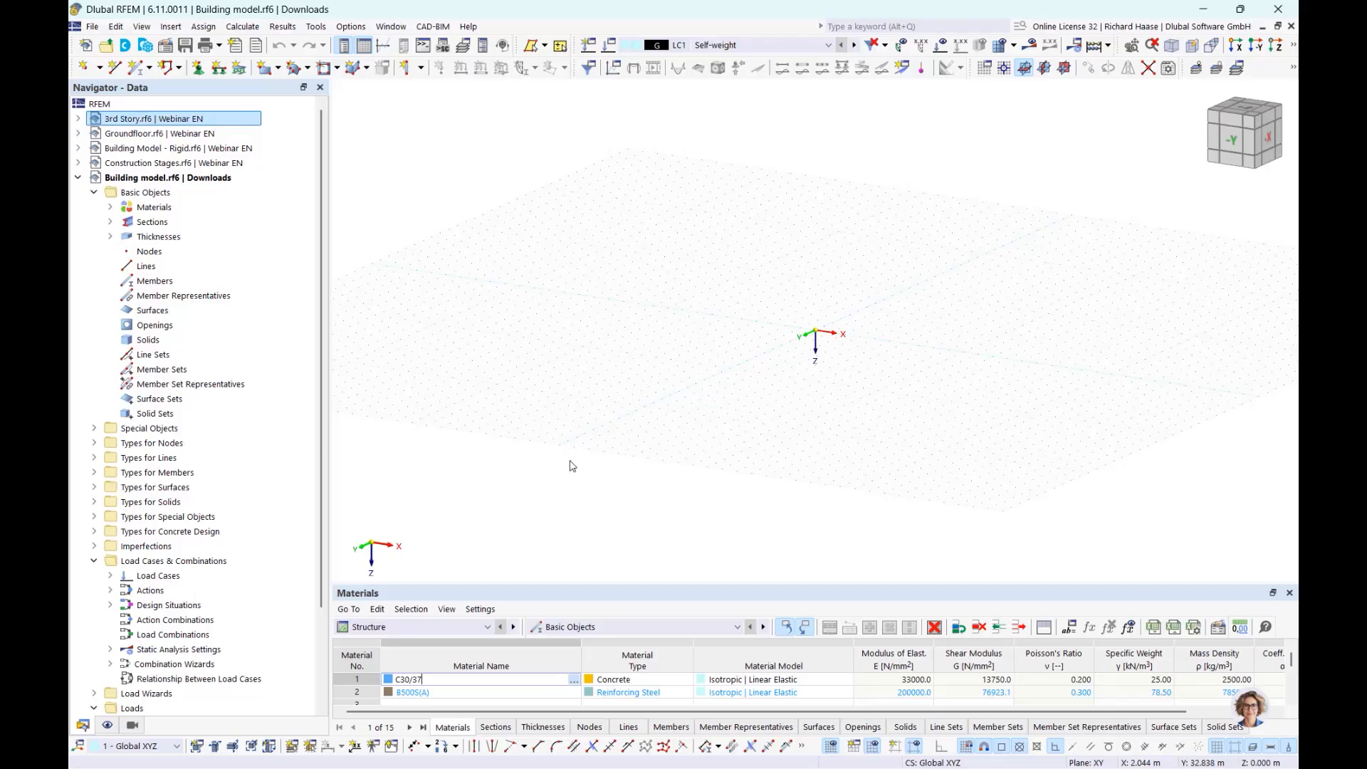
Load the floor plan drawing from the "30.09 & 02.10. Webinar - GM" folder as a background layer in the global XYZ system.
{"action": "left_click", "coordinate": [109, 210]}
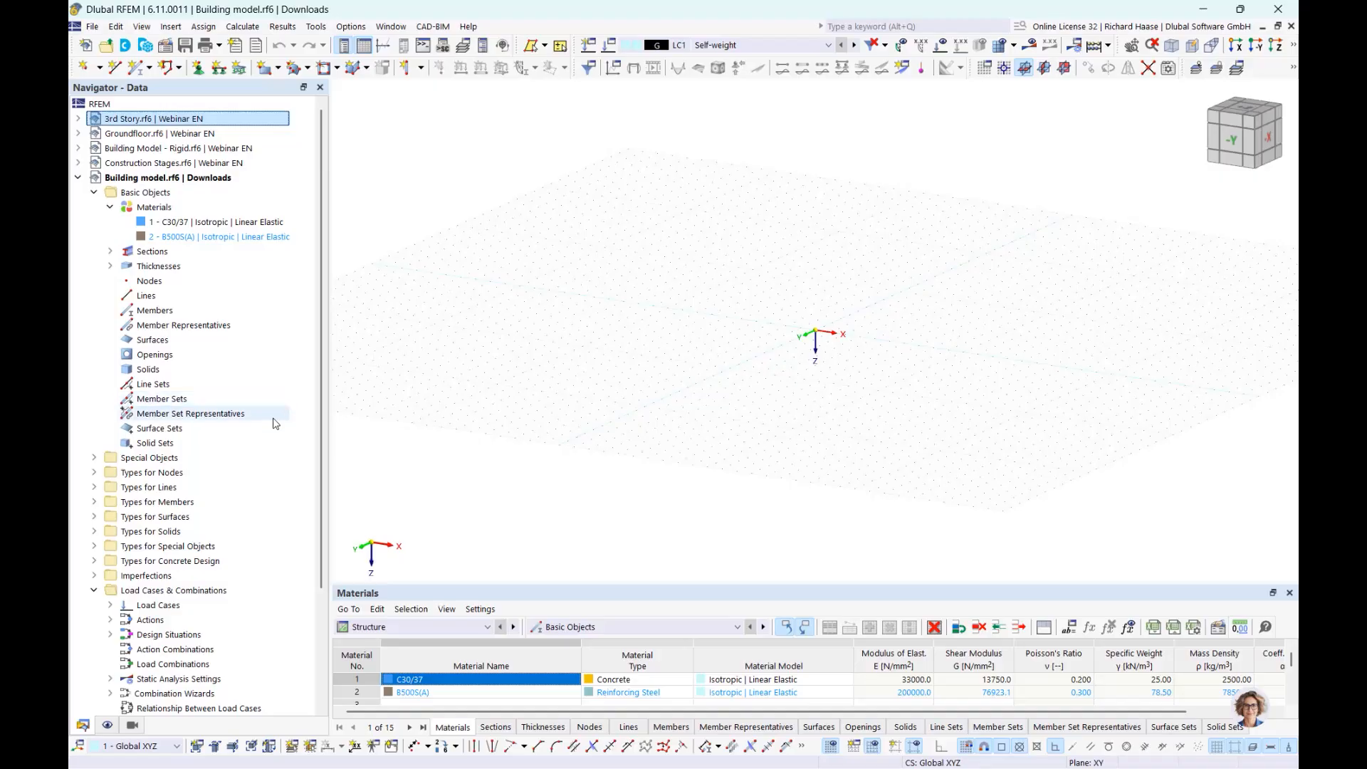
{"action": "scroll", "coordinate": [273, 425], "scroll_direction": "down", "scroll_amount": 3}
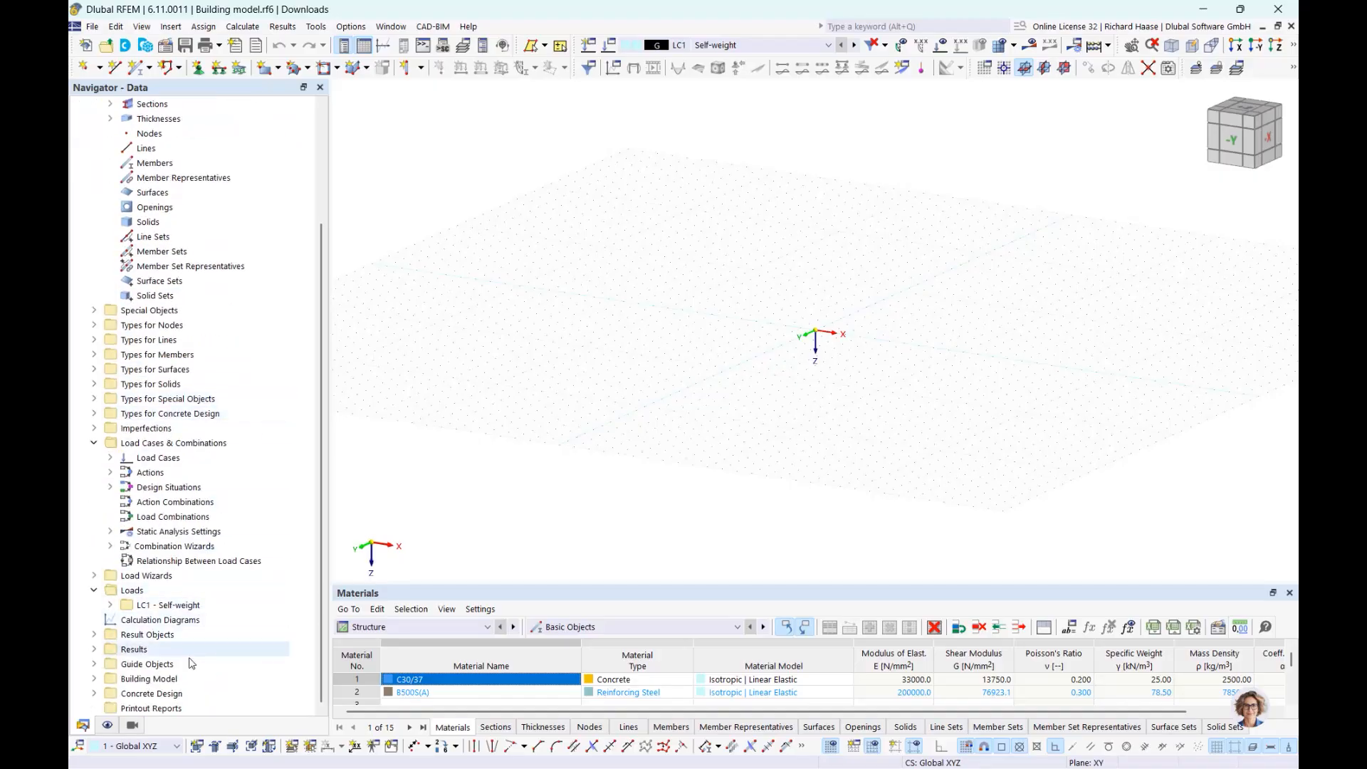
{"action": "left_click", "coordinate": [93, 663]}
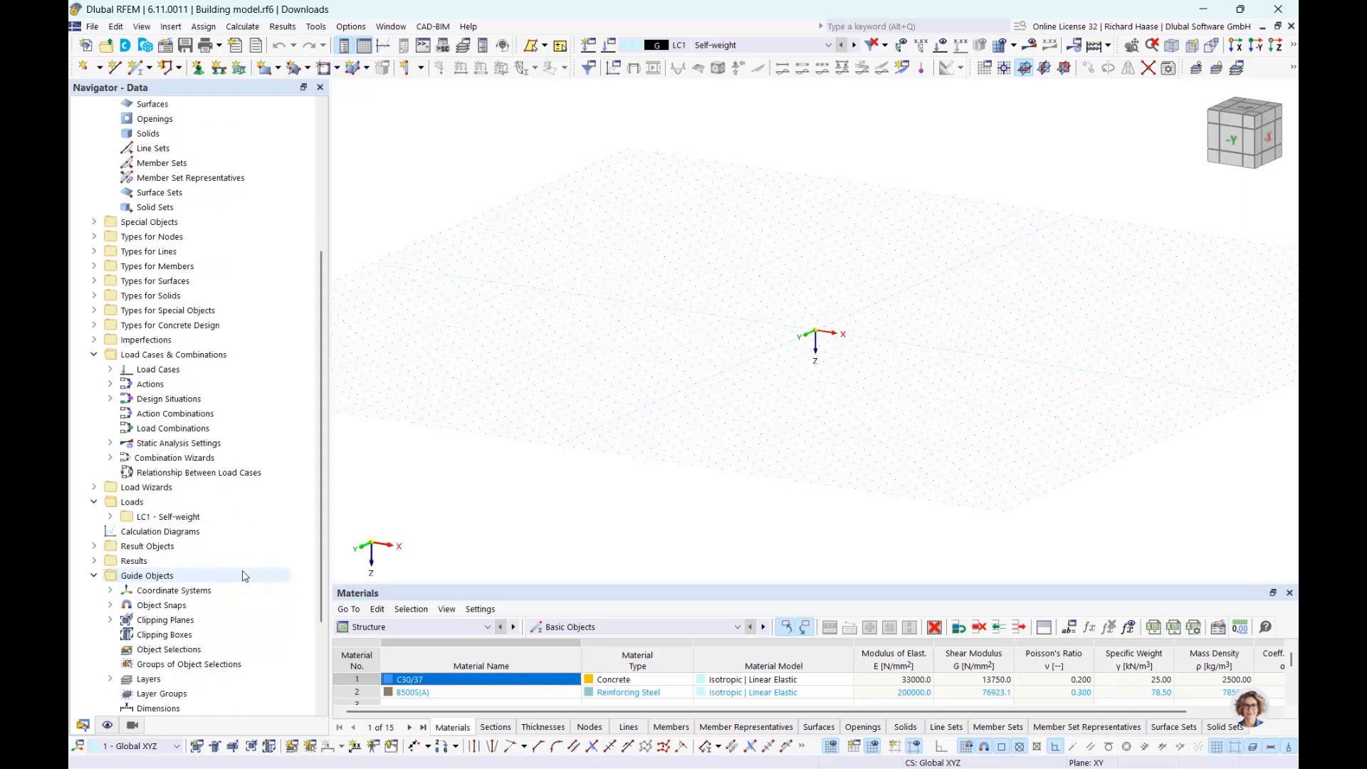
{"action": "scroll", "coordinate": [167, 644], "scroll_direction": "down", "scroll_amount": 1}
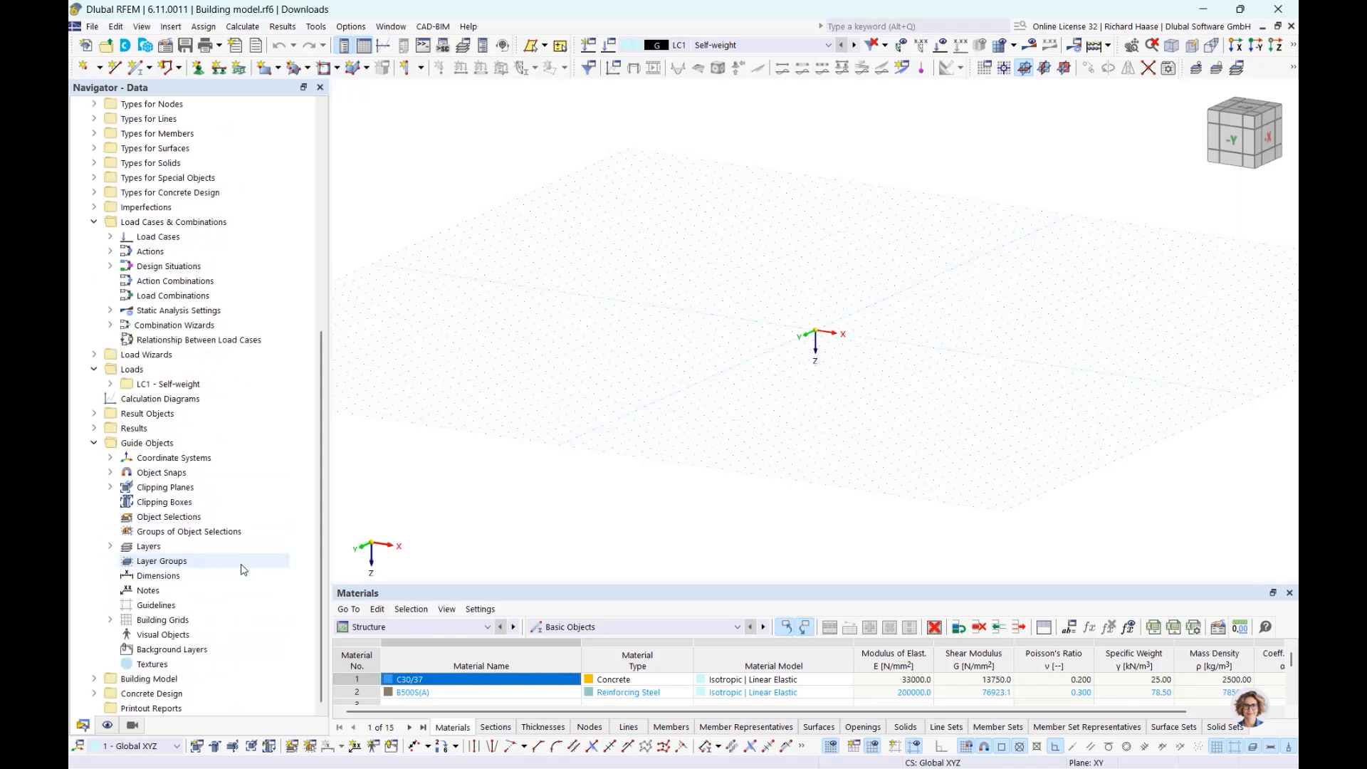
{"action": "double_click", "coordinate": [165, 650]}
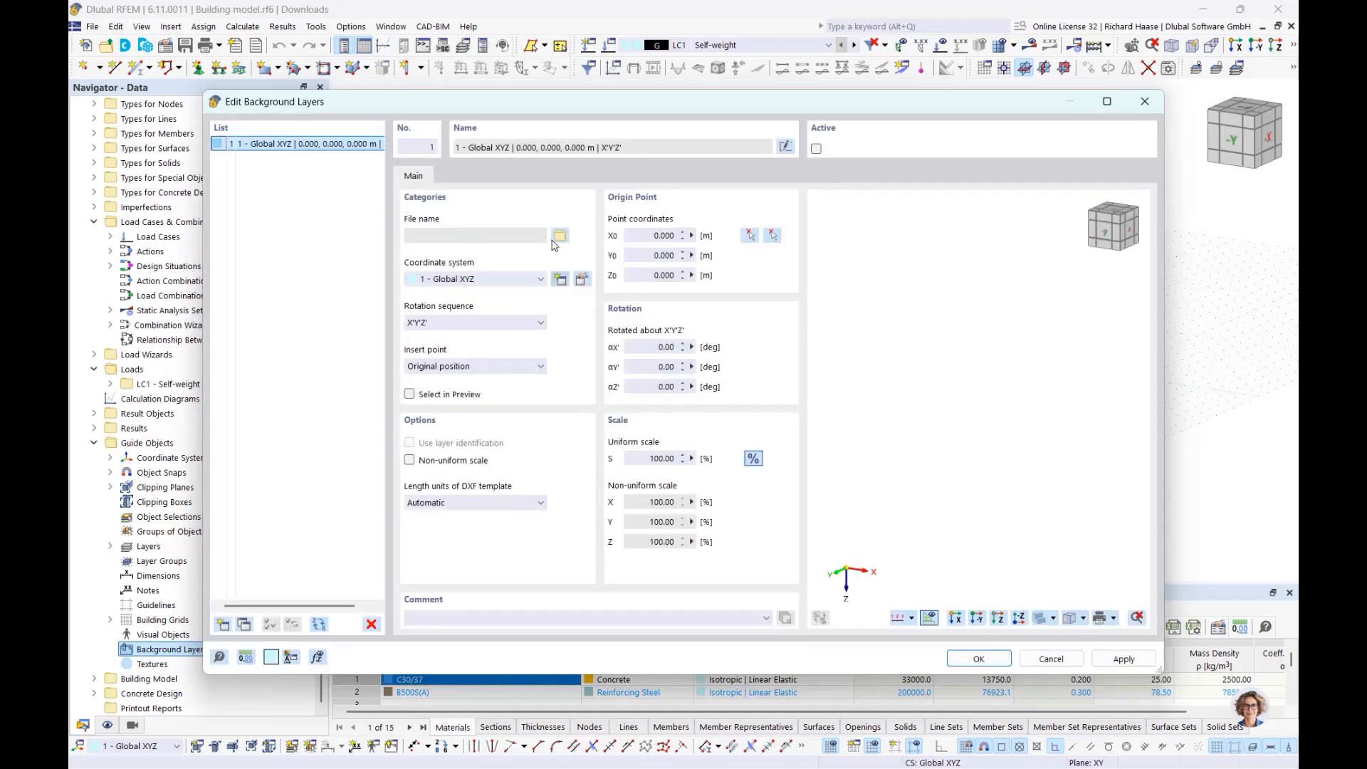
{"action": "left_click", "coordinate": [558, 240]}
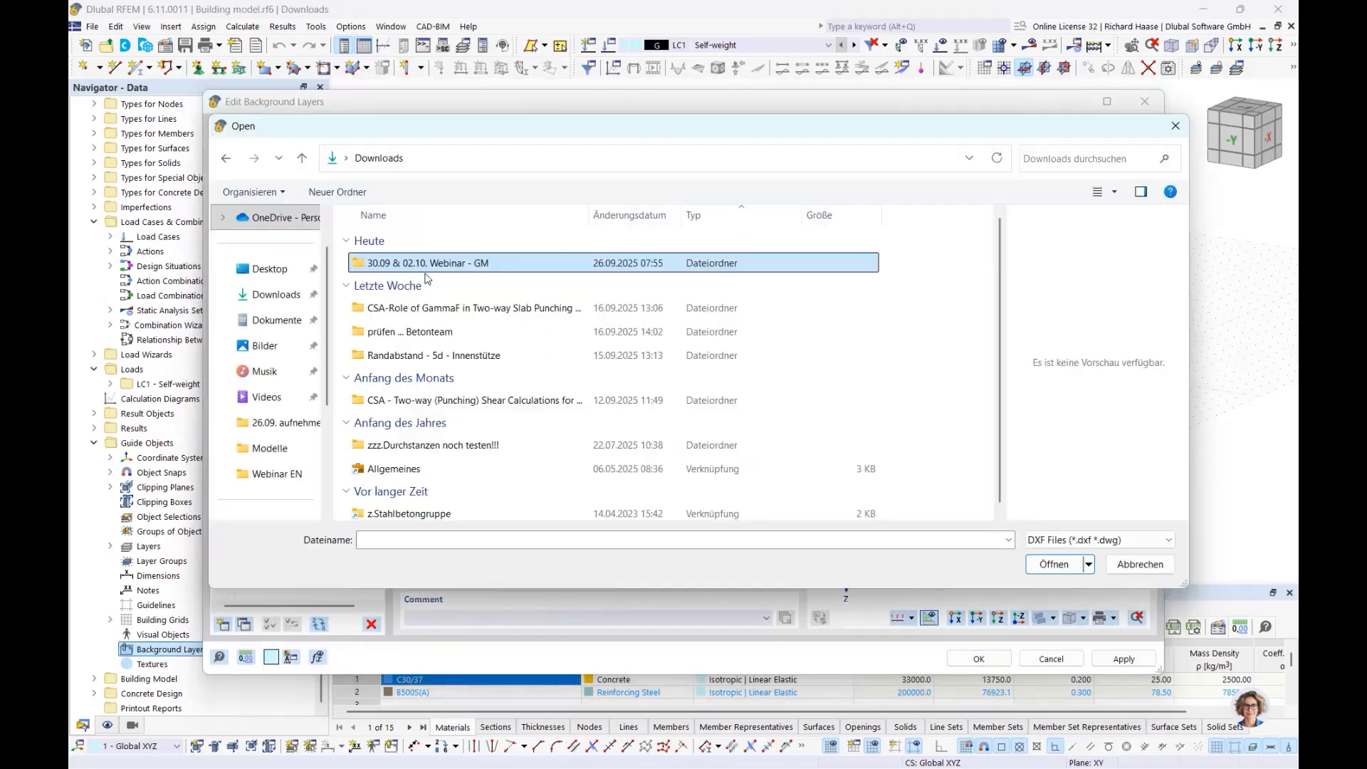
{"action": "double_click", "coordinate": [370, 263]}
{"action": "left_click", "coordinate": [413, 377]}
{"action": "left_click", "coordinate": [1083, 569]}
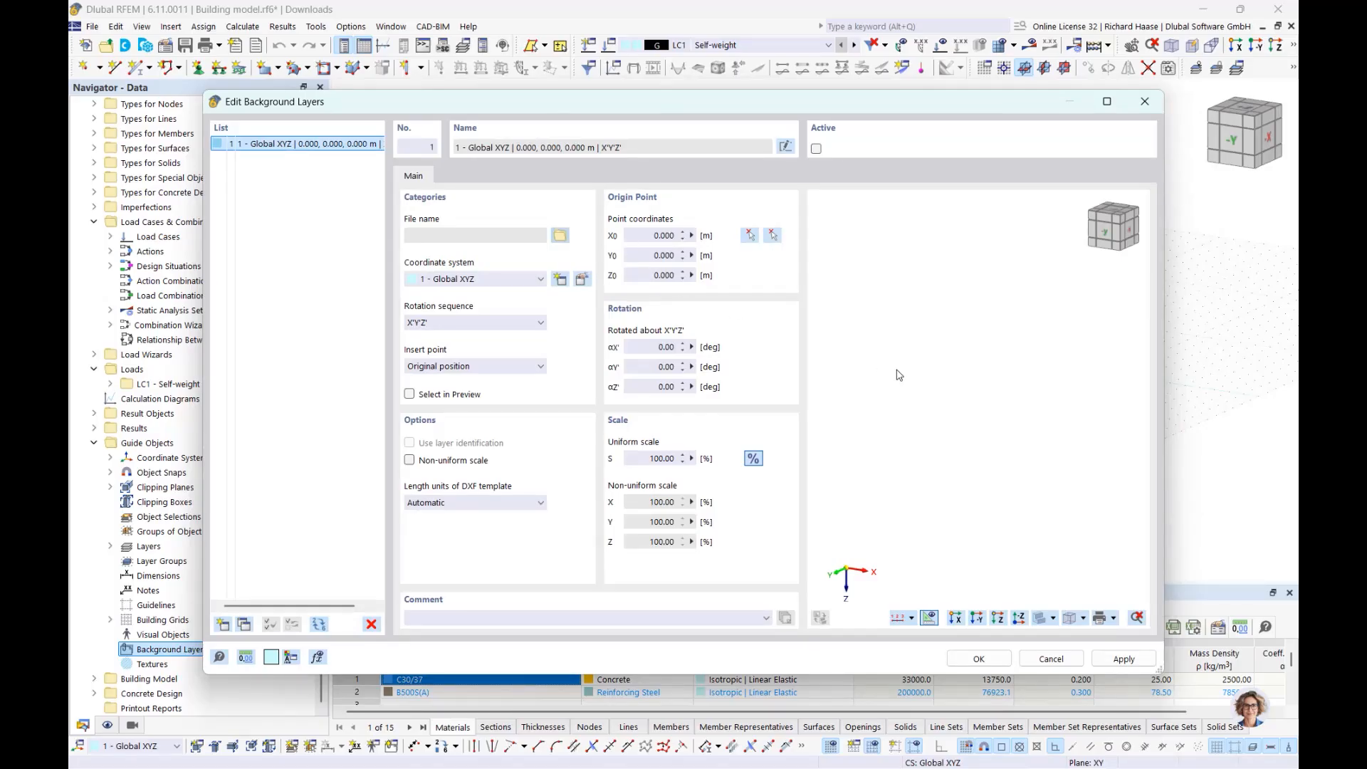
{"action": "left_click", "coordinate": [976, 658]}
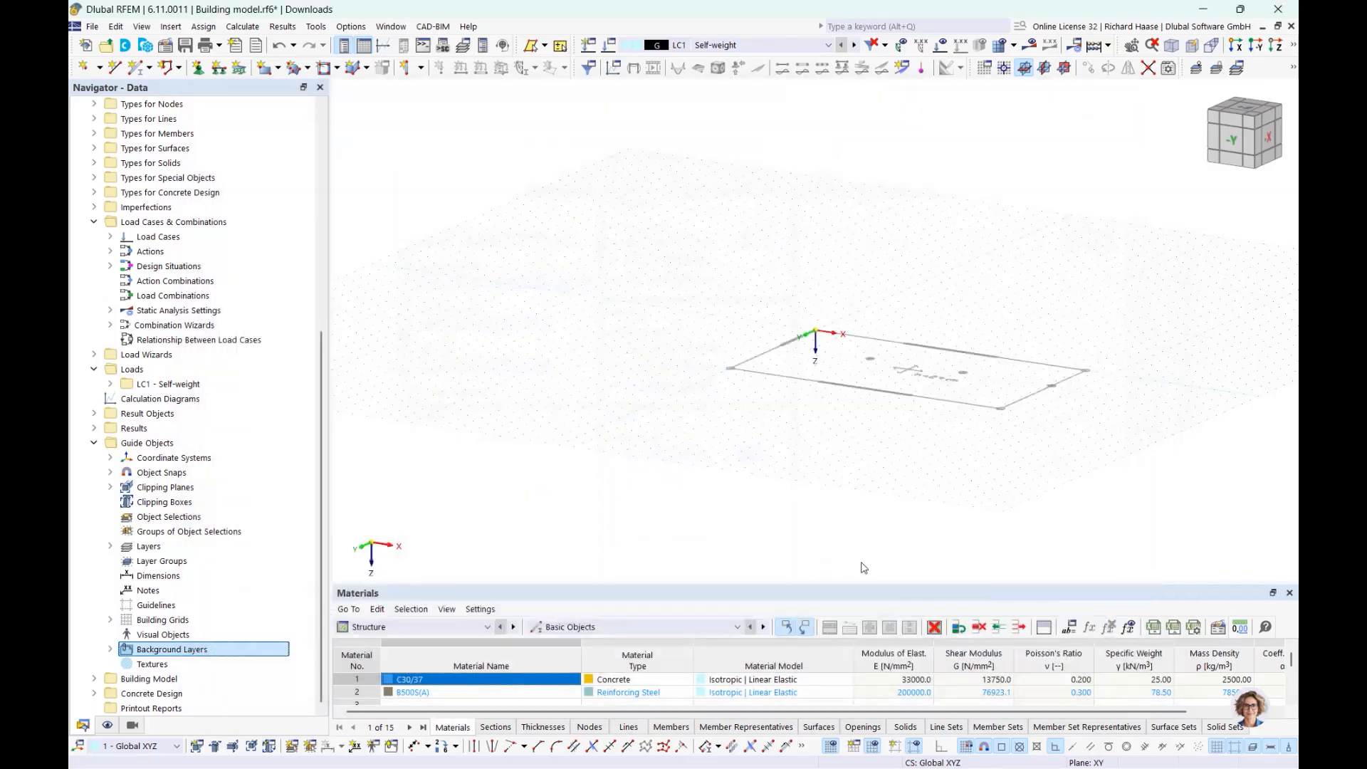
{"action": "left_click", "coordinate": [1248, 113]}
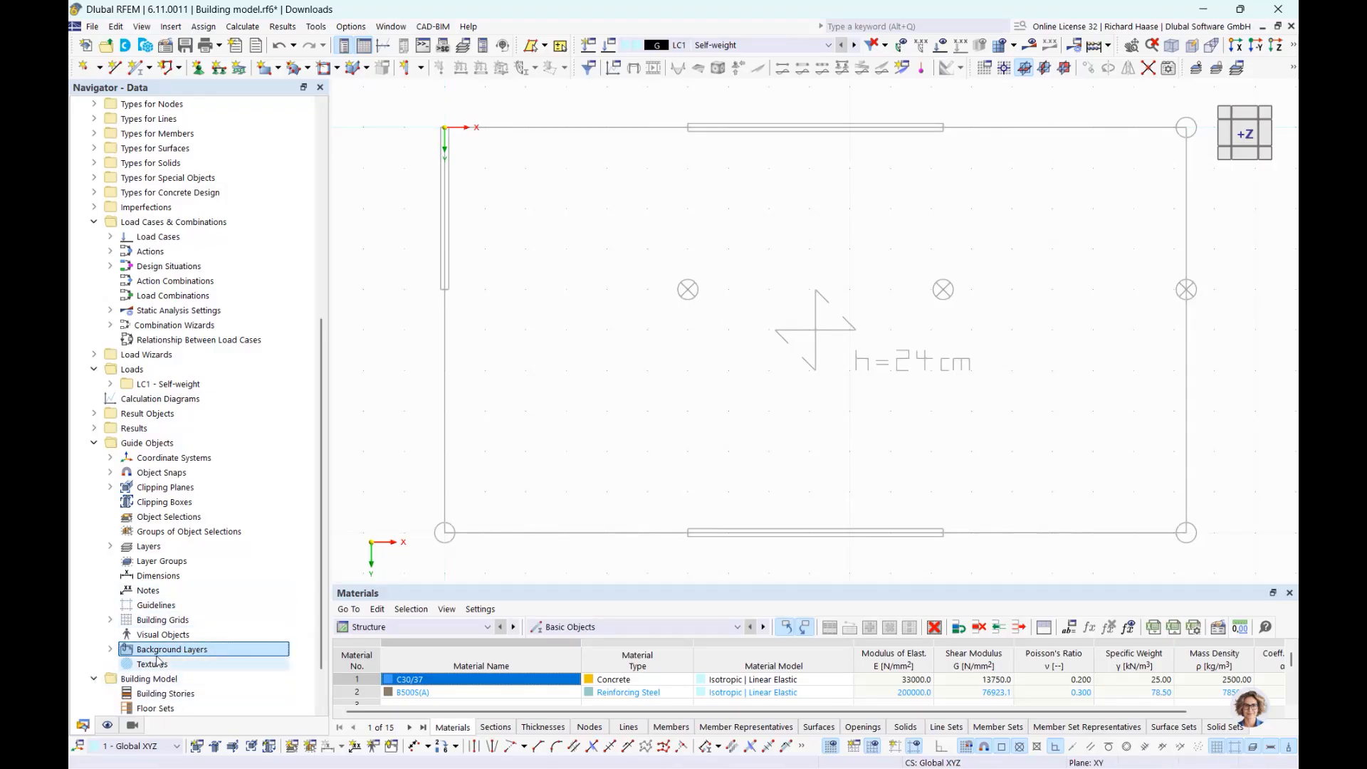
Create a new building story with a height ΔZ of 3 m.
{"action": "left_click", "coordinate": [94, 678]}
{"action": "left_click", "coordinate": [175, 635]}
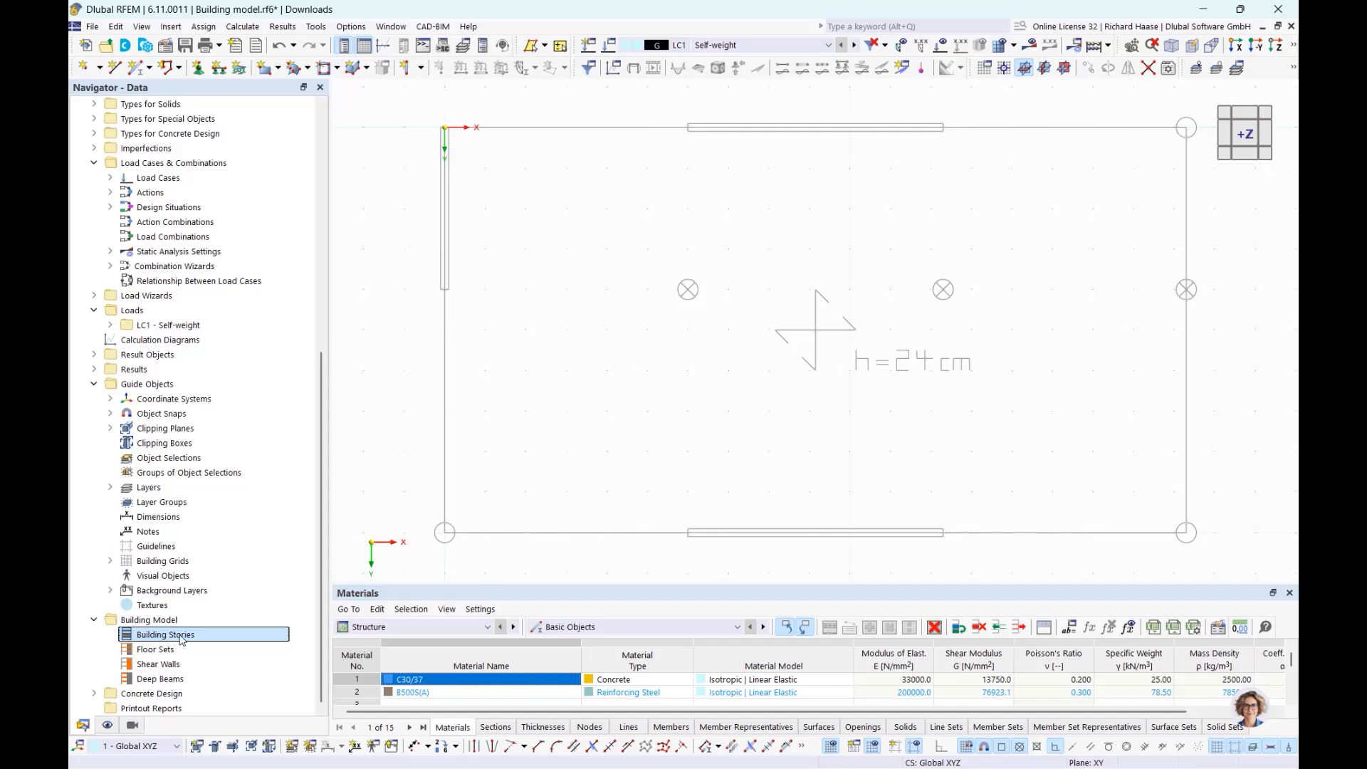
{"action": "right_click", "coordinate": [181, 640]}
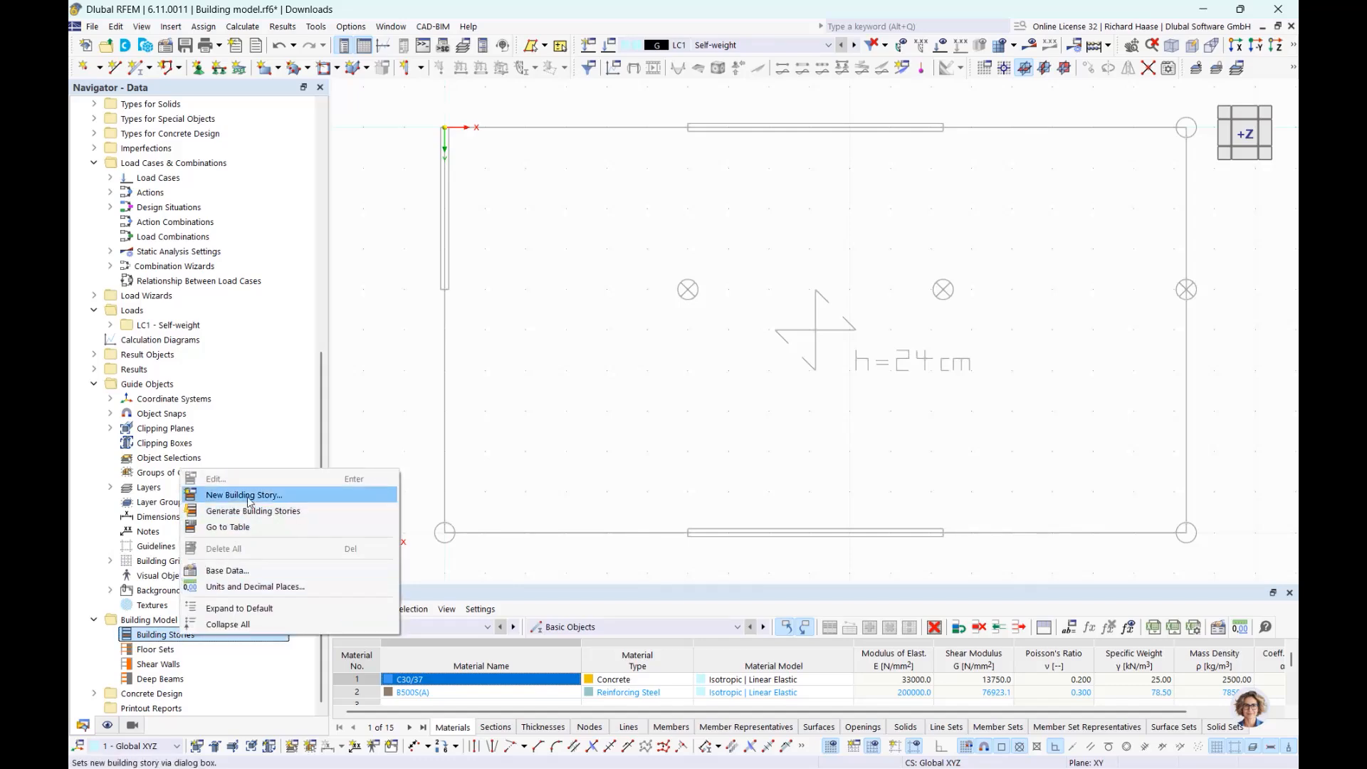
{"action": "left_click", "coordinate": [256, 496]}
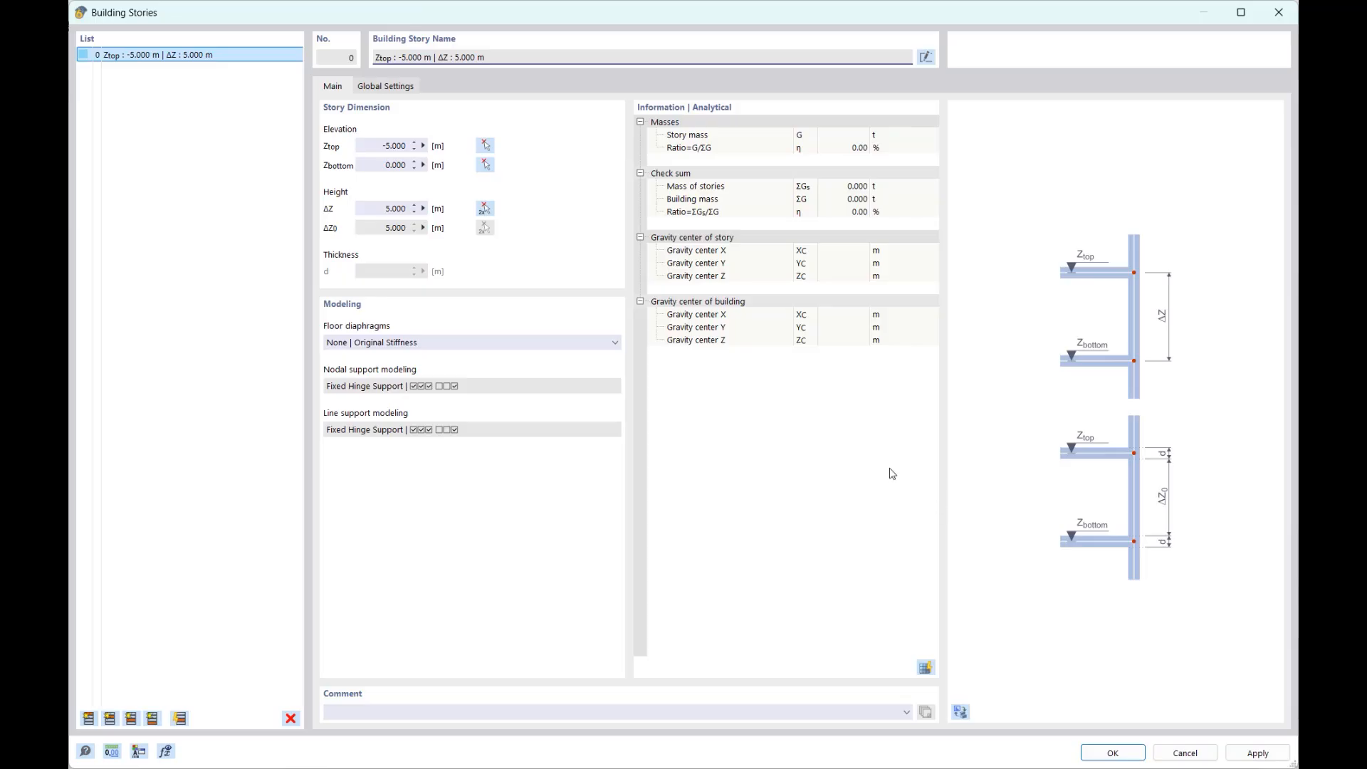
{"action": "left_click", "coordinate": [380, 211]}
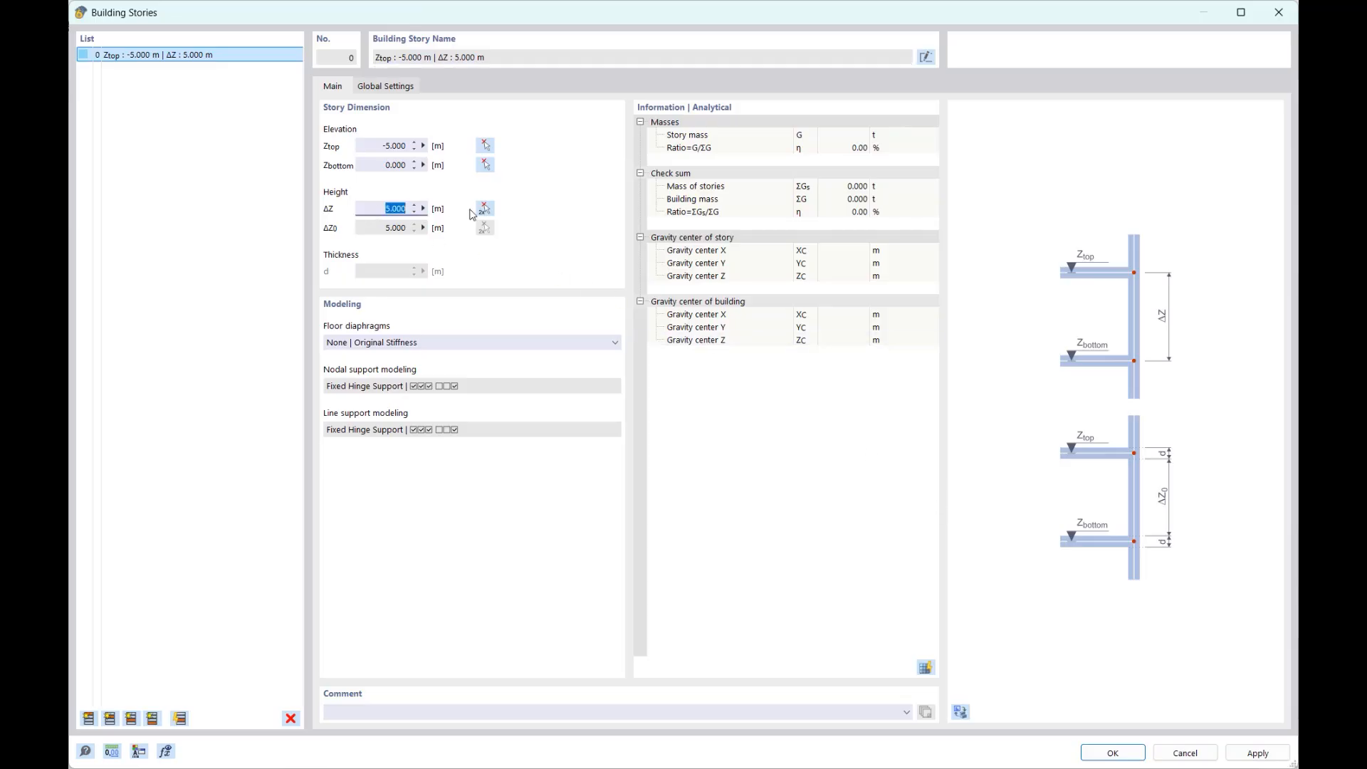
{"action": "type", "text": "3"}
{"action": "left_click", "coordinate": [397, 229]}
Add three more 3 m stories above the first one, up to a top elevation of -12 m.
{"action": "left_click", "coordinate": [88, 719]}
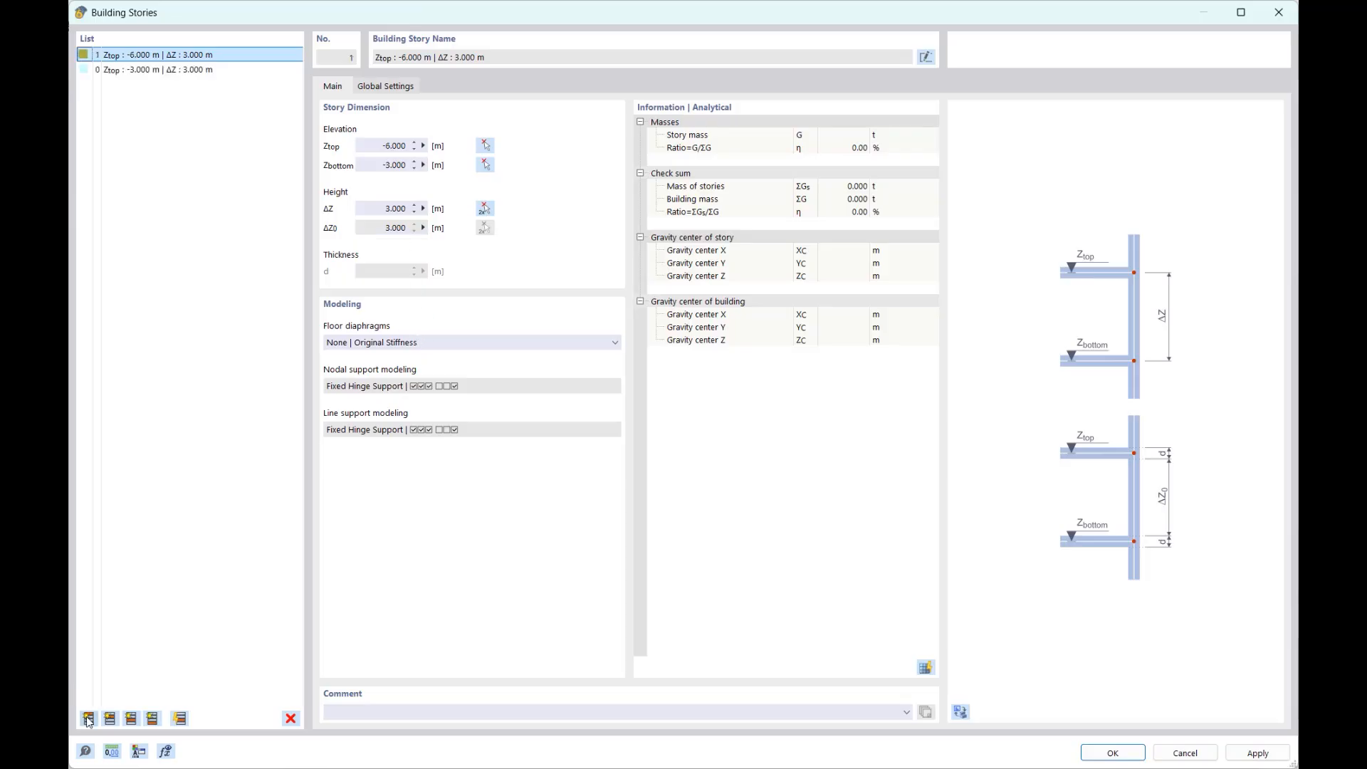
{"action": "left_click", "coordinate": [88, 719]}
{"action": "left_click", "coordinate": [88, 719]}
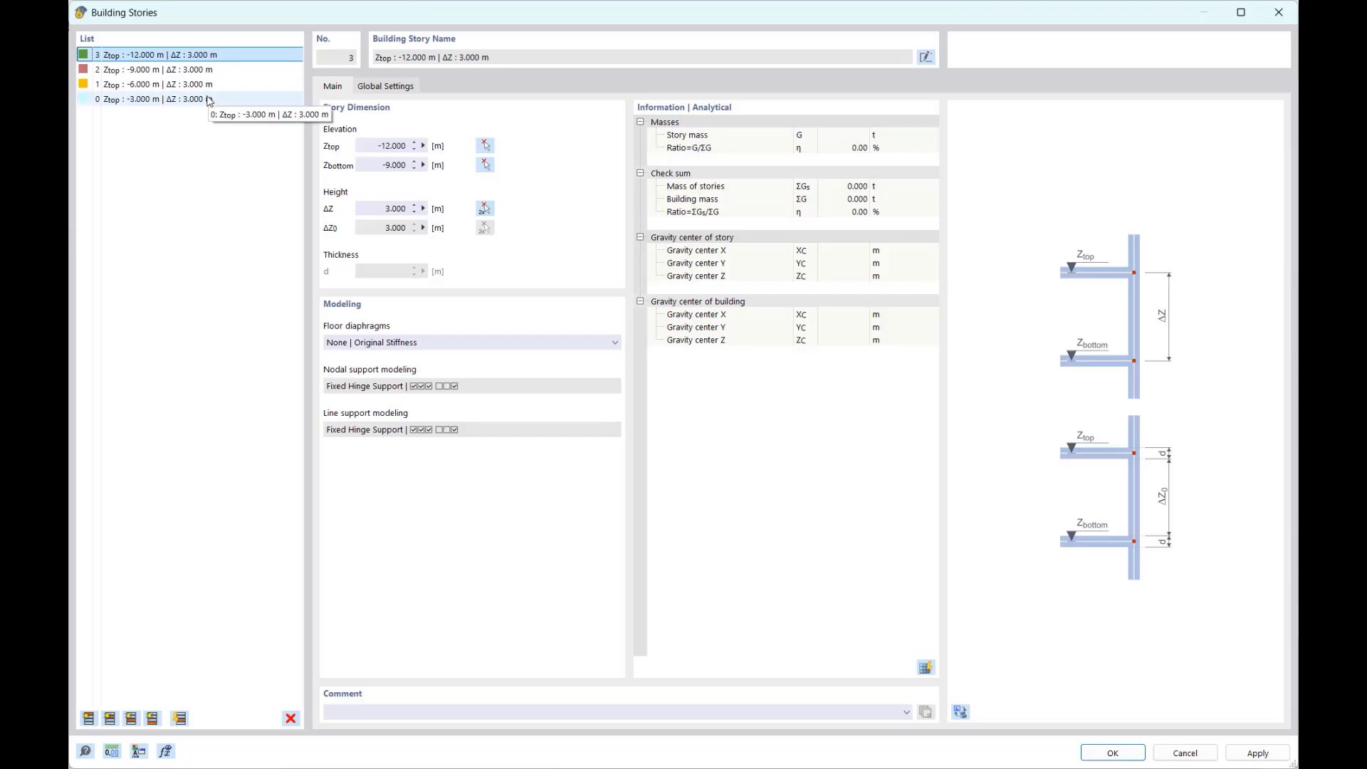
Set the floor diaphragms of all four building stories to Rigid.
{"action": "left_click", "coordinate": [209, 100], "text": "shift"}
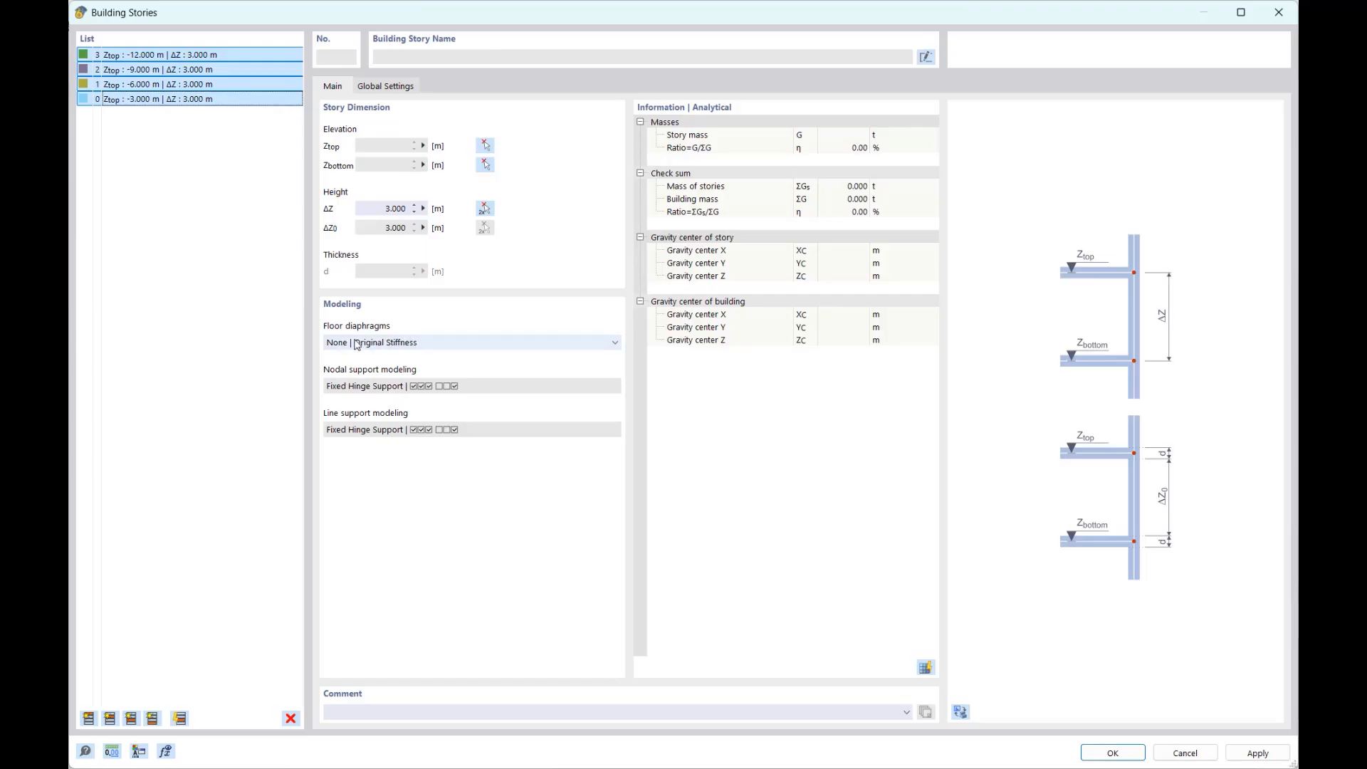
{"action": "left_click", "coordinate": [371, 344]}
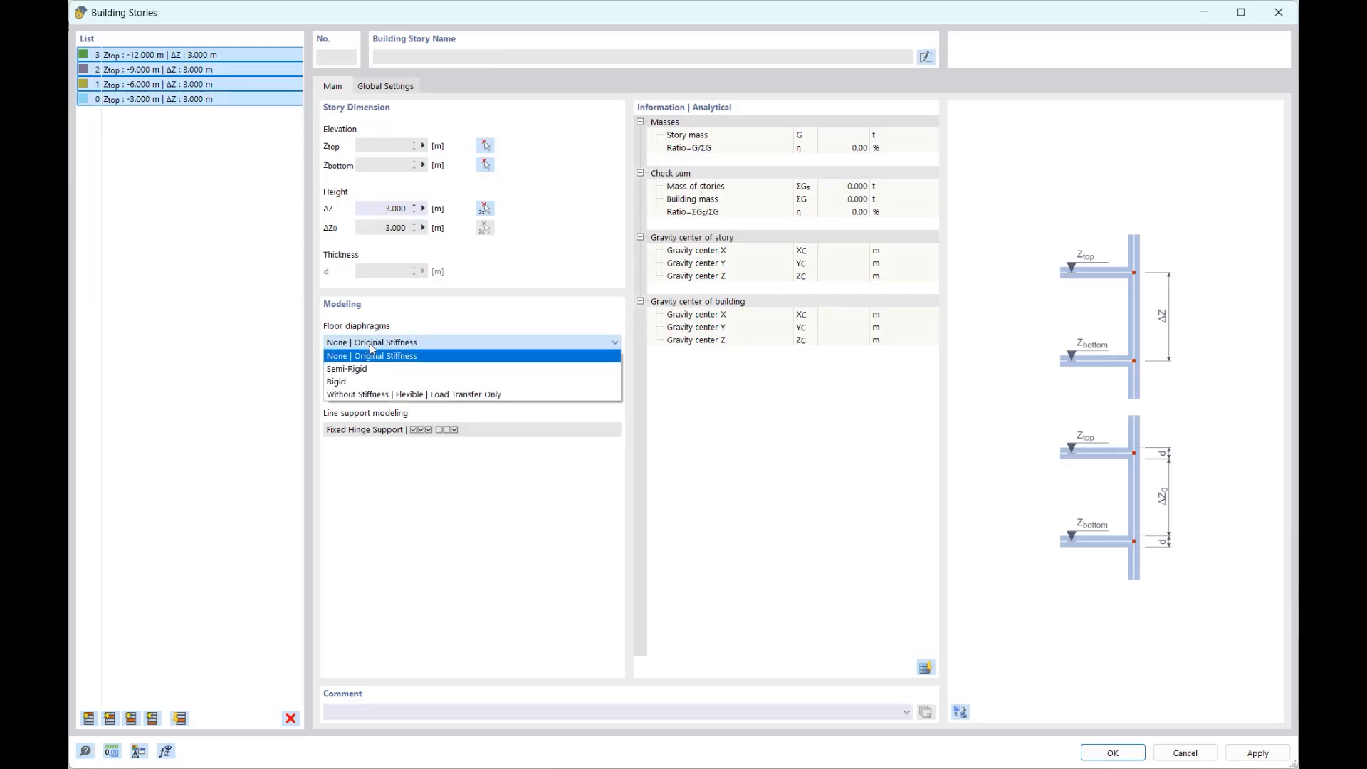
{"action": "left_click", "coordinate": [353, 382]}
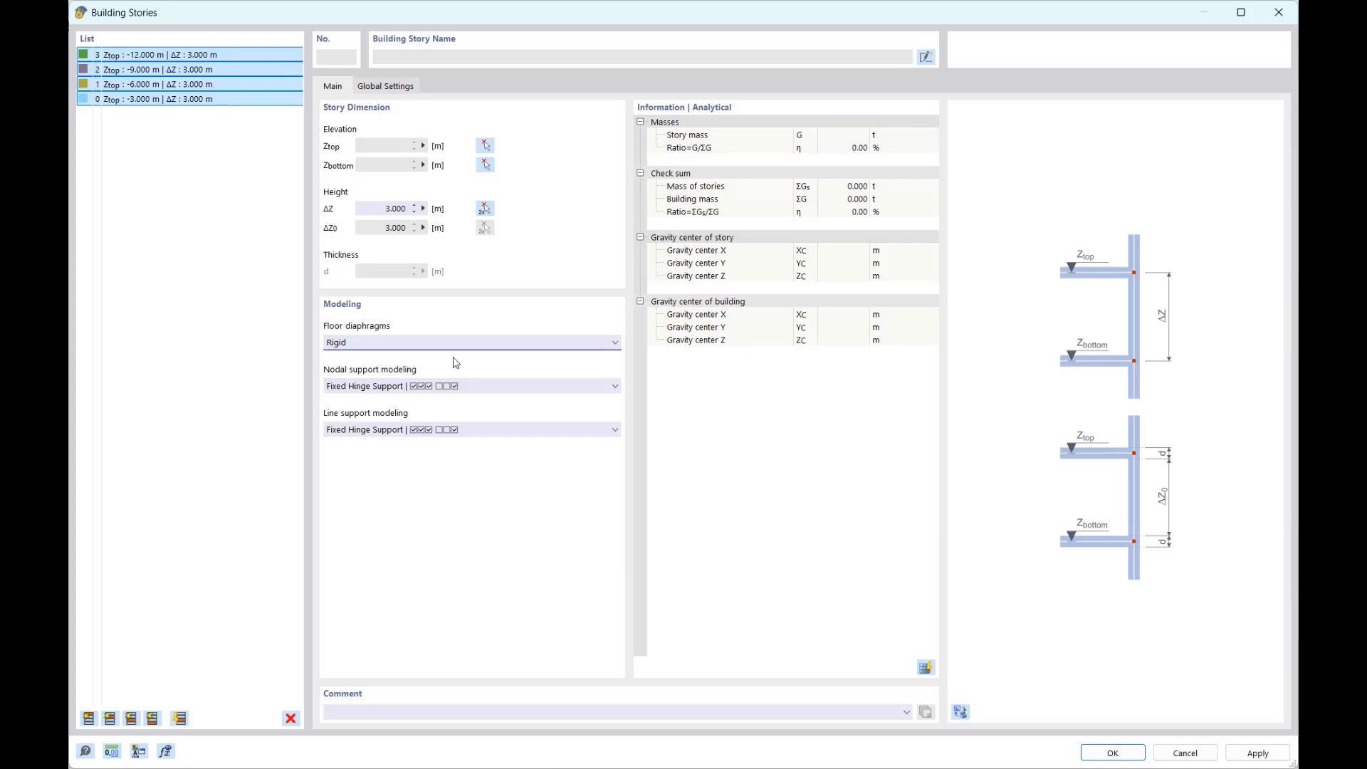
{"action": "left_click", "coordinate": [411, 345]}
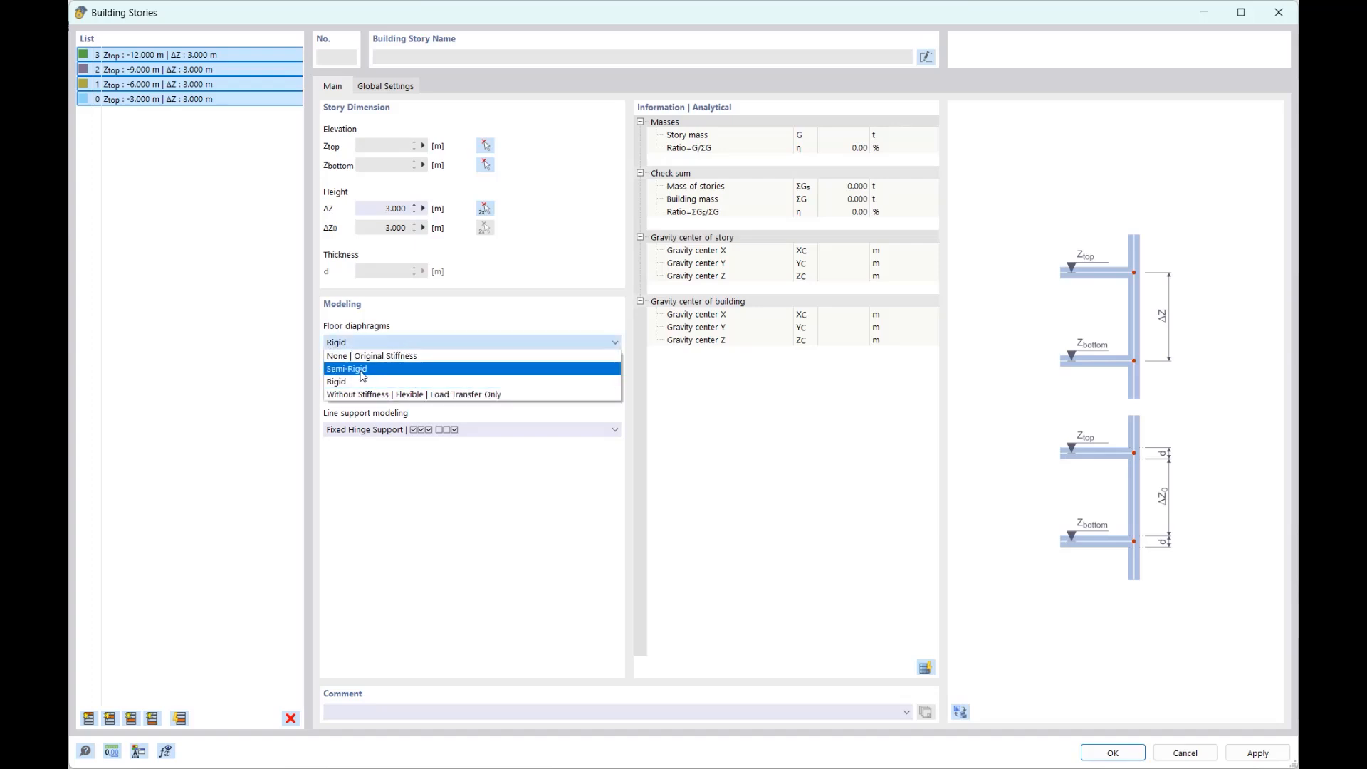
{"action": "left_click", "coordinate": [310, 356]}
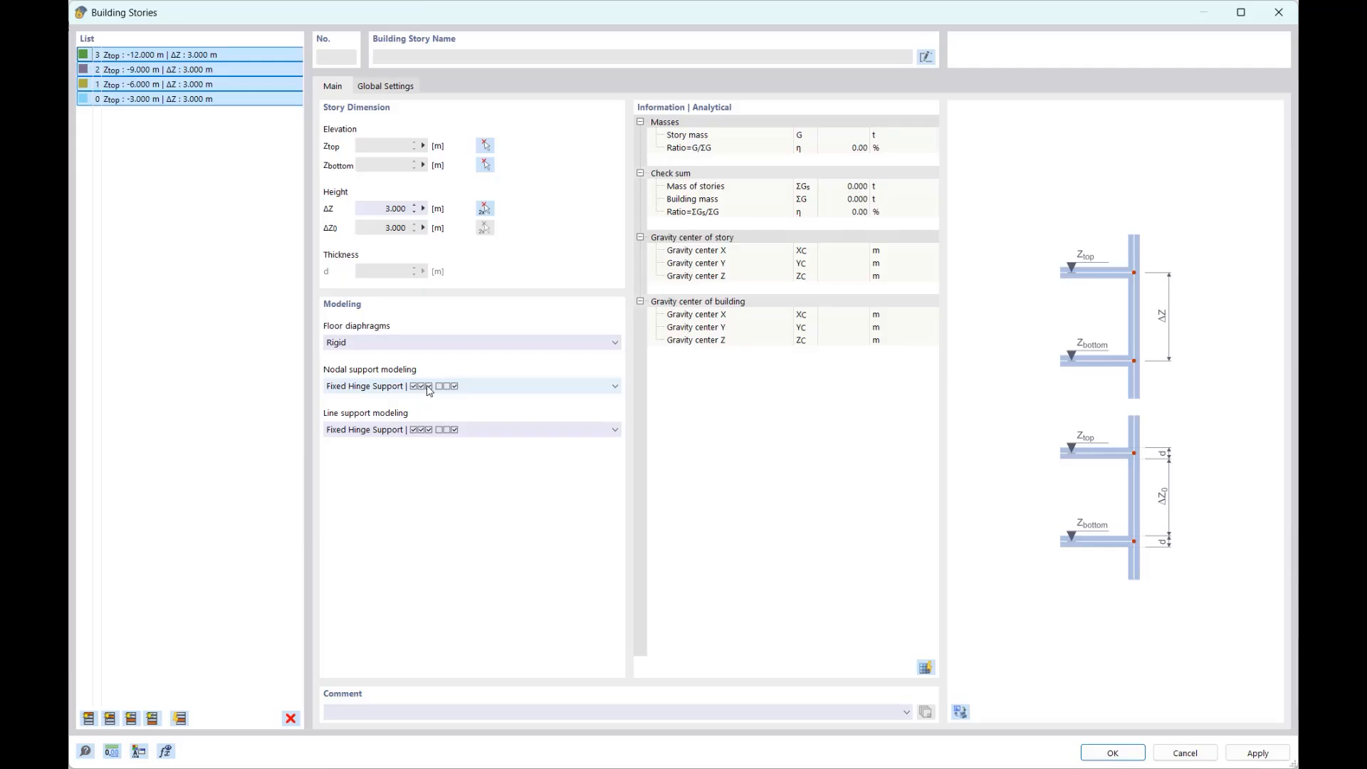
{"action": "left_click", "coordinate": [429, 389]}
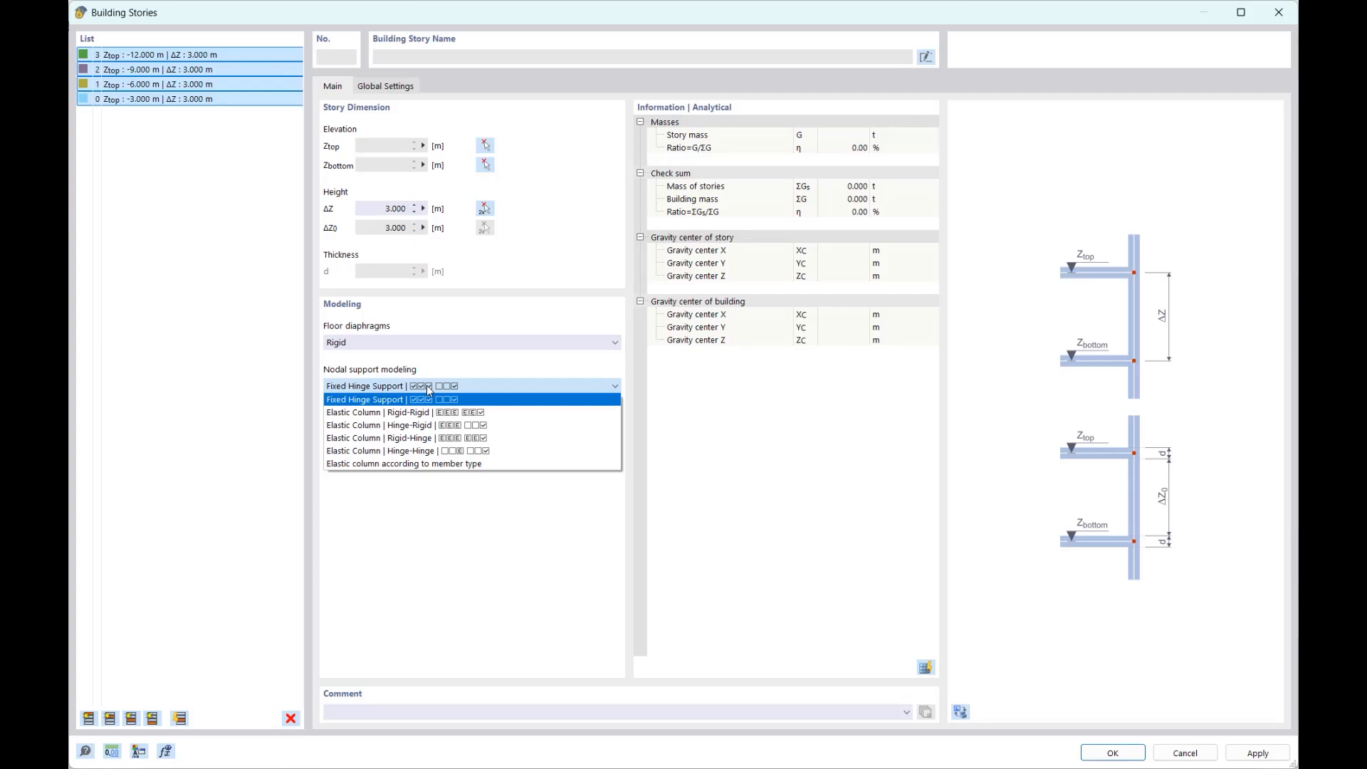
{"action": "left_click", "coordinate": [430, 389]}
{"action": "left_click", "coordinate": [214, 84]}
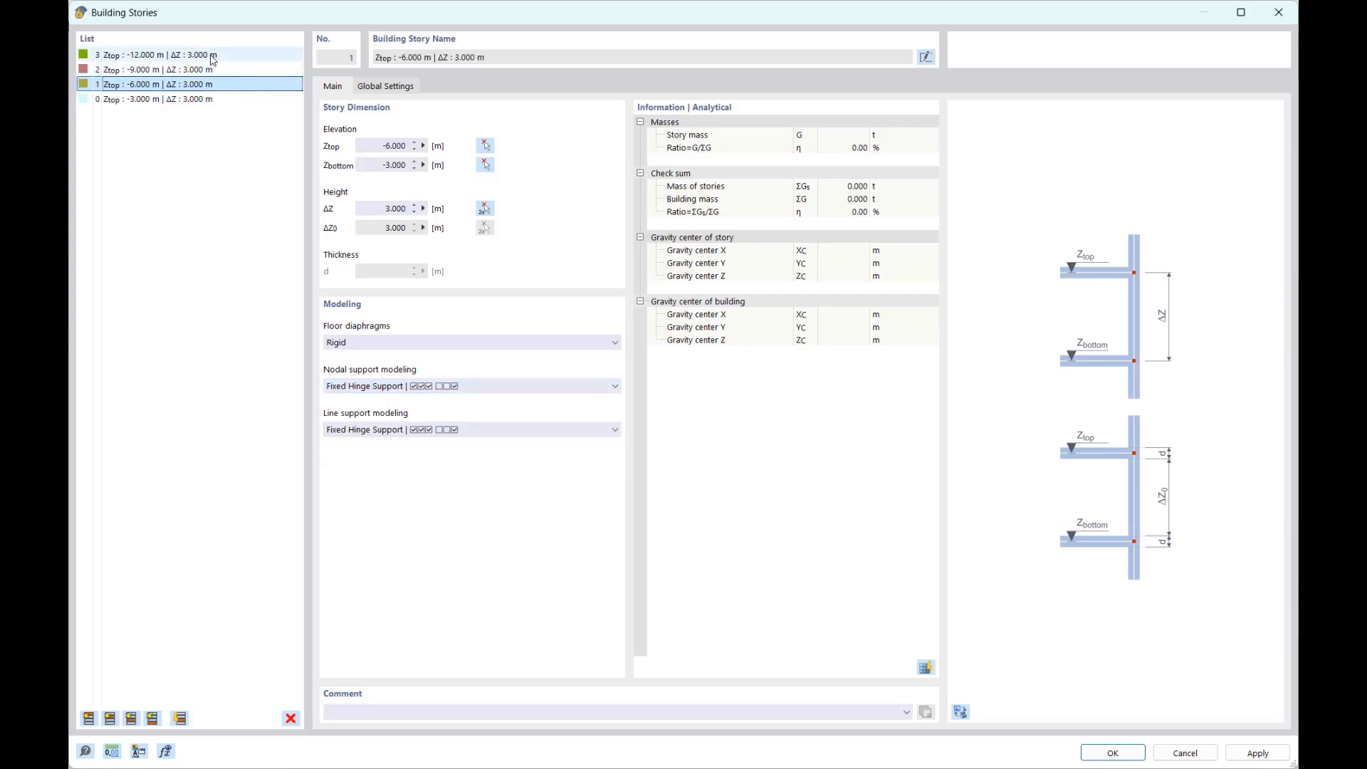
Set the three upper stories' nodal support modeling to Elastic Column Hinge-Hinge and line support modeling to Elastic Wall Hinge-Hinge.
{"action": "left_click", "coordinate": [212, 56], "text": "shift"}
{"action": "left_click", "coordinate": [447, 390]}
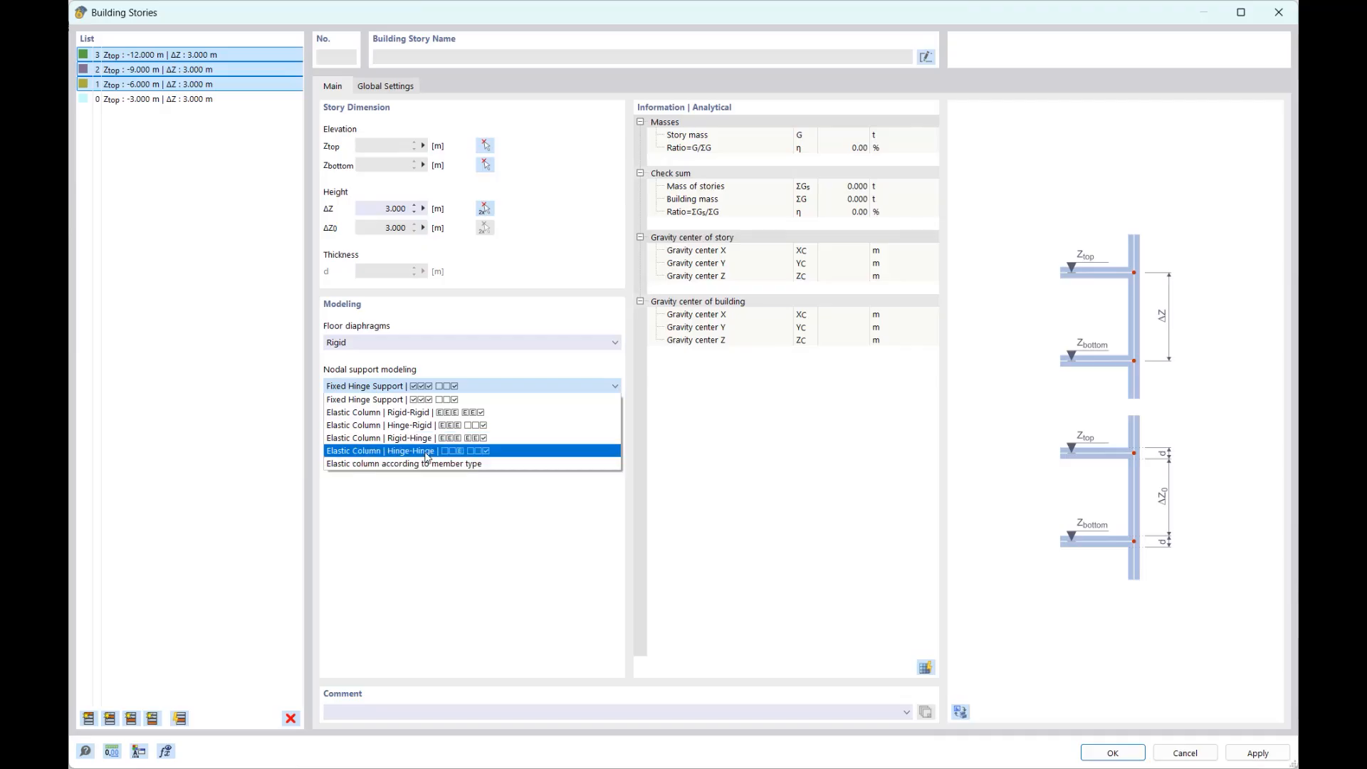
{"action": "left_click", "coordinate": [427, 453]}
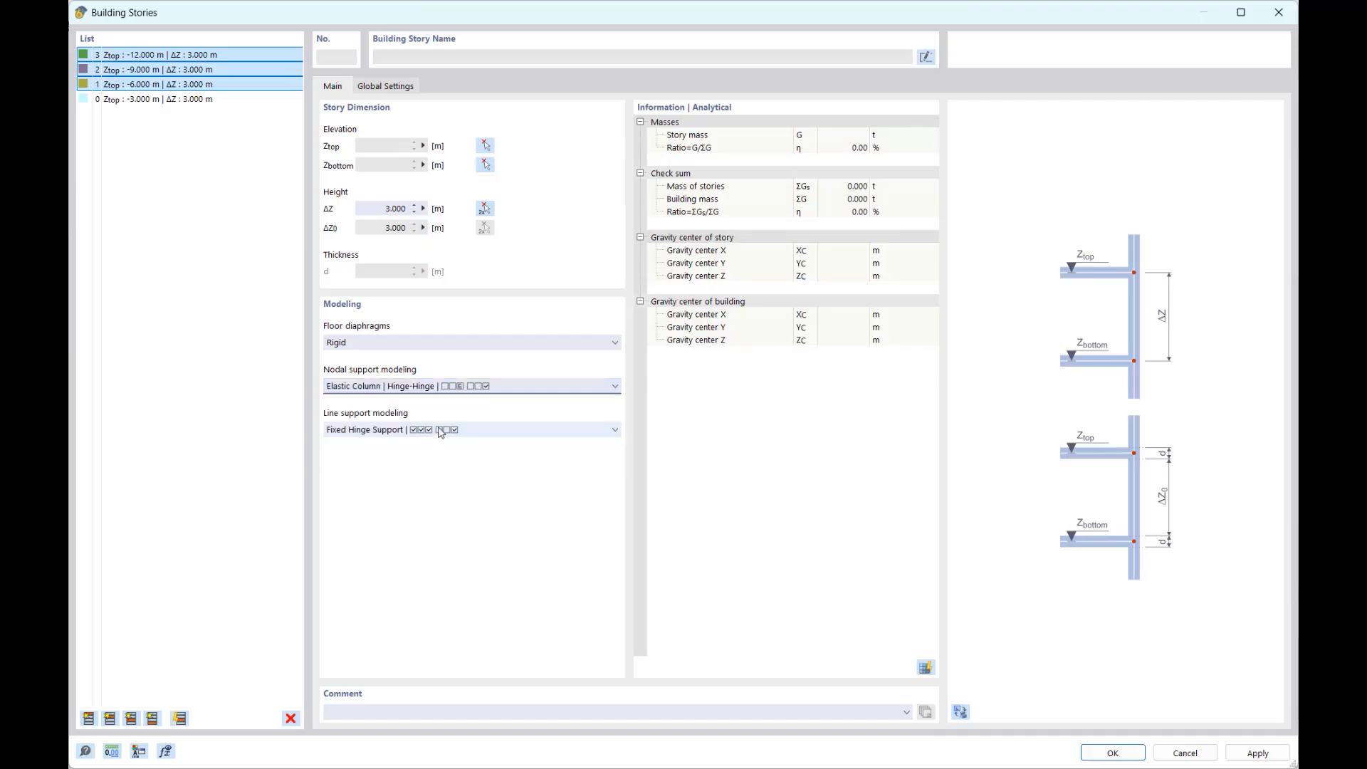
{"action": "left_click", "coordinate": [443, 430]}
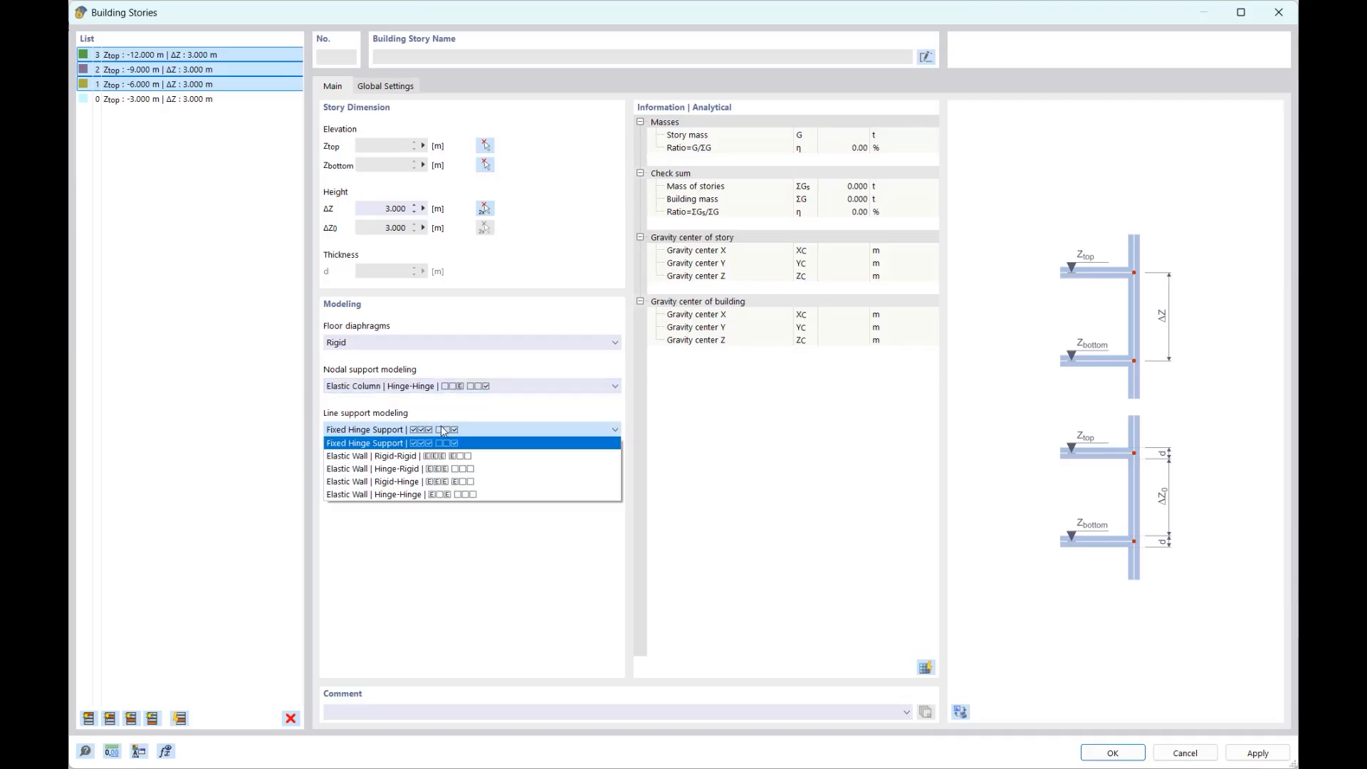
{"action": "left_click", "coordinate": [400, 495]}
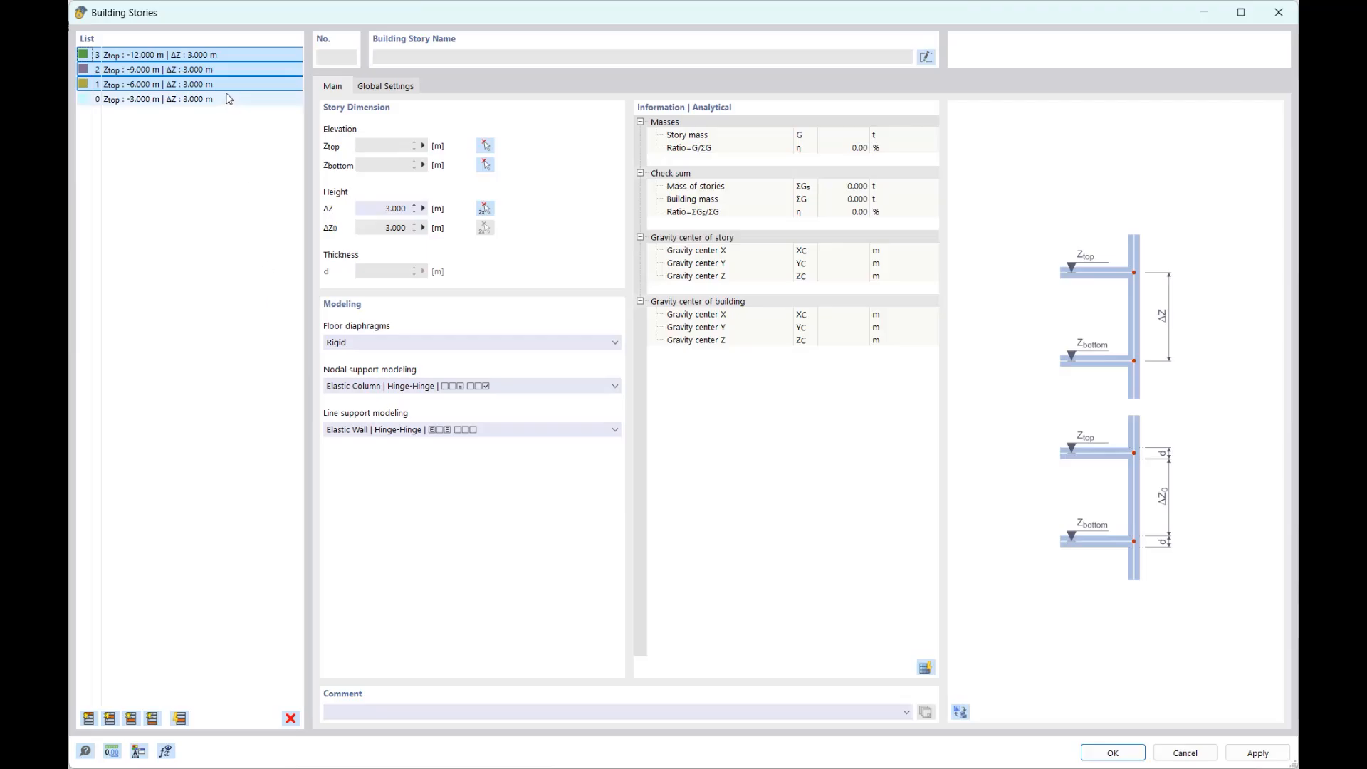
Give the lowest story Elastic Column Rigid-Hinge nodal and Elastic Wall Rigid-Hinge line support modeling, and save the stories, ignoring all assertion errors.
{"action": "left_click", "coordinate": [228, 99]}
{"action": "left_click", "coordinate": [402, 387]}
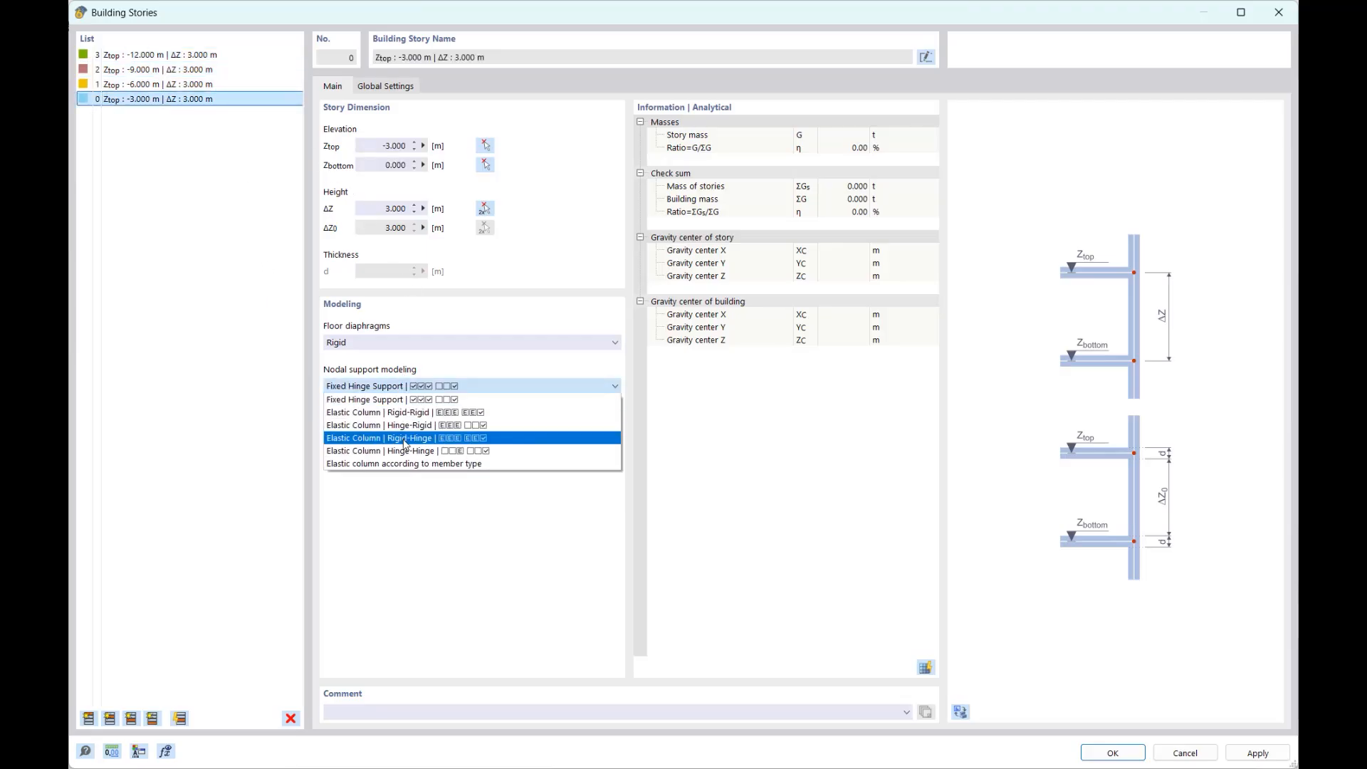
{"action": "left_click", "coordinate": [391, 438]}
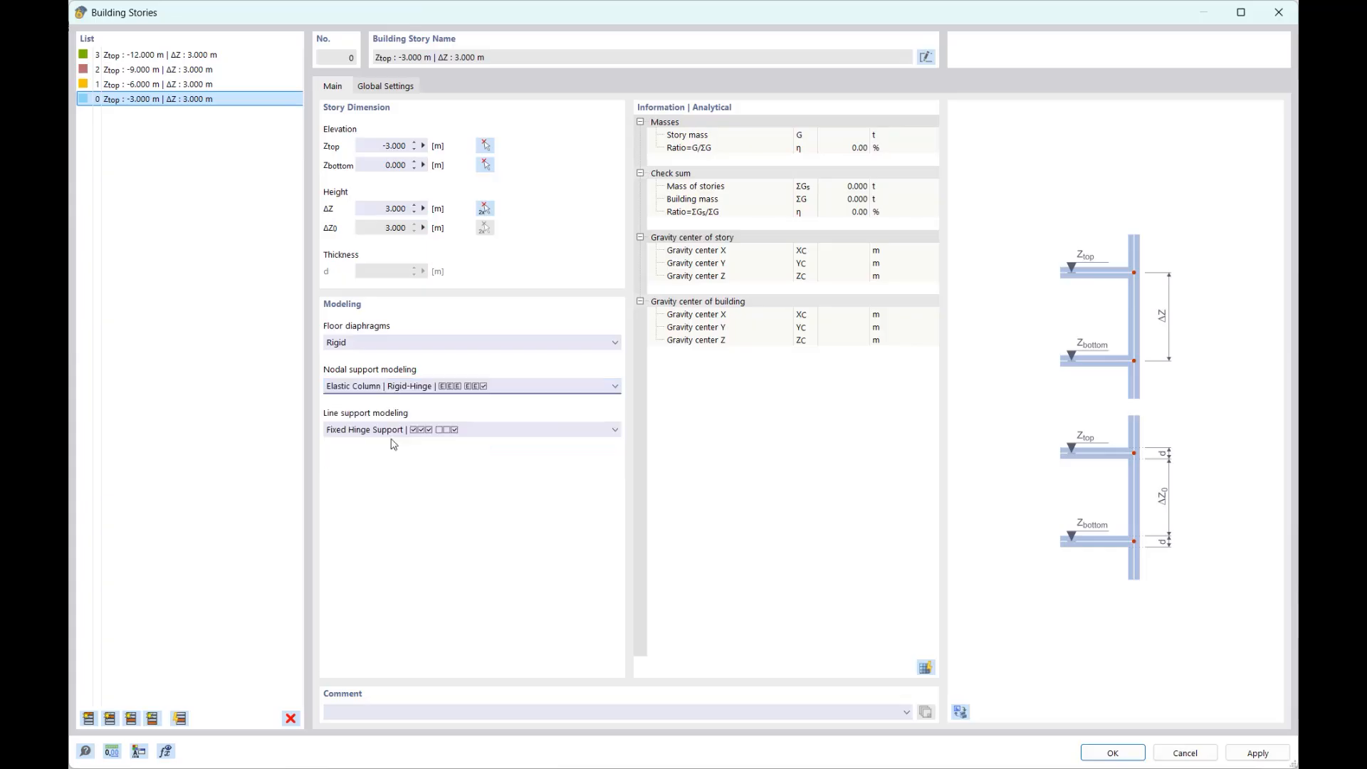
{"action": "left_click", "coordinate": [431, 431]}
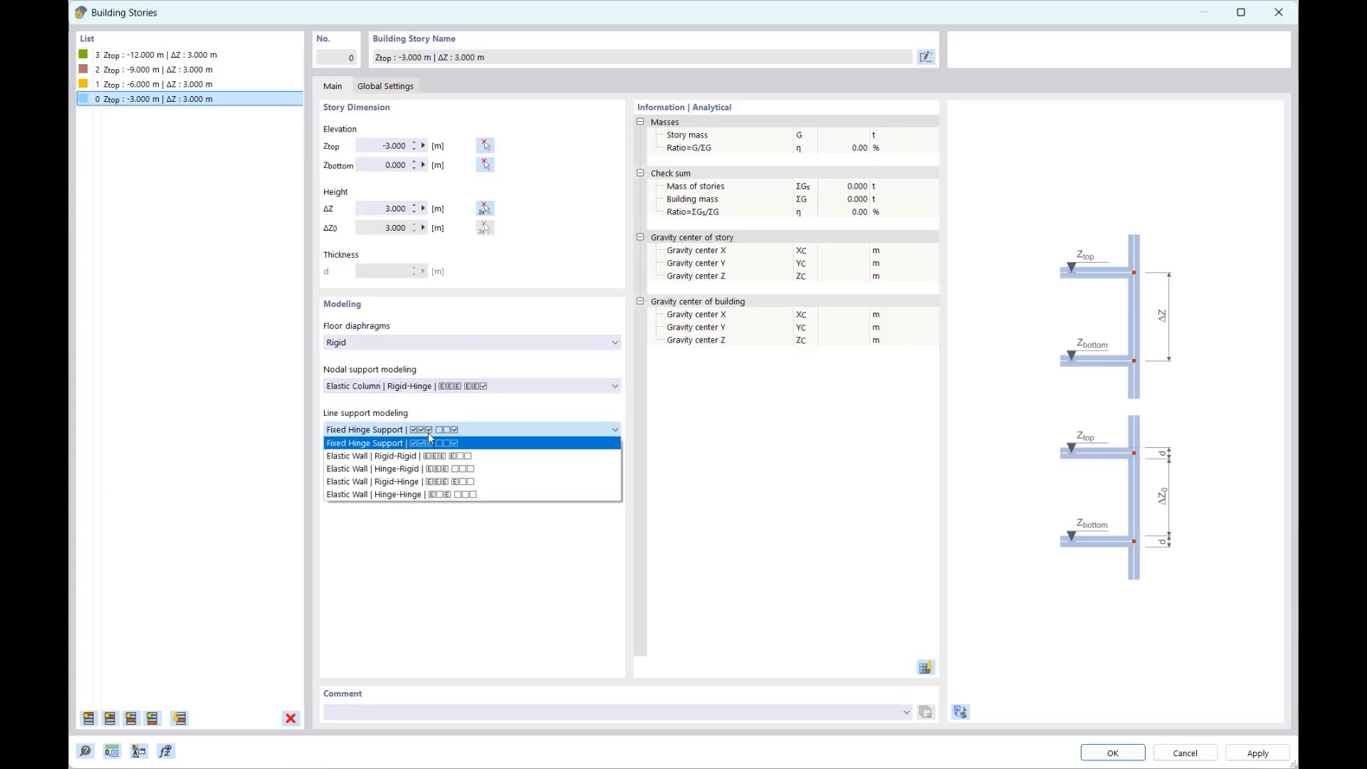
{"action": "left_click", "coordinate": [390, 483]}
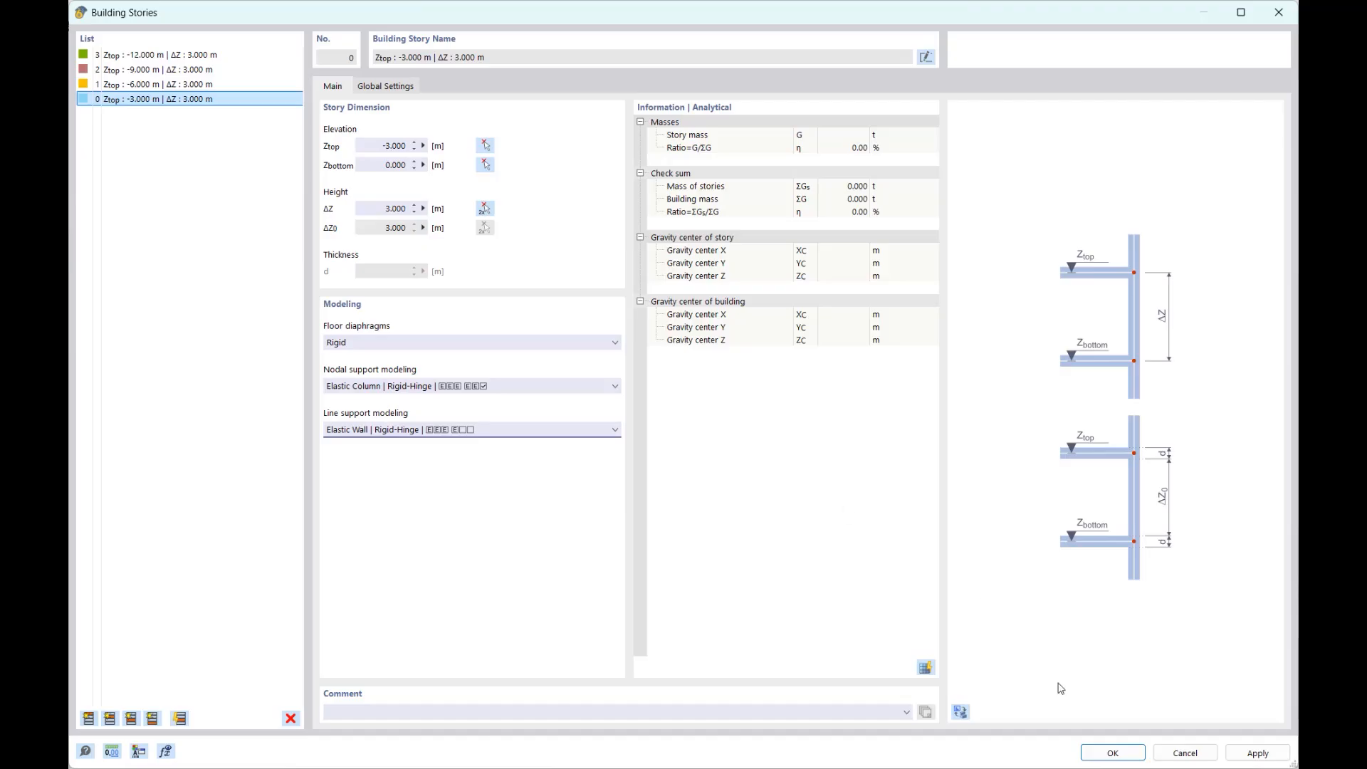
{"action": "left_click", "coordinate": [1113, 752]}
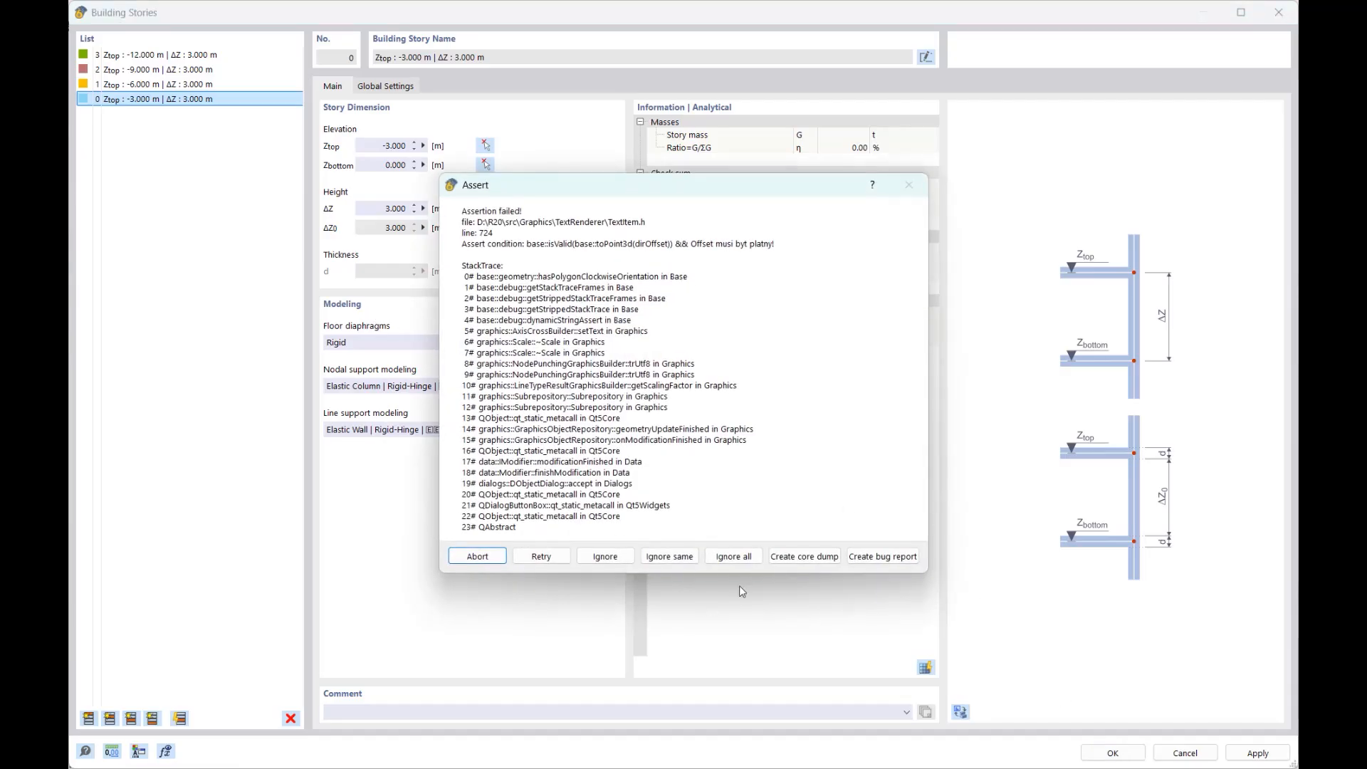
{"action": "left_click", "coordinate": [737, 556]}
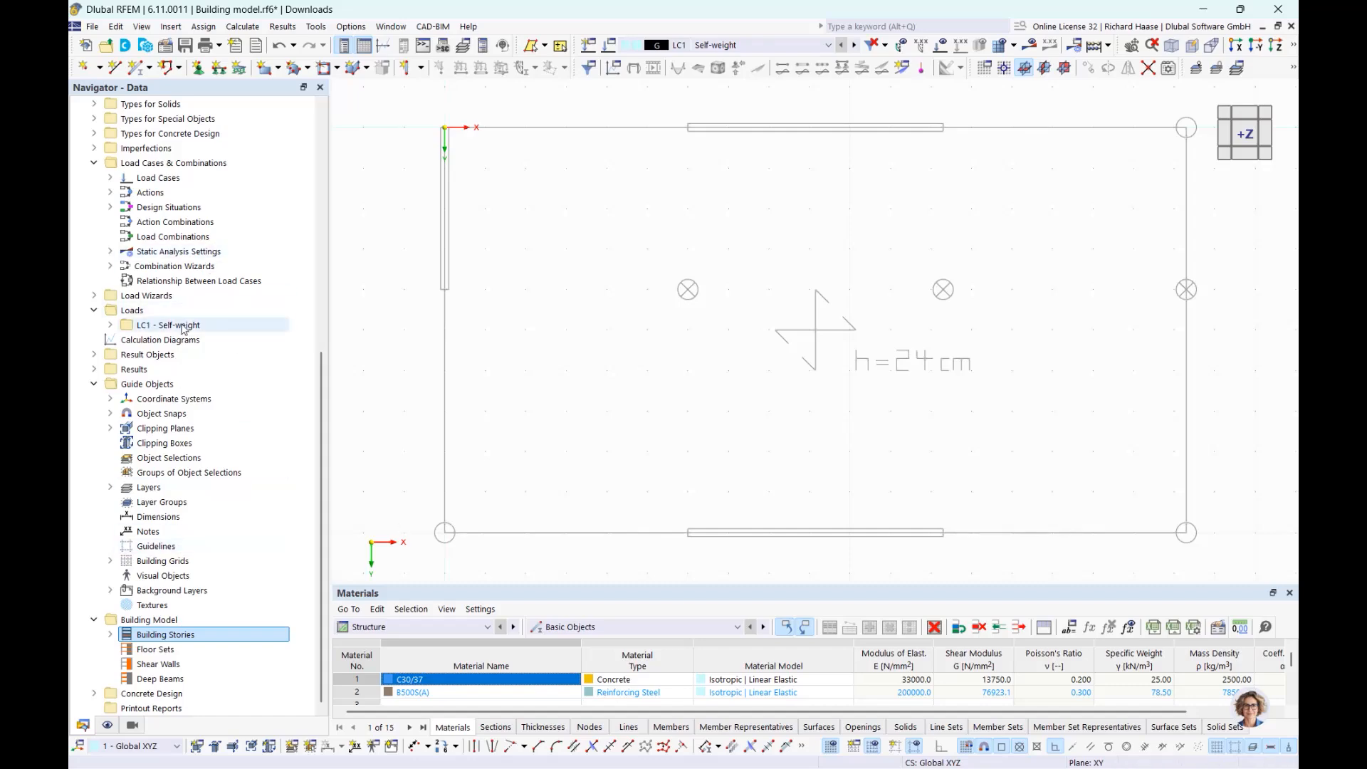
Delete both predefined sections, CIRCLE_M1 500 and R_M1 200/400, from the model.
{"action": "scroll", "coordinate": [184, 329], "scroll_direction": "up", "scroll_amount": 6}
{"action": "scroll", "coordinate": [184, 329], "scroll_direction": "up", "scroll_amount": 4}
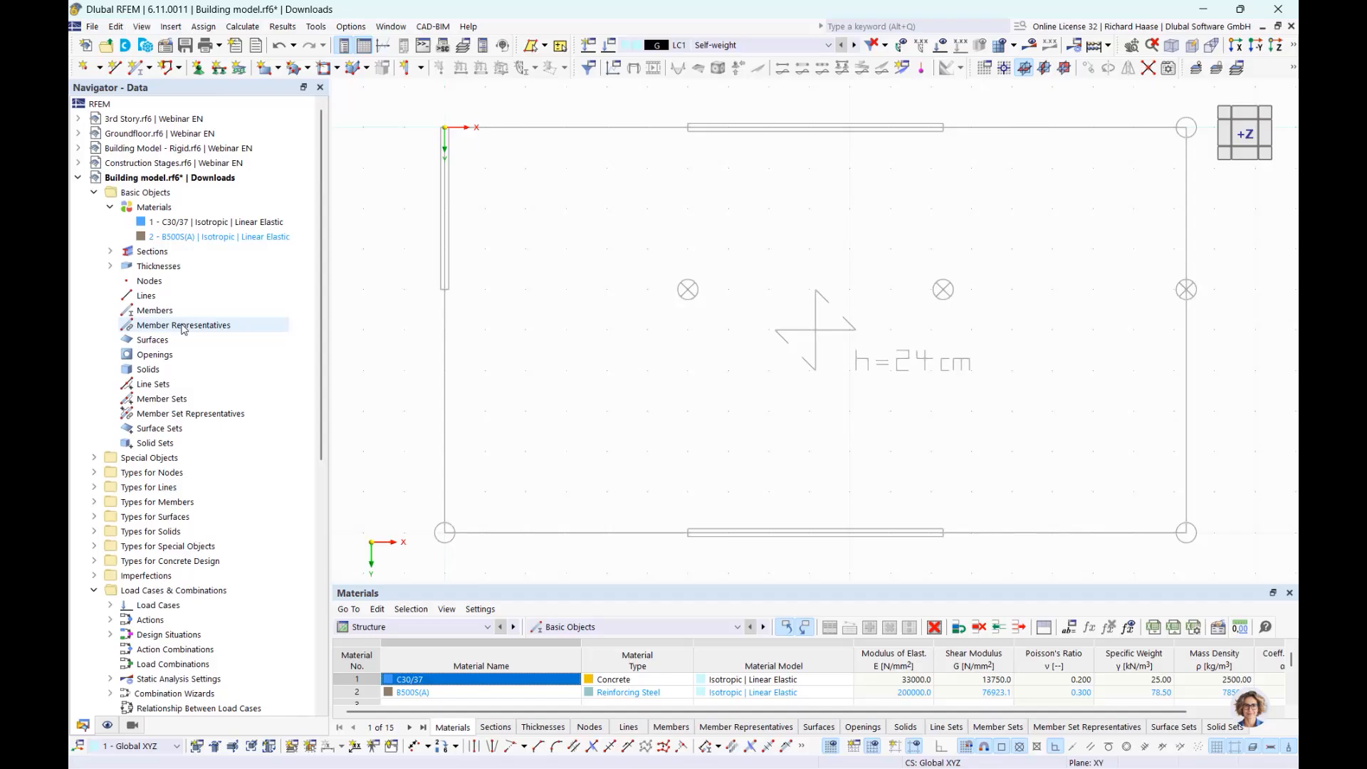
{"action": "double_click", "coordinate": [152, 253]}
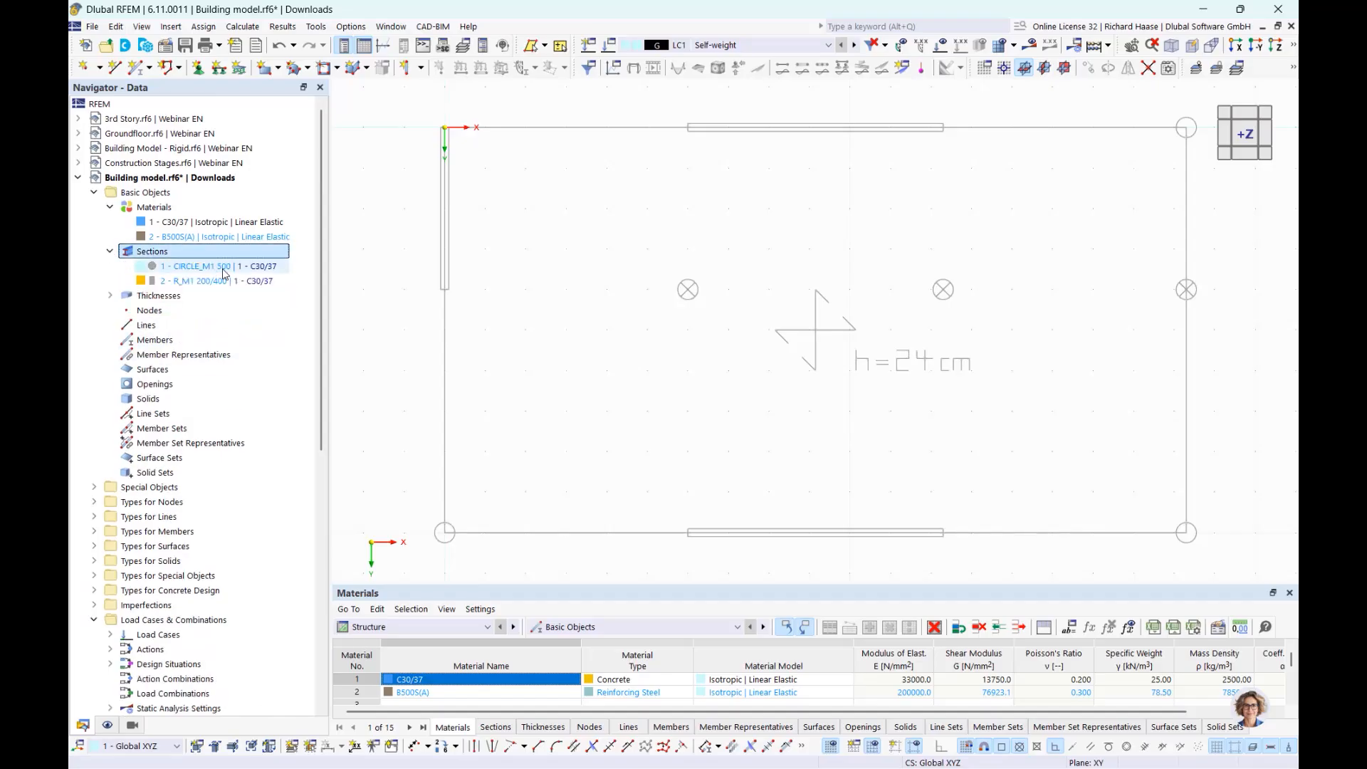
{"action": "left_click", "coordinate": [221, 272]}
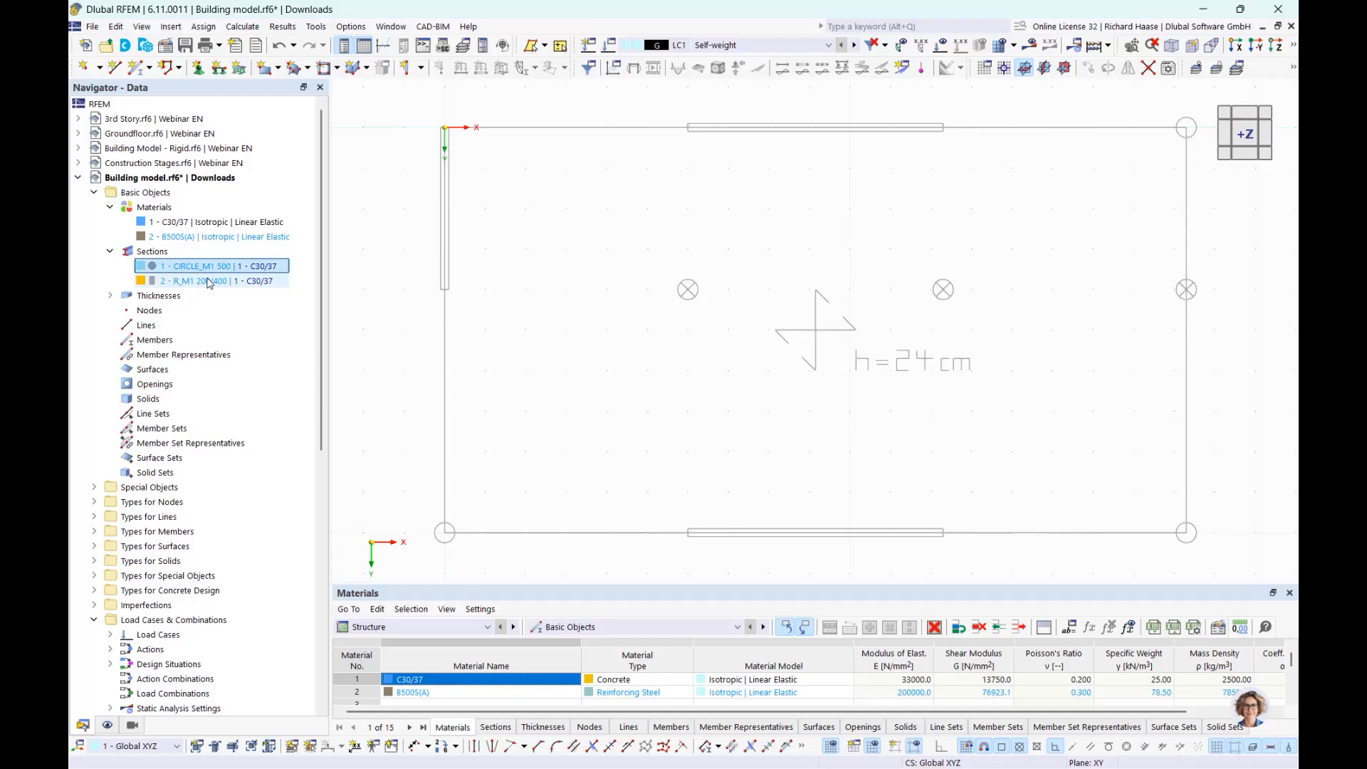
{"action": "left_click", "coordinate": [209, 281], "text": "ctrl"}
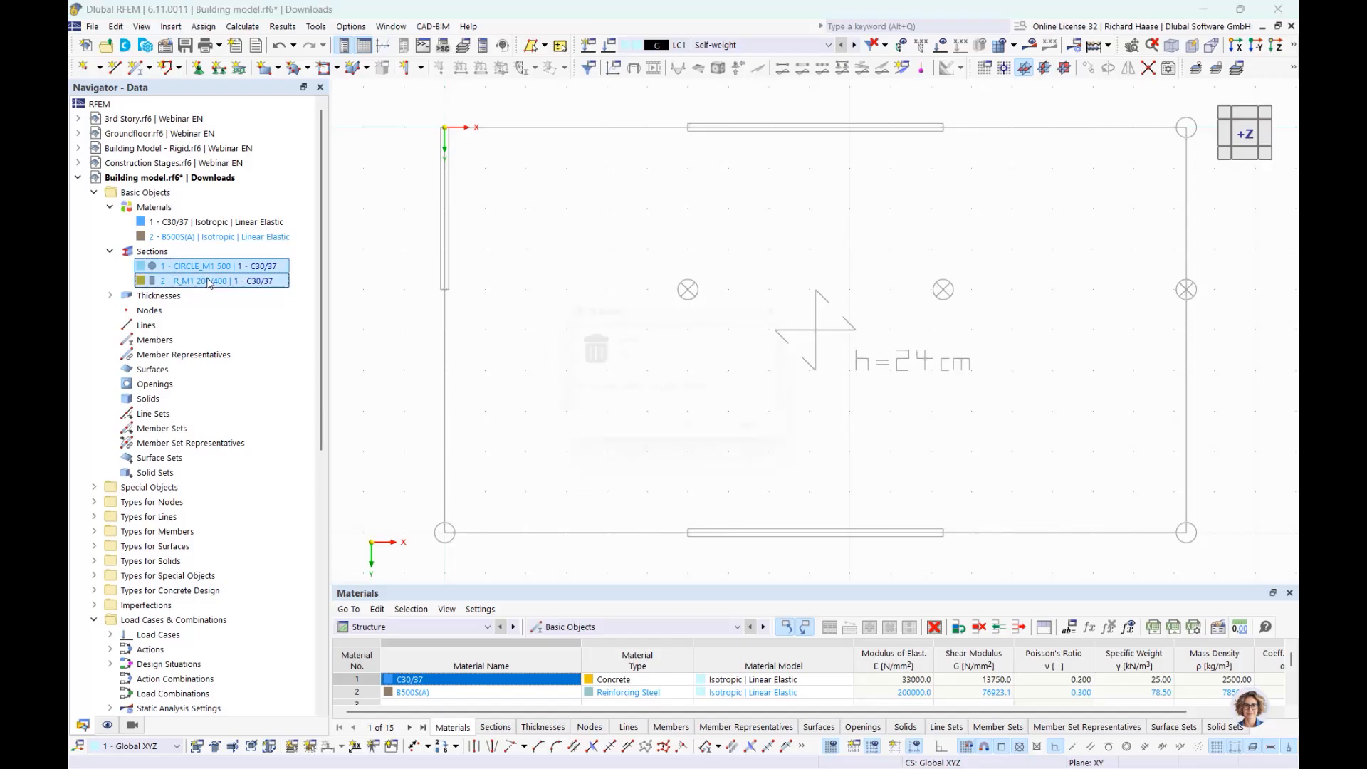
{"action": "key", "text": "Delete"}
{"action": "key", "text": "Return"}
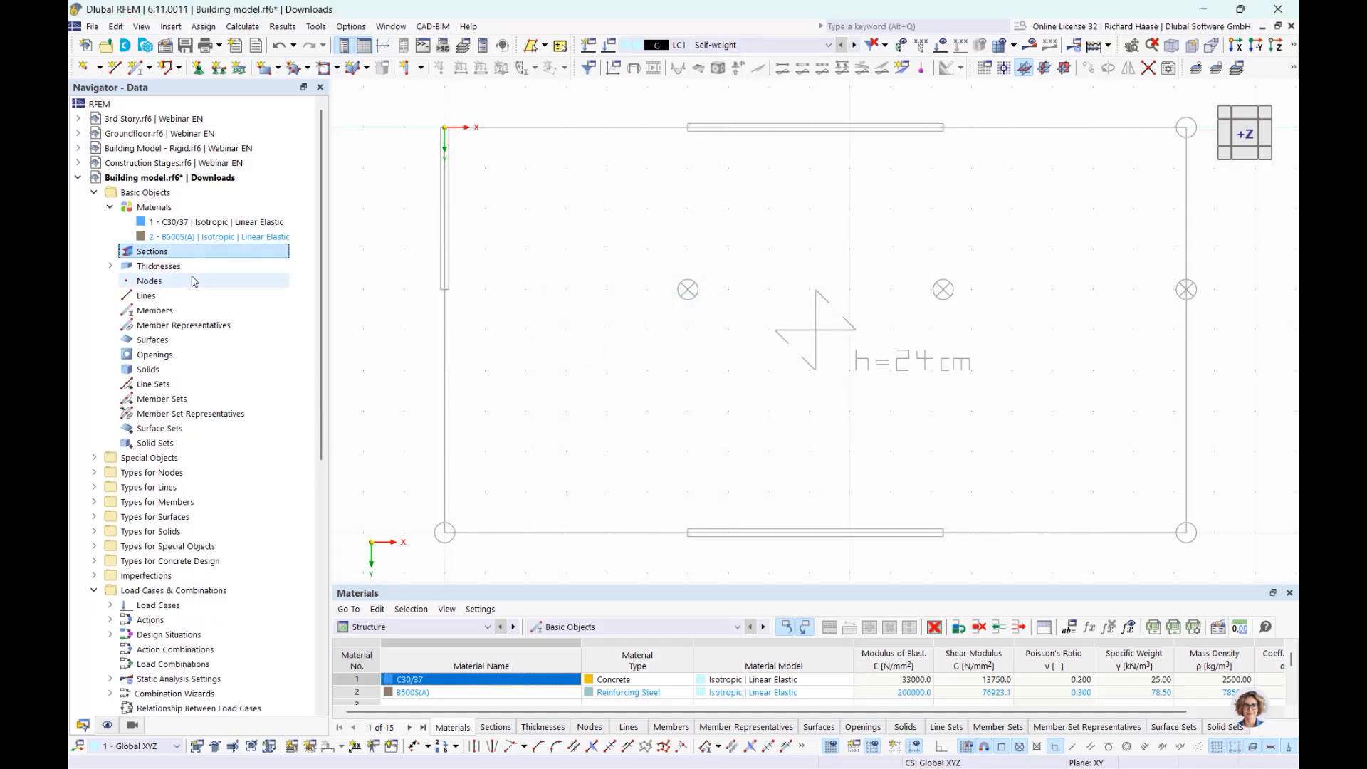
Delete the two predefined uniform thicknesses of 200 mm and 240 mm.
{"action": "left_click", "coordinate": [110, 266]}
{"action": "left_click", "coordinate": [162, 281]}
{"action": "left_click", "coordinate": [161, 297], "text": "ctrl"}
{"action": "key", "text": "Delete"}
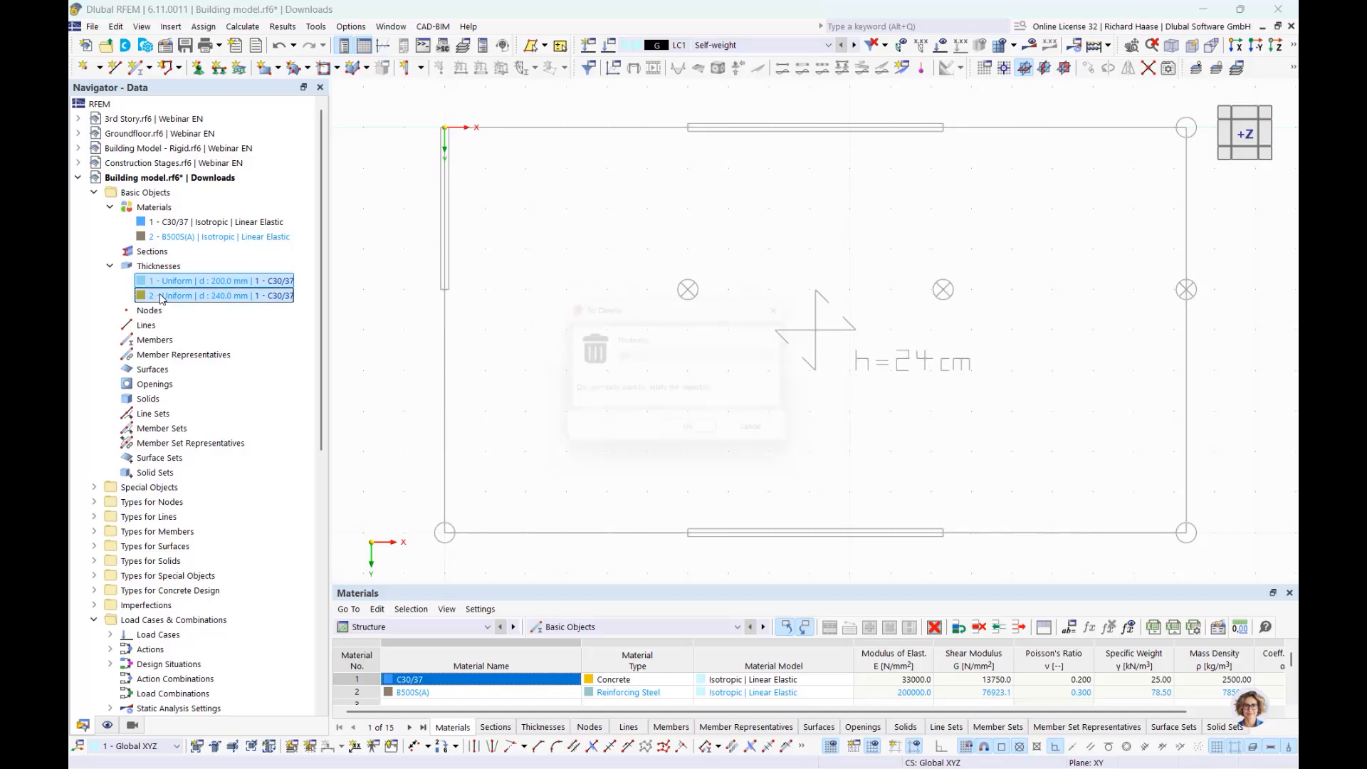
{"action": "key", "text": "Return"}
Start a new C30/37 section with the massive circle shape and open its geometry parameters.
{"action": "left_click", "coordinate": [188, 254]}
{"action": "right_click", "coordinate": [188, 253]}
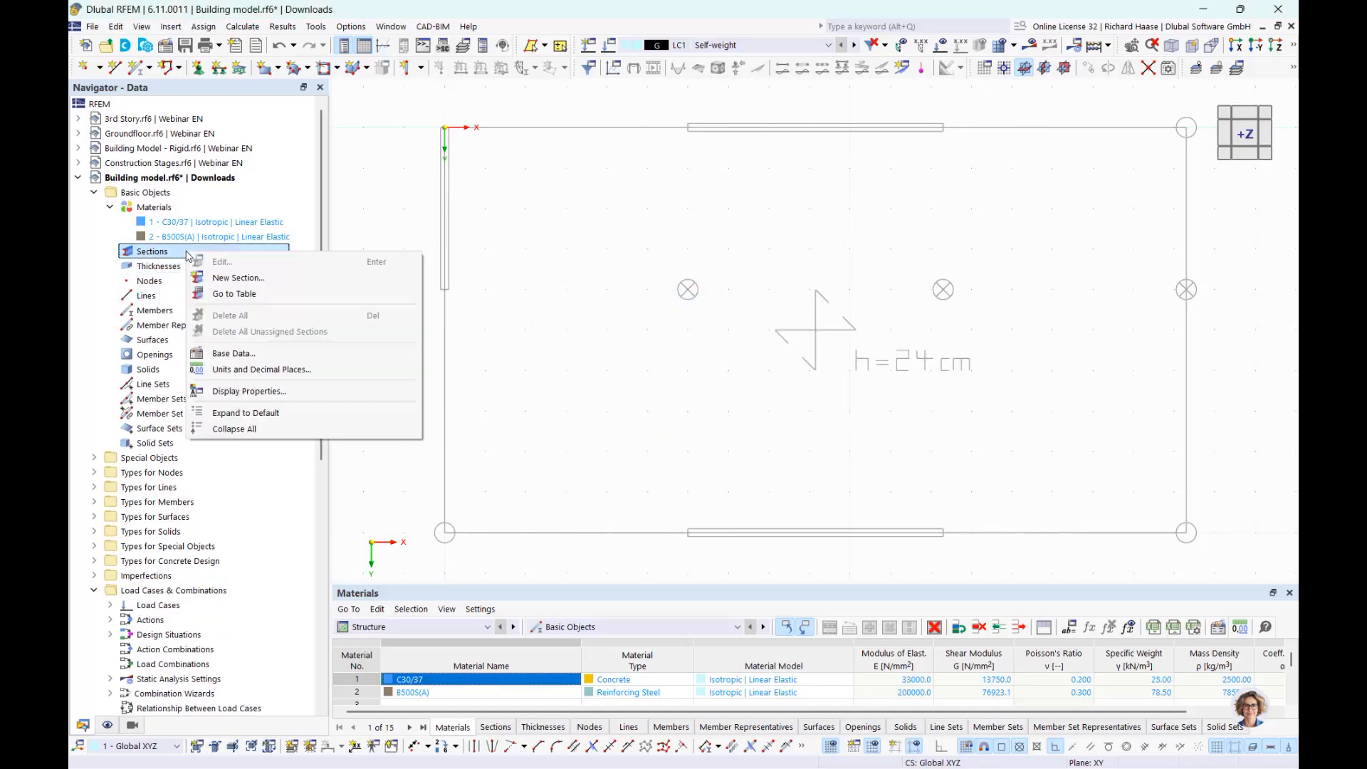
{"action": "left_click", "coordinate": [236, 281]}
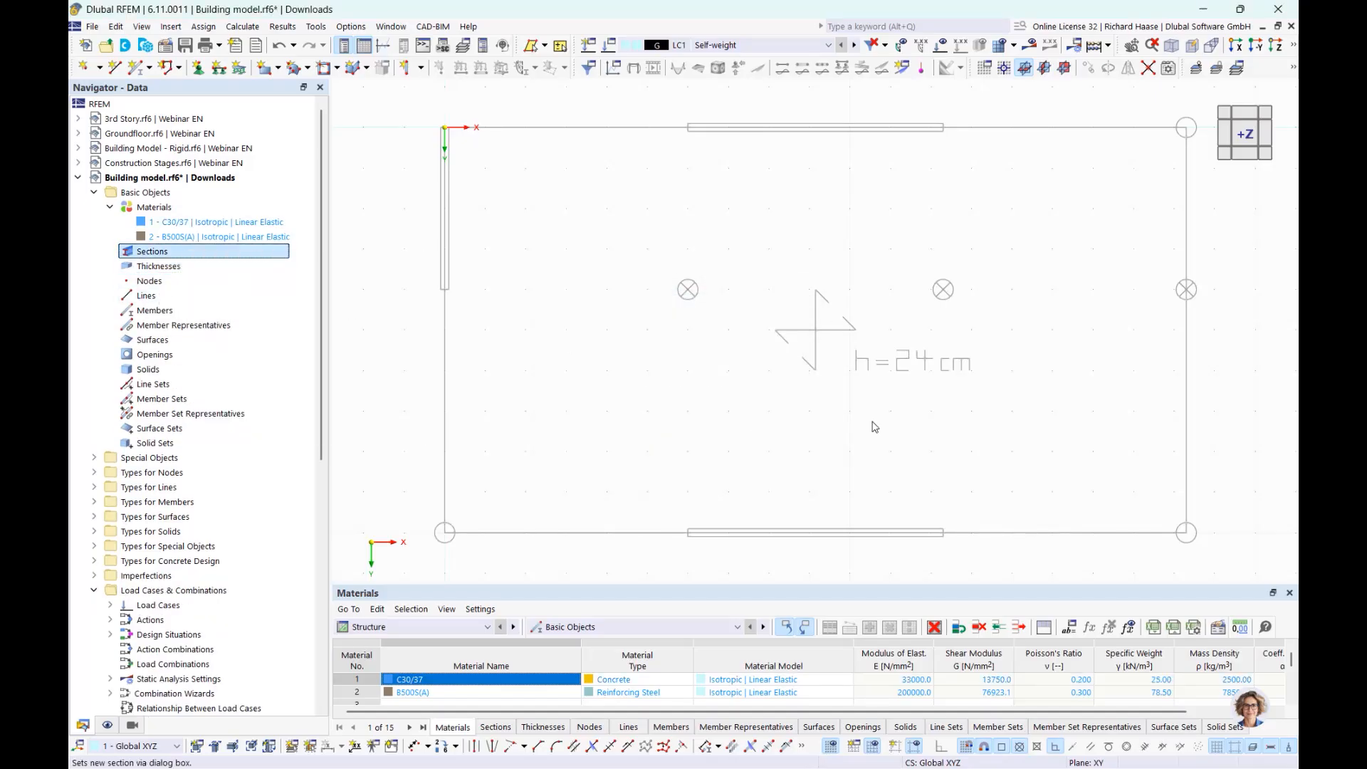
{"action": "left_click_drag", "start_coordinate": [733, 47], "coordinate": [760, 566]}
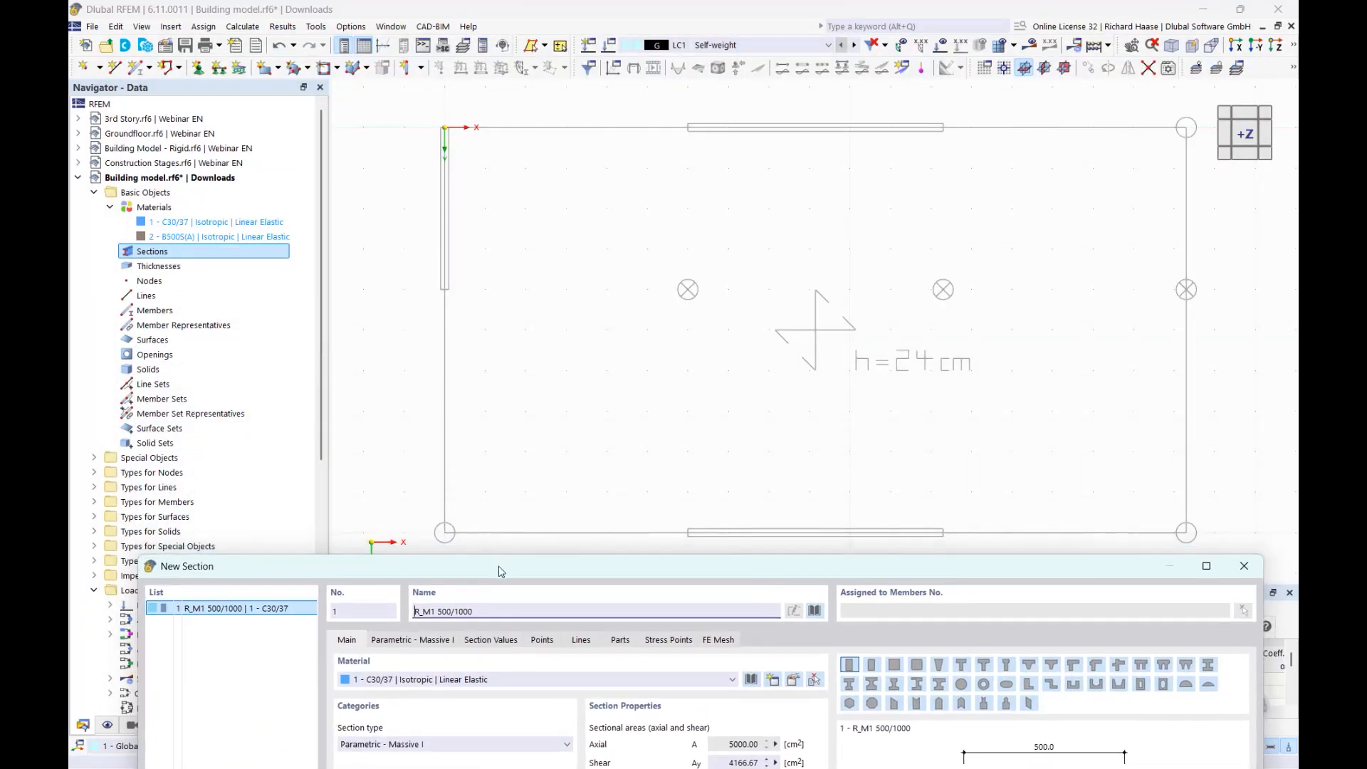
{"action": "left_click_drag", "start_coordinate": [500, 561], "coordinate": [511, 65]}
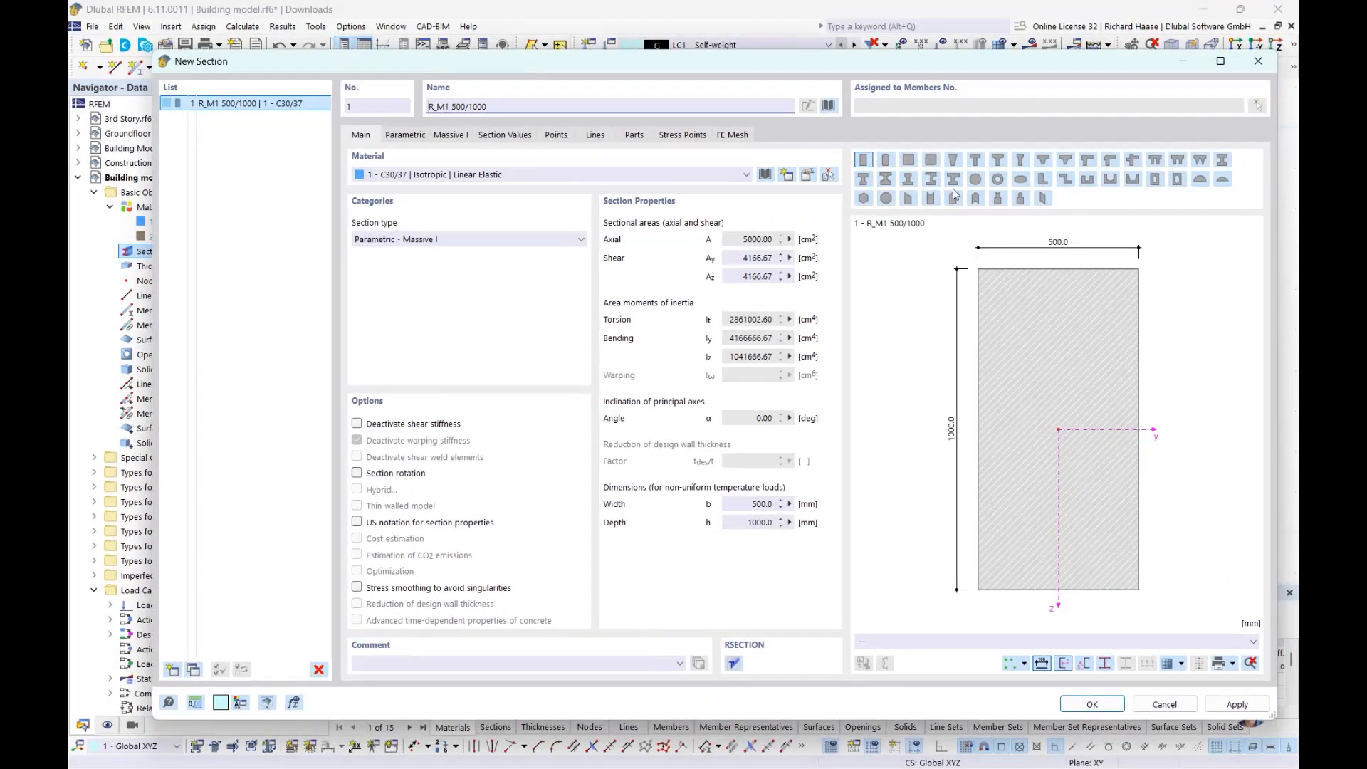
{"action": "left_click", "coordinate": [974, 180]}
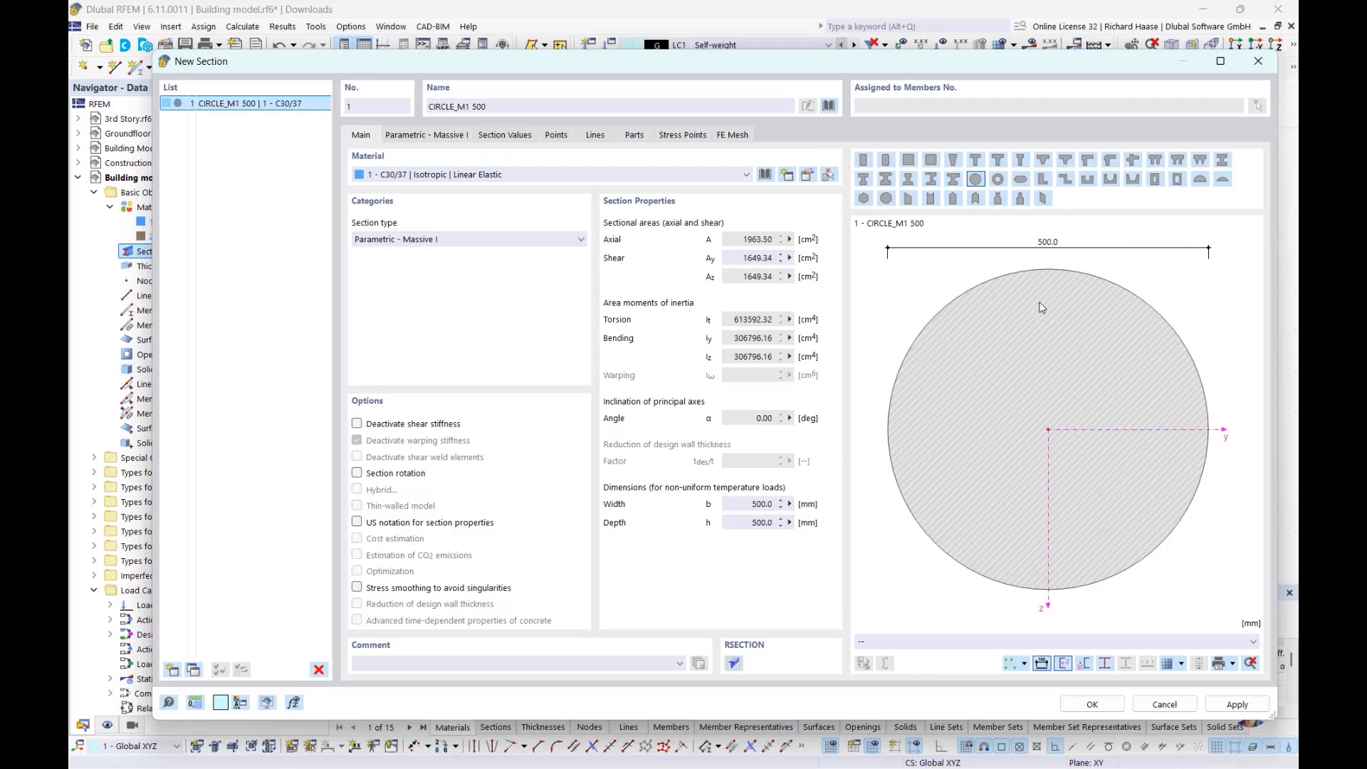
{"action": "left_click", "coordinate": [396, 136]}
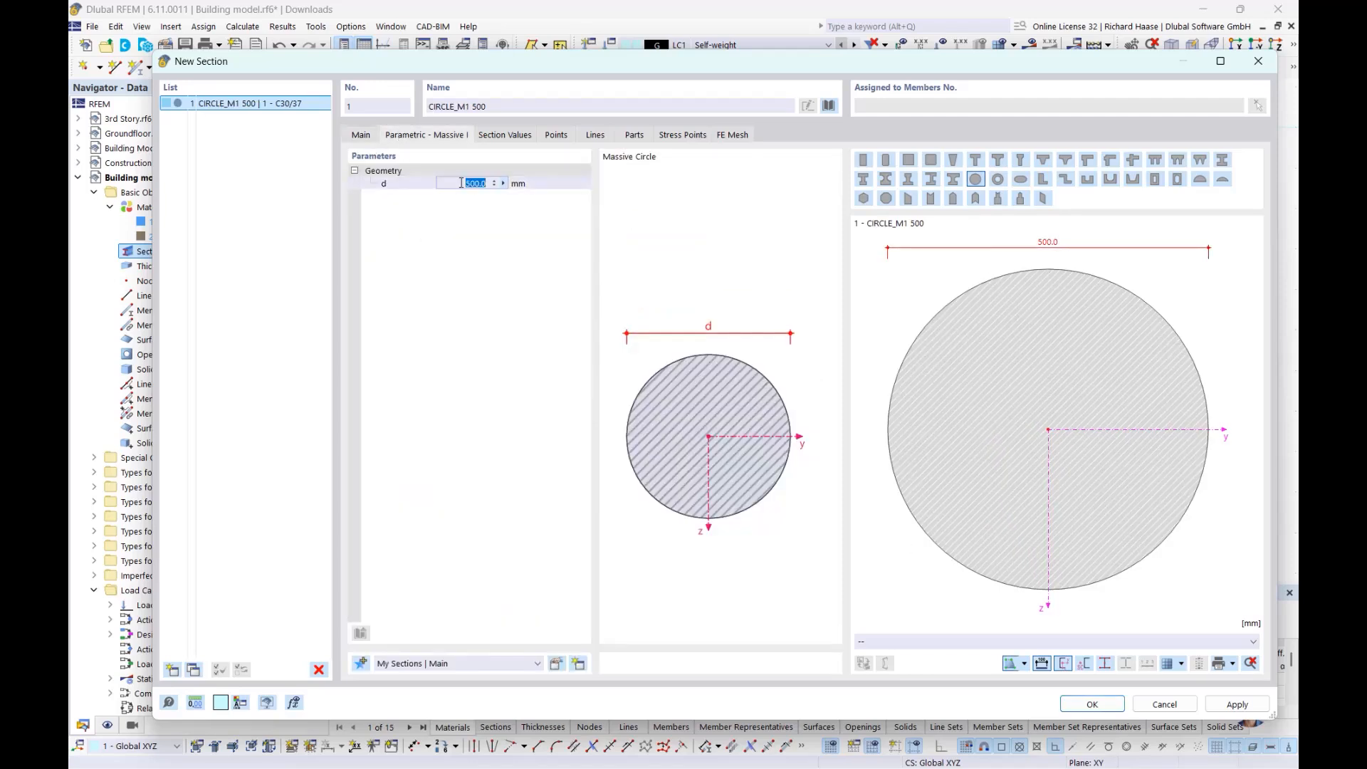
Set the circular section's diameter to 200 mm.
{"action": "type", "text": "200"}
{"action": "key", "text": "Return"}
{"action": "left_click", "coordinate": [470, 187]}
Set the section diameter to 500 mm by measuring across a corner column circle in the floor plan, and save the section.
{"action": "left_click", "coordinate": [504, 184]}
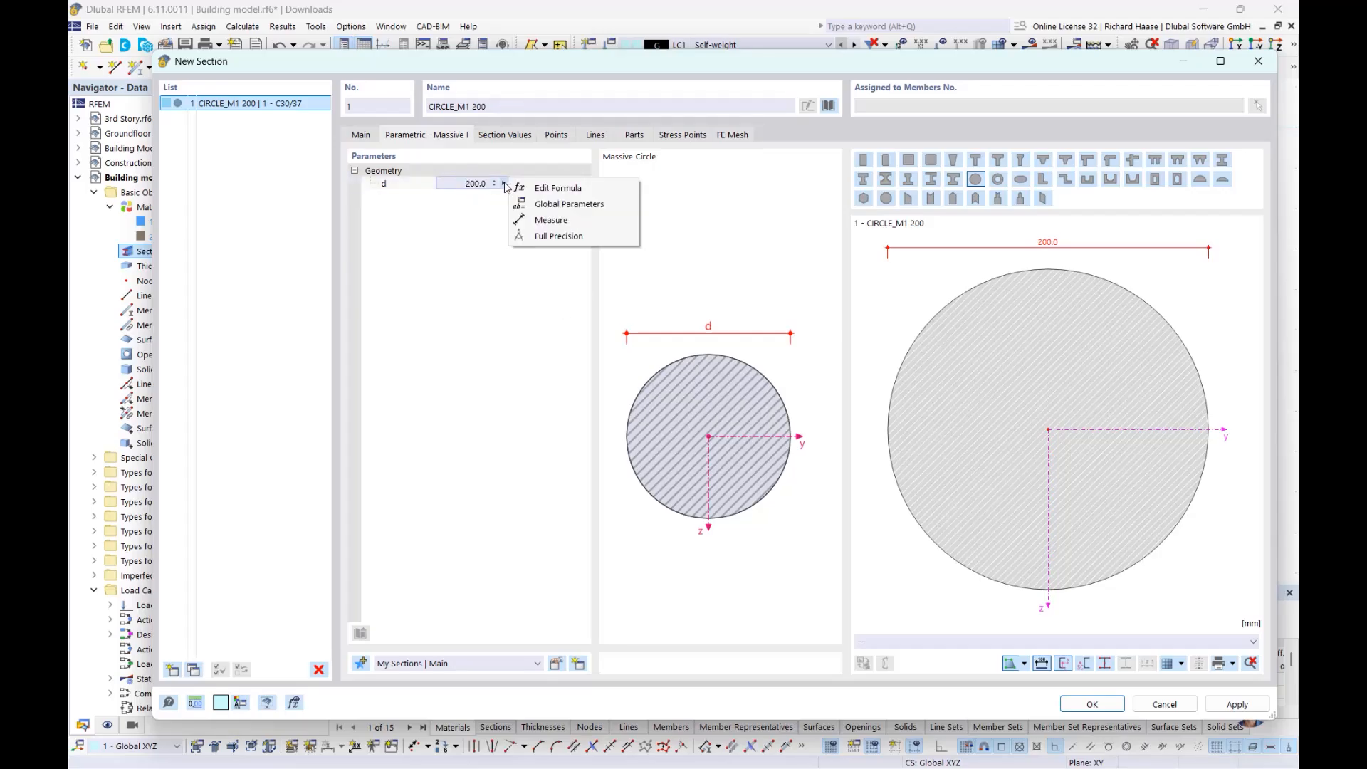
{"action": "left_click", "coordinate": [557, 221]}
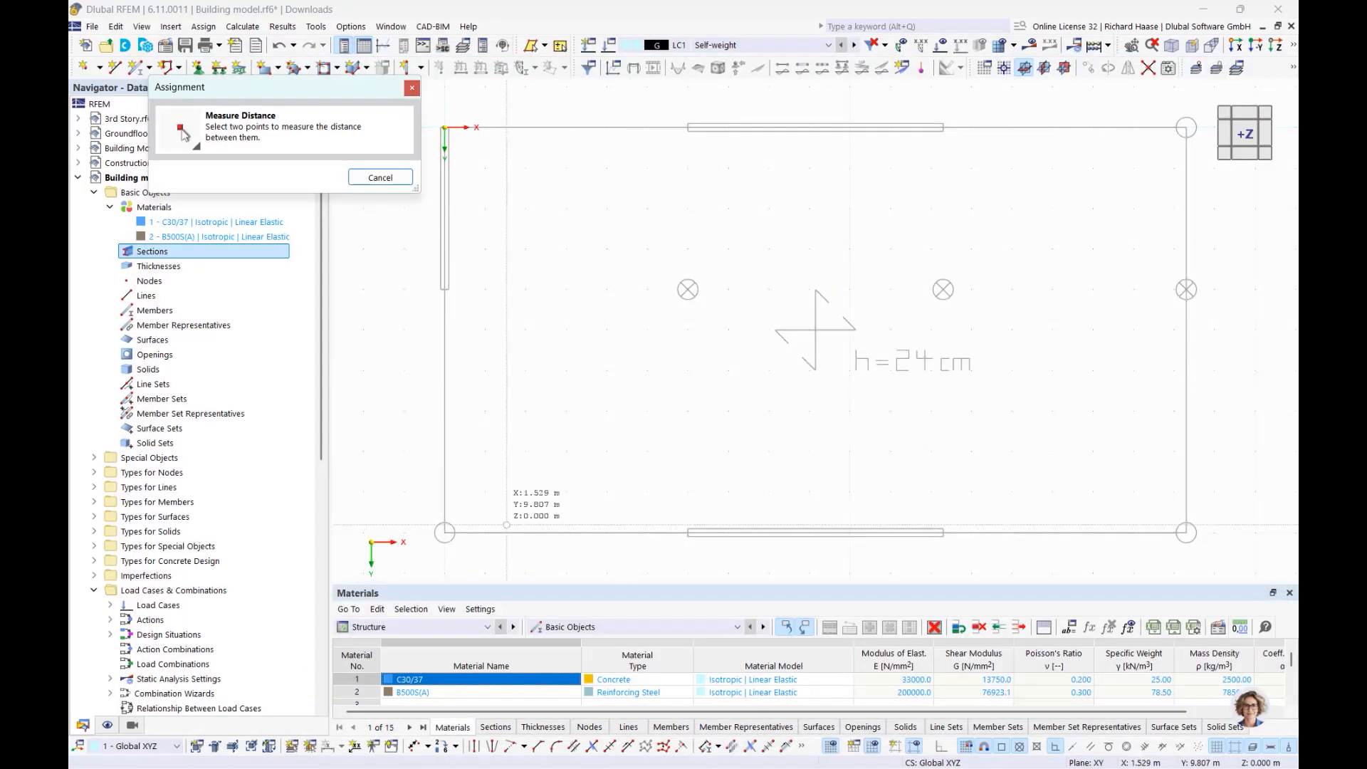
{"action": "scroll", "coordinate": [432, 518], "scroll_direction": "up", "scroll_amount": 2}
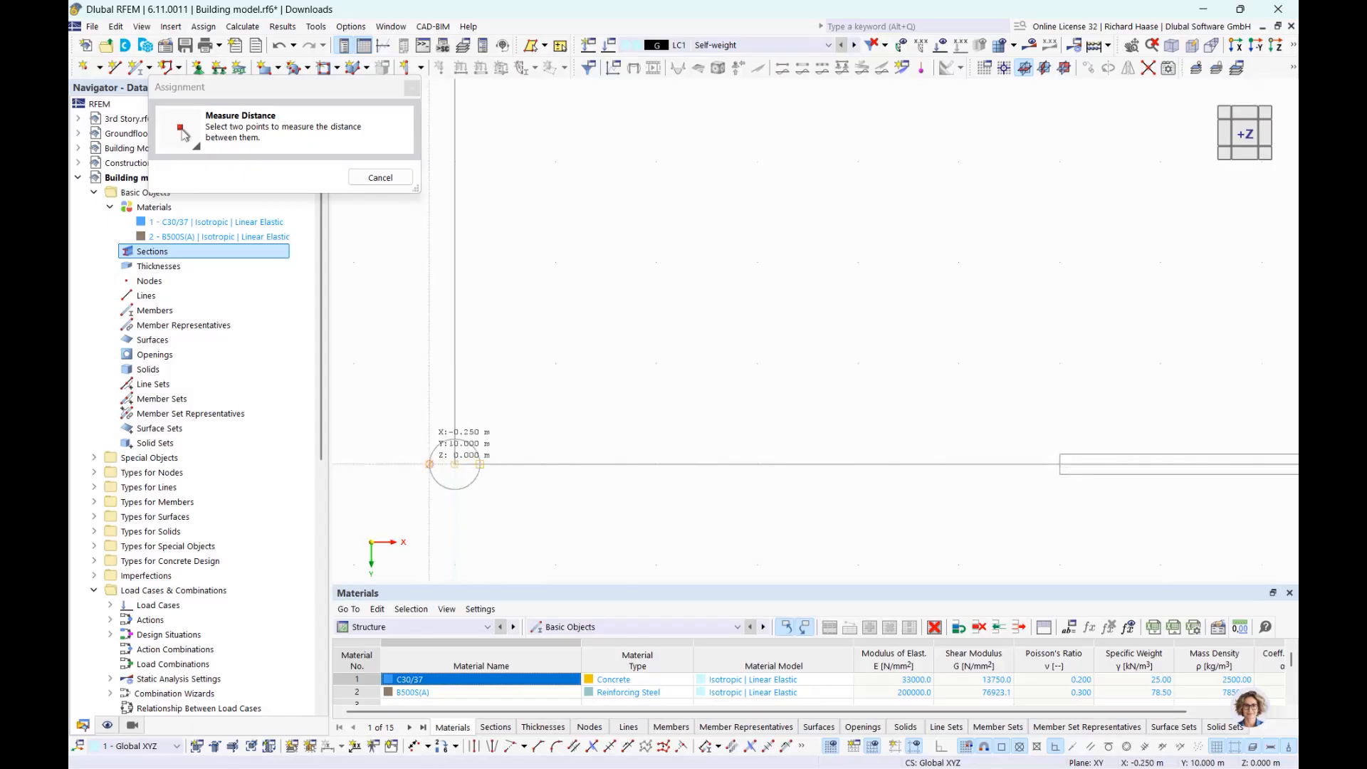
{"action": "left_click", "coordinate": [429, 464]}
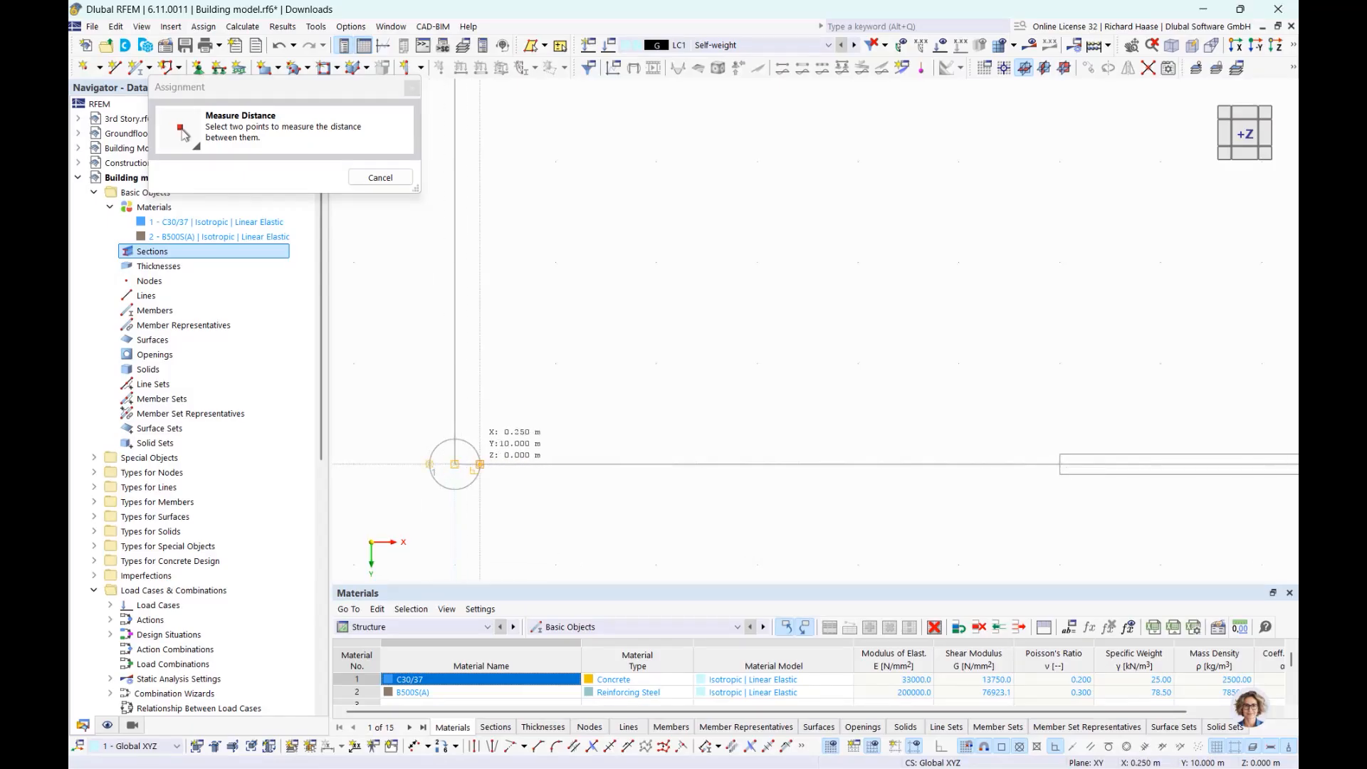
{"action": "left_click", "coordinate": [480, 463]}
{"action": "left_click", "coordinate": [425, 180]}
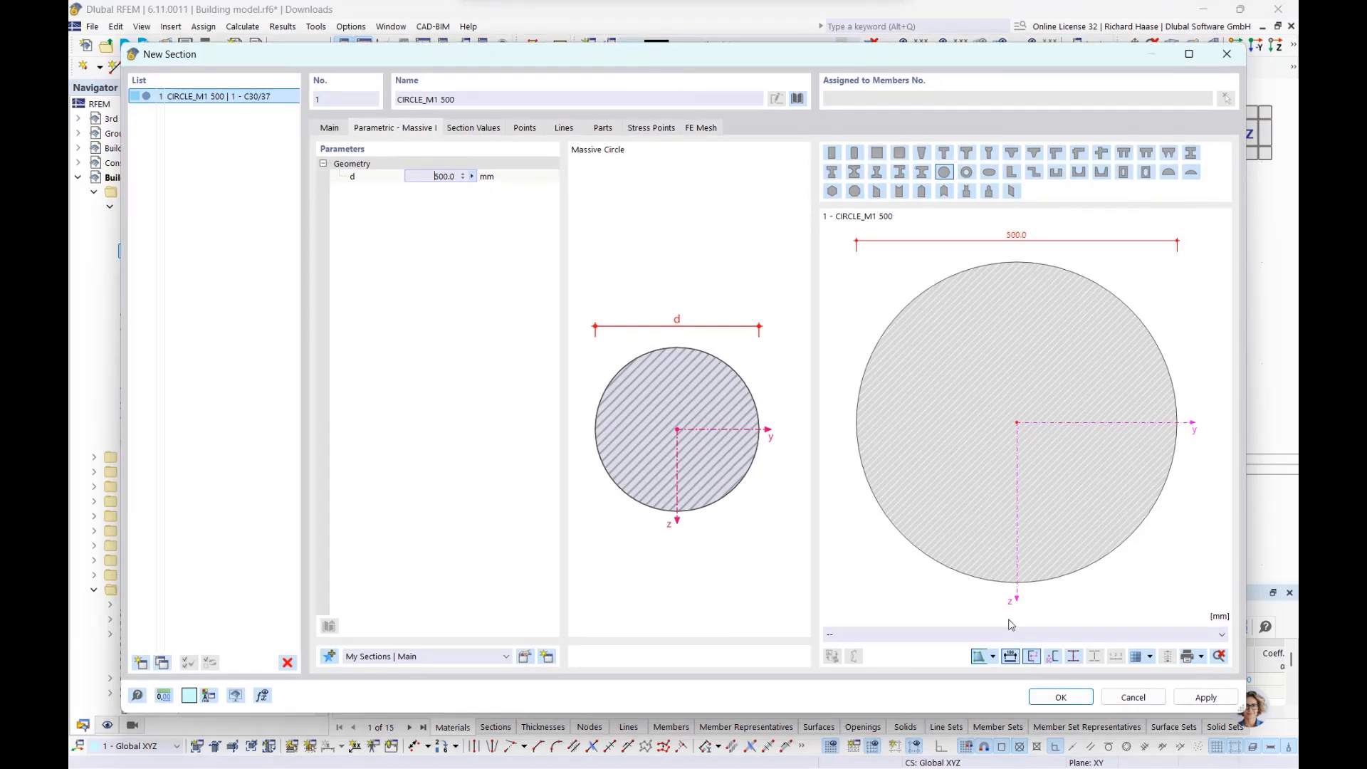
{"action": "left_click", "coordinate": [1060, 696]}
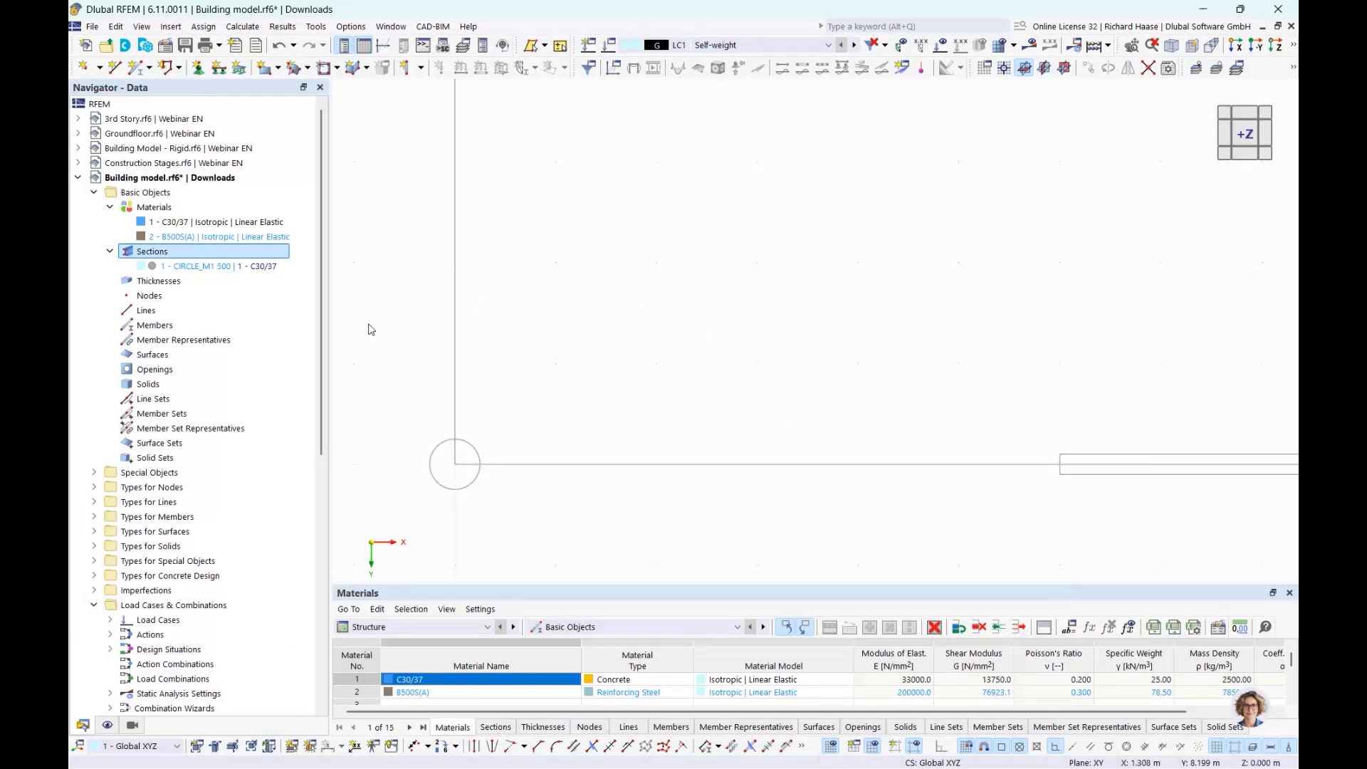
Start a new uniform thickness in C30/37 and set it to 300 mm.
{"action": "scroll", "coordinate": [537, 290], "scroll_direction": "down", "scroll_amount": 3}
{"action": "middle_click_drag", "start_coordinate": [650, 305], "coordinate": [622, 411]}
{"action": "scroll", "coordinate": [712, 284], "scroll_direction": "down", "scroll_amount": 3}
{"action": "middle_click_drag", "start_coordinate": [762, 242], "coordinate": [657, 324]}
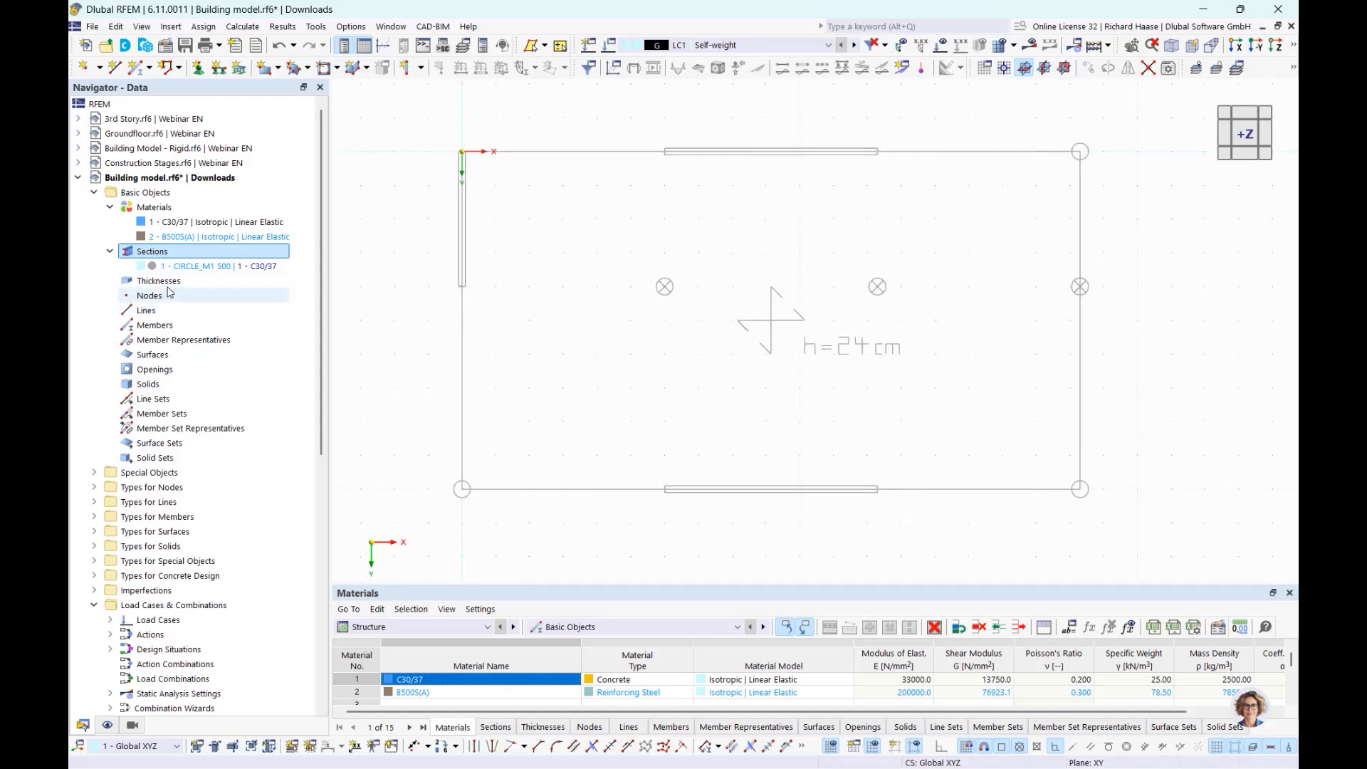
{"action": "right_click", "coordinate": [230, 283]}
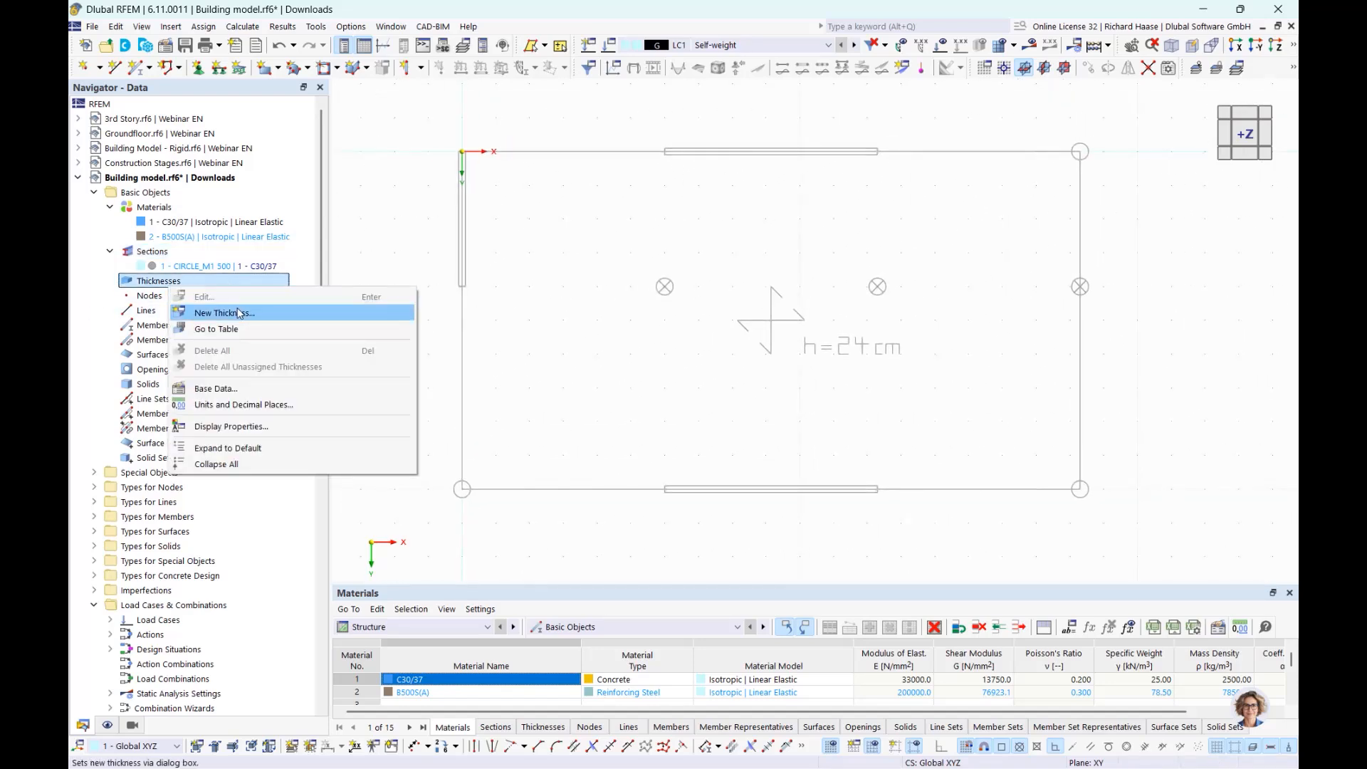
{"action": "left_click", "coordinate": [237, 313]}
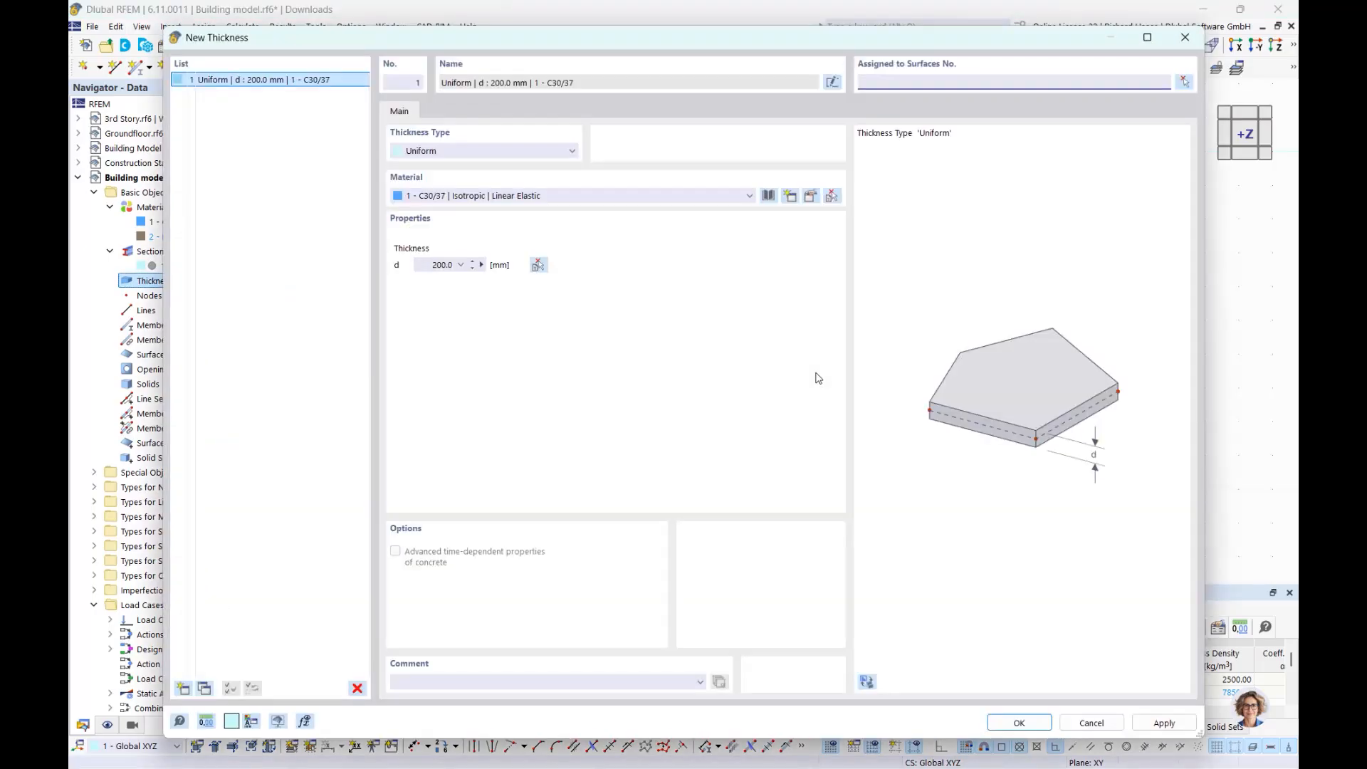
{"action": "left_click", "coordinate": [435, 267]}
{"action": "type", "text": "300"}
{"action": "left_click", "coordinate": [436, 678]}
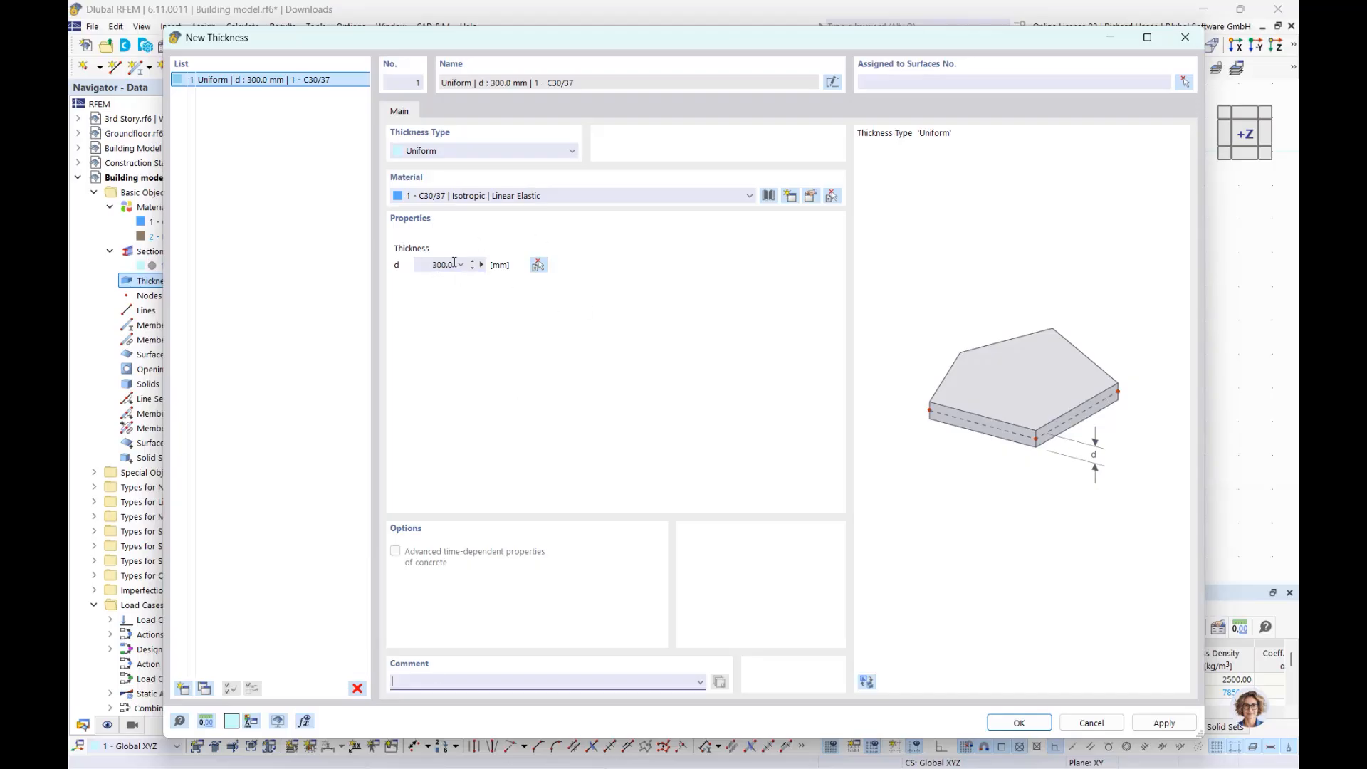
Set the first thickness to 200 mm by measuring across the end of the wall beside the floor plan's origin.
{"action": "left_click", "coordinate": [482, 266]}
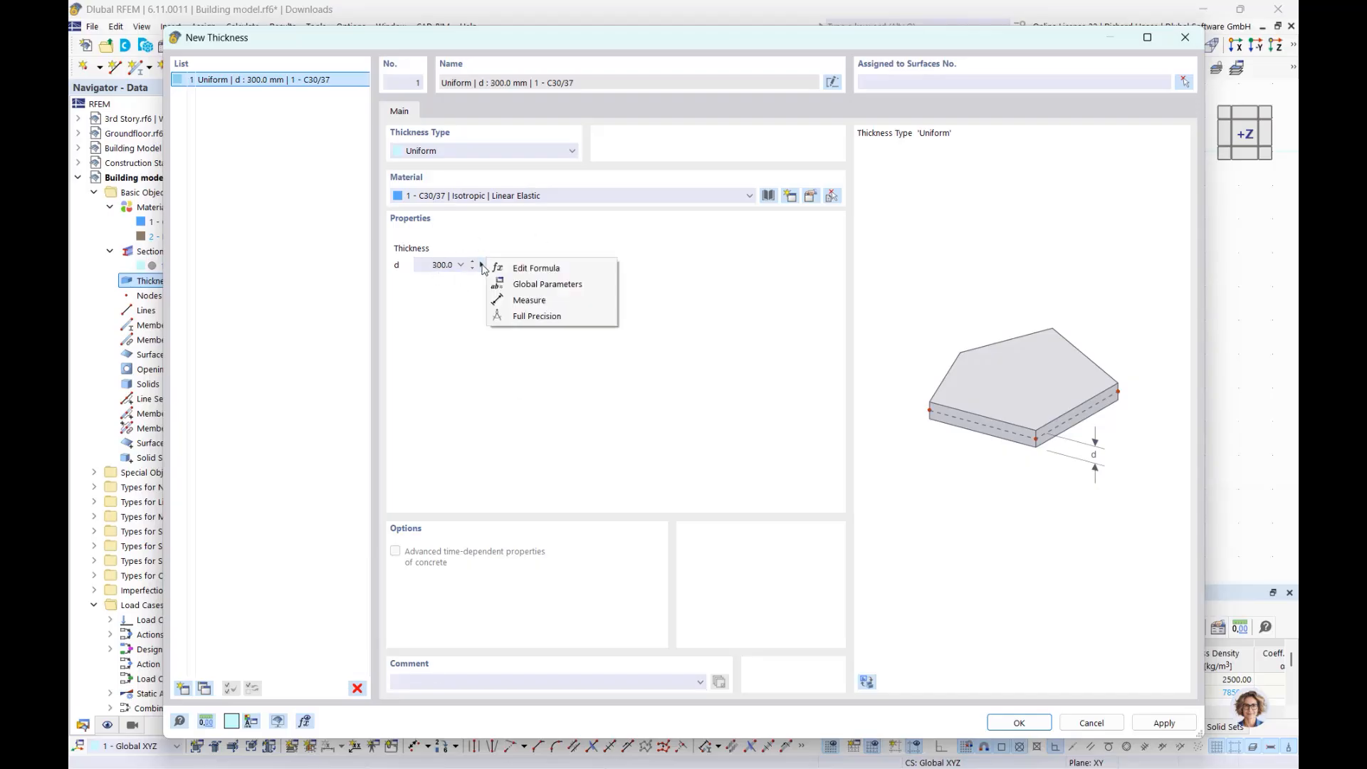
{"action": "left_click", "coordinate": [527, 300]}
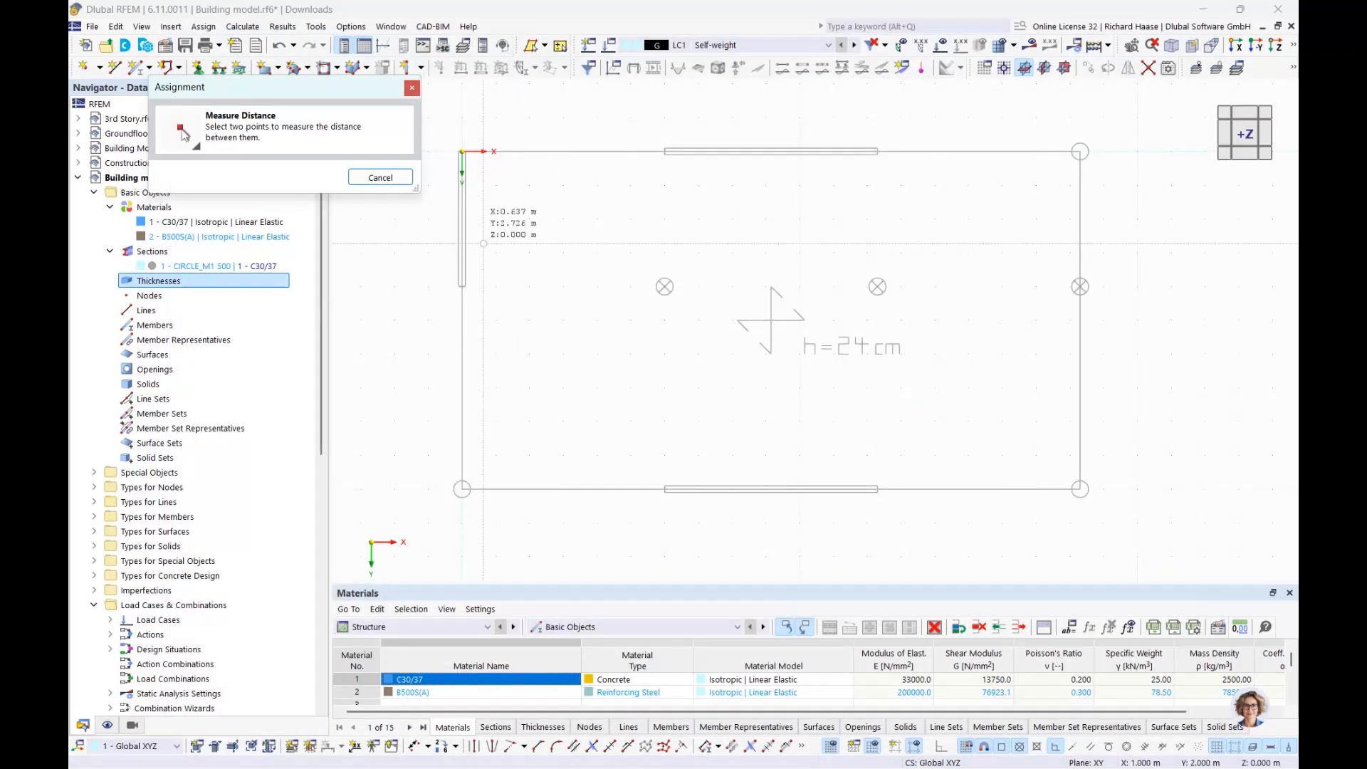
{"action": "scroll", "coordinate": [480, 280], "scroll_direction": "up", "scroll_amount": 6}
{"action": "middle_click_drag", "start_coordinate": [481, 280], "coordinate": [491, 324]}
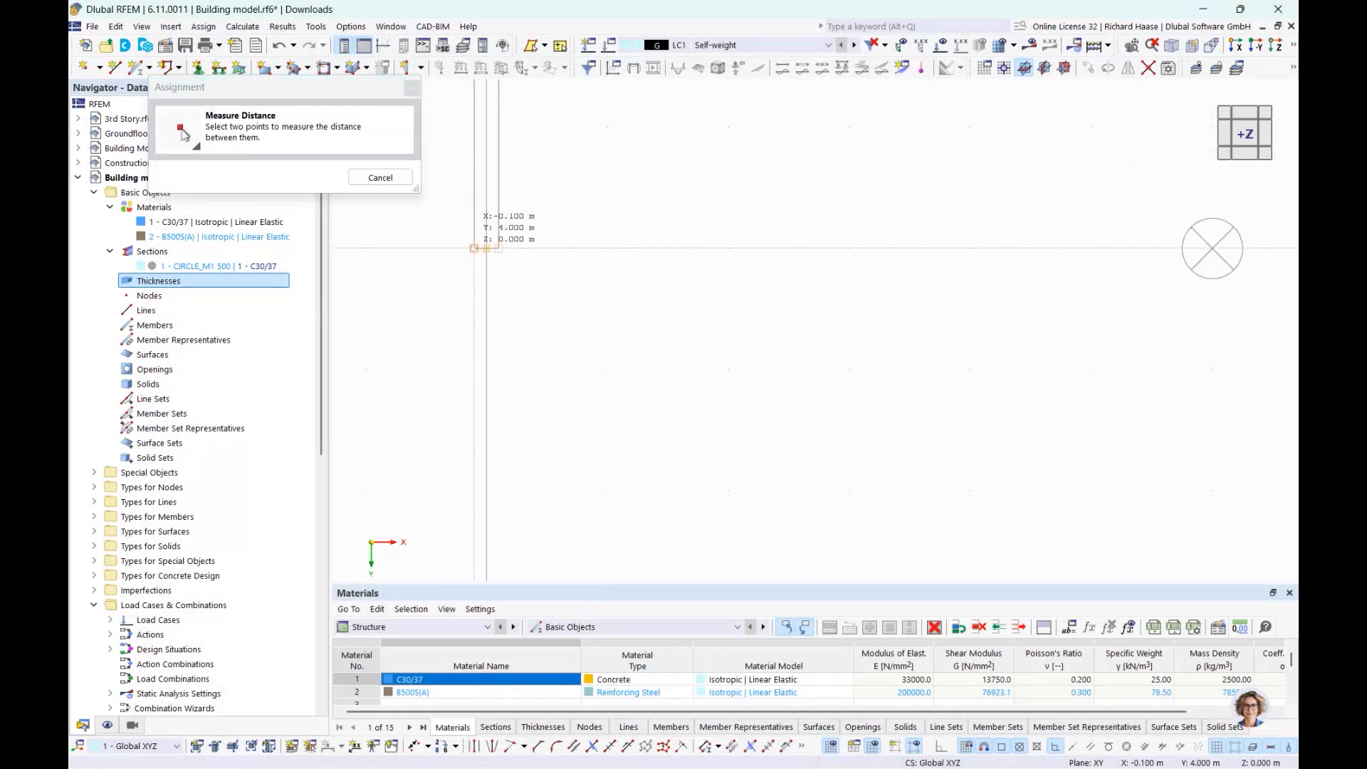
{"action": "left_click", "coordinate": [487, 248]}
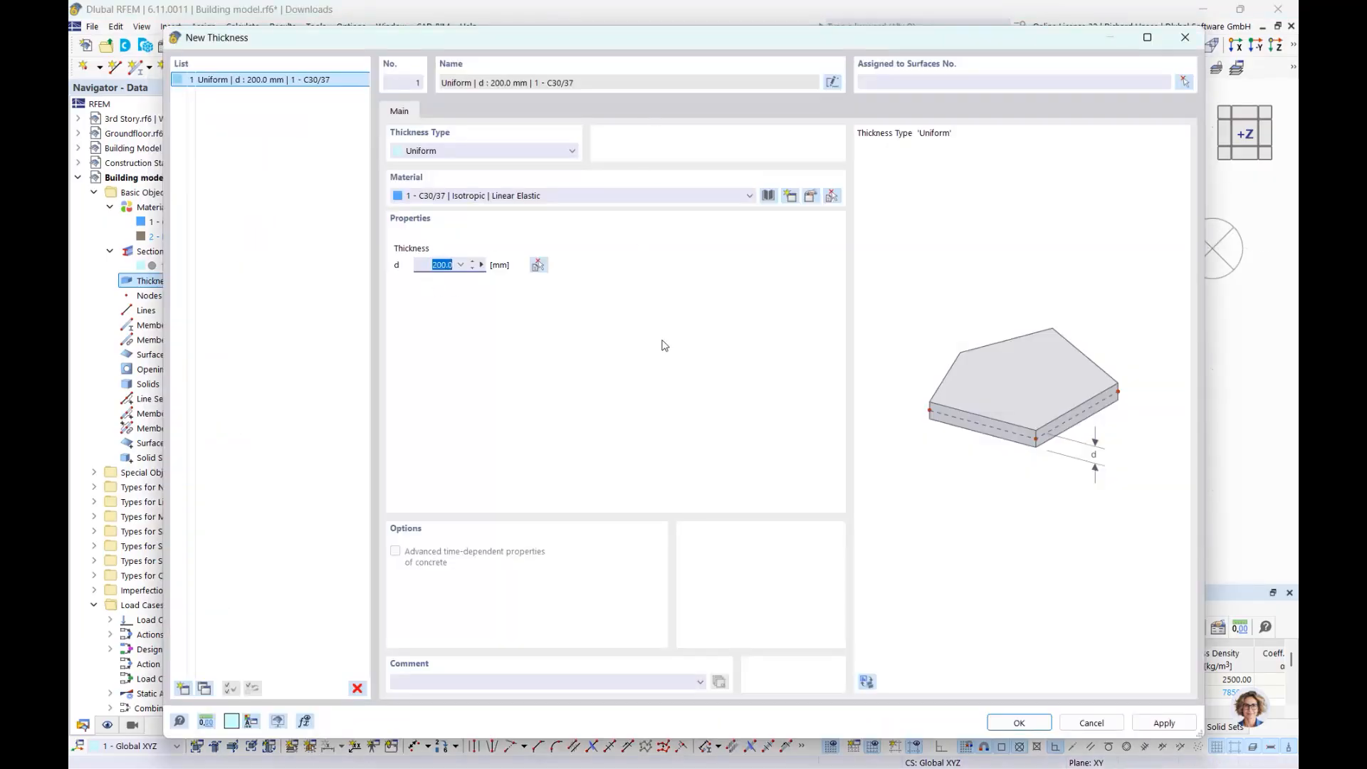
Add a second uniform C30/37 thickness of 240 mm and save both thicknesses.
{"action": "left_click", "coordinate": [183, 691]}
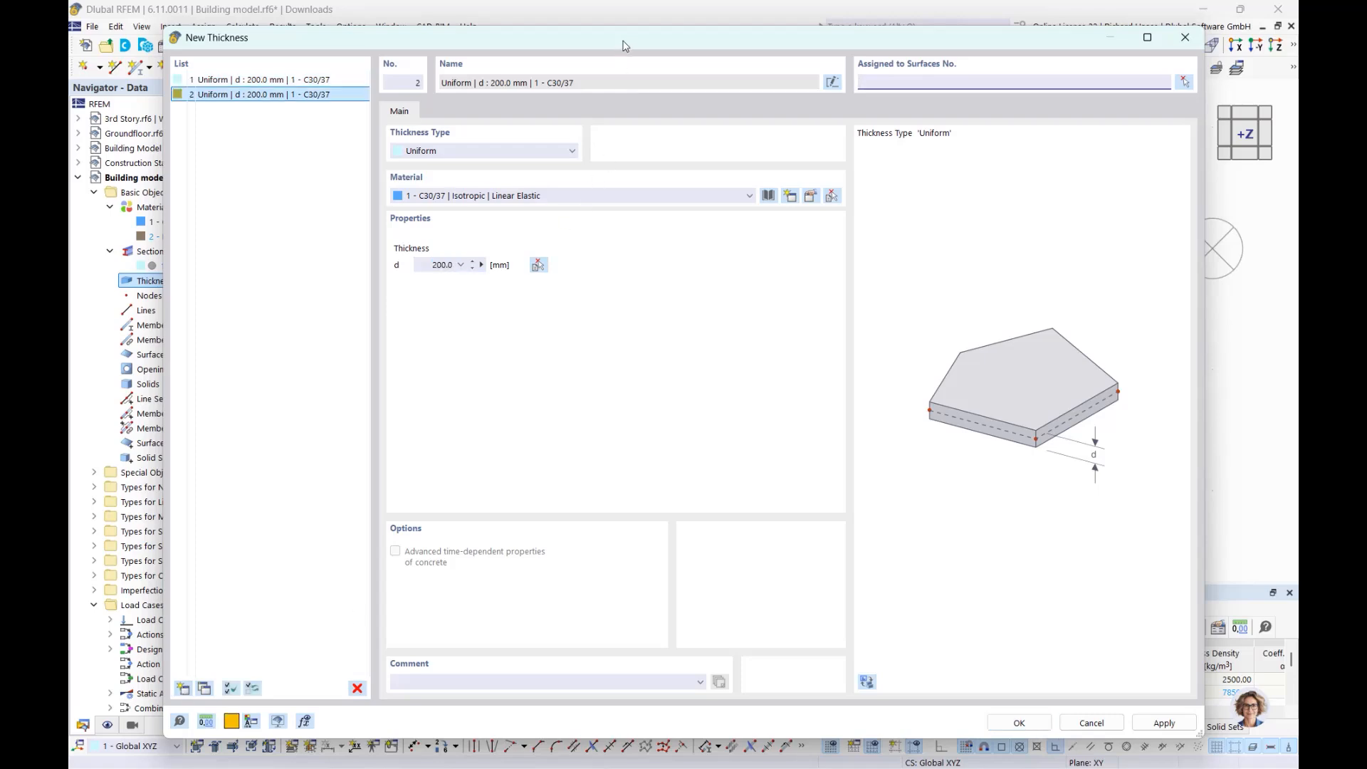
{"action": "left_click_drag", "start_coordinate": [623, 45], "coordinate": [753, 410]}
{"action": "left_click_drag", "start_coordinate": [916, 404], "coordinate": [772, 143]}
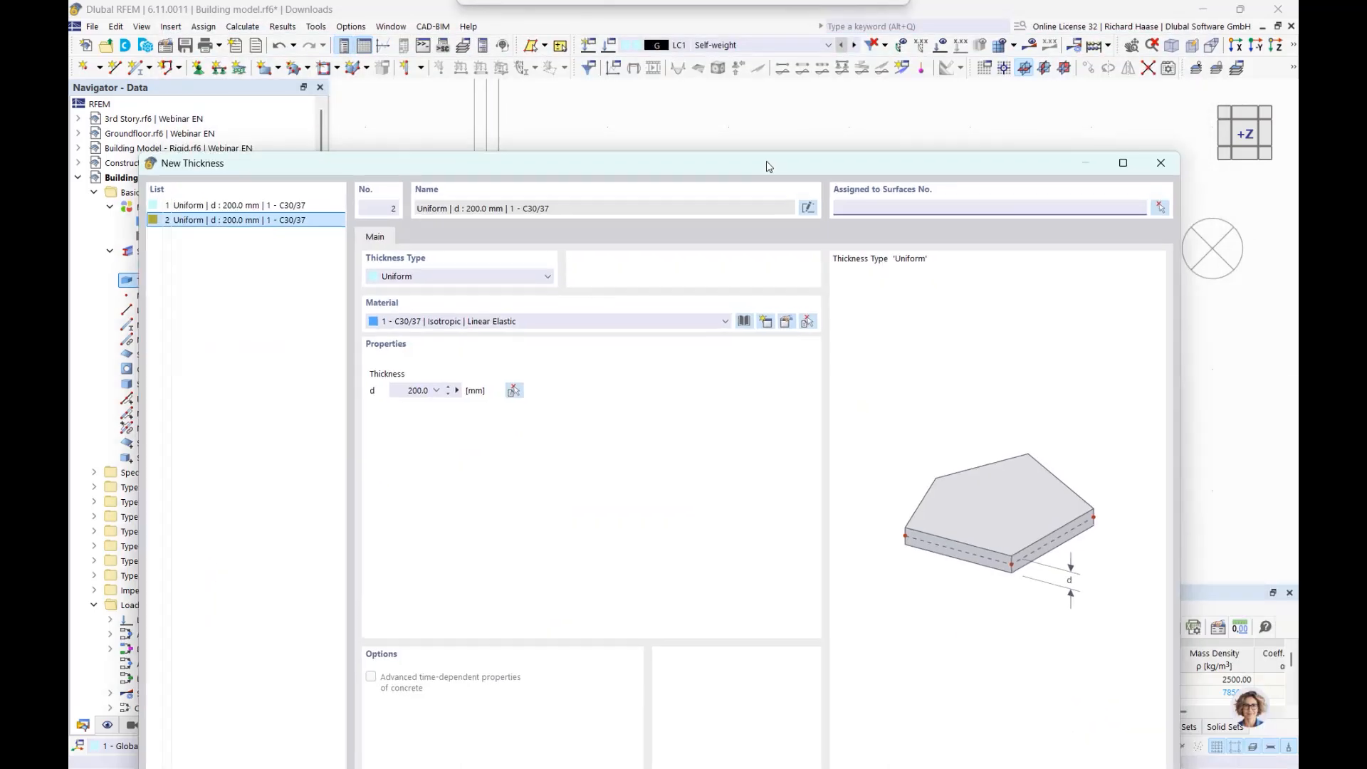
{"action": "double_click", "coordinate": [417, 385]}
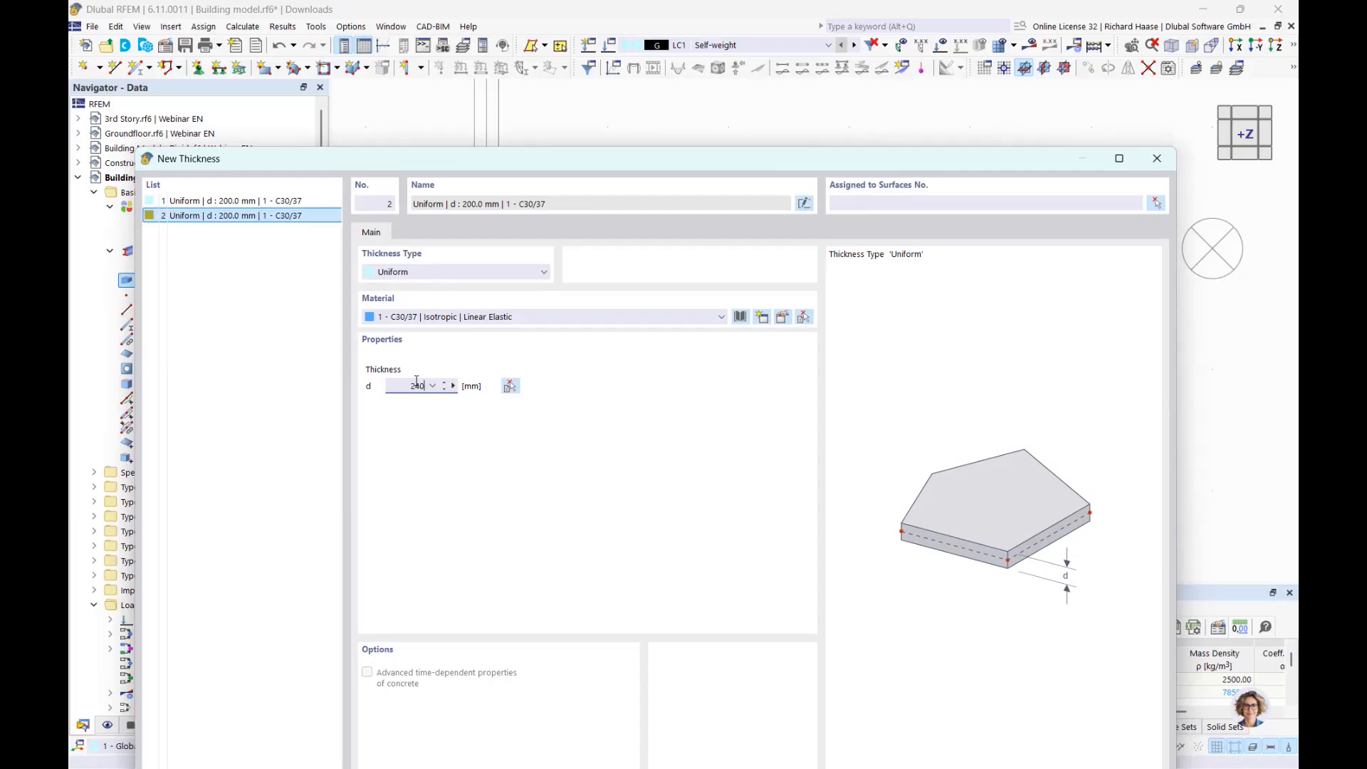
{"action": "type", "text": "240"}
{"action": "left_click_drag", "start_coordinate": [651, 159], "coordinate": [633, 80]}
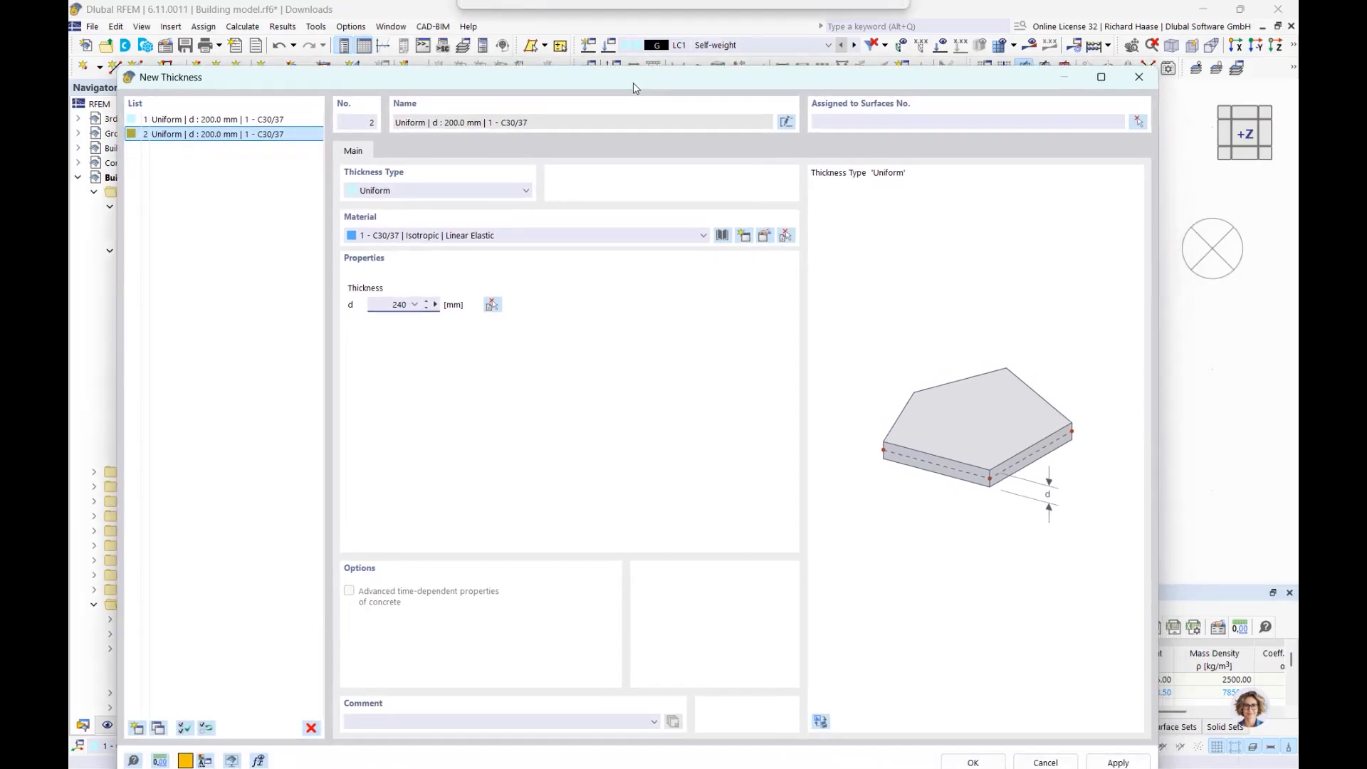
{"action": "left_click", "coordinate": [973, 760]}
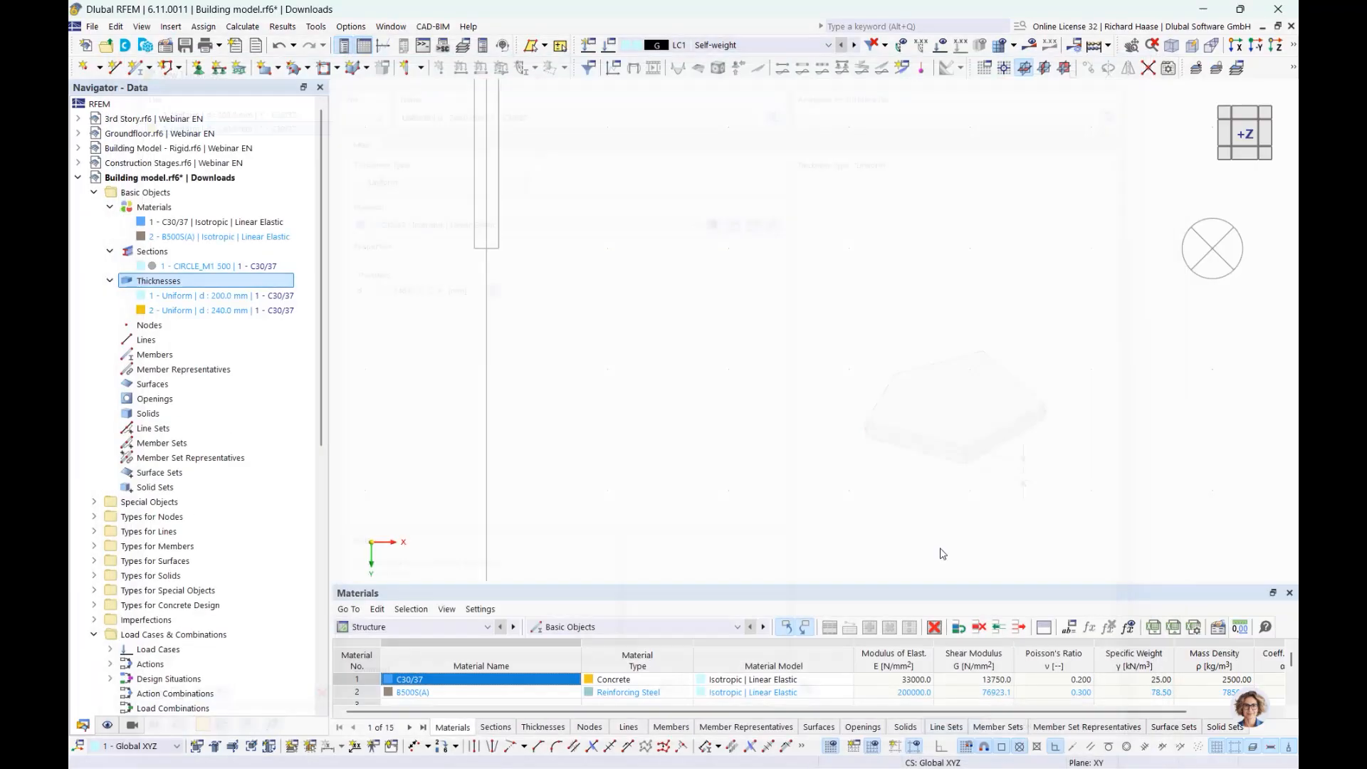
{"action": "scroll", "coordinate": [854, 384], "scroll_direction": "down", "scroll_amount": 5}
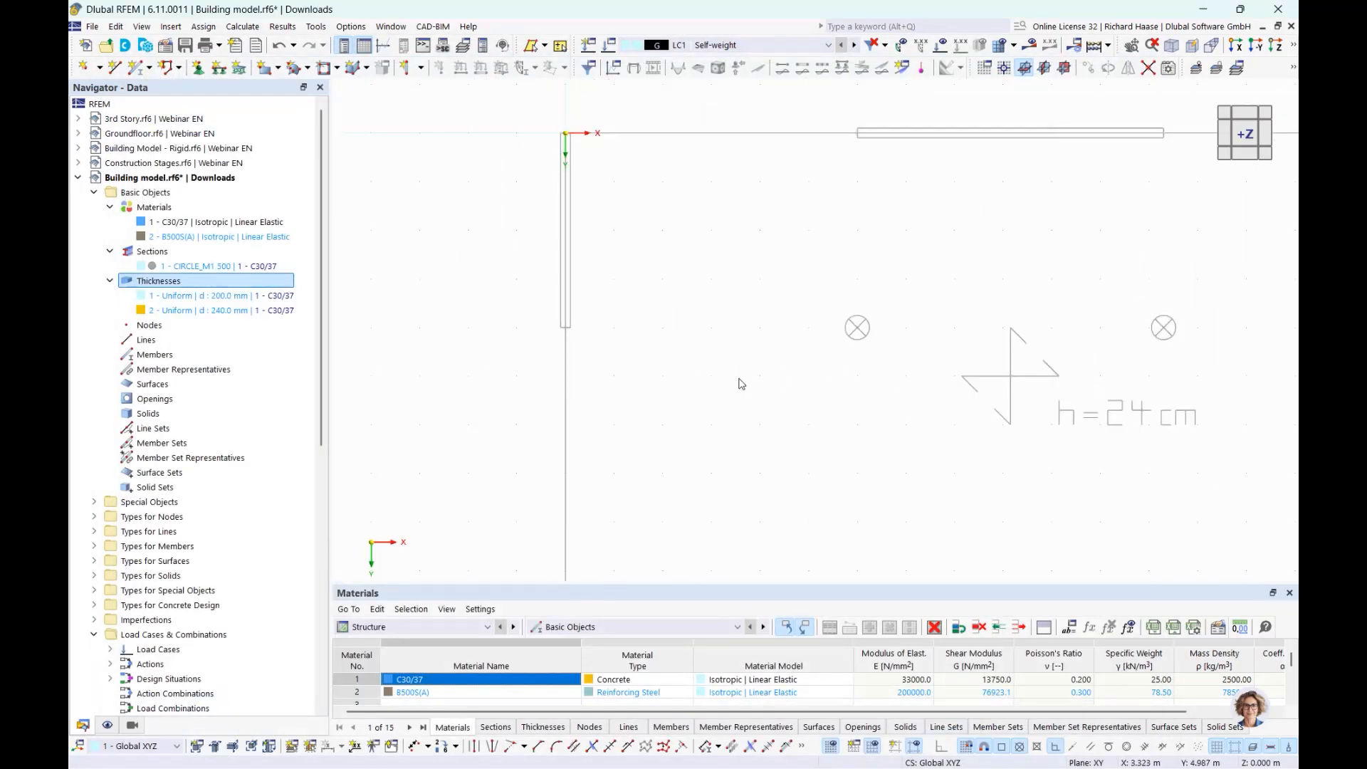
{"action": "middle_click_drag", "start_coordinate": [768, 376], "coordinate": [512, 358]}
{"action": "scroll", "coordinate": [666, 371], "scroll_direction": "down", "scroll_amount": 1}
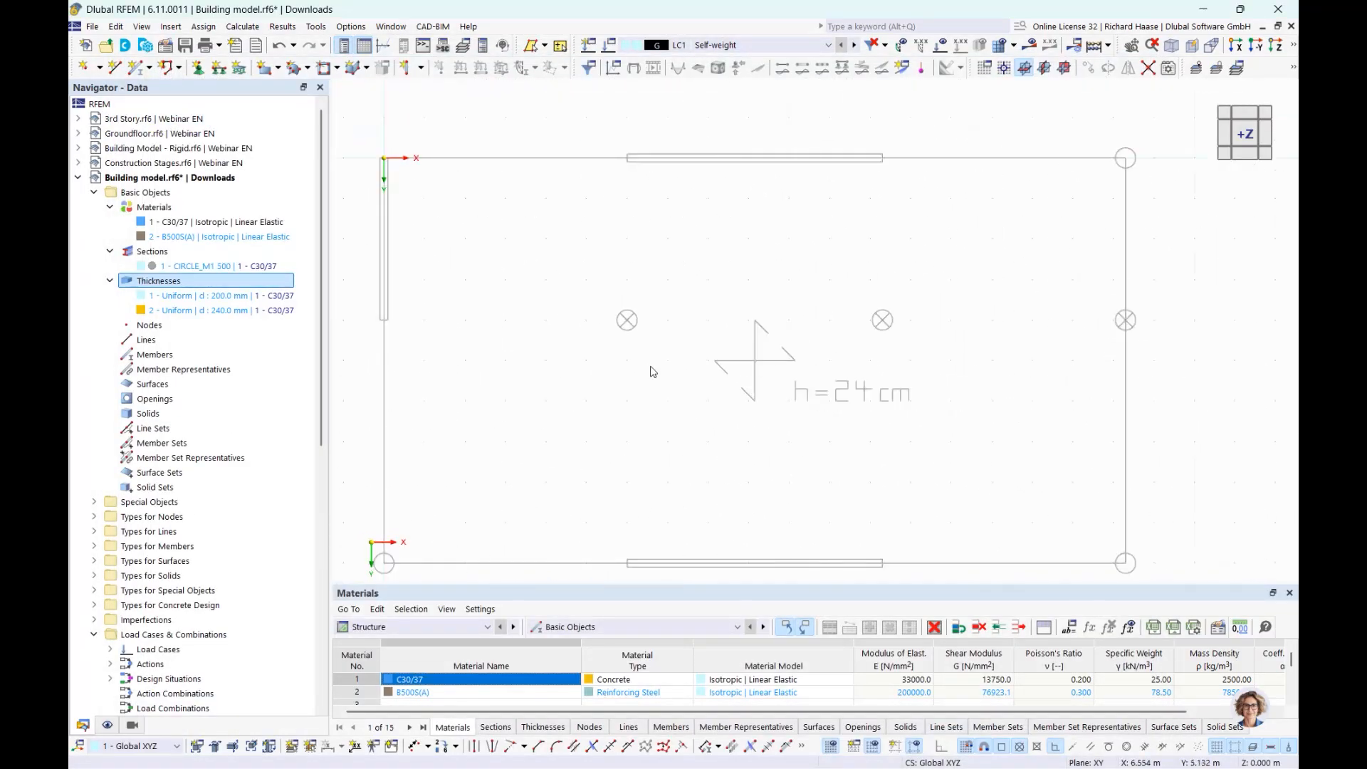
{"action": "middle_click_drag", "start_coordinate": [662, 361], "coordinate": [586, 357]}
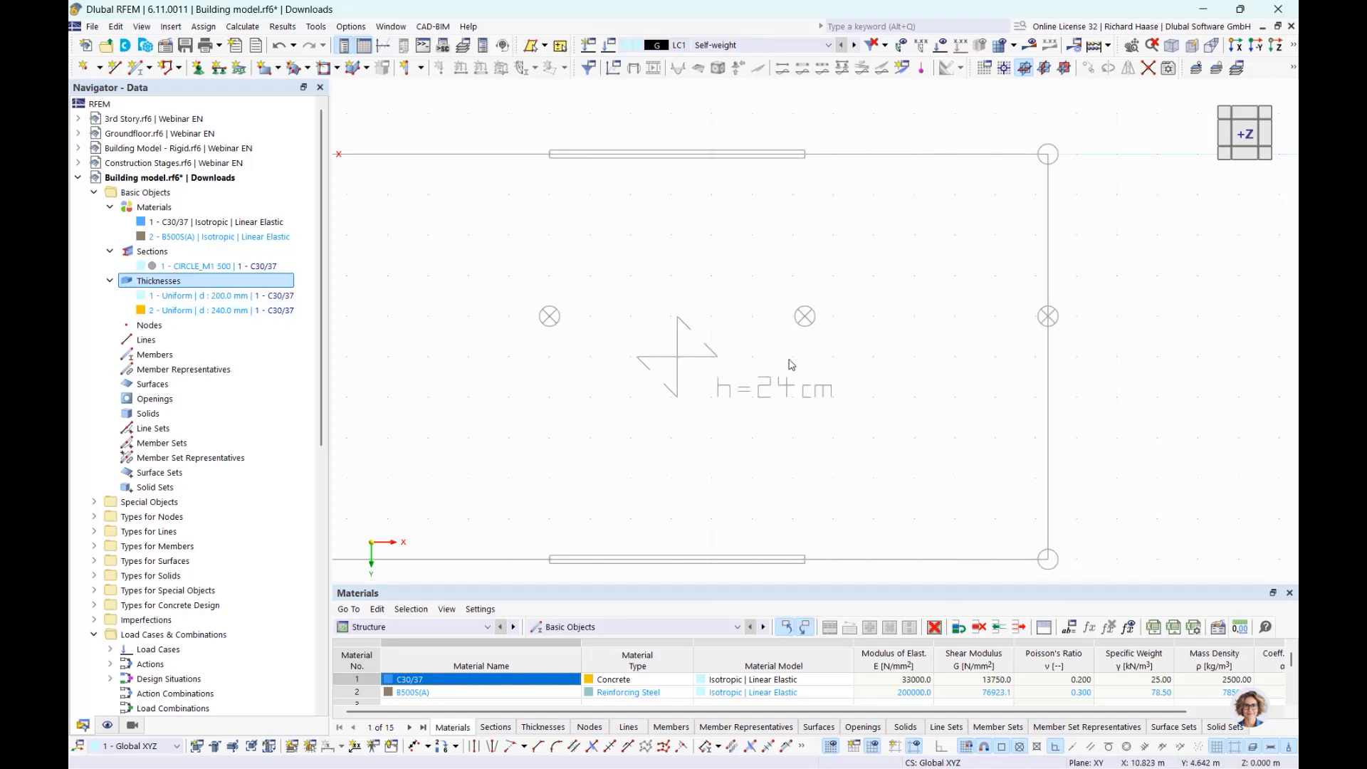
{"action": "scroll", "coordinate": [703, 383], "scroll_direction": "down", "scroll_amount": 3}
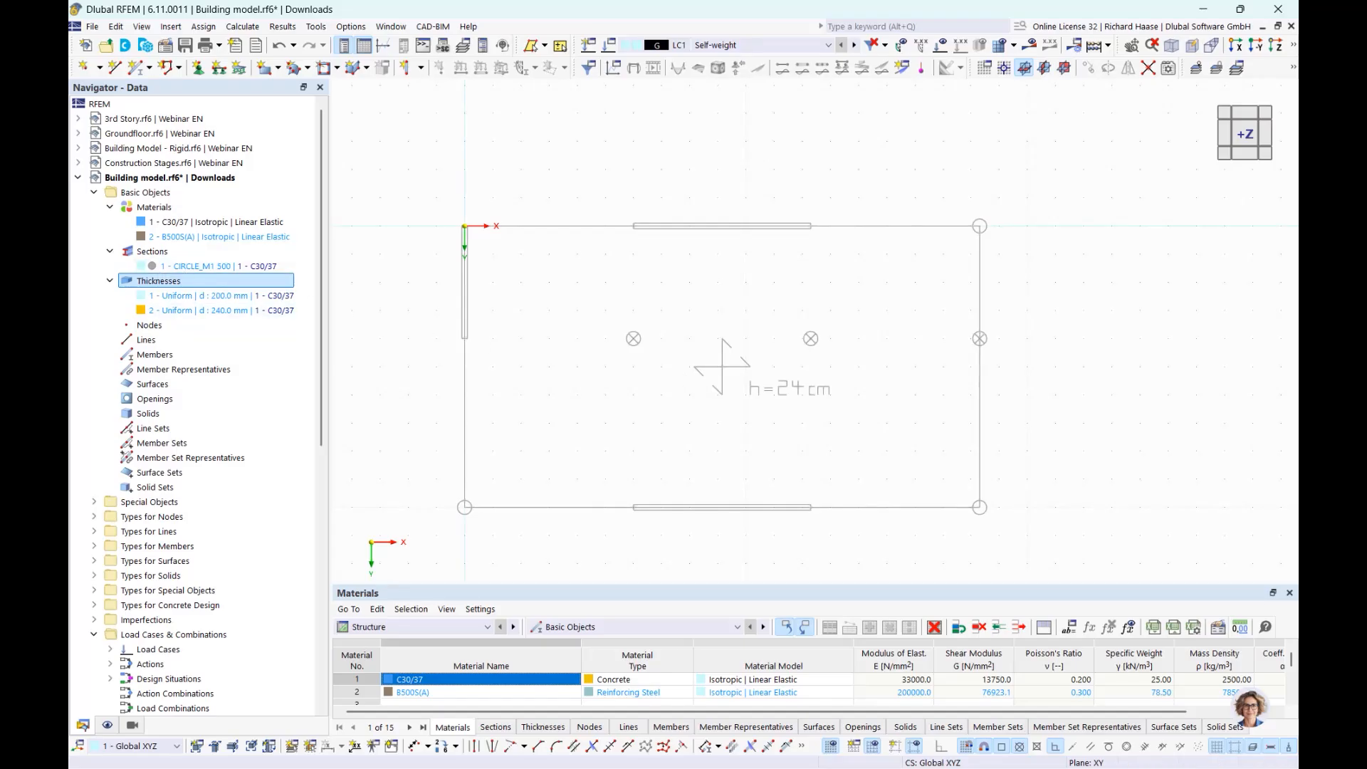
Set the solid model's surface rendering to Filled incl. Thickness.
{"action": "left_click", "coordinate": [107, 725]}
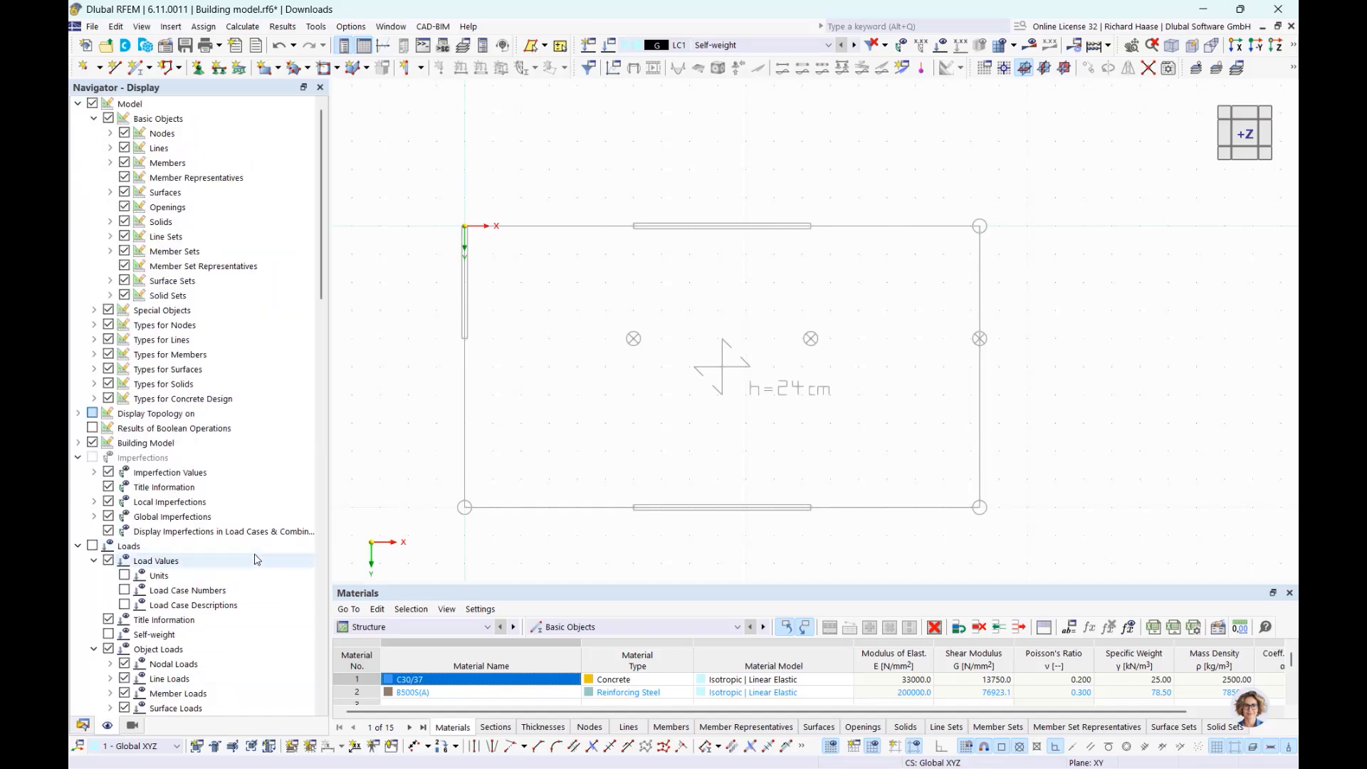
{"action": "scroll", "coordinate": [256, 560], "scroll_direction": "down", "scroll_amount": 7}
{"action": "scroll", "coordinate": [257, 559], "scroll_direction": "down", "scroll_amount": 14}
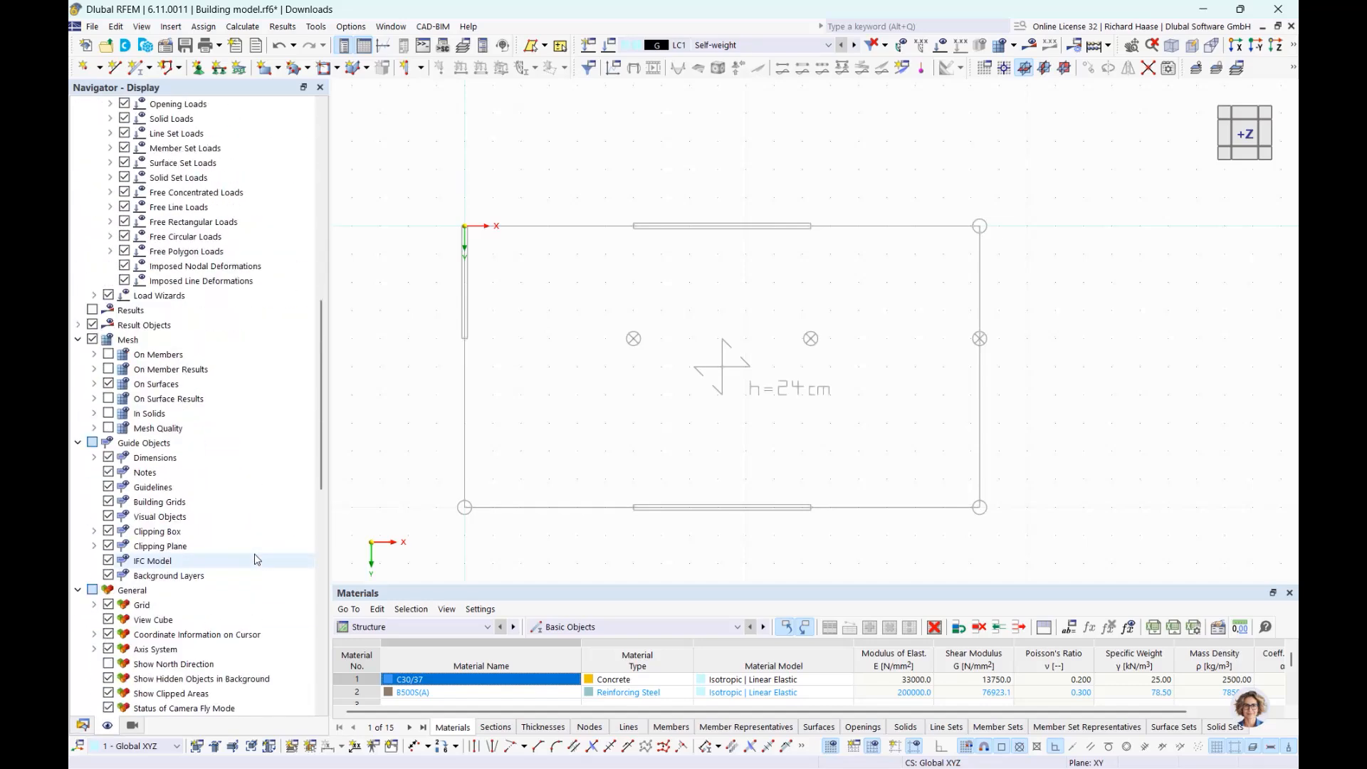
{"action": "left_click_drag", "start_coordinate": [318, 518], "coordinate": [318, 624]}
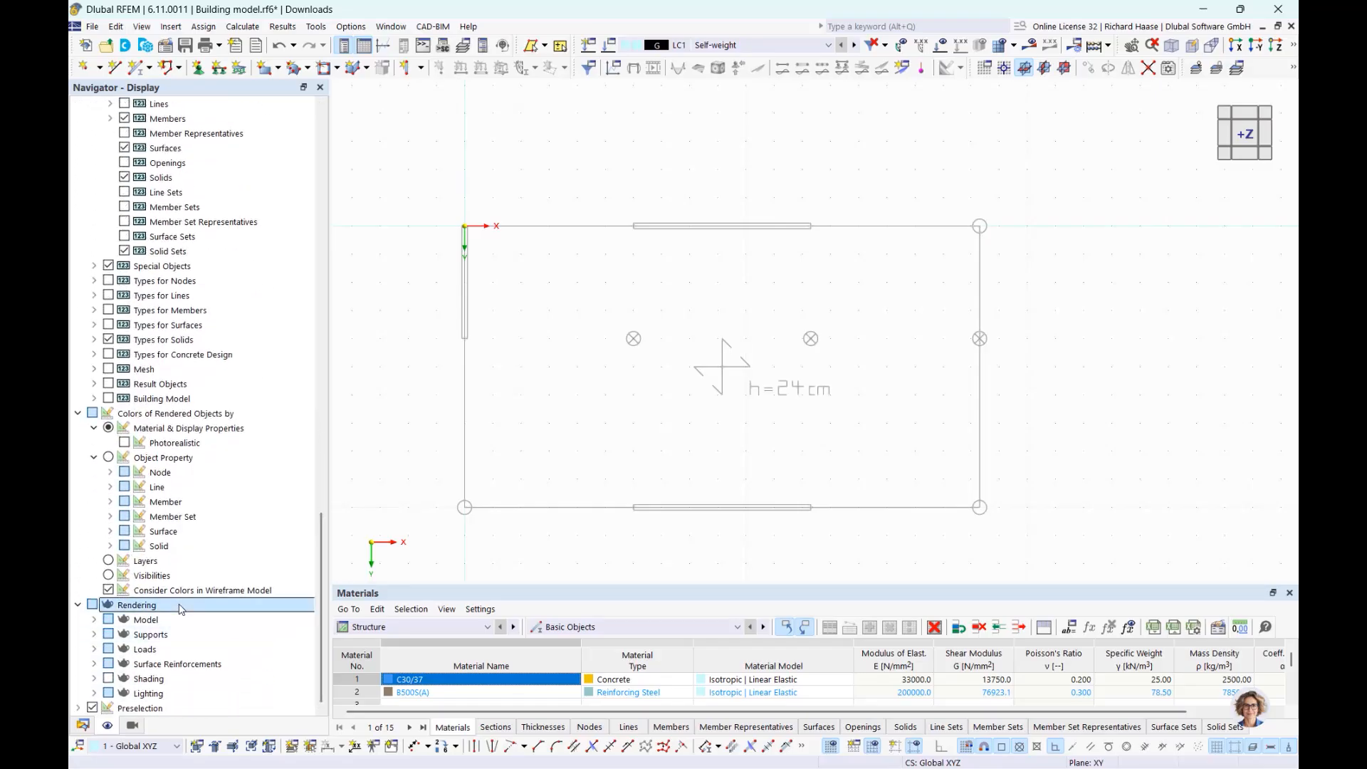
{"action": "left_click", "coordinate": [97, 621]}
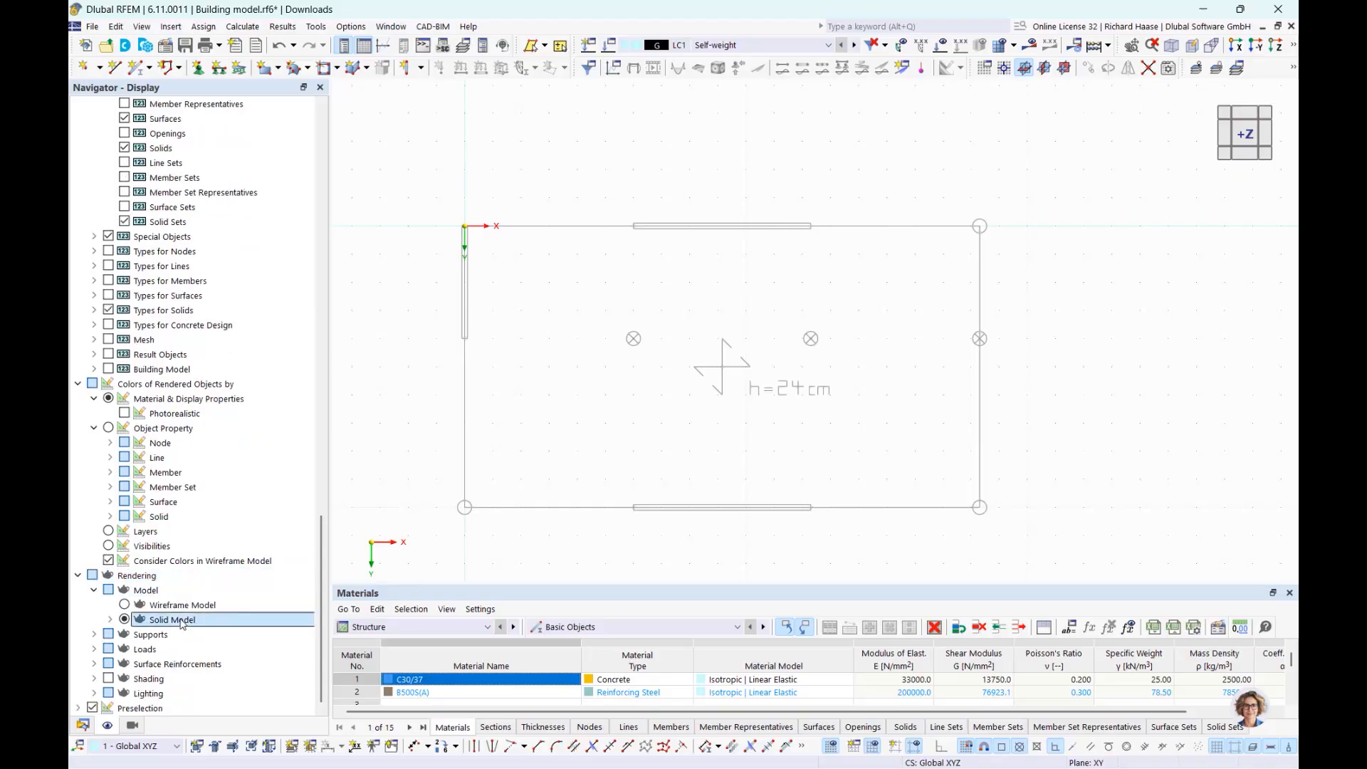
{"action": "left_click", "coordinate": [110, 620]}
{"action": "scroll", "coordinate": [117, 623], "scroll_direction": "down", "scroll_amount": 1}
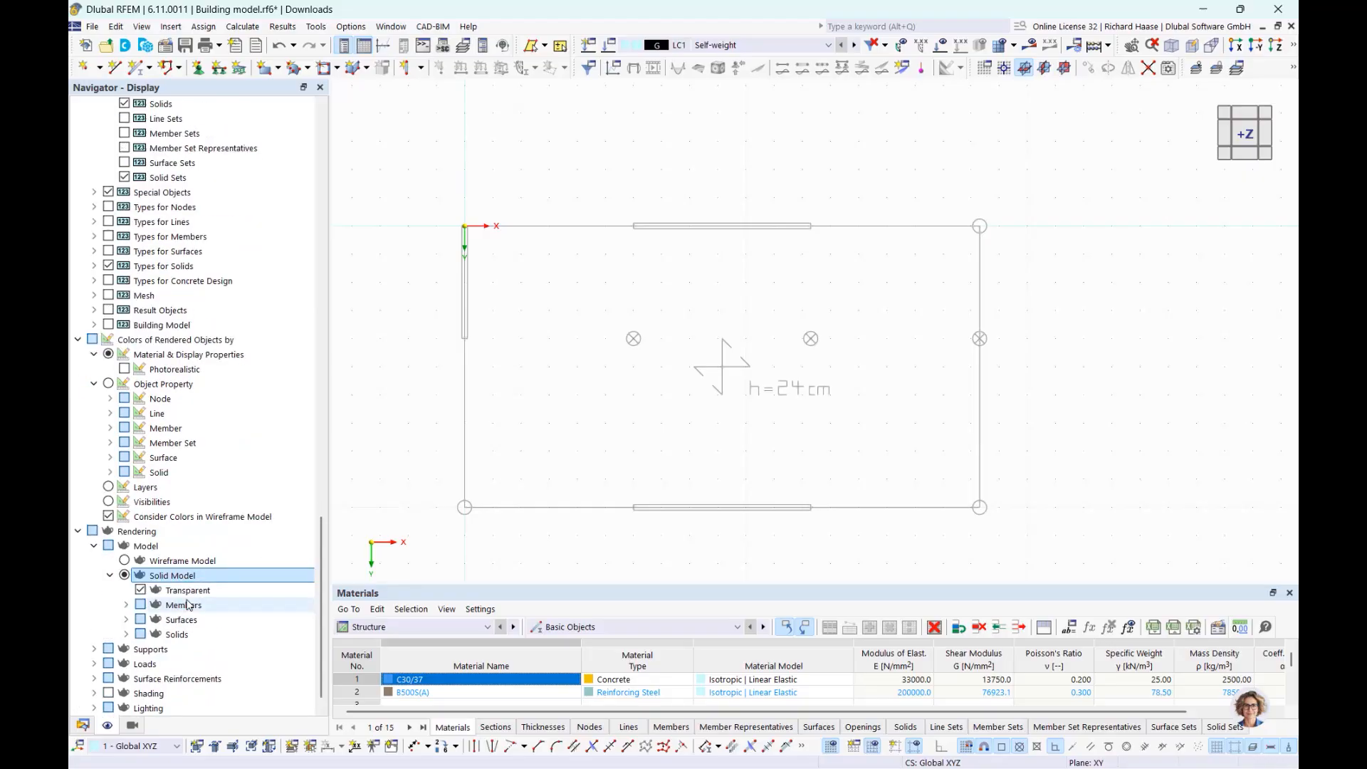
{"action": "left_click", "coordinate": [126, 619]}
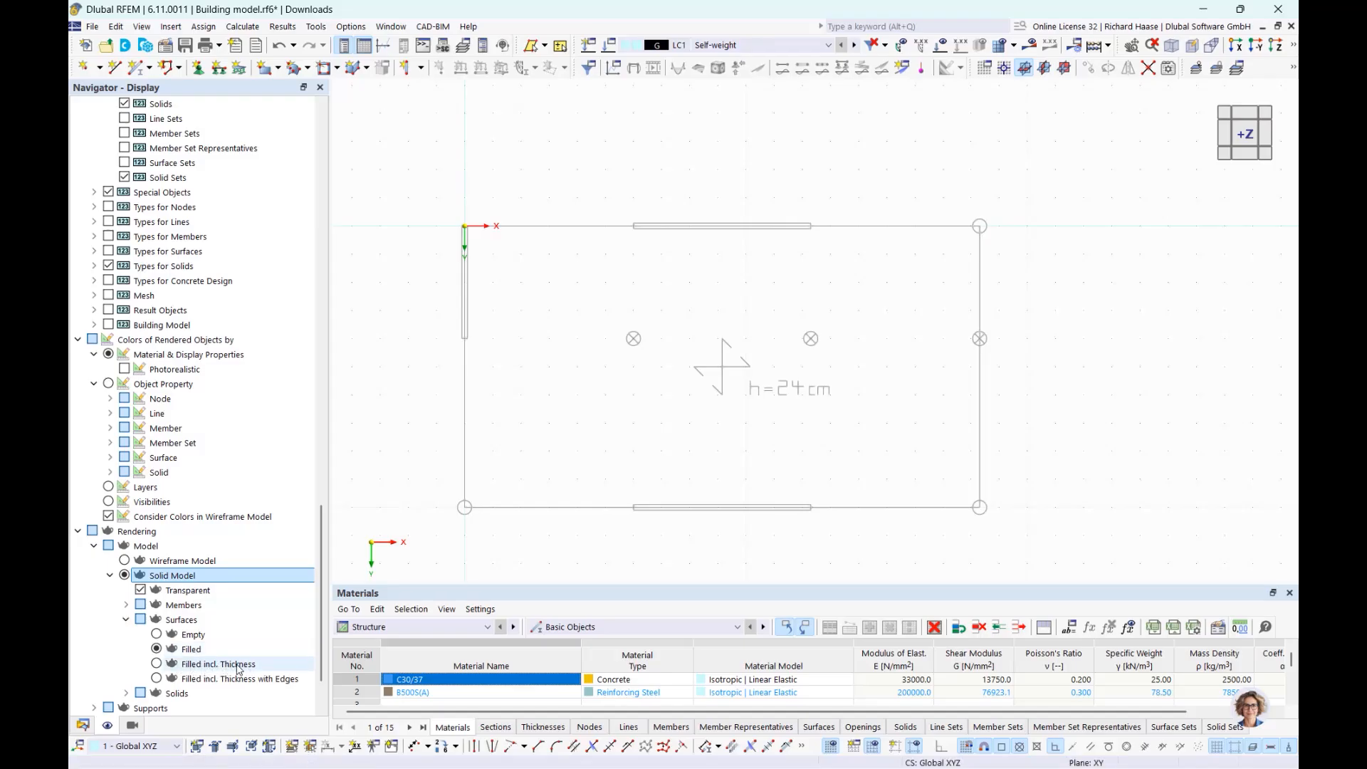
{"action": "left_click", "coordinate": [157, 664]}
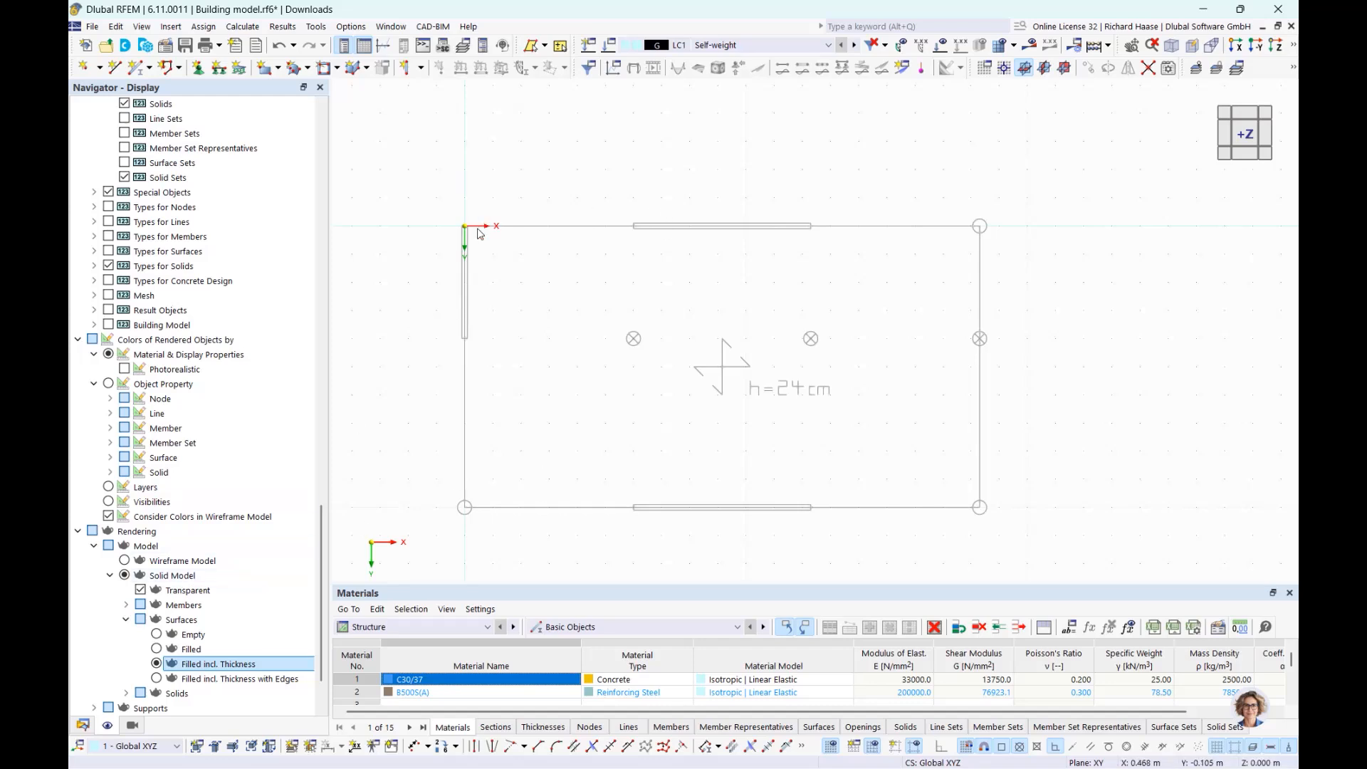
Start a new column with the CIRCLE_M1 500 section in C30/37 and assign it to all building stories.
{"action": "left_click", "coordinate": [423, 68]}
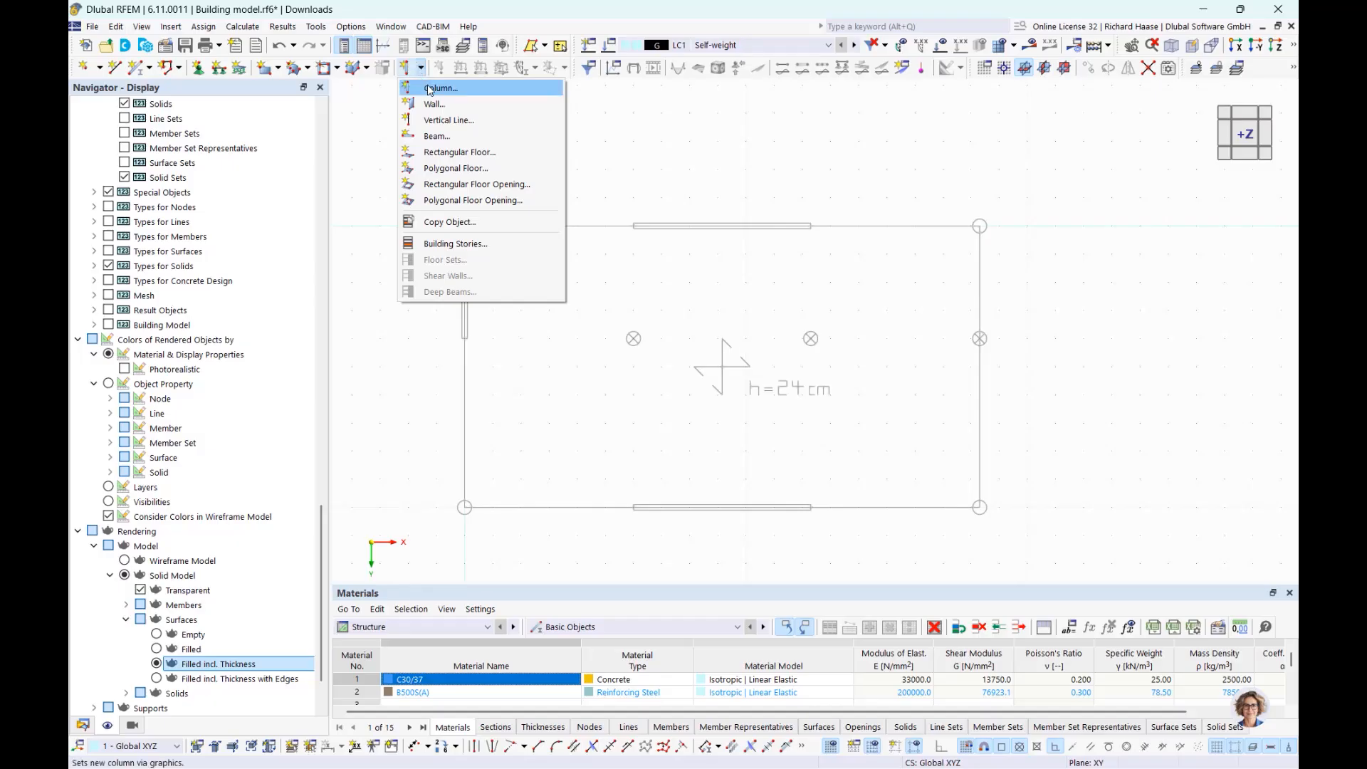
{"action": "left_click", "coordinate": [430, 88]}
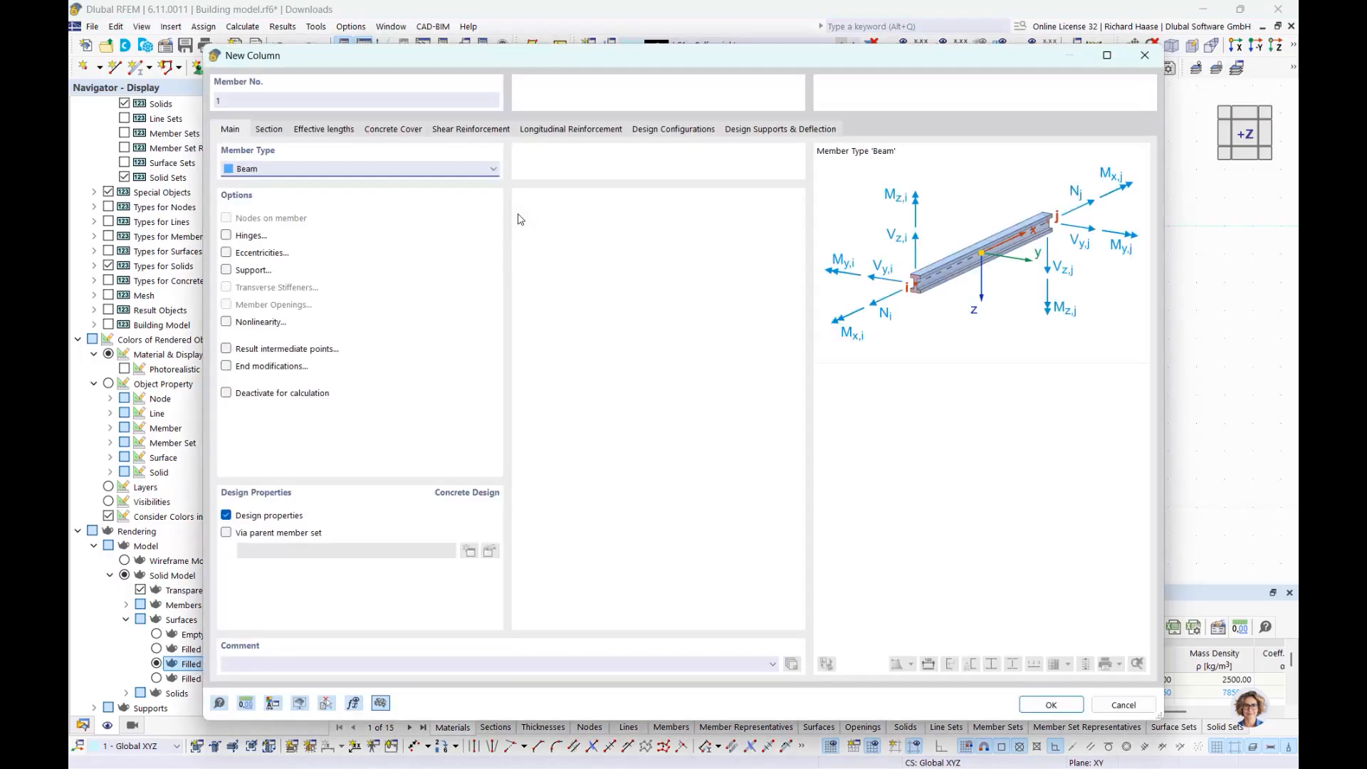
{"action": "left_click", "coordinate": [269, 128]}
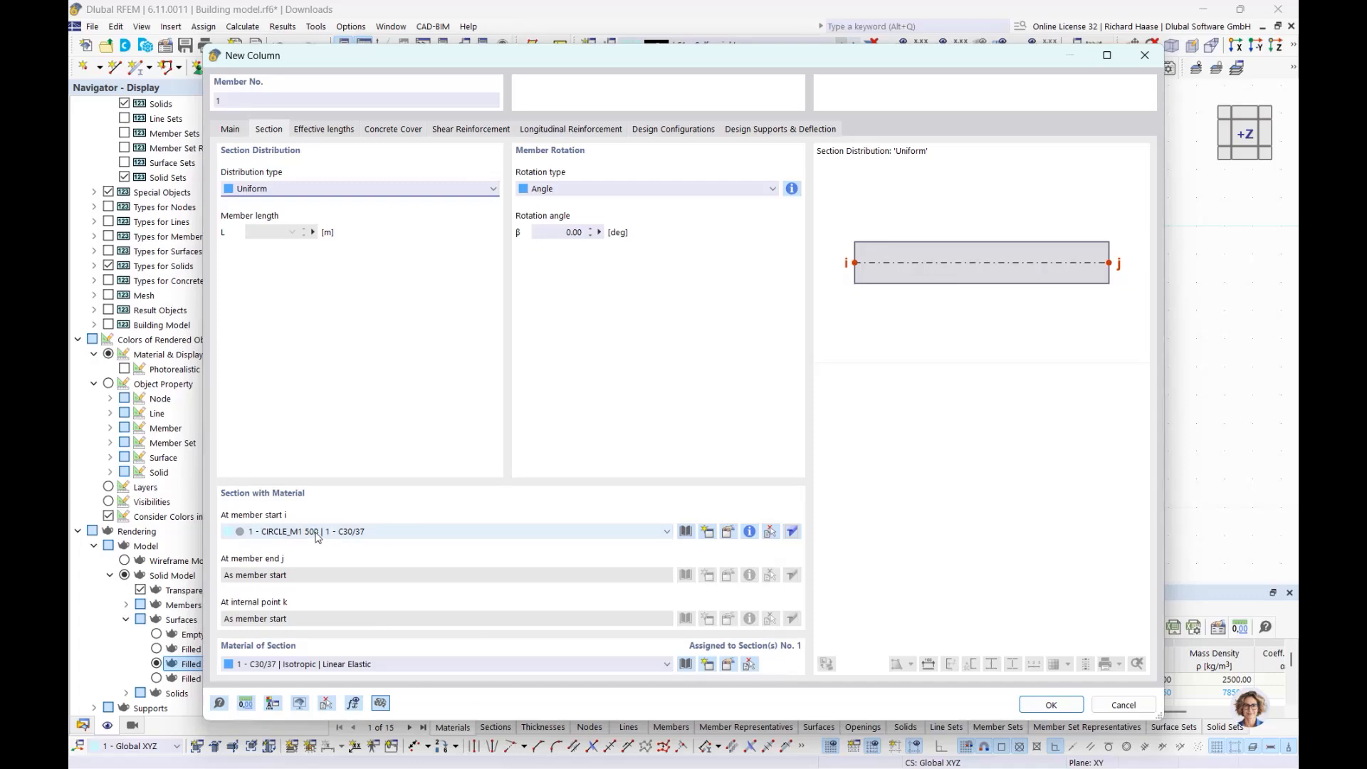
{"action": "left_click", "coordinate": [1050, 704]}
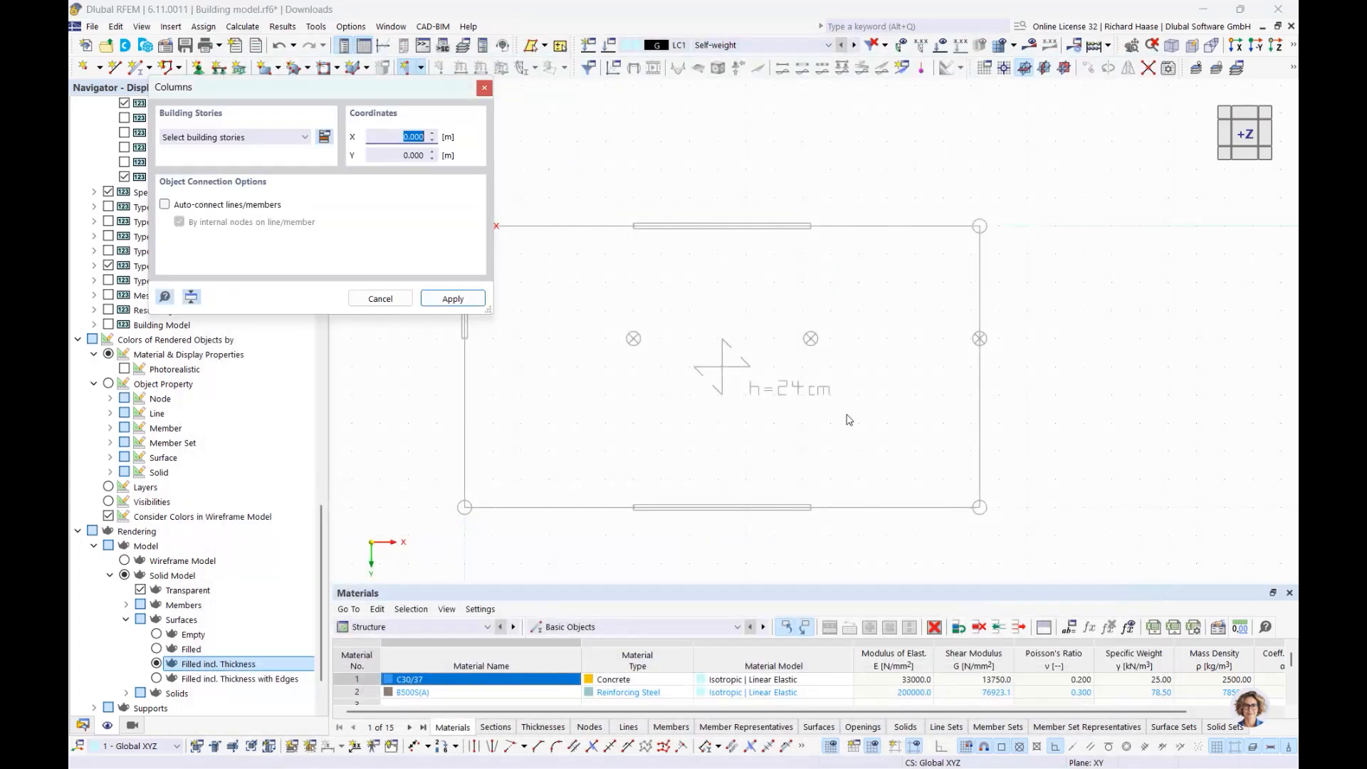
{"action": "left_click", "coordinate": [256, 138]}
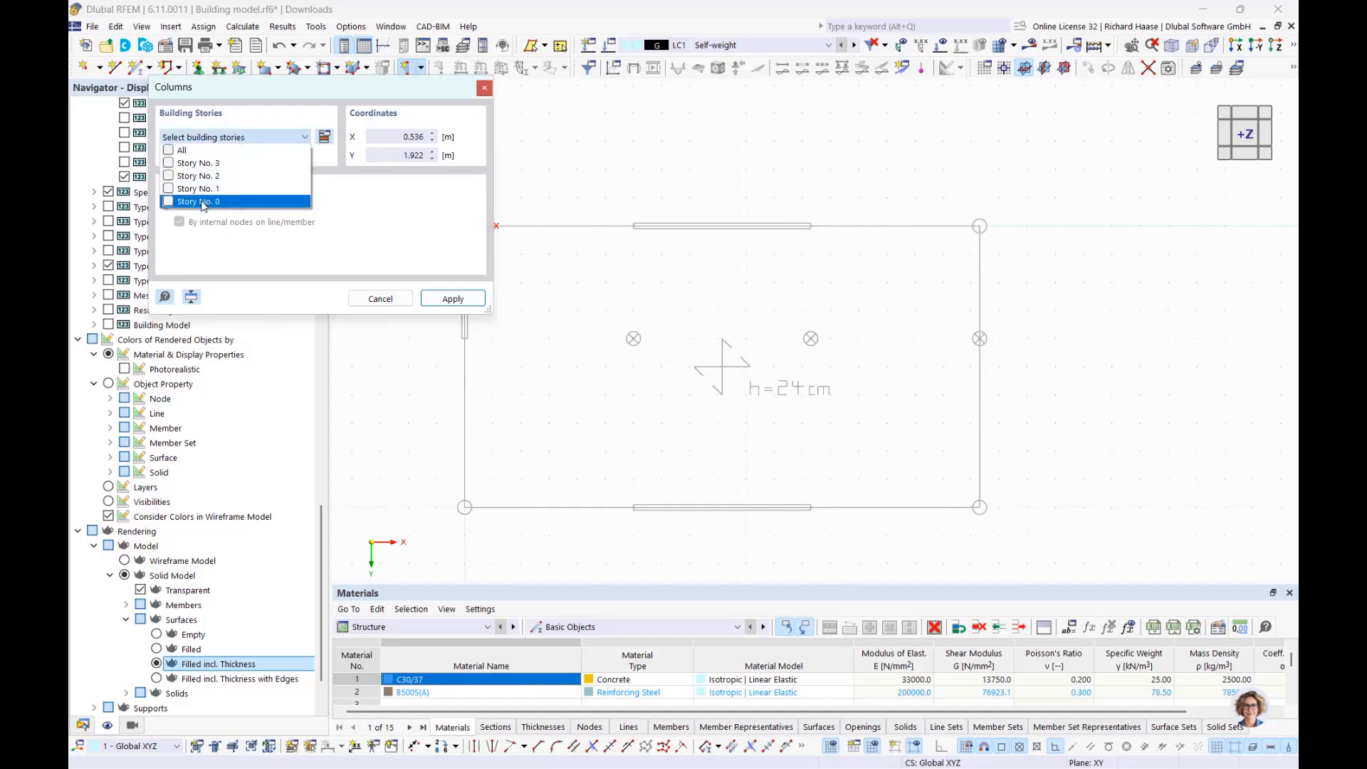
{"action": "left_click", "coordinate": [169, 150]}
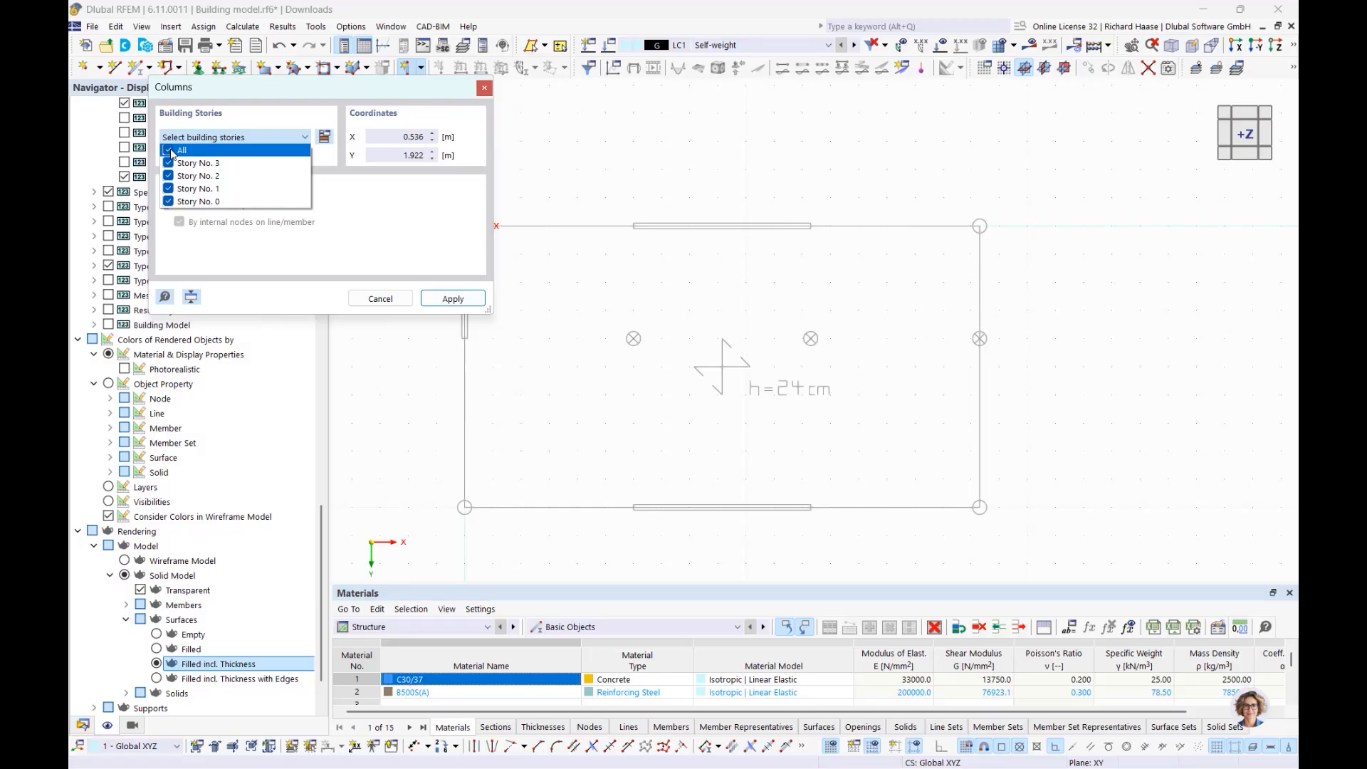
{"action": "left_click", "coordinate": [451, 260]}
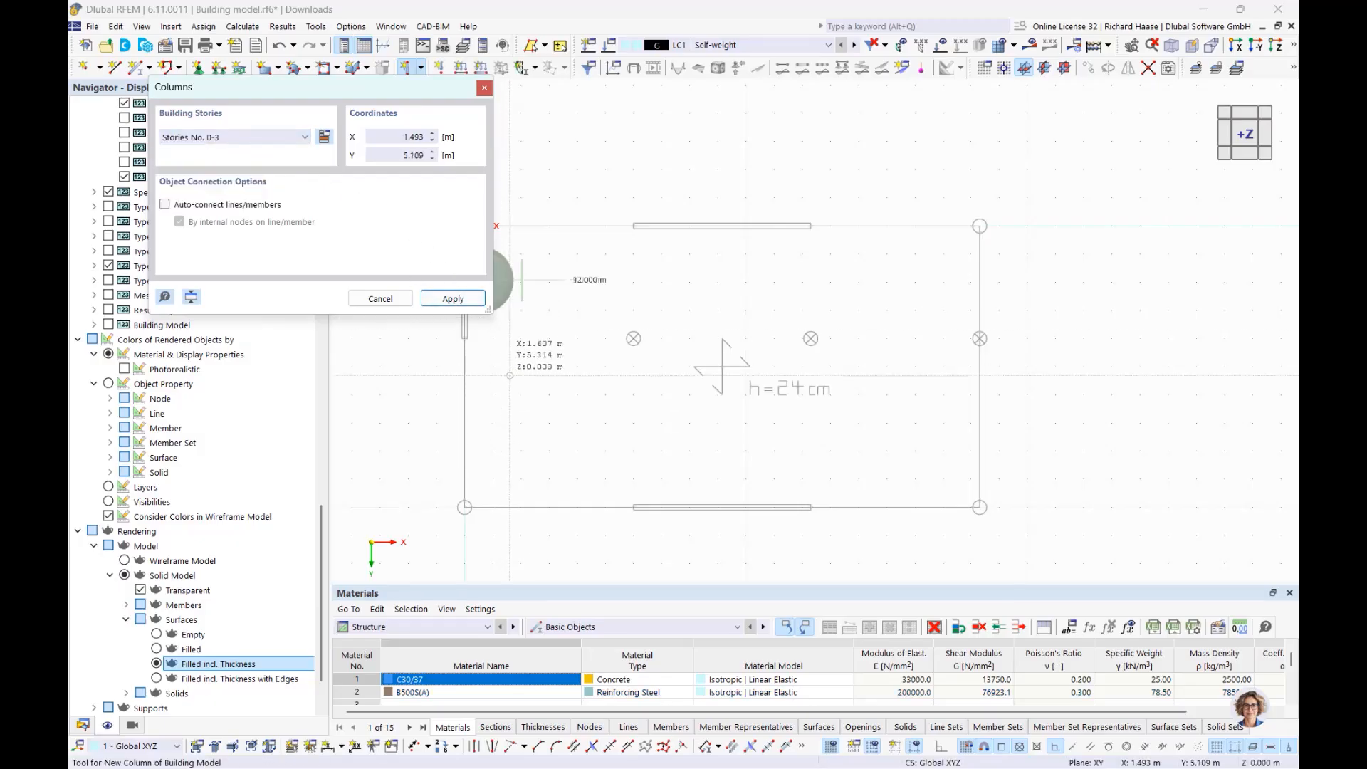
{"action": "scroll", "coordinate": [541, 365], "scroll_direction": "down", "scroll_amount": 1}
{"action": "middle_click_drag", "start_coordinate": [559, 368], "coordinate": [665, 365]}
{"action": "scroll", "coordinate": [517, 335], "scroll_direction": "up", "scroll_amount": 2}
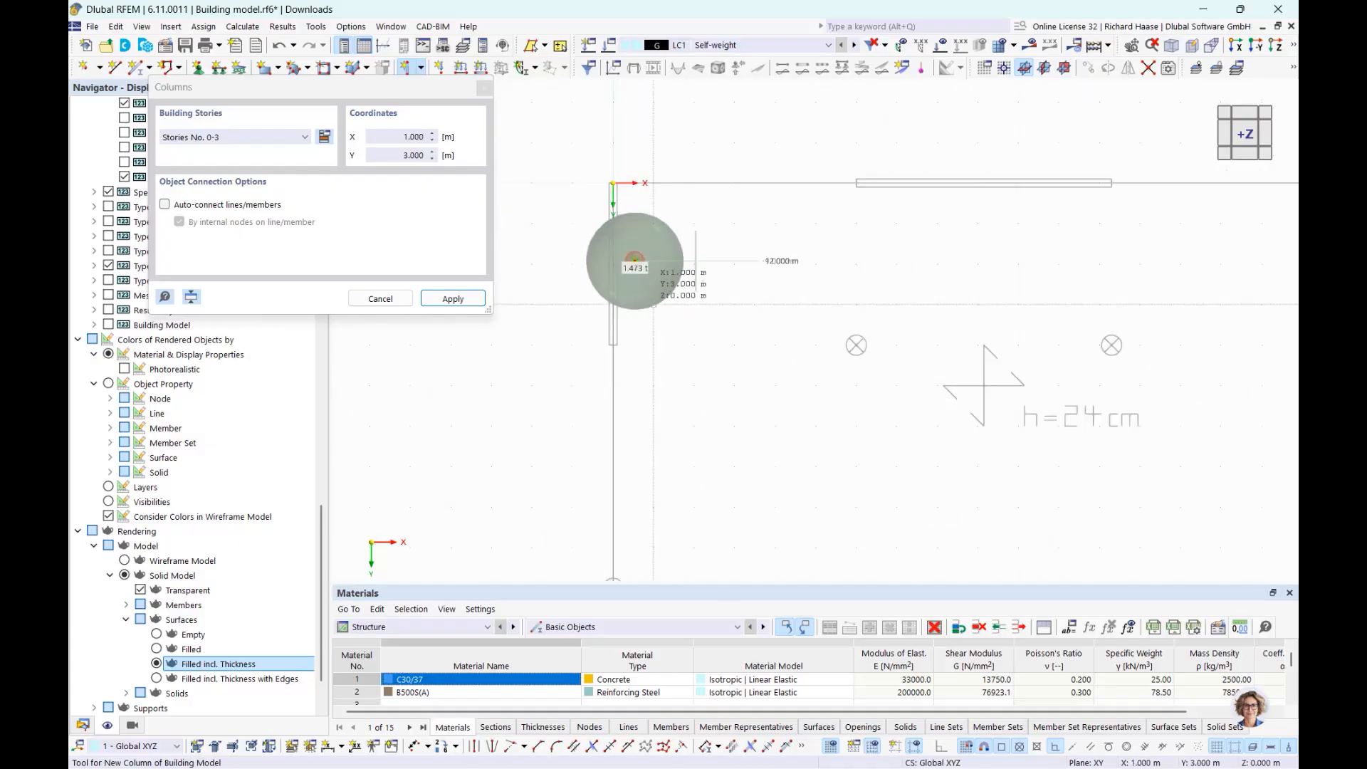
{"action": "key", "text": "Escape"}
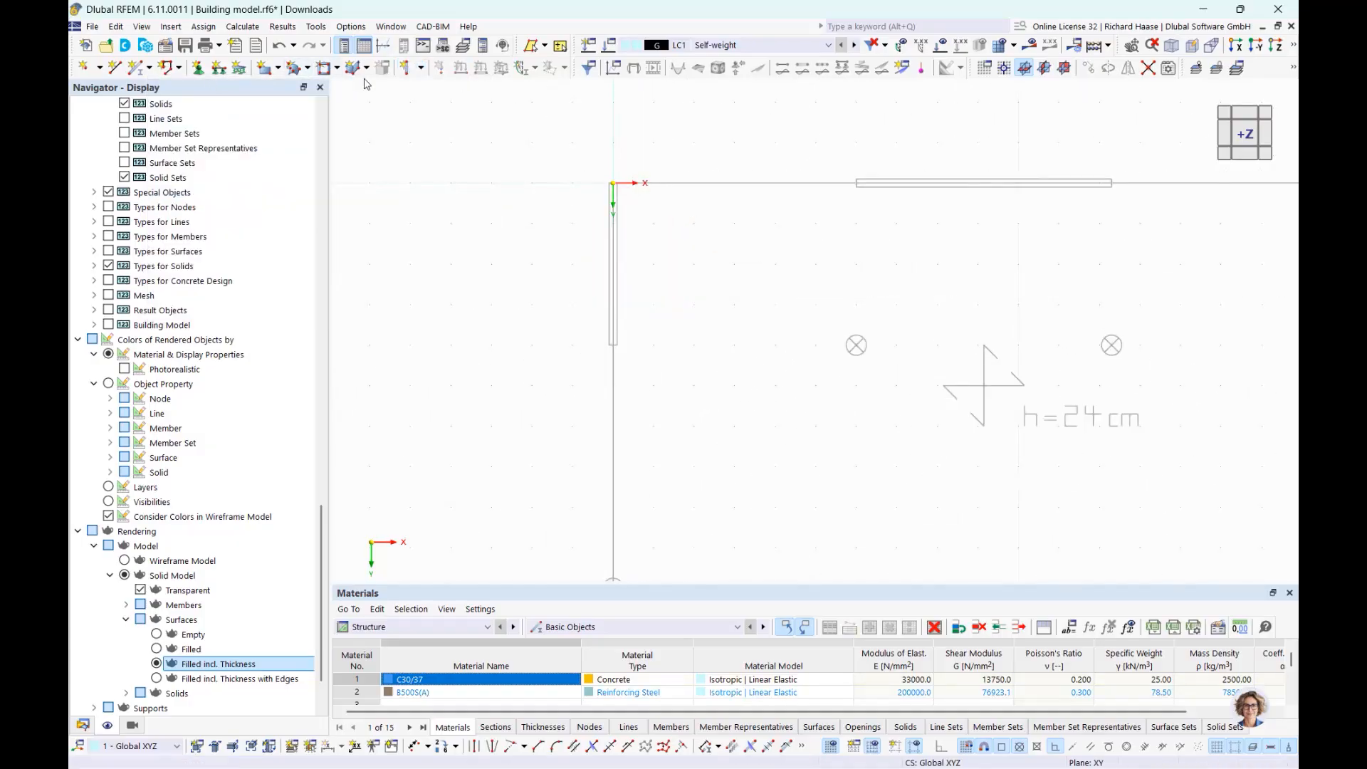
Restart the column command for stories 0-3 and place a column on the floor plan's corner circle at X 0.000 m, Y 10.000 m.
{"action": "left_click", "coordinate": [411, 68]}
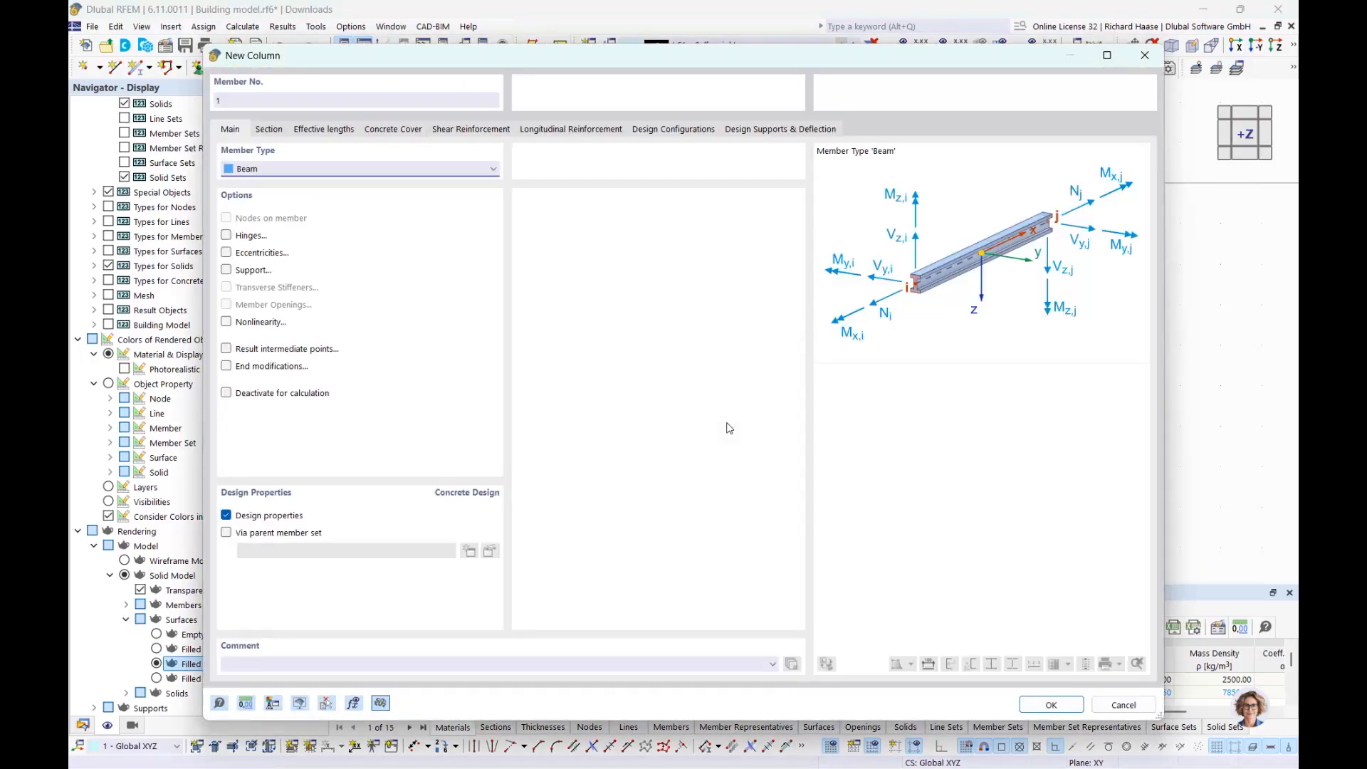
{"action": "left_click", "coordinate": [1045, 701]}
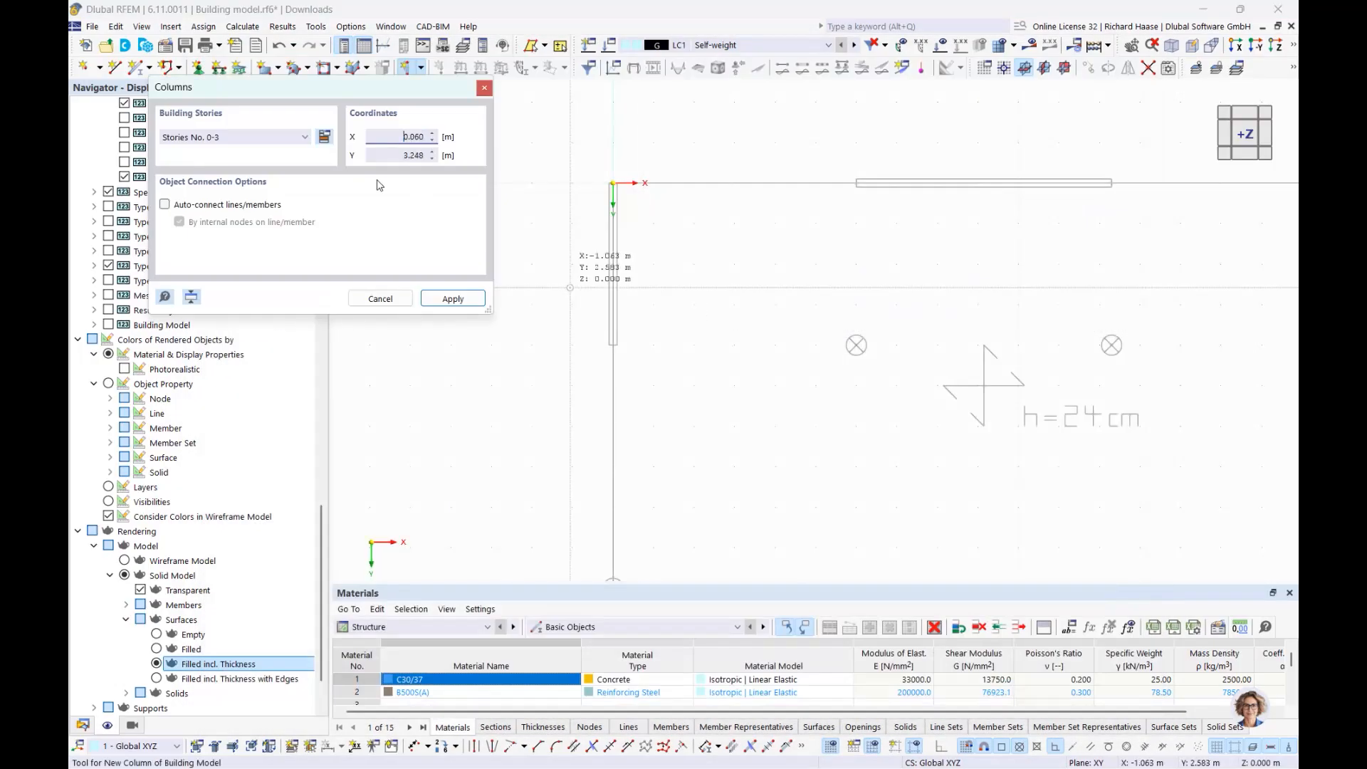
{"action": "left_click", "coordinate": [258, 137]}
{"action": "left_click", "coordinate": [257, 138]}
{"action": "scroll", "coordinate": [726, 388], "scroll_direction": "down", "scroll_amount": 1}
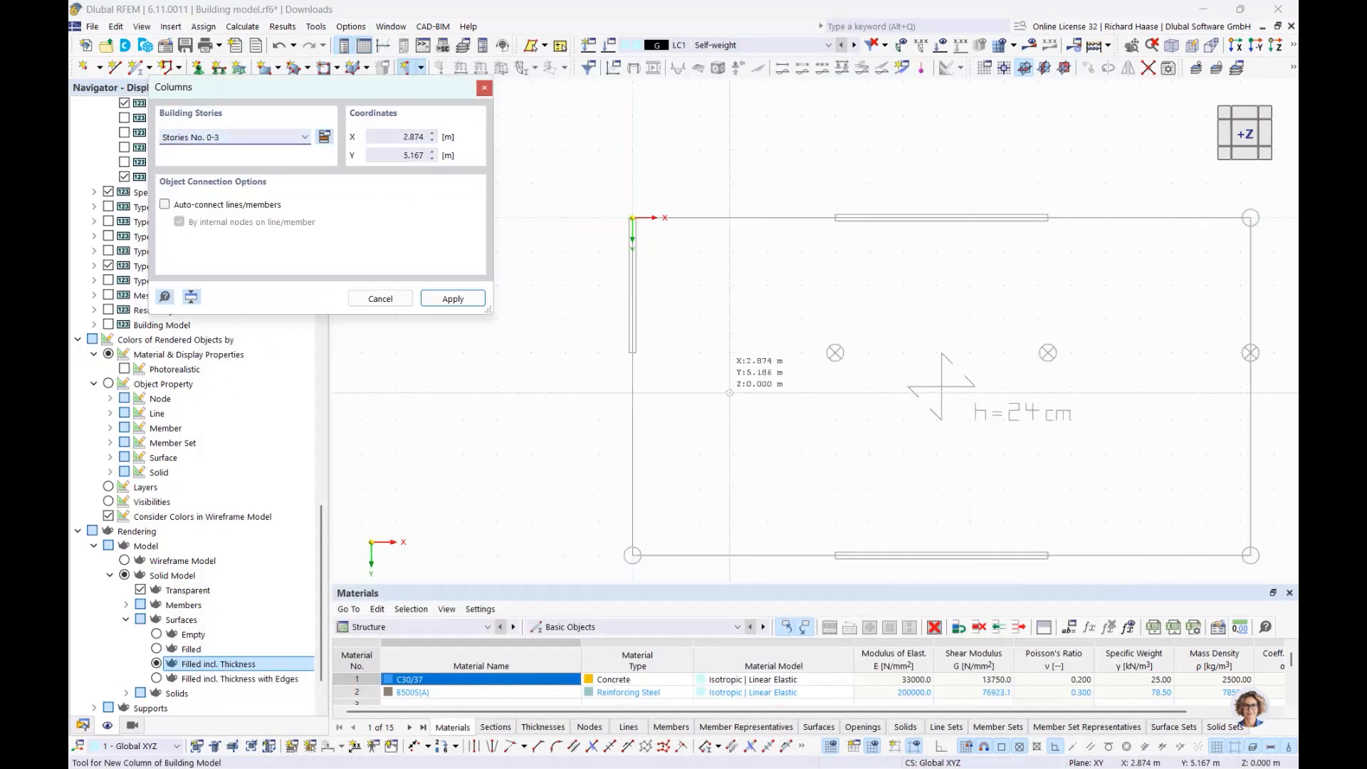
{"action": "middle_click_drag", "start_coordinate": [716, 390], "coordinate": [659, 359]}
{"action": "scroll", "coordinate": [639, 381], "scroll_direction": "up", "scroll_amount": 2}
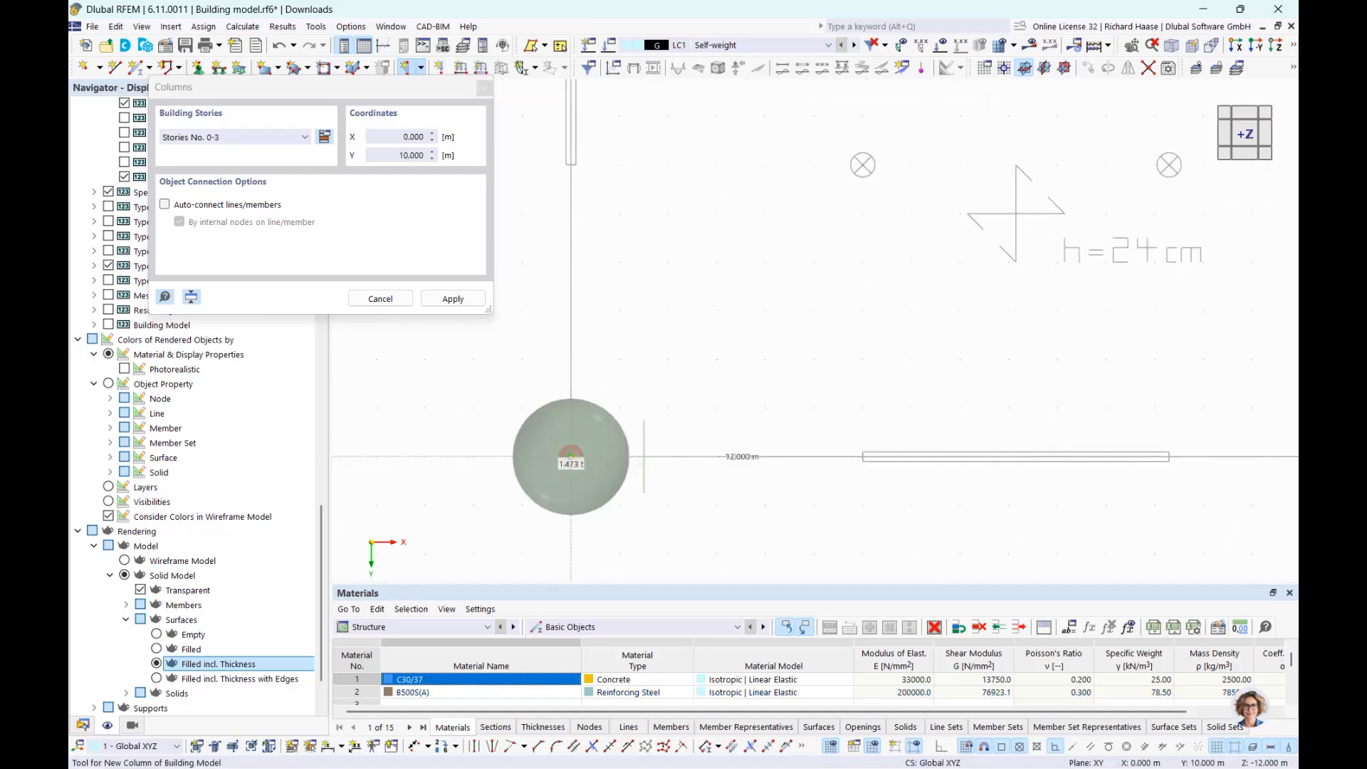
{"action": "scroll", "coordinate": [571, 457], "scroll_direction": "up", "scroll_amount": 4}
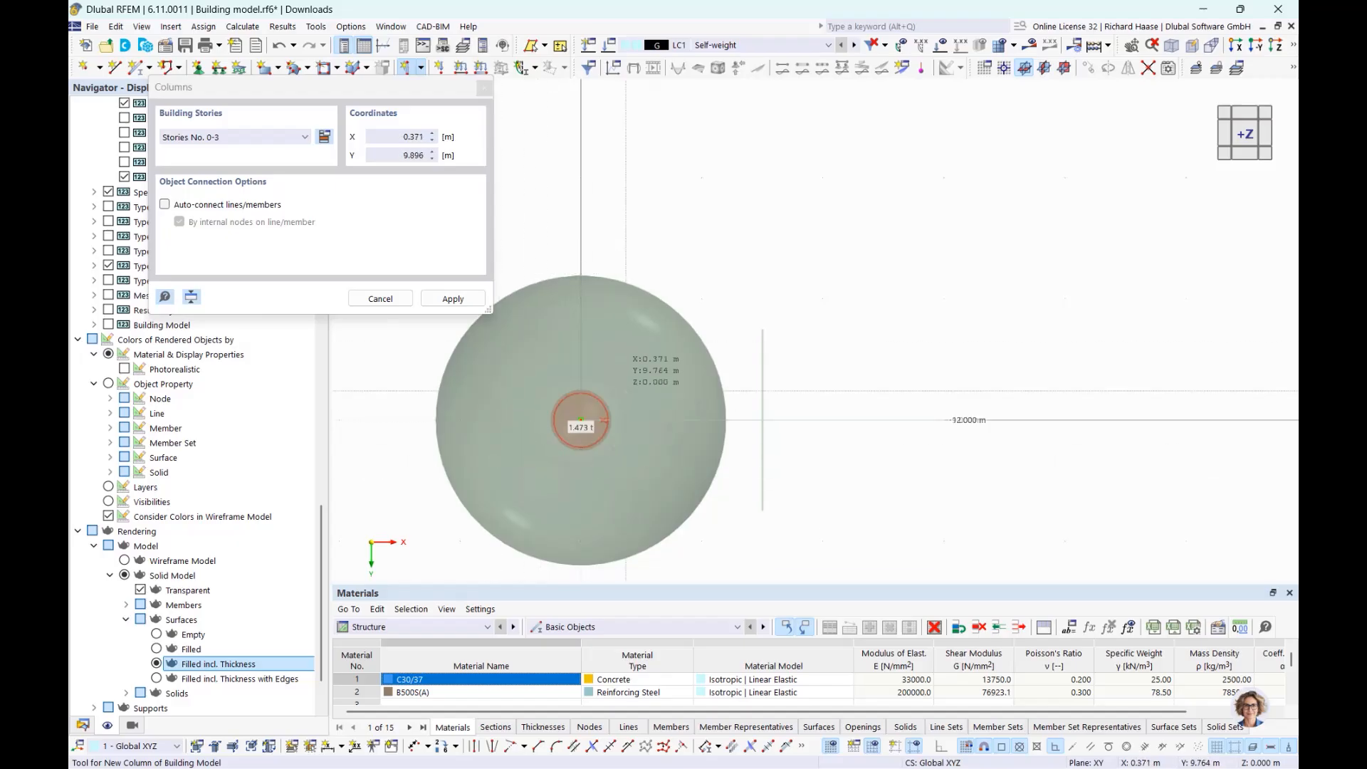
{"action": "scroll", "coordinate": [641, 384], "scroll_direction": "down", "scroll_amount": 3}
{"action": "middle_click_drag", "start_coordinate": [704, 386], "coordinate": [682, 228]}
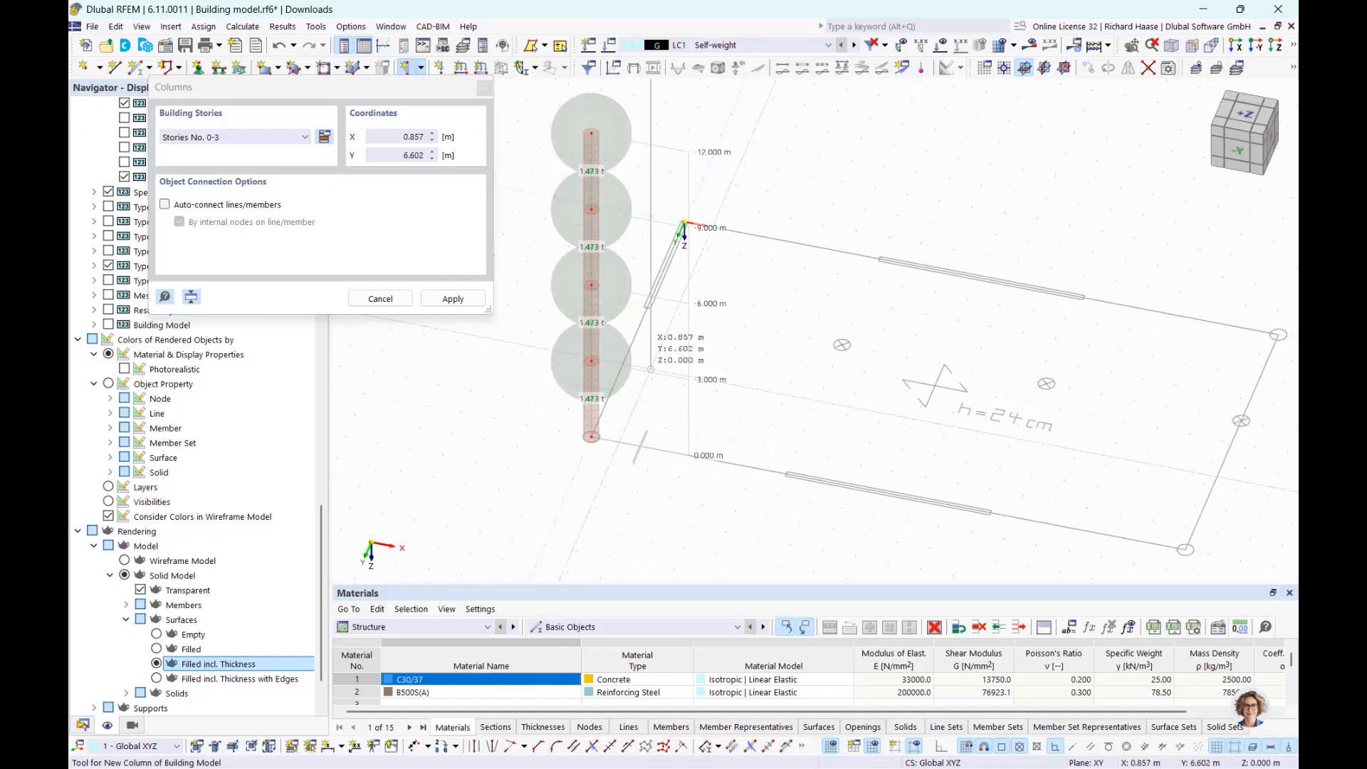
Place columns on the two interior circles of the floor plan, the first at X 6.000 m, Y 4.000 m.
{"action": "scroll", "coordinate": [925, 348], "scroll_direction": "up", "scroll_amount": 2}
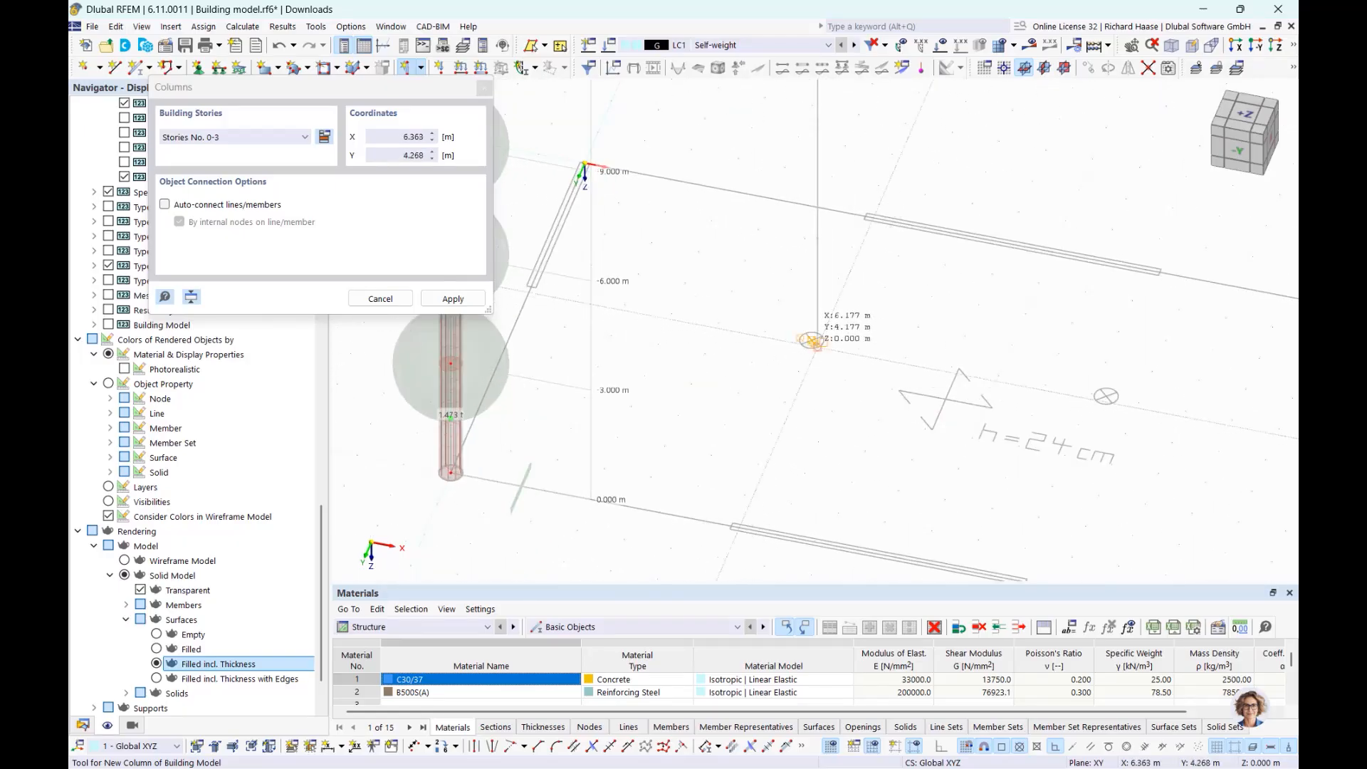
{"action": "scroll", "coordinate": [812, 341], "scroll_direction": "up", "scroll_amount": 3}
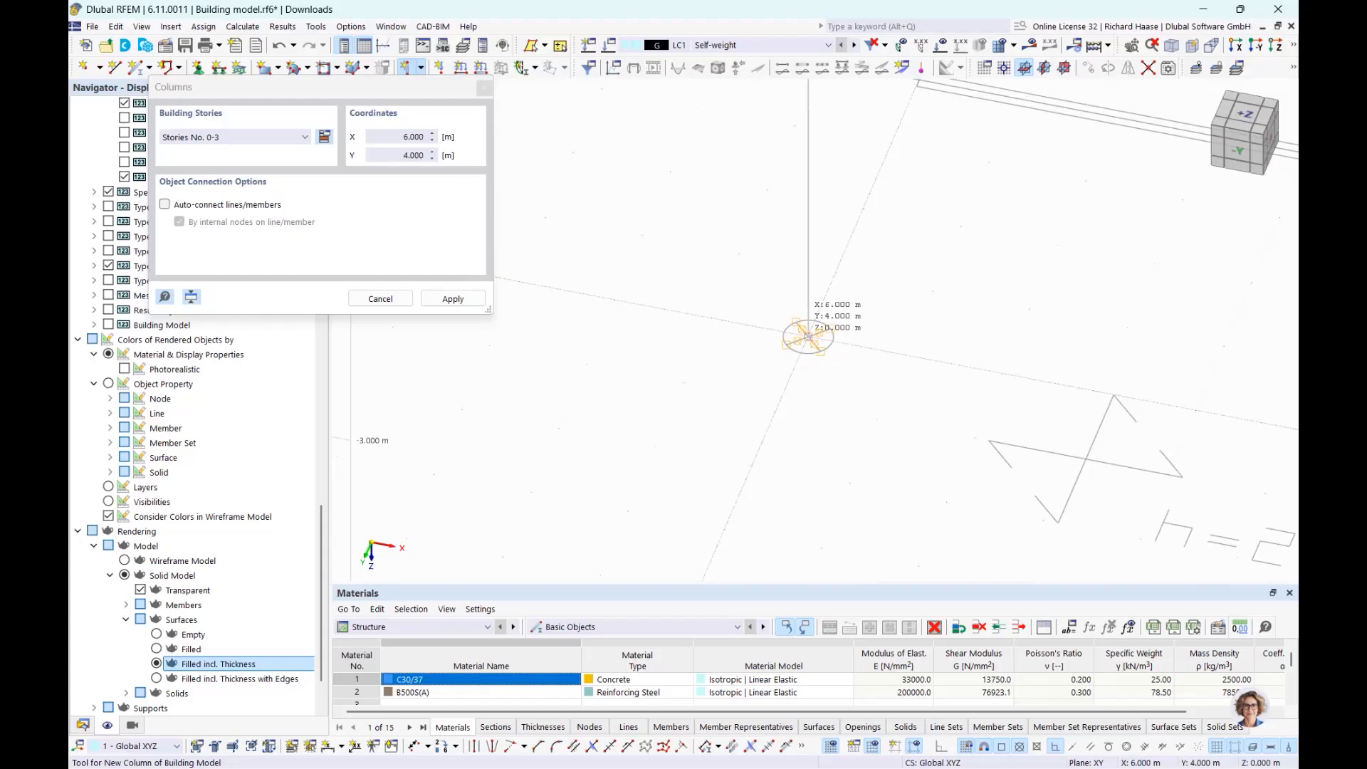
{"action": "scroll", "coordinate": [808, 335], "scroll_direction": "up", "scroll_amount": 2}
{"action": "scroll", "coordinate": [808, 334], "scroll_direction": "down", "scroll_amount": 6}
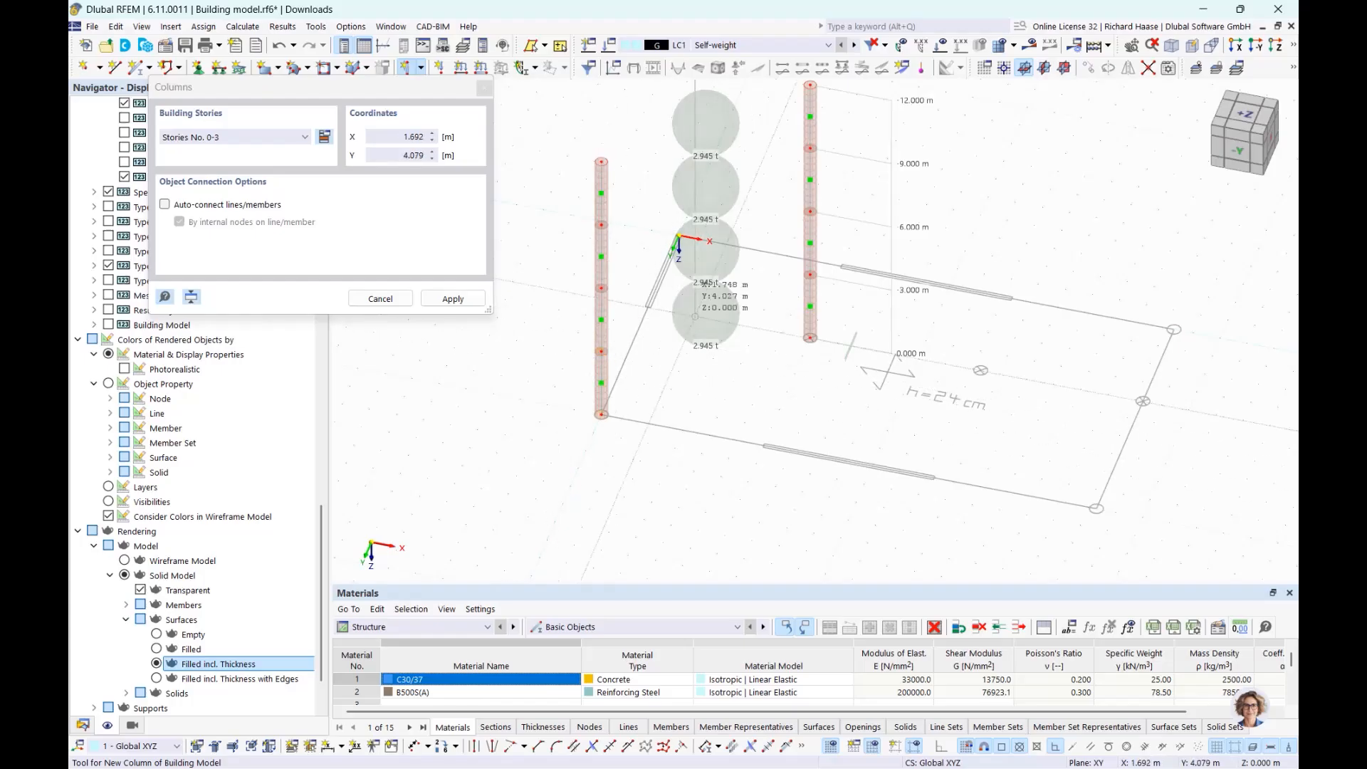
{"action": "middle_click_drag", "start_coordinate": [830, 447], "coordinate": [976, 358], "text": "ctrl"}
{"action": "scroll", "coordinate": [975, 358], "scroll_direction": "up", "scroll_amount": 5}
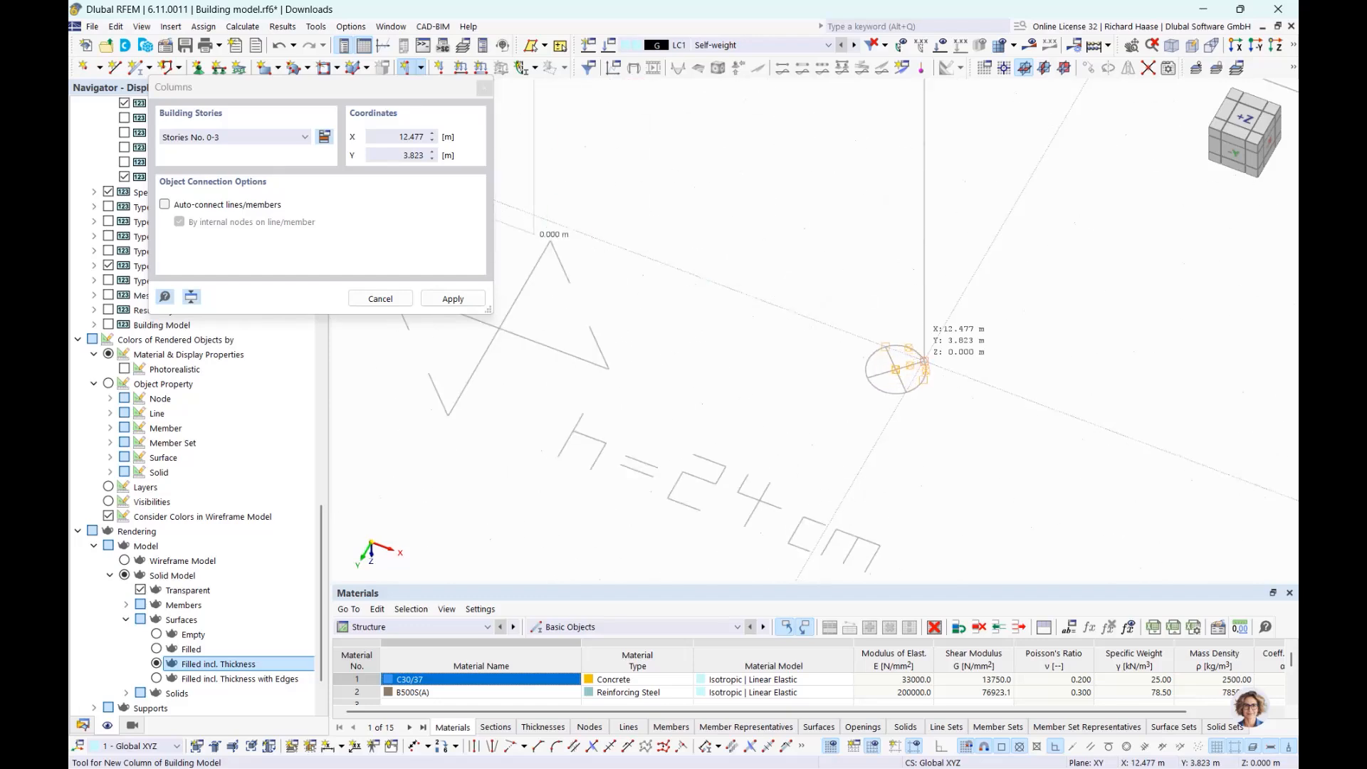
{"action": "left_click", "coordinate": [895, 369]}
{"action": "scroll", "coordinate": [896, 369], "scroll_direction": "down", "scroll_amount": 5}
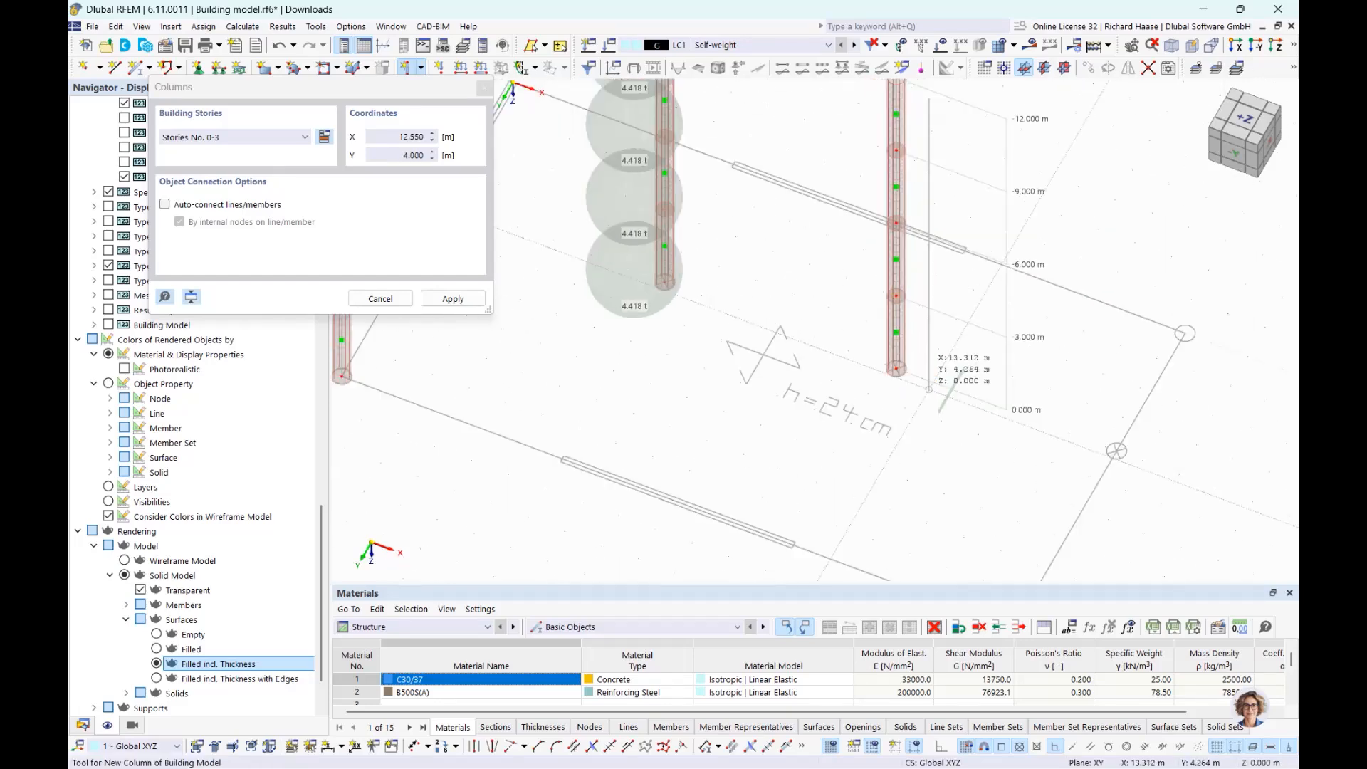
Place columns on the plan's far edge at X 18.300 m, at Y 10.000 m and Y 4.000 m.
{"action": "middle_click_drag", "start_coordinate": [1036, 533], "coordinate": [741, 381]}
{"action": "scroll", "coordinate": [712, 466], "scroll_direction": "up", "scroll_amount": 4}
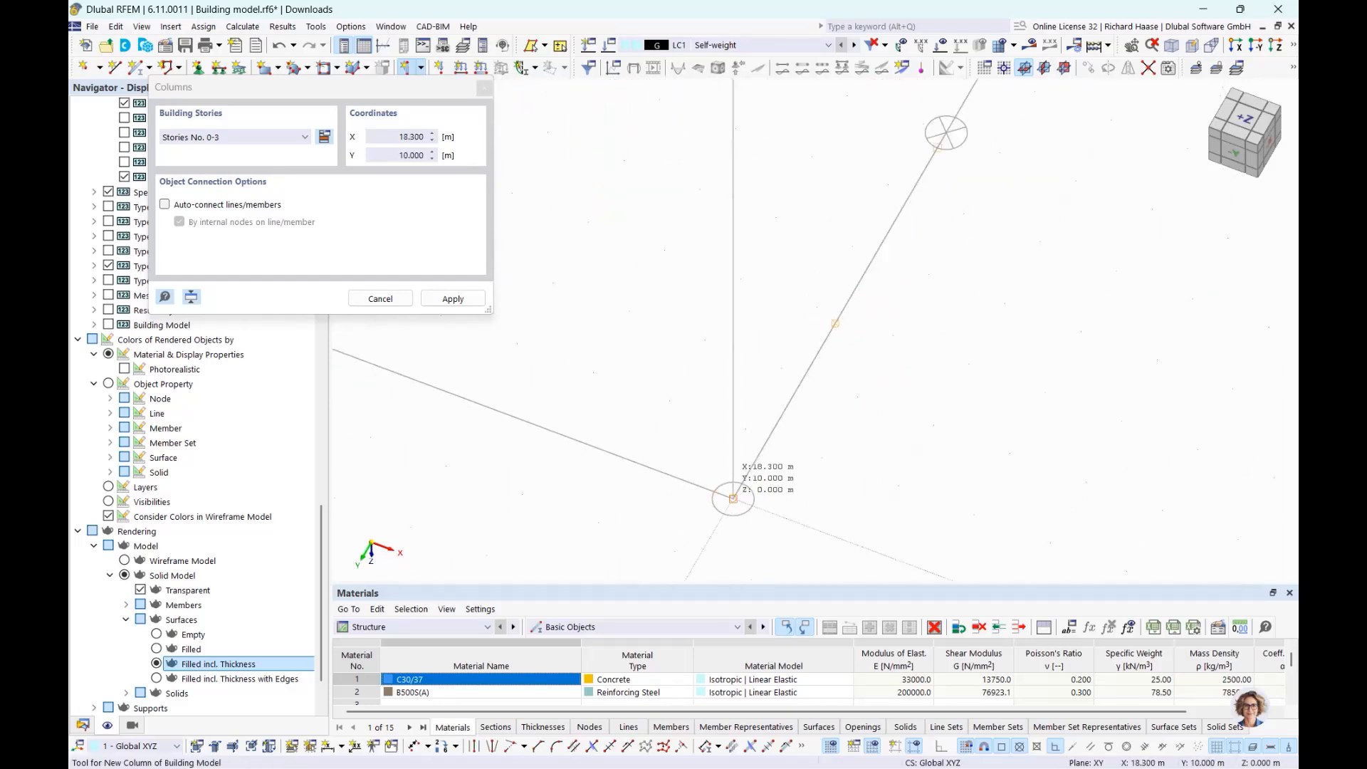
{"action": "left_click", "coordinate": [734, 498]}
{"action": "scroll", "coordinate": [859, 334], "scroll_direction": "up", "scroll_amount": 3}
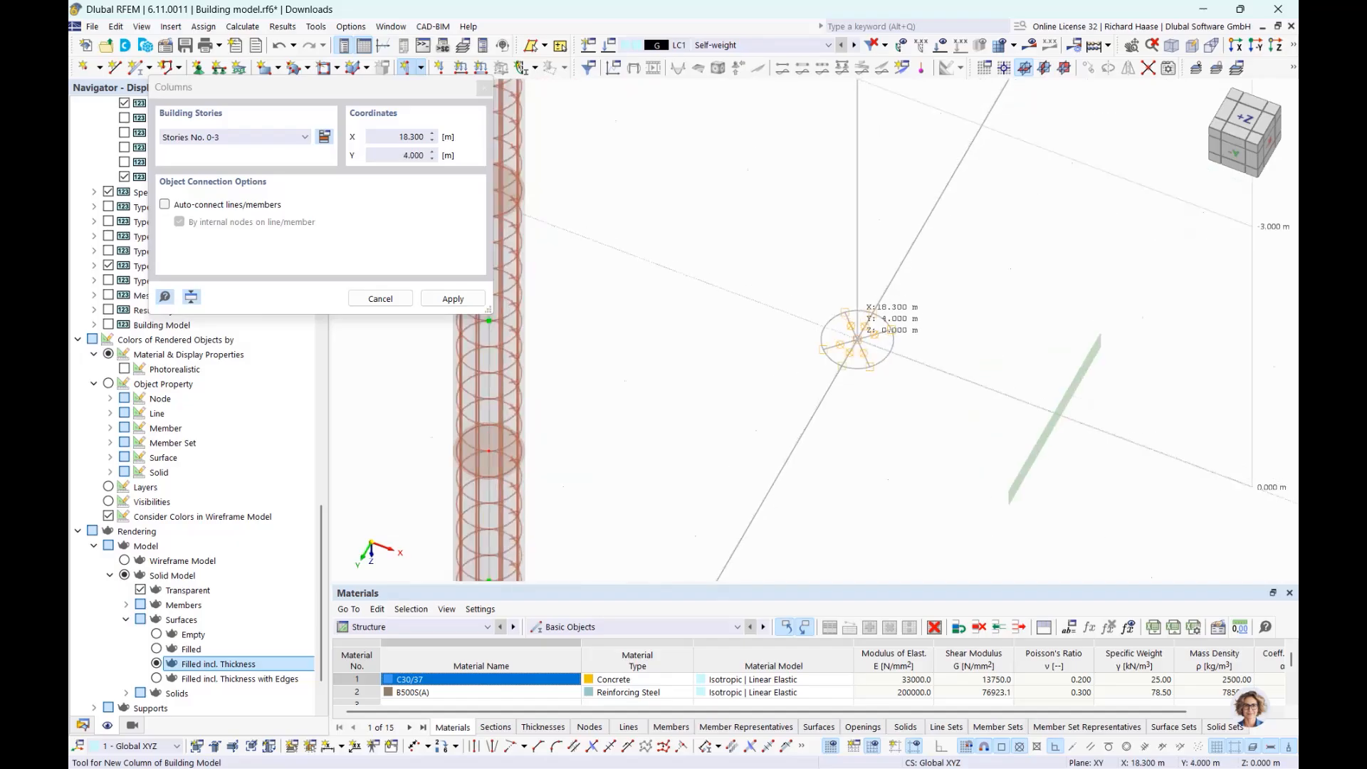
{"action": "left_click", "coordinate": [857, 340]}
{"action": "scroll", "coordinate": [859, 338], "scroll_direction": "down", "scroll_amount": 5}
Place the last column on the remaining corner circle of the far edge and end the column command.
{"action": "middle_click_drag", "start_coordinate": [883, 304], "coordinate": [895, 467]}
{"action": "scroll", "coordinate": [964, 289], "scroll_direction": "up", "scroll_amount": 3}
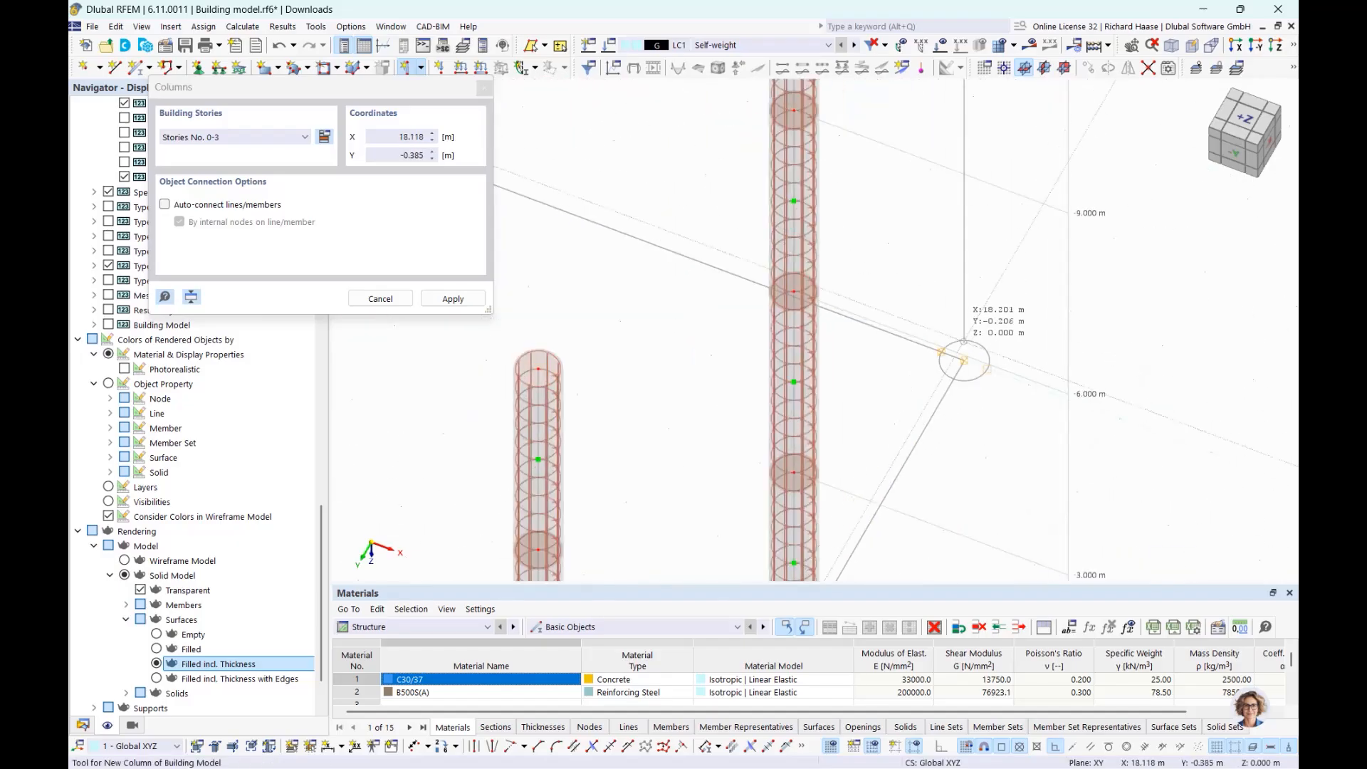
{"action": "left_click", "coordinate": [964, 360]}
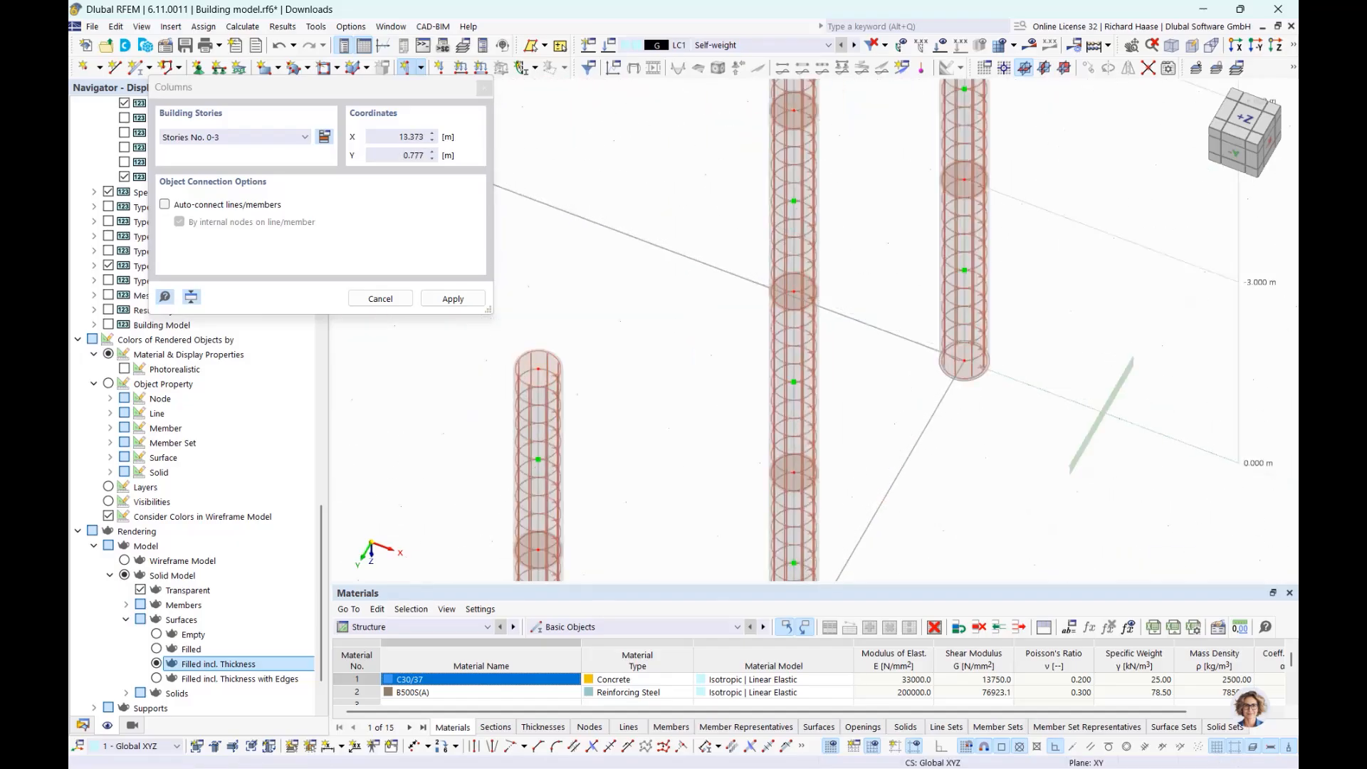
{"action": "scroll", "coordinate": [588, 283], "scroll_direction": "down", "scroll_amount": 5}
{"action": "middle_click_drag", "start_coordinate": [658, 319], "coordinate": [881, 313]}
{"action": "scroll", "coordinate": [570, 368], "scroll_direction": "down", "scroll_amount": 3}
{"action": "middle_click_drag", "start_coordinate": [627, 367], "coordinate": [712, 374]}
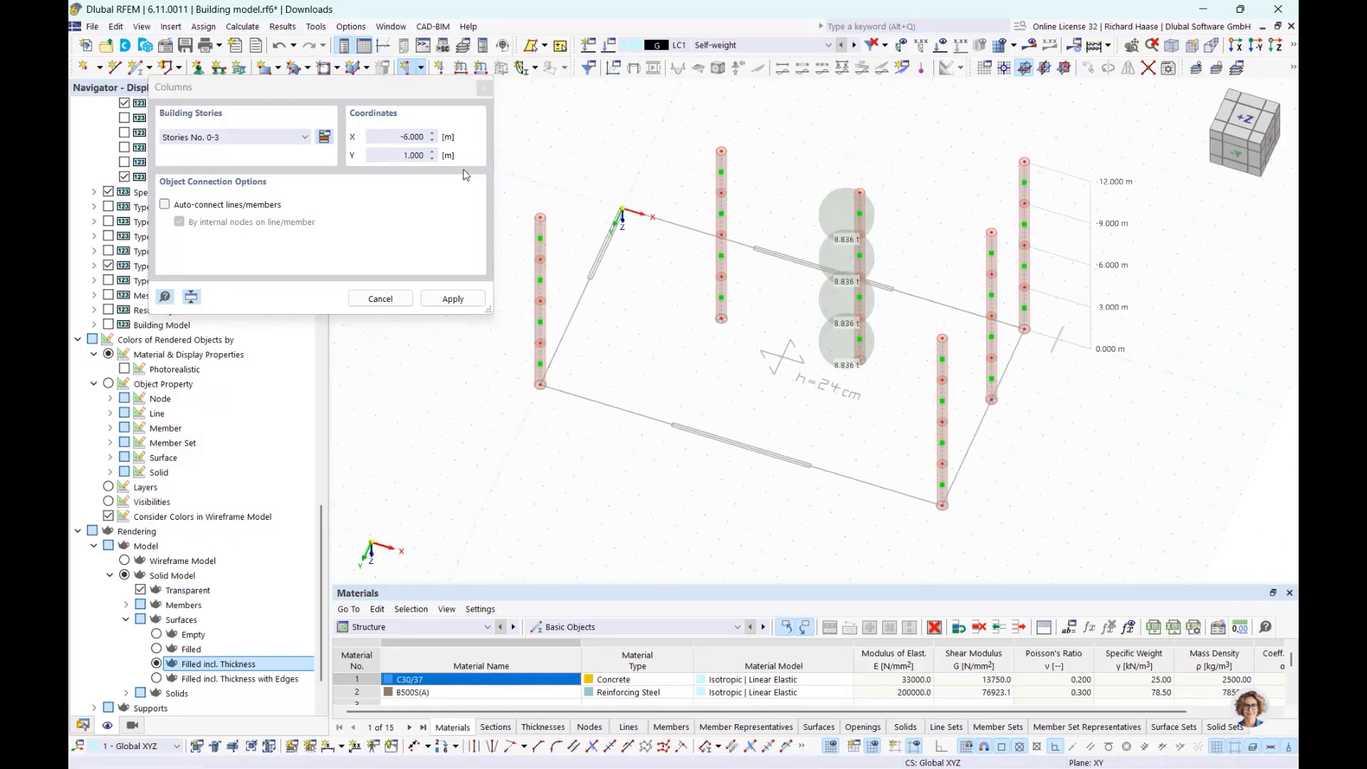
{"action": "key", "text": "Escape"}
{"action": "left_click", "coordinate": [421, 67]}
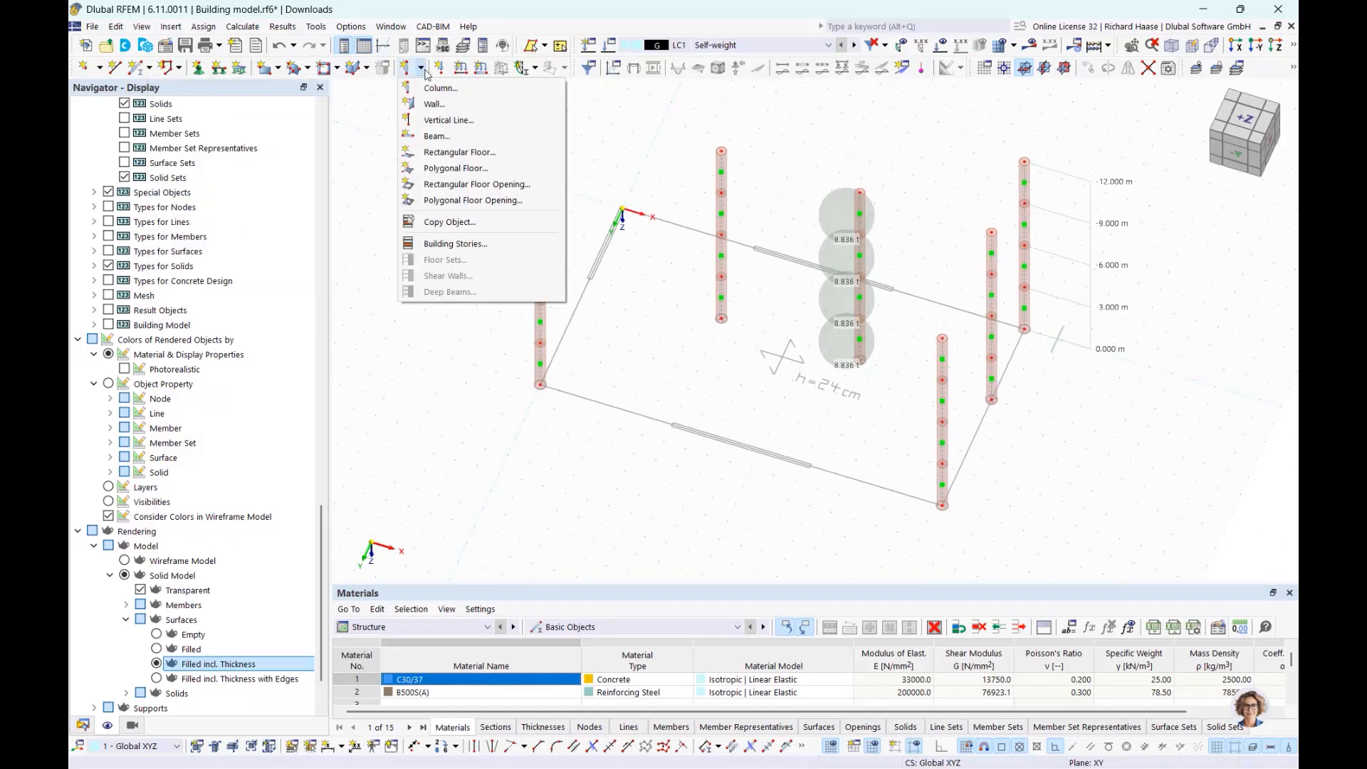
{"action": "left_click", "coordinate": [441, 106]}
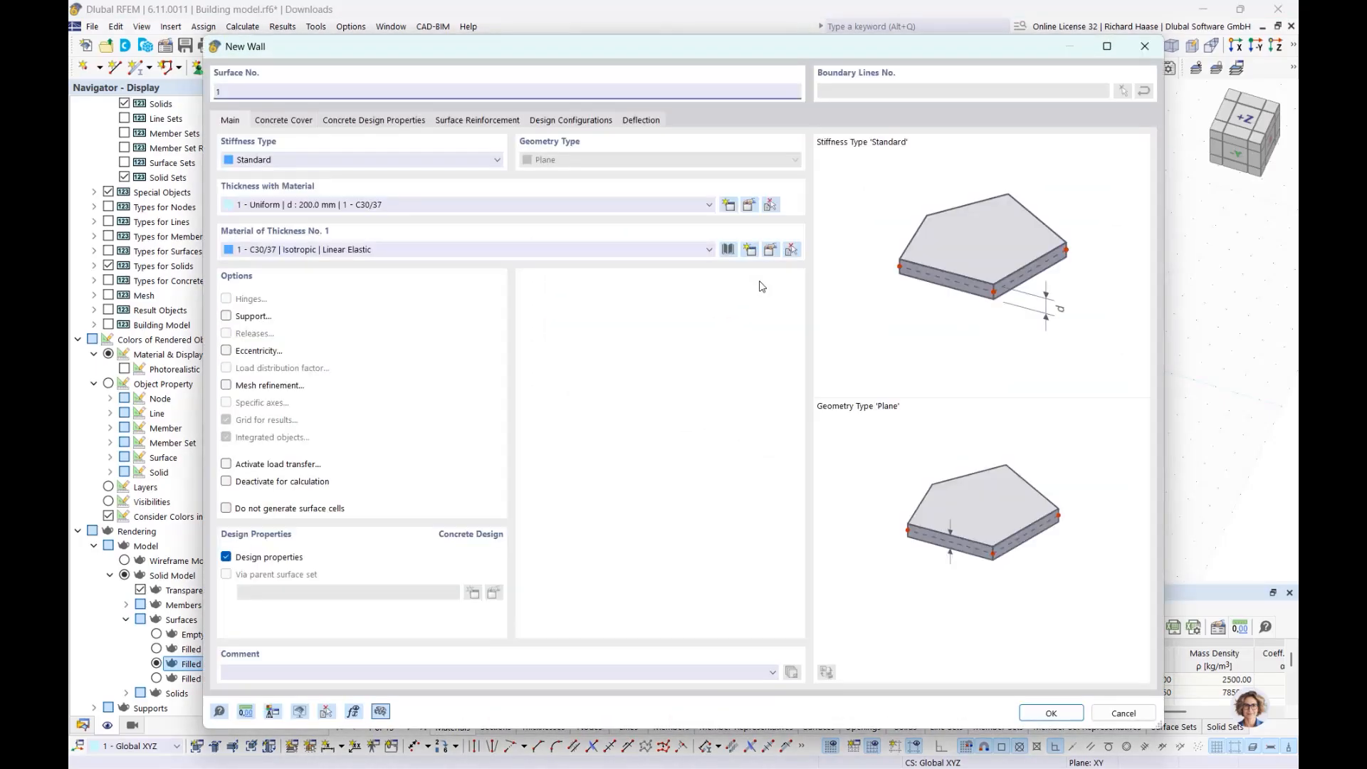
{"action": "left_click", "coordinate": [1051, 712]}
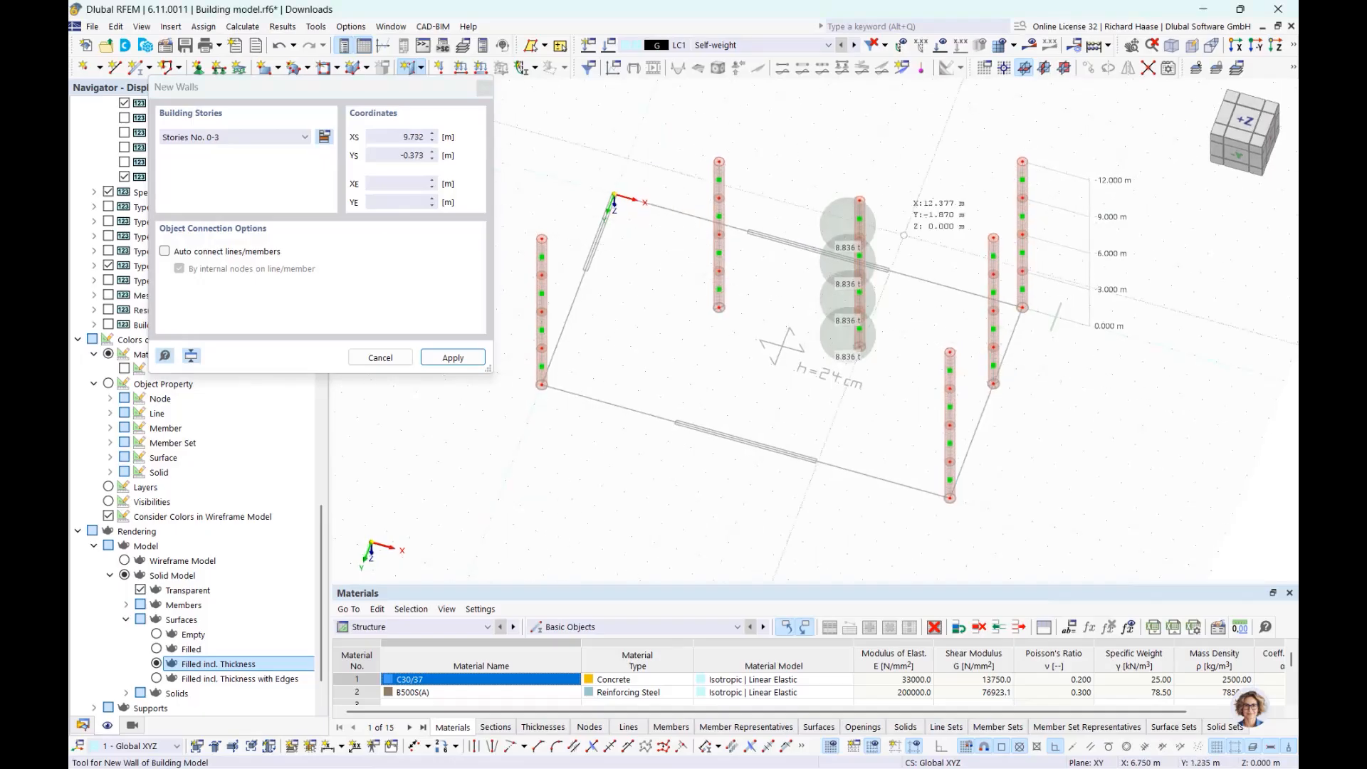
{"action": "key", "text": "Escape"}
Create a 200 mm C30/37 wall for stories 0-3 from X 0.000, Y 4.000 m to the origin on the plan.
{"action": "left_click", "coordinate": [1242, 127]}
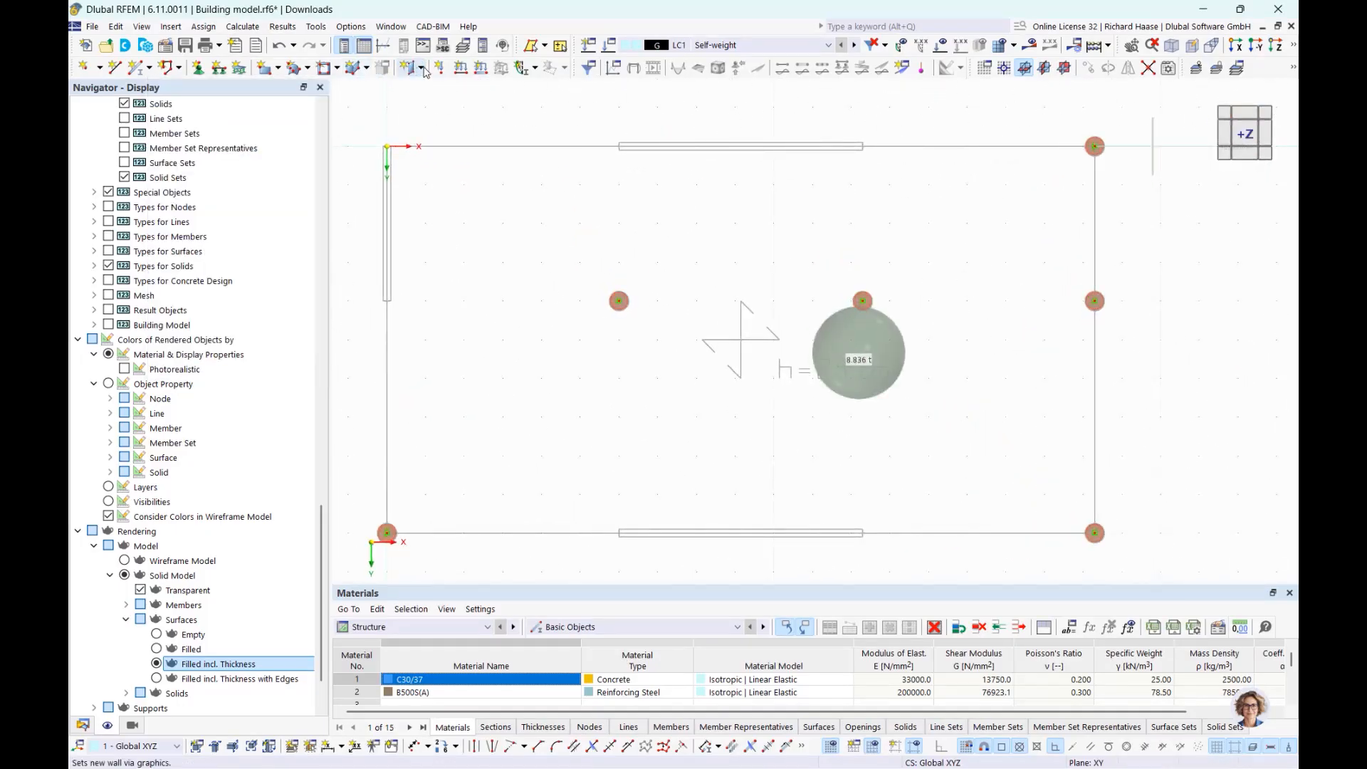
{"action": "left_click", "coordinate": [422, 68]}
{"action": "left_click", "coordinate": [437, 106]}
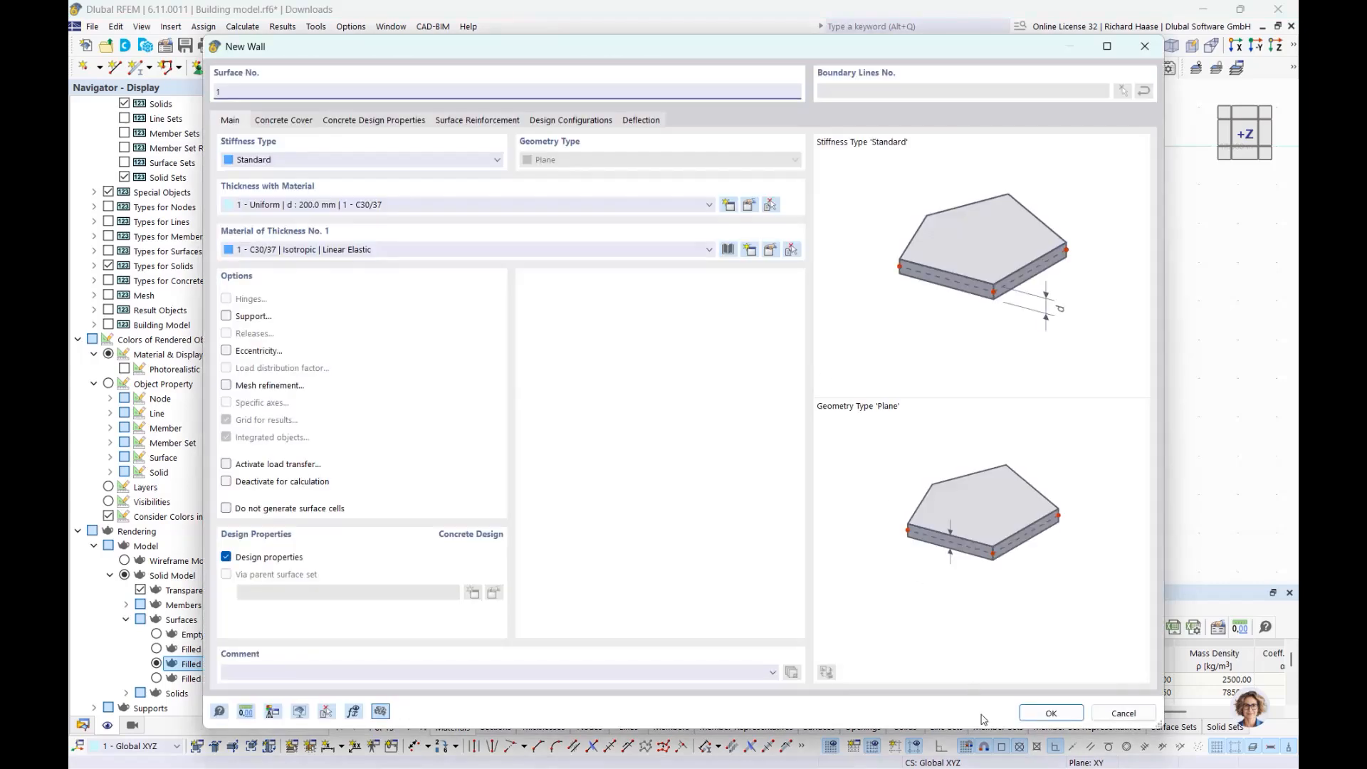
{"action": "left_click", "coordinate": [1046, 718]}
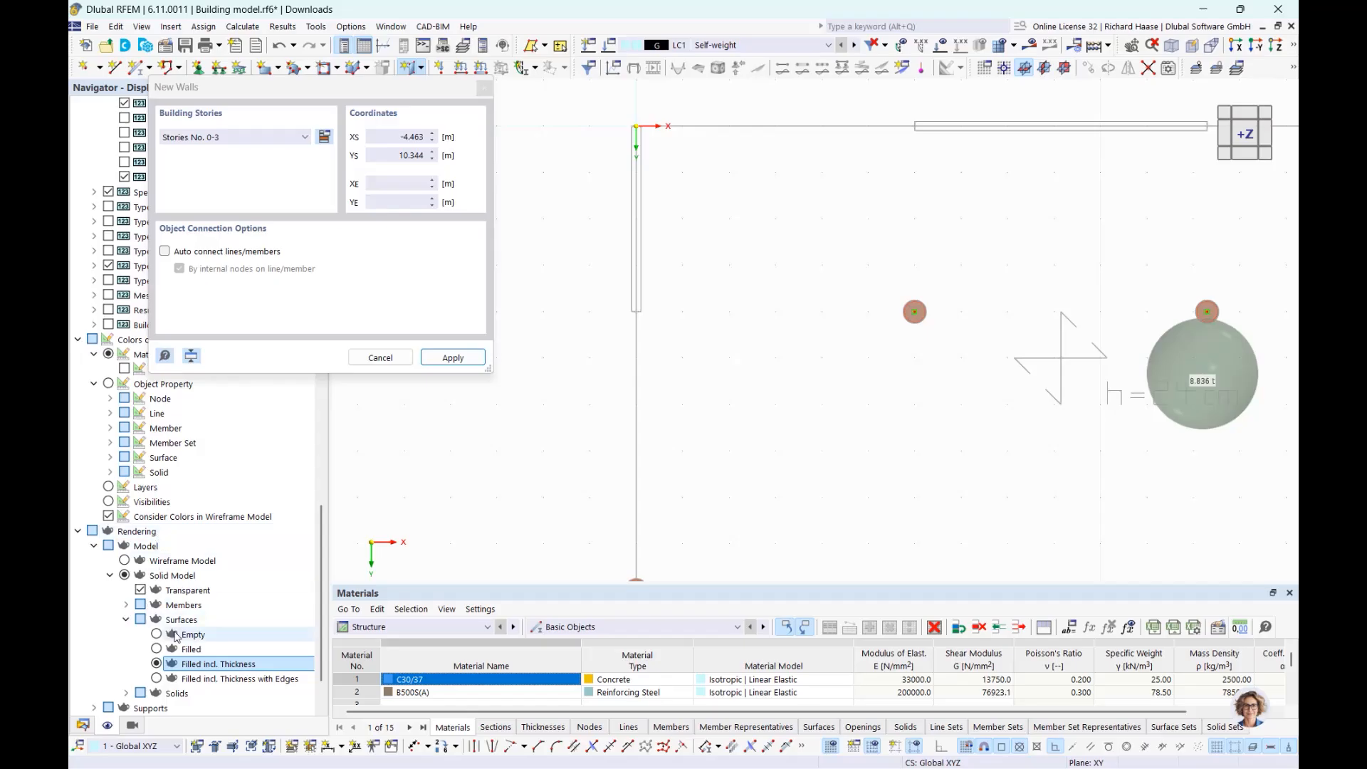
{"action": "scroll", "coordinate": [649, 262], "scroll_direction": "up", "scroll_amount": 4}
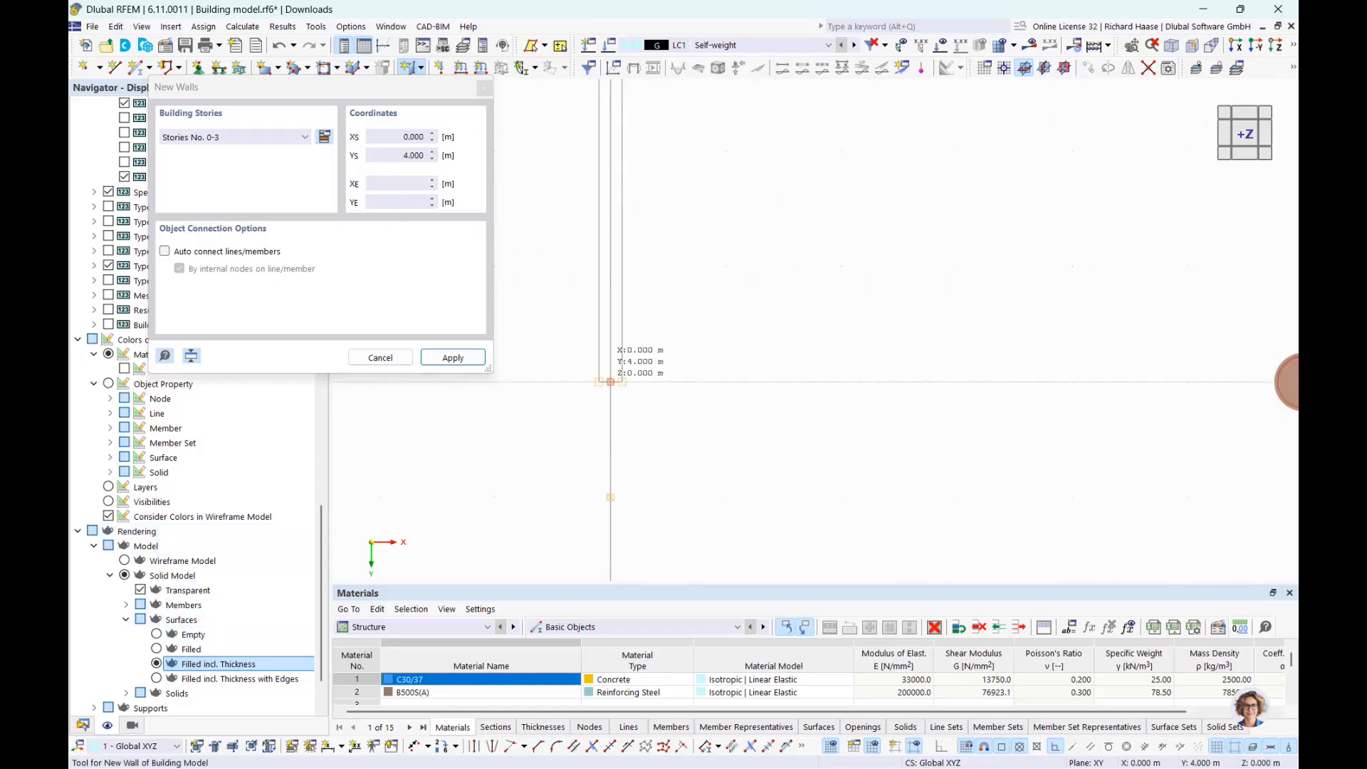
{"action": "left_click", "coordinate": [610, 382]}
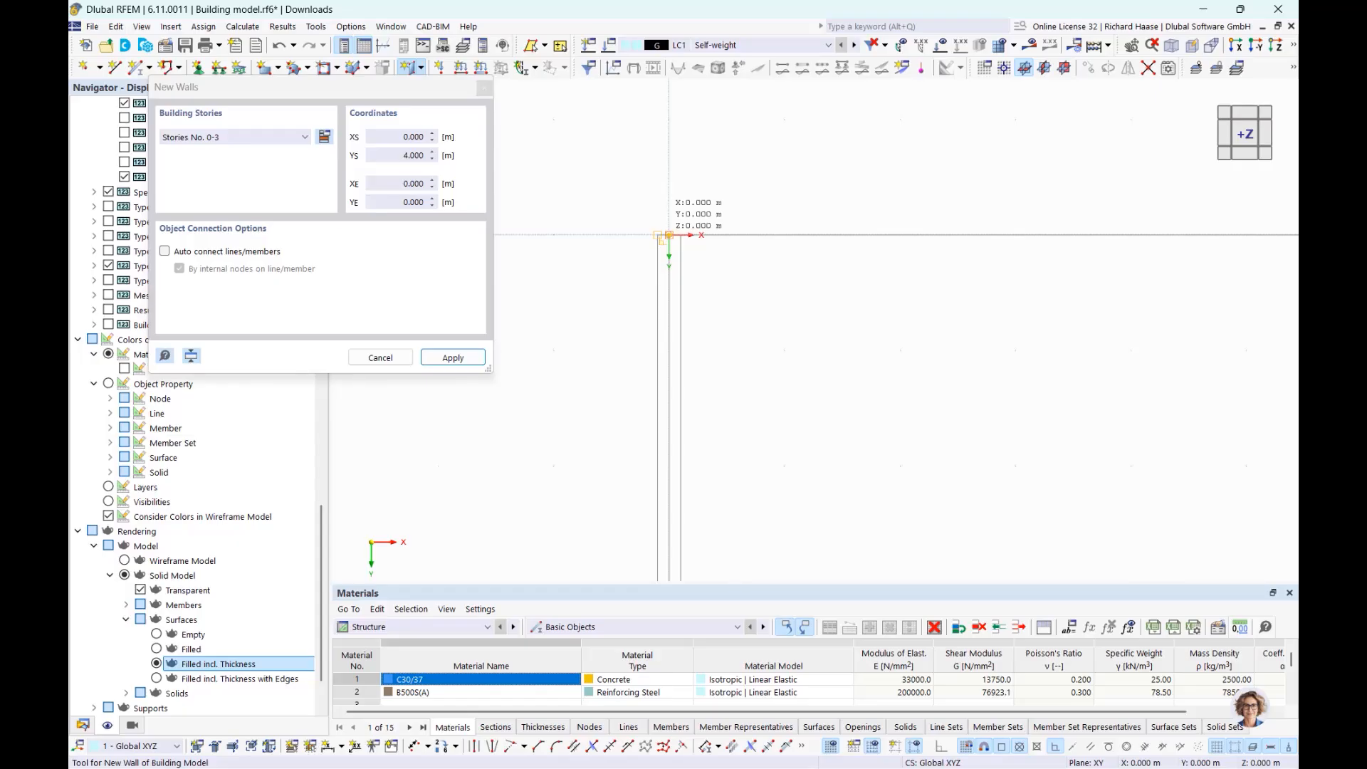
{"action": "left_click", "coordinate": [668, 235]}
{"action": "middle_click_drag", "start_coordinate": [743, 310], "coordinate": [720, 167]}
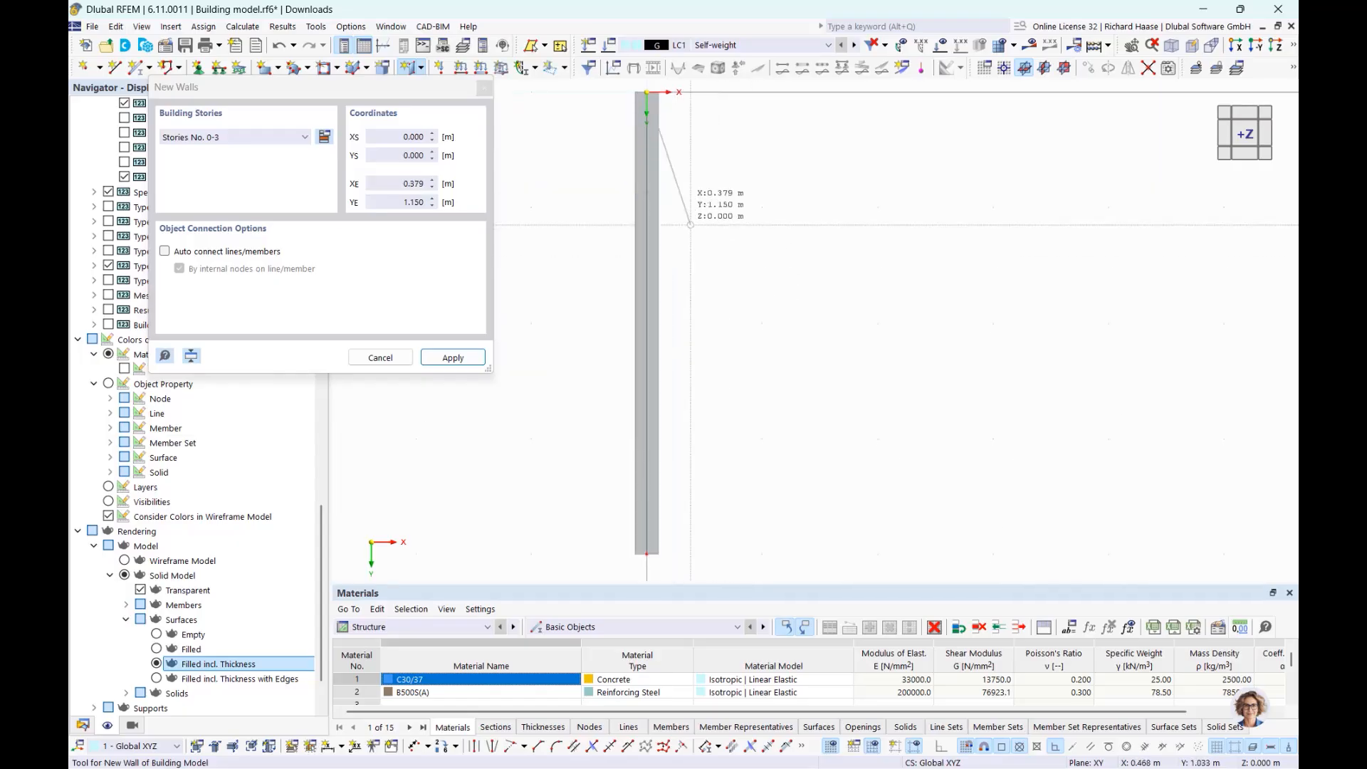
{"action": "right_click", "coordinate": [679, 272]}
Compare the new wall with surface rendering set to Filled and to Filled incl. Thickness, and leave the wall command.
{"action": "middle_click_drag", "start_coordinate": [719, 535], "coordinate": [743, 469]}
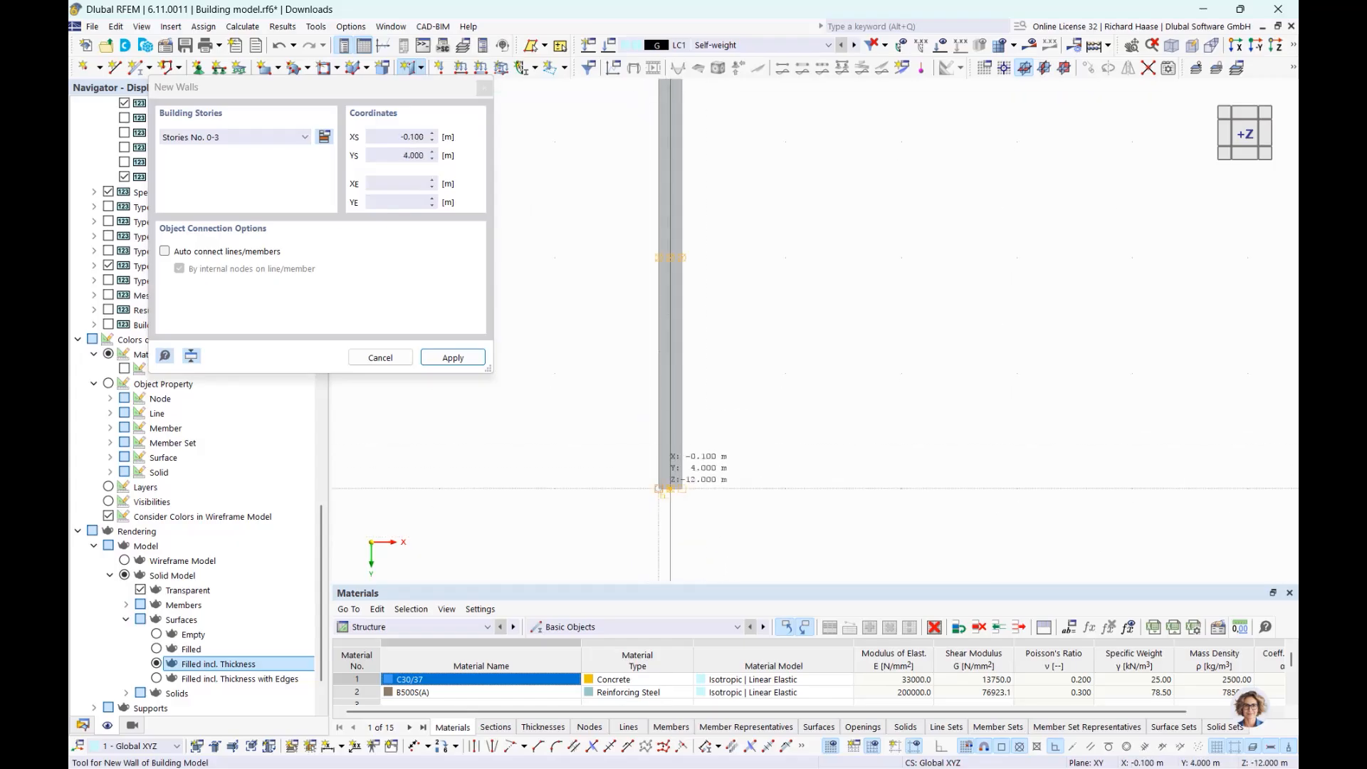
{"action": "left_click", "coordinate": [157, 650]}
{"action": "scroll", "coordinate": [712, 371], "scroll_direction": "down", "scroll_amount": 2}
{"action": "middle_click_drag", "start_coordinate": [712, 335], "coordinate": [714, 264]}
{"action": "middle_click_drag", "start_coordinate": [849, 400], "coordinate": [782, 360]}
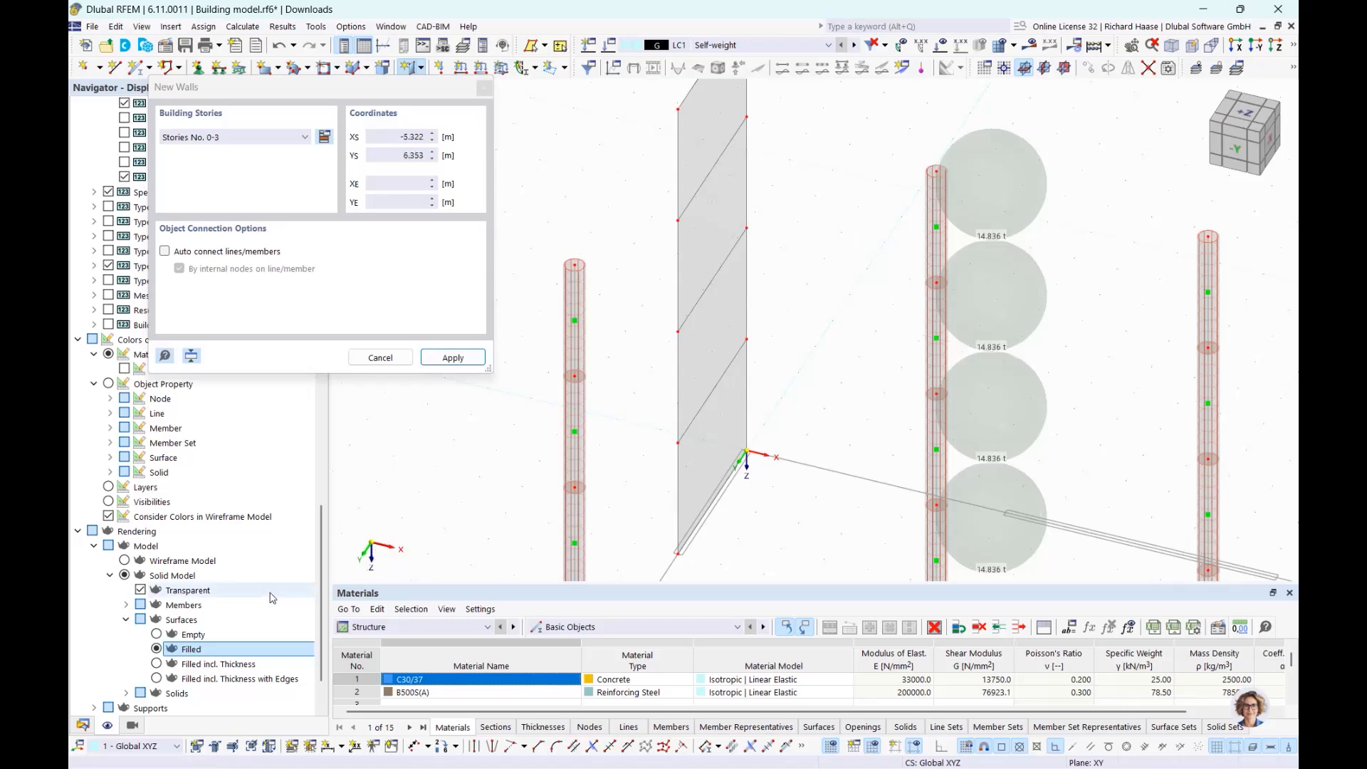
{"action": "left_click", "coordinate": [157, 664]}
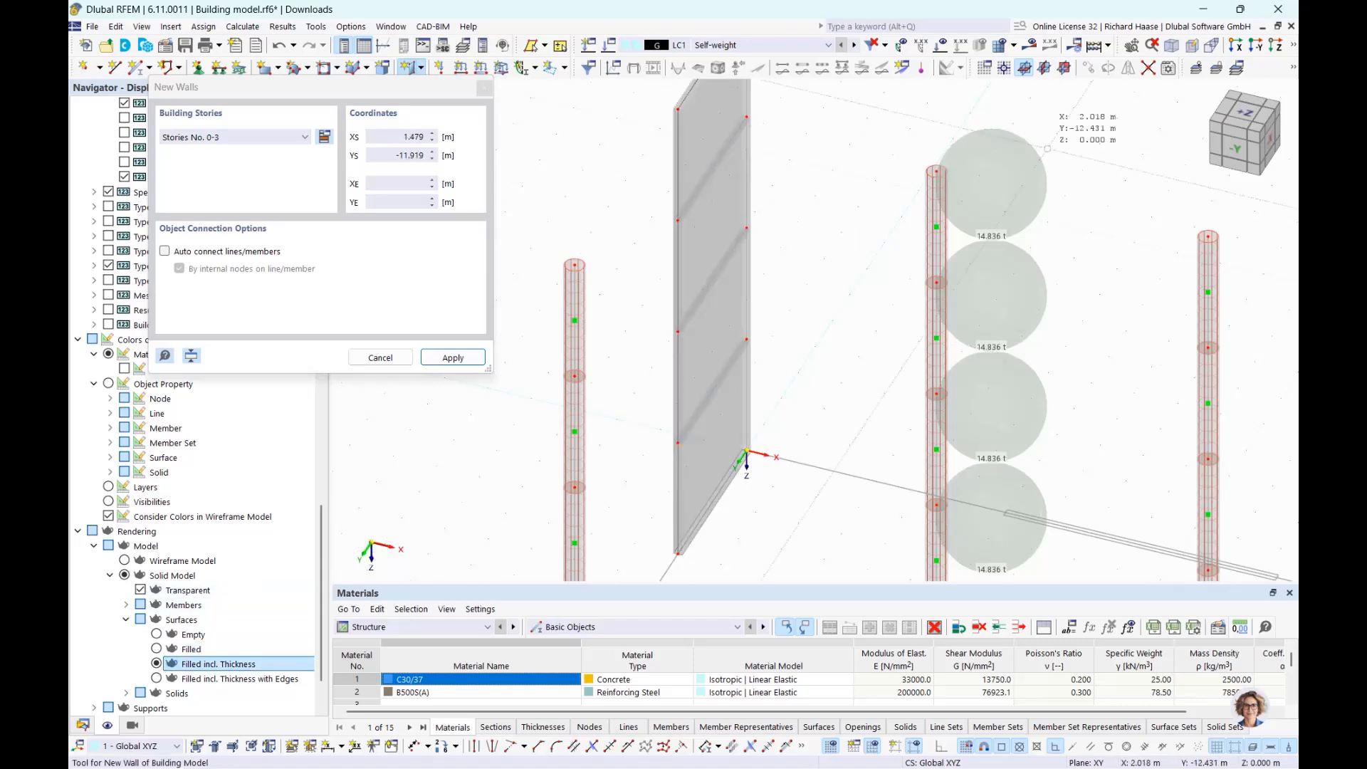
{"action": "key", "text": "Escape"}
Draw a second wall for stories 0-3 along the plan edge at Y 0.000 m, from X 6.000 m to X 12.300 m.
{"action": "left_click", "coordinate": [1255, 121]}
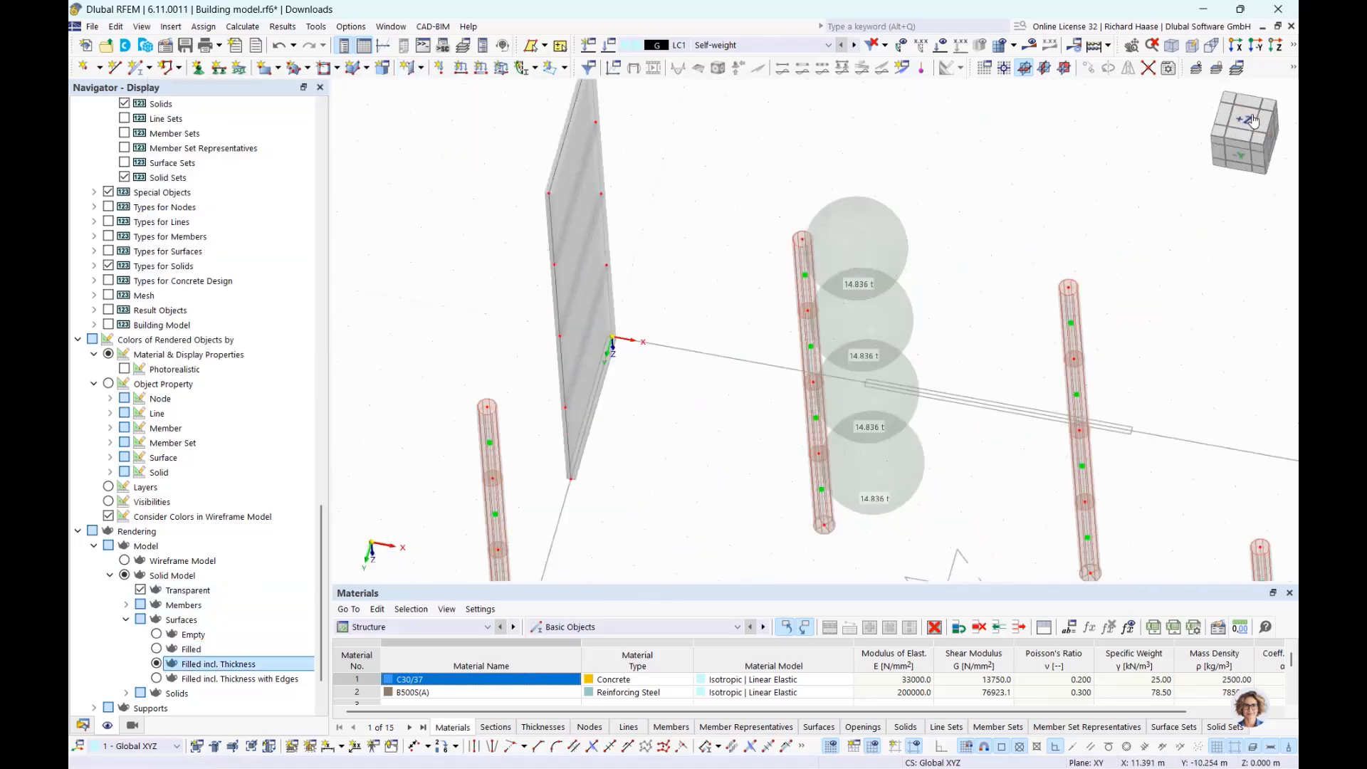
{"action": "scroll", "coordinate": [400, 186], "scroll_direction": "up", "scroll_amount": 4}
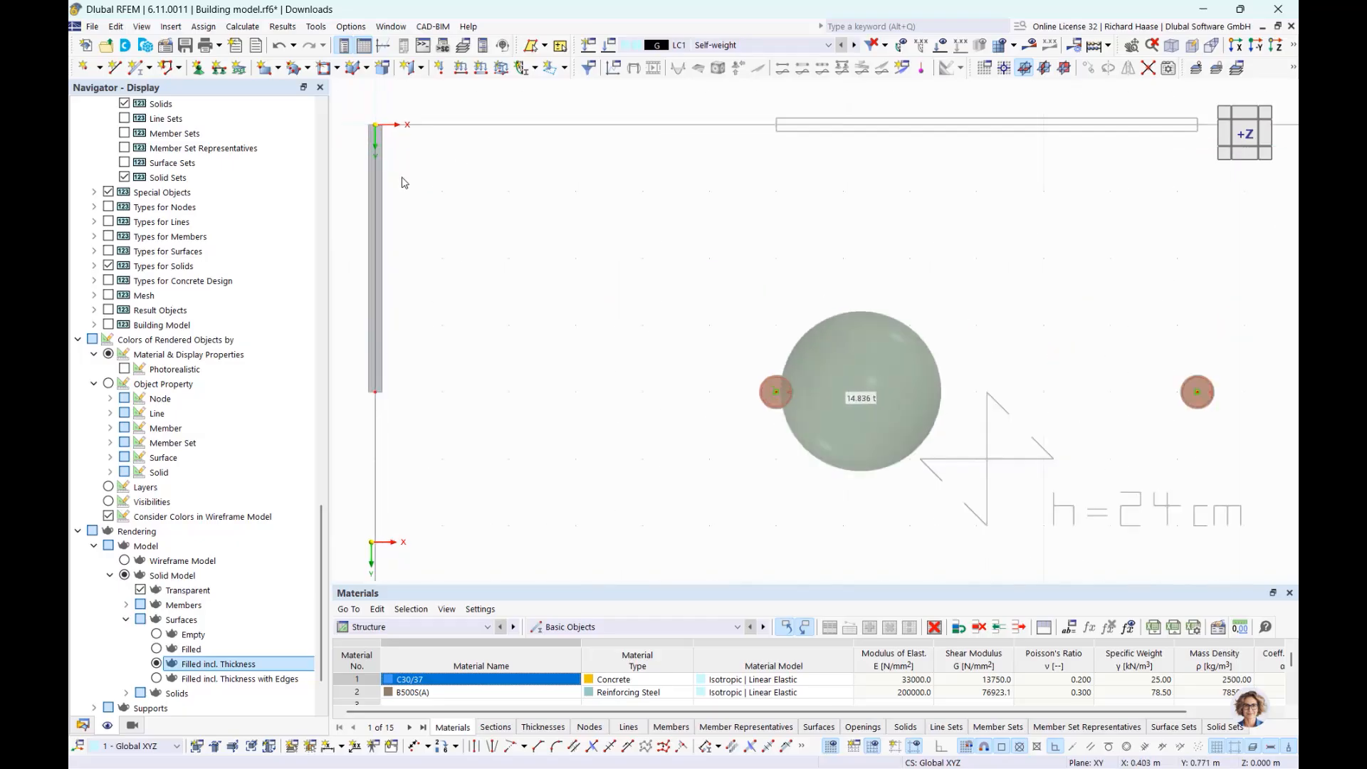
{"action": "scroll", "coordinate": [748, 213], "scroll_direction": "down", "scroll_amount": 4}
{"action": "middle_click_drag", "start_coordinate": [884, 211], "coordinate": [741, 307]}
{"action": "scroll", "coordinate": [795, 260], "scroll_direction": "up", "scroll_amount": 1}
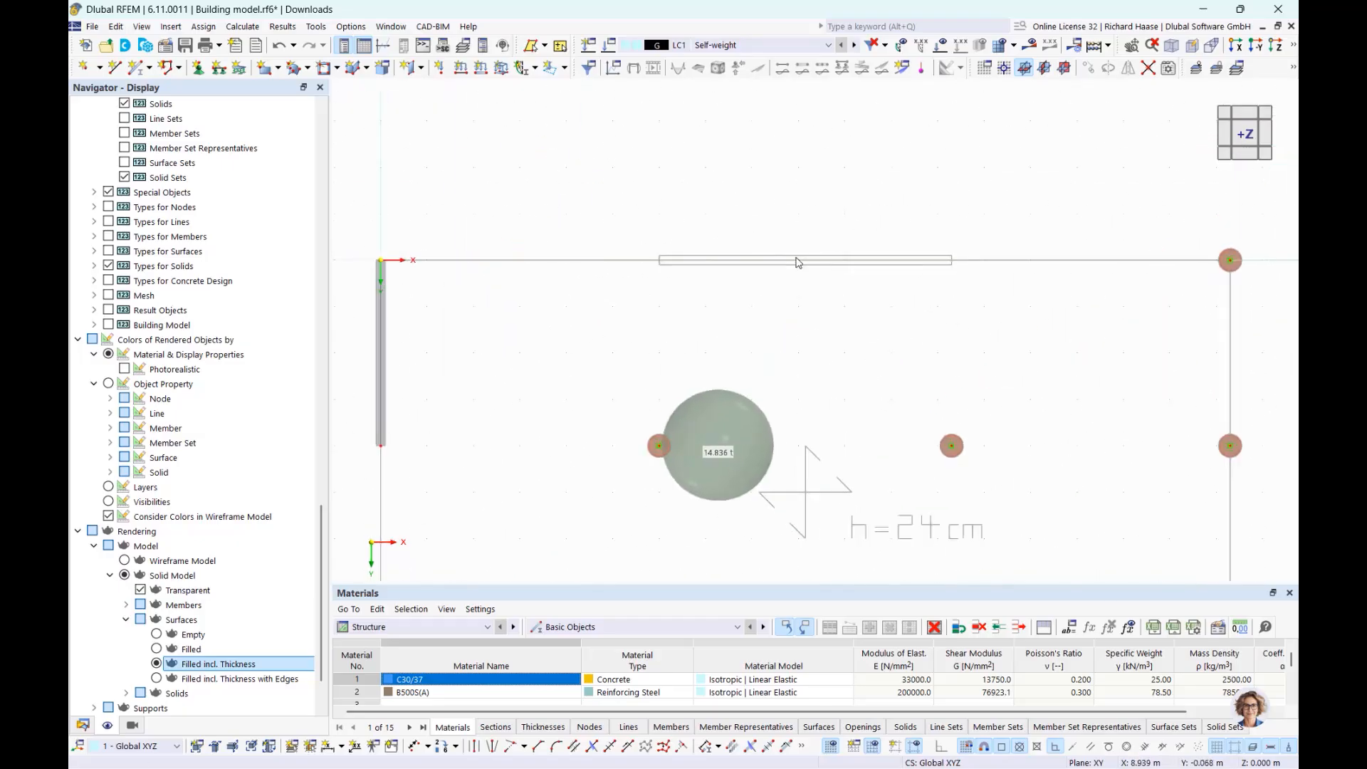
{"action": "middle_click_drag", "start_coordinate": [795, 259], "coordinate": [785, 264]}
{"action": "left_click", "coordinate": [410, 68]}
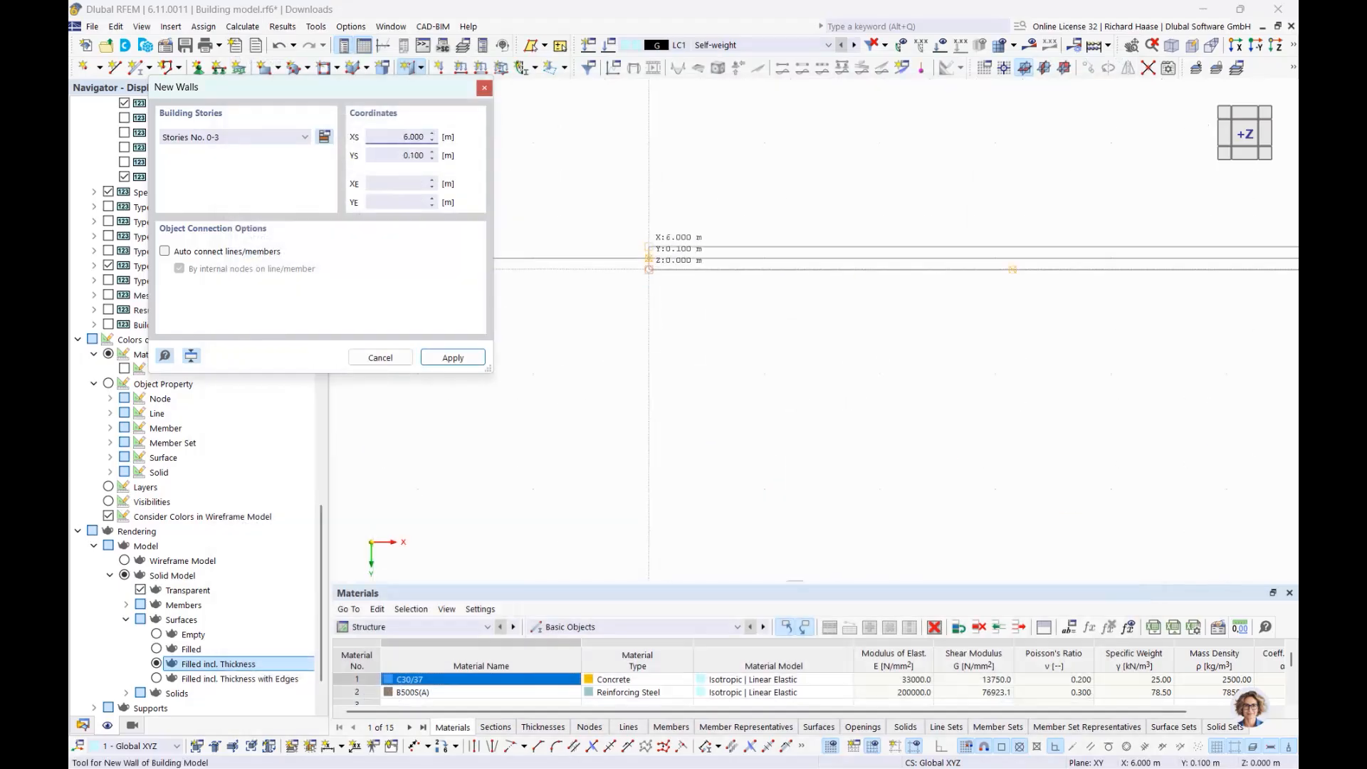
{"action": "left_click", "coordinate": [648, 258]}
{"action": "scroll", "coordinate": [937, 275], "scroll_direction": "down", "scroll_amount": 3}
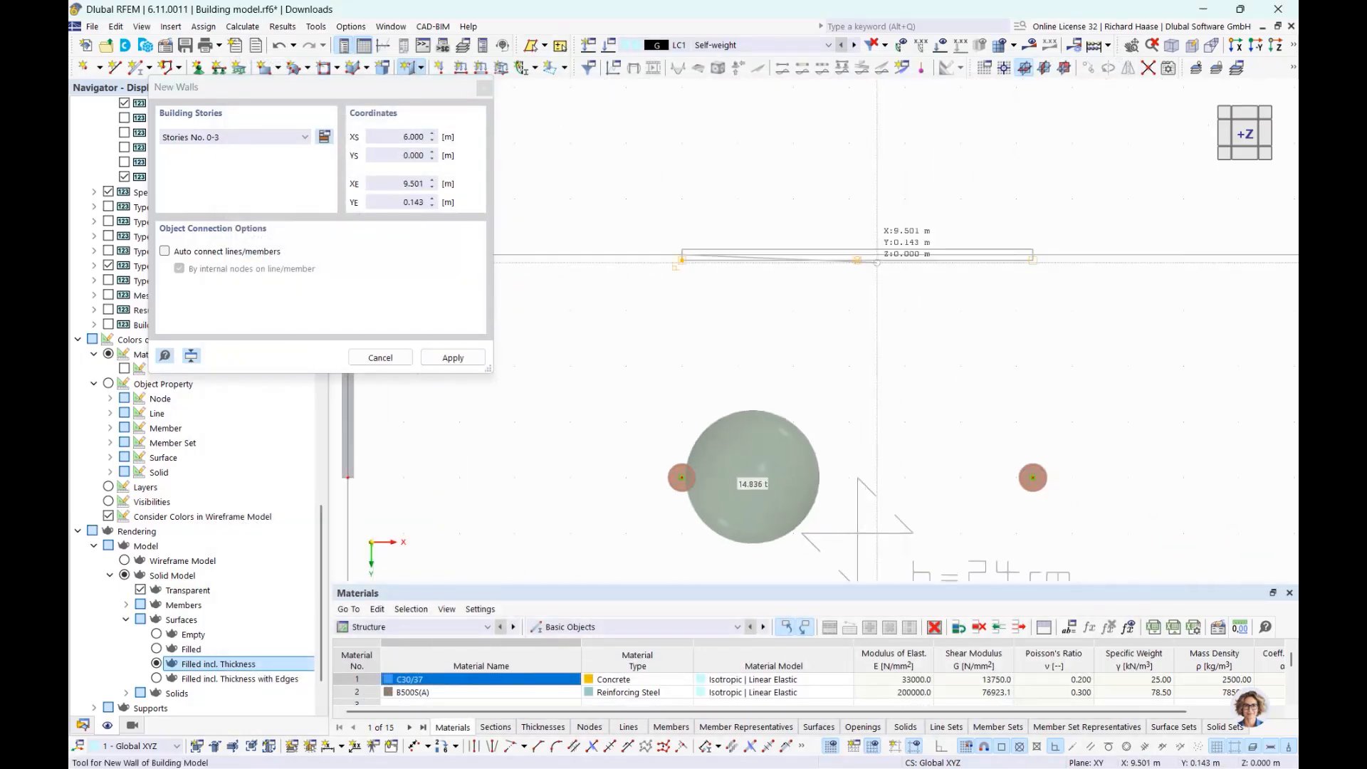
{"action": "left_click", "coordinate": [1028, 251]}
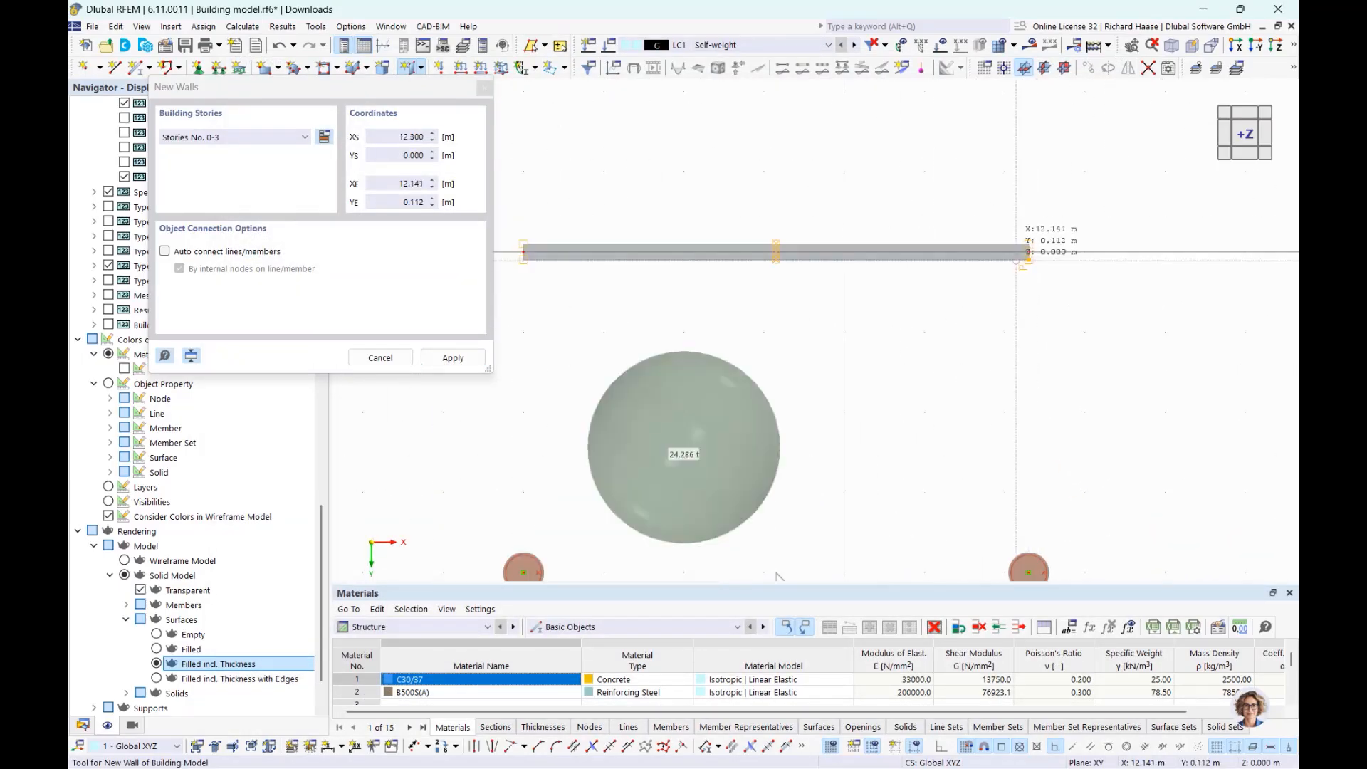
Draw a third wall along the opposite edge at Y 10.000 m, from X 6.000 m to X 12.300 m, and end the wall command.
{"action": "scroll", "coordinate": [1025, 257], "scroll_direction": "down", "scroll_amount": 6}
{"action": "middle_click_drag", "start_coordinate": [1018, 258], "coordinate": [537, 157]}
{"action": "scroll", "coordinate": [699, 259], "scroll_direction": "up", "scroll_amount": 1}
{"action": "middle_click_drag", "start_coordinate": [608, 314], "coordinate": [900, 251]}
{"action": "key", "text": "Escape"}
{"action": "scroll", "coordinate": [608, 349], "scroll_direction": "up", "scroll_amount": 2}
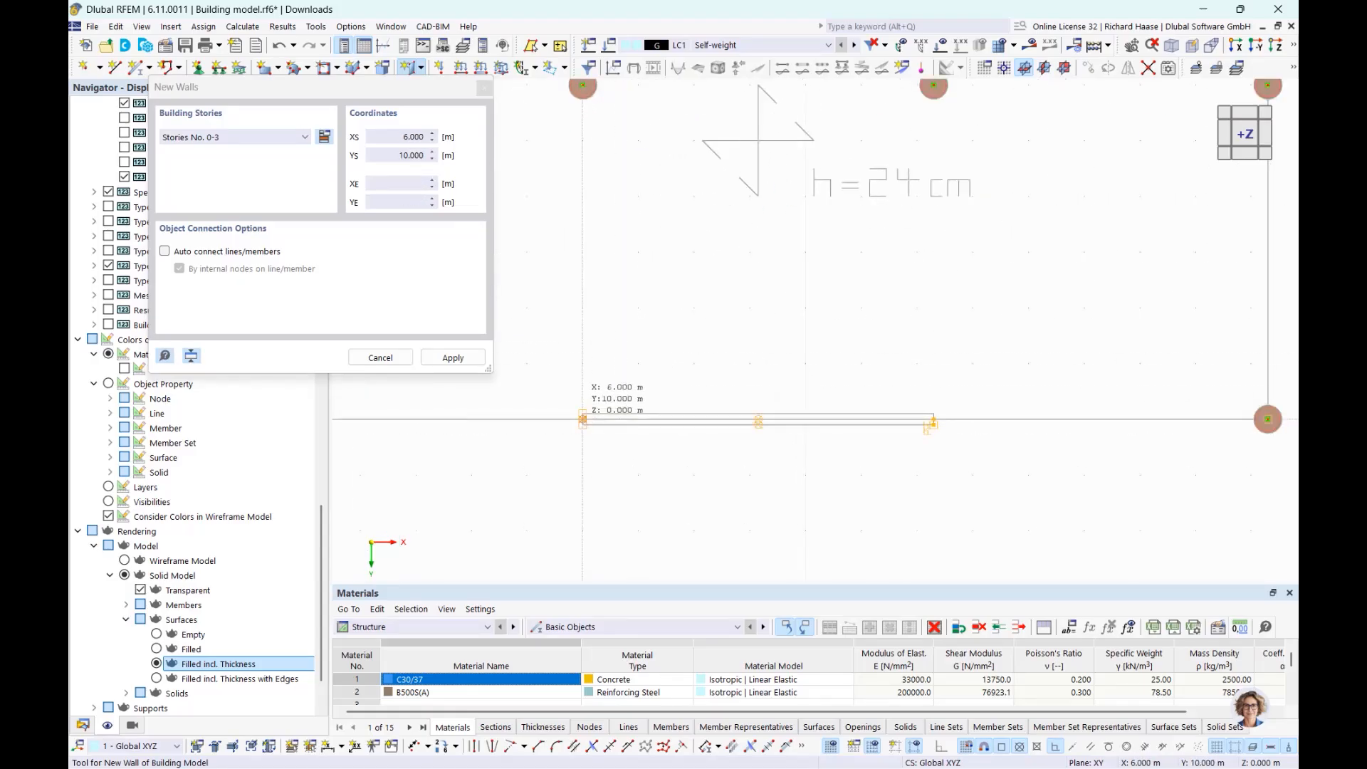
{"action": "left_click", "coordinate": [582, 418]}
{"action": "left_click", "coordinate": [933, 420]}
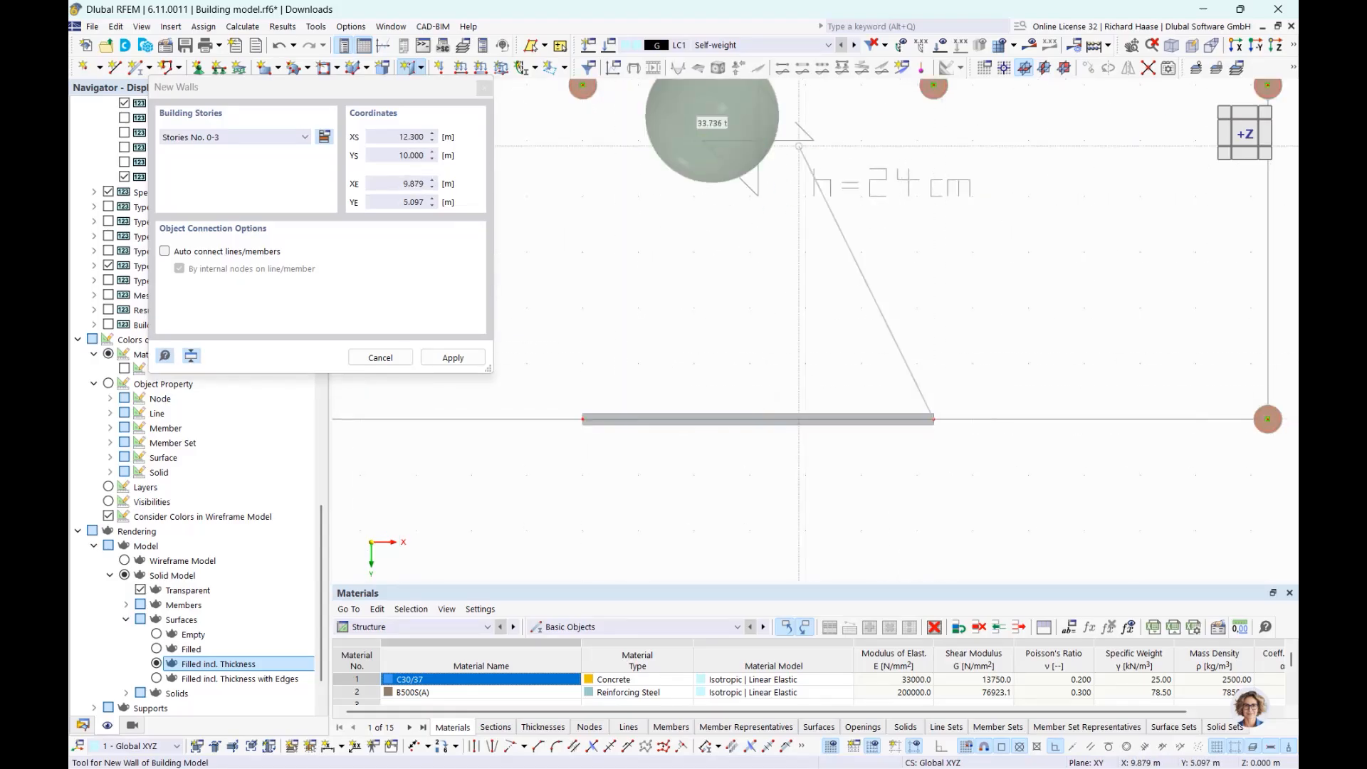
{"action": "scroll", "coordinate": [819, 285], "scroll_direction": "down", "scroll_amount": 3}
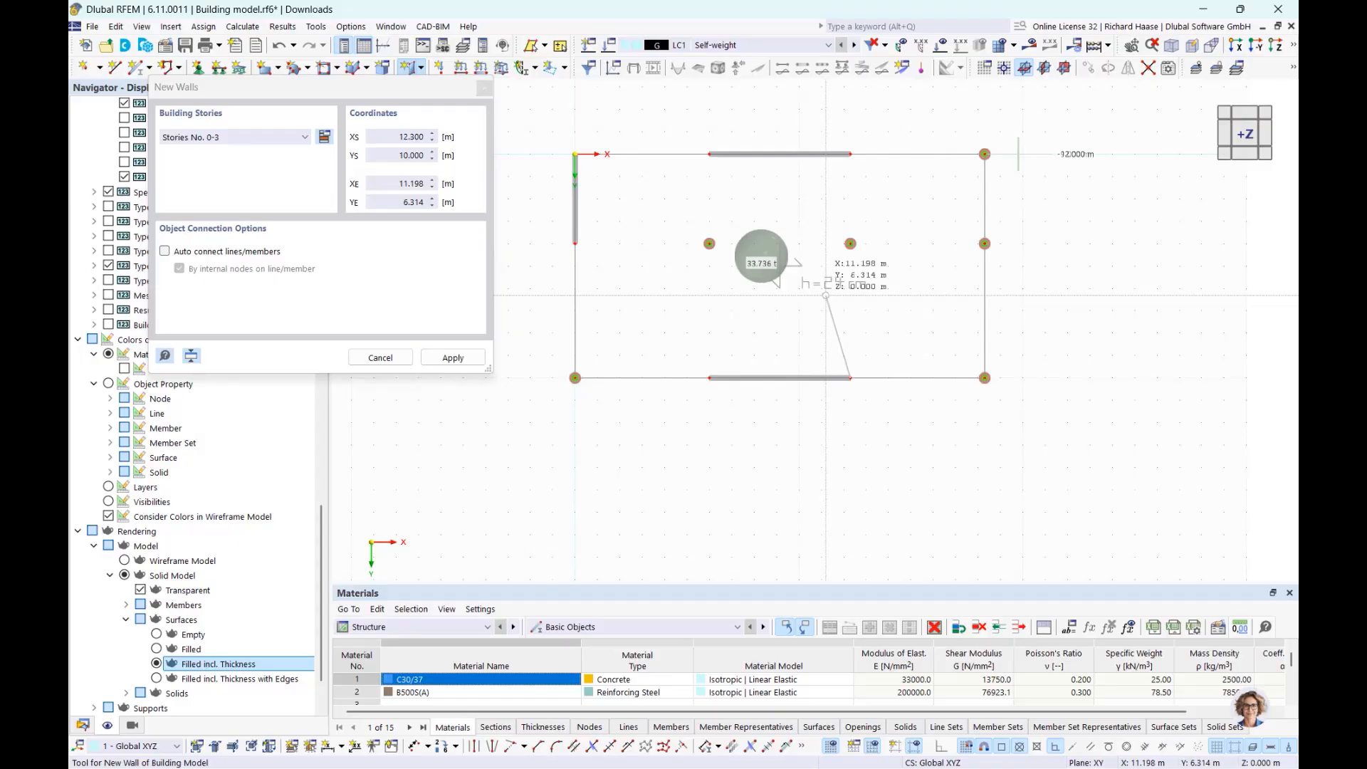
{"action": "key", "text": "Escape"}
{"action": "key", "text": "Escape"}
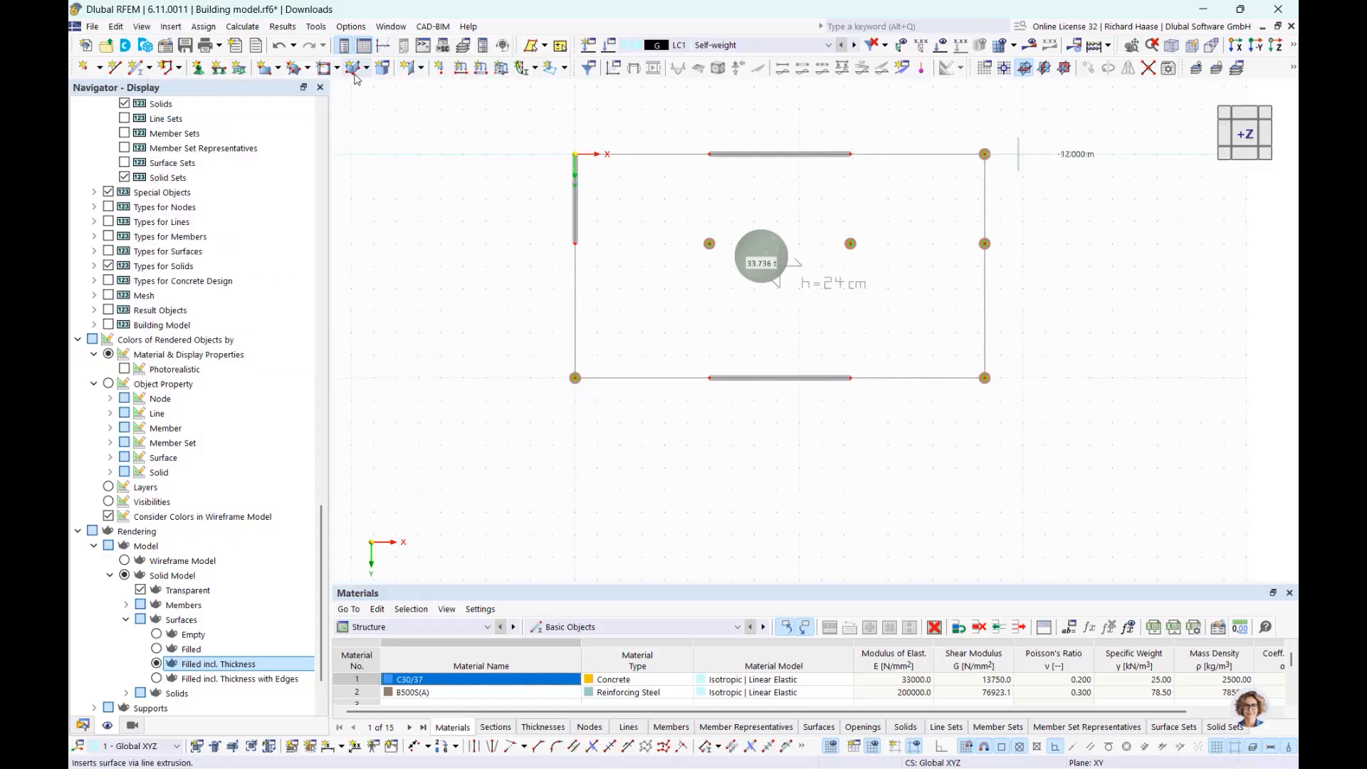
Define a new rectangular floor with the uniform 240.0 mm C30/37 thickness.
{"action": "left_click", "coordinate": [422, 68]}
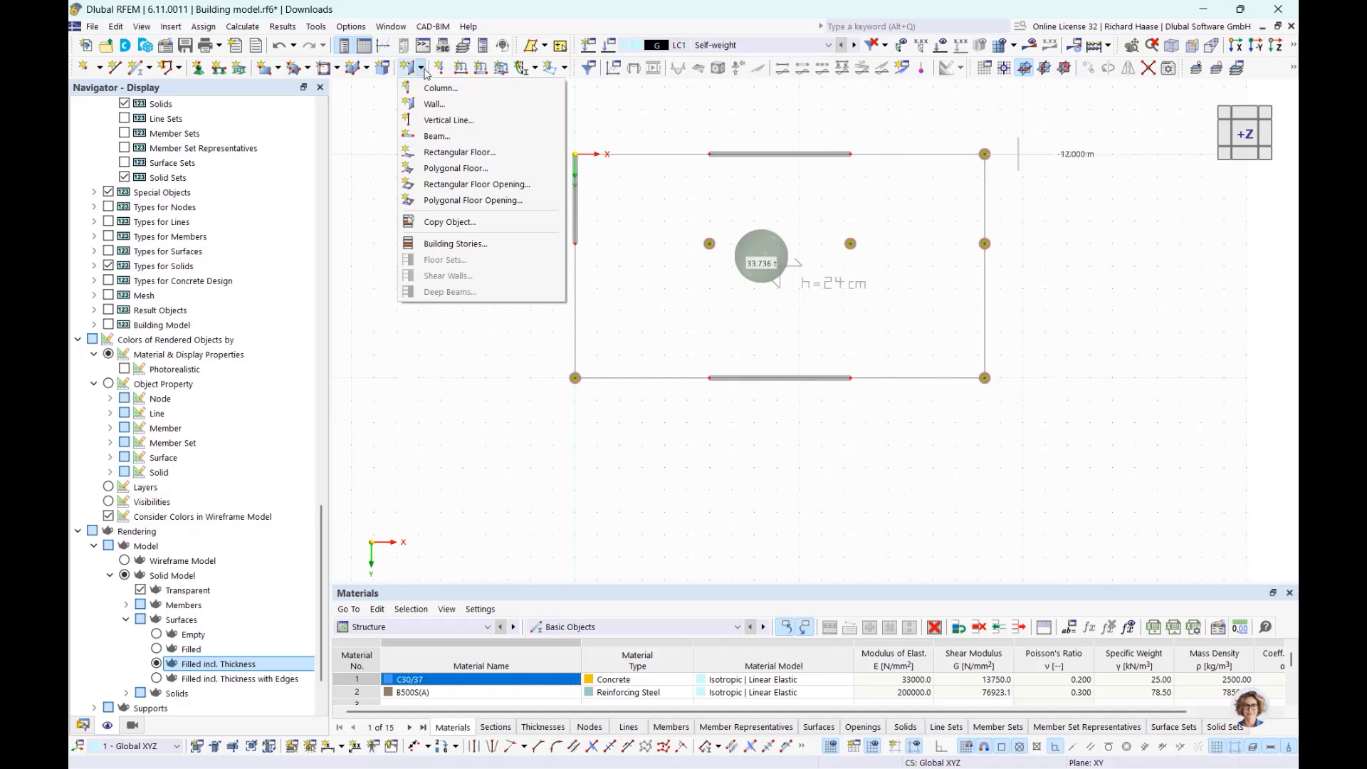
{"action": "left_click", "coordinate": [461, 152]}
{"action": "left_click", "coordinate": [318, 205]}
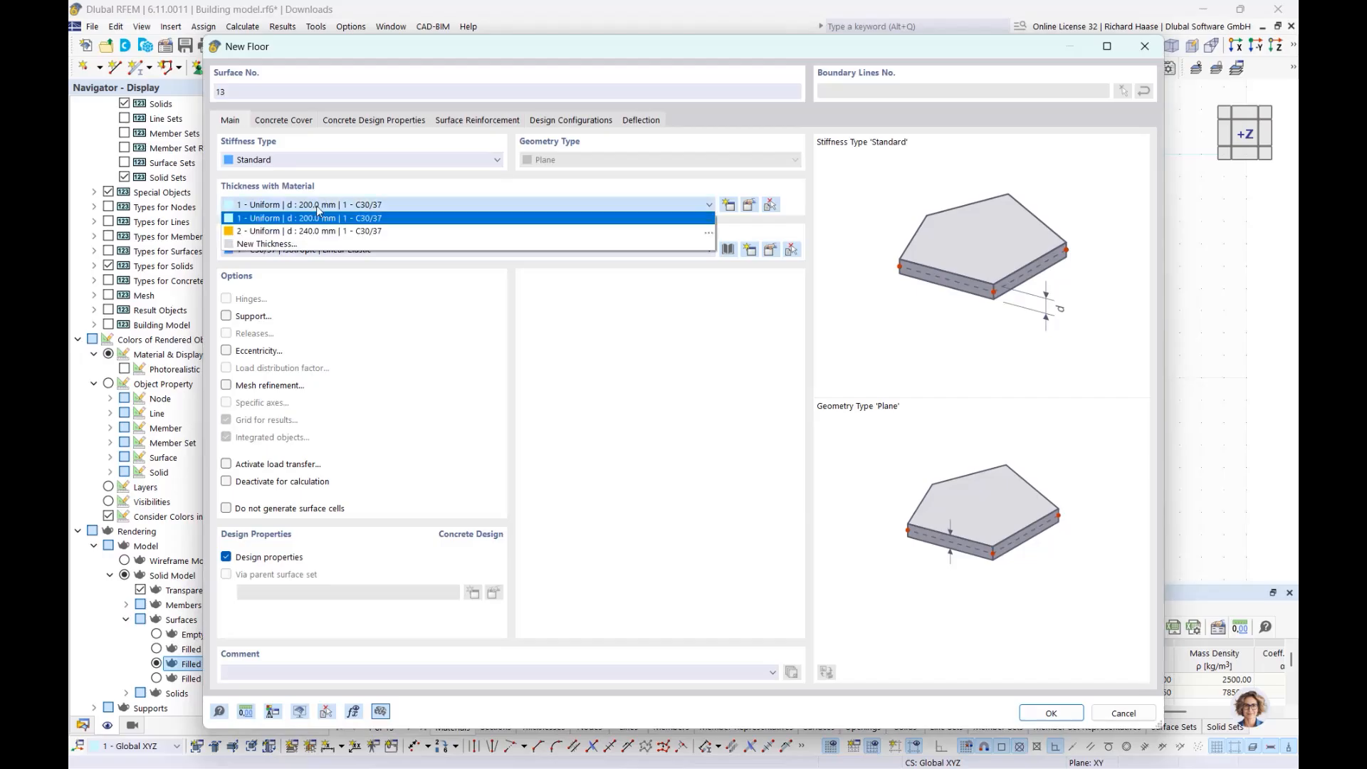
{"action": "left_click", "coordinate": [316, 232]}
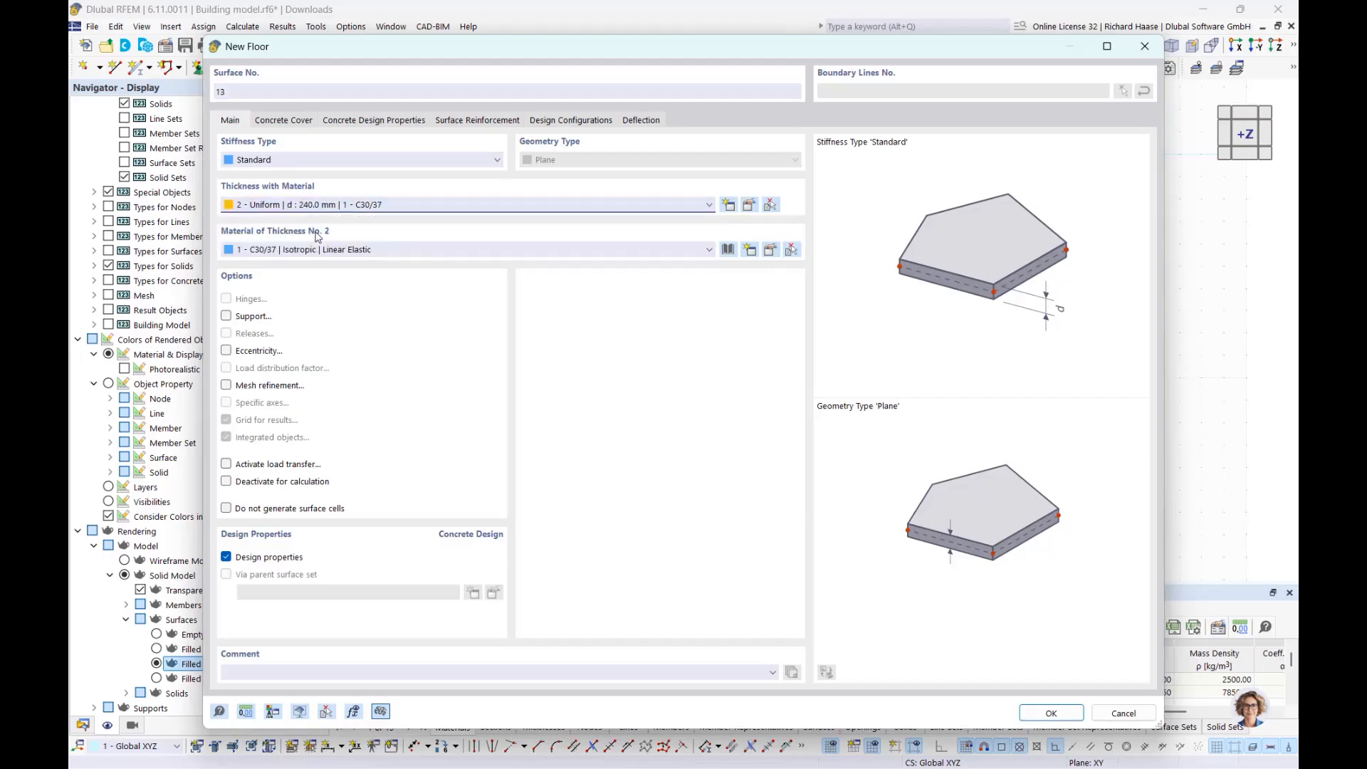
{"action": "left_click", "coordinate": [1035, 708]}
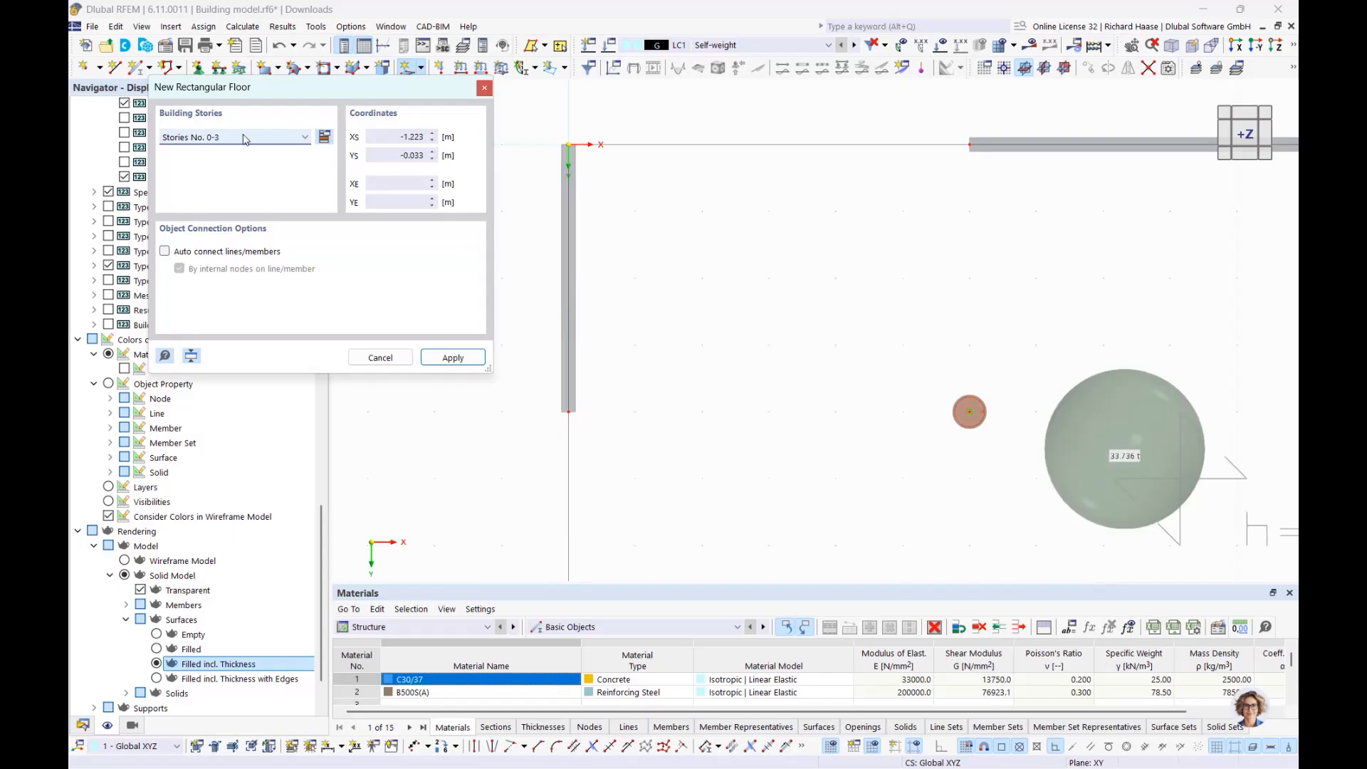
Place the rectangular floor for stories 0-3 from the origin to X 18.300, Y 10.000 m, and end the floor command.
{"action": "left_click", "coordinate": [243, 139]}
{"action": "left_click", "coordinate": [234, 138]}
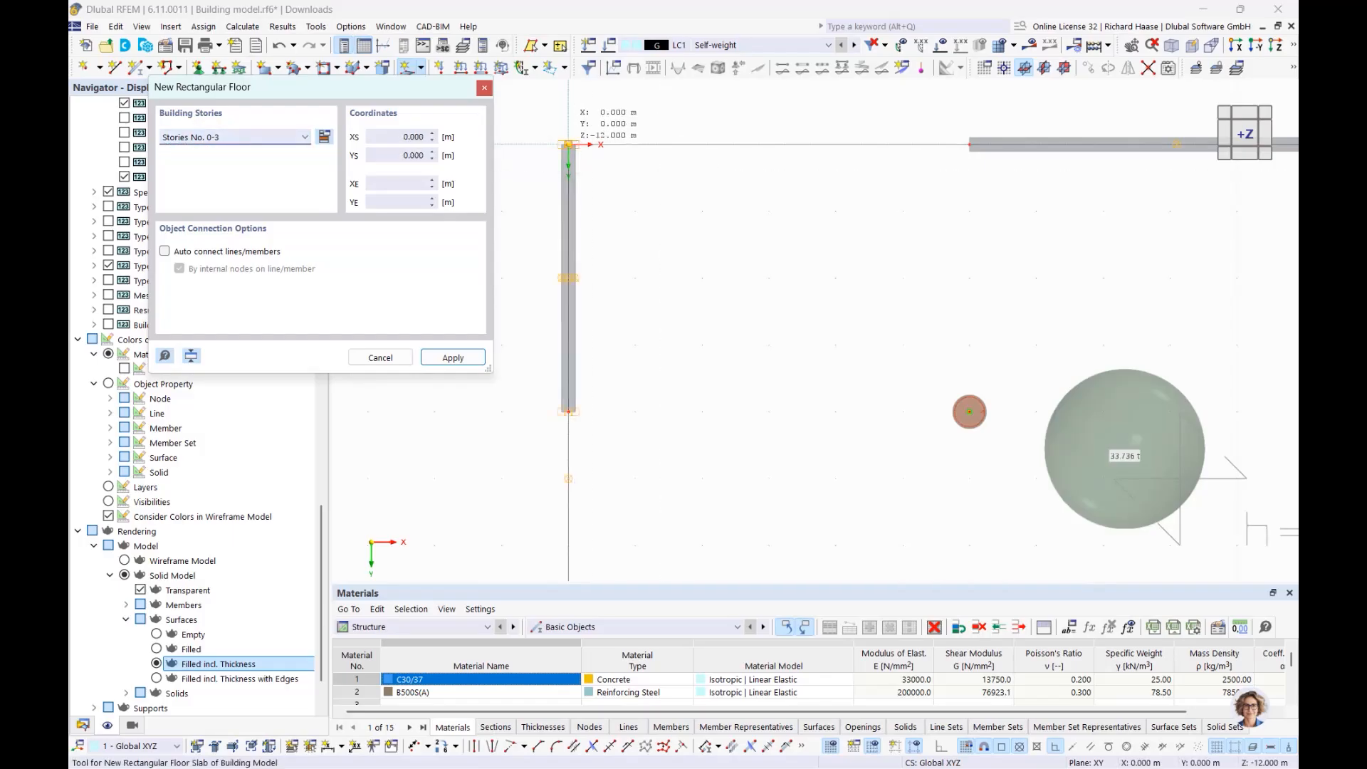
{"action": "scroll", "coordinate": [568, 144], "scroll_direction": "up", "scroll_amount": 4}
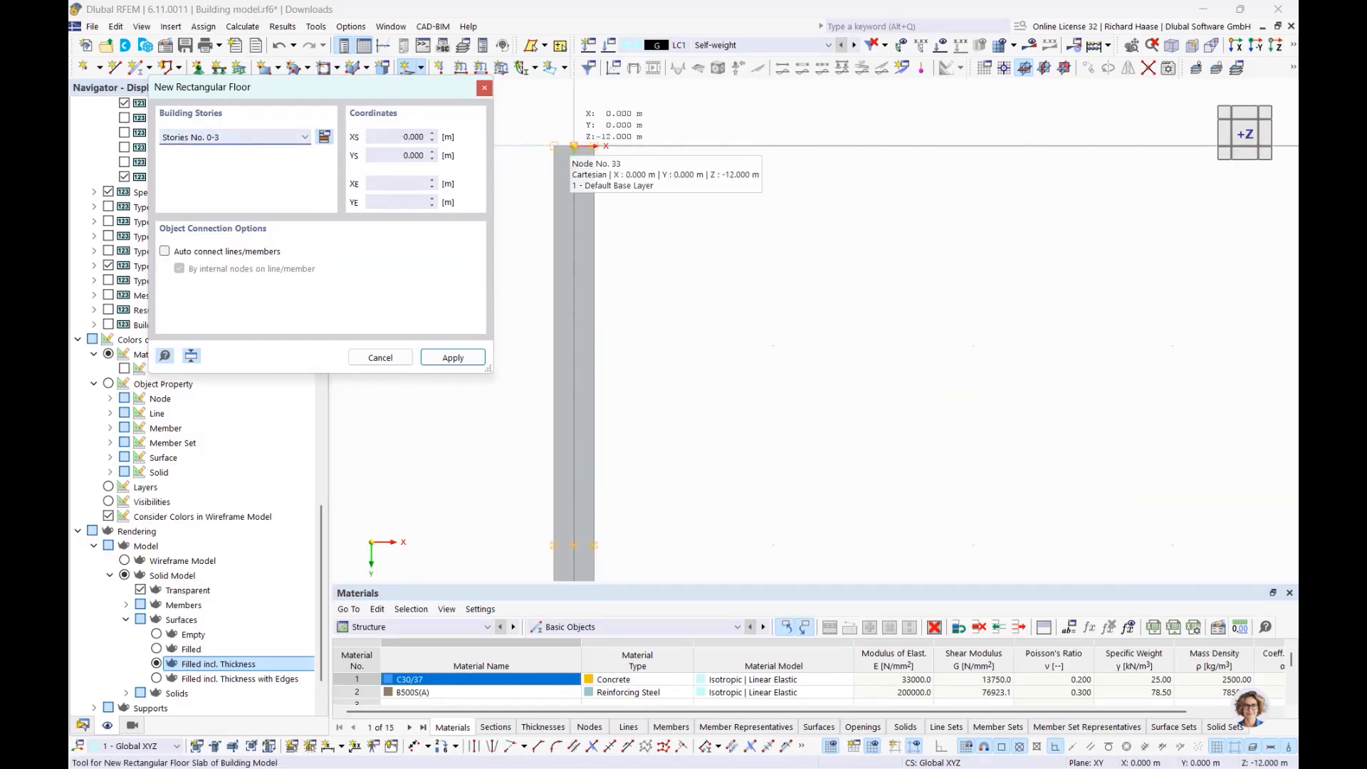
{"action": "left_click", "coordinate": [574, 146]}
{"action": "scroll", "coordinate": [673, 211], "scroll_direction": "down", "scroll_amount": 8}
{"action": "scroll", "coordinate": [1161, 452], "scroll_direction": "up", "scroll_amount": 3}
{"action": "middle_click_drag", "start_coordinate": [1160, 453], "coordinate": [835, 354]}
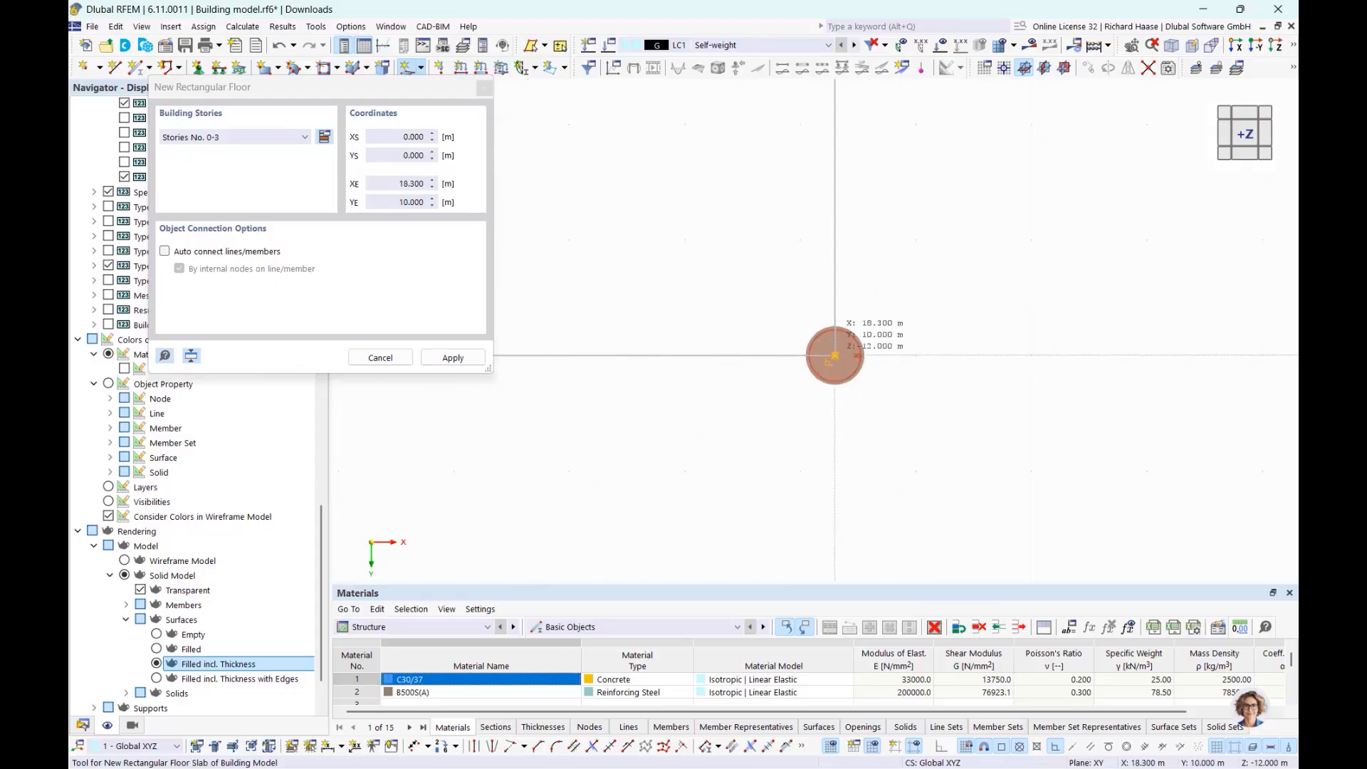
{"action": "left_click", "coordinate": [834, 356]}
{"action": "scroll", "coordinate": [870, 172], "scroll_direction": "down", "scroll_amount": 8}
{"action": "middle_click_drag", "start_coordinate": [852, 242], "coordinate": [877, 370]}
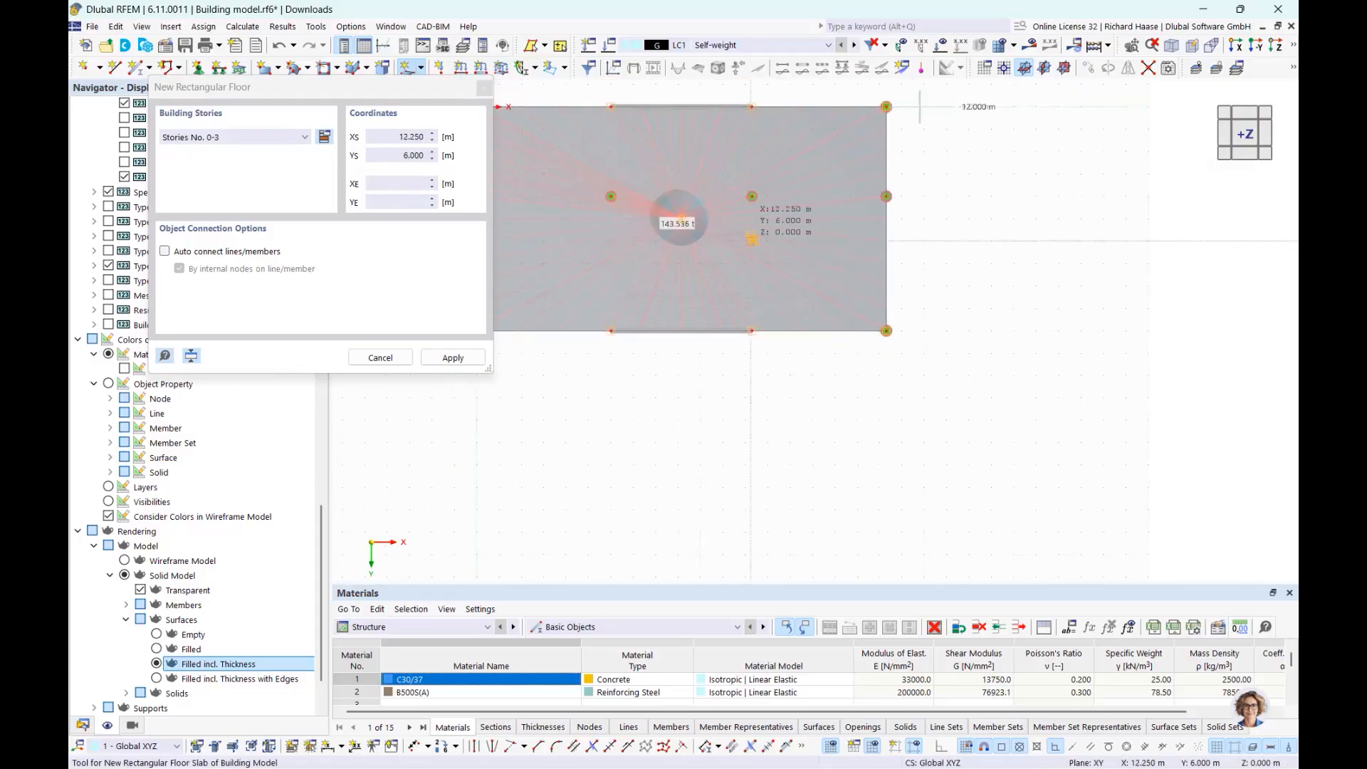
{"action": "key", "text": "Escape"}
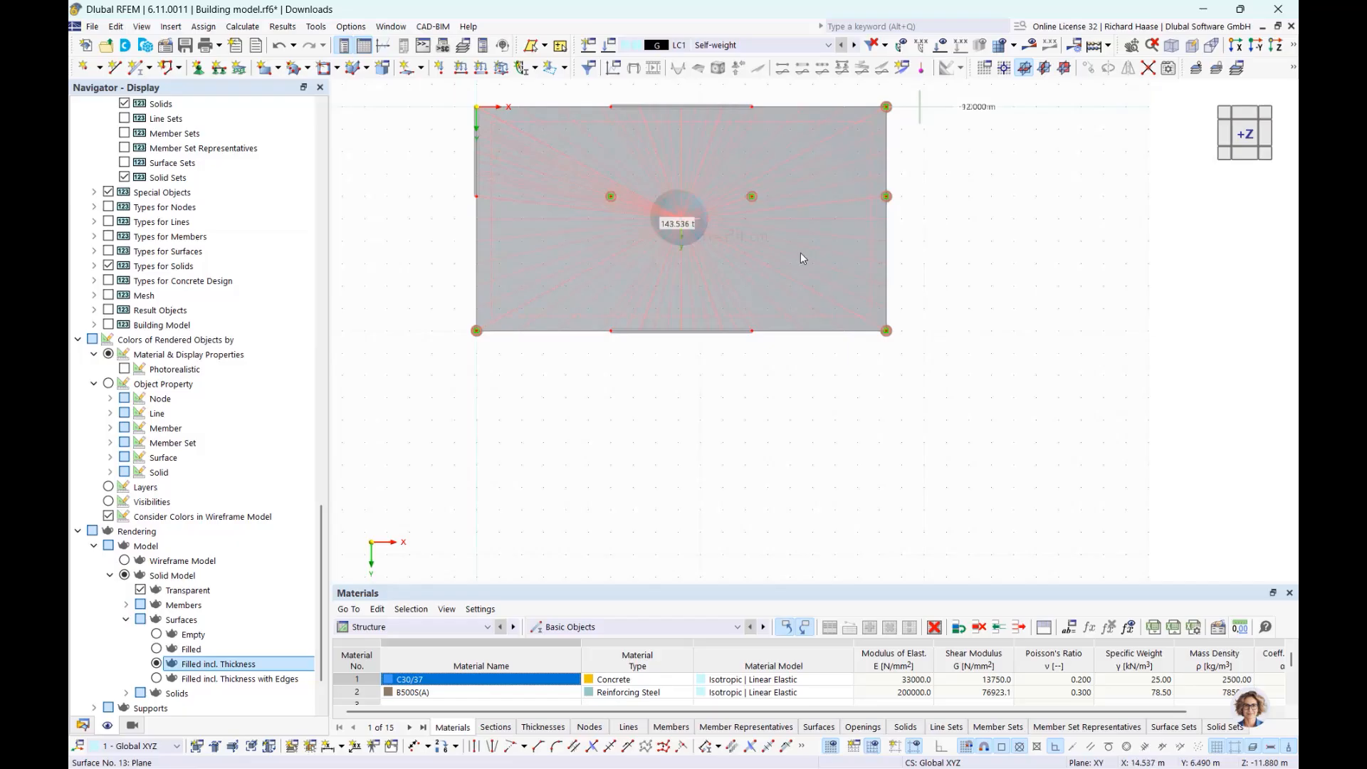
Examine the stacked floor slabs in 3D and pick the diaphragm rigid link at the -9.000 m level.
{"action": "middle_click_drag", "start_coordinate": [800, 253], "coordinate": [739, 172], "text": "ctrl"}
{"action": "scroll", "coordinate": [752, 167], "scroll_direction": "down", "scroll_amount": 5}
{"action": "scroll", "coordinate": [726, 251], "scroll_direction": "up", "scroll_amount": 4}
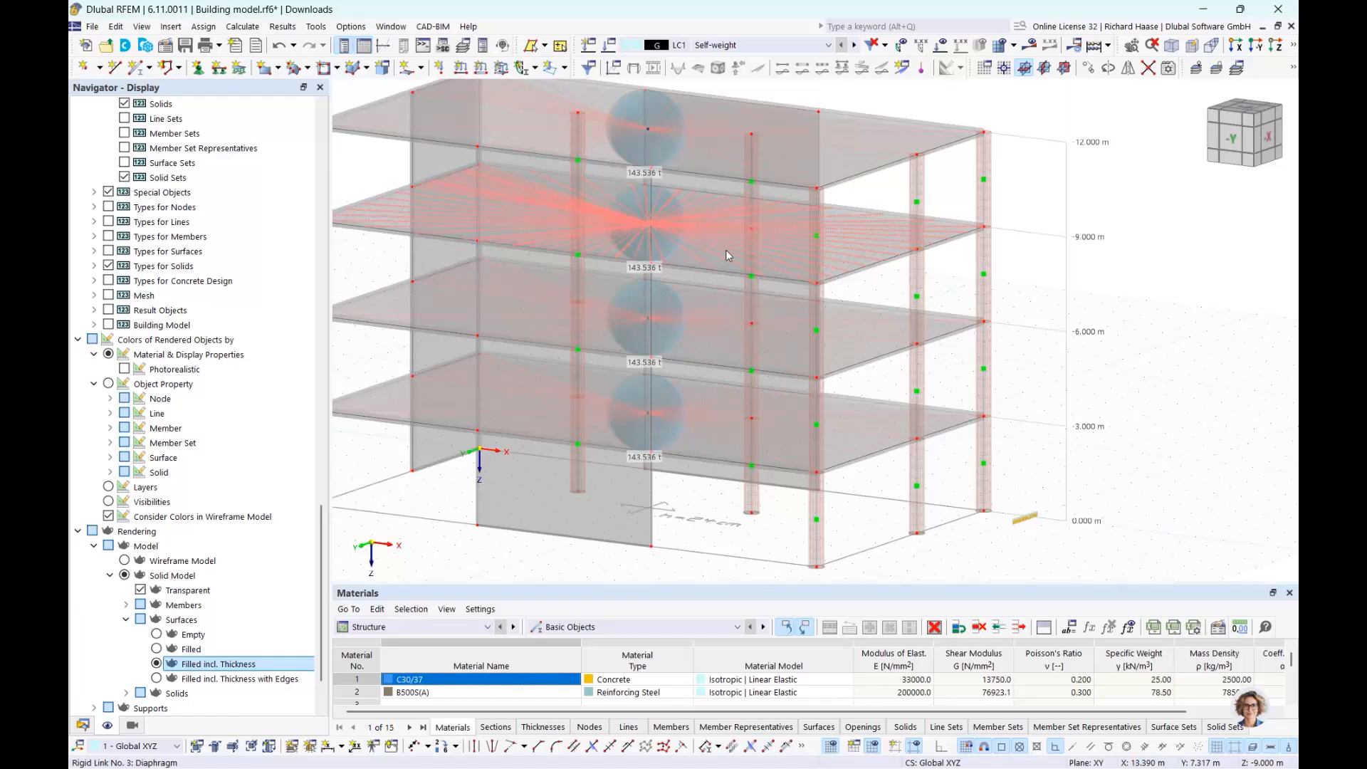
{"action": "mouse_move", "coordinate": [776, 249]}
{"action": "middle_mouse_down", "text": "ctrl"}
{"action": "mouse_move", "coordinate": [778, 214]}
{"action": "mouse_move", "coordinate": [780, 235]}
{"action": "middle_mouse_up", "text": "ctrl"}
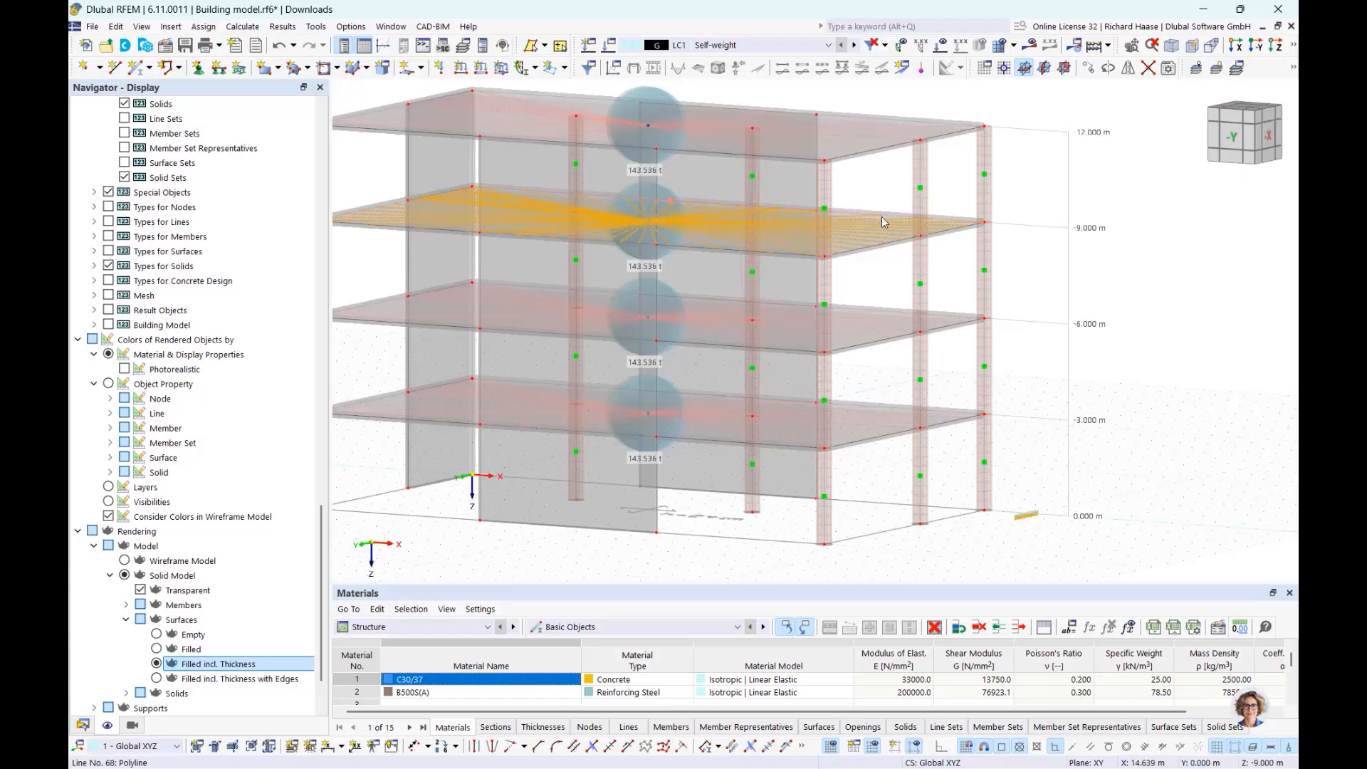
{"action": "scroll", "coordinate": [882, 216], "scroll_direction": "up", "scroll_amount": 2}
{"action": "left_click", "coordinate": [995, 229]}
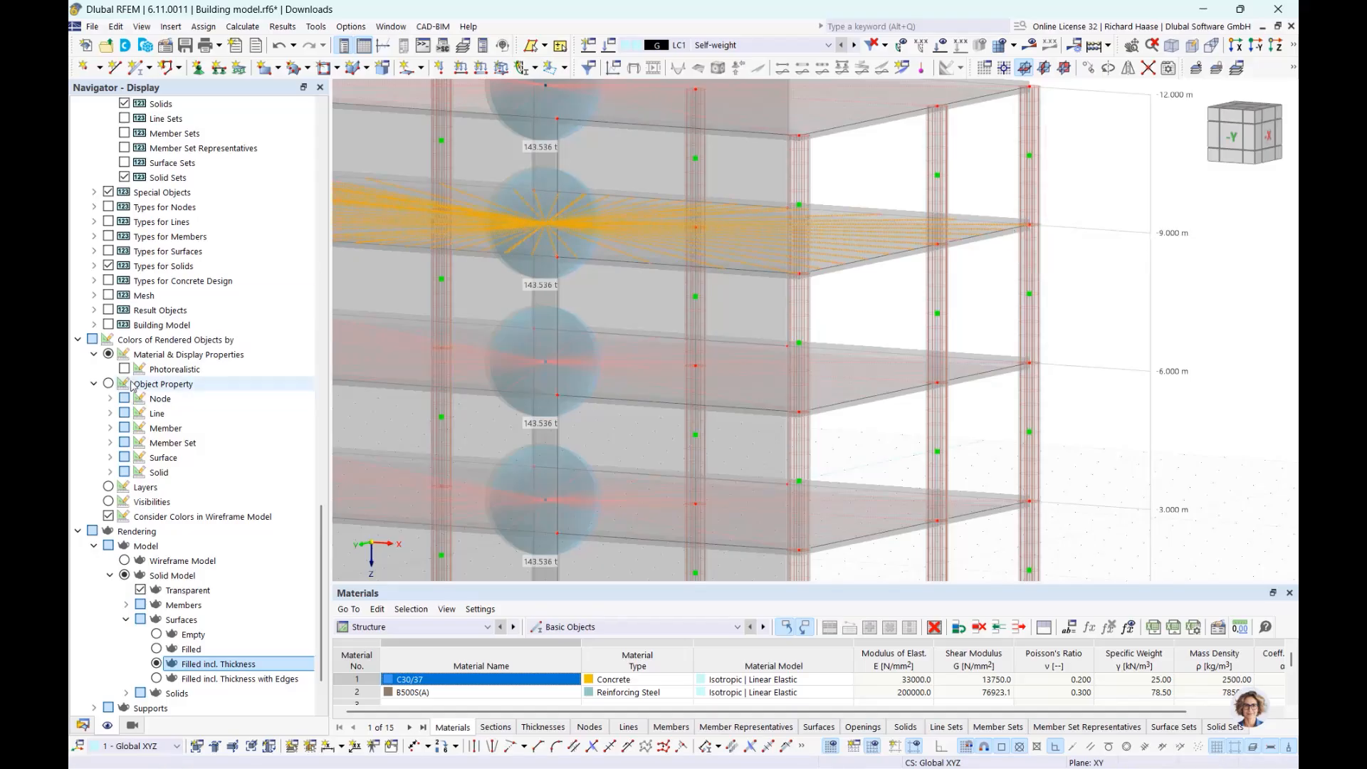
List the model's rigid links among the special objects in the data navigator.
{"action": "scroll", "coordinate": [147, 401], "scroll_direction": "up", "scroll_amount": 4}
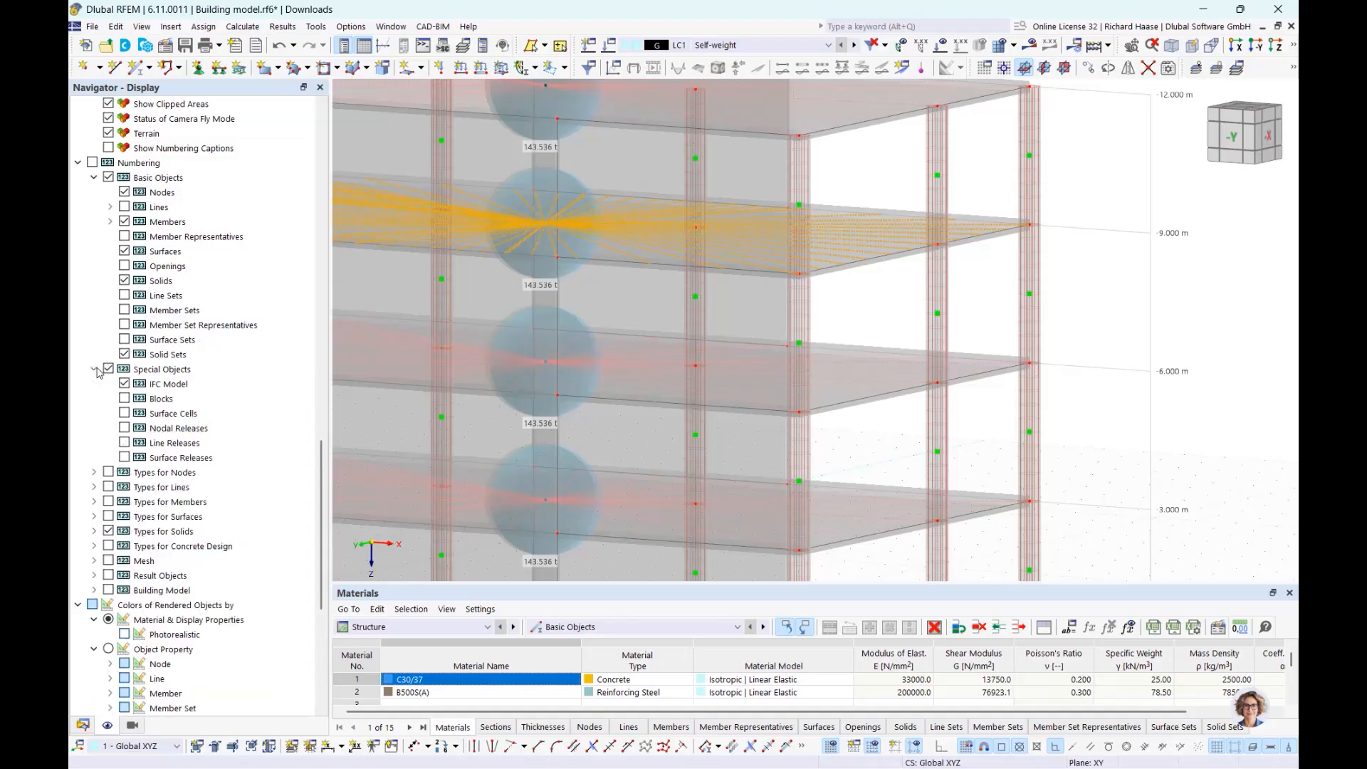
{"action": "left_click", "coordinate": [83, 725]}
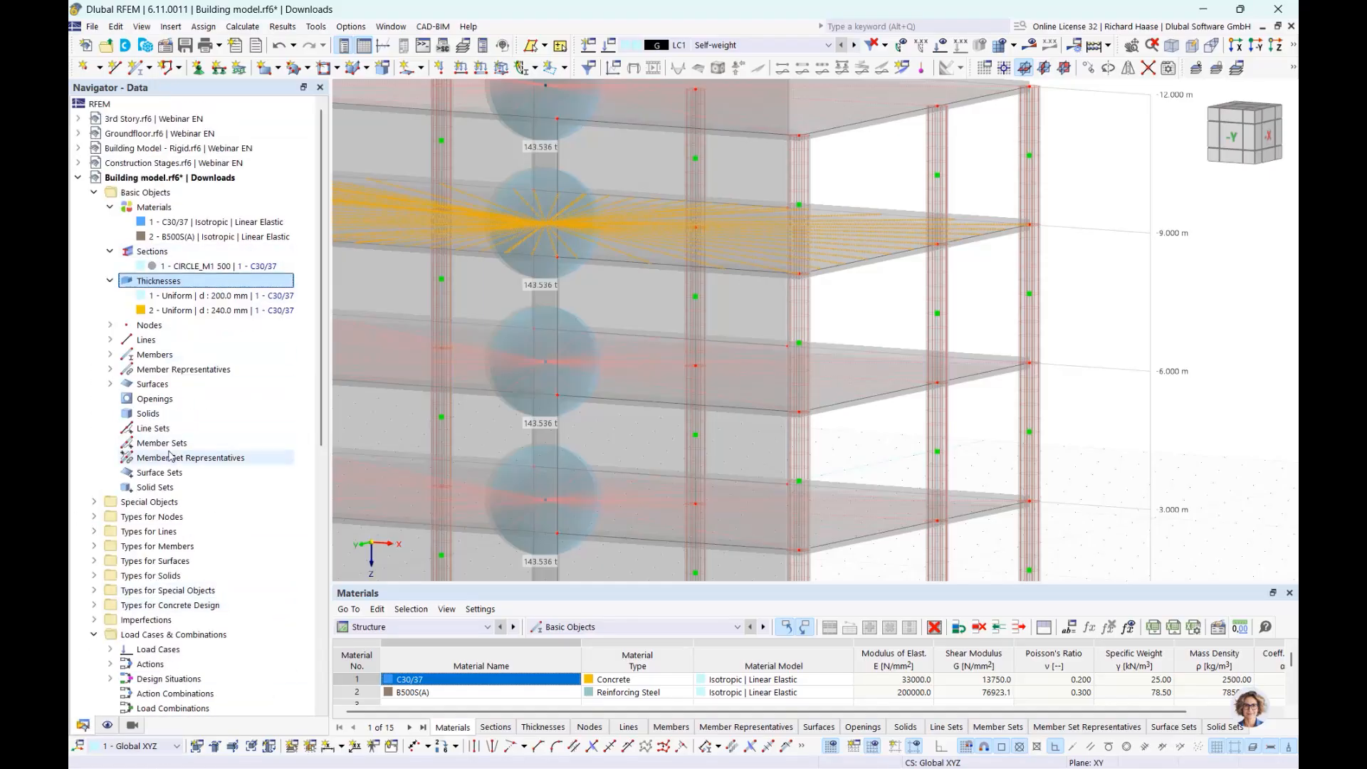
{"action": "left_click", "coordinate": [93, 503]}
{"action": "scroll", "coordinate": [93, 505], "scroll_direction": "down", "scroll_amount": 1}
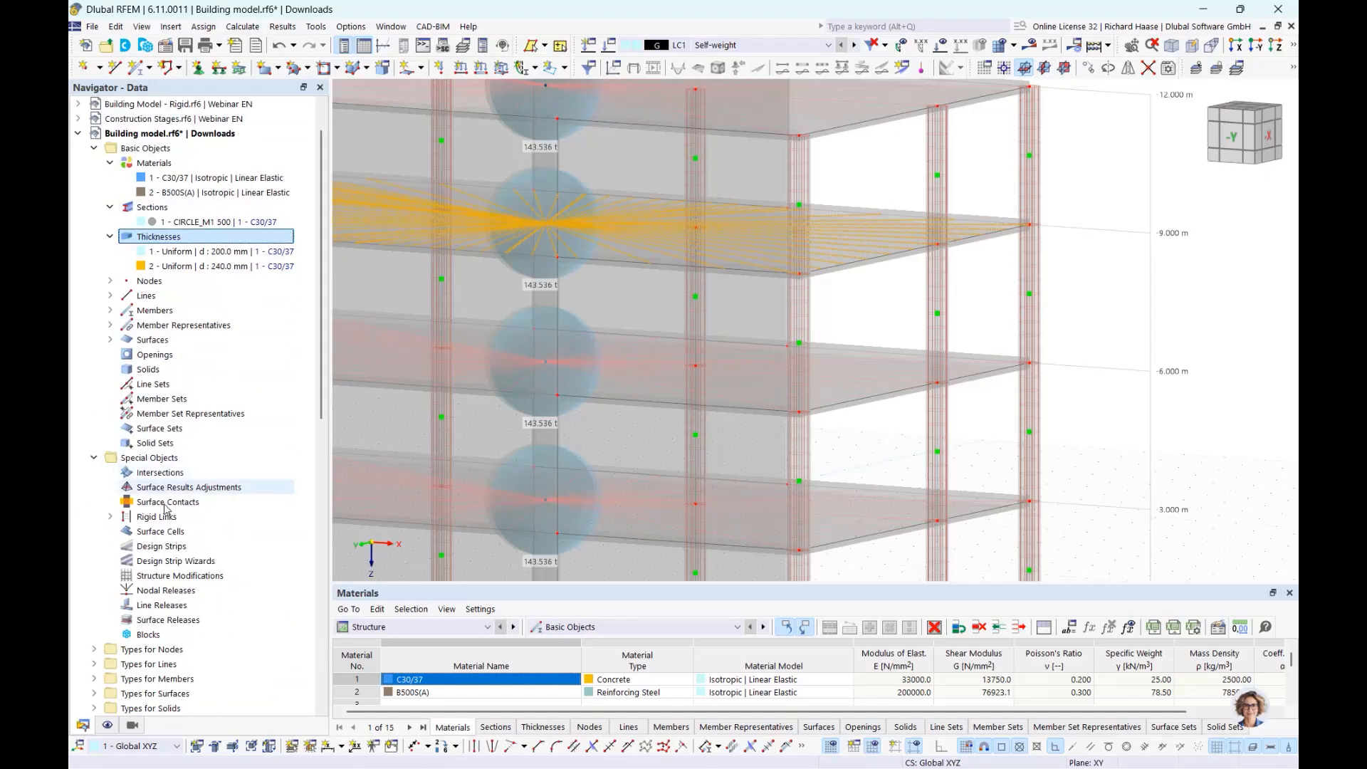
{"action": "left_click", "coordinate": [113, 517]}
{"action": "left_click", "coordinate": [111, 517]}
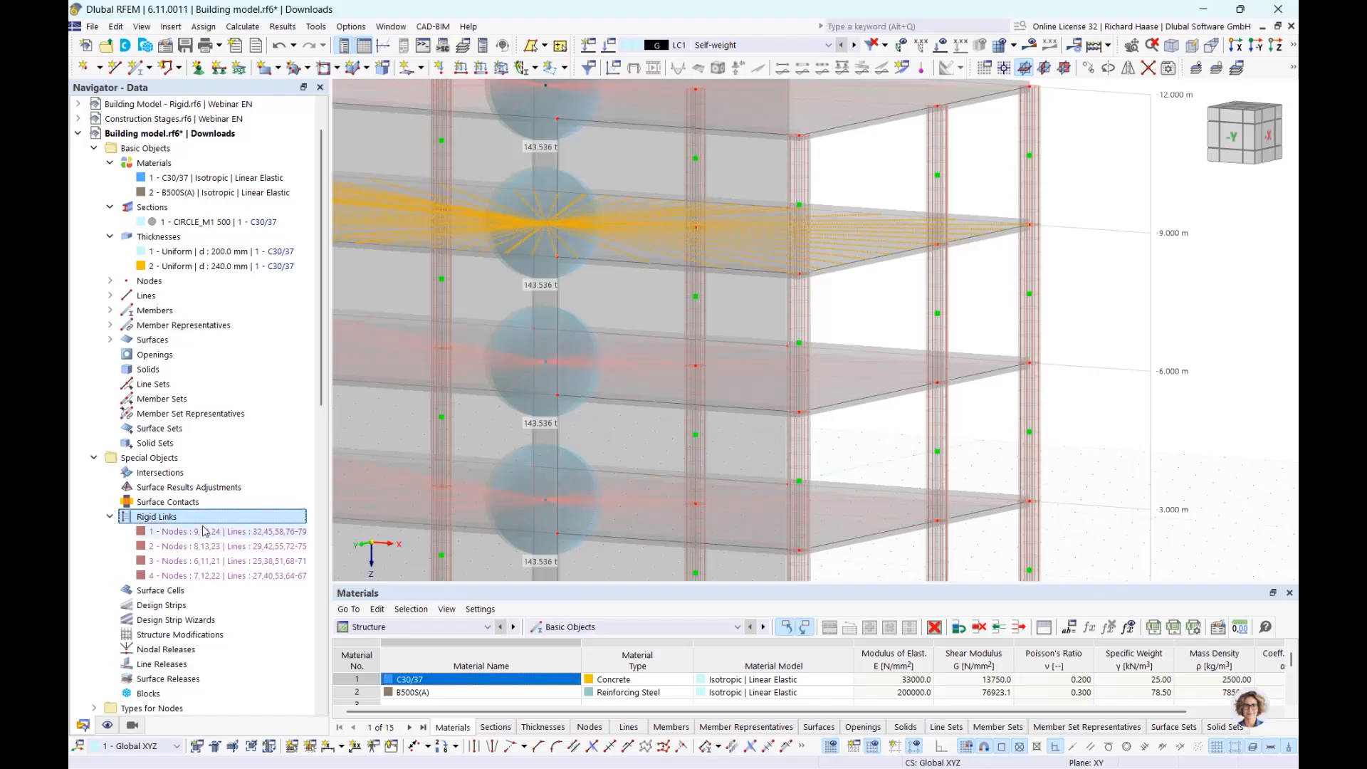
Examine the floor set mass sphere and the diaphragm rigid links of the slabs in 3D, and clear the selection.
{"action": "scroll", "coordinate": [667, 226], "scroll_direction": "down", "scroll_amount": 3}
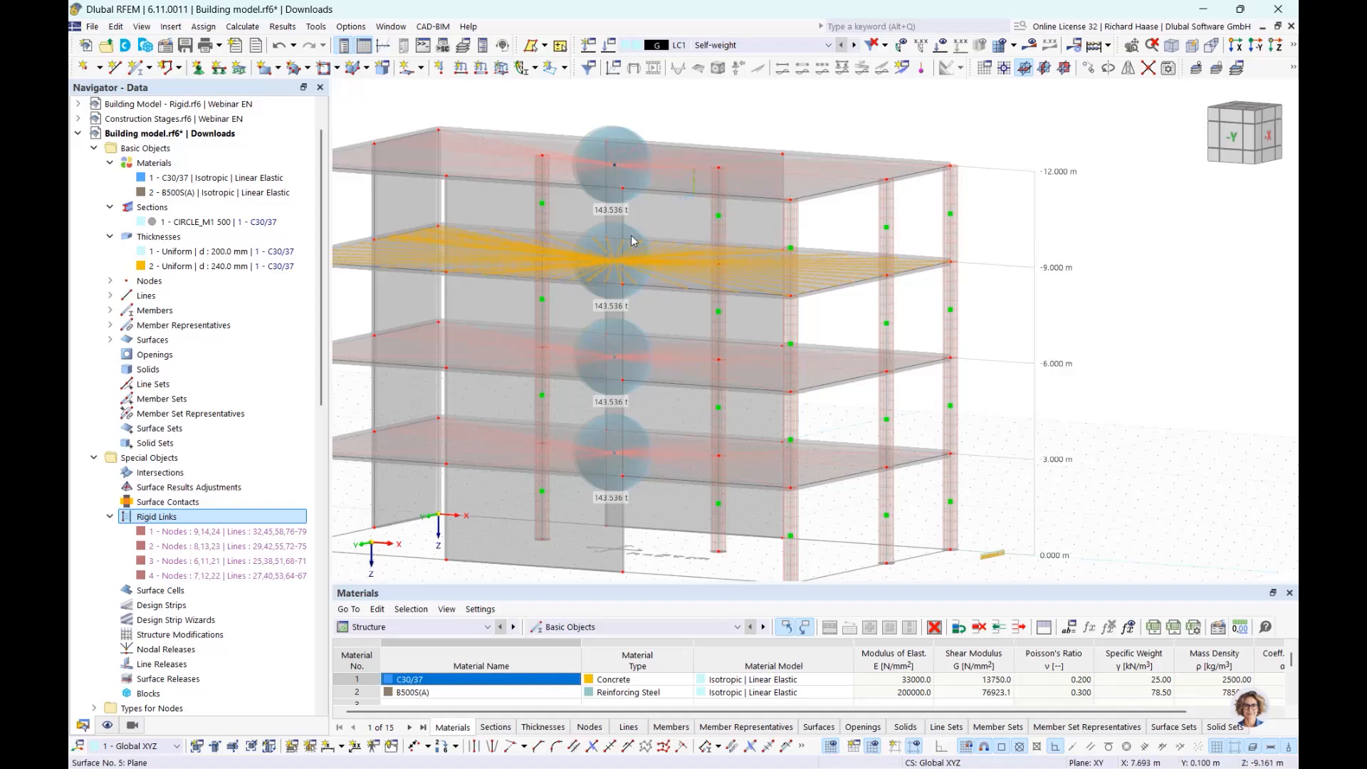
{"action": "middle_click_drag", "start_coordinate": [419, 271], "coordinate": [510, 271]}
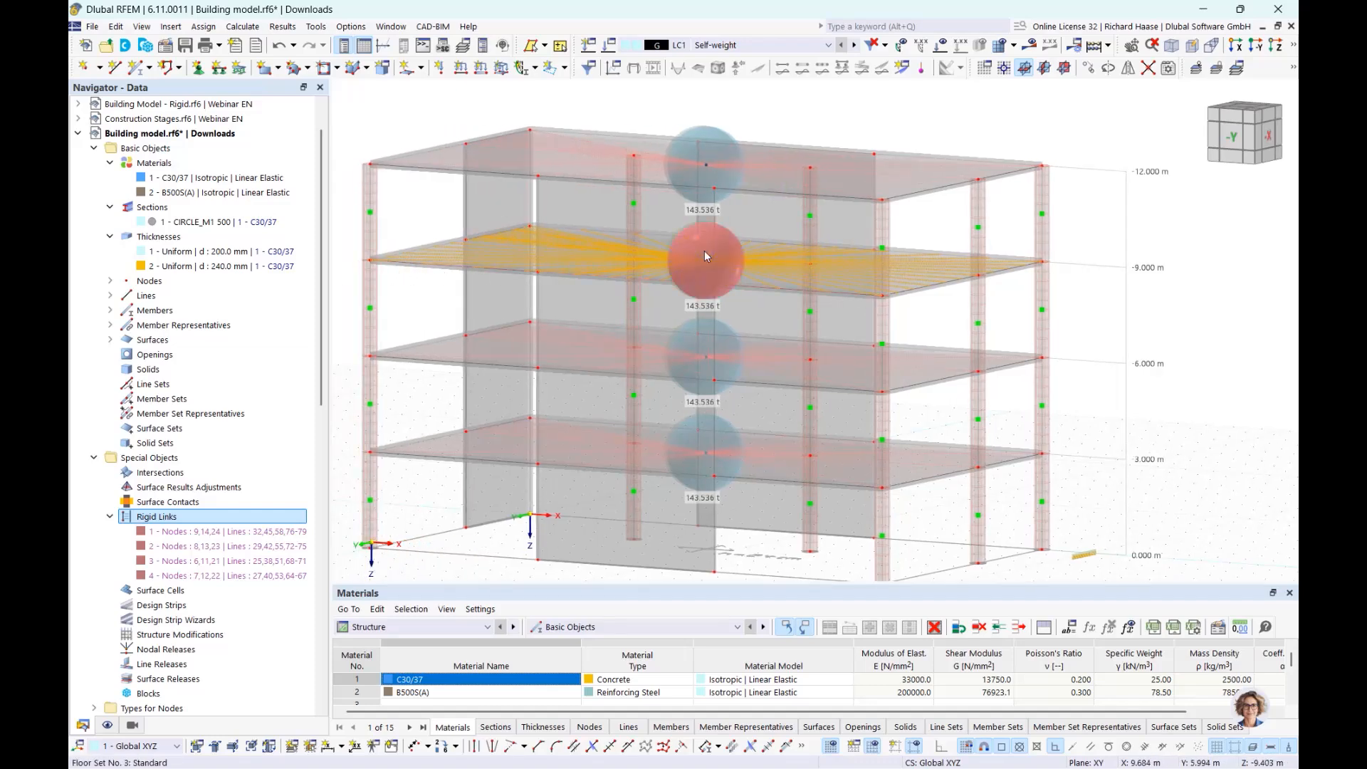
{"action": "scroll", "coordinate": [704, 252], "scroll_direction": "up", "scroll_amount": 3}
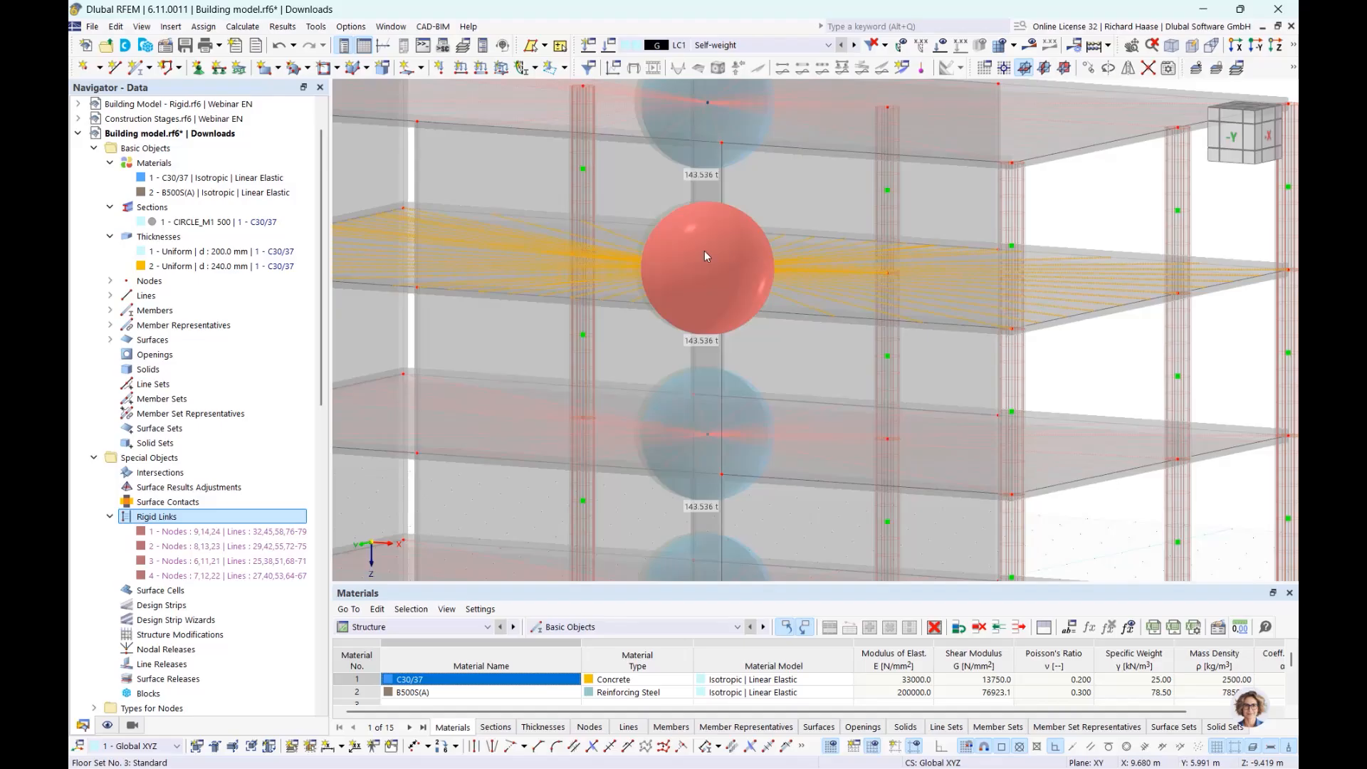
{"action": "scroll", "coordinate": [802, 275], "scroll_direction": "down", "scroll_amount": 3}
{"action": "middle_click_drag", "start_coordinate": [803, 275], "coordinate": [745, 319]}
{"action": "scroll", "coordinate": [761, 304], "scroll_direction": "down", "scroll_amount": 2}
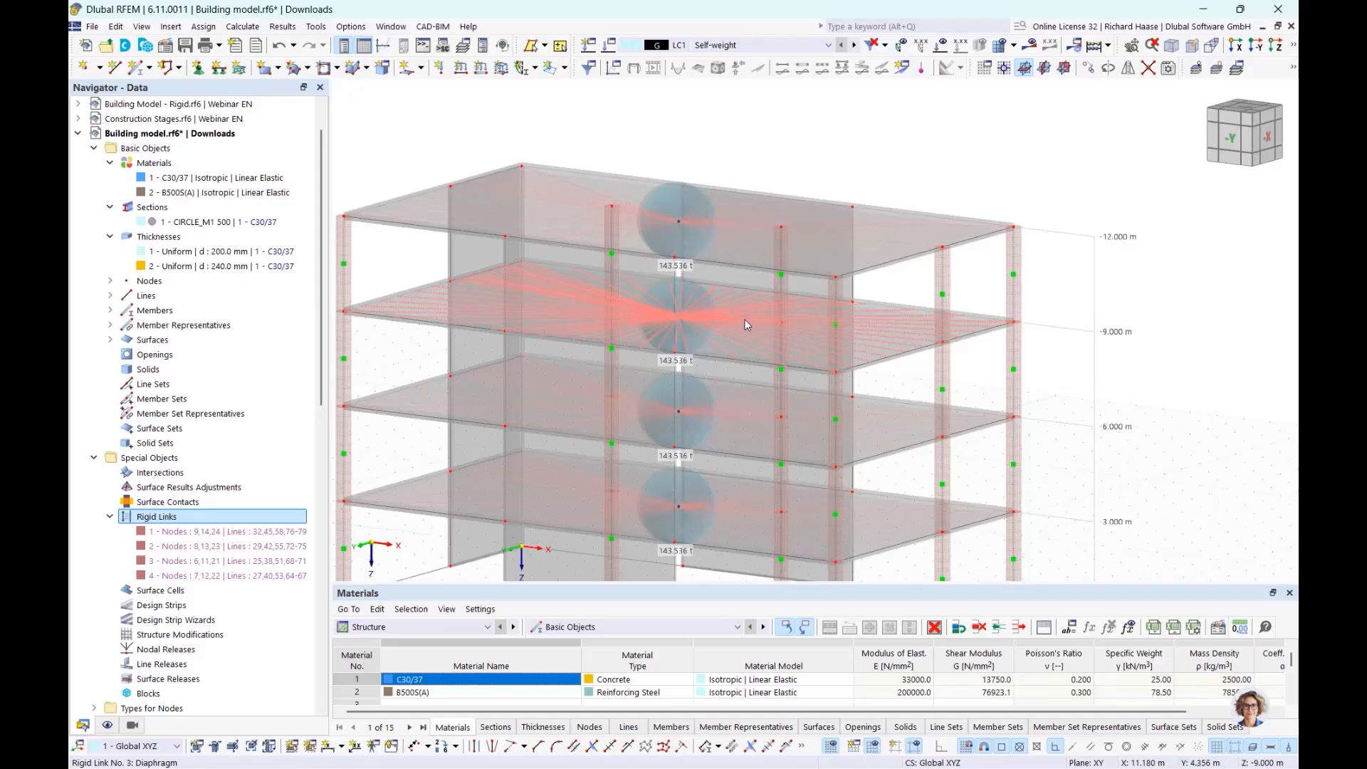
{"action": "left_click", "coordinate": [788, 297]}
{"action": "middle_click_drag", "start_coordinate": [918, 285], "coordinate": [853, 262]}
{"action": "left_click", "coordinate": [846, 265]}
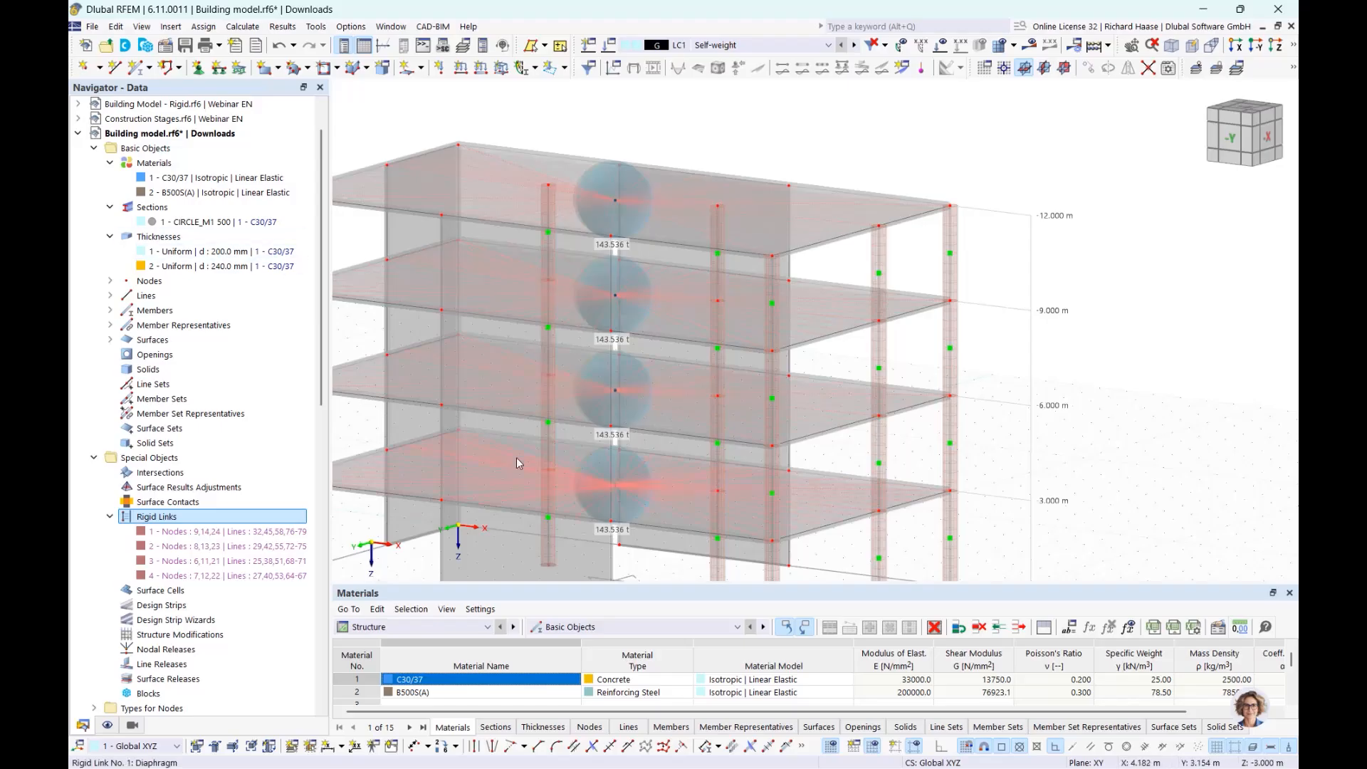
{"action": "scroll", "coordinate": [520, 456], "scroll_direction": "down", "scroll_amount": 1}
{"action": "middle_click_drag", "start_coordinate": [529, 452], "coordinate": [570, 399]}
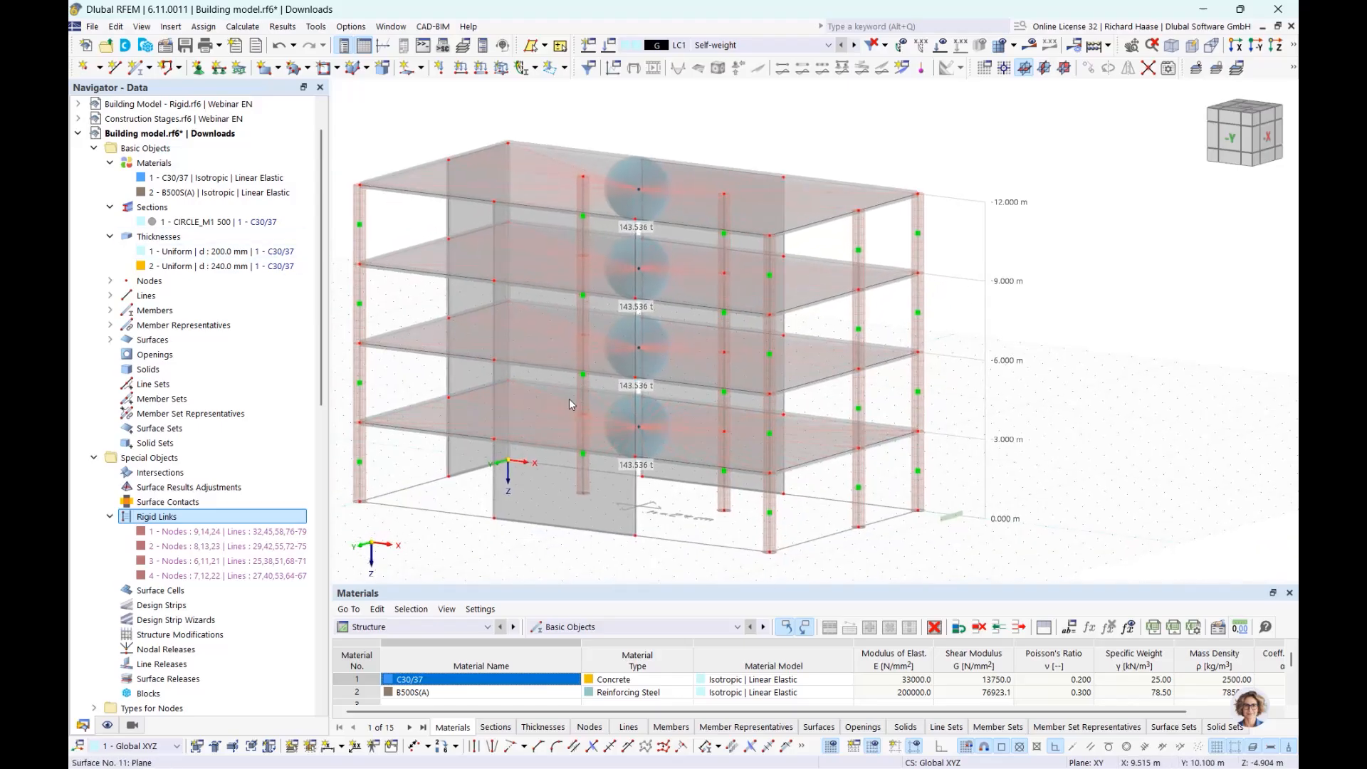
Hide the model's special objects in the display settings so the rigid links are not drawn.
{"action": "left_click", "coordinate": [106, 725]}
{"action": "scroll", "coordinate": [151, 401], "scroll_direction": "up", "scroll_amount": 4}
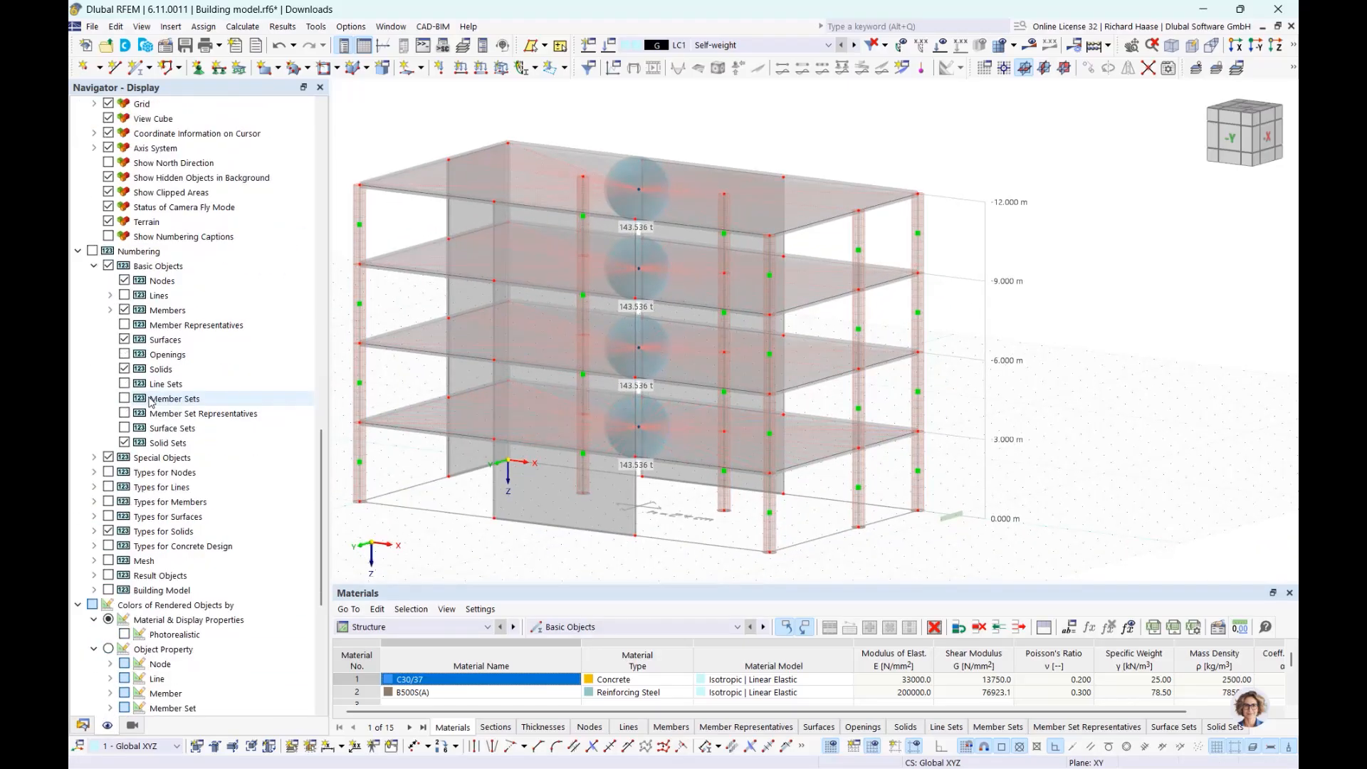
{"action": "scroll", "coordinate": [160, 423], "scroll_direction": "up", "scroll_amount": 15}
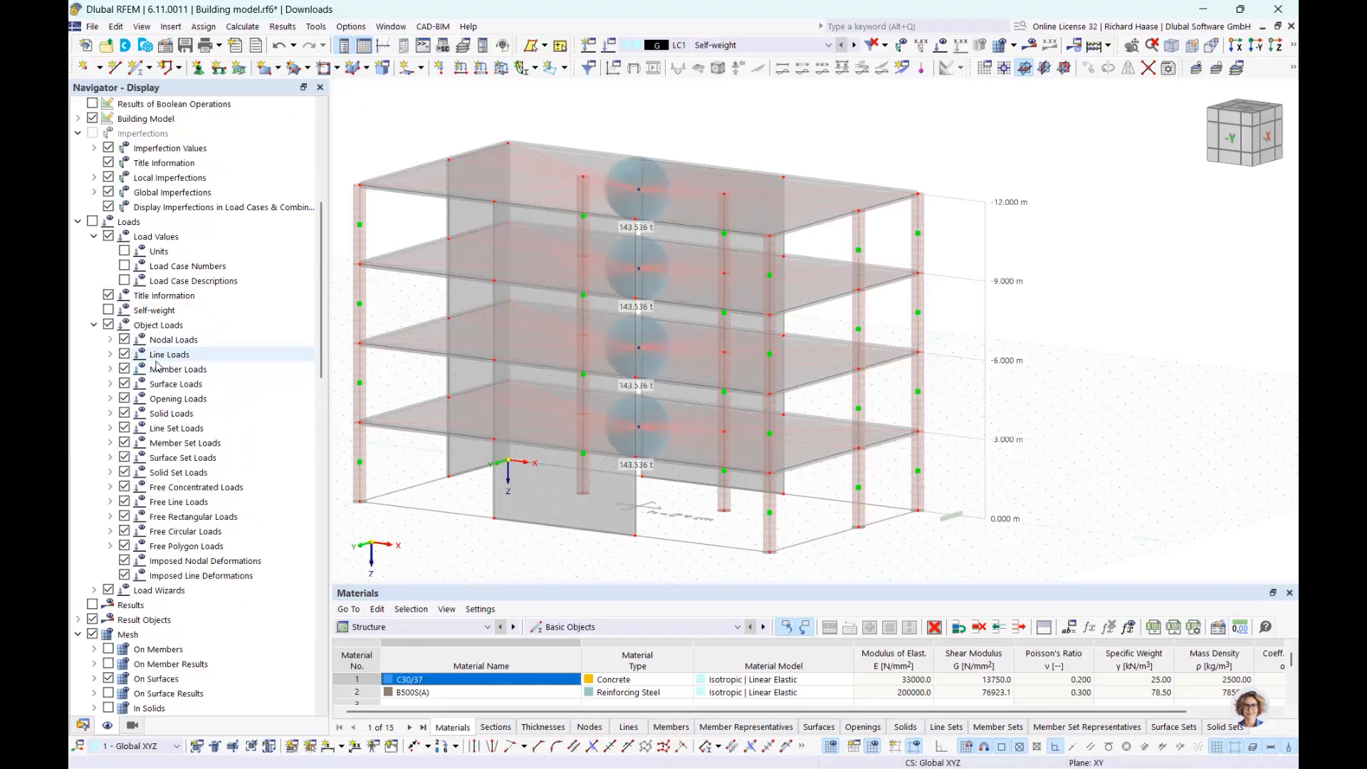
{"action": "scroll", "coordinate": [158, 365], "scroll_direction": "up", "scroll_amount": 4}
{"action": "scroll", "coordinate": [157, 364], "scroll_direction": "up", "scroll_amount": 4}
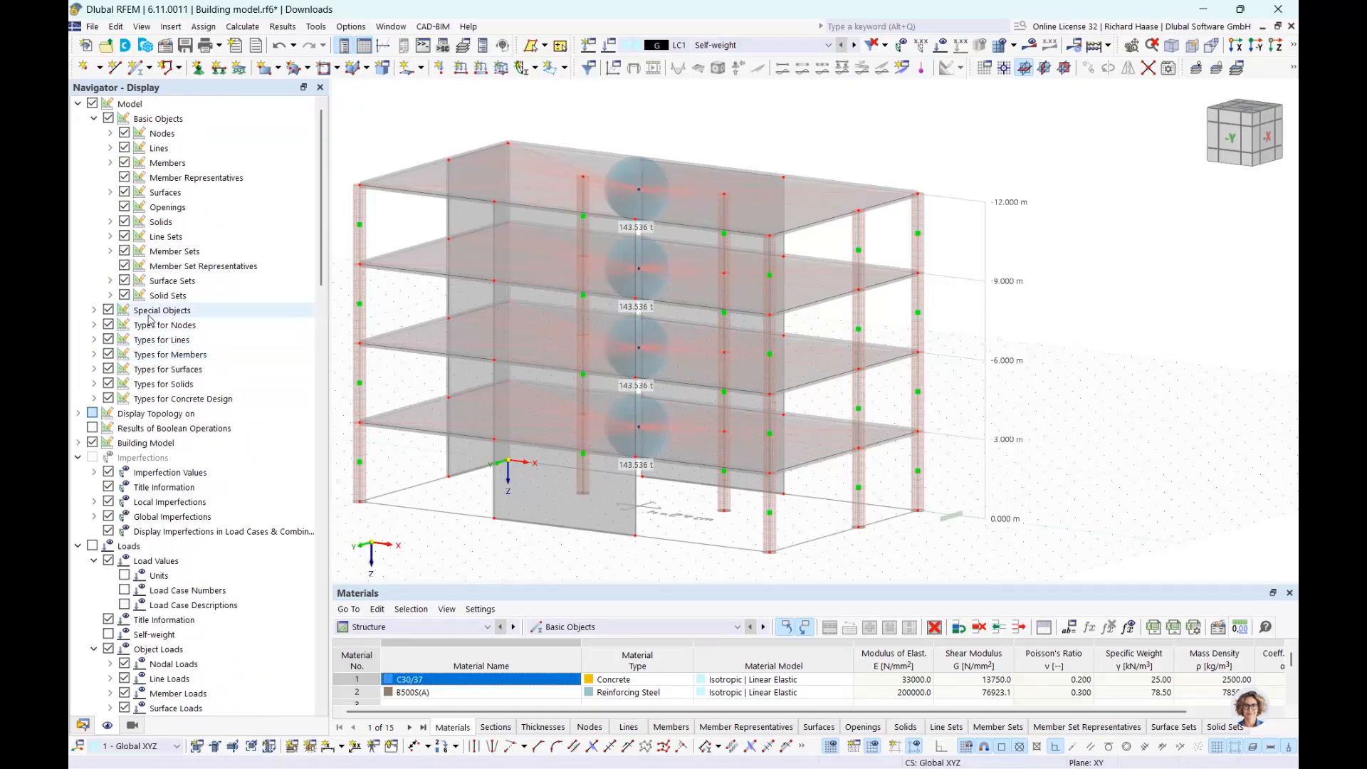
{"action": "left_click", "coordinate": [110, 312]}
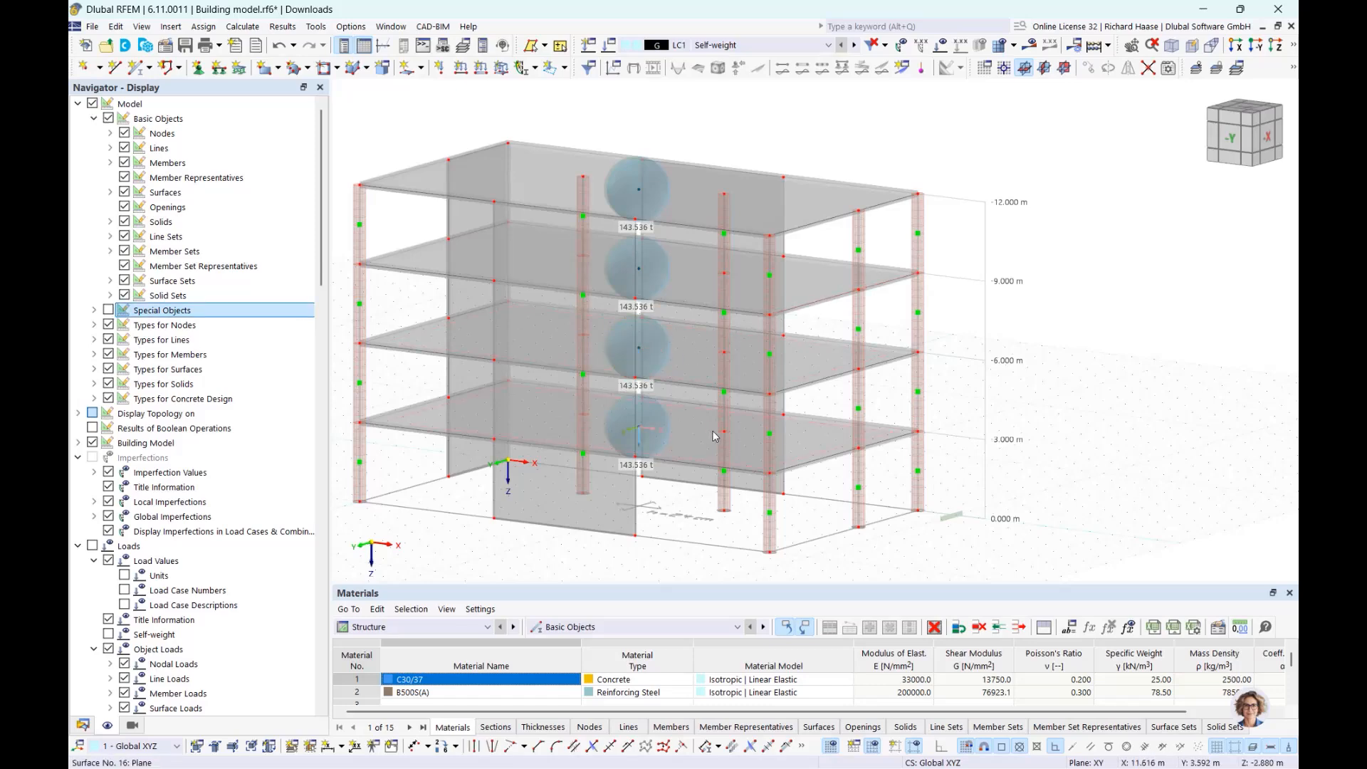
{"action": "middle_click_drag", "start_coordinate": [724, 430], "coordinate": [725, 442], "text": "ctrl"}
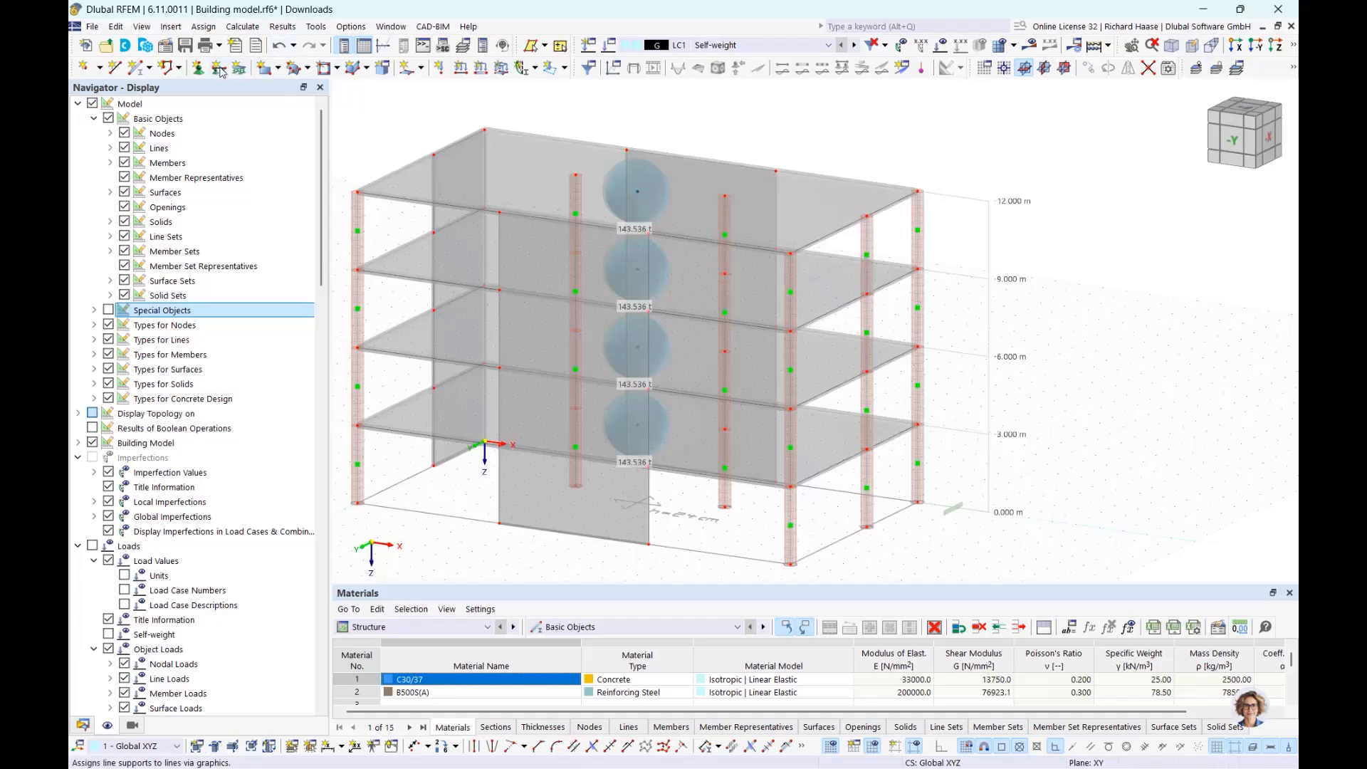
Start assigning the Fixed nodal support, picking the base nodes of the corner column at X 0.000, Y 10.000 m and both interior columns.
{"action": "left_click", "coordinate": [198, 71]}
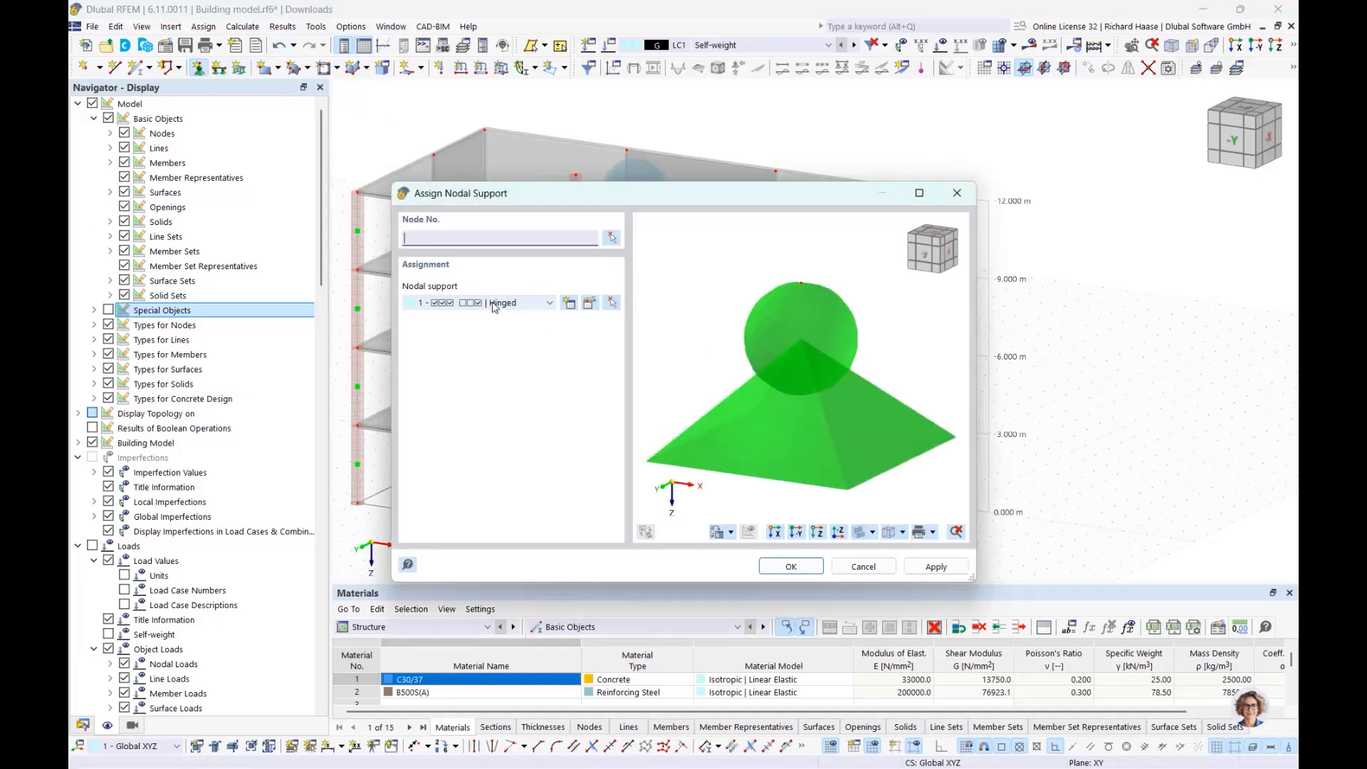
{"action": "left_click", "coordinate": [493, 304]}
{"action": "left_click", "coordinate": [485, 343]}
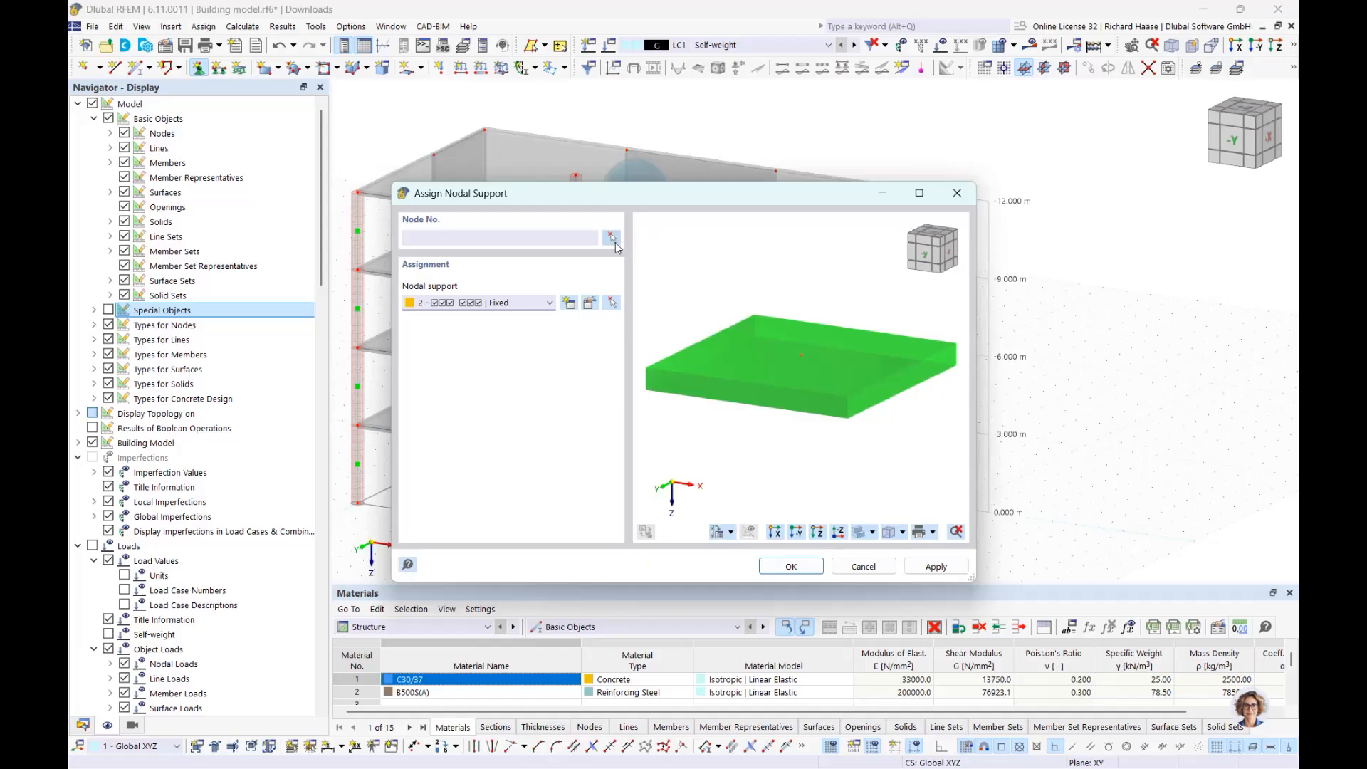
{"action": "left_click", "coordinate": [611, 238]}
{"action": "scroll", "coordinate": [513, 438], "scroll_direction": "up", "scroll_amount": 5}
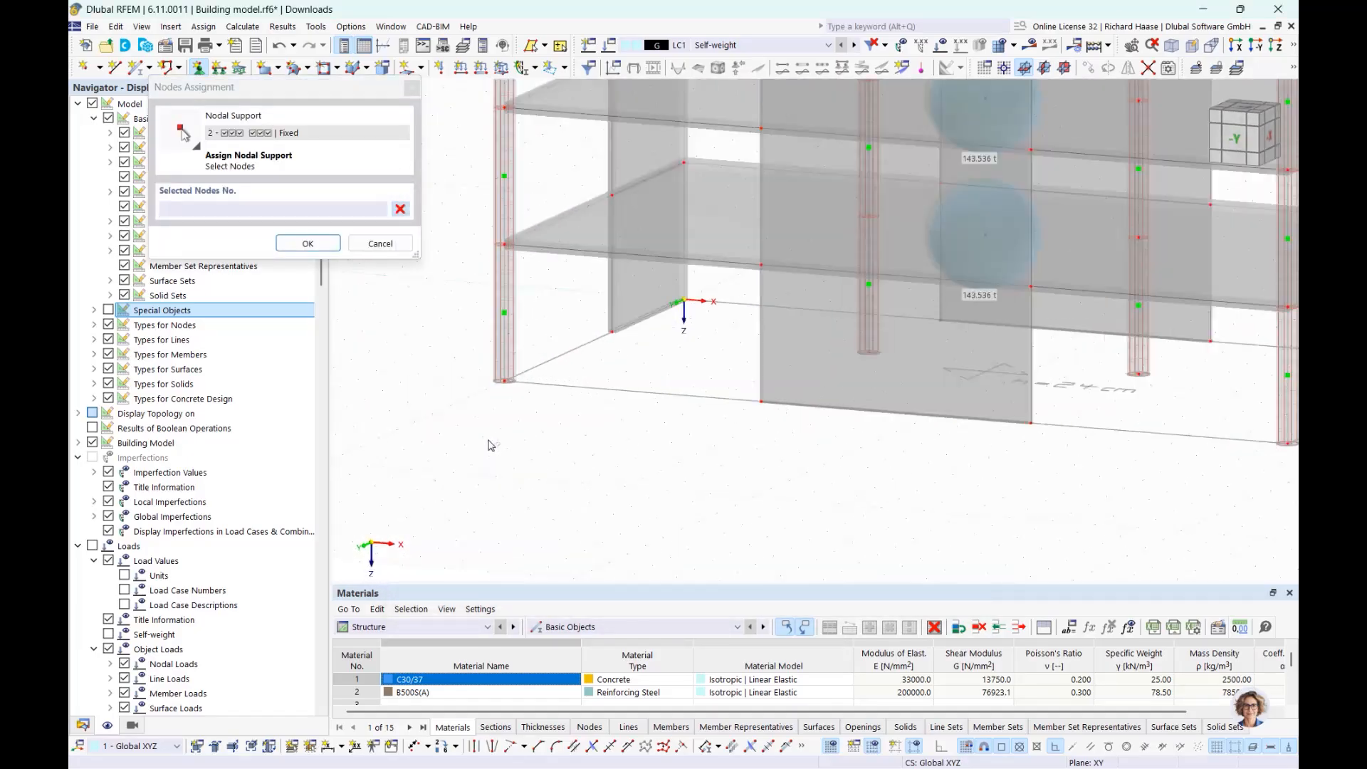
{"action": "left_click_drag", "start_coordinate": [524, 403], "coordinate": [410, 315]}
{"action": "middle_click_drag", "start_coordinate": [815, 434], "coordinate": [300, 388], "text": "ctrl"}
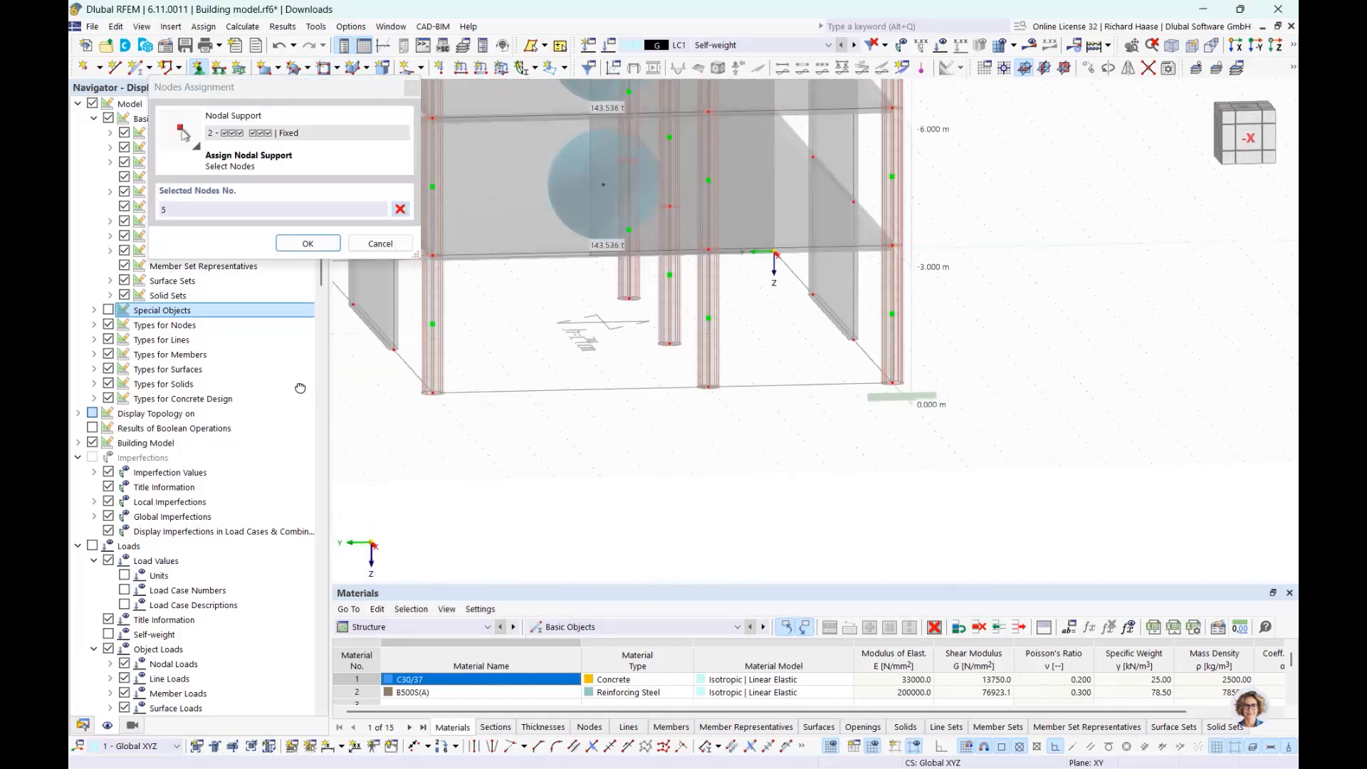
{"action": "left_click_drag", "start_coordinate": [634, 324], "coordinate": [602, 288]}
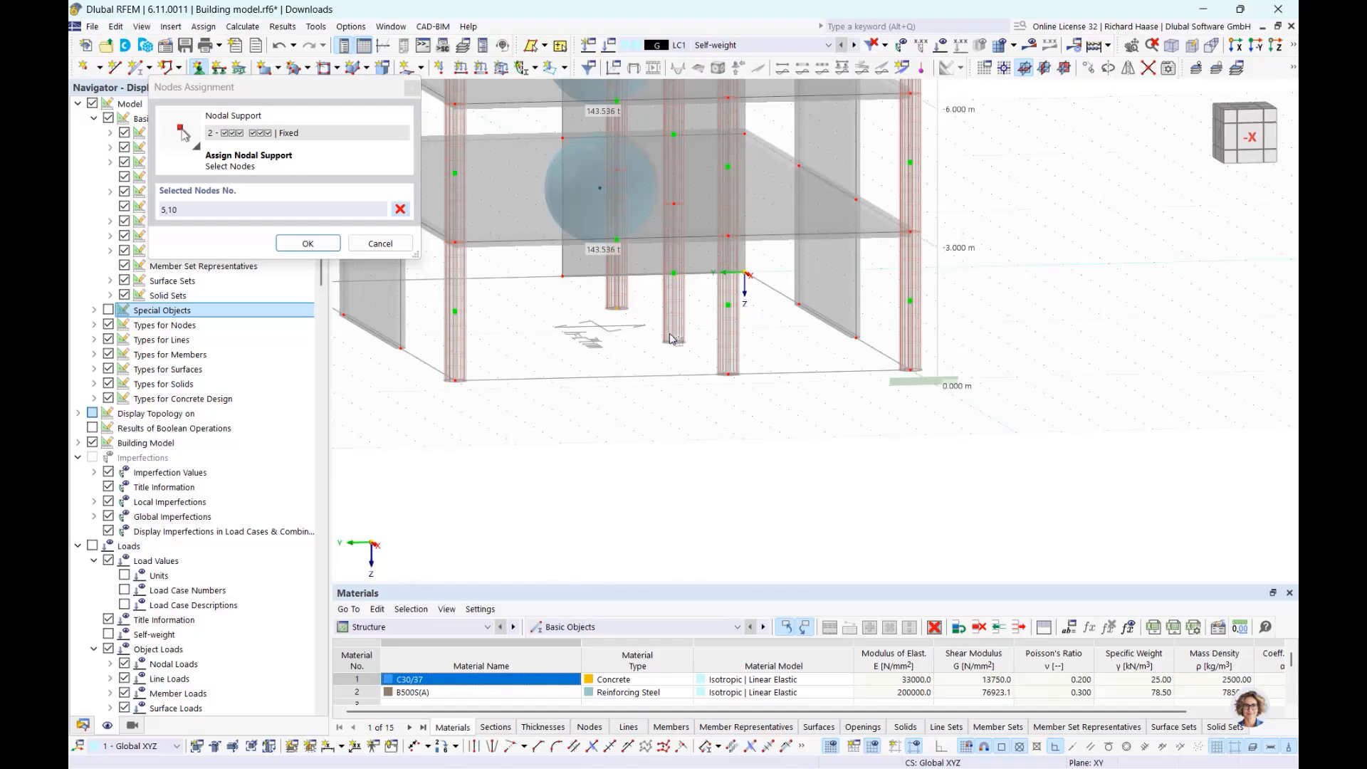
{"action": "left_click_drag", "start_coordinate": [685, 350], "coordinate": [653, 322]}
Add the base nodes of the three columns along the X 18.300 m edge and assign the Fixed support to all picked nodes.
{"action": "middle_click_drag", "start_coordinate": [747, 375], "coordinate": [914, 376], "text": "ctrl"}
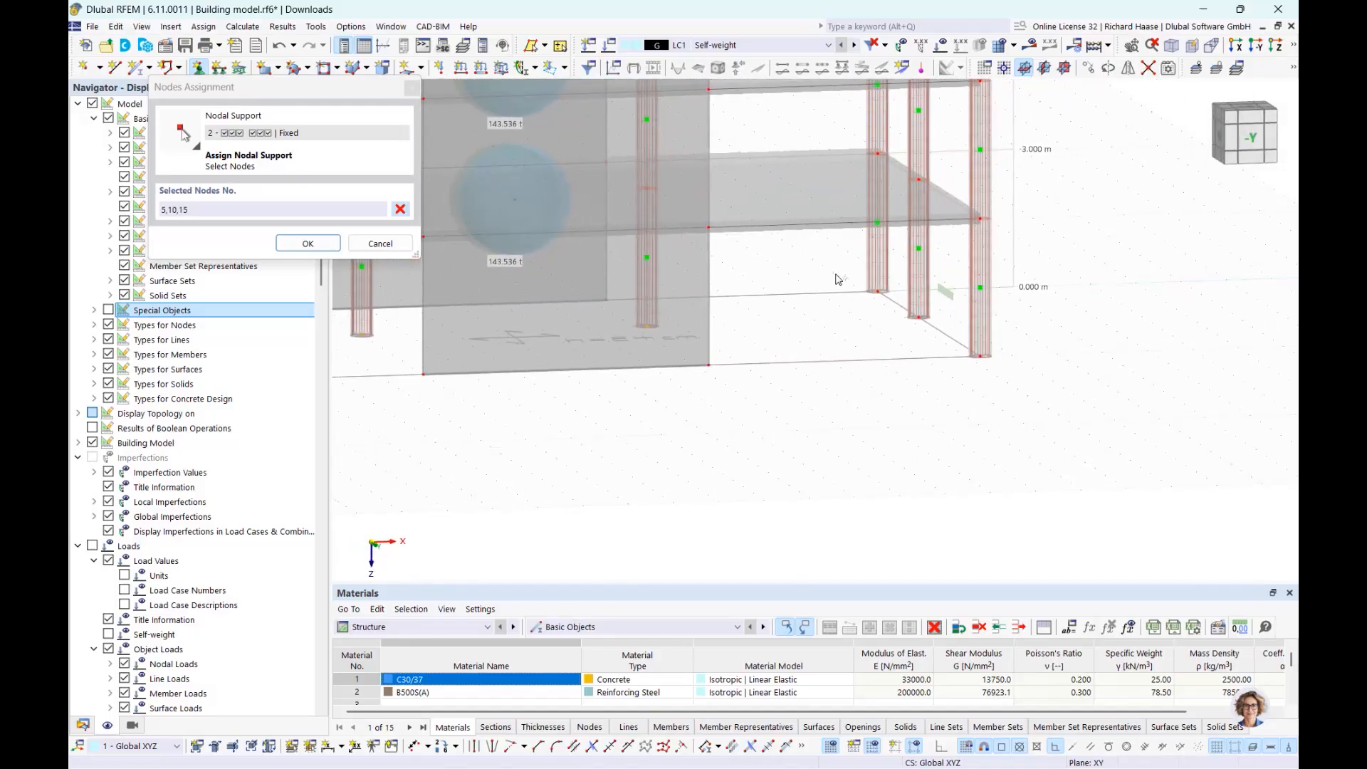
{"action": "left_click_drag", "start_coordinate": [837, 279], "coordinate": [1075, 398]}
{"action": "left_click", "coordinate": [308, 243]}
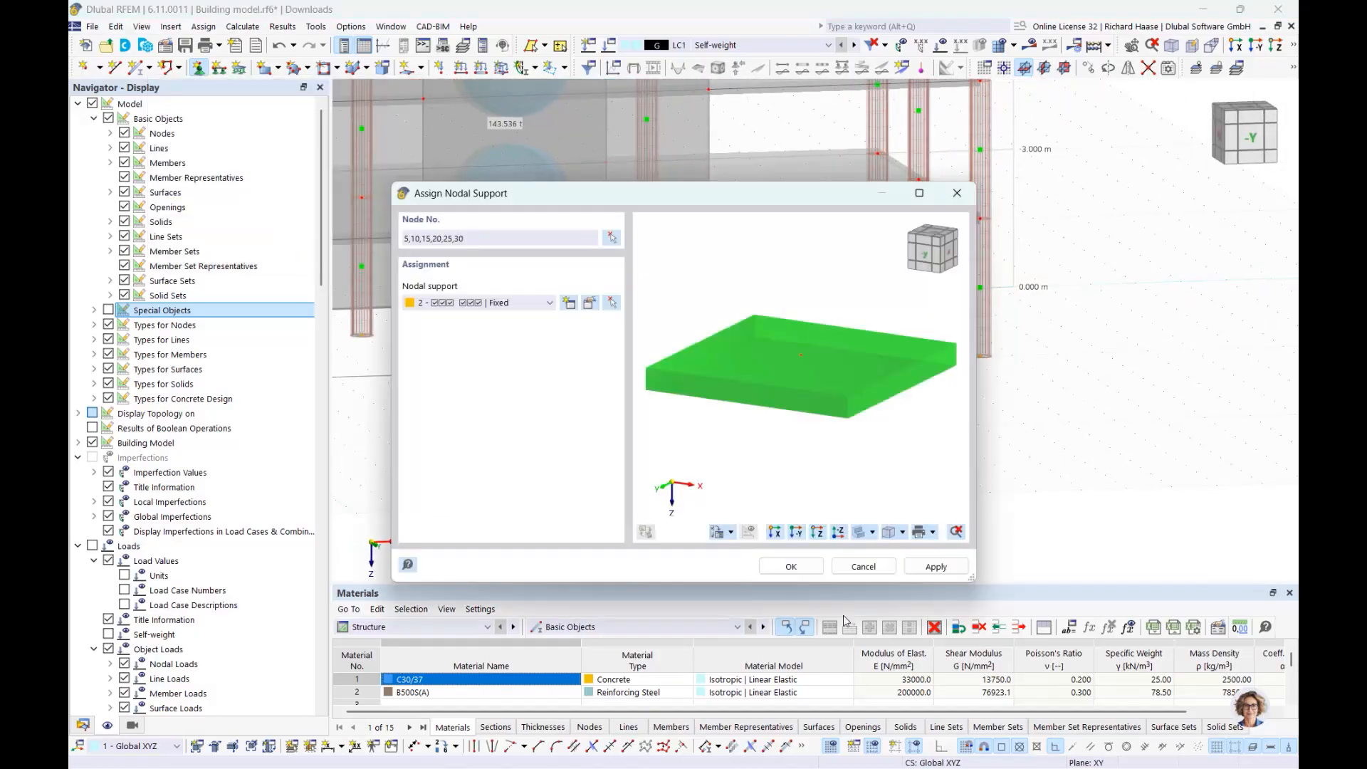
{"action": "left_click", "coordinate": [791, 567]}
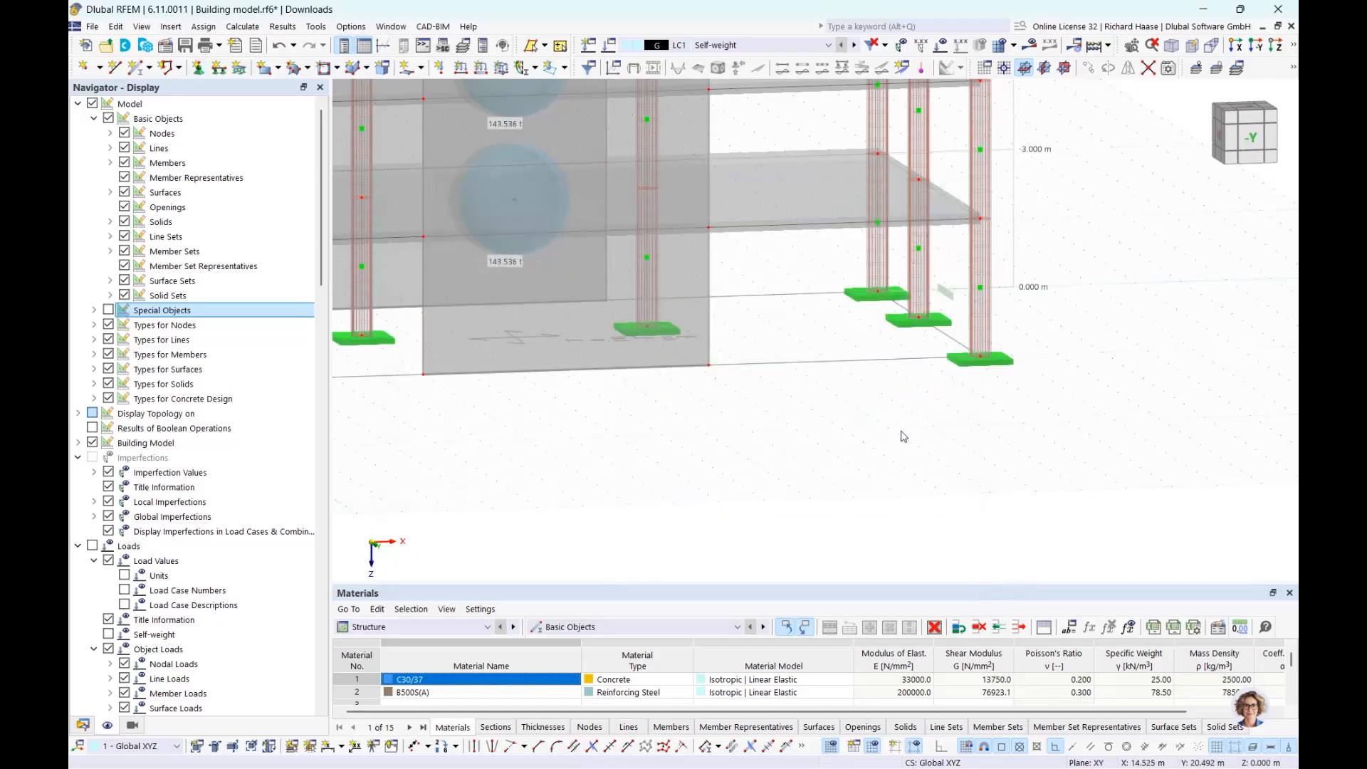
Start assigning the Rigid line support, picking the base lines of the front wall and of the wall along the X 0.000 edge.
{"action": "scroll", "coordinate": [904, 437], "scroll_direction": "down", "scroll_amount": 3}
{"action": "middle_click_drag", "start_coordinate": [861, 439], "coordinate": [702, 472], "text": "ctrl"}
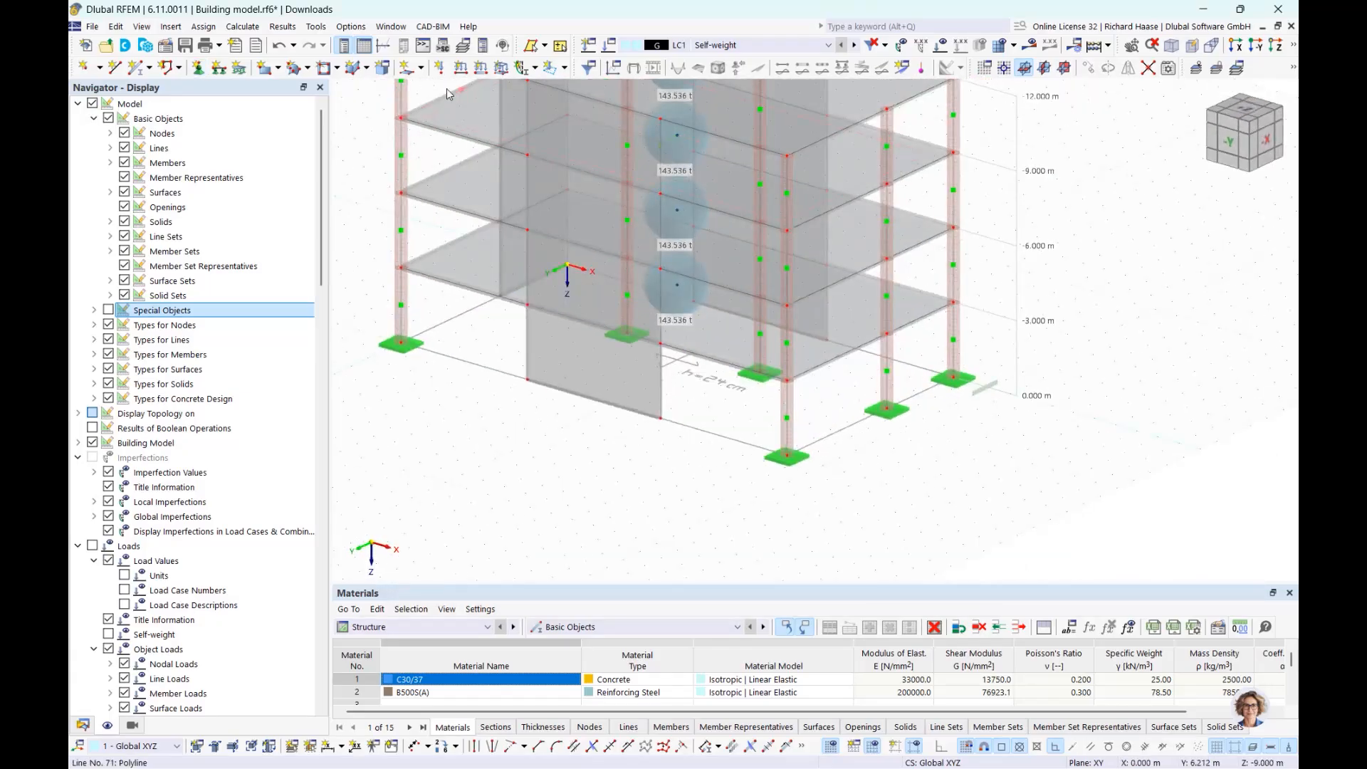
{"action": "left_click", "coordinate": [219, 67]}
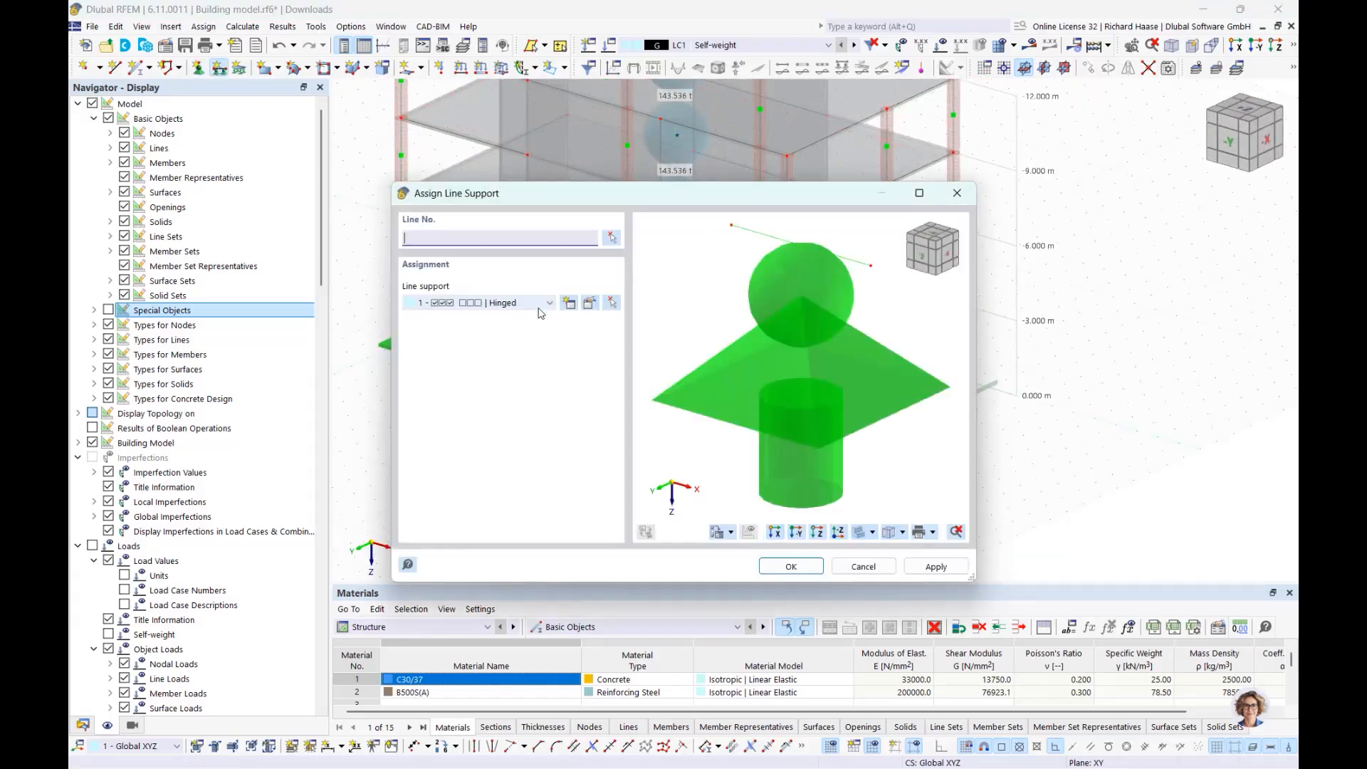
{"action": "left_click", "coordinate": [541, 304]}
{"action": "left_click", "coordinate": [499, 342]}
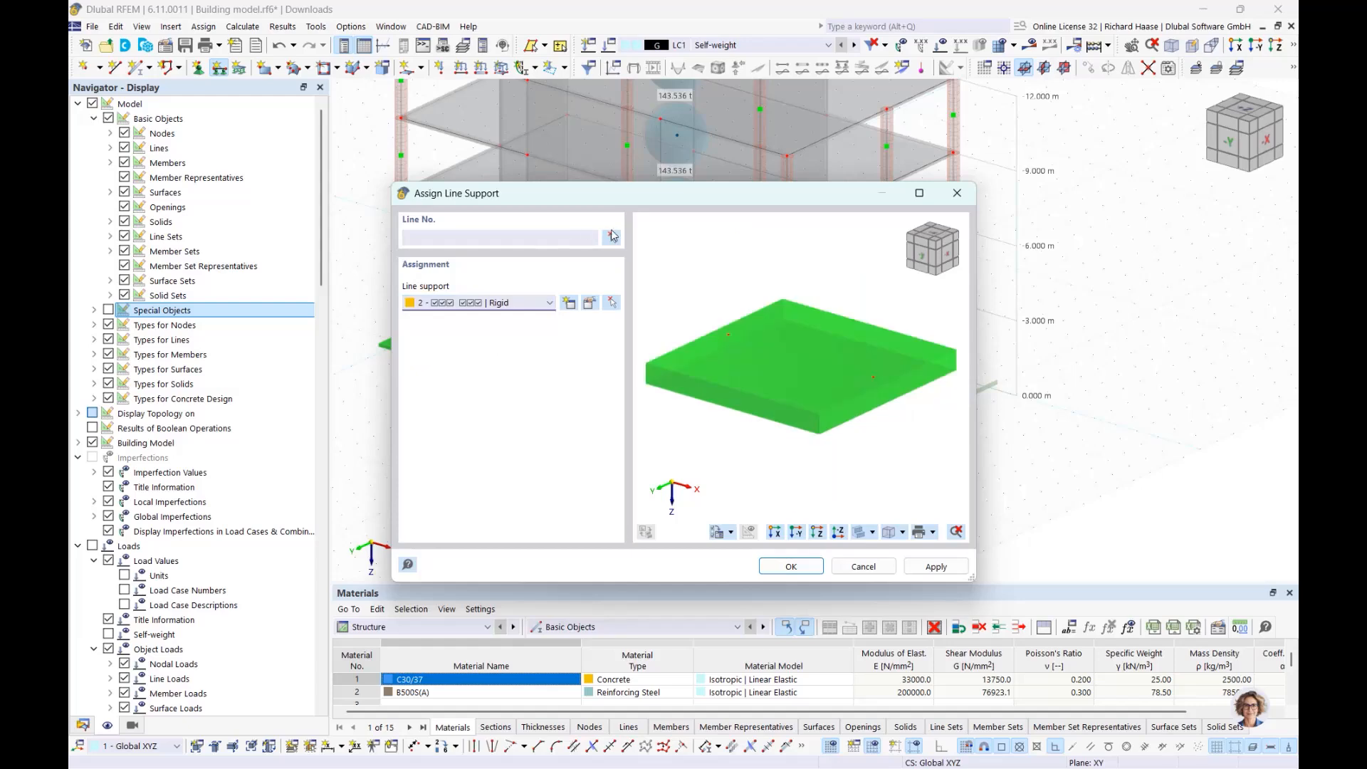
{"action": "left_click", "coordinate": [610, 237]}
{"action": "left_click", "coordinate": [564, 372]}
{"action": "middle_click_drag", "start_coordinate": [564, 371], "coordinate": [499, 333], "text": "ctrl"}
{"action": "left_click", "coordinate": [491, 325]}
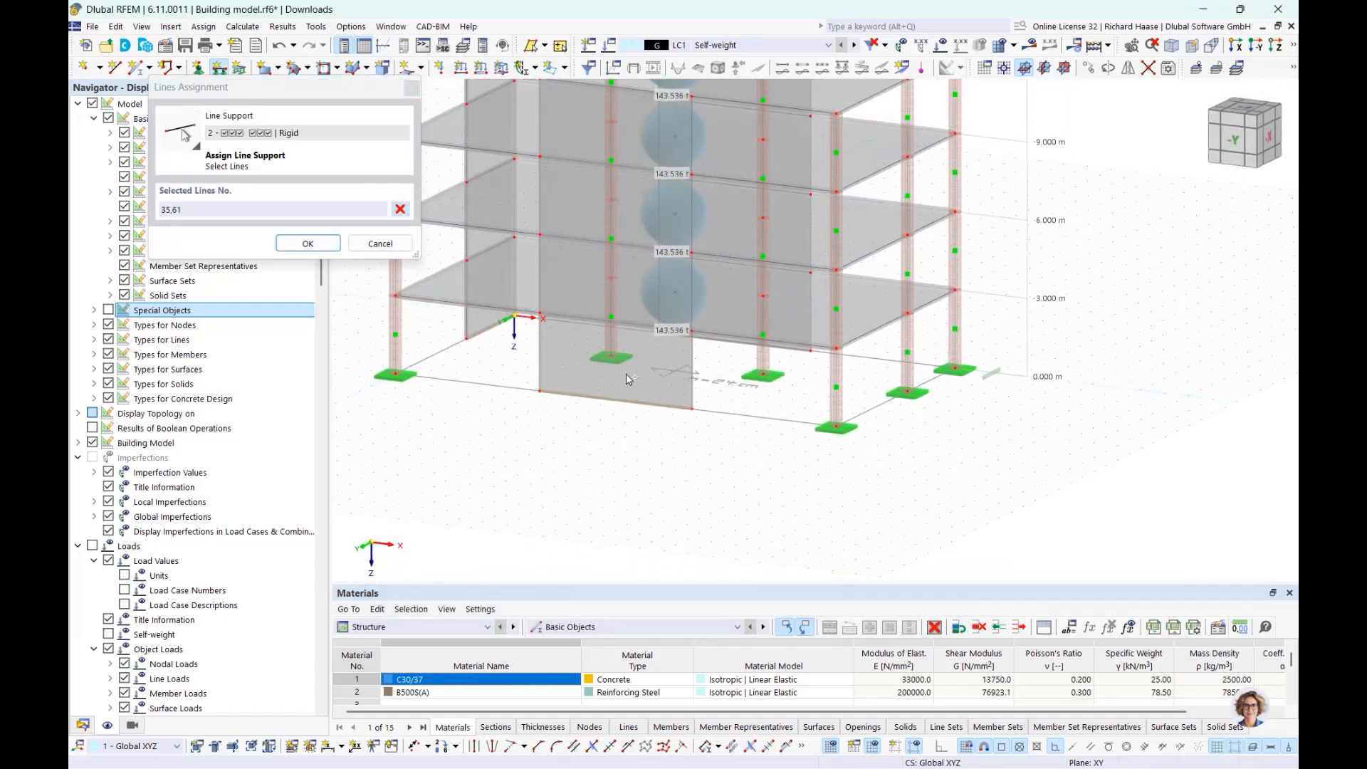
Add the rear wall's base line and assign the Rigid line support to all three picked lines.
{"action": "middle_click_drag", "start_coordinate": [807, 398], "coordinate": [673, 350]}
{"action": "middle_click_drag", "start_coordinate": [674, 350], "coordinate": [680, 340], "text": "ctrl"}
{"action": "left_click", "coordinate": [597, 328]}
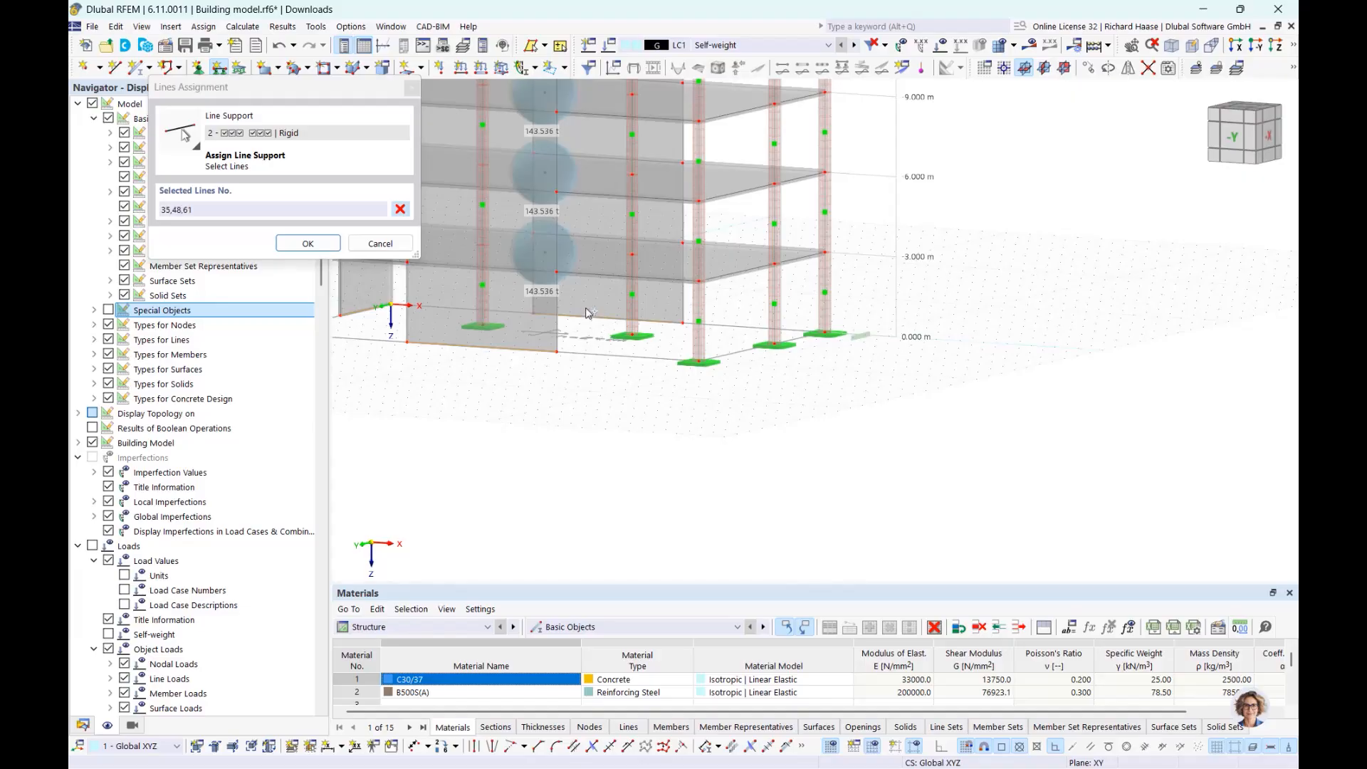
{"action": "left_click", "coordinate": [307, 243]}
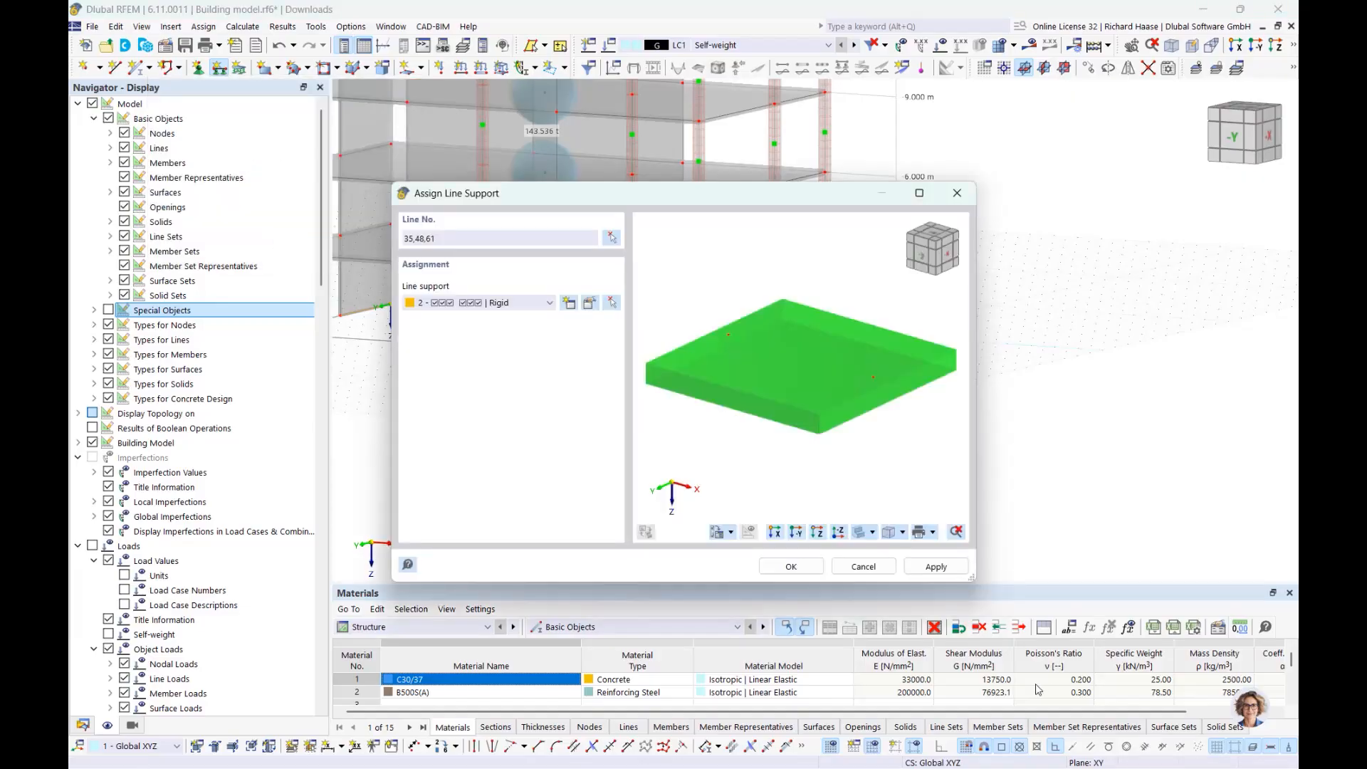
{"action": "left_click", "coordinate": [791, 567]}
{"action": "middle_click_drag", "start_coordinate": [751, 342], "coordinate": [870, 504]}
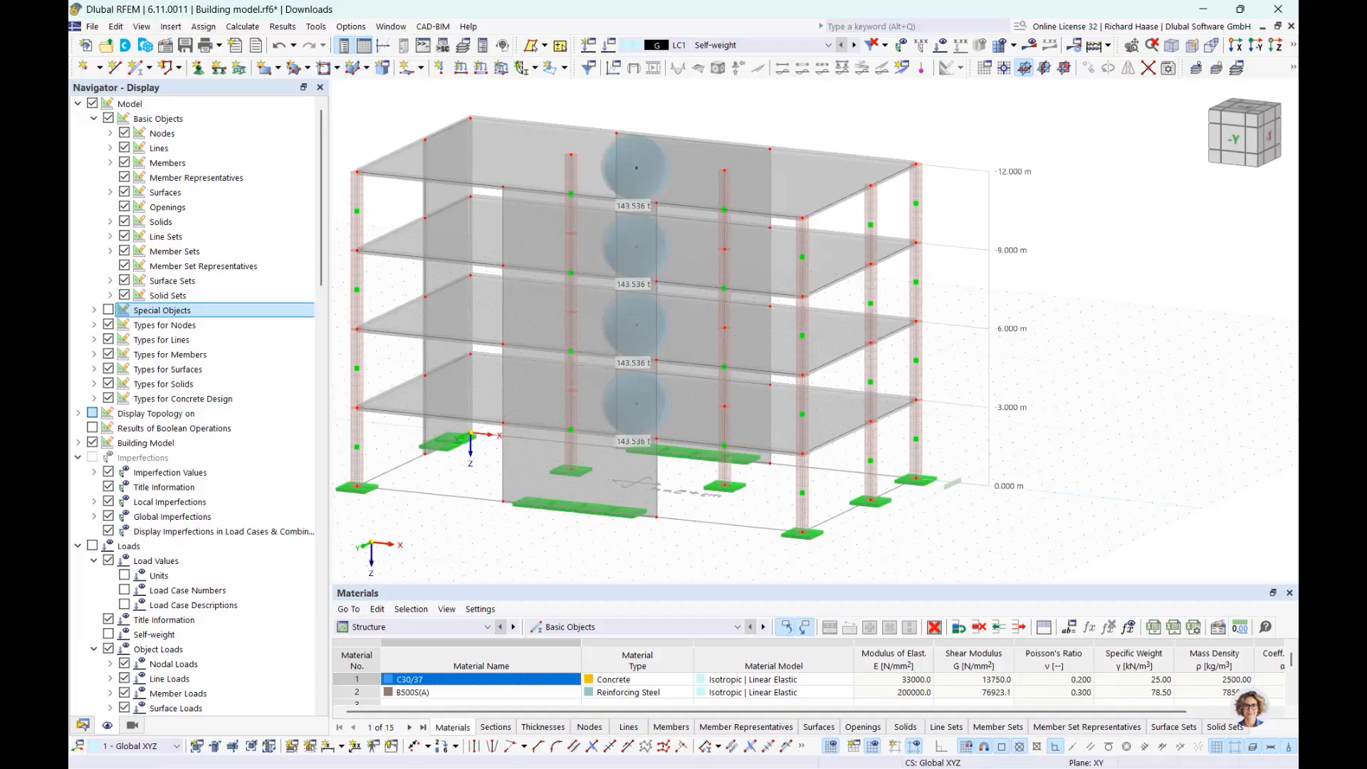
Create a new load case named Live Loads in the action category Imposed loads - category A: domestic, residential areas.
{"action": "left_click", "coordinate": [84, 726]}
{"action": "scroll", "coordinate": [121, 501], "scroll_direction": "down", "scroll_amount": 5}
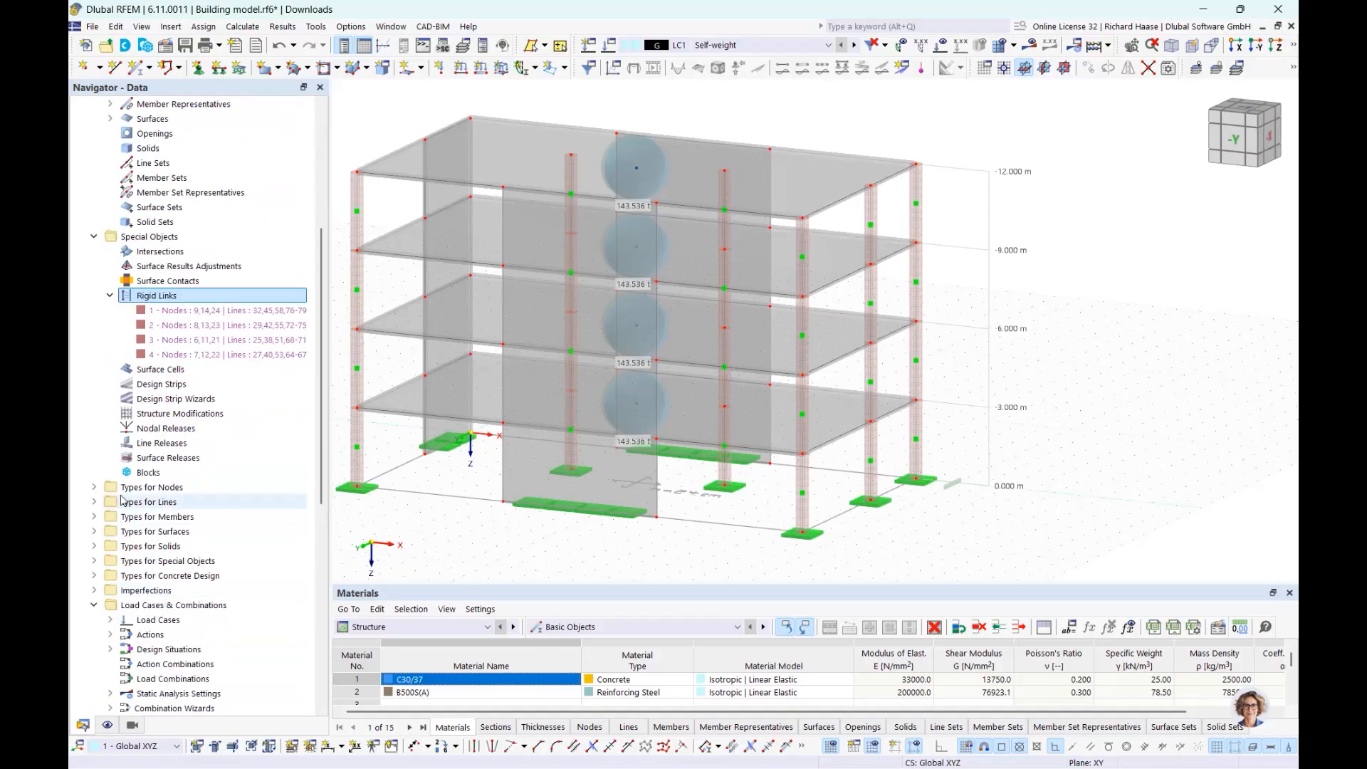
{"action": "right_click", "coordinate": [139, 623]}
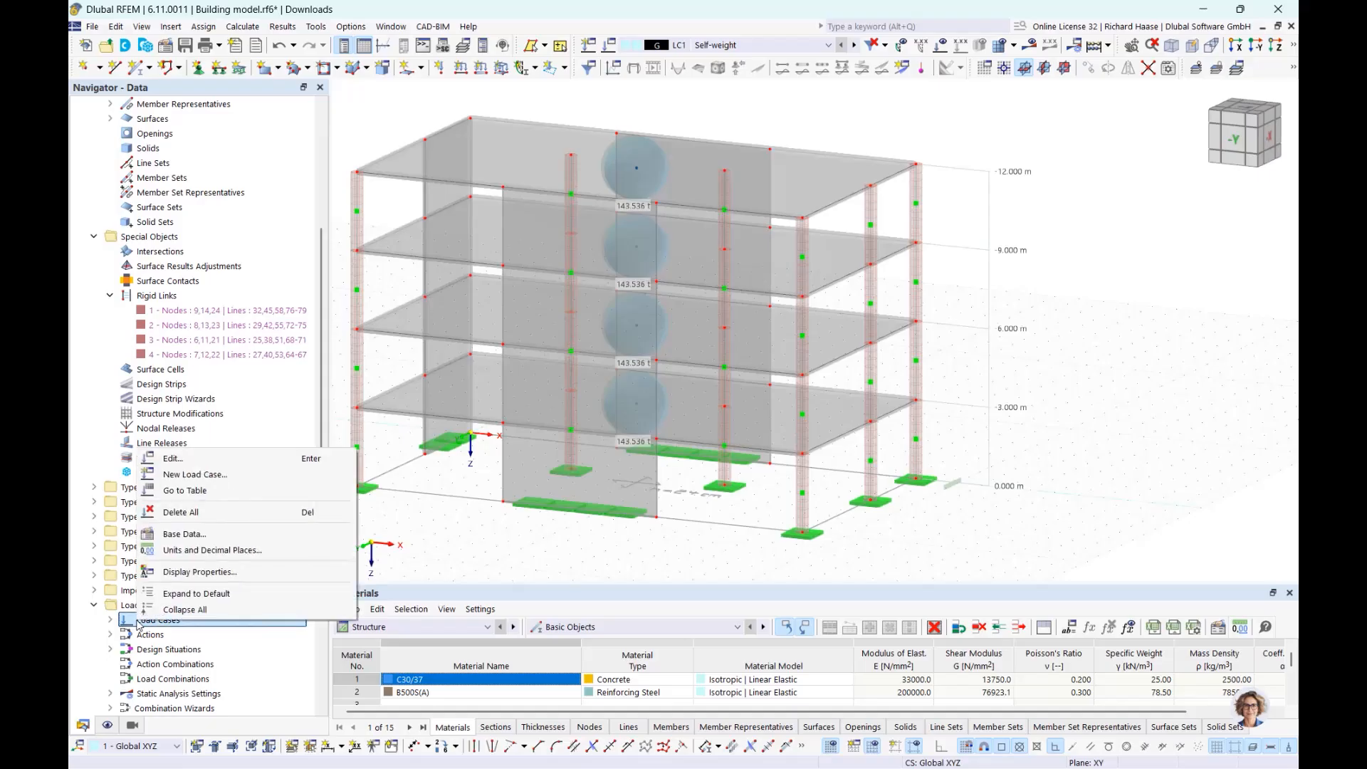
{"action": "left_click", "coordinate": [198, 461]}
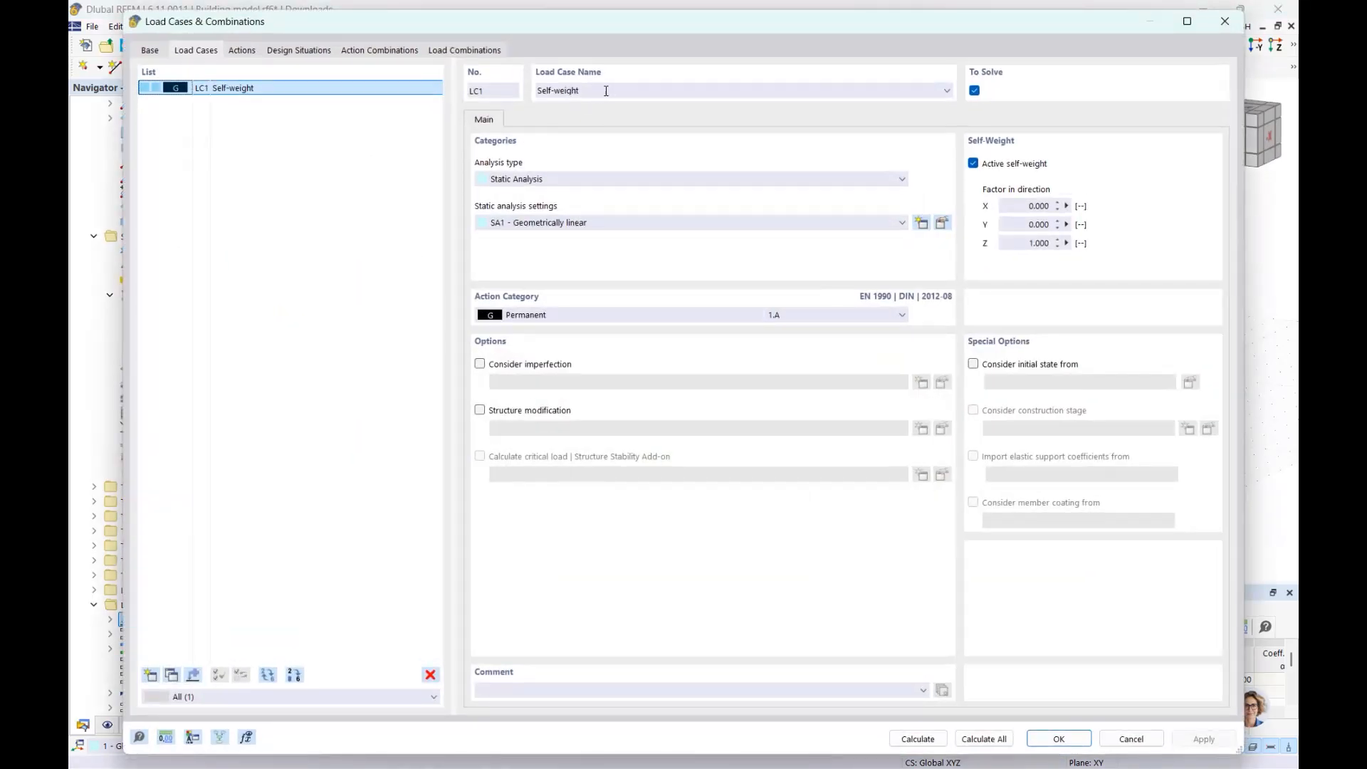
{"action": "left_click", "coordinate": [150, 675]}
{"action": "left_click", "coordinate": [555, 315]}
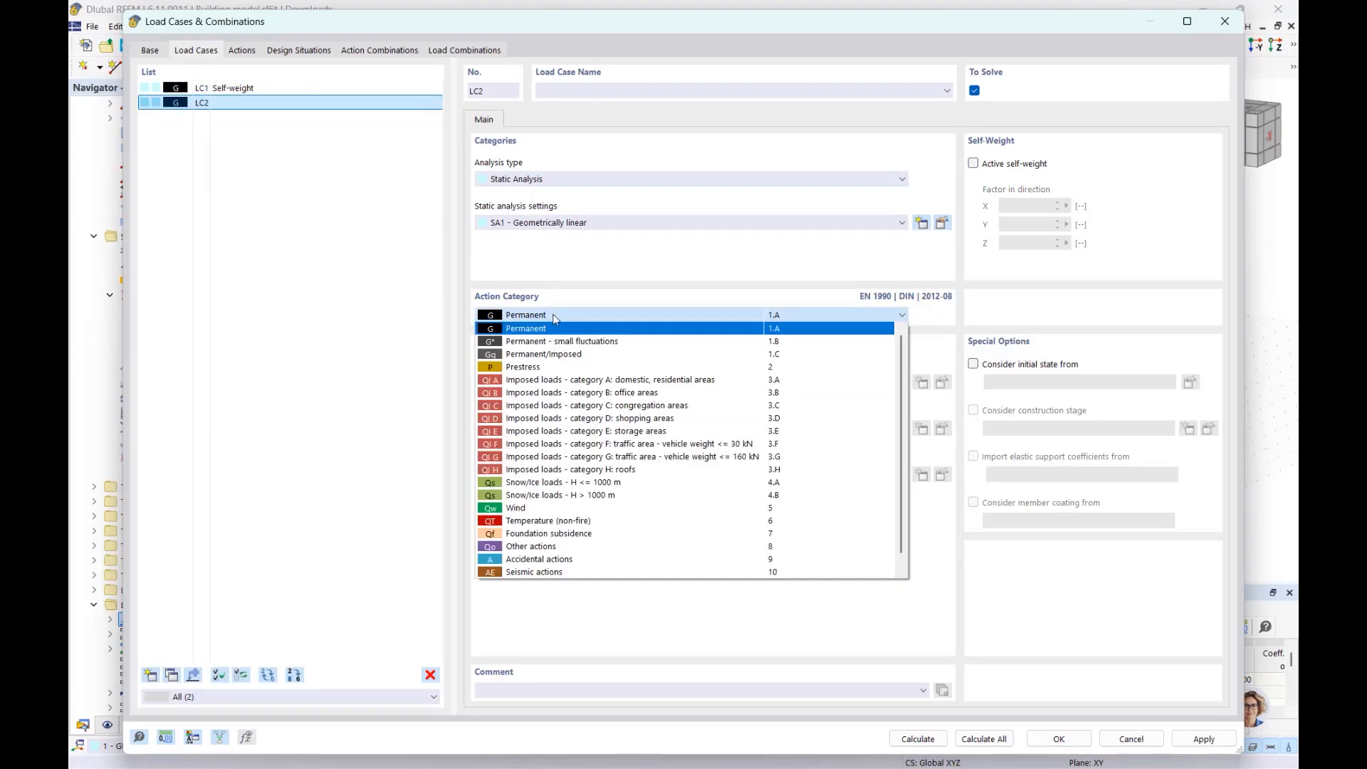
{"action": "left_click", "coordinate": [555, 367]}
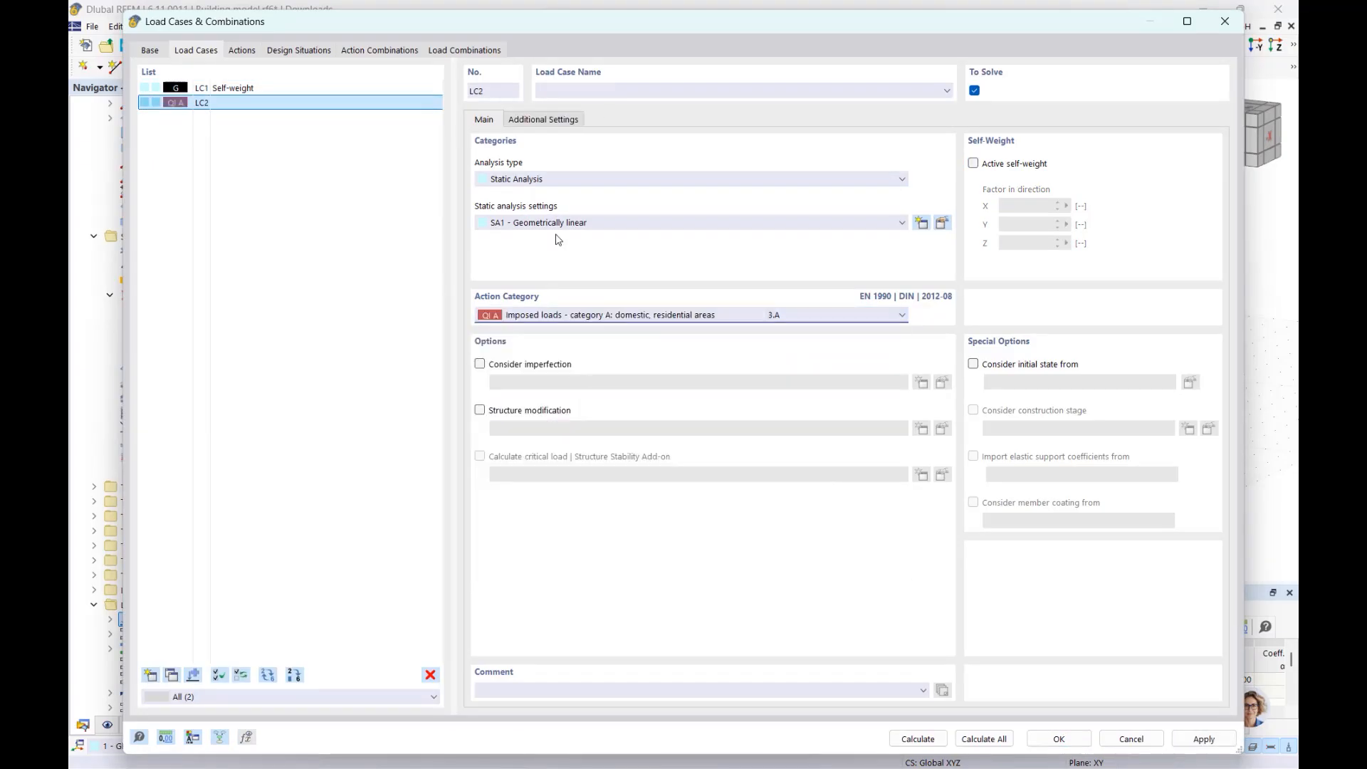
{"action": "left_click", "coordinate": [568, 91]}
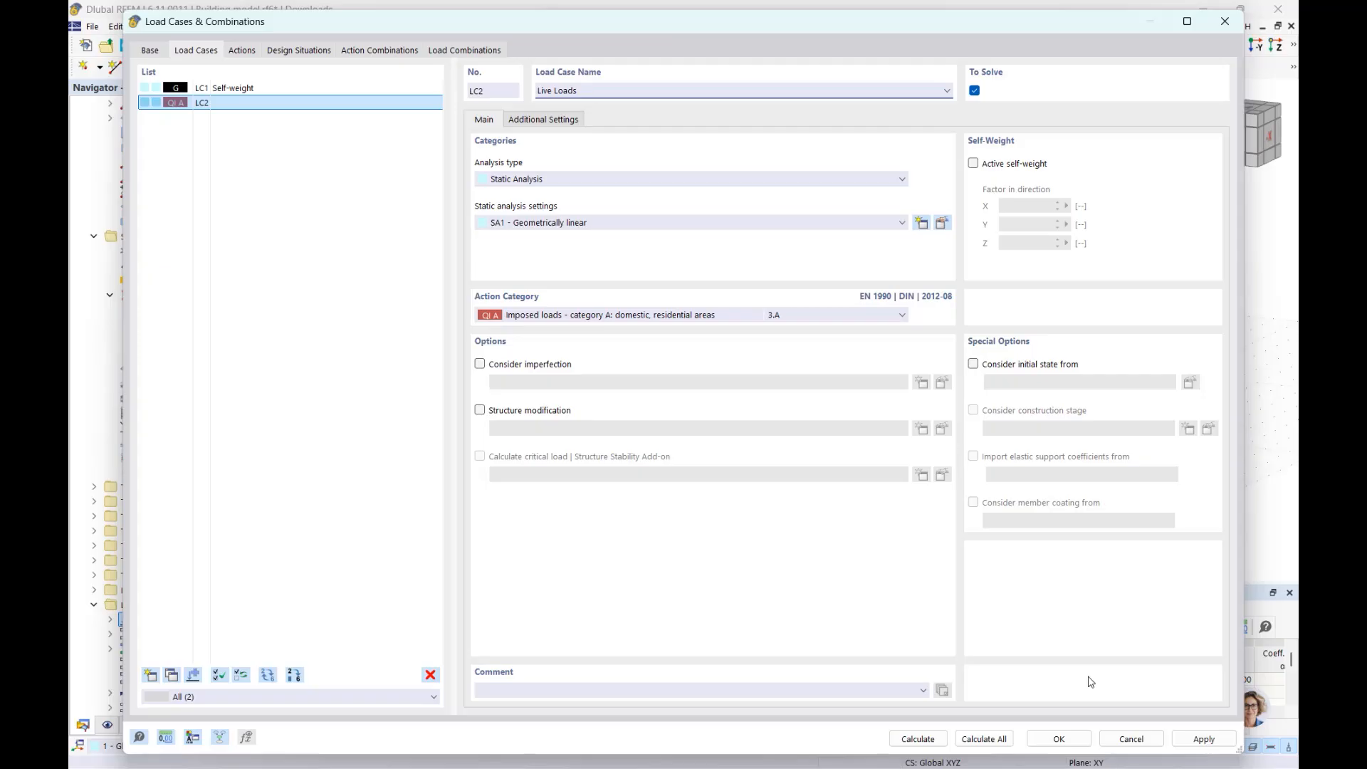
{"action": "left_click", "coordinate": [1074, 740]}
Start a new uniform surface load in LC1 Self-weight with a load magnitude of 2 kN/m².
{"action": "scroll", "coordinate": [140, 618], "scroll_direction": "down", "scroll_amount": 3}
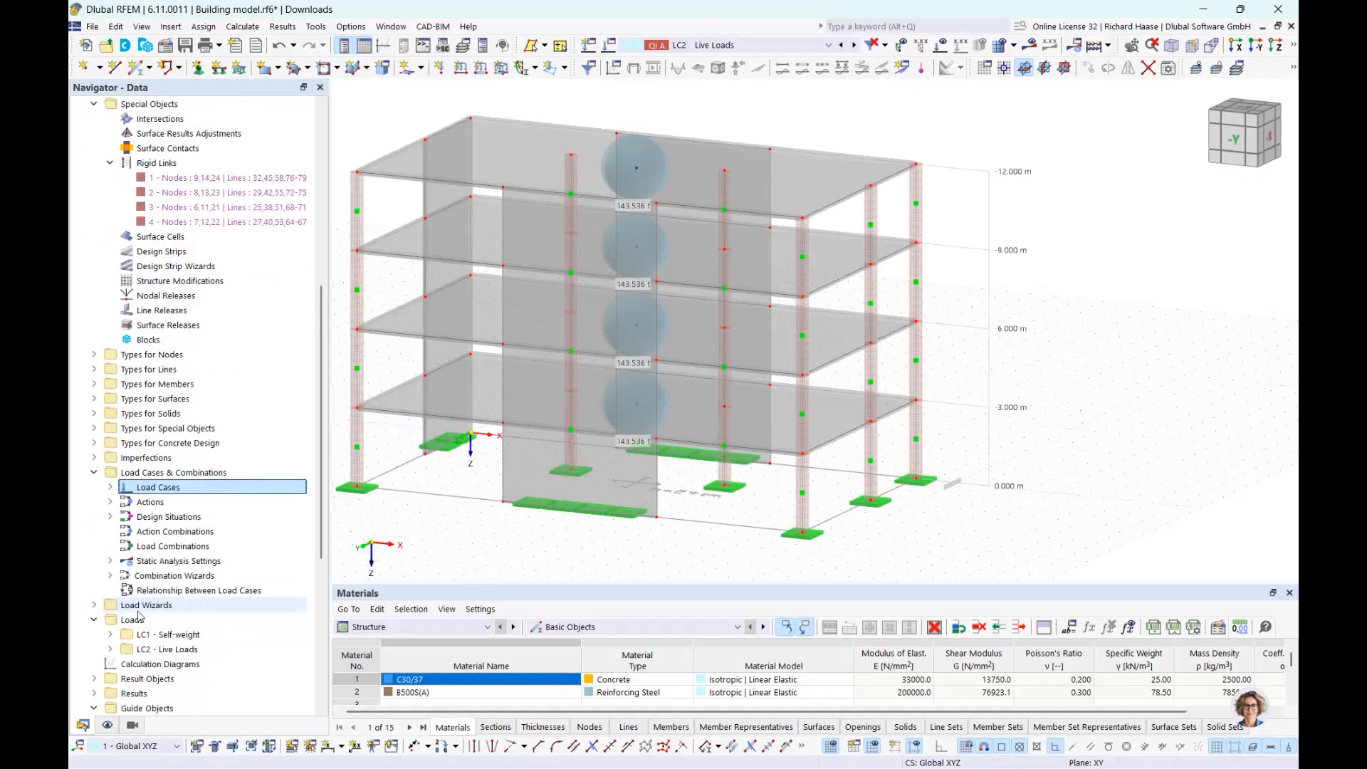
{"action": "scroll", "coordinate": [196, 562], "scroll_direction": "down", "scroll_amount": 4}
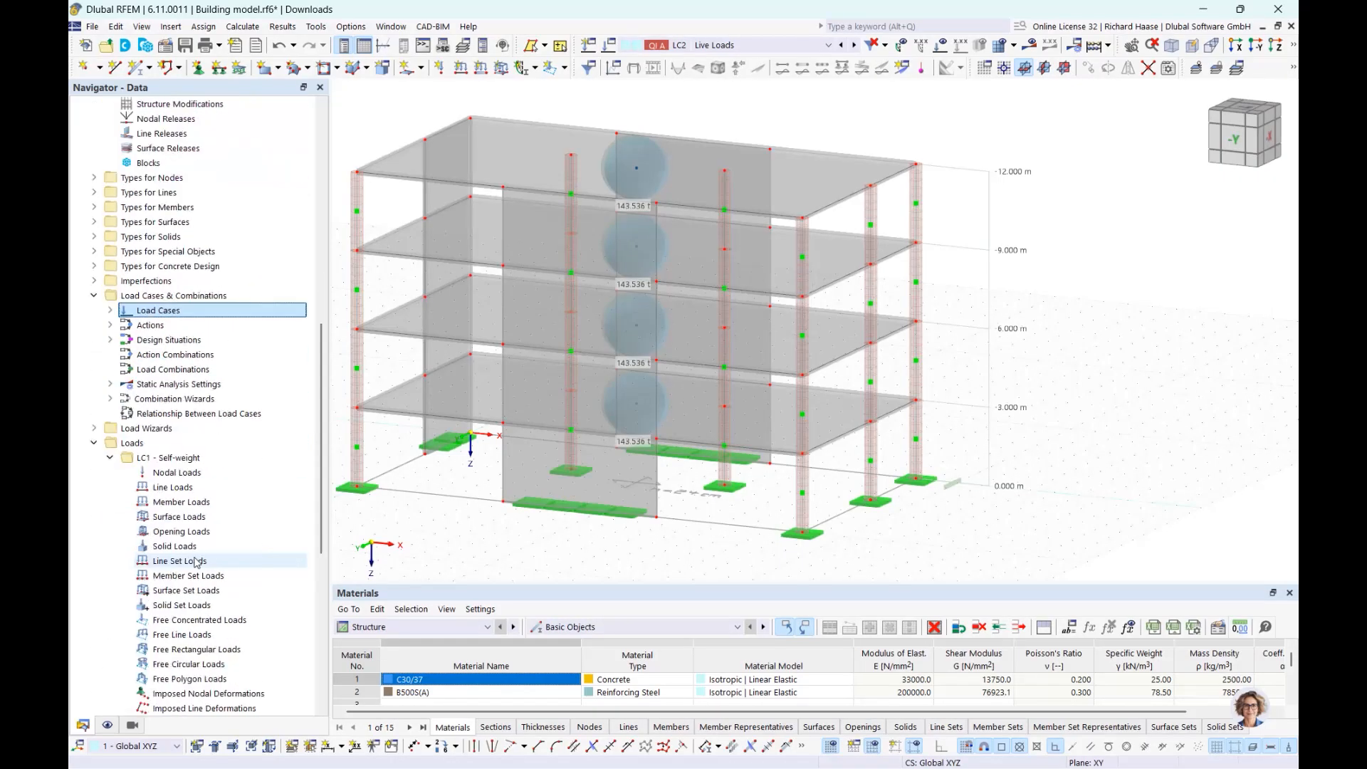
{"action": "left_click", "coordinate": [194, 521]}
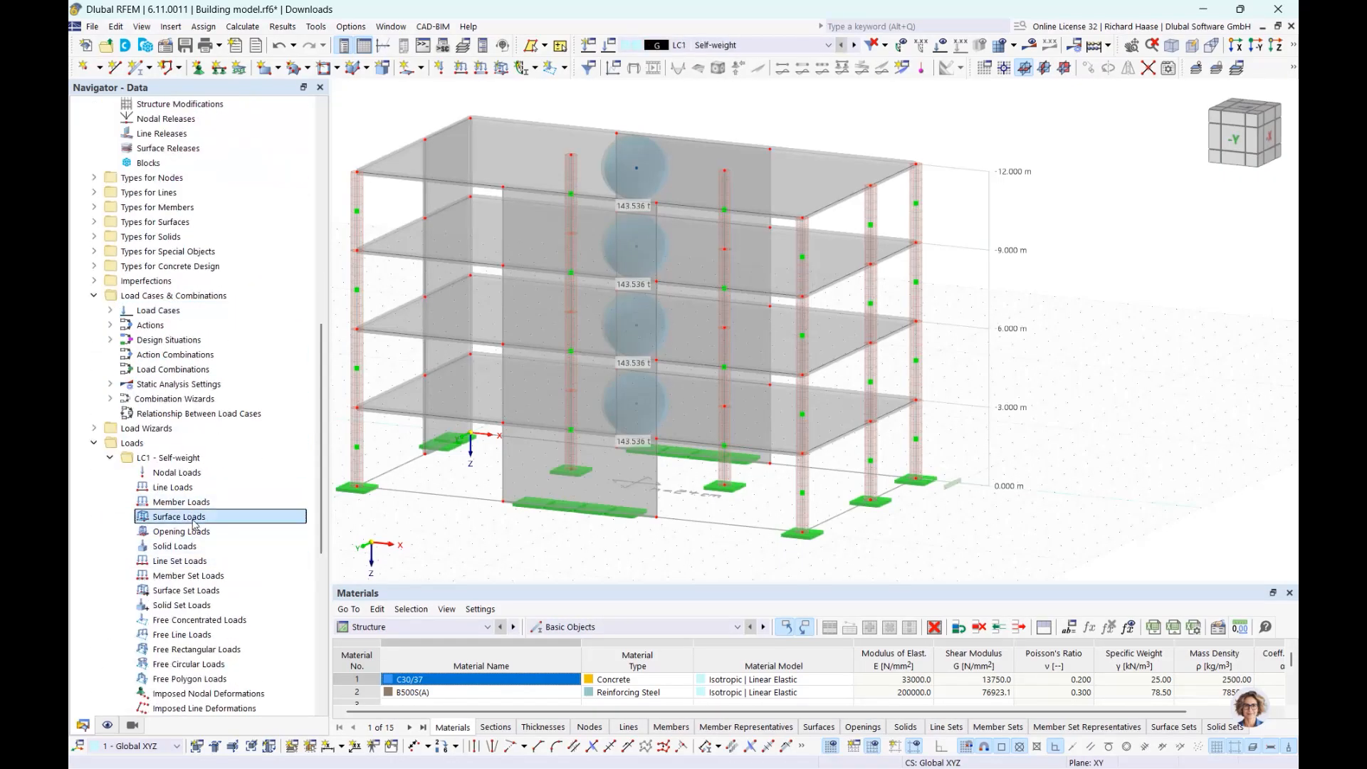
{"action": "right_click", "coordinate": [196, 522]}
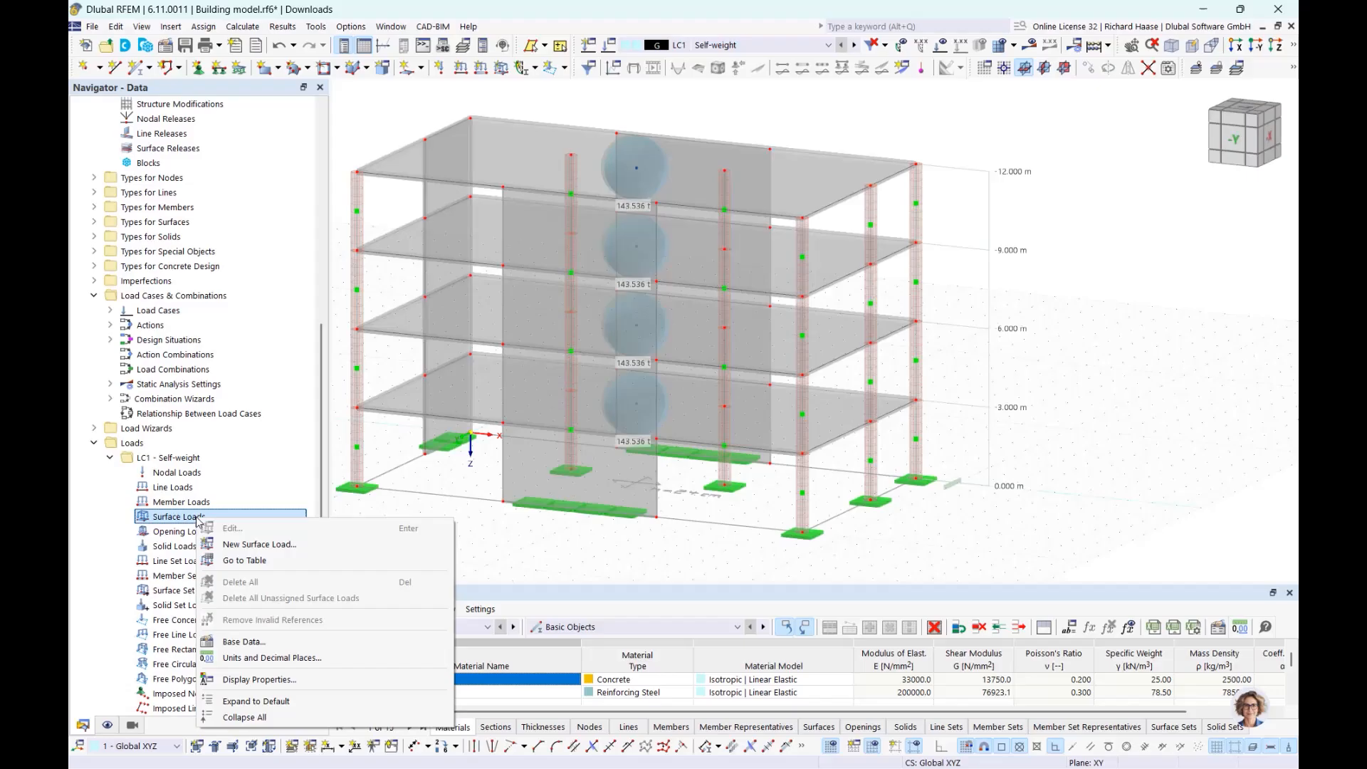
{"action": "left_click", "coordinate": [235, 540]}
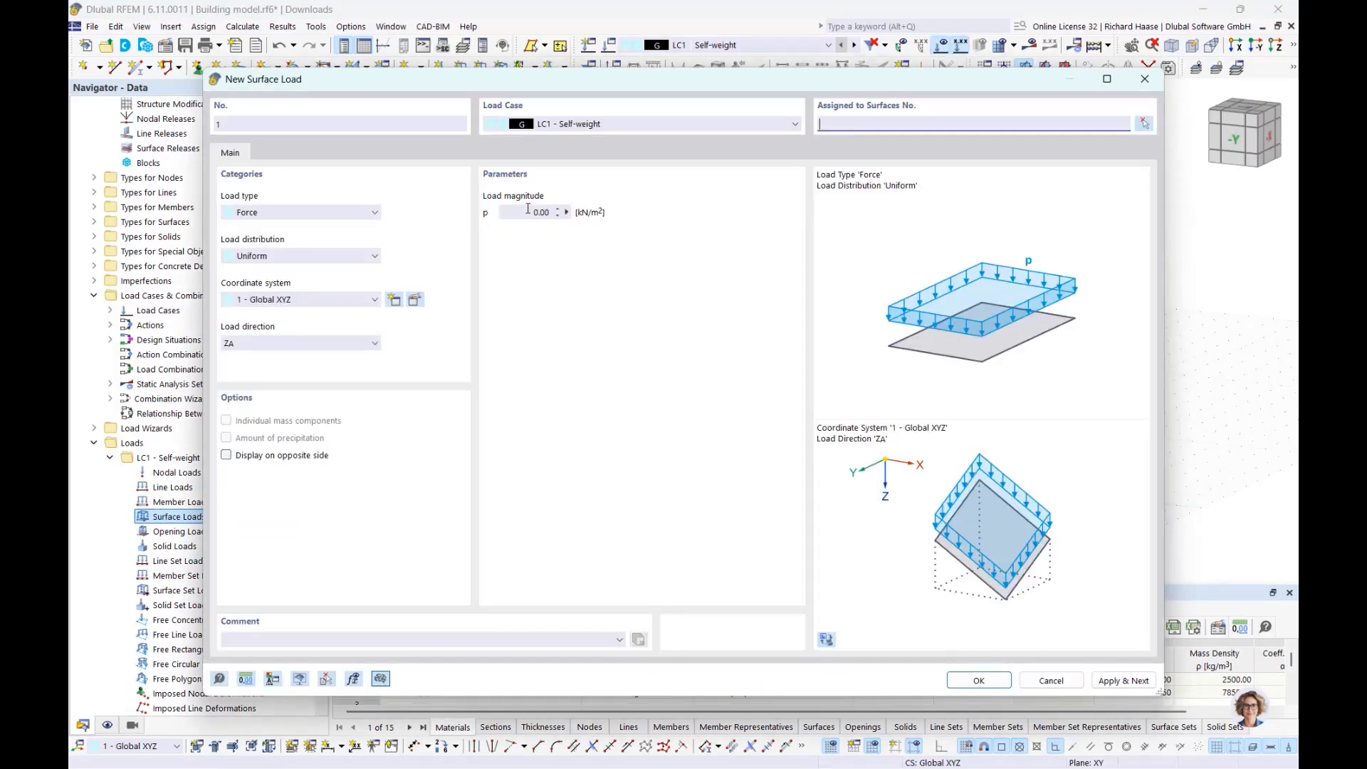
{"action": "type", "text": "2"}
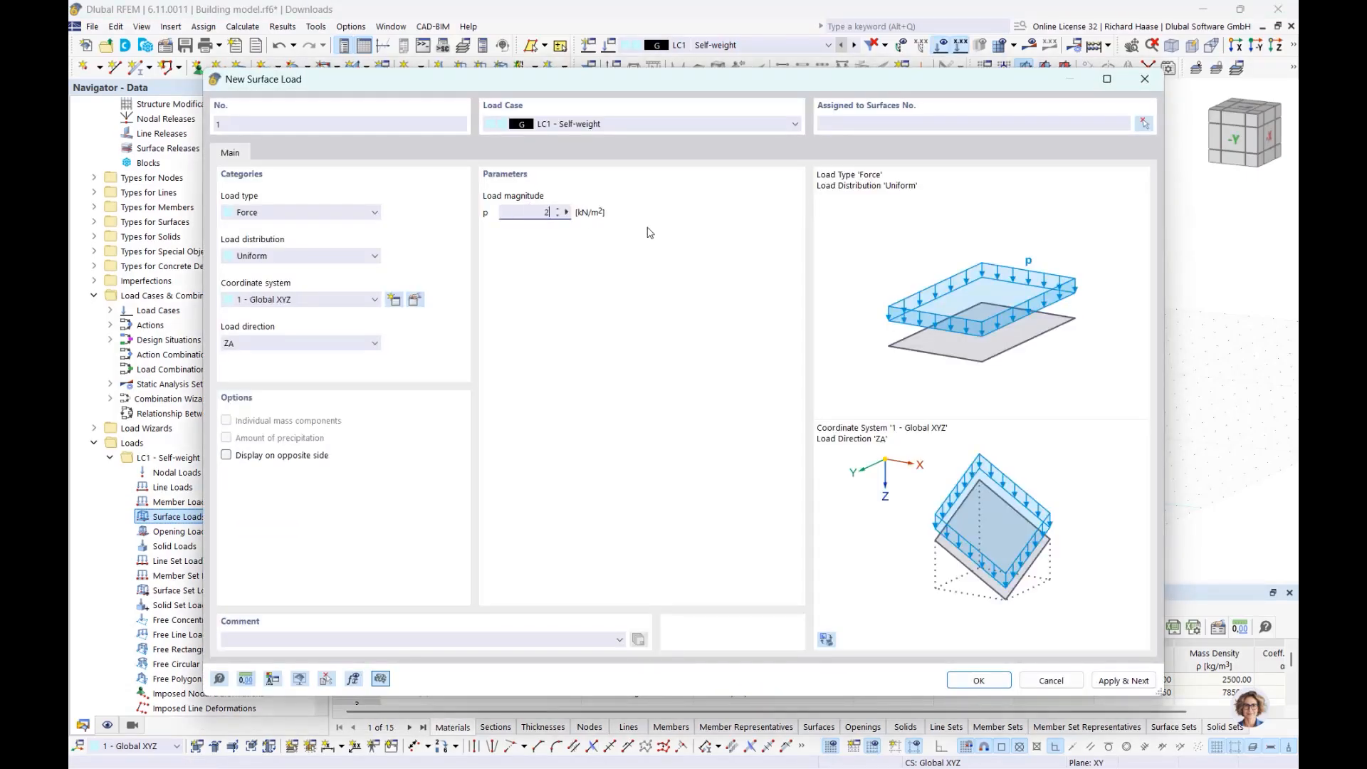
Assign the LC1 surface load to all four floor slabs and apply it, continuing with a further surface load.
{"action": "left_click", "coordinate": [1143, 123]}
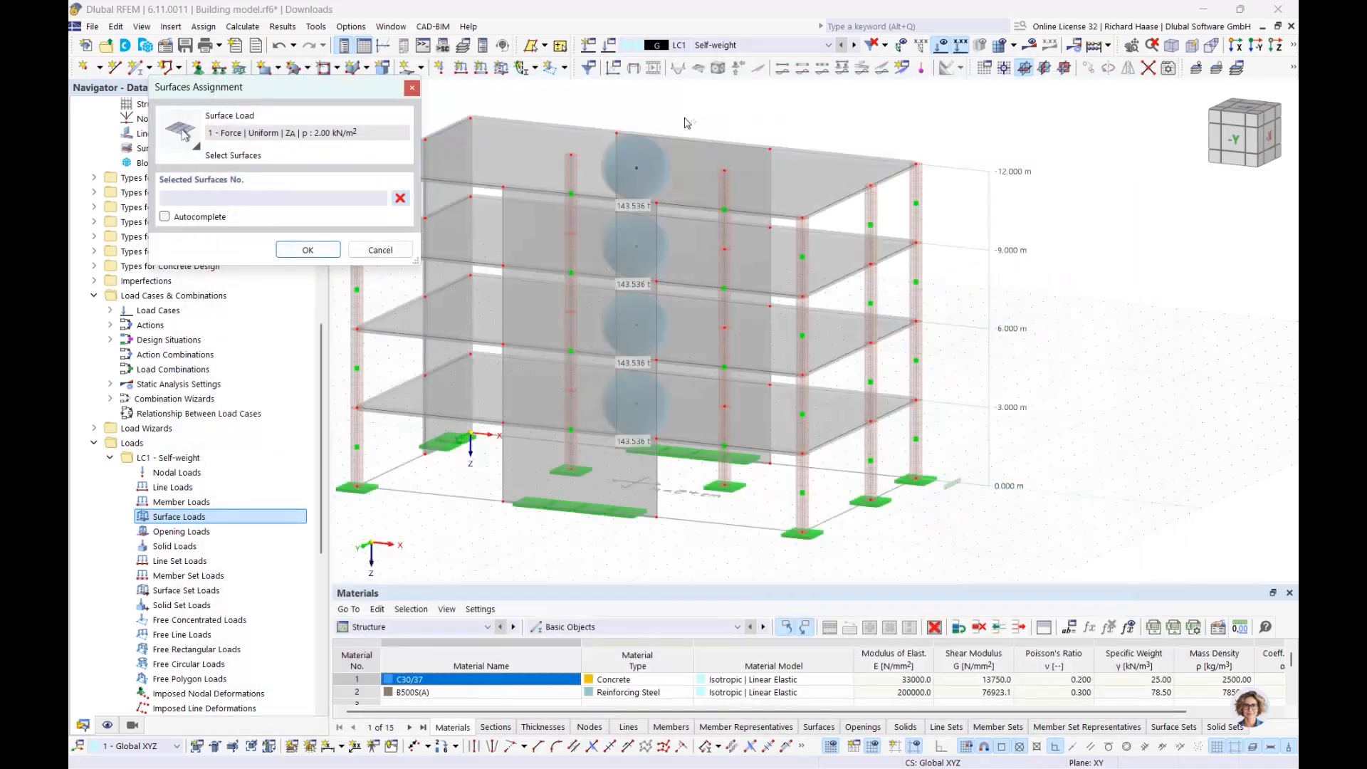
{"action": "left_click", "coordinate": [696, 166]}
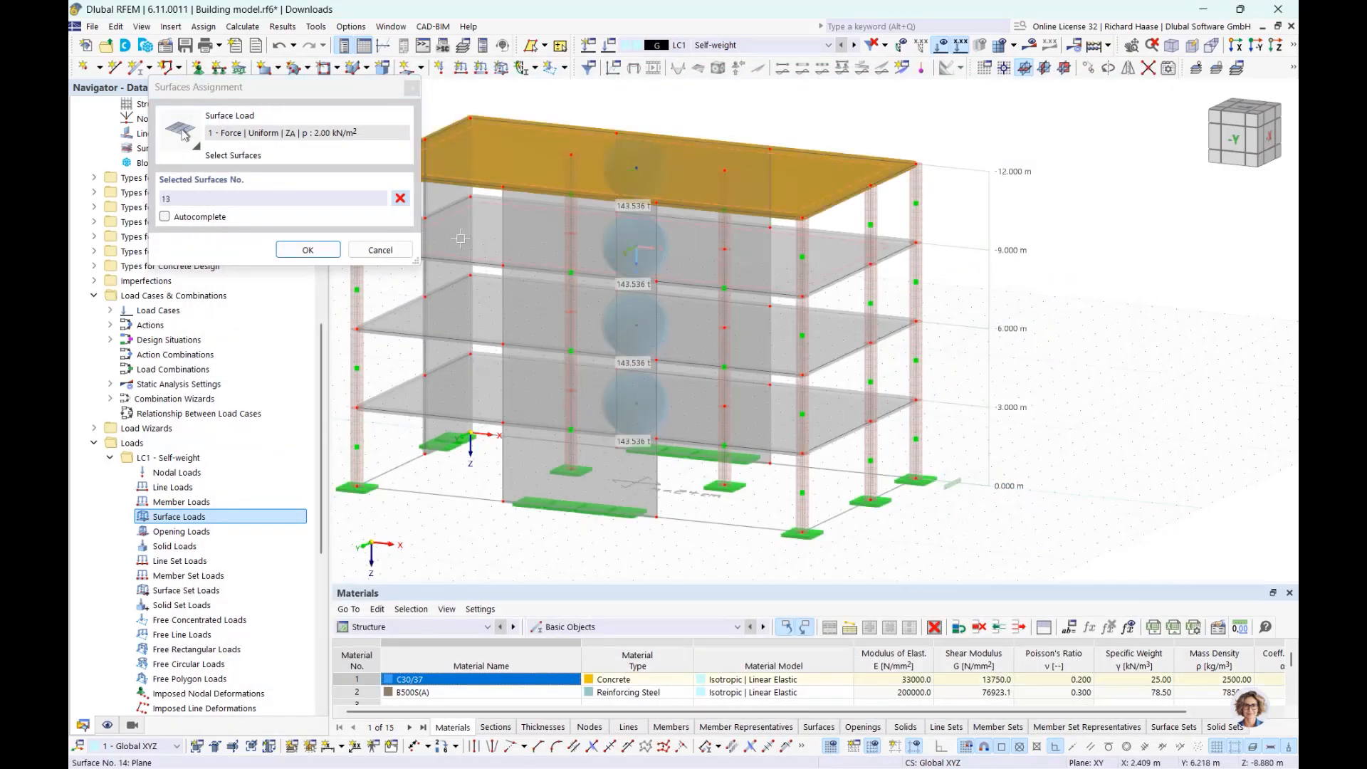
{"action": "left_click", "coordinate": [459, 240]}
{"action": "left_click", "coordinate": [487, 313]}
{"action": "left_click", "coordinate": [488, 388]}
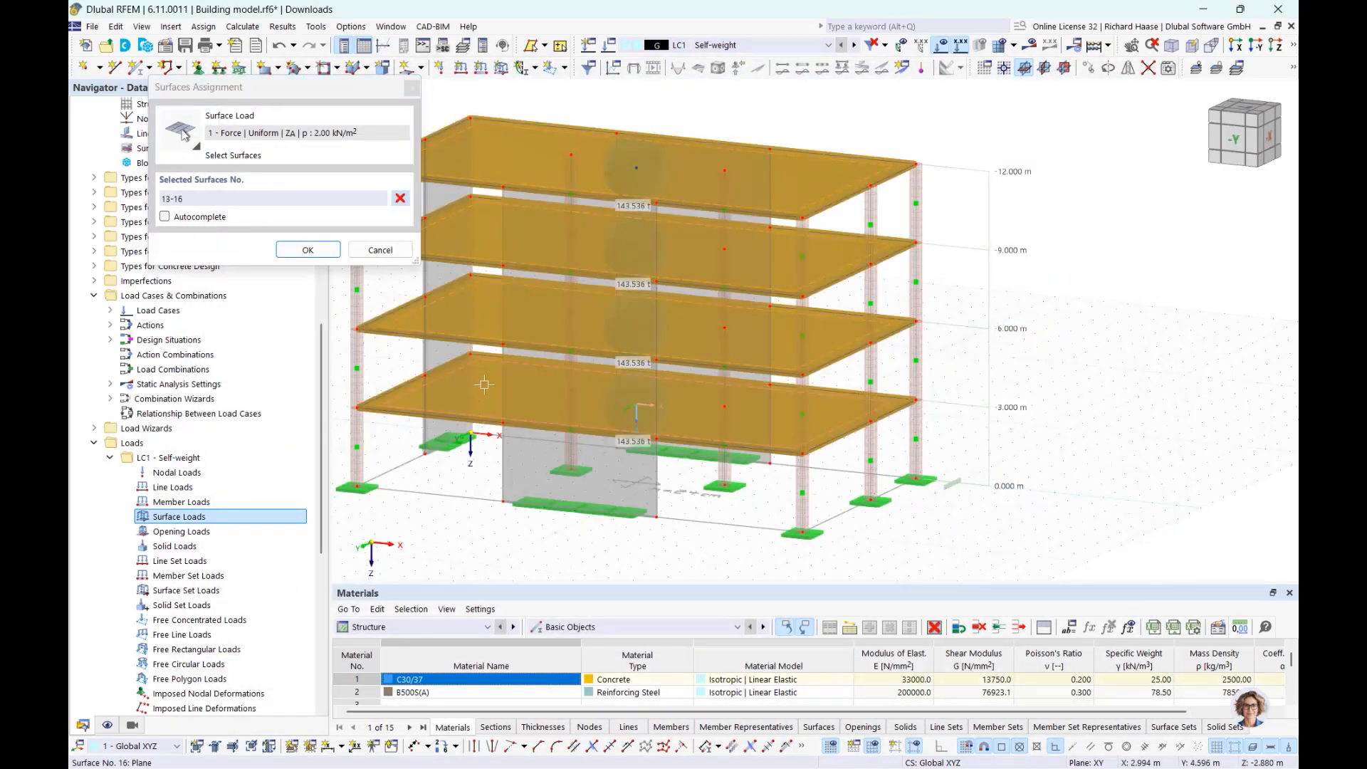
{"action": "left_click", "coordinate": [308, 249]}
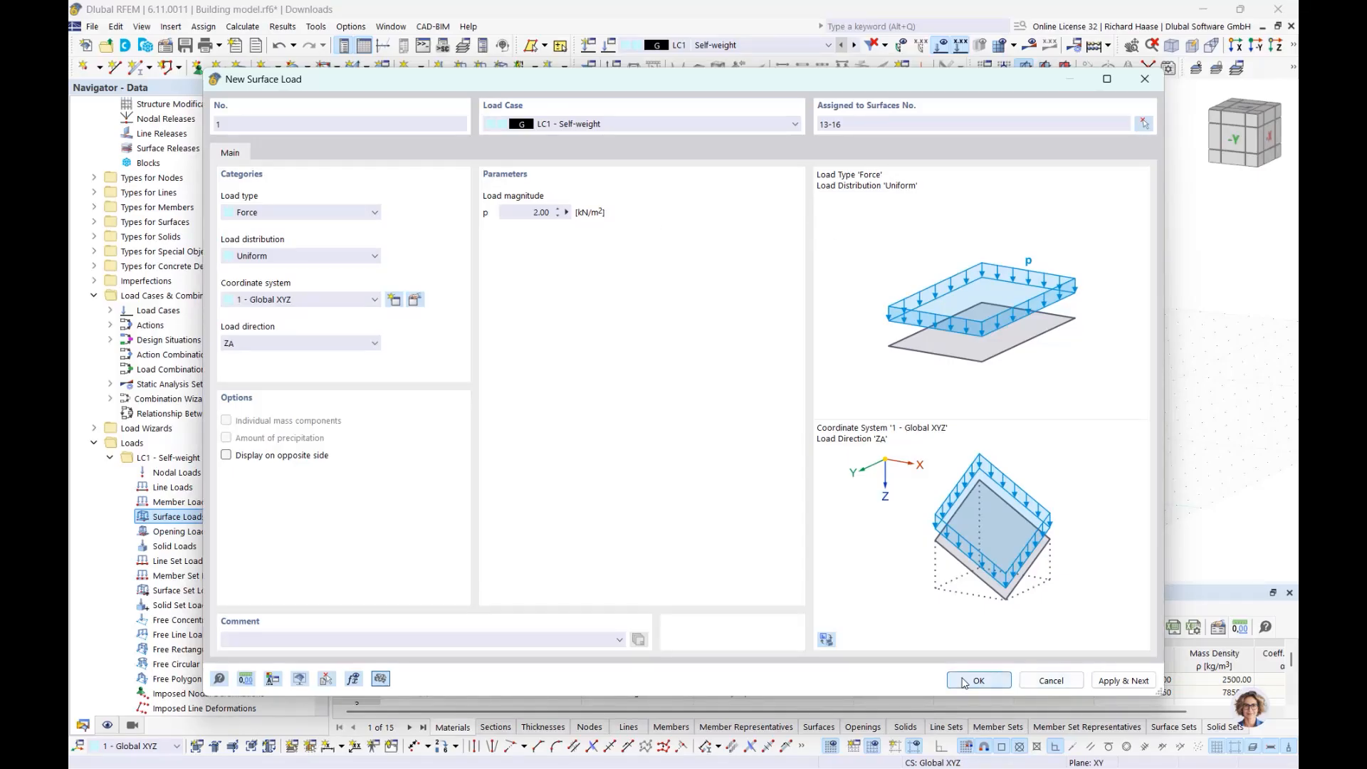
{"action": "left_click", "coordinate": [1119, 682]}
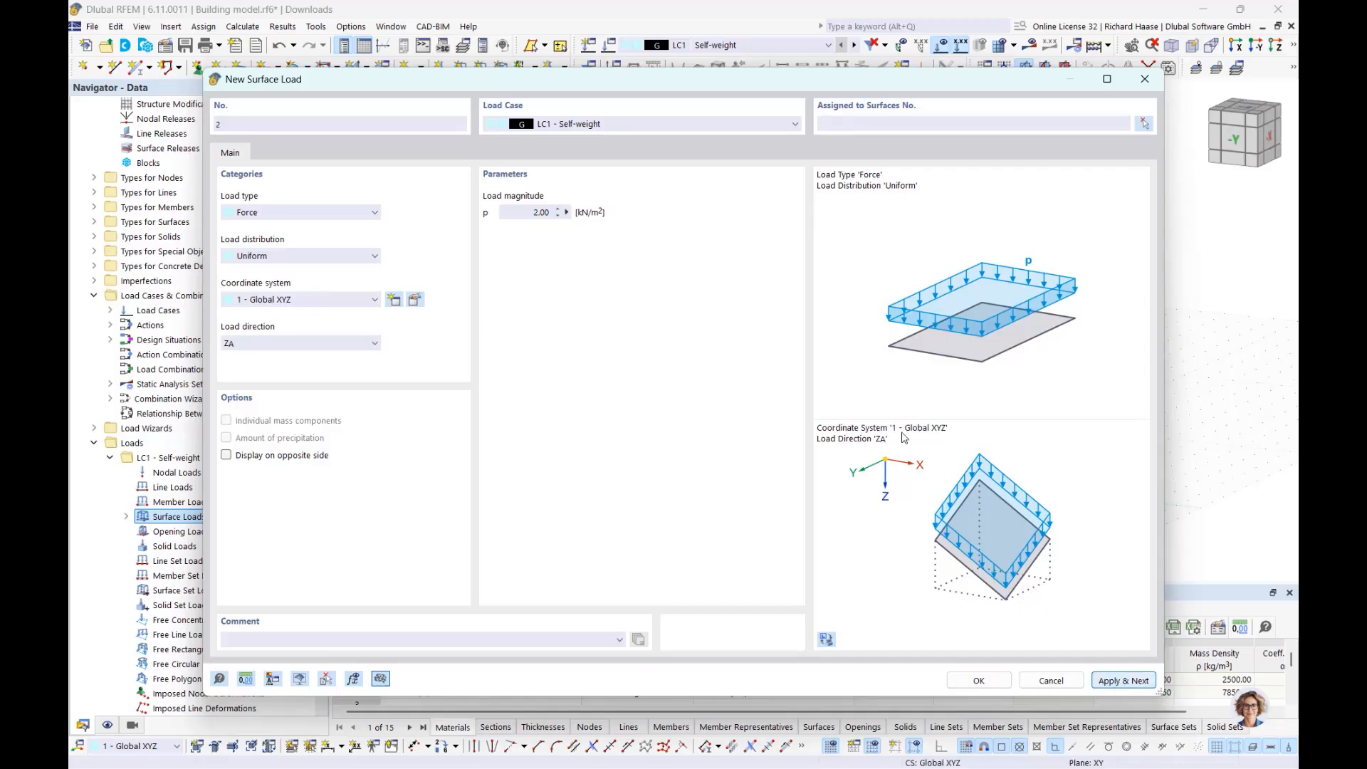
Set the new surface load to LC2 Live Loads with a magnitude of 3 kN/m².
{"action": "left_click", "coordinate": [605, 126]}
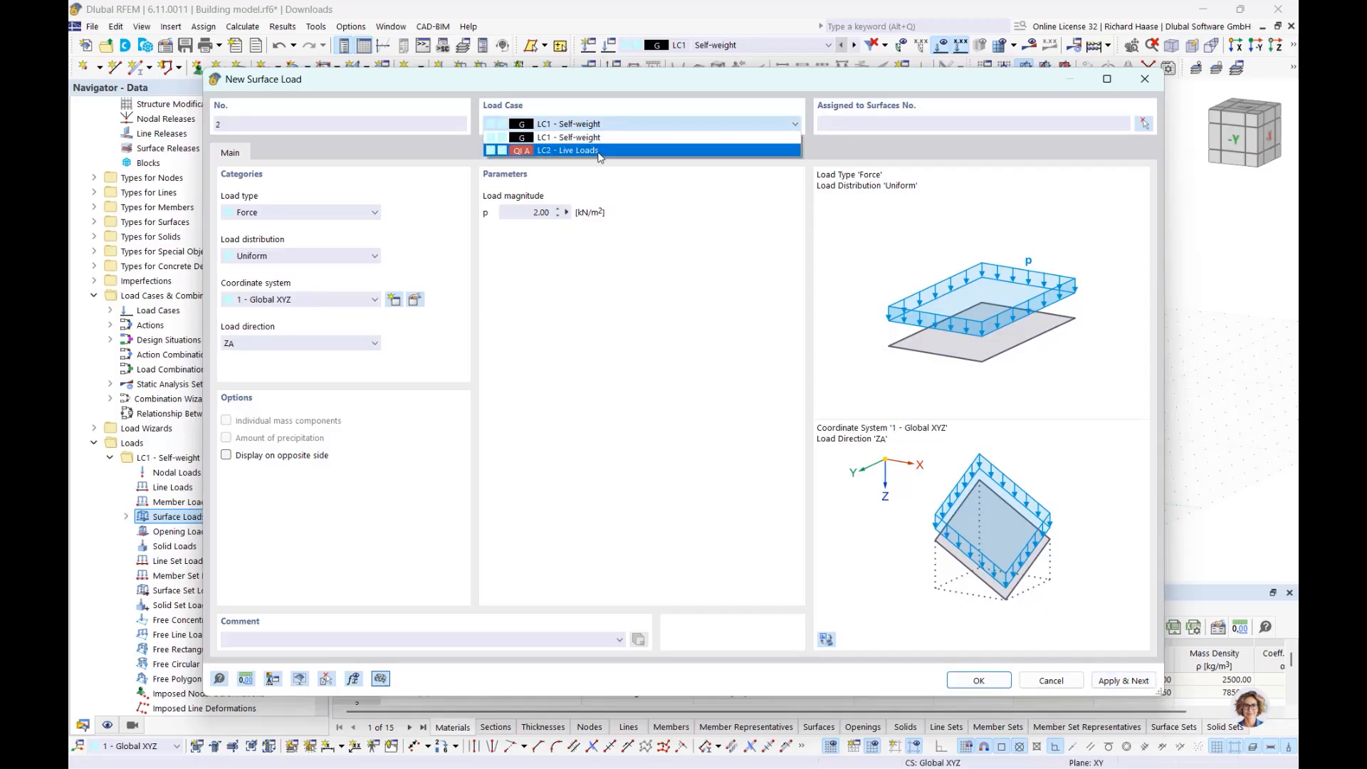
{"action": "left_click", "coordinate": [595, 150]}
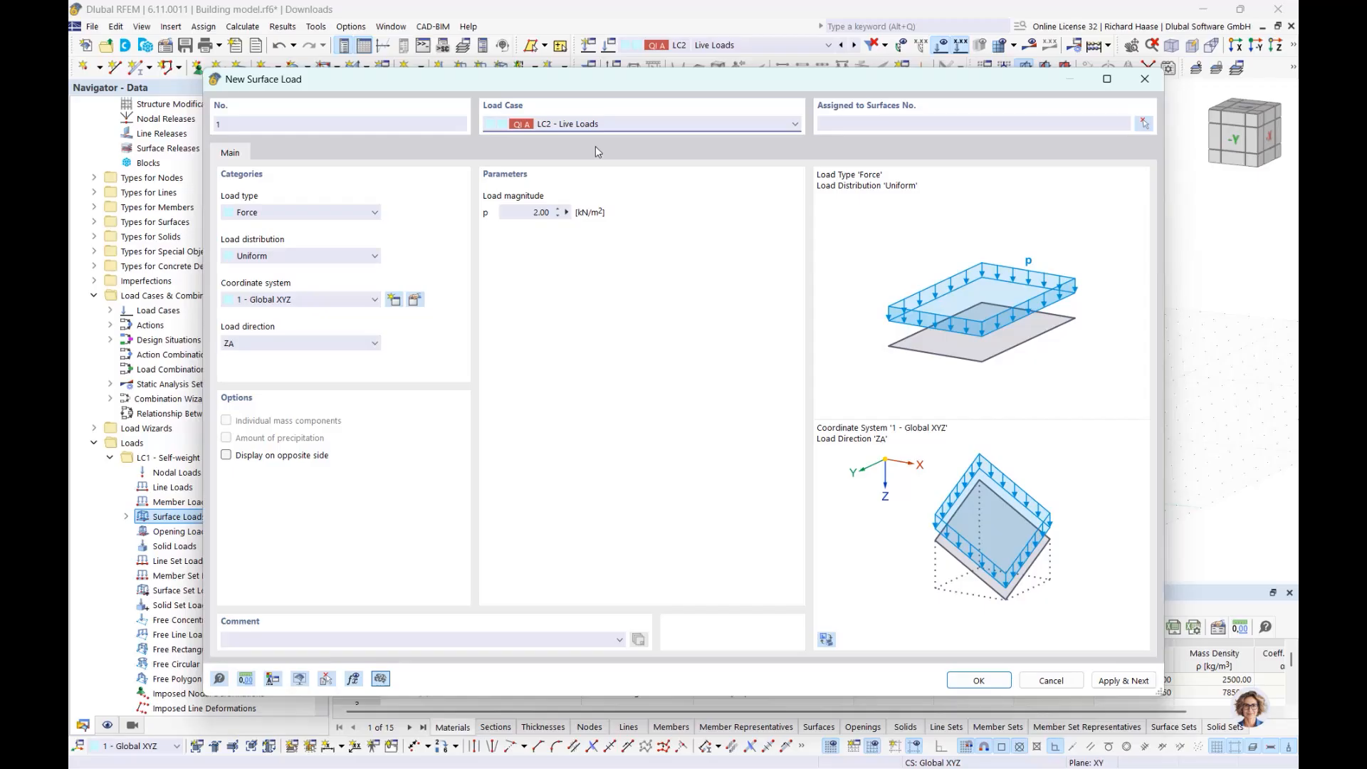
{"action": "left_click", "coordinate": [505, 217]}
{"action": "type", "text": "3"}
{"action": "key", "text": "Return"}
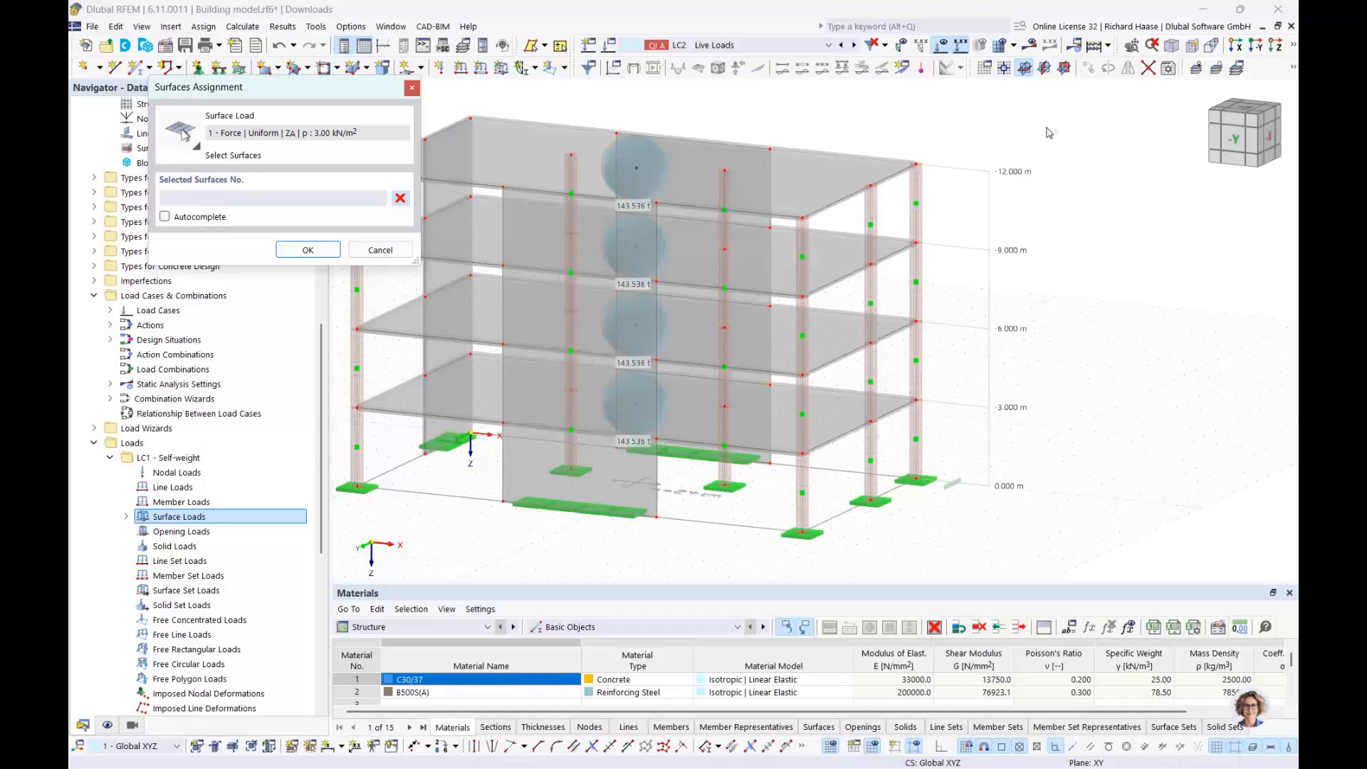
Assign the live surface load to all four floor slabs and create it.
{"action": "left_click", "coordinate": [712, 178]}
{"action": "left_click", "coordinate": [683, 249]}
{"action": "left_click", "coordinate": [689, 319]}
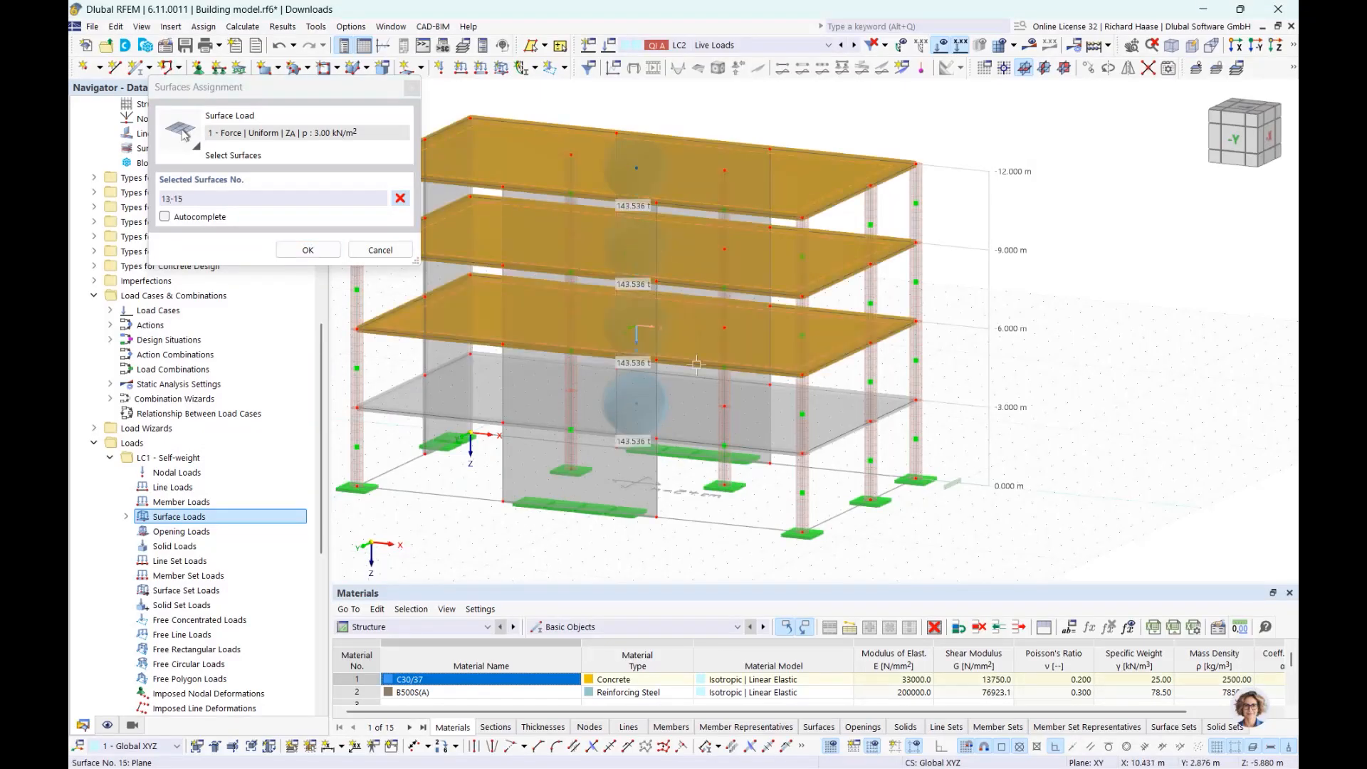
{"action": "left_click", "coordinate": [695, 412]}
{"action": "left_click", "coordinate": [308, 251]}
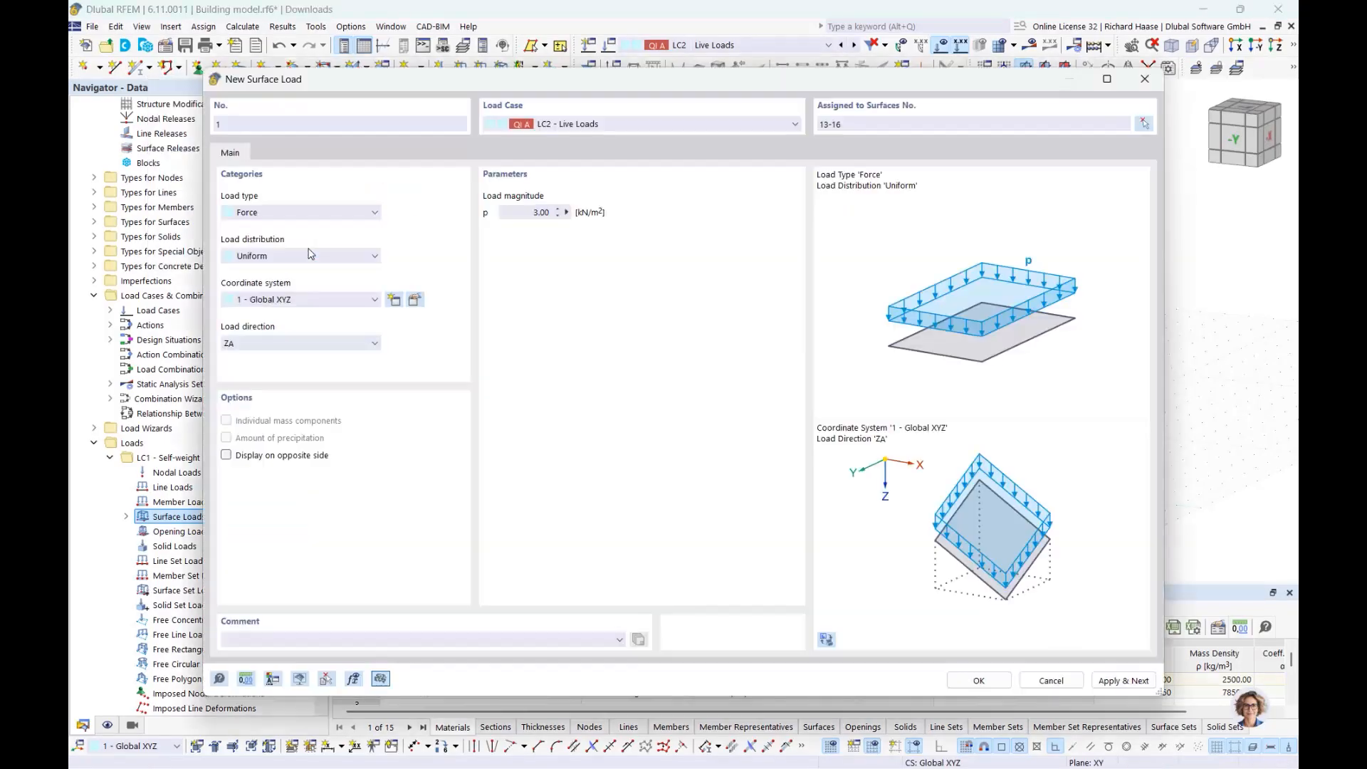
{"action": "left_click", "coordinate": [994, 681]}
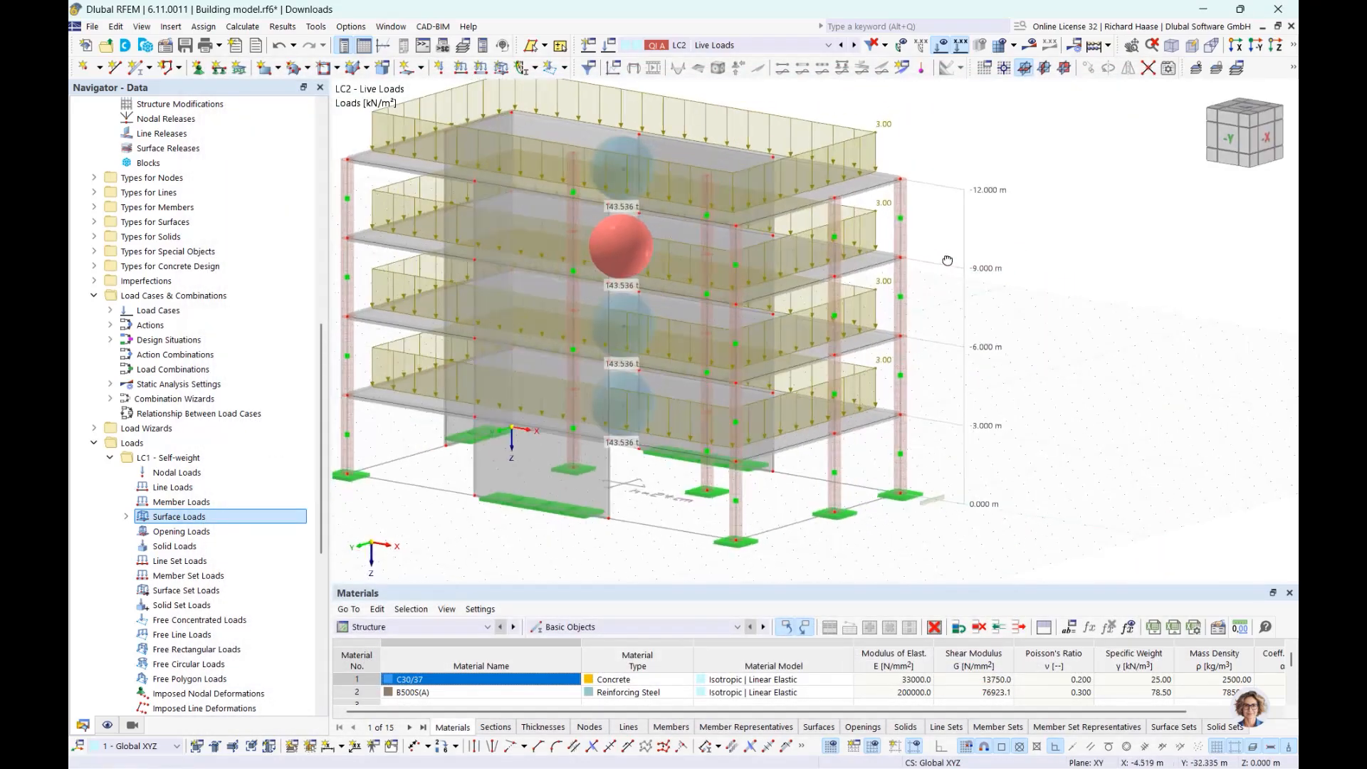
Review the slab loads of LC1 Self-weight and LC2 Live Loads on the 3D model.
{"action": "middle_click_drag", "start_coordinate": [947, 261], "coordinate": [1022, 285]}
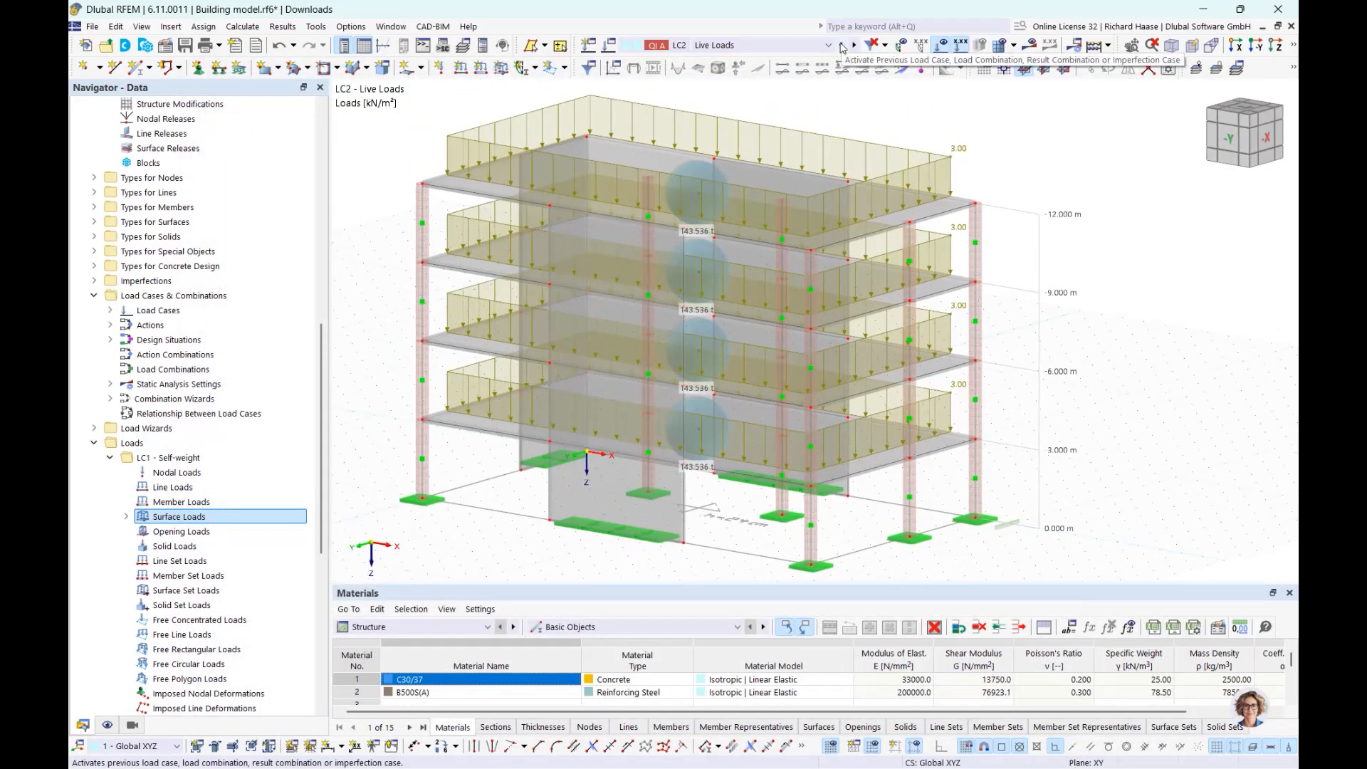
{"action": "left_click", "coordinate": [841, 47]}
{"action": "left_click", "coordinate": [855, 47]}
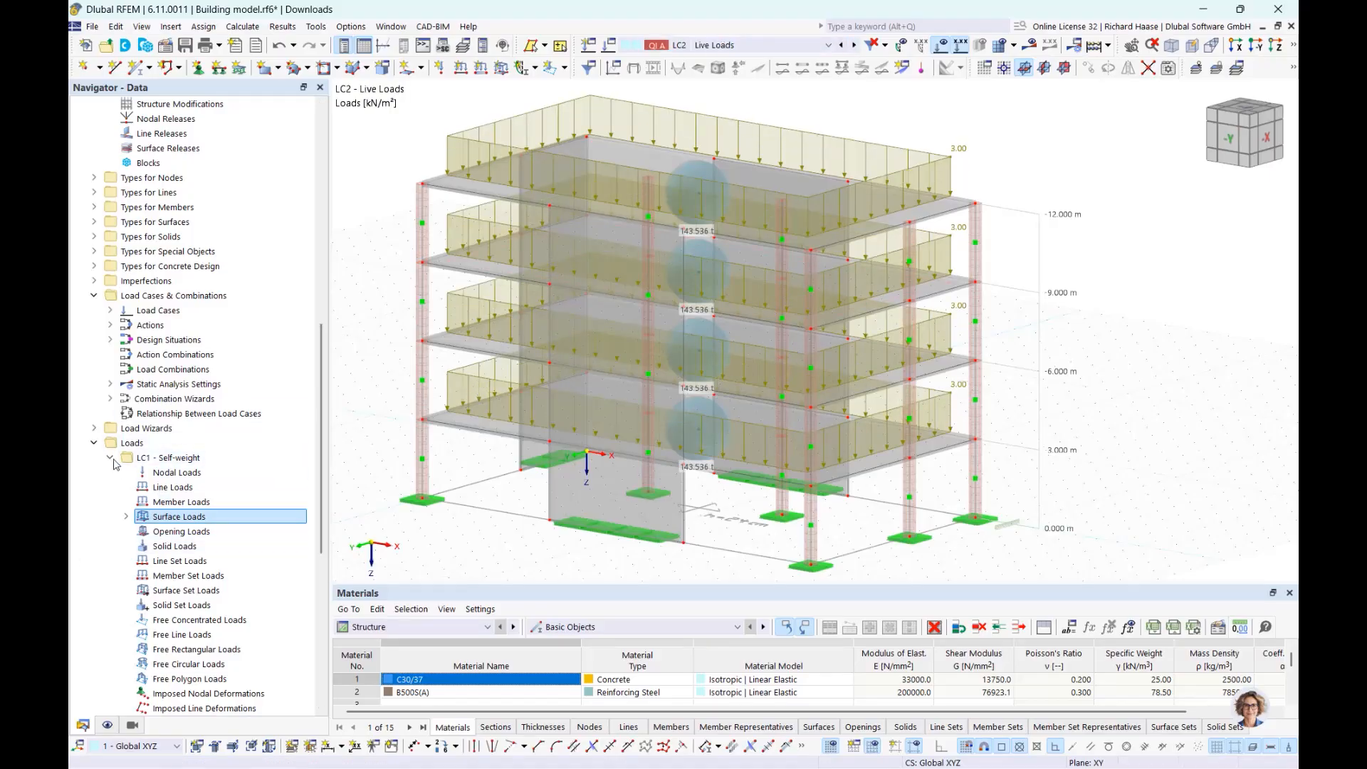
Collapse the LC1 Self-weight loads in the model data and expand the available load wizards.
{"action": "left_click", "coordinate": [110, 458]}
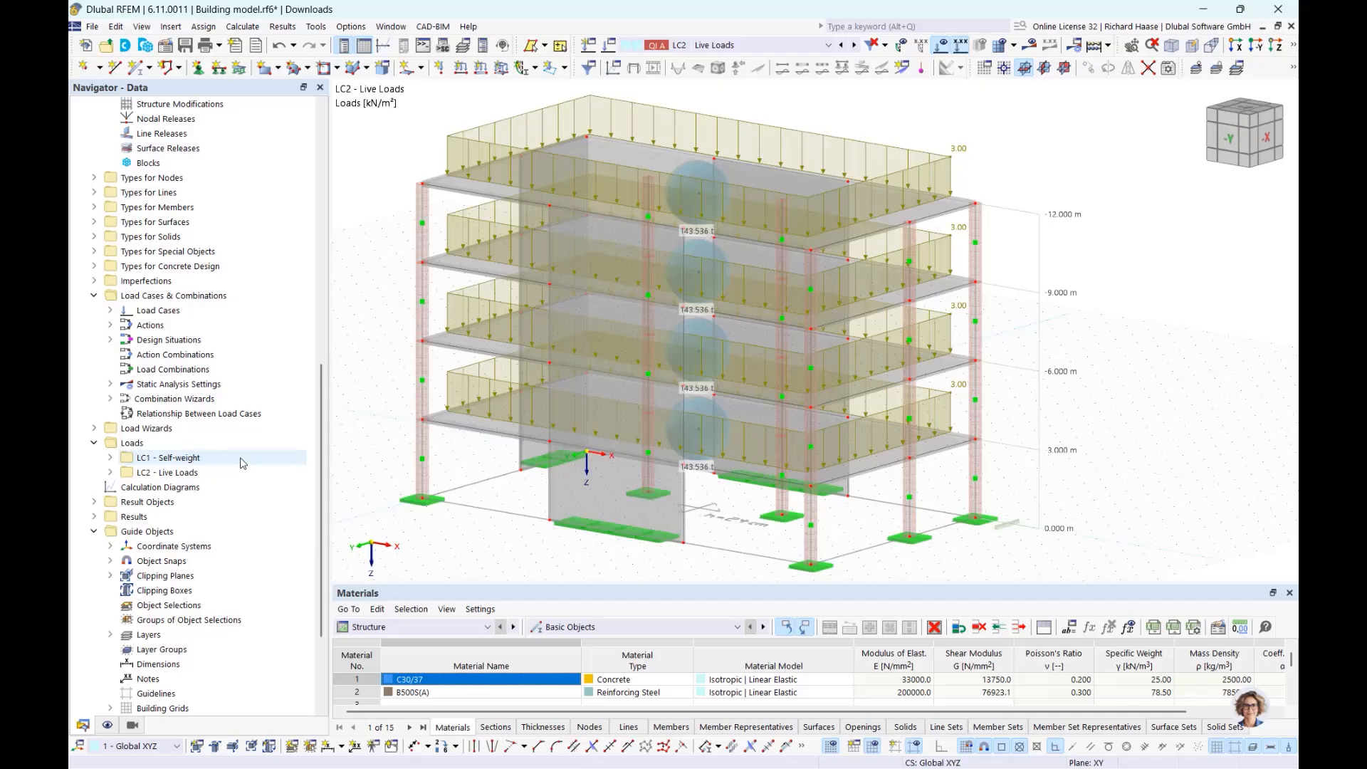
{"action": "left_click", "coordinate": [160, 429]}
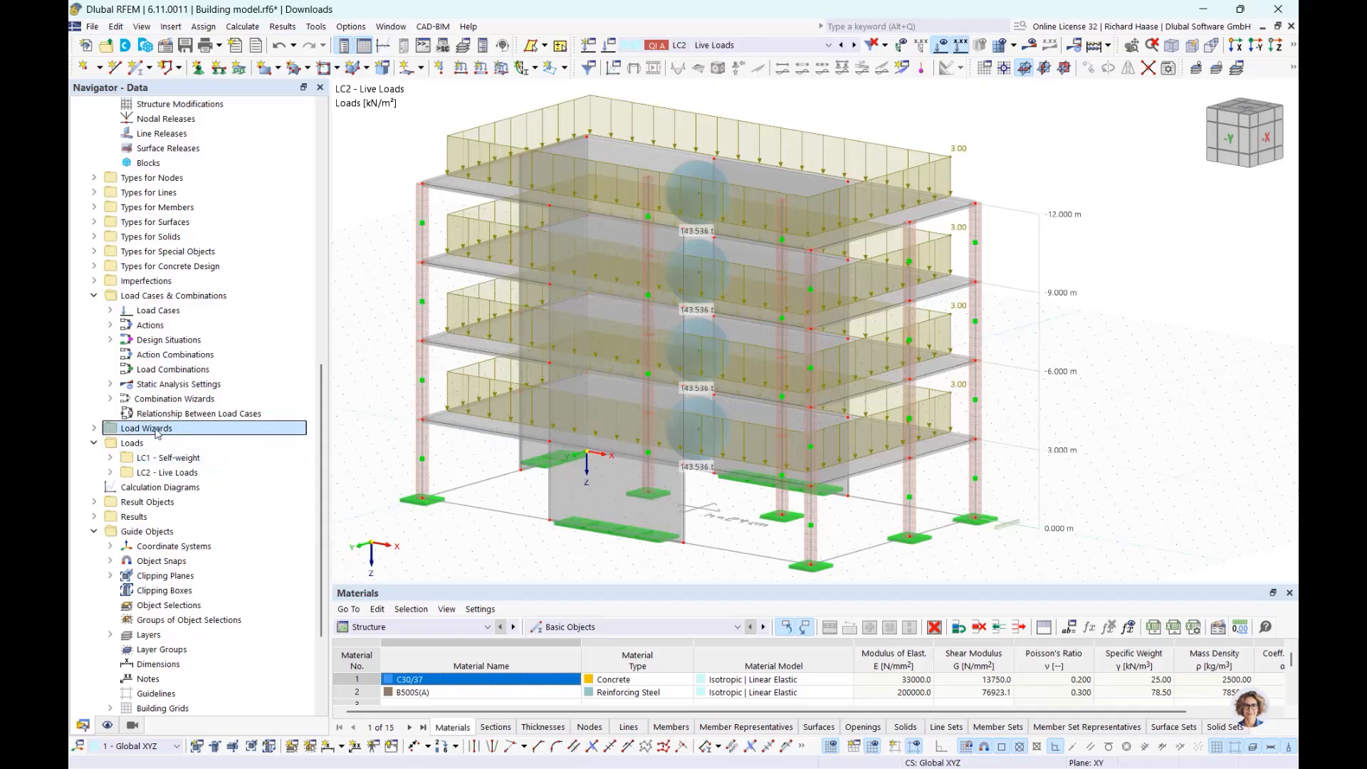
{"action": "left_click", "coordinate": [95, 429]}
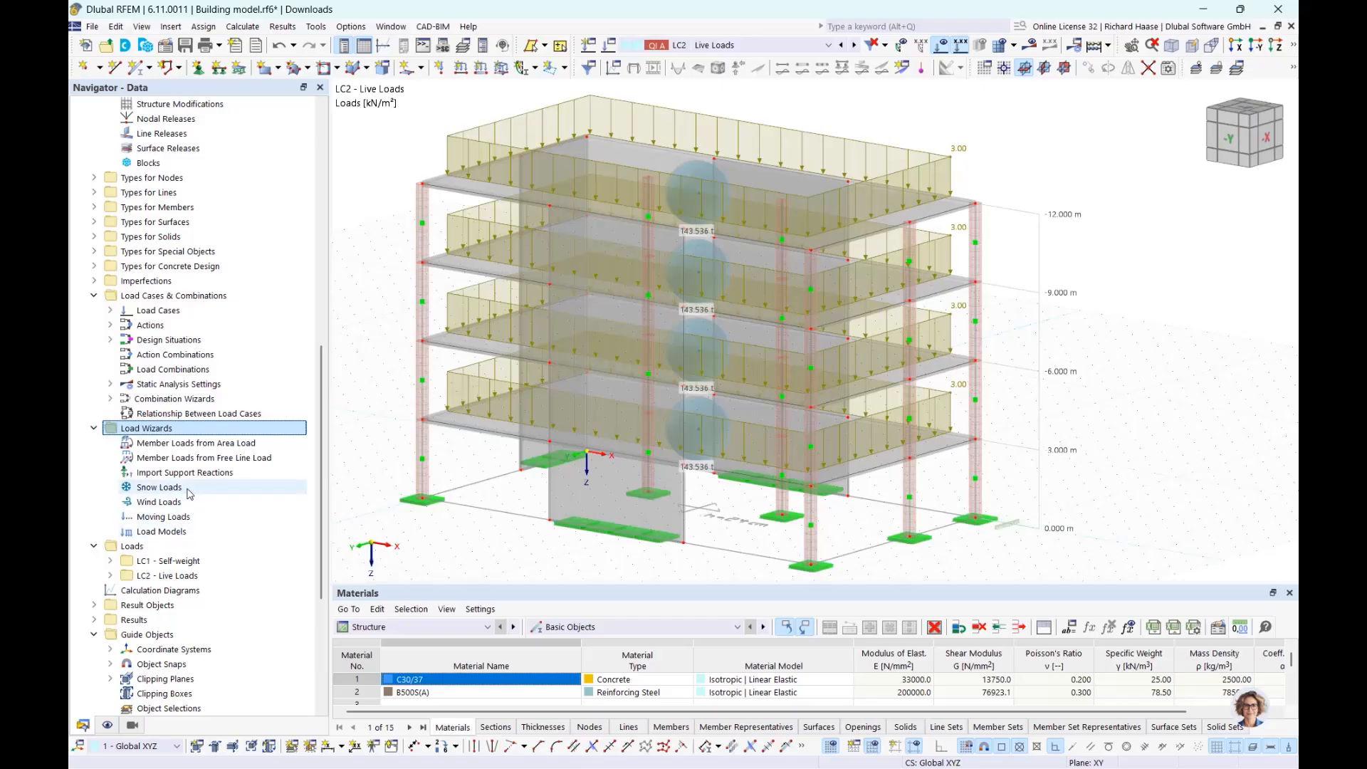
Start a new snow load wizard and assign the top slab's four corner nodes 2, 33, 27 and 17 as roof corners.
{"action": "left_click", "coordinate": [202, 474]}
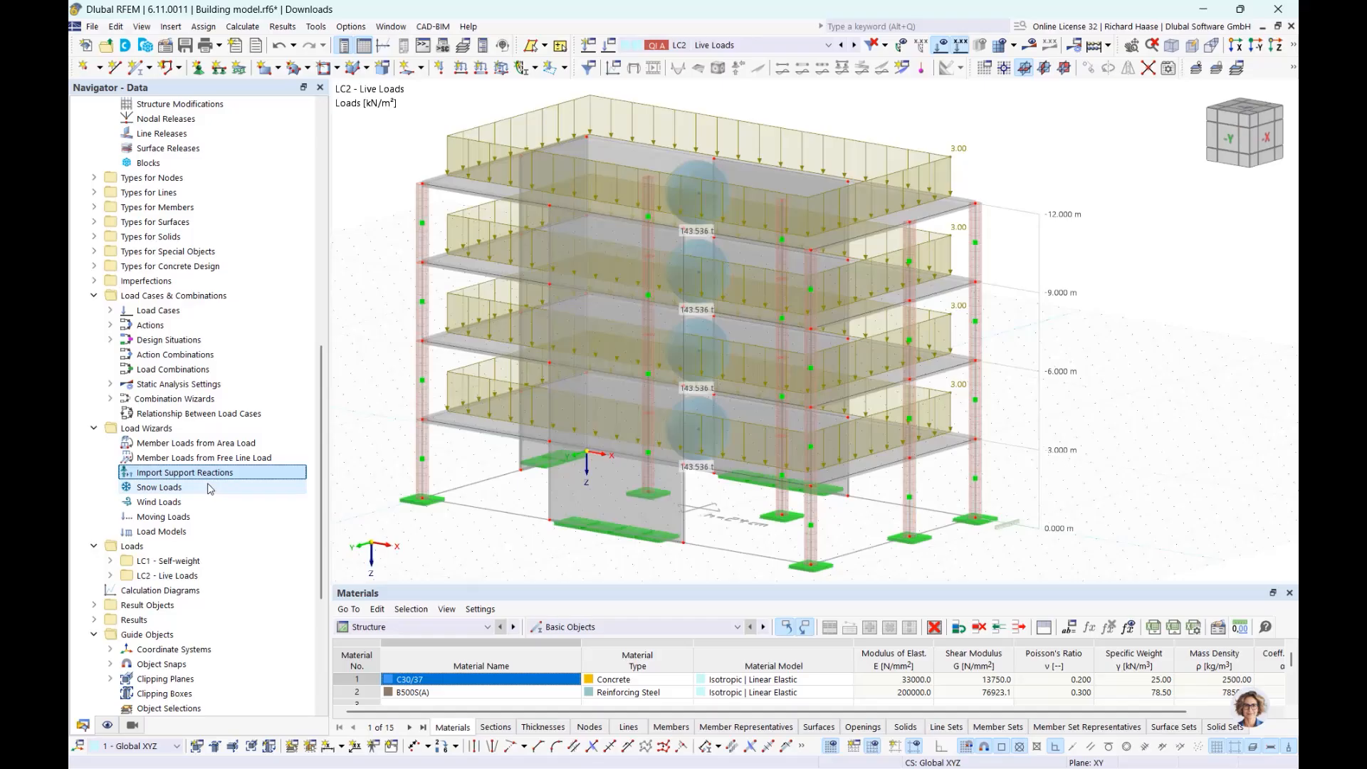
{"action": "left_click", "coordinate": [195, 489]}
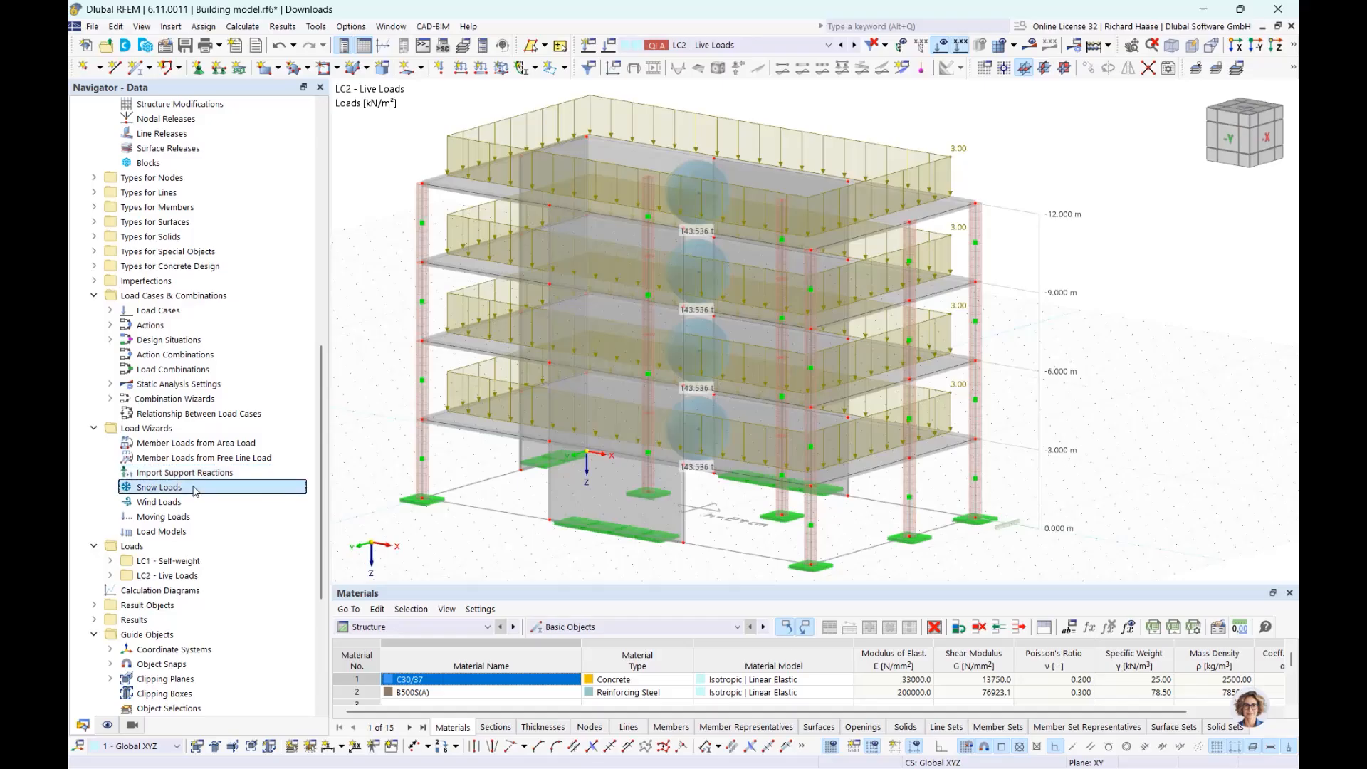
{"action": "right_click", "coordinate": [193, 489]}
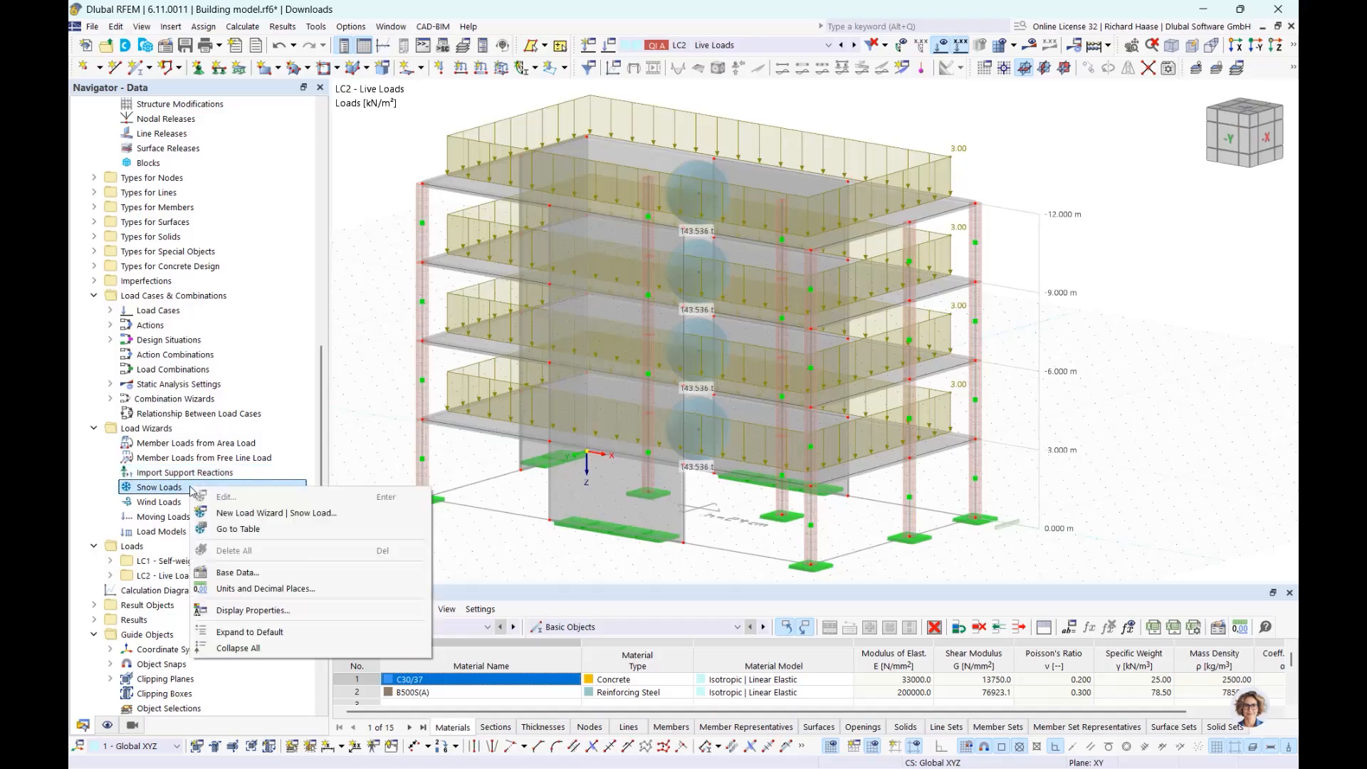
{"action": "left_click", "coordinate": [237, 514]}
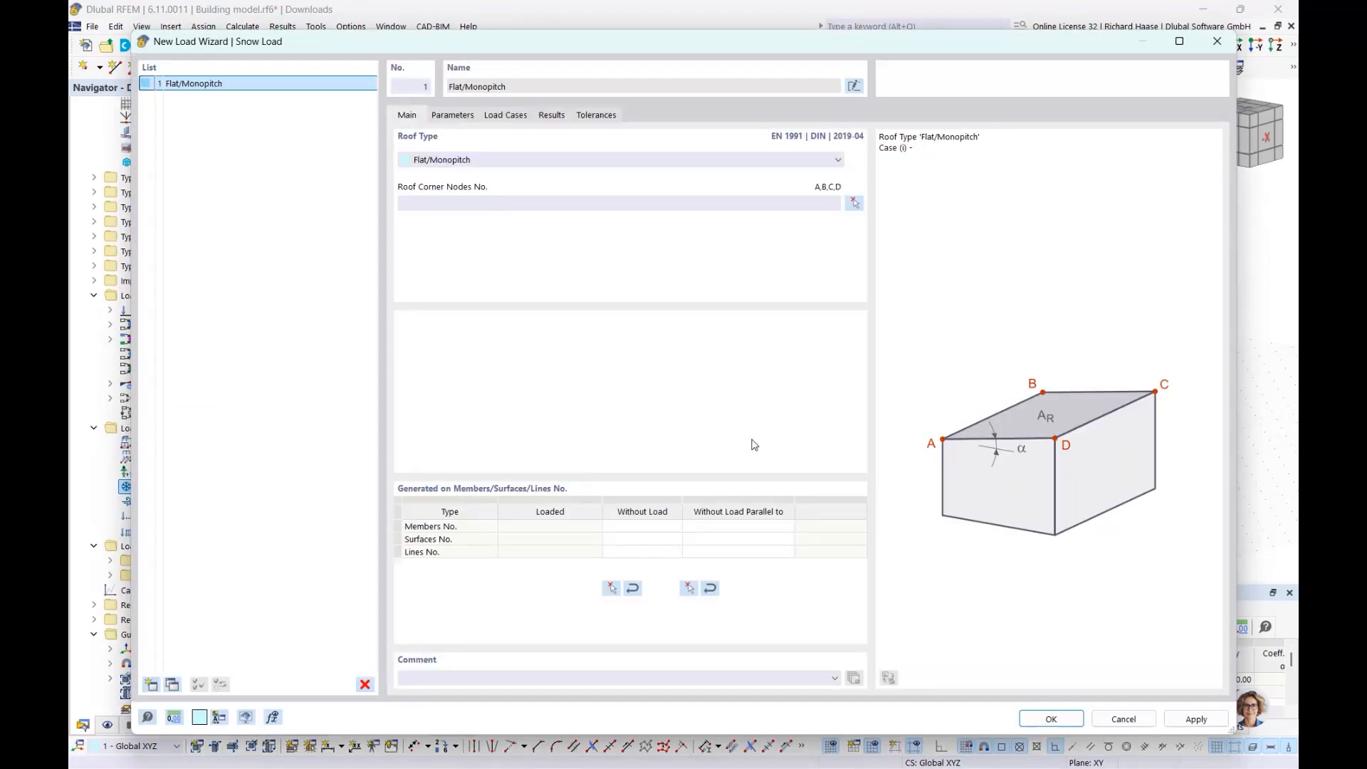
{"action": "left_click", "coordinate": [854, 205]}
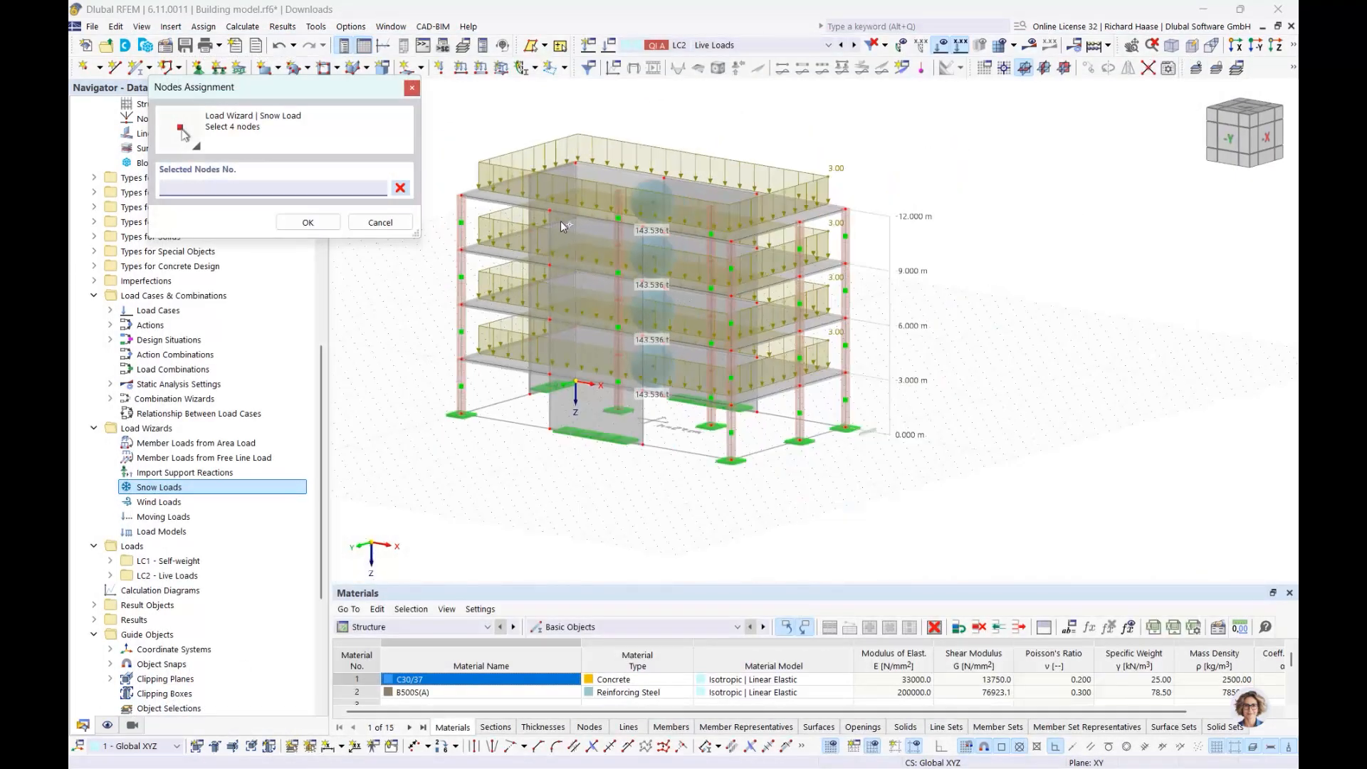
{"action": "middle_click_drag", "start_coordinate": [606, 228], "coordinate": [609, 230], "text": "ctrl"}
{"action": "left_click", "coordinate": [481, 204]}
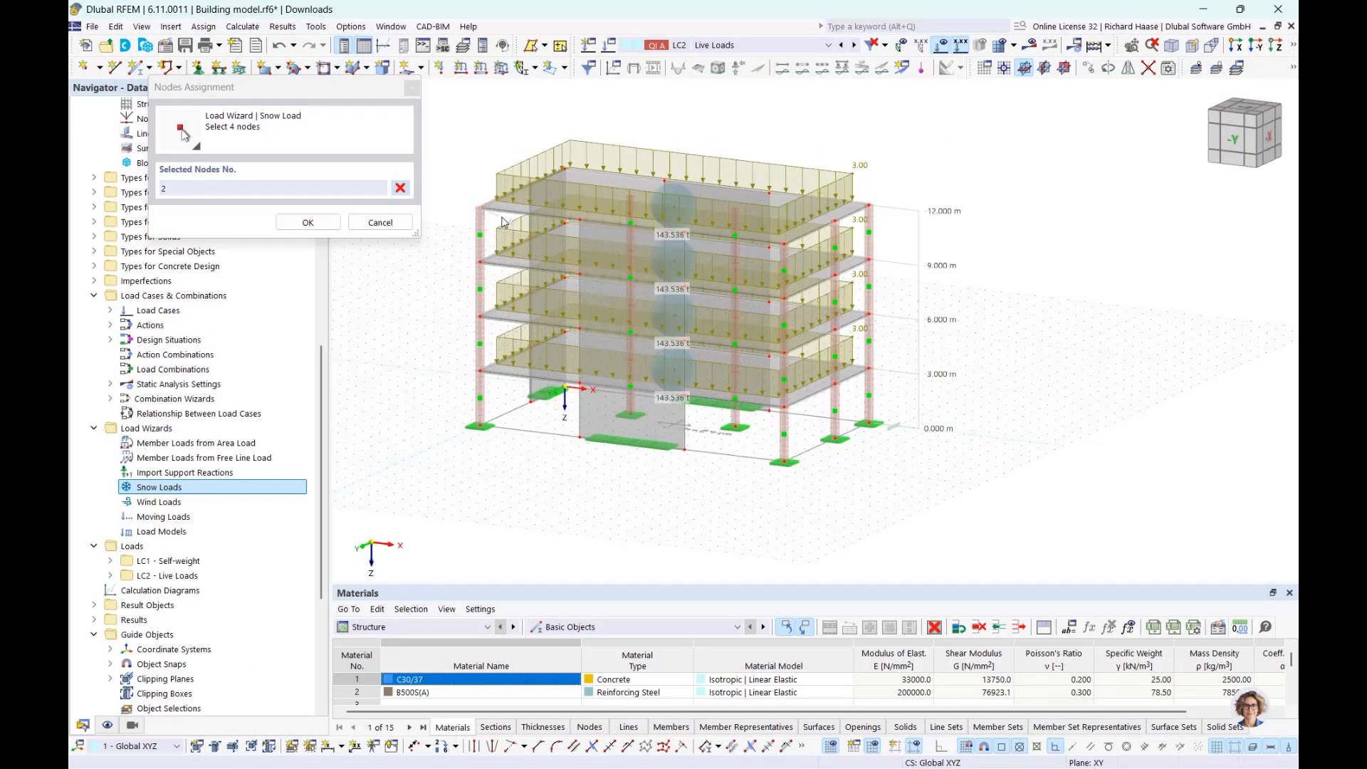
{"action": "middle_click_drag", "start_coordinate": [503, 214], "coordinate": [592, 219], "text": "ctrl"}
{"action": "left_click", "coordinate": [502, 189]}
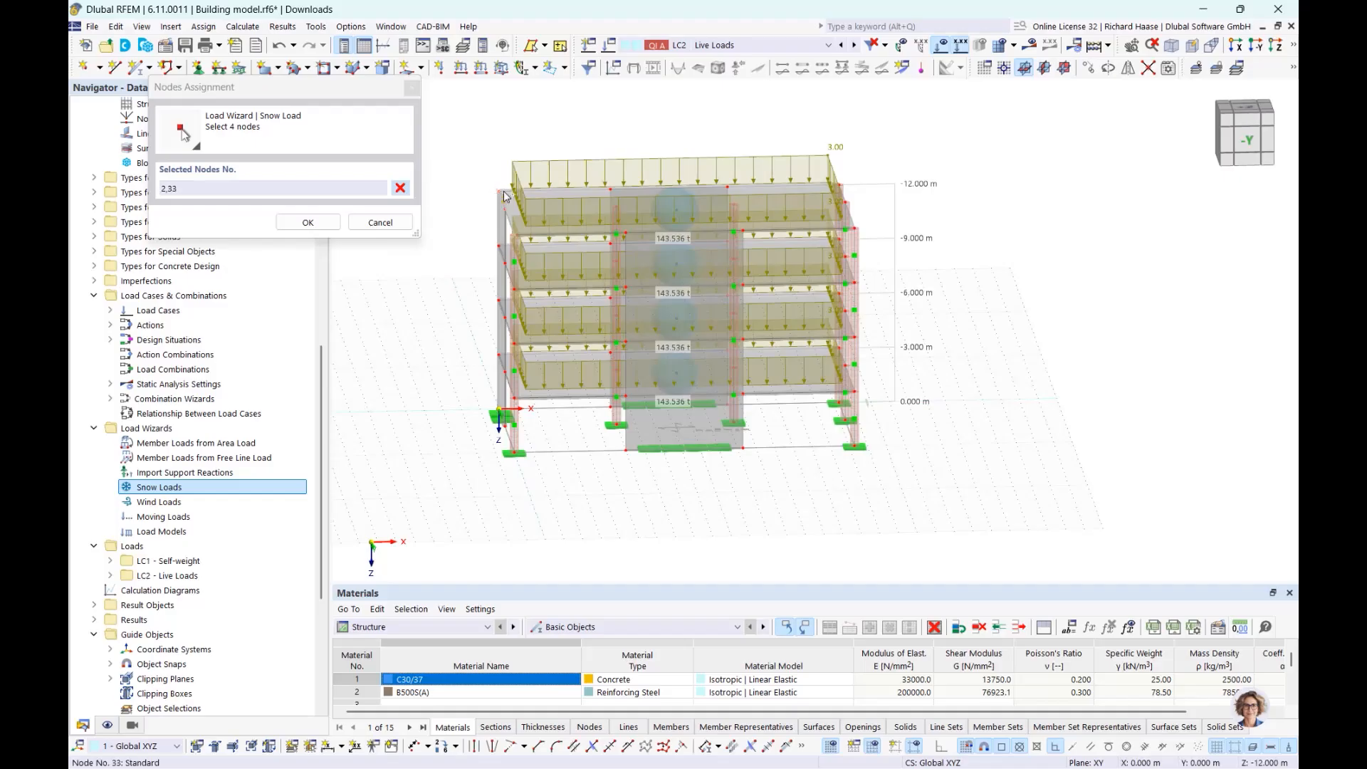
{"action": "middle_click_drag", "start_coordinate": [860, 192], "coordinate": [852, 190], "text": "ctrl"}
{"action": "left_click", "coordinate": [852, 191]}
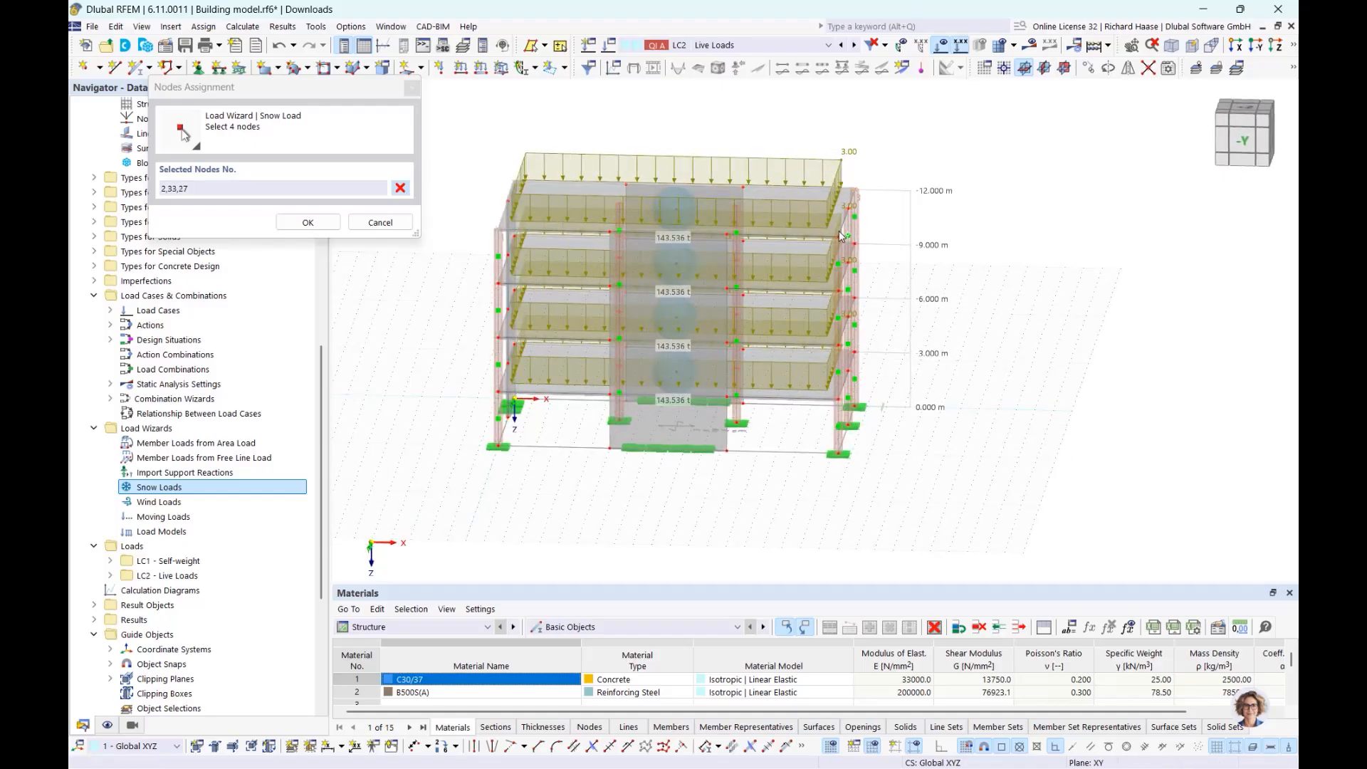
{"action": "left_click", "coordinate": [838, 237]}
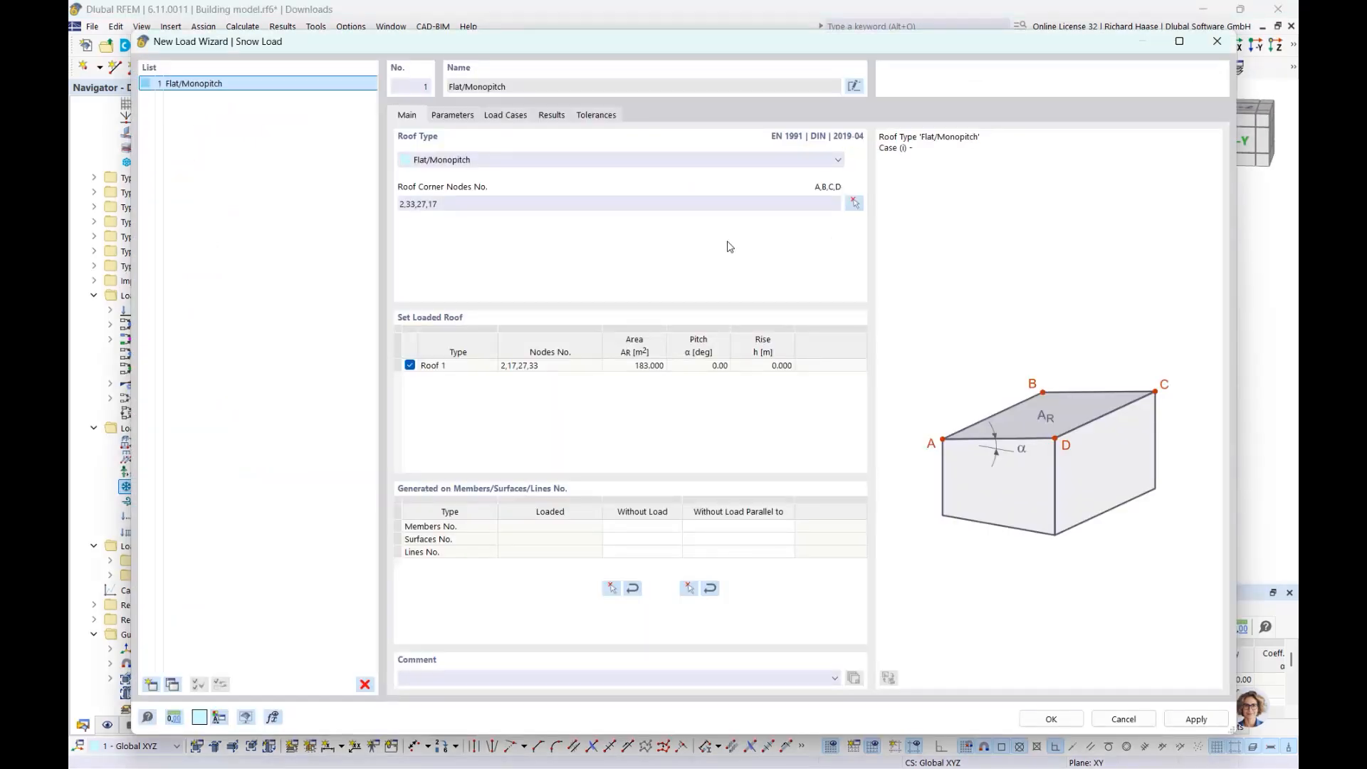
Keep the Flat/Monopitch roof type, check the snow parameters, generate the load case for Case (i) and create the snow load.
{"action": "left_click", "coordinate": [456, 161]}
{"action": "left_click", "coordinate": [455, 160]}
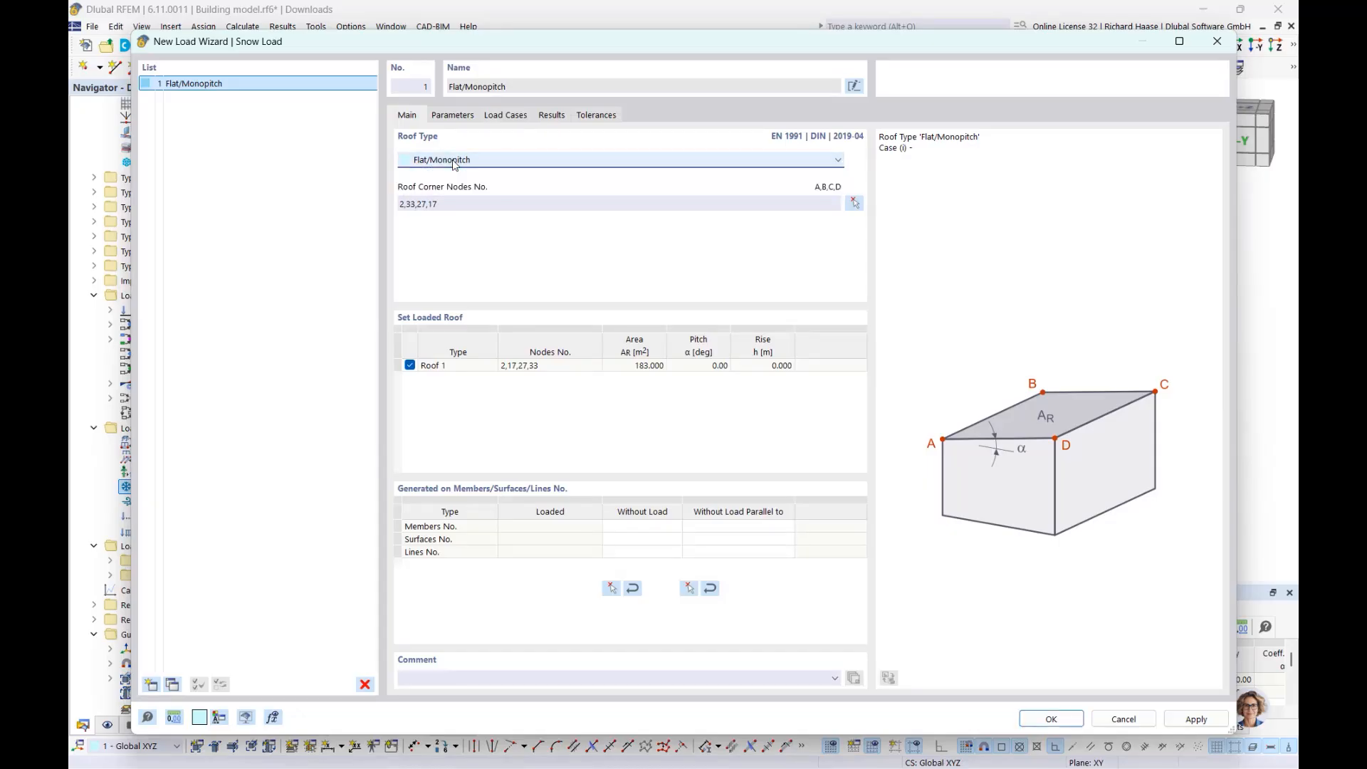
{"action": "left_click", "coordinate": [455, 115]}
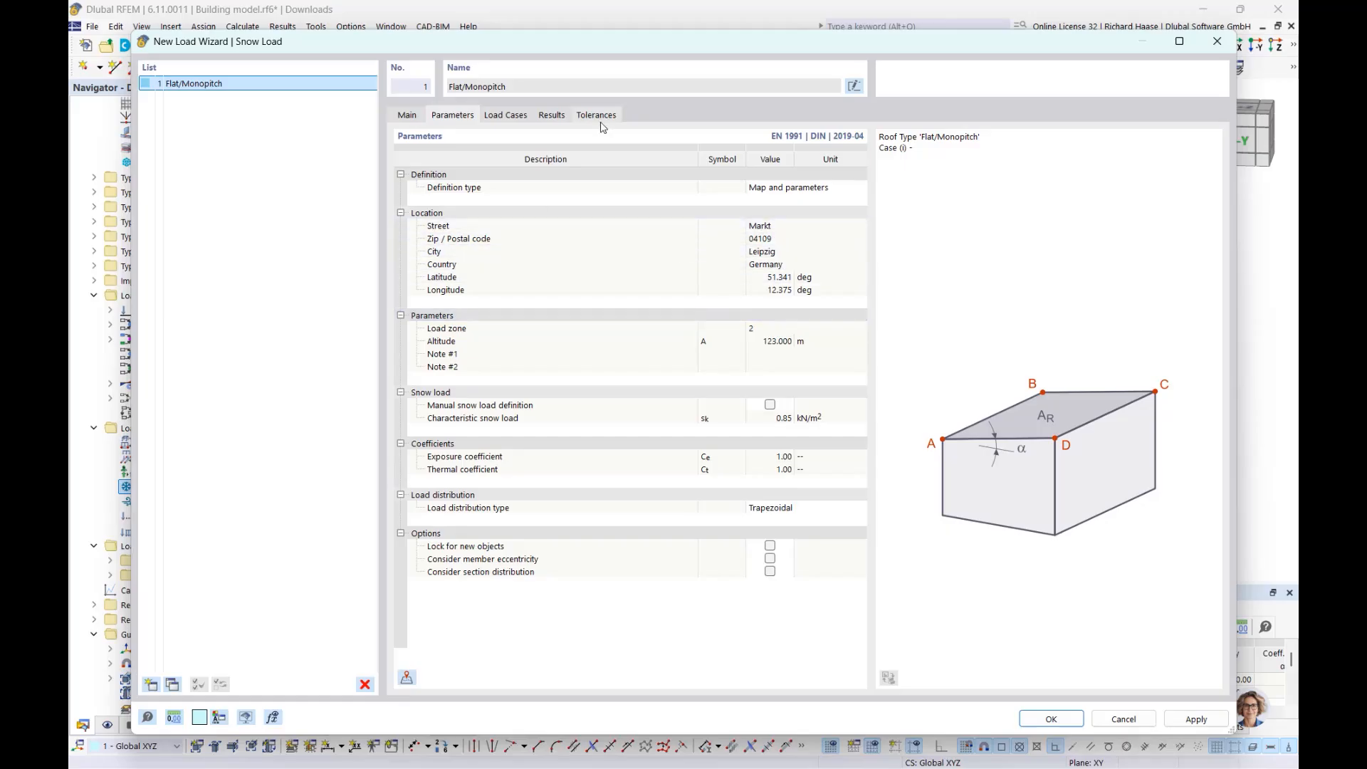
{"action": "left_click", "coordinate": [507, 116]}
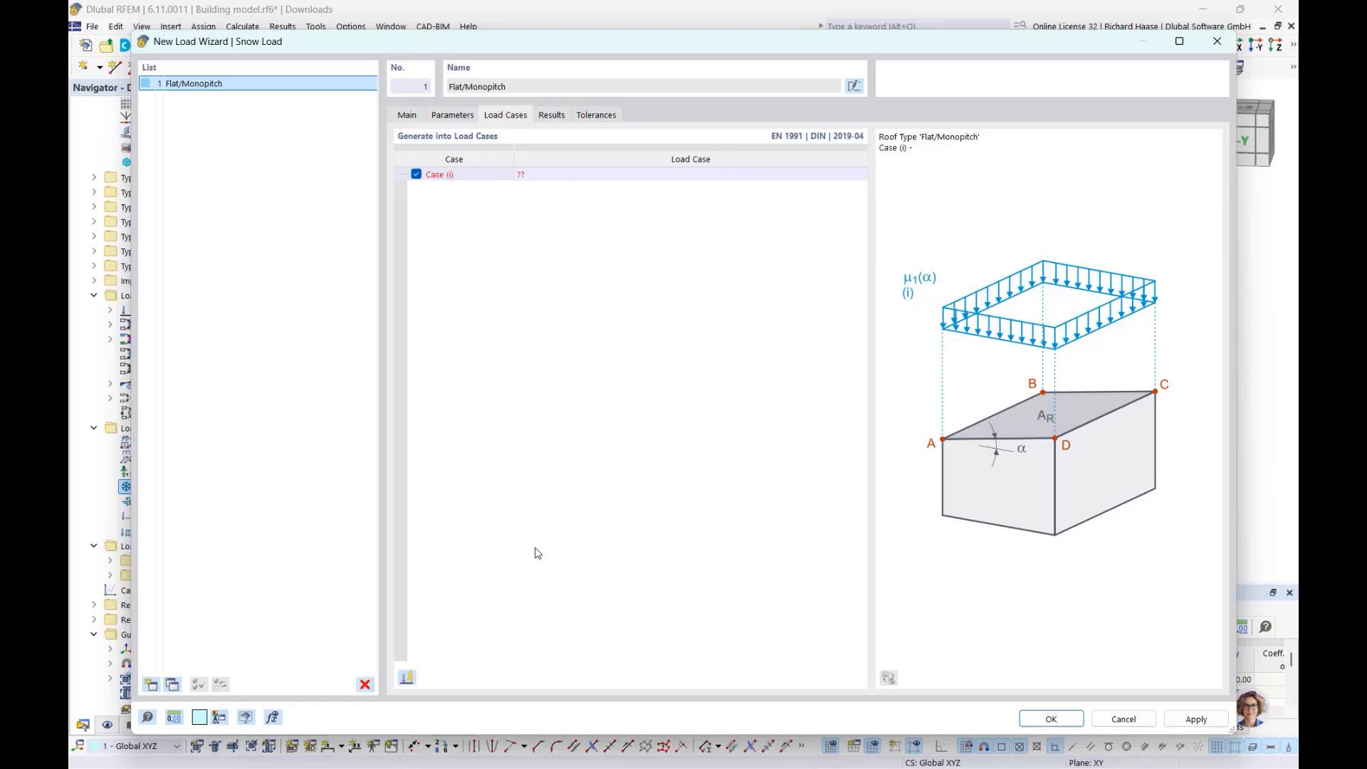
{"action": "left_click", "coordinate": [406, 679]}
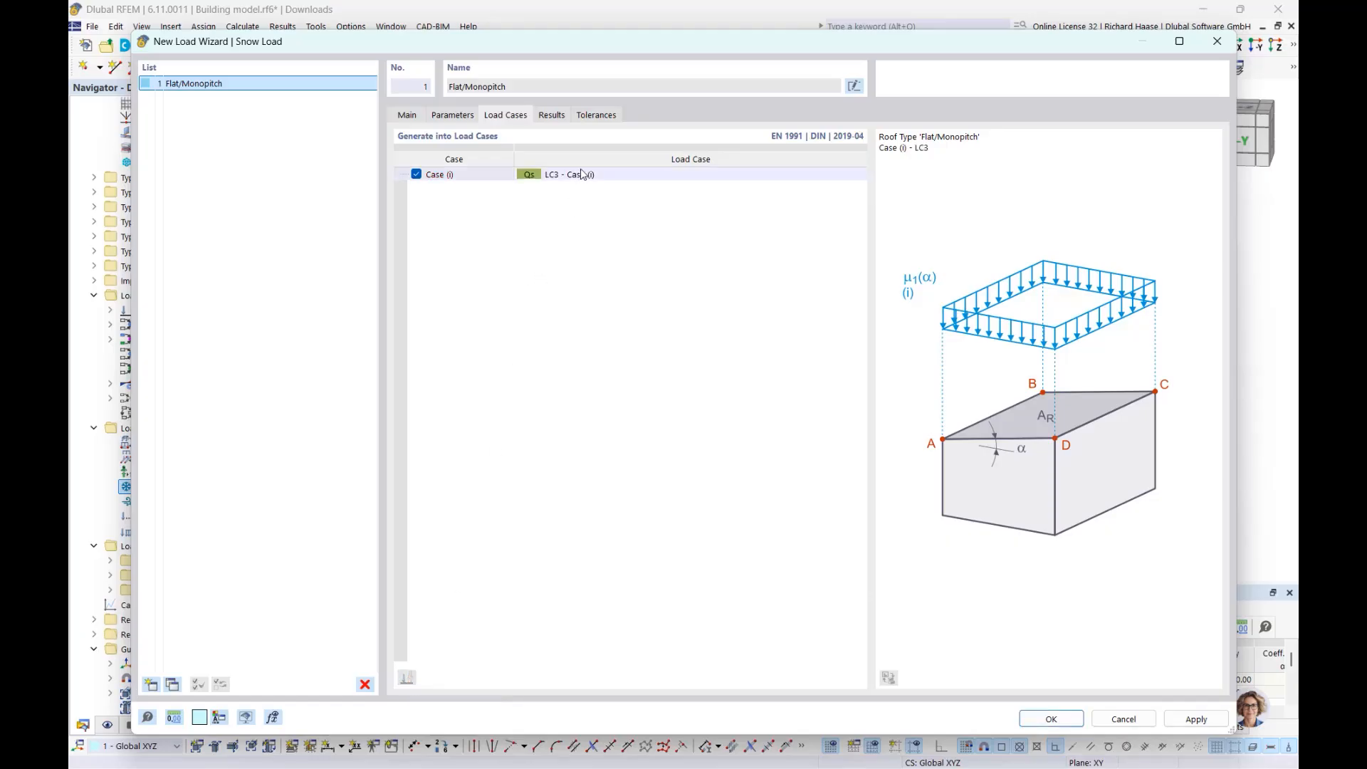
{"action": "left_click", "coordinate": [1042, 721]}
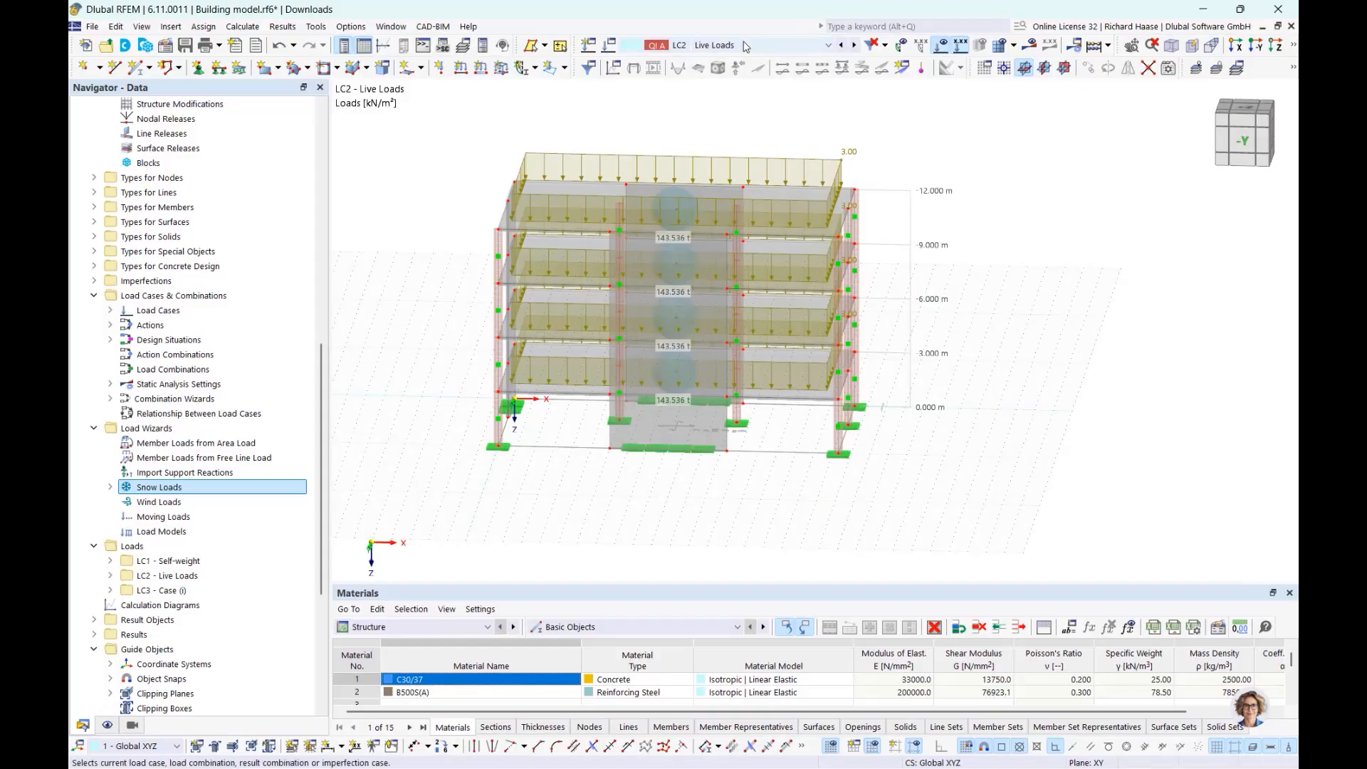
Display load case LC3 and examine the snow load on the roof slab.
{"action": "left_click", "coordinate": [745, 46]}
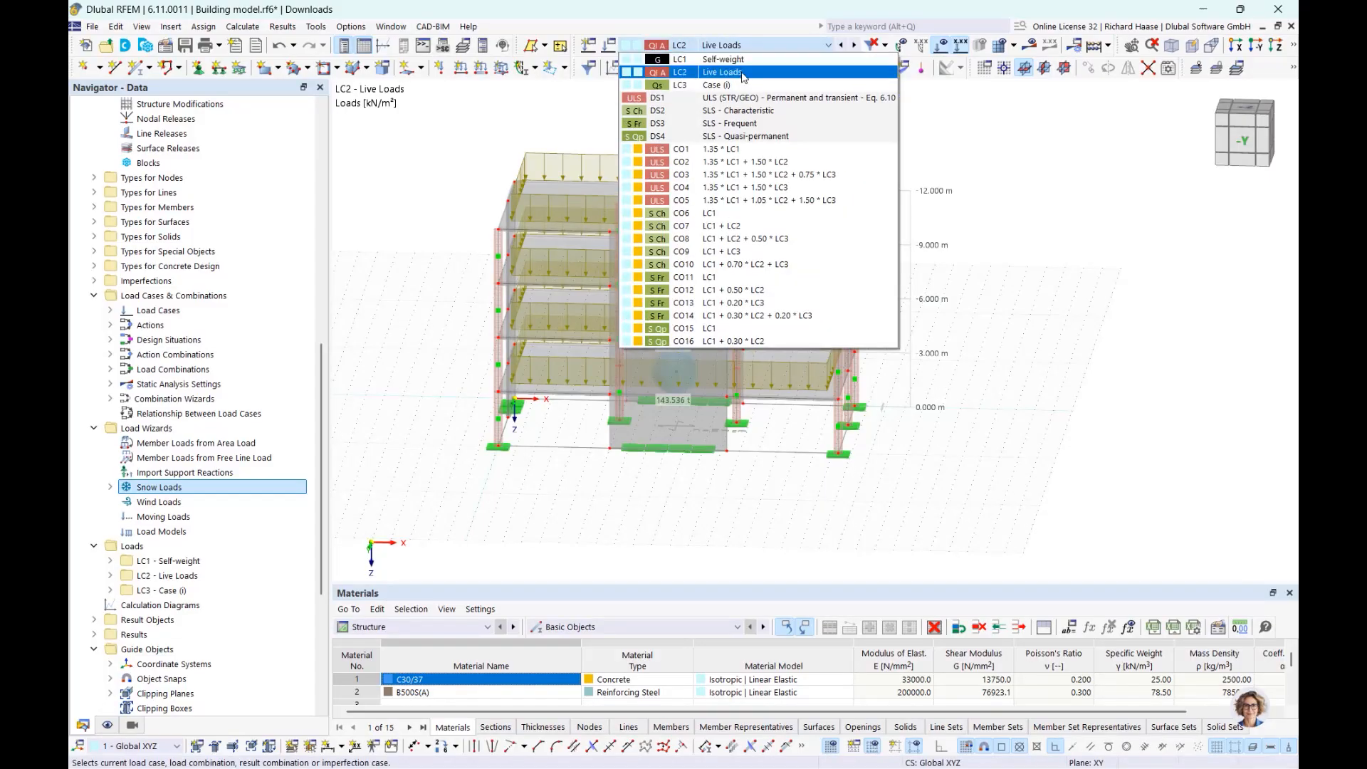
{"action": "left_click", "coordinate": [742, 86]}
{"action": "middle_click_drag", "start_coordinate": [790, 164], "coordinate": [626, 171], "text": "ctrl"}
{"action": "scroll", "coordinate": [627, 171], "scroll_direction": "up", "scroll_amount": 3}
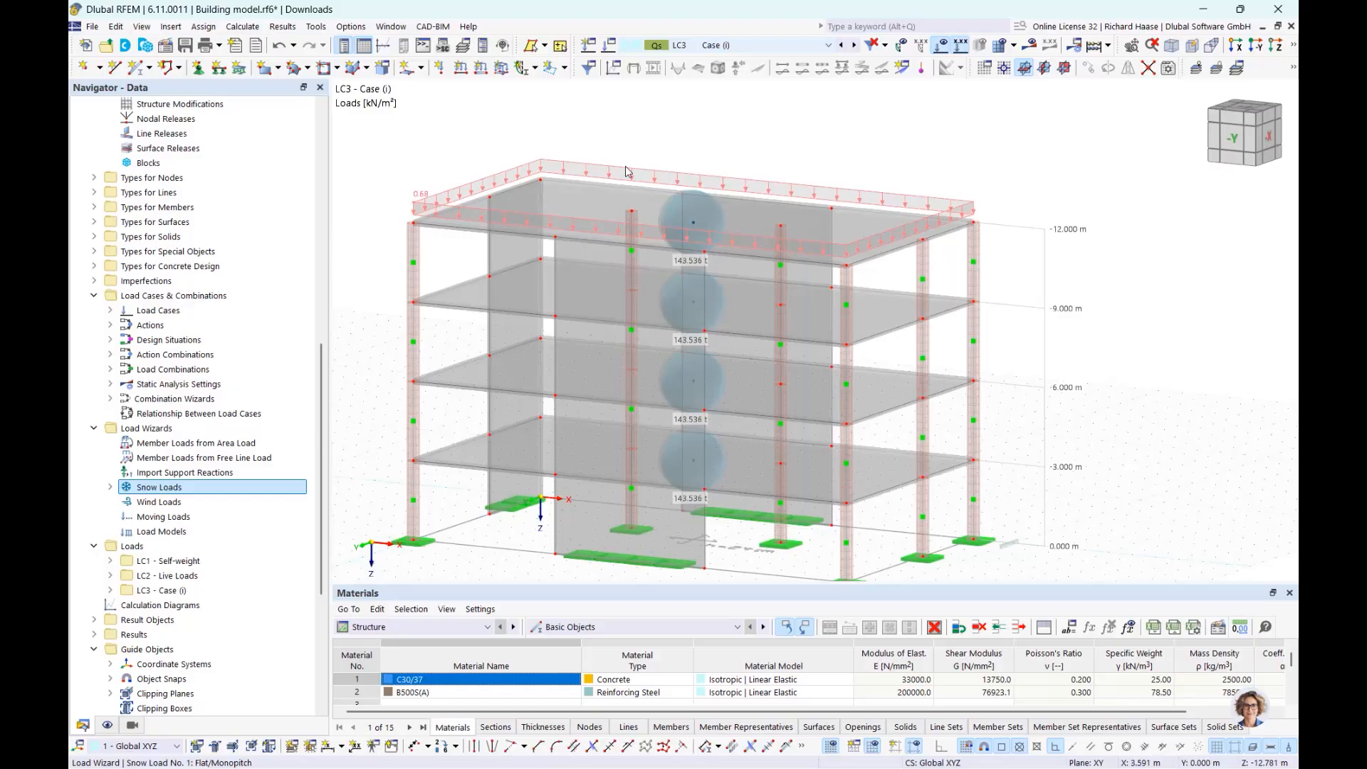
Start a new wind load wizard and assign the building's base corner nodes 5, 40, 30 and 20.
{"action": "left_click", "coordinate": [197, 505]}
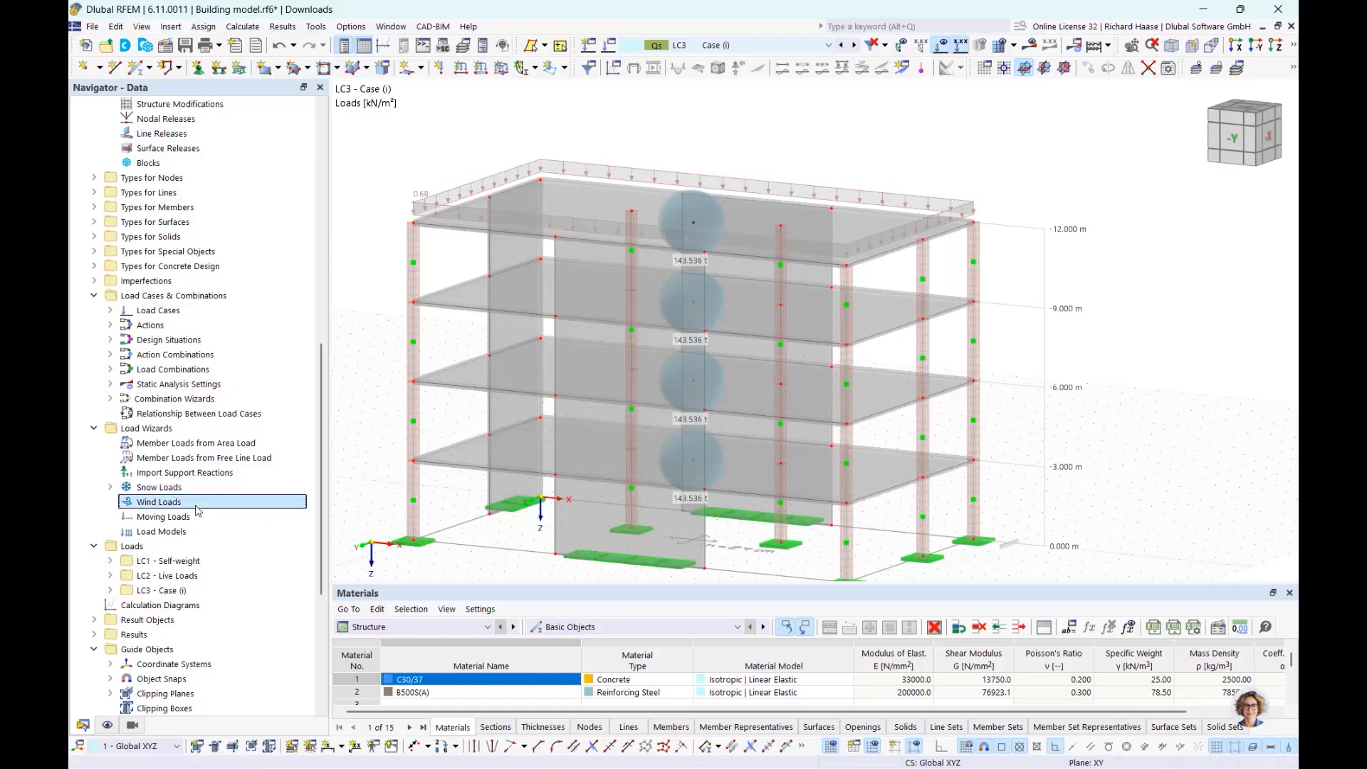
{"action": "right_click", "coordinate": [198, 508]}
{"action": "left_click", "coordinate": [264, 534]}
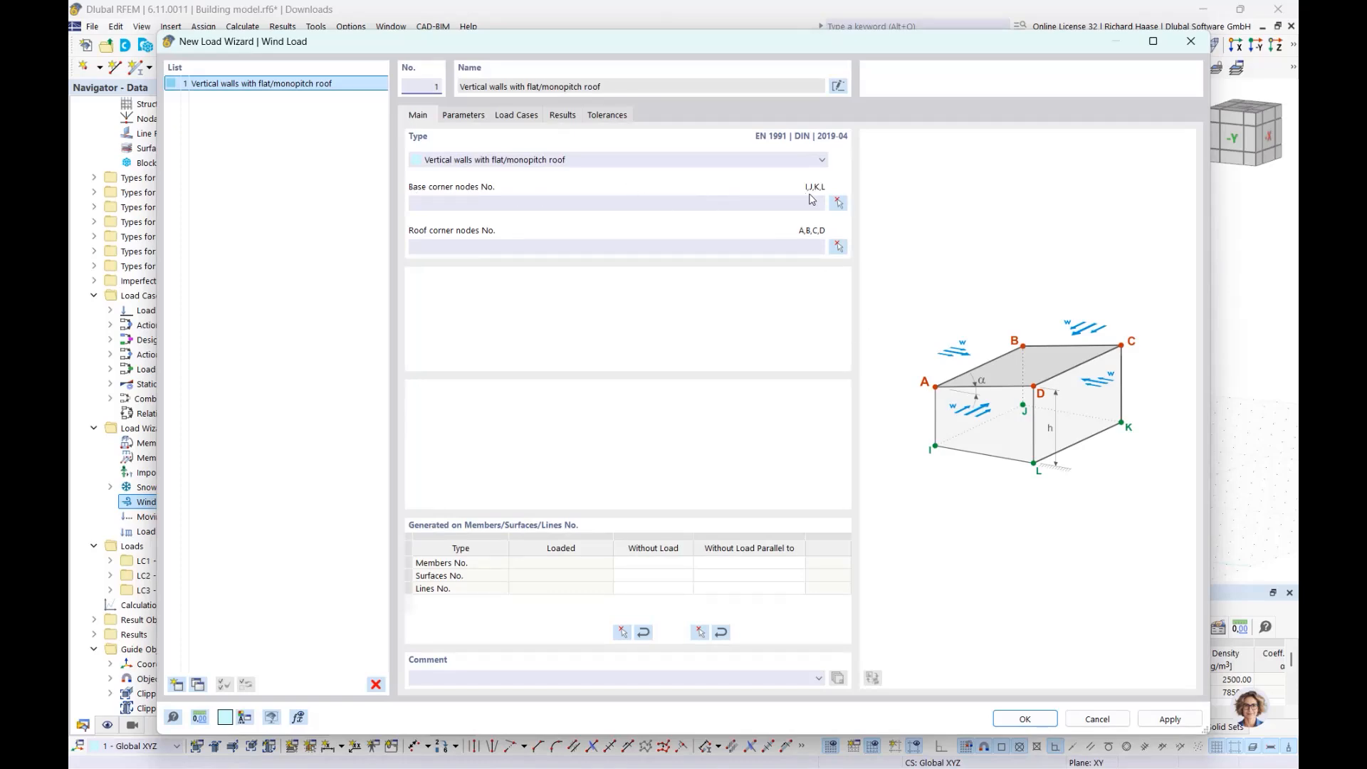
{"action": "left_click", "coordinate": [838, 203]}
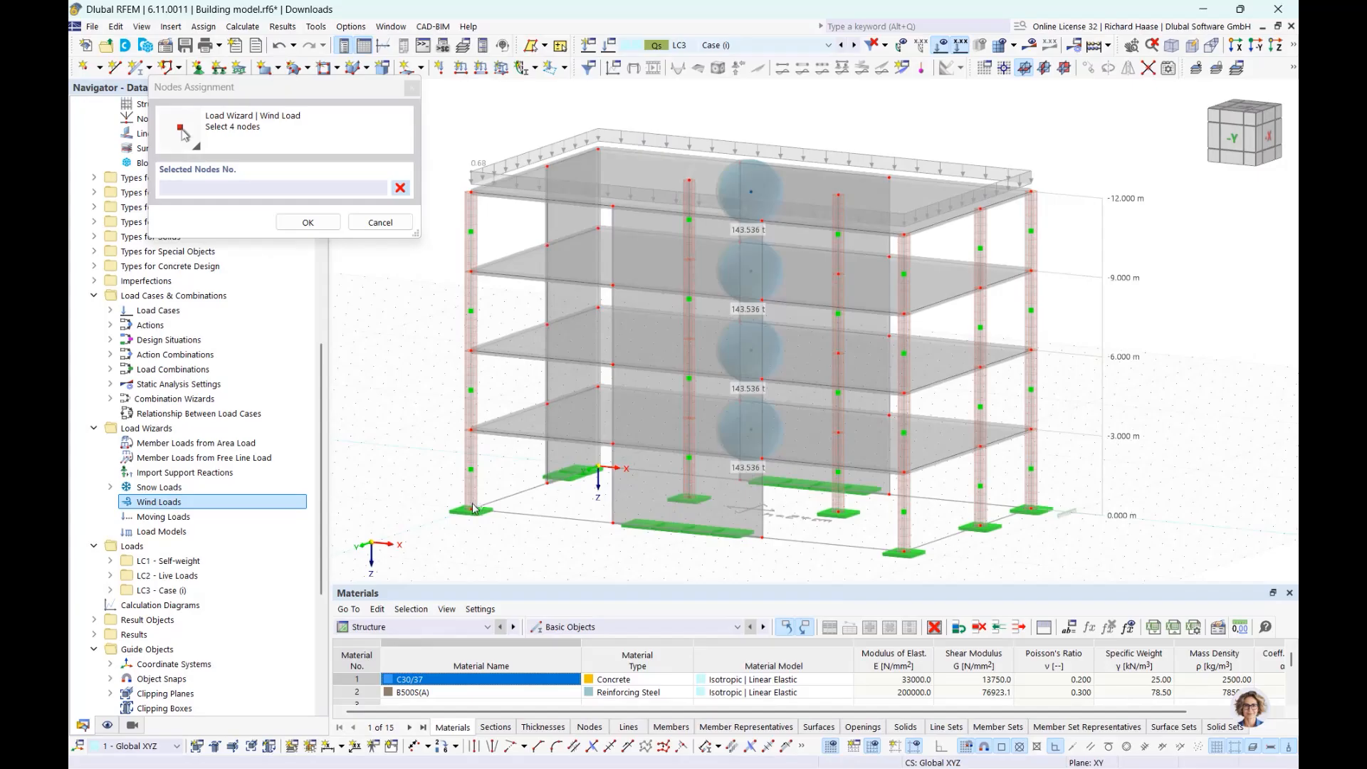
{"action": "left_click", "coordinate": [474, 507]}
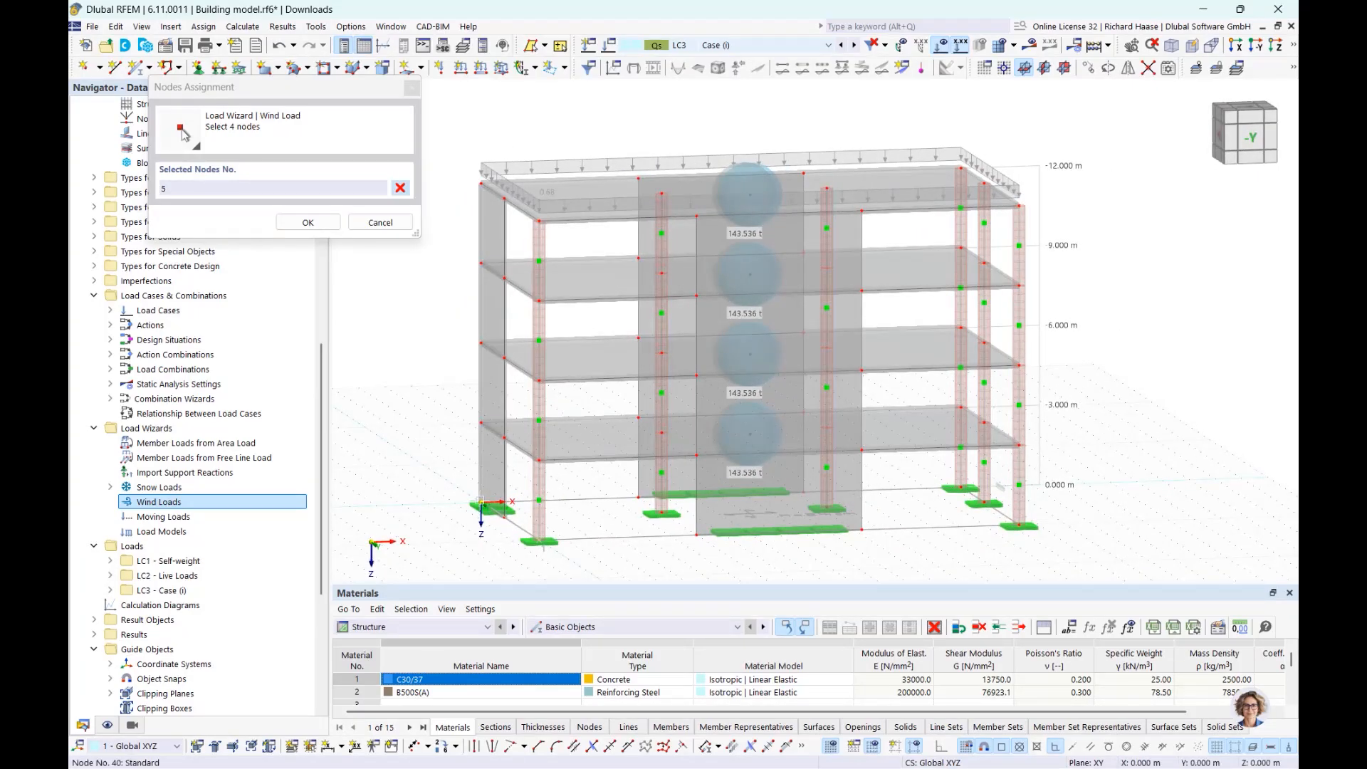
{"action": "left_click", "coordinate": [726, 494]}
{"action": "middle_click_drag", "start_coordinate": [726, 494], "coordinate": [575, 494]}
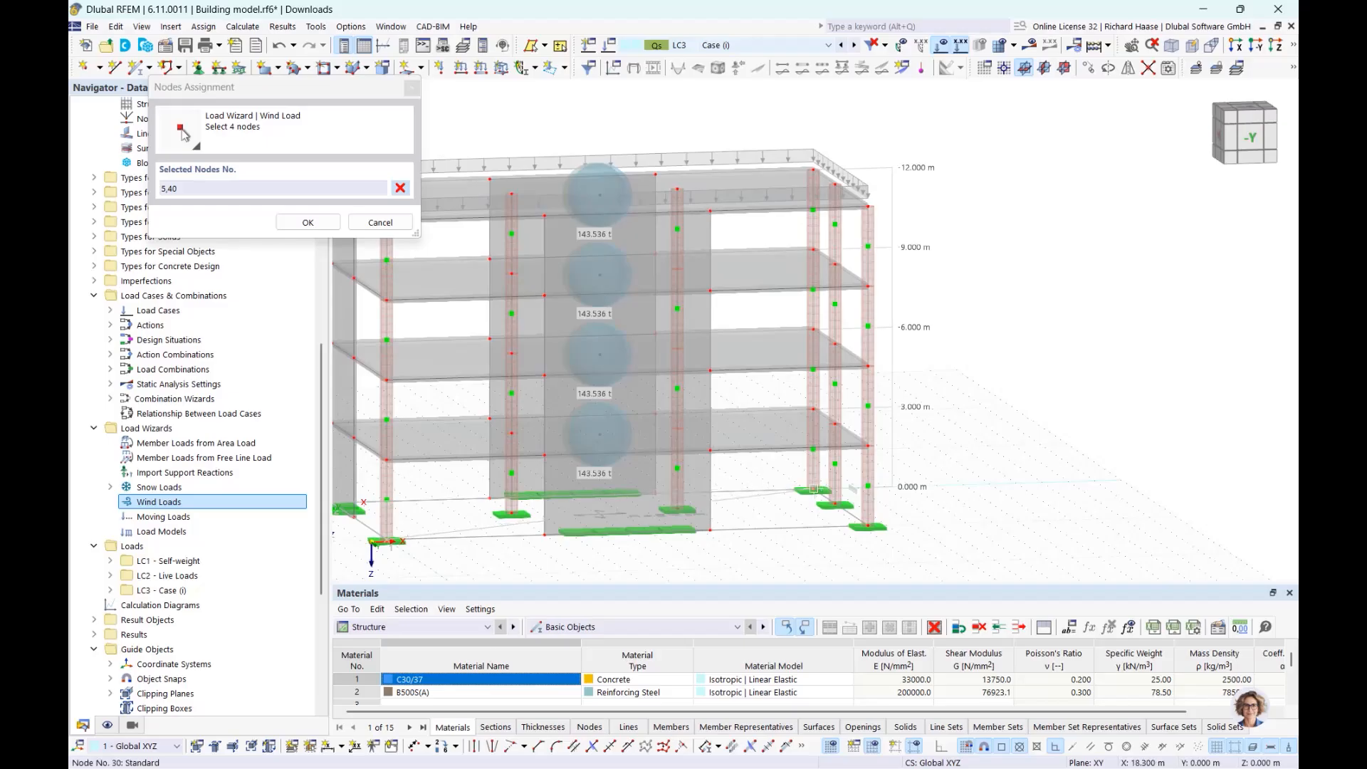
{"action": "left_click", "coordinate": [853, 531]}
{"action": "left_click", "coordinate": [852, 513]}
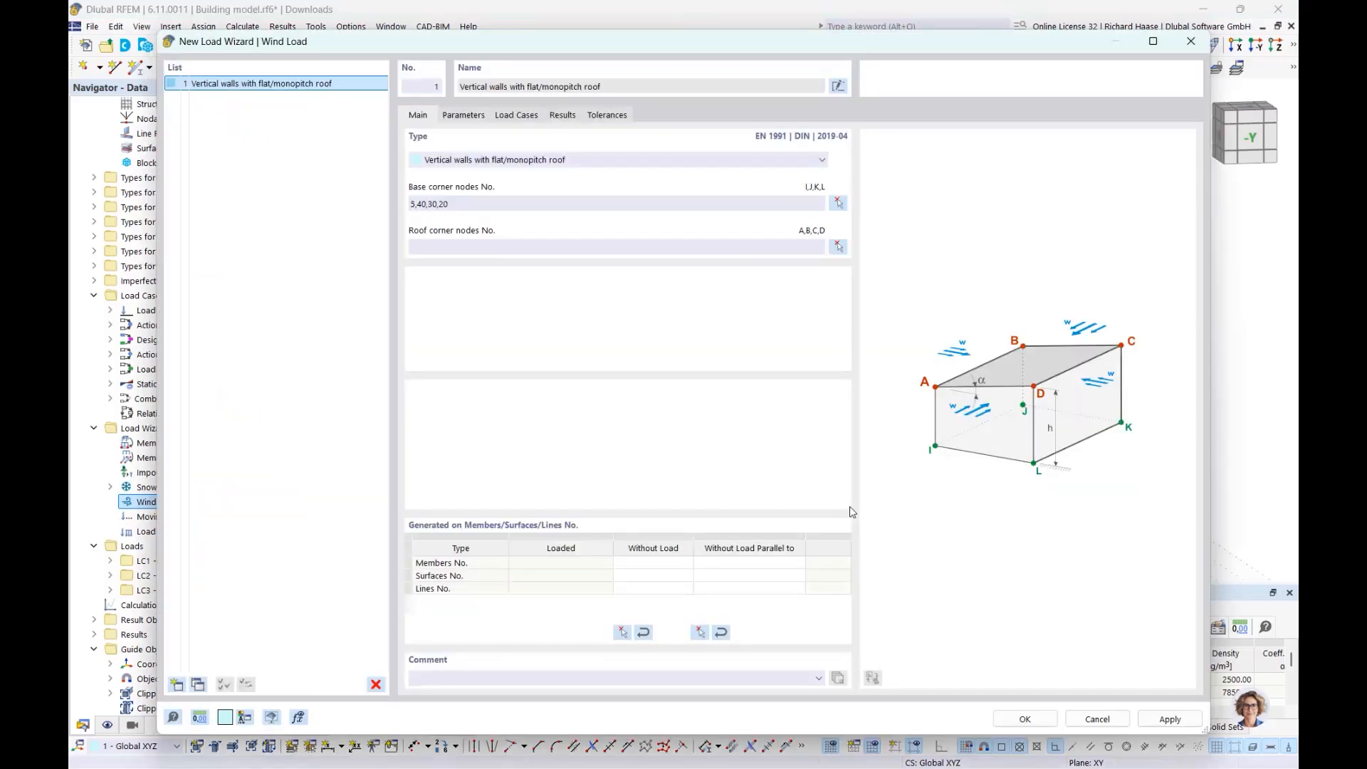
Assign the top slab's corner nodes 2, 33, 27 and 17 as the wind load's roof corners.
{"action": "left_click", "coordinate": [839, 245]}
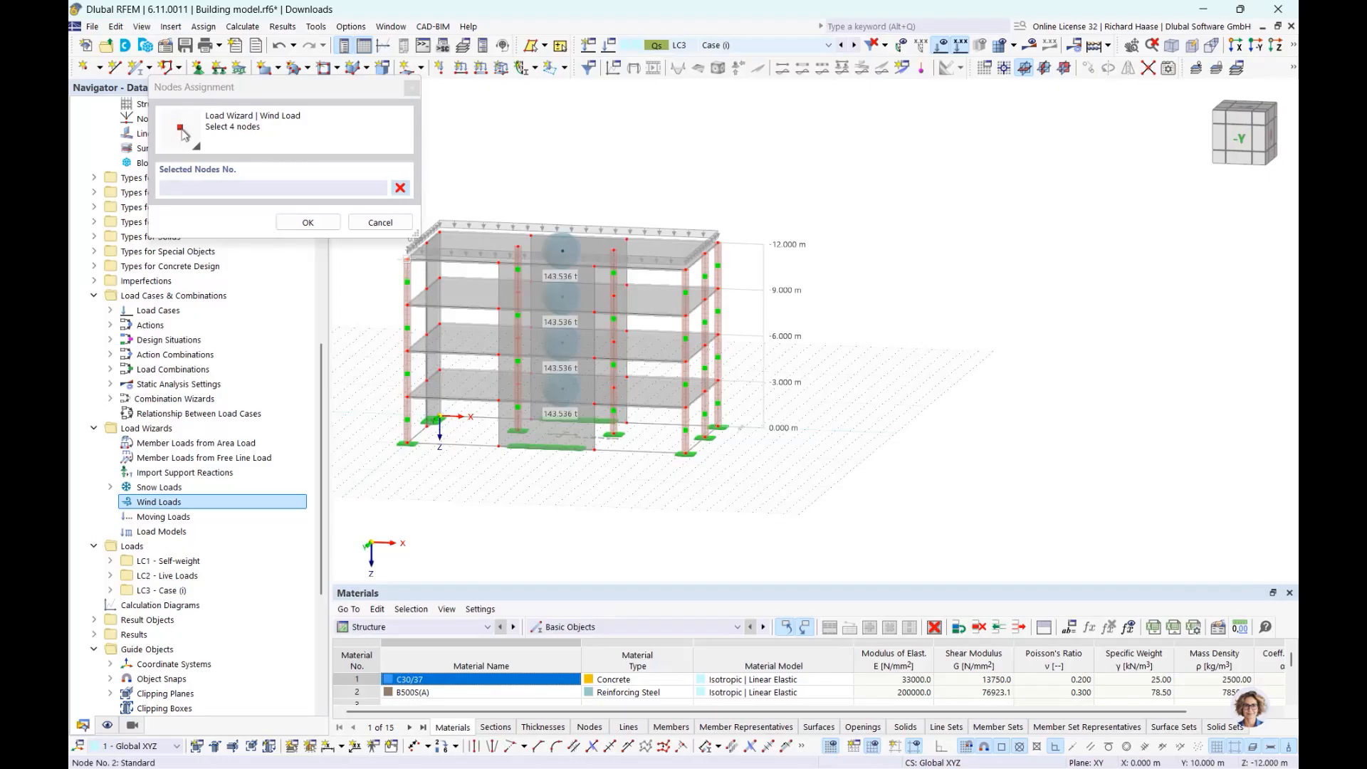
{"action": "left_click", "coordinate": [419, 251]}
{"action": "middle_click_drag", "start_coordinate": [420, 249], "coordinate": [435, 281], "text": "ctrl"}
{"action": "middle_click_drag", "start_coordinate": [435, 282], "coordinate": [448, 329]}
{"action": "left_click", "coordinate": [418, 299]}
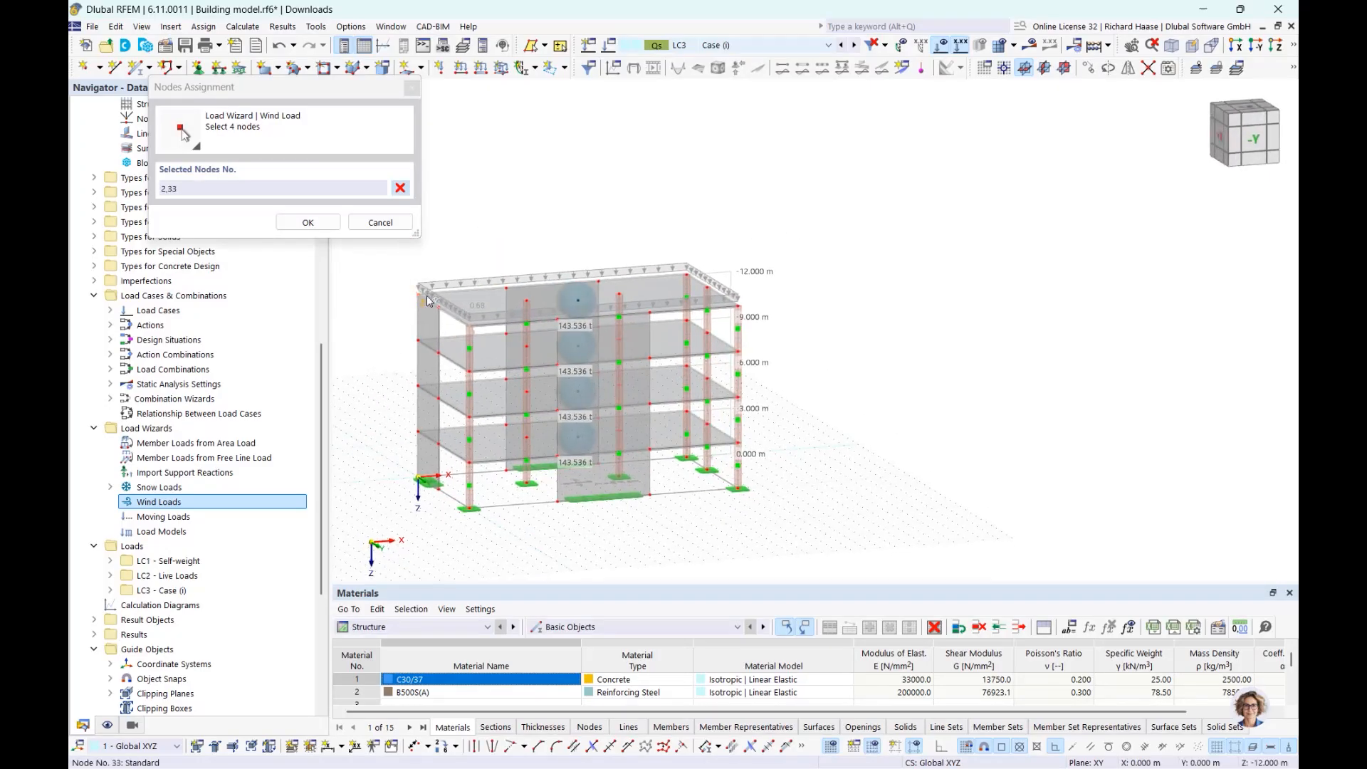
{"action": "left_click", "coordinate": [689, 276]}
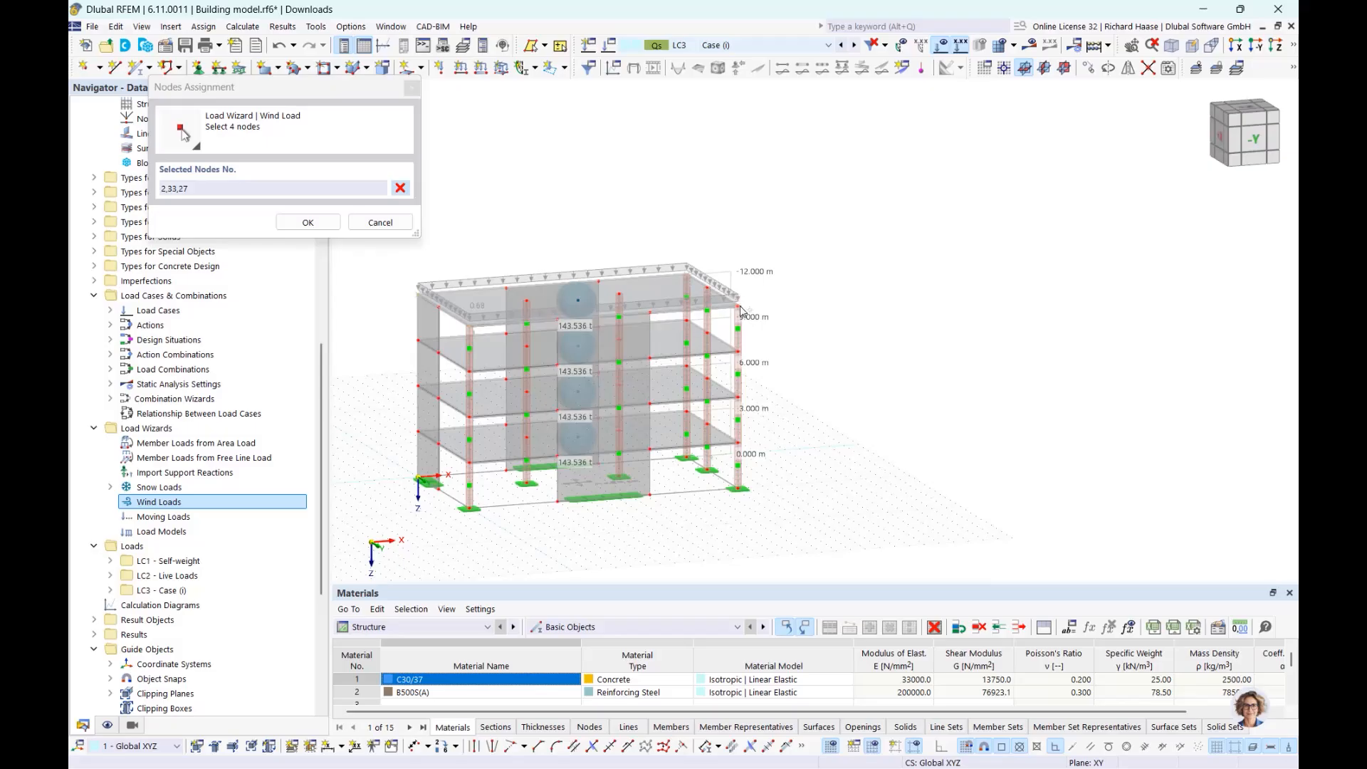
{"action": "left_click", "coordinate": [739, 305]}
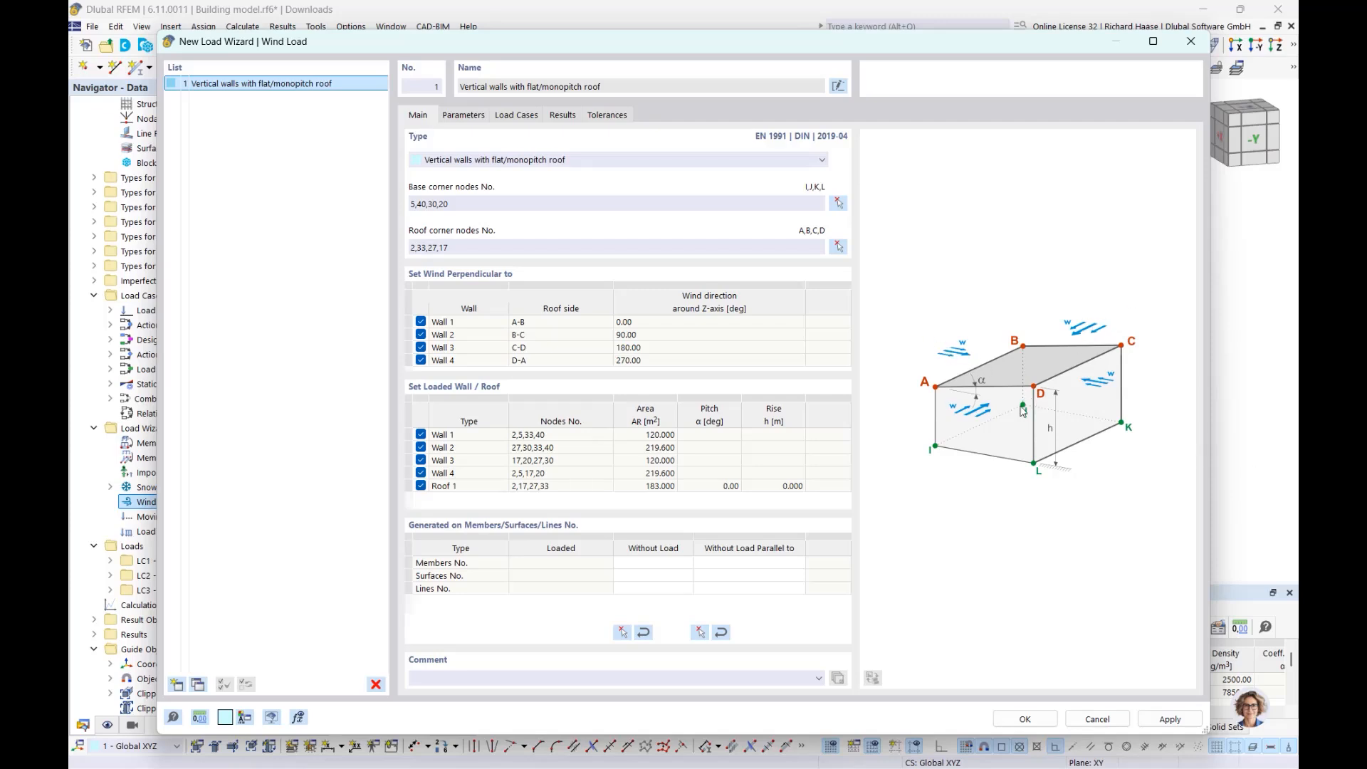
Exclude wind perpendicular to Walls 2 and 3, and create the wind load with generated load cases for Walls 1 and 4.
{"action": "left_click", "coordinate": [420, 335]}
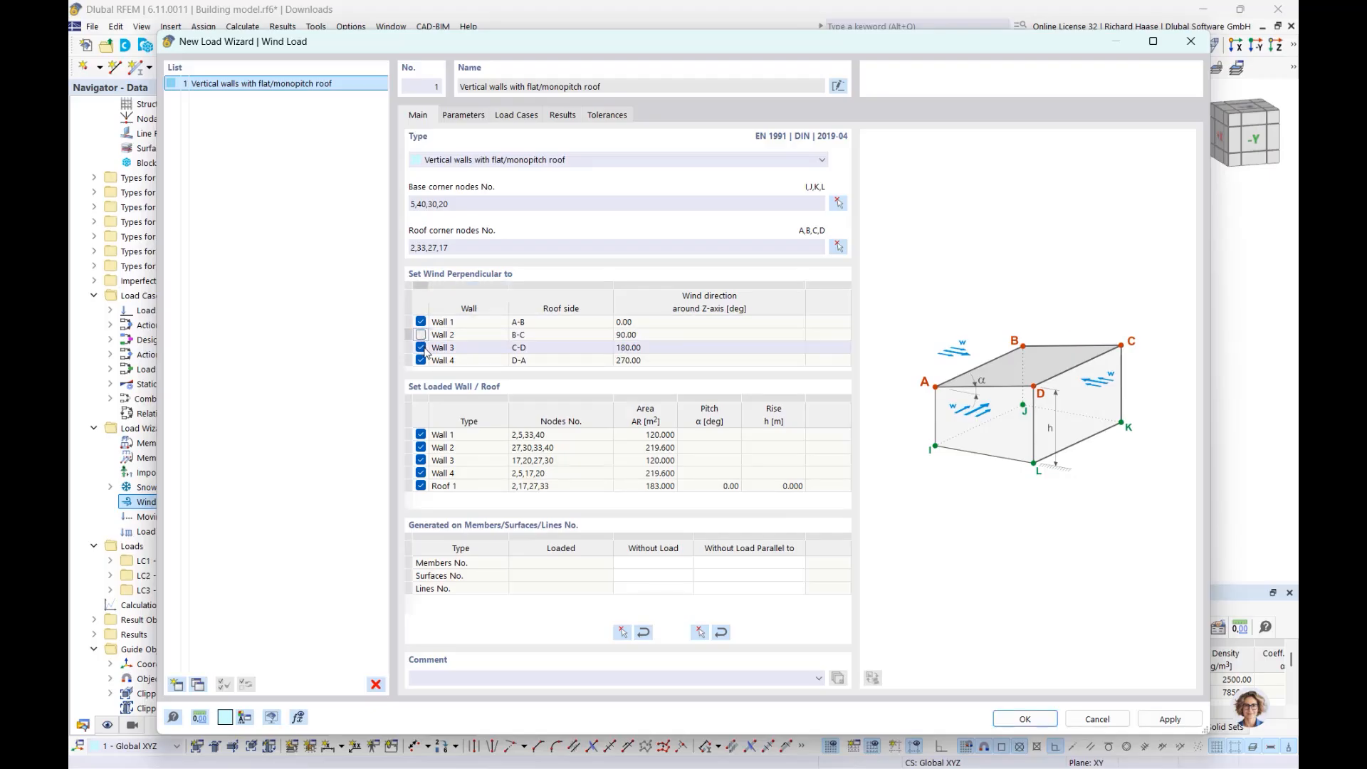
{"action": "left_click", "coordinate": [420, 348]}
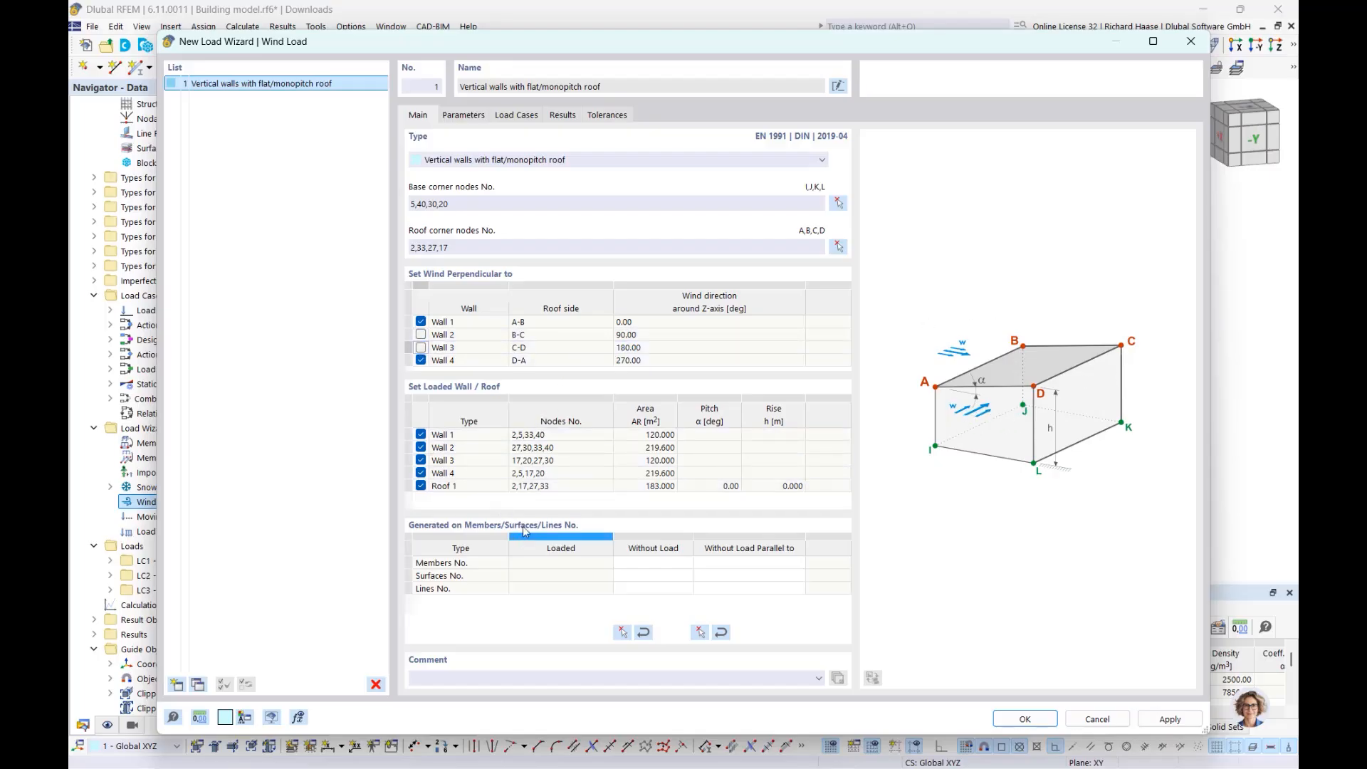
{"action": "left_click", "coordinate": [467, 119]}
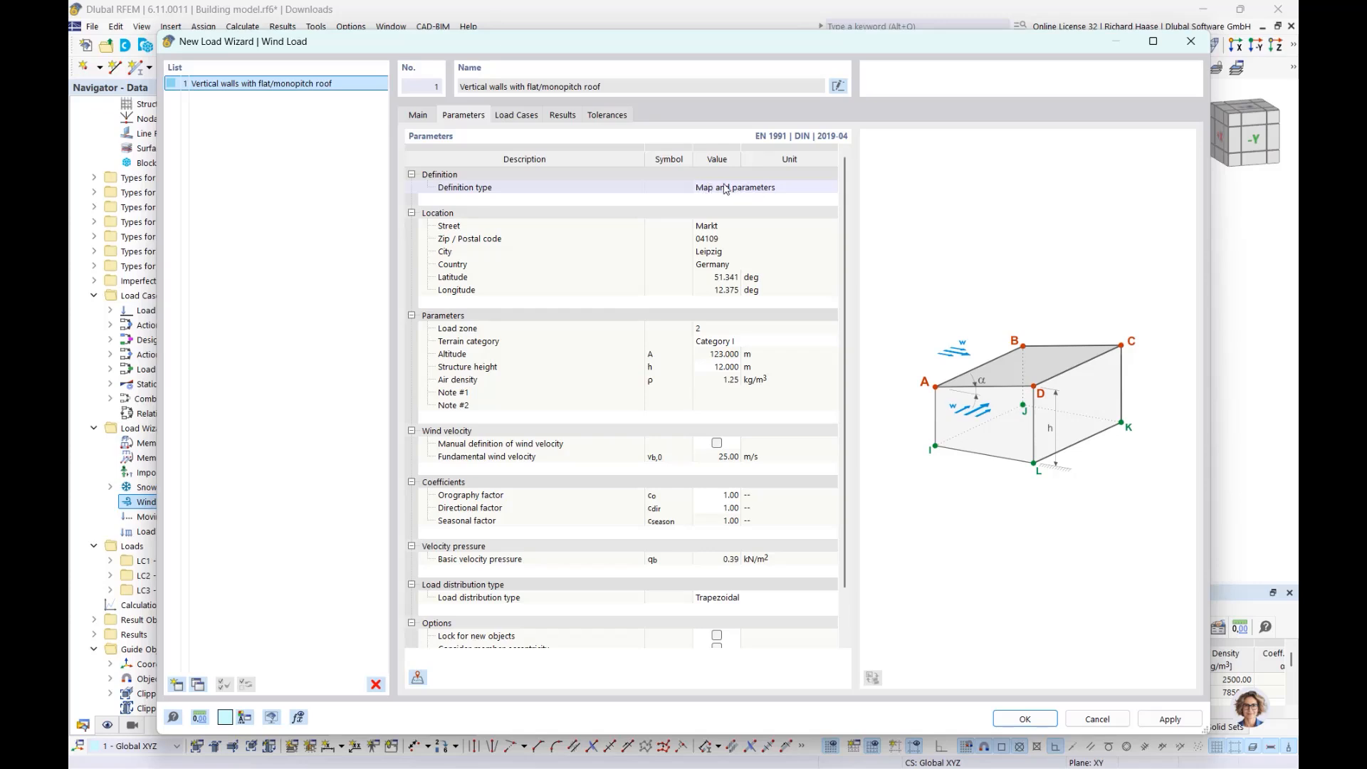
{"action": "left_click", "coordinate": [511, 114]}
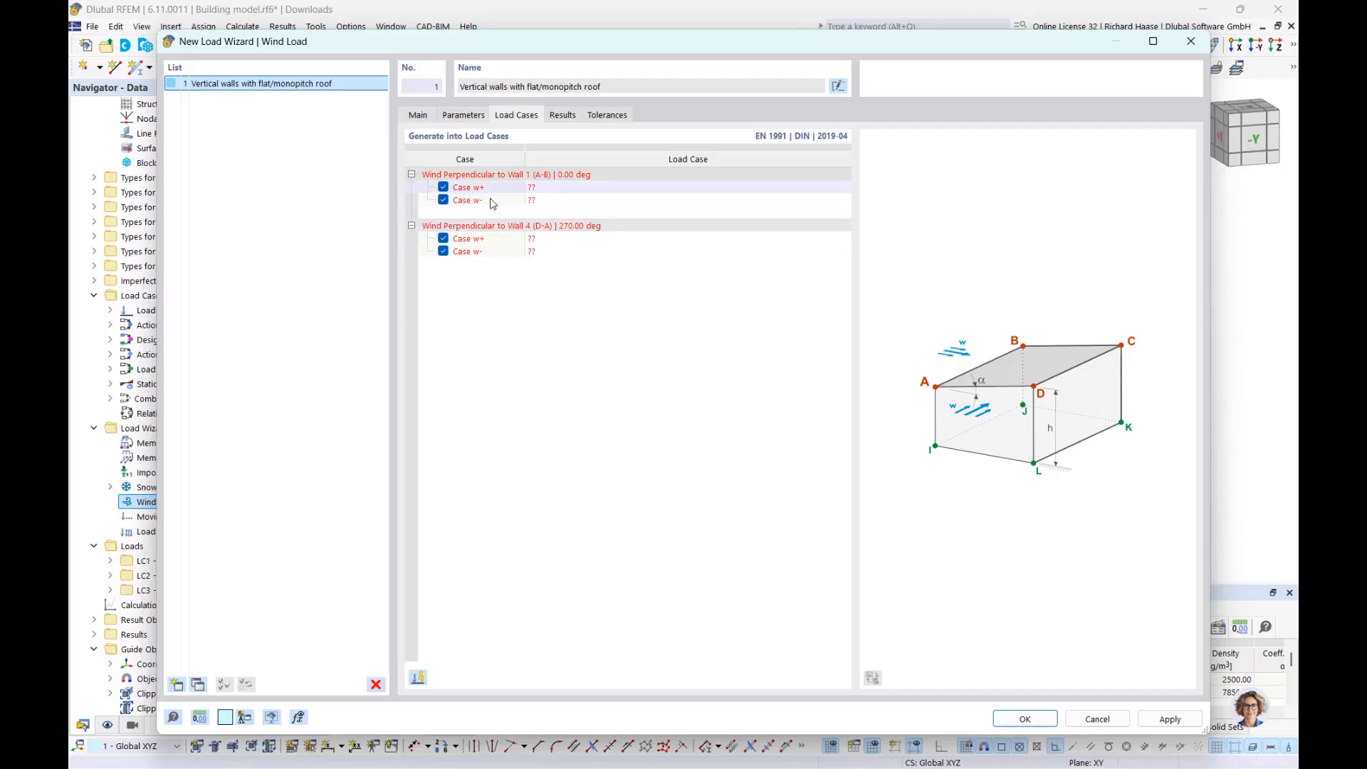
{"action": "left_click", "coordinate": [418, 679]}
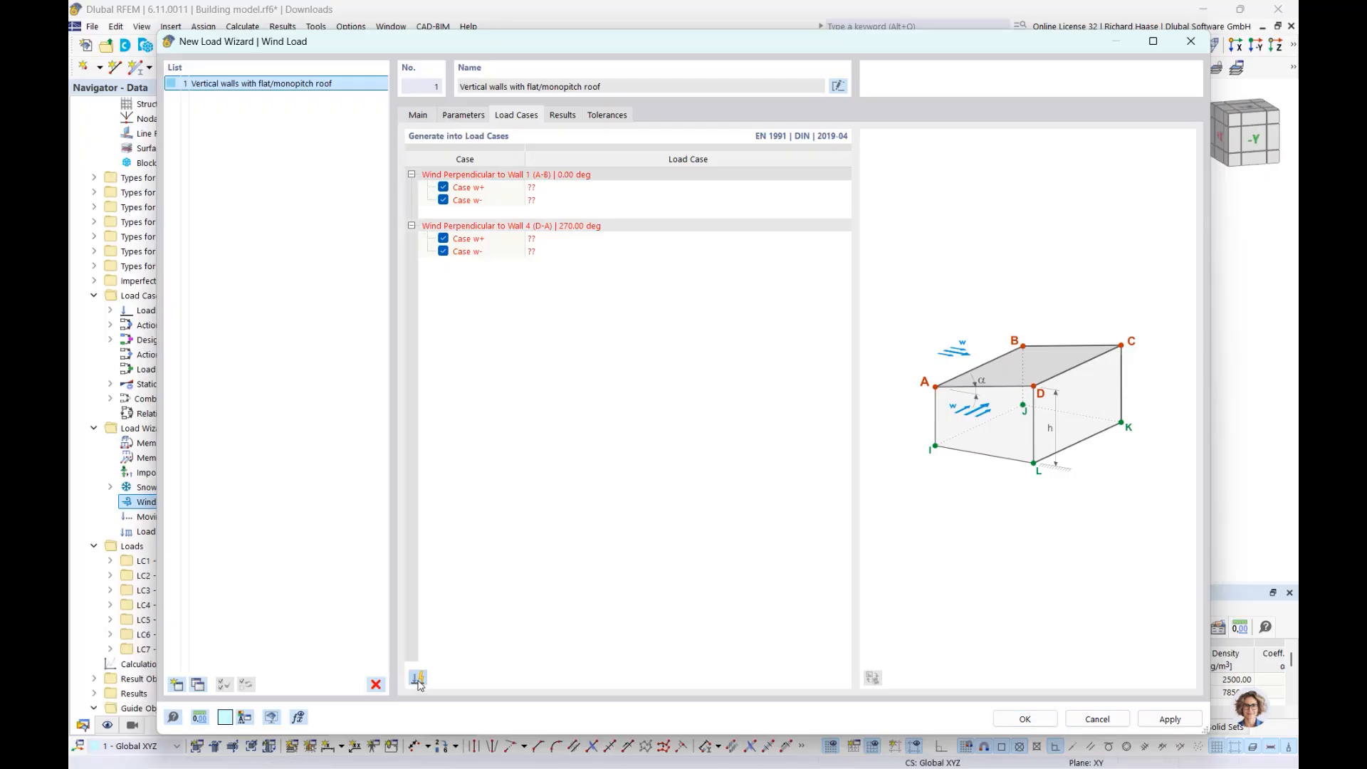
{"action": "left_click", "coordinate": [1023, 719]}
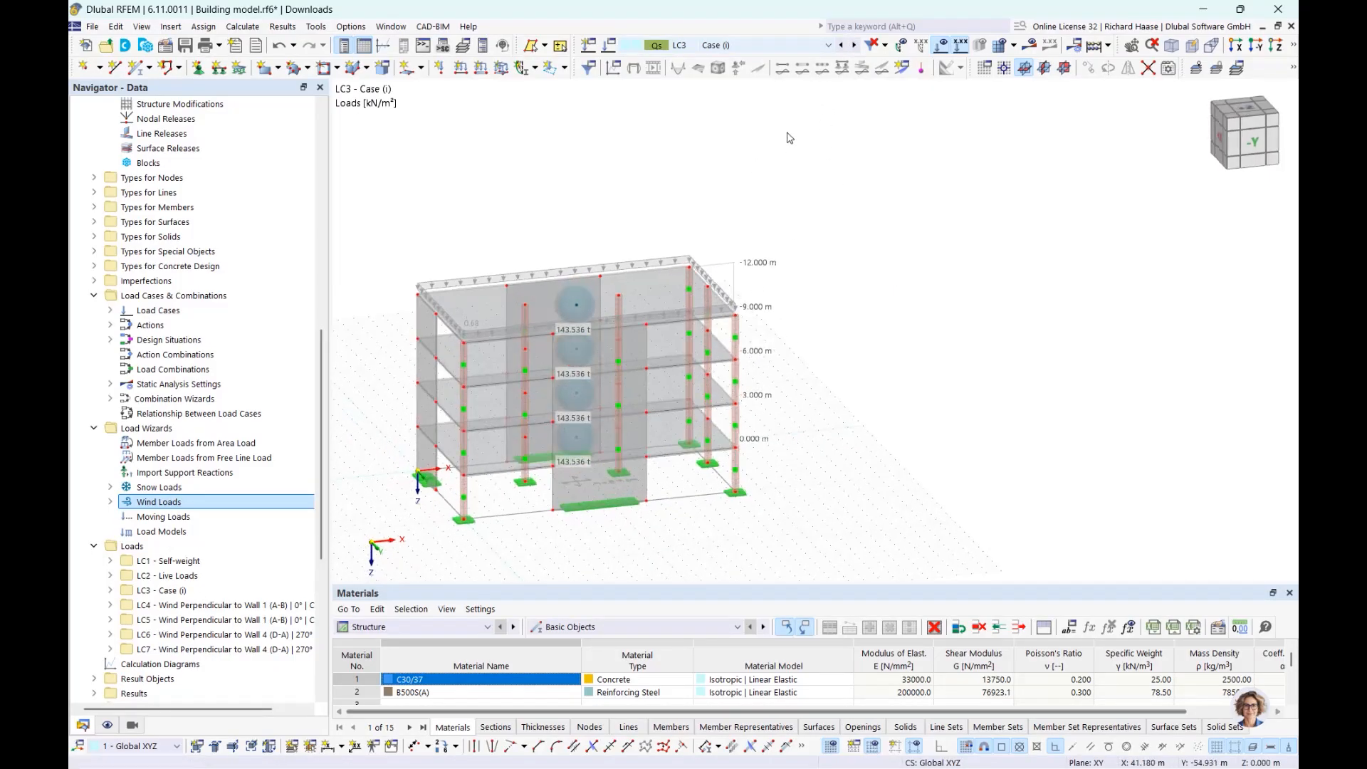
Review the wind loads perpendicular to Wall 1 on the model for LC4 Case w+ and LC5 Case w-.
{"action": "left_click", "coordinate": [854, 46]}
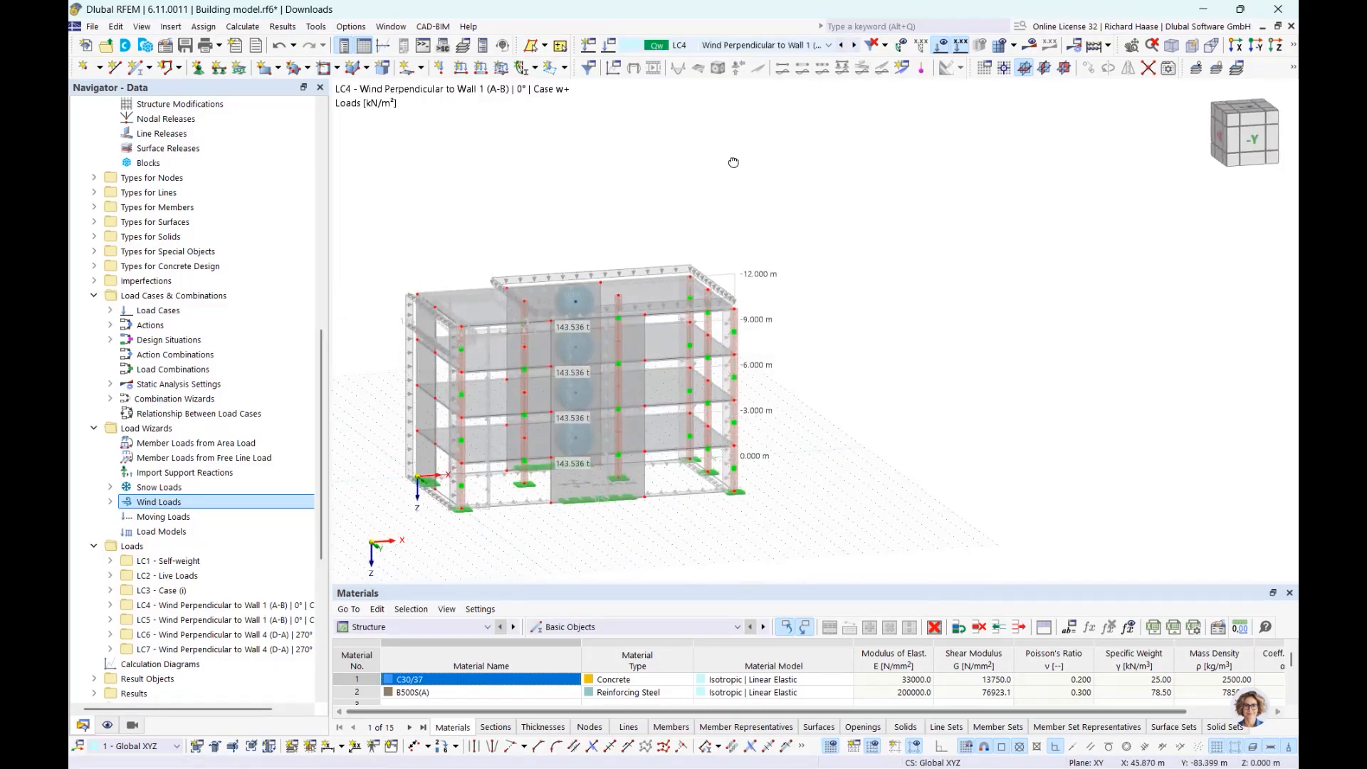
{"action": "scroll", "coordinate": [543, 301], "scroll_direction": "up", "scroll_amount": 5}
{"action": "scroll", "coordinate": [587, 227], "scroll_direction": "down", "scroll_amount": 5}
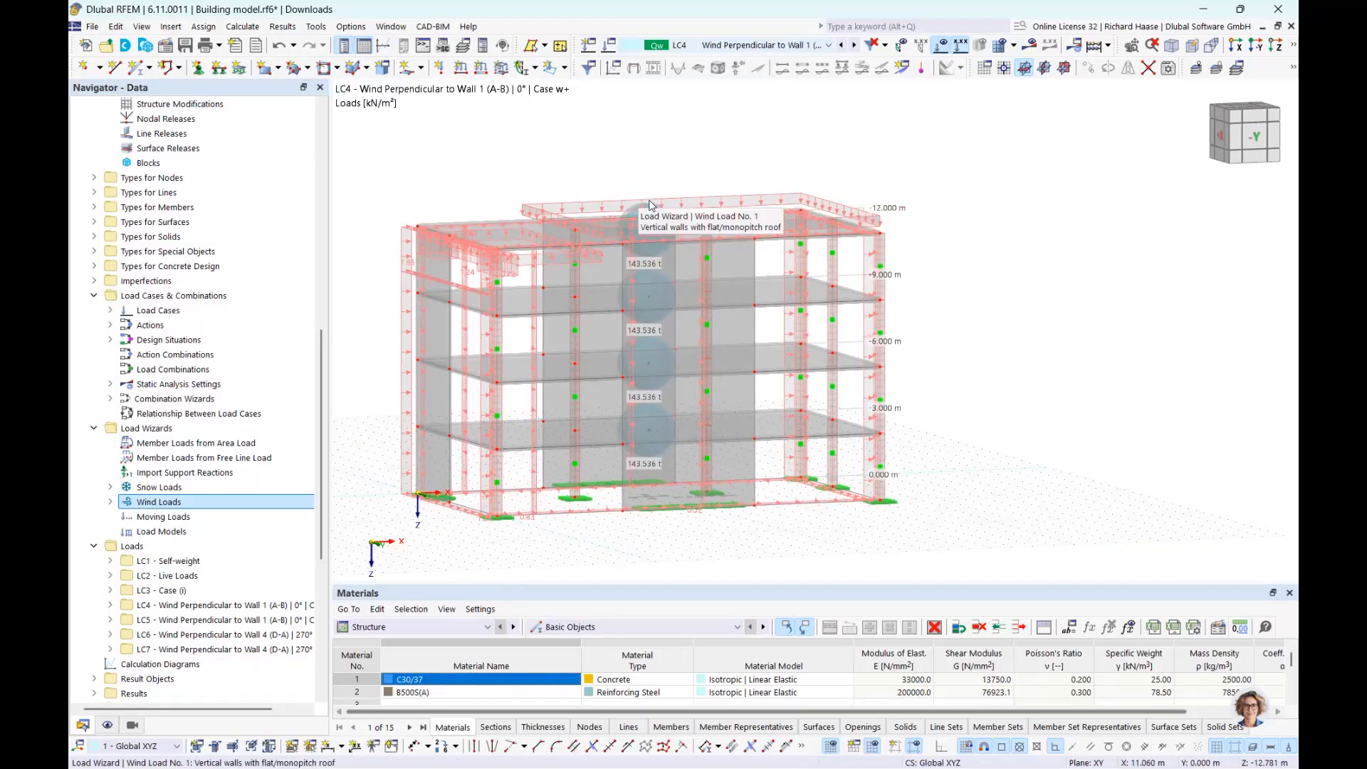
{"action": "left_click", "coordinate": [853, 46]}
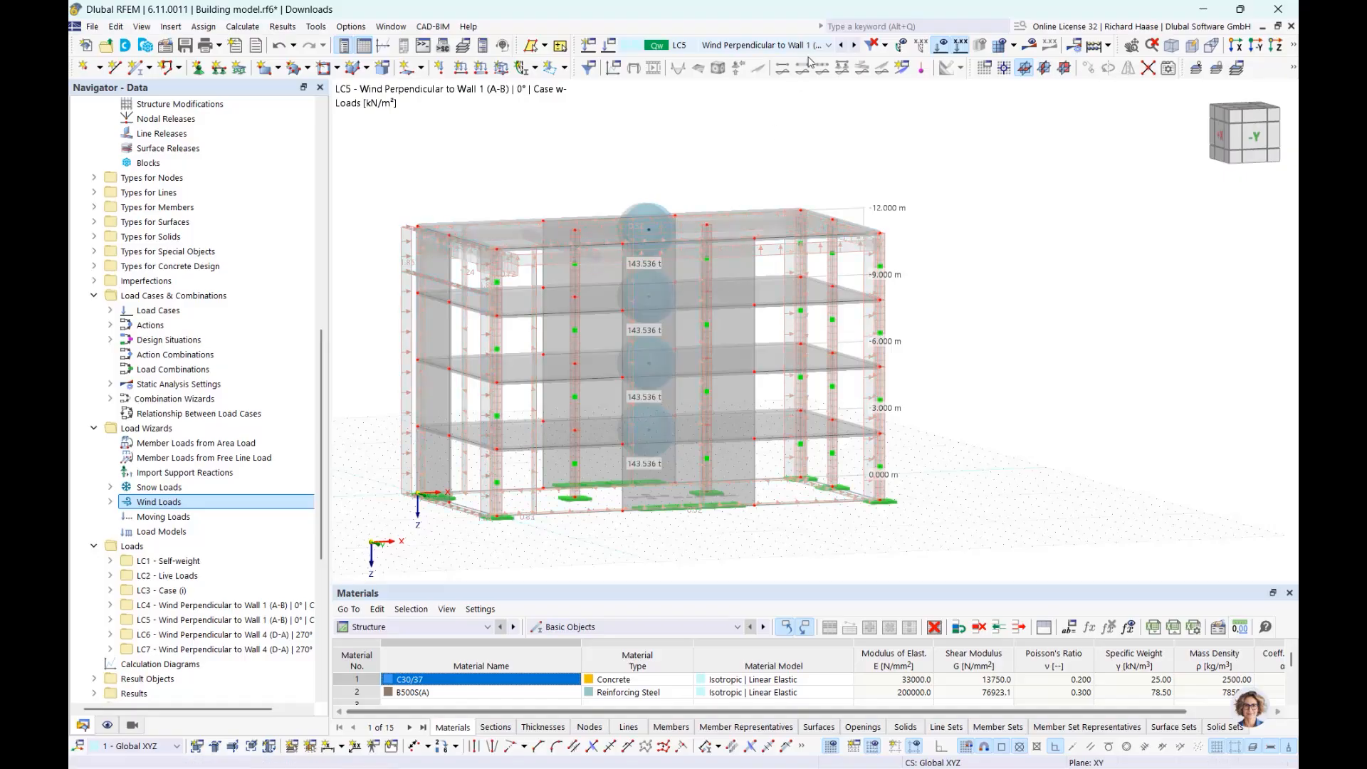
Review the wind loads perpendicular to Wall 4 on the model up to LC7 Case w-.
{"action": "left_click", "coordinate": [853, 45]}
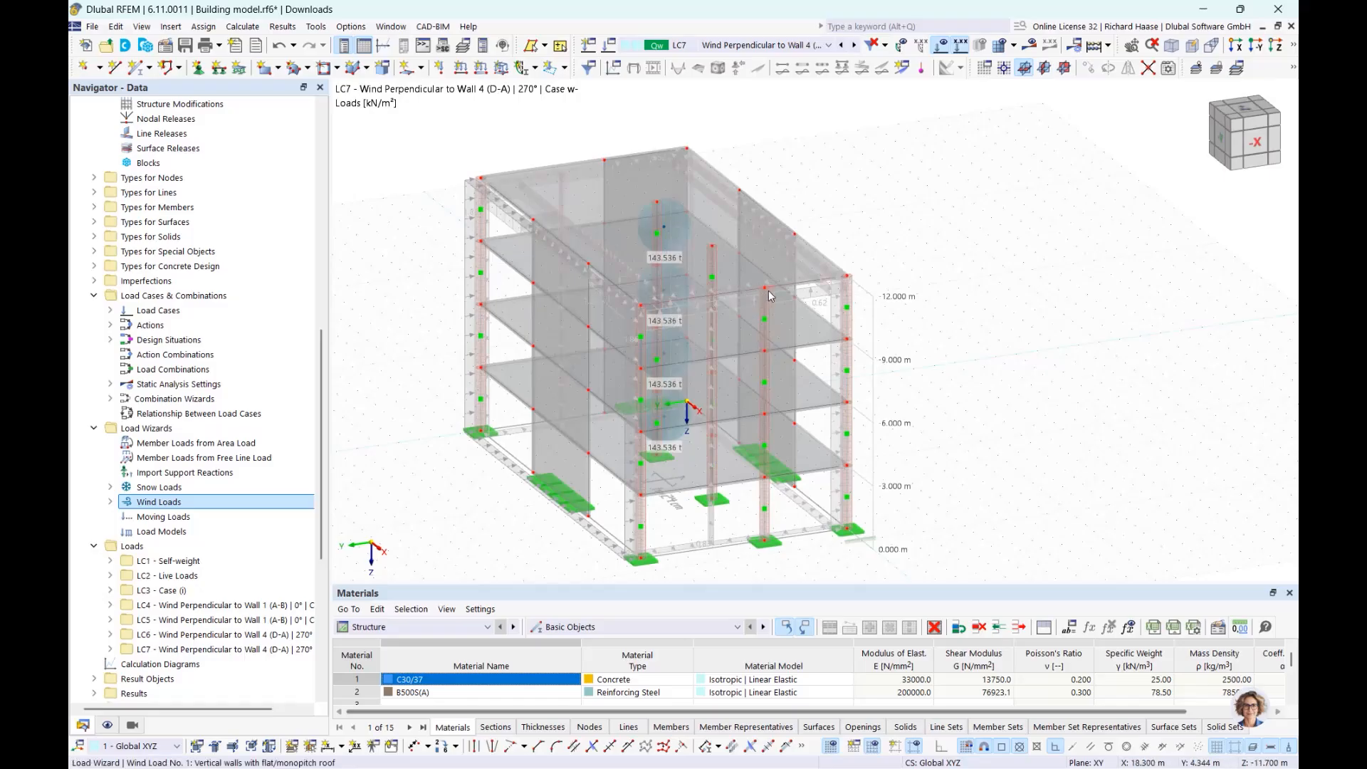
{"action": "middle_click_drag", "start_coordinate": [922, 411], "coordinate": [960, 421], "text": "ctrl"}
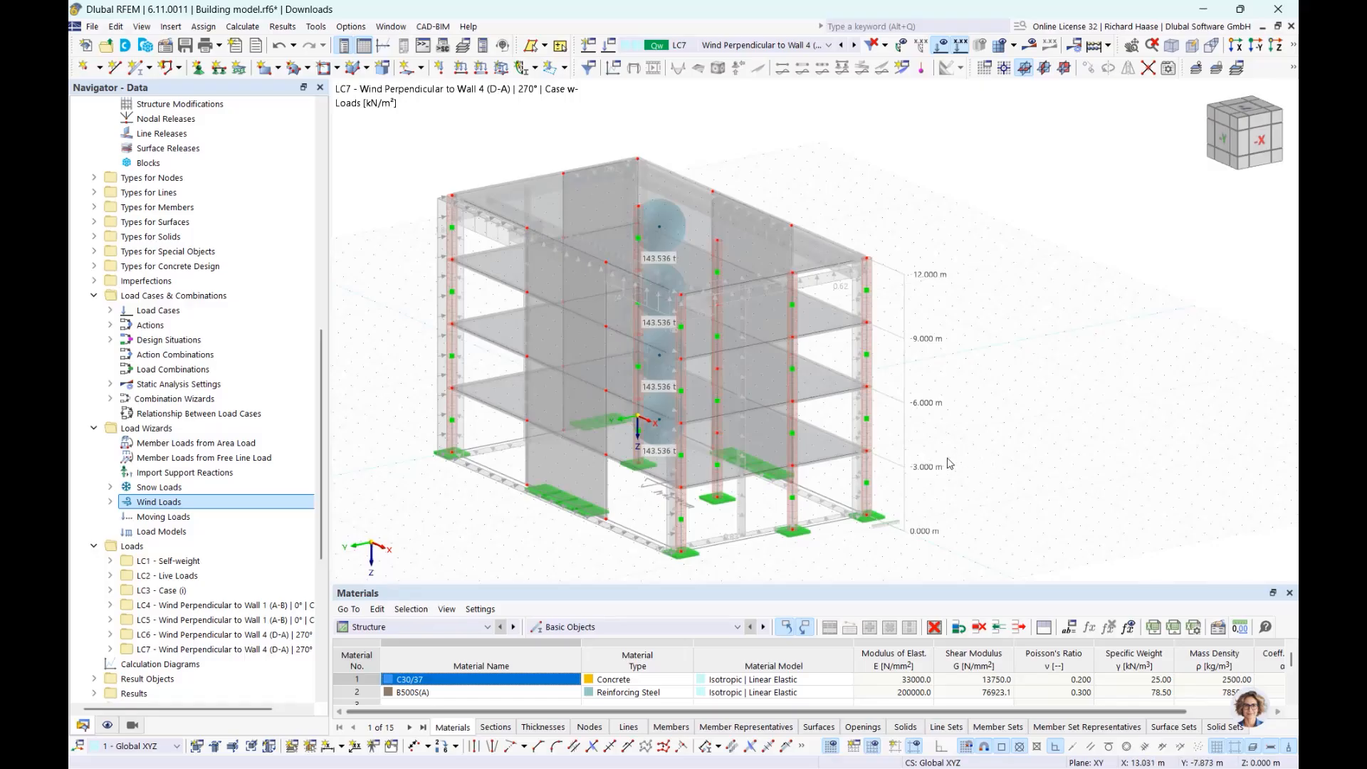
{"action": "scroll", "coordinate": [981, 447], "scroll_direction": "down", "scroll_amount": 3}
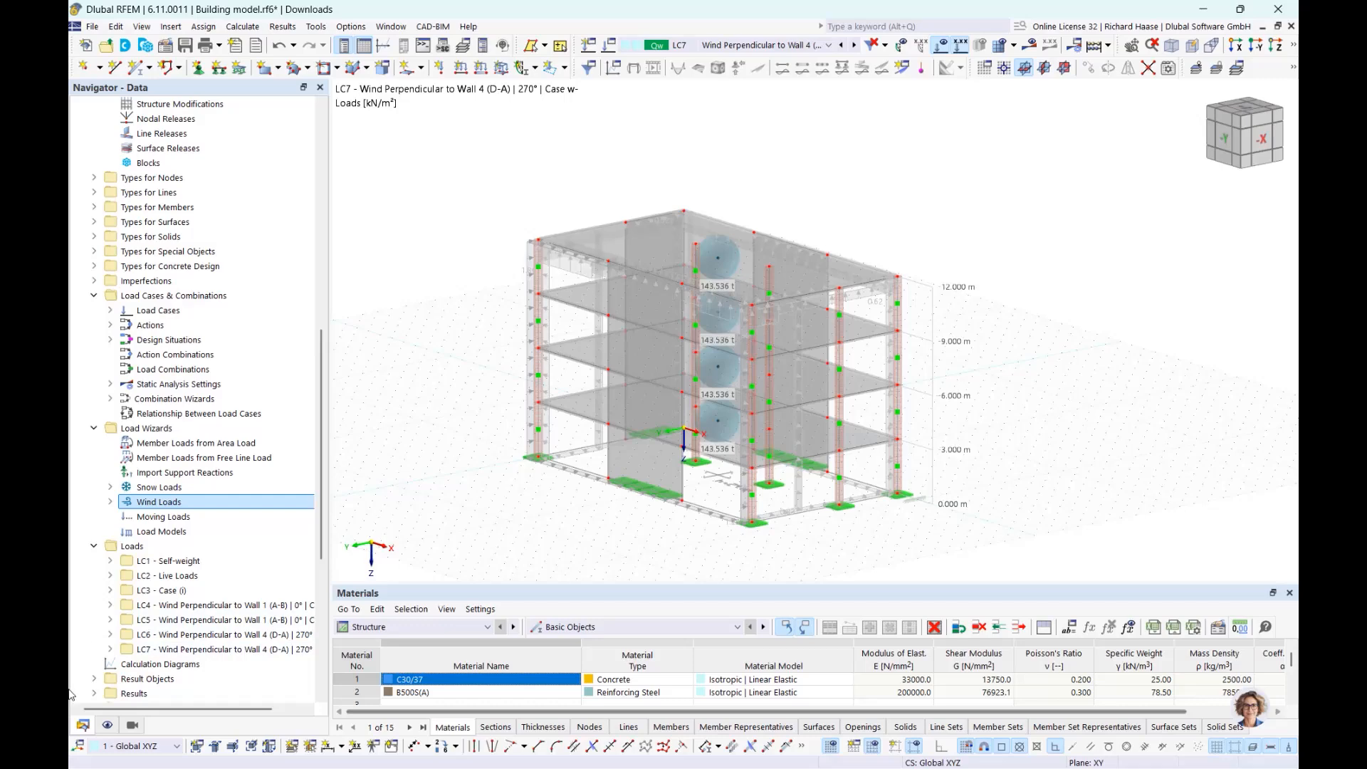
Collapse the current model's data tree and switch to the open model Building Model - Rigid.rf6.
{"action": "scroll", "coordinate": [91, 184], "scroll_direction": "up", "scroll_amount": 13}
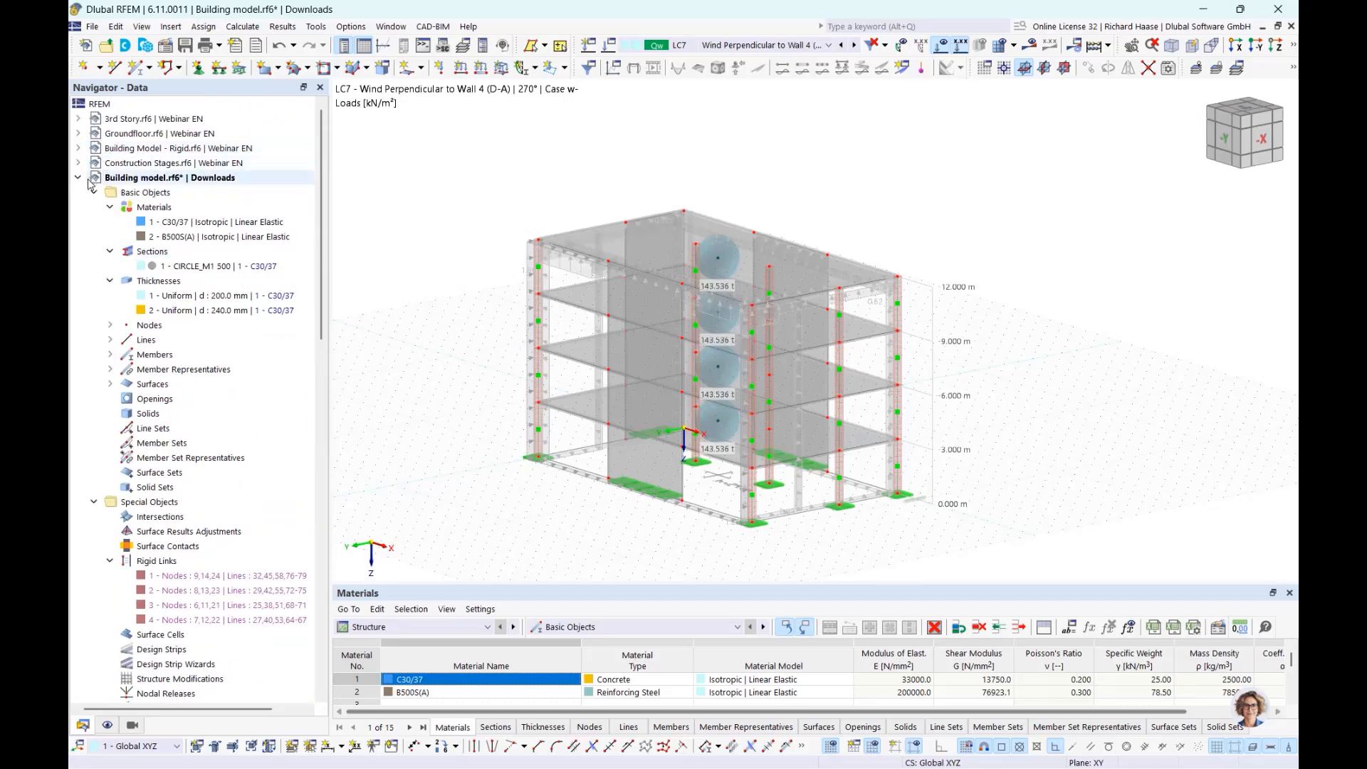
{"action": "left_click", "coordinate": [78, 178]}
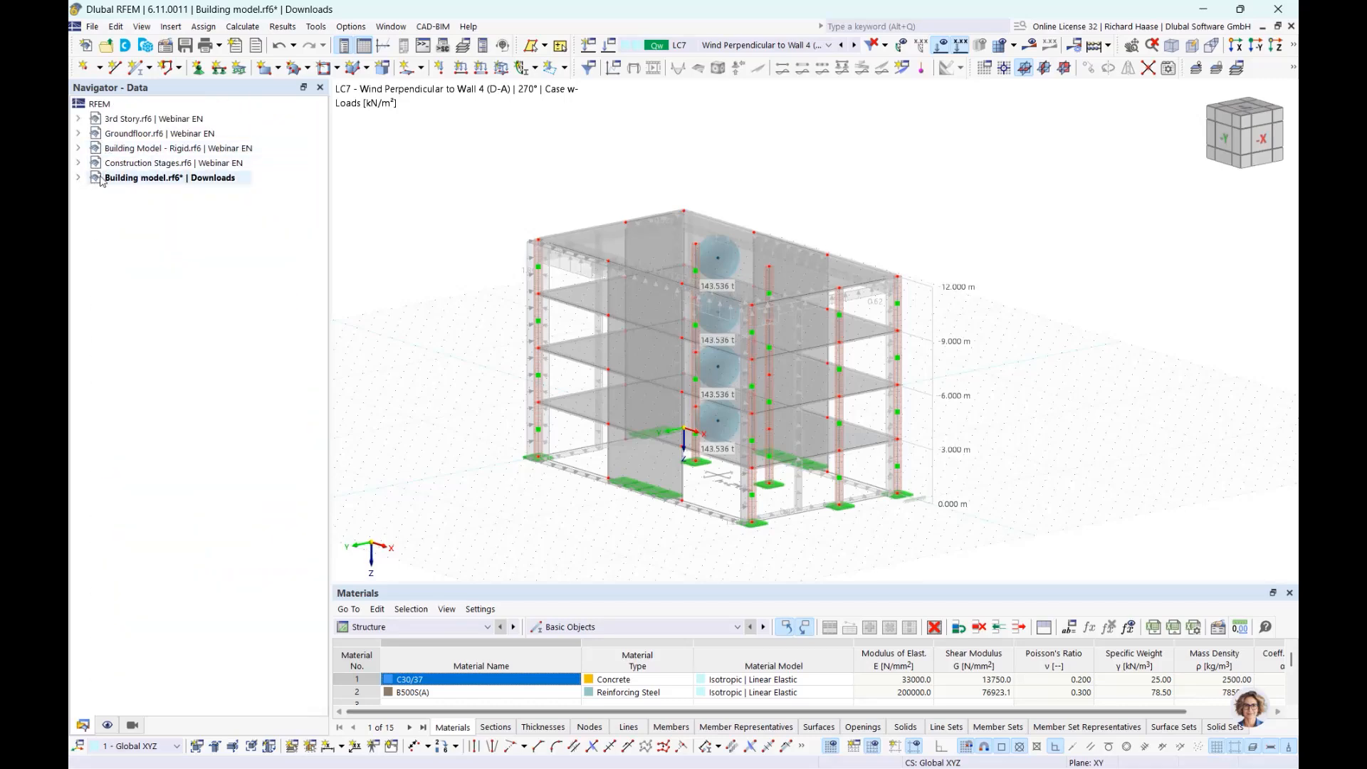
{"action": "left_click", "coordinate": [157, 149]}
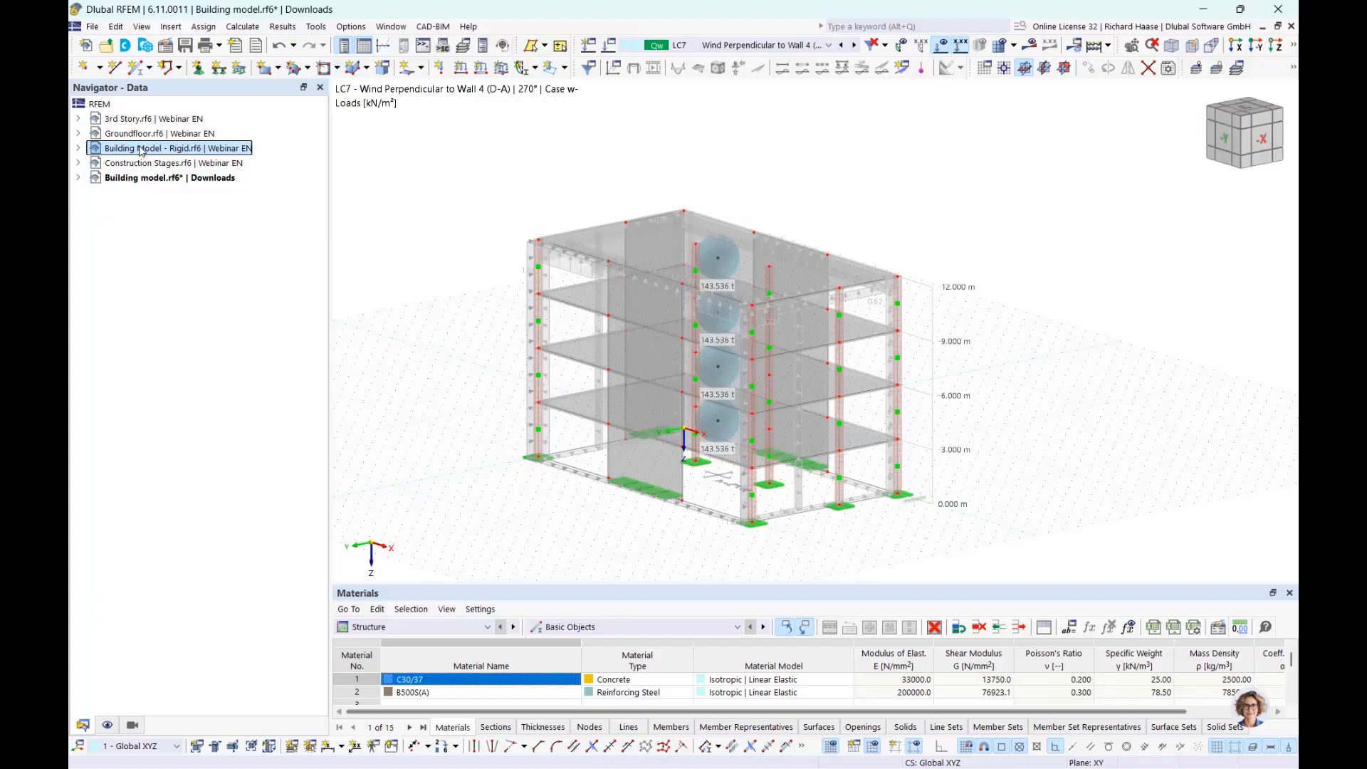
{"action": "double_click", "coordinate": [141, 149]}
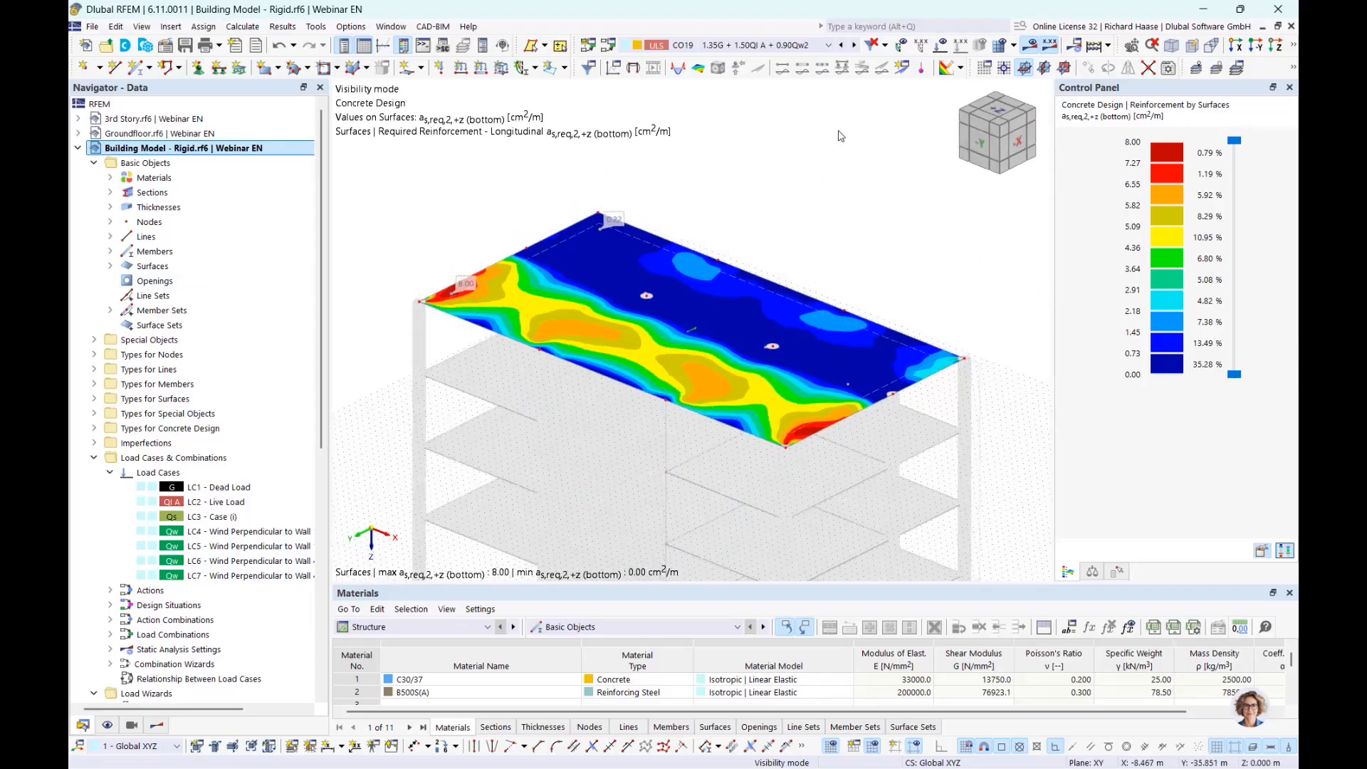
Switch from the concrete design results to Static Analysis and calculate the results of load case LC1 Dead Load.
{"action": "left_click", "coordinate": [740, 45]}
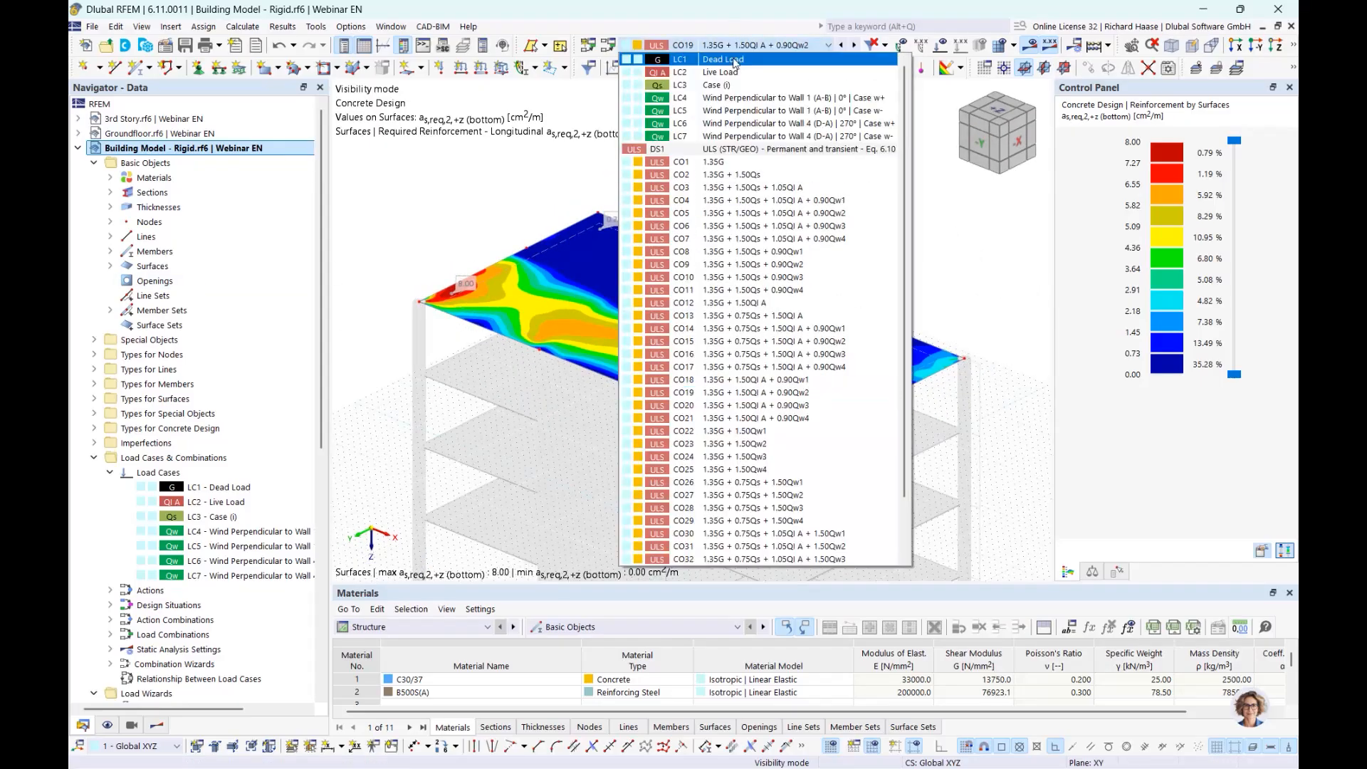
{"action": "left_click", "coordinate": [726, 59]}
{"action": "scroll", "coordinate": [820, 244], "scroll_direction": "down", "scroll_amount": 1}
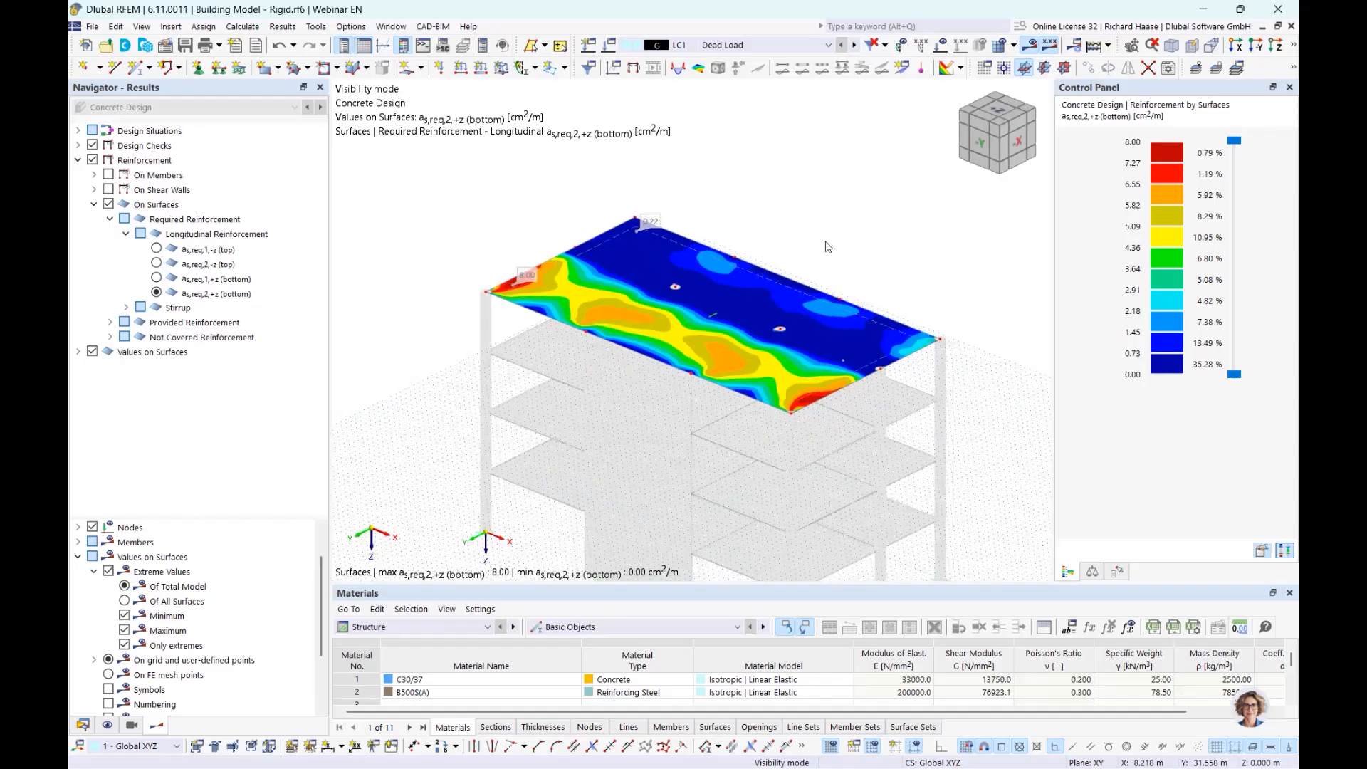
{"action": "middle_click_drag", "start_coordinate": [850, 222], "coordinate": [769, 205]}
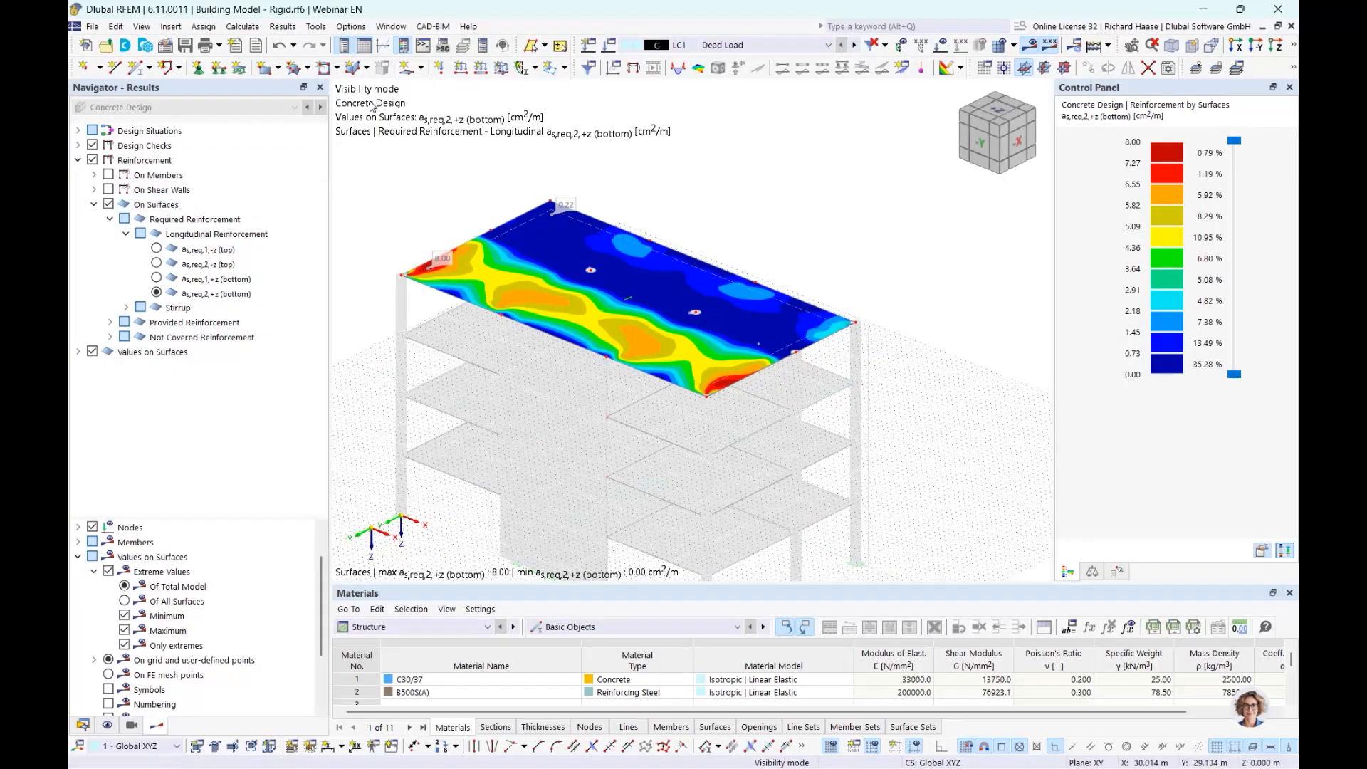
{"action": "left_click", "coordinate": [427, 627]}
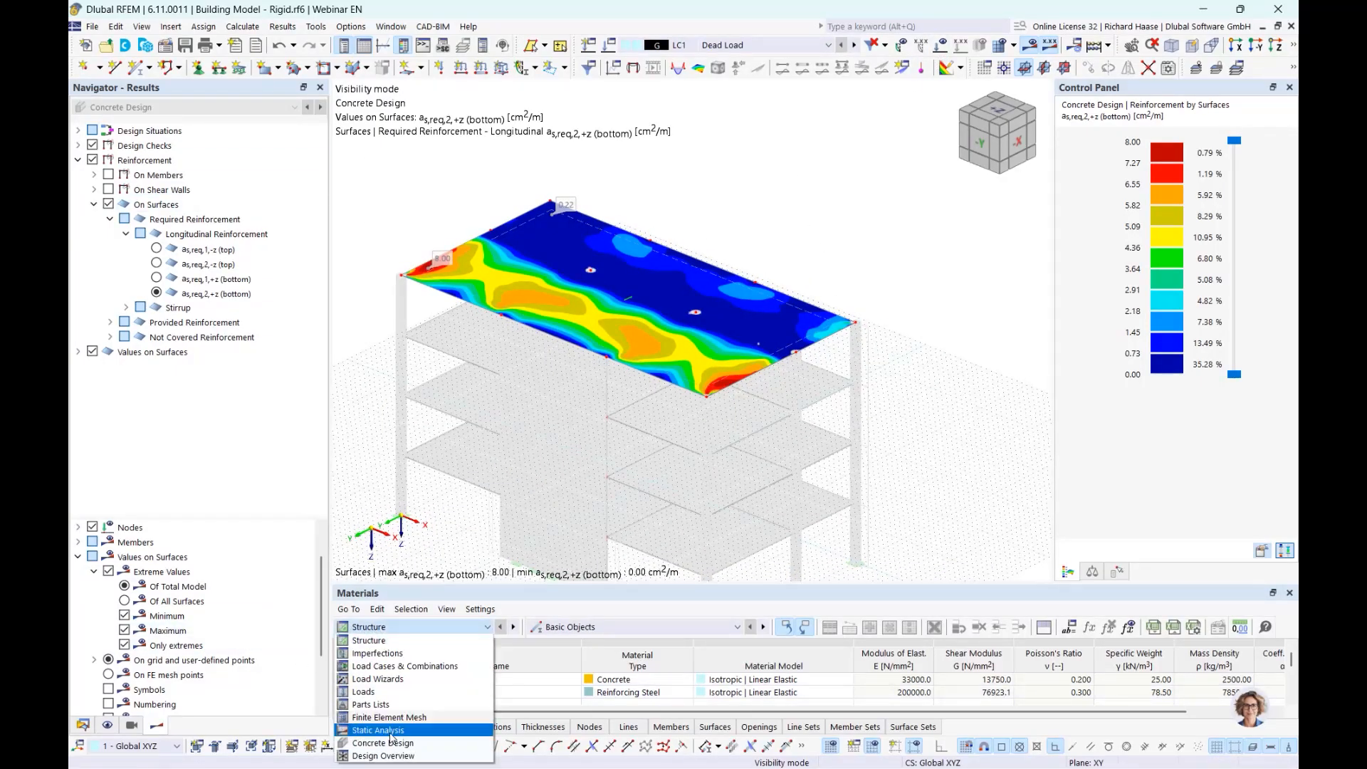
{"action": "left_click", "coordinate": [394, 731]}
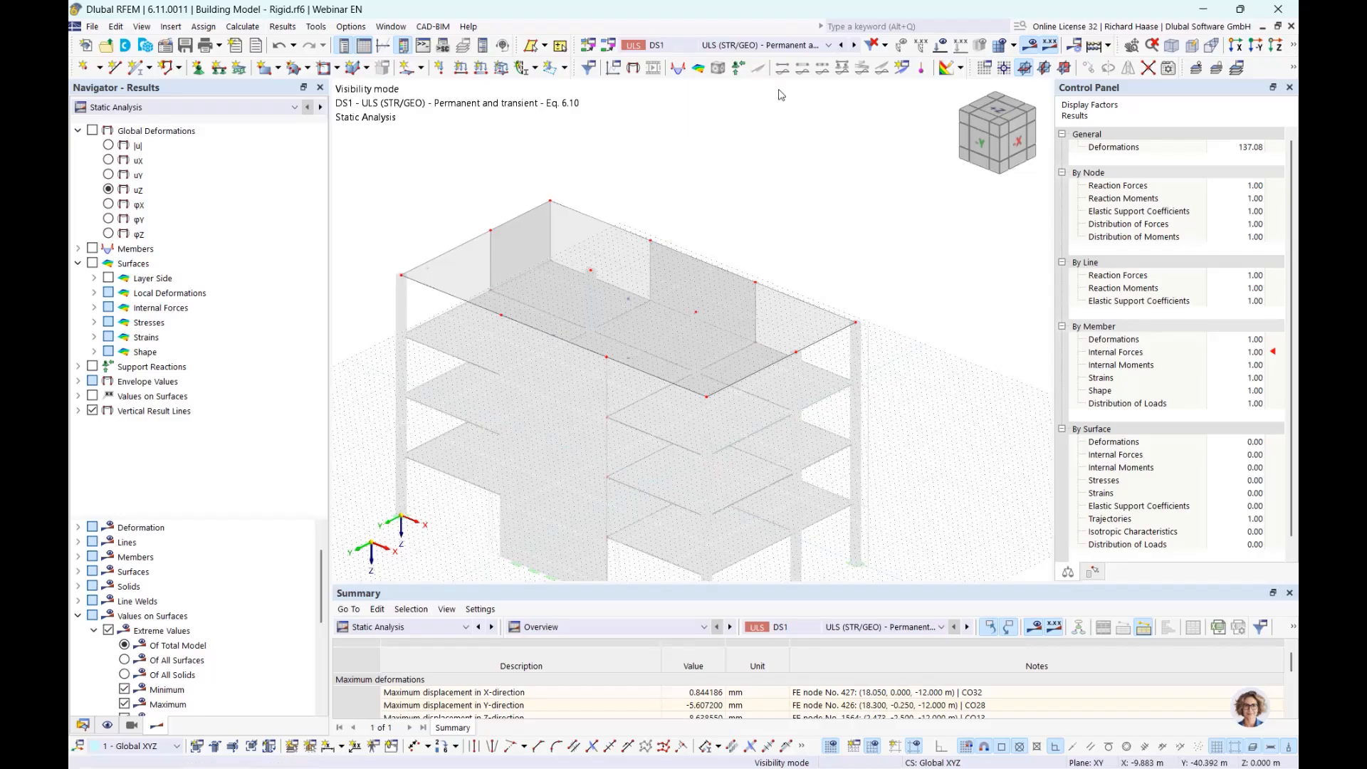
{"action": "left_click", "coordinate": [719, 45]}
{"action": "left_click", "coordinate": [716, 60]}
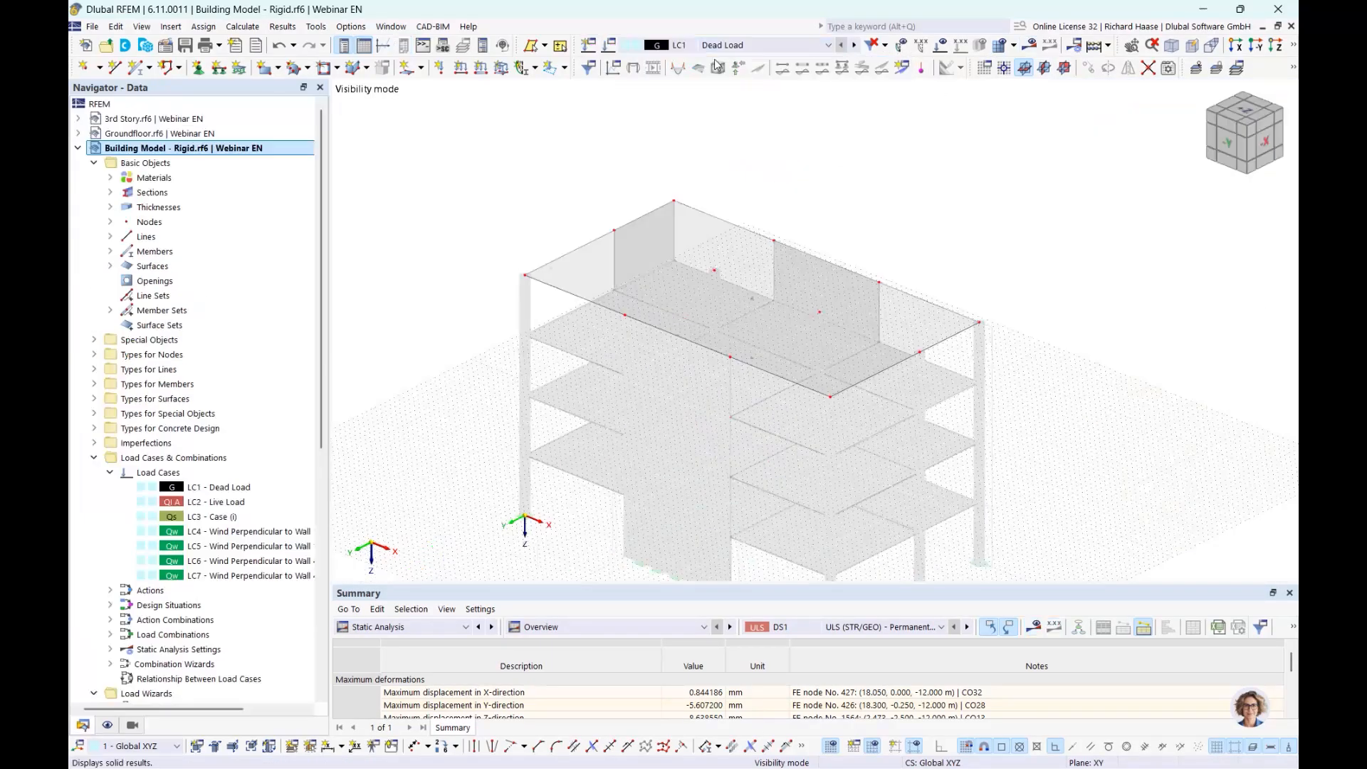
{"action": "left_click", "coordinate": [1030, 47]}
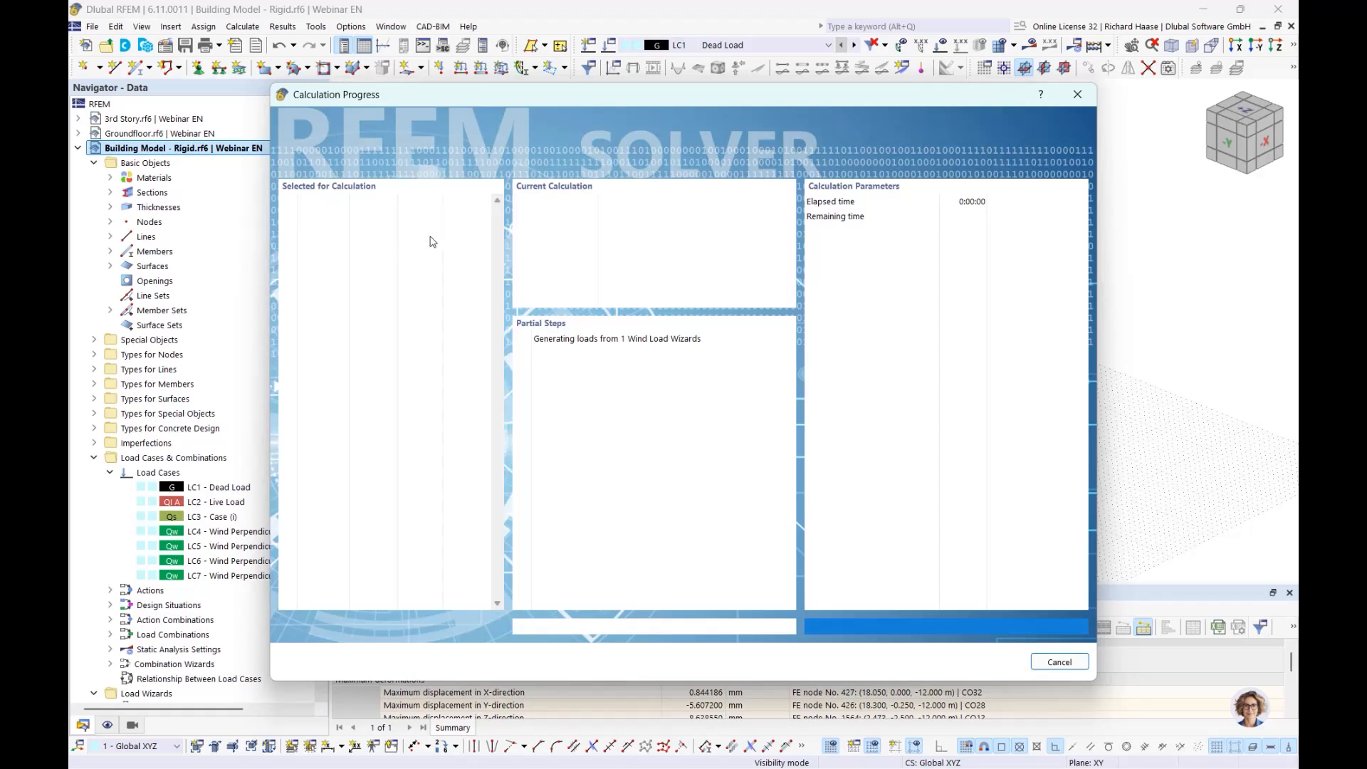
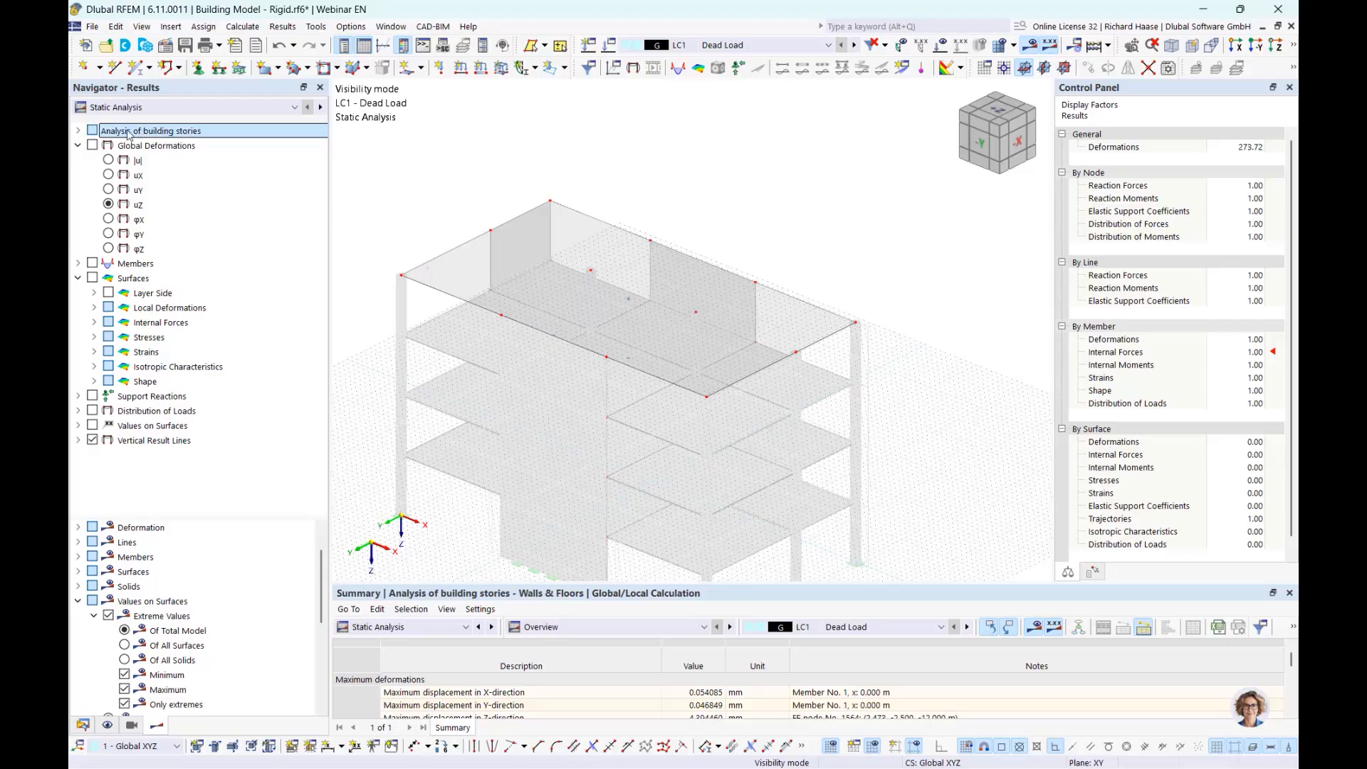
Display the surface moments mx for the building stories' Floors | Local 2D Calculation.
{"action": "left_click", "coordinate": [80, 132]}
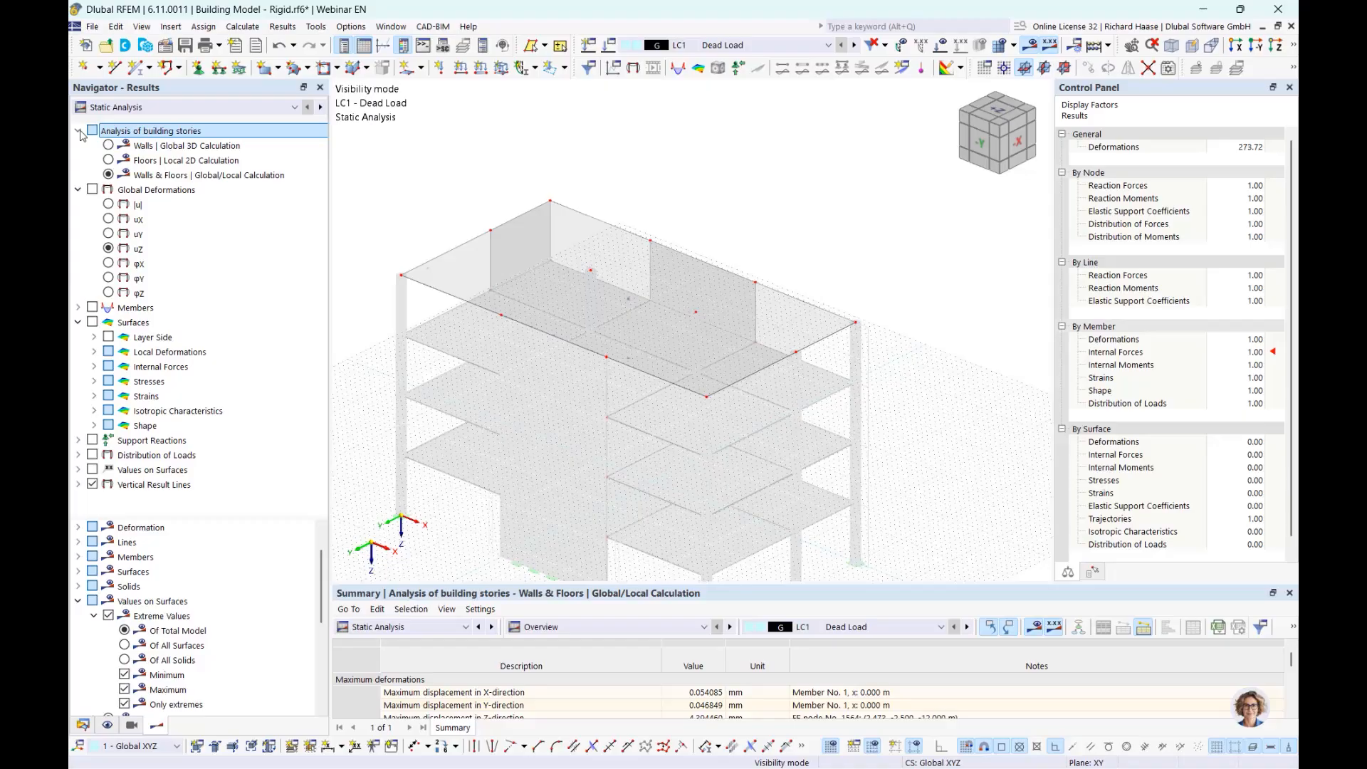
{"action": "left_click", "coordinate": [150, 163]}
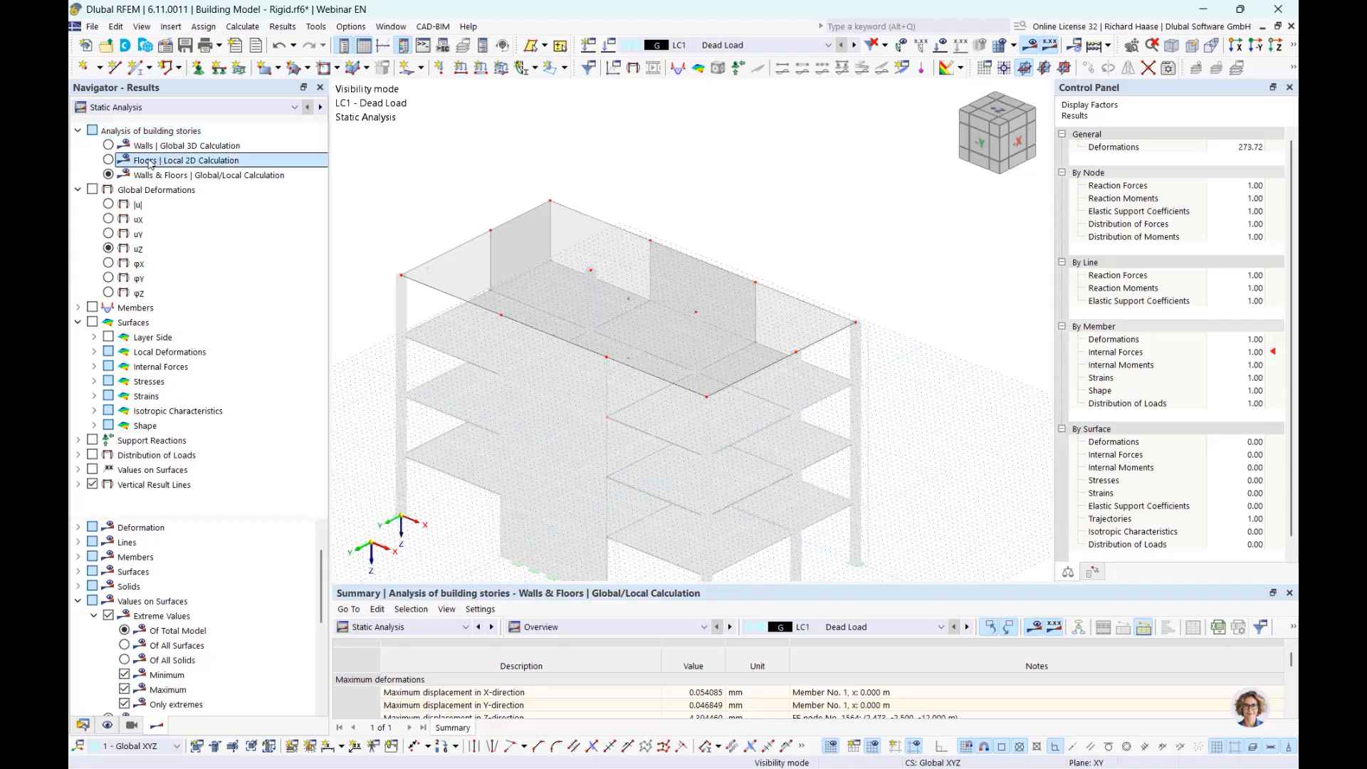
{"action": "left_click", "coordinate": [108, 161]}
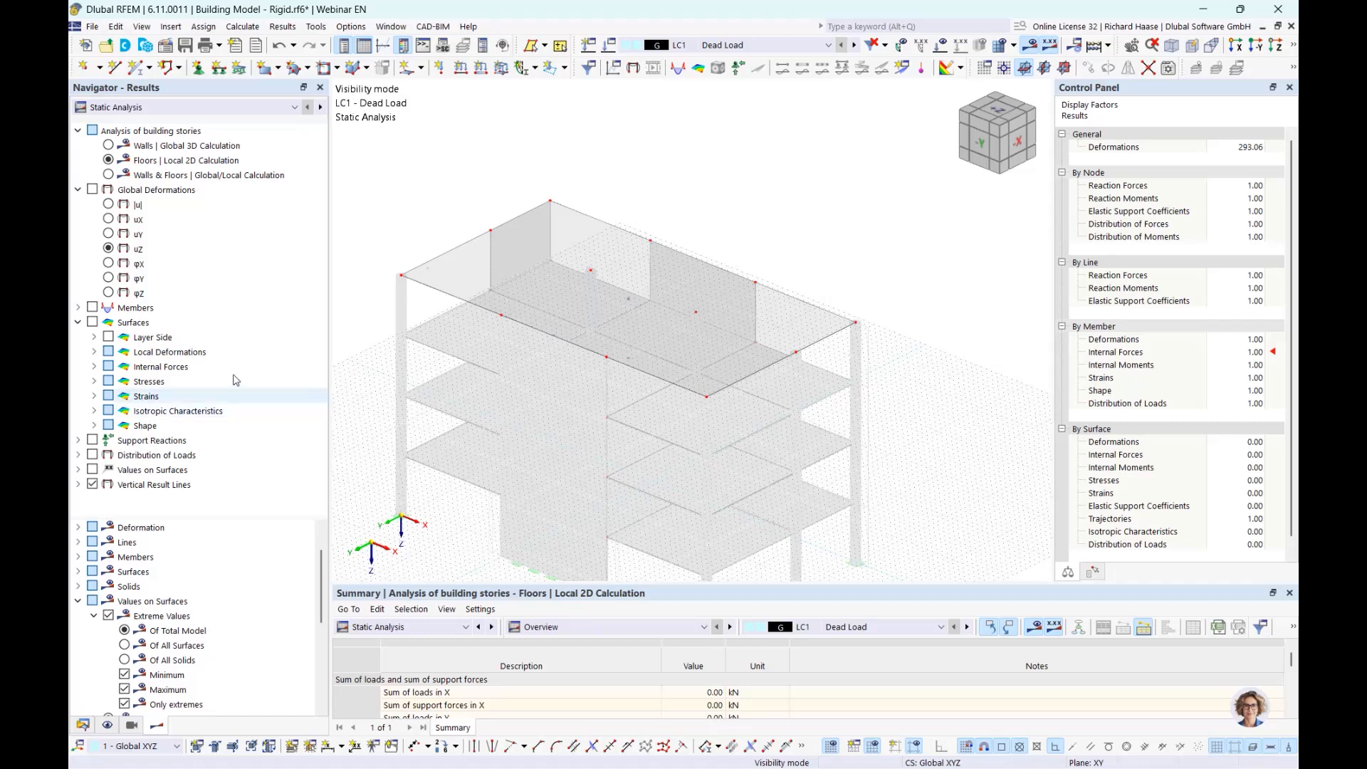
{"action": "left_click", "coordinate": [79, 323]}
{"action": "left_click", "coordinate": [79, 322]}
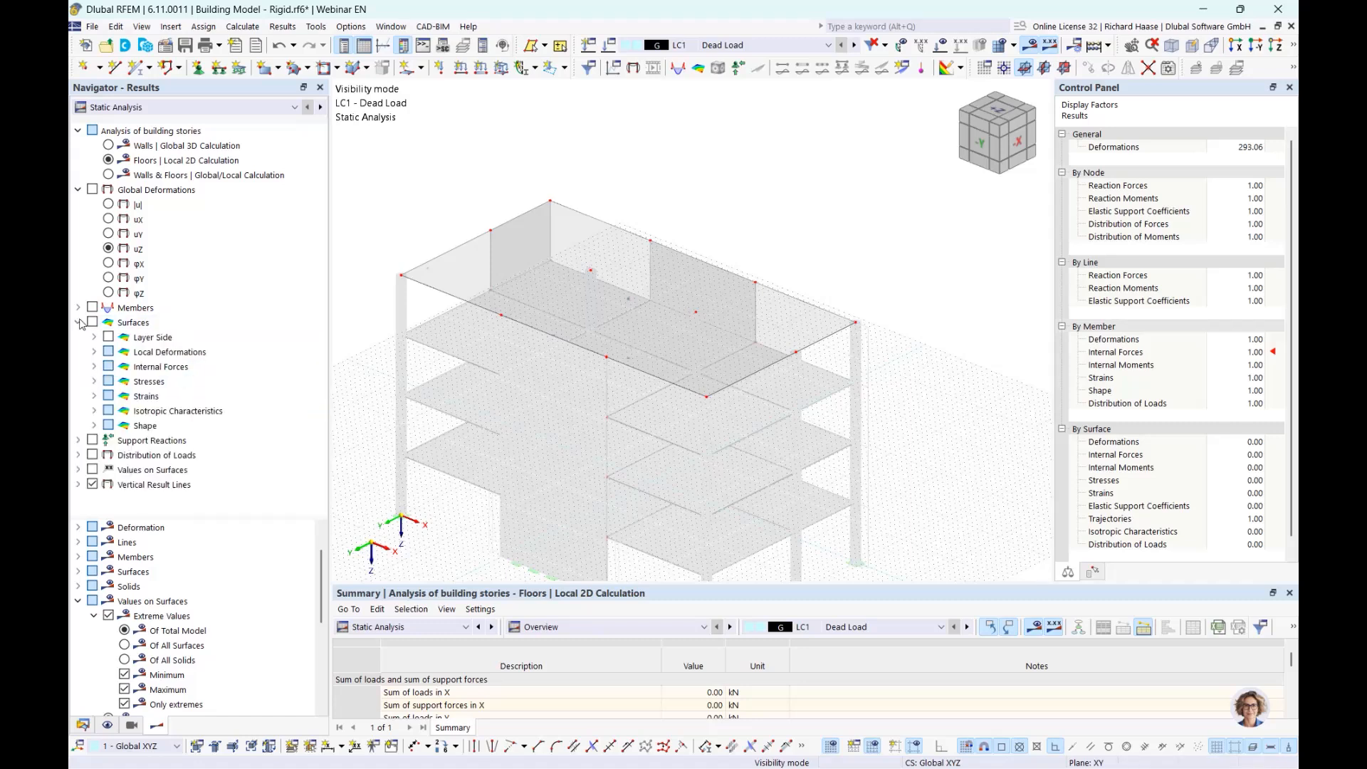
{"action": "left_click", "coordinate": [94, 367]}
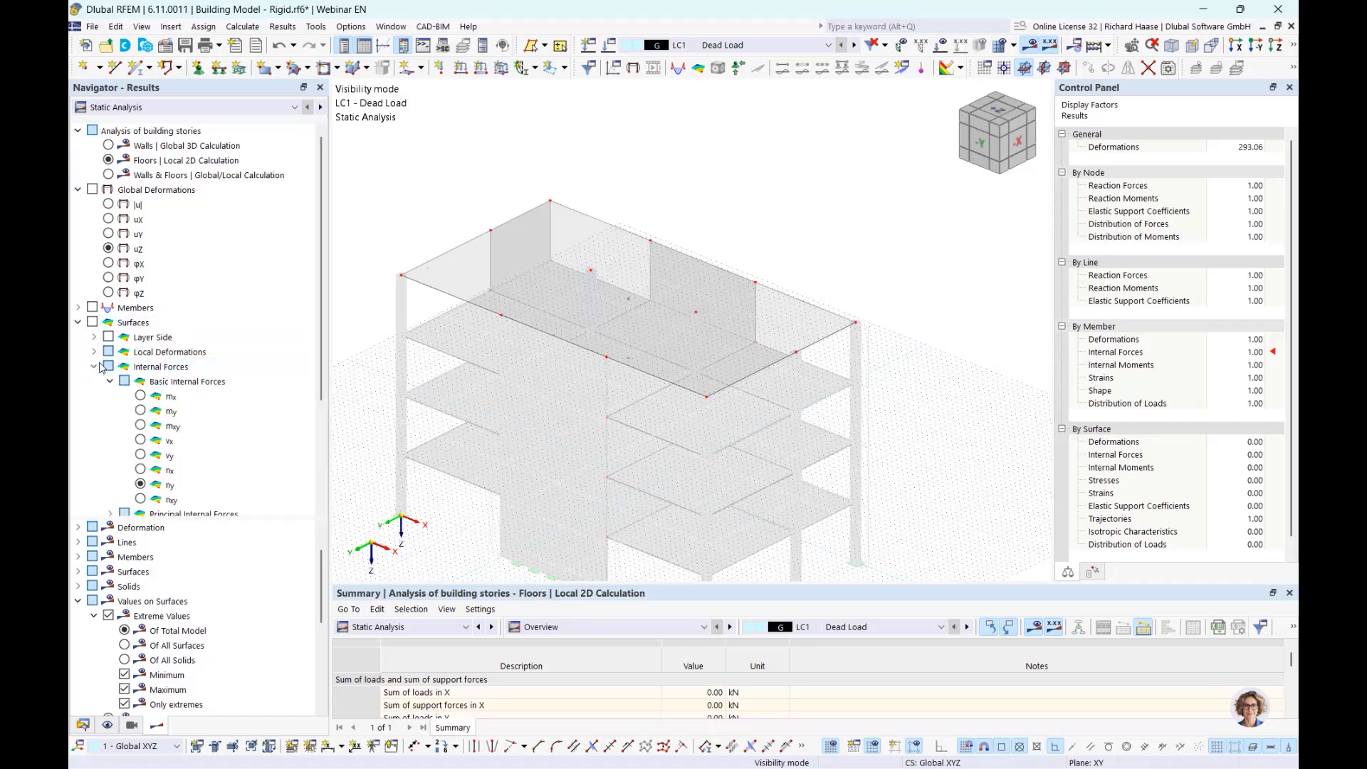
{"action": "left_click", "coordinate": [140, 397]}
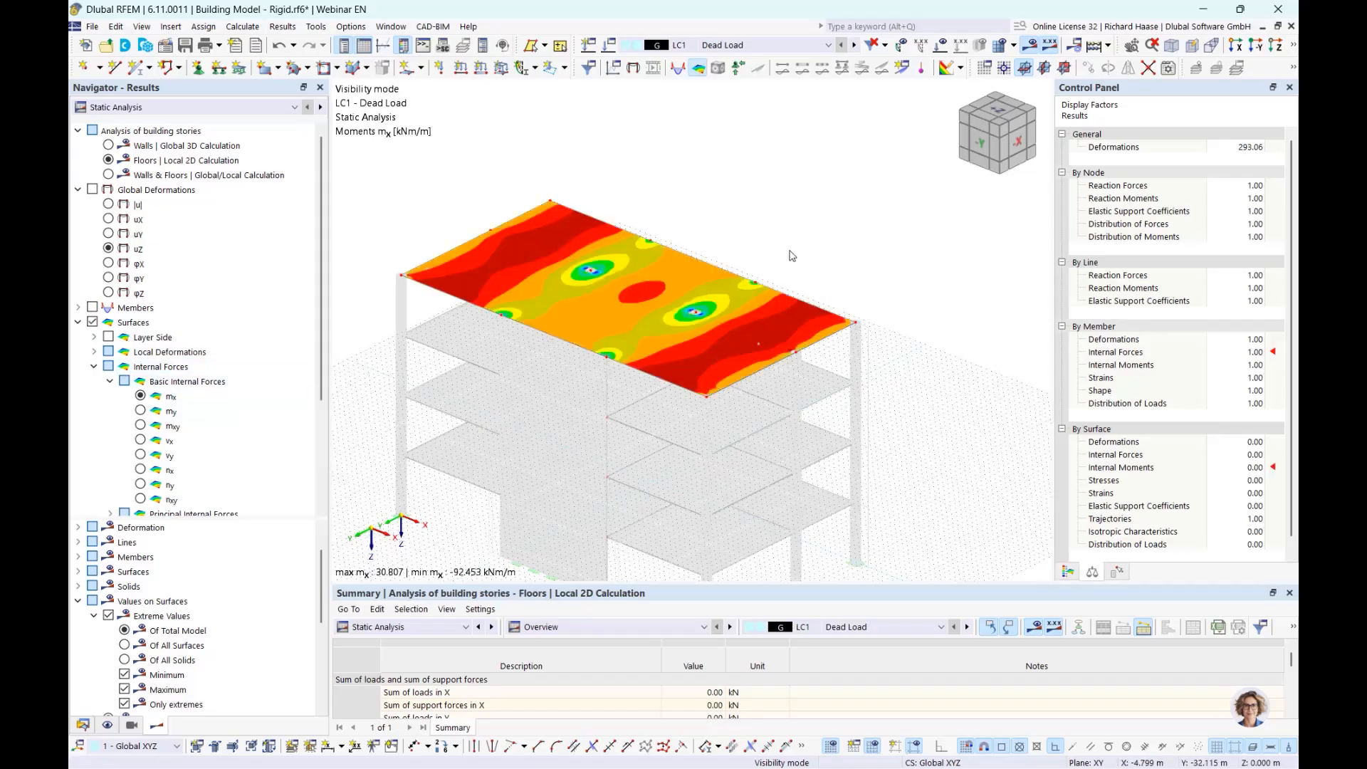
Cancel the visibility mode to display all objects, and examine the mx moments on all four floor slabs.
{"action": "left_click", "coordinate": [1291, 49]}
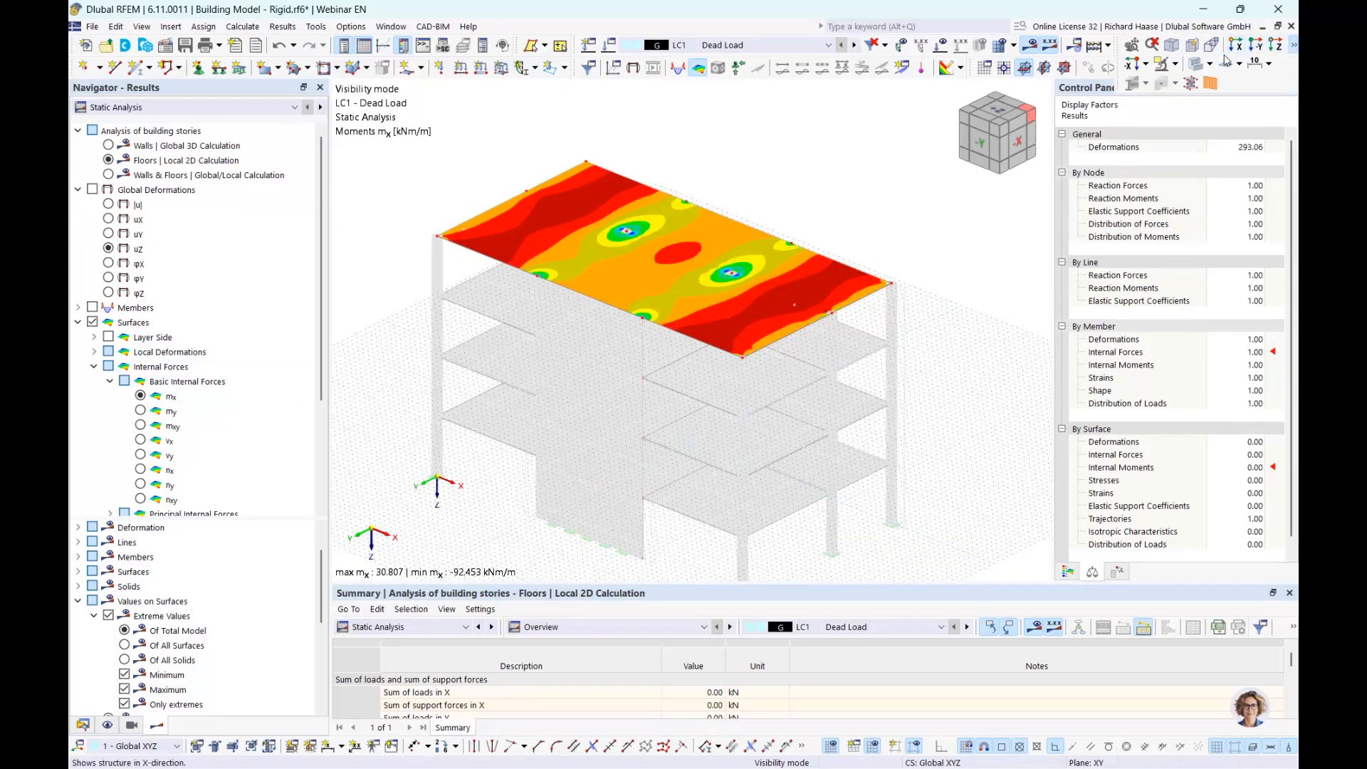
{"action": "left_click", "coordinate": [1174, 65]}
{"action": "left_click", "coordinate": [1162, 192]}
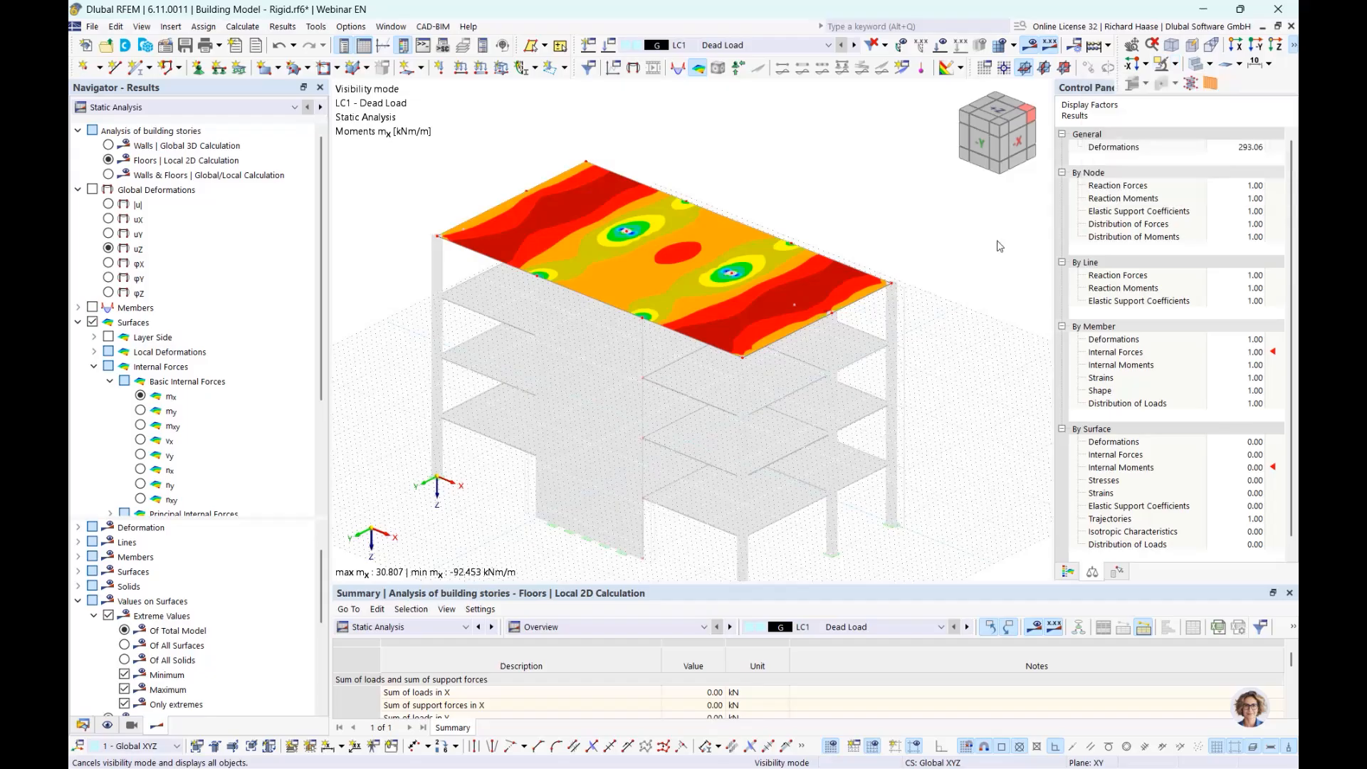
{"action": "scroll", "coordinate": [914, 269], "scroll_direction": "up", "scroll_amount": 3}
{"action": "middle_click_drag", "start_coordinate": [914, 269], "coordinate": [933, 247], "text": "ctrl"}
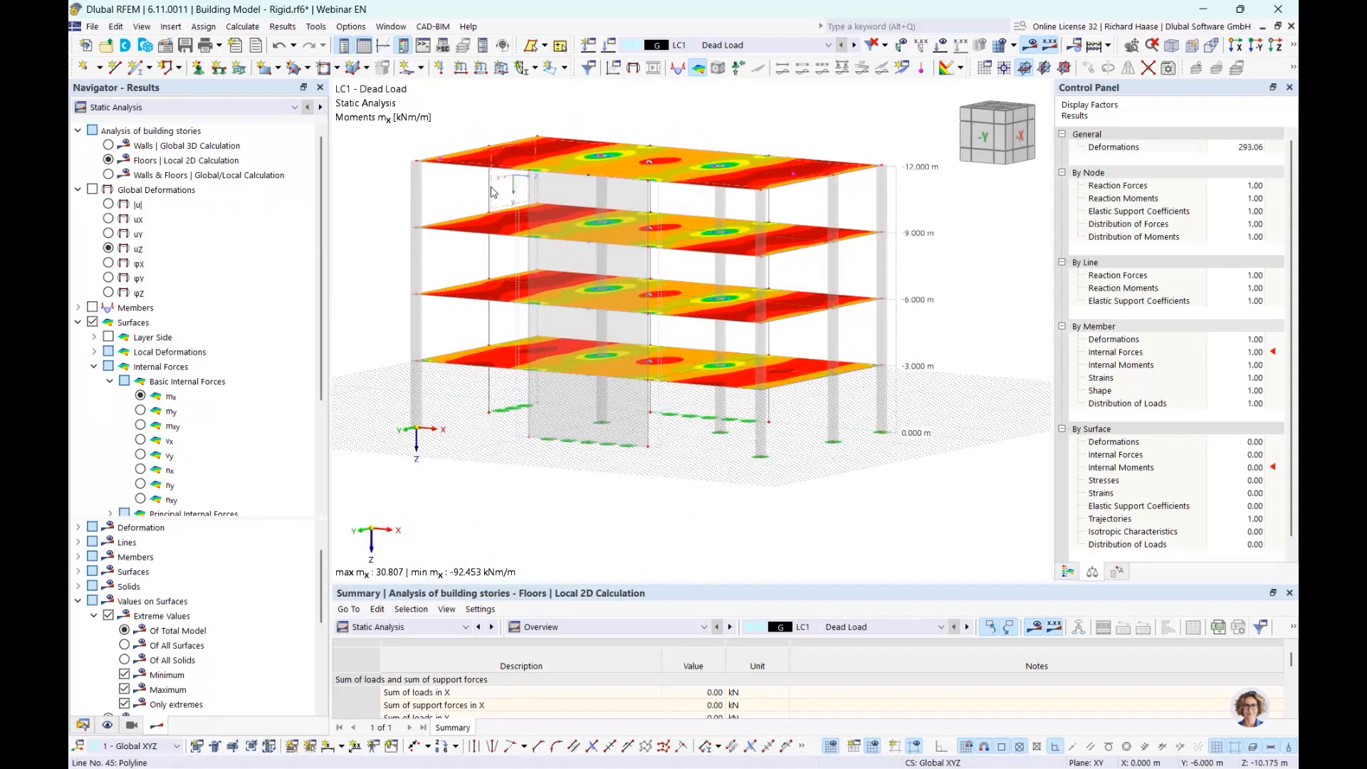
{"action": "middle_click_drag", "start_coordinate": [621, 210], "coordinate": [605, 238], "text": "ctrl"}
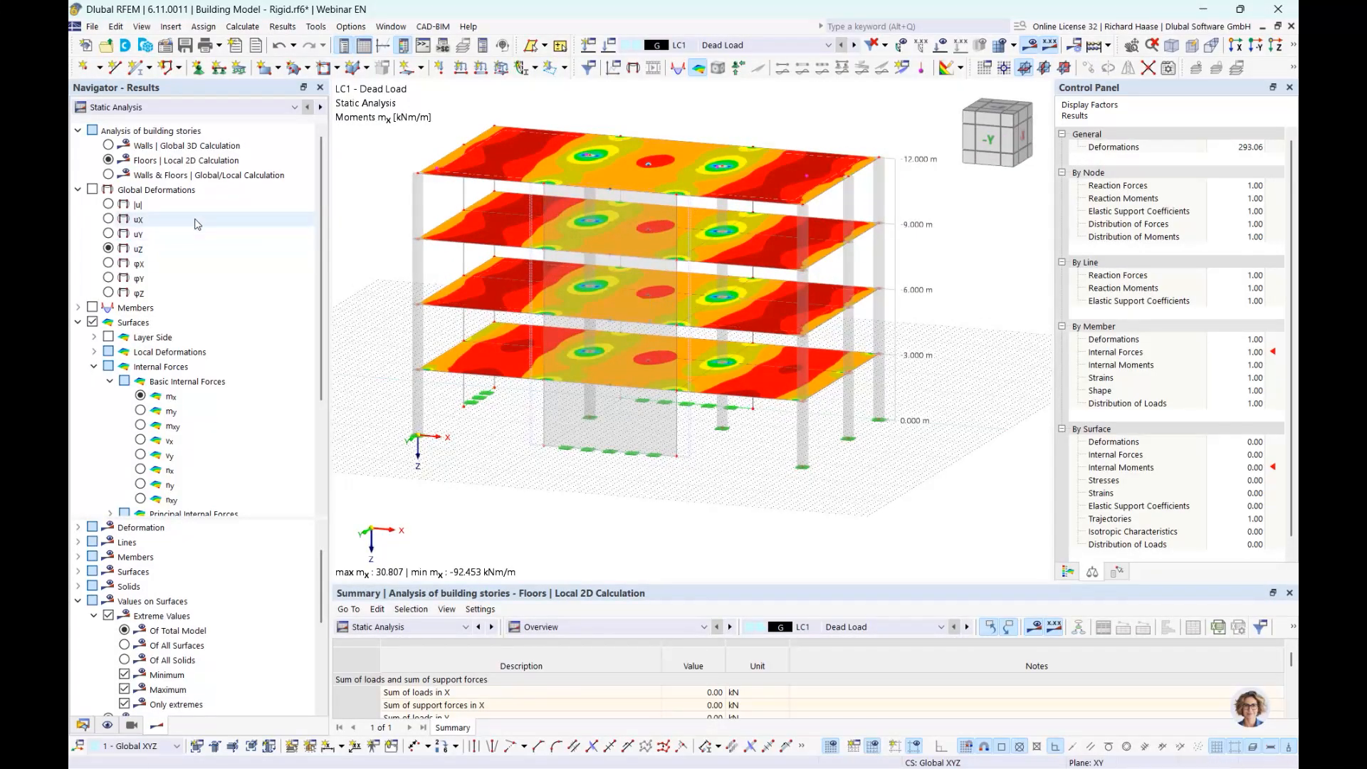
Display the building stories' Walls | Global 3D Calculation results and examine mx on the shear walls.
{"action": "left_click", "coordinate": [108, 146]}
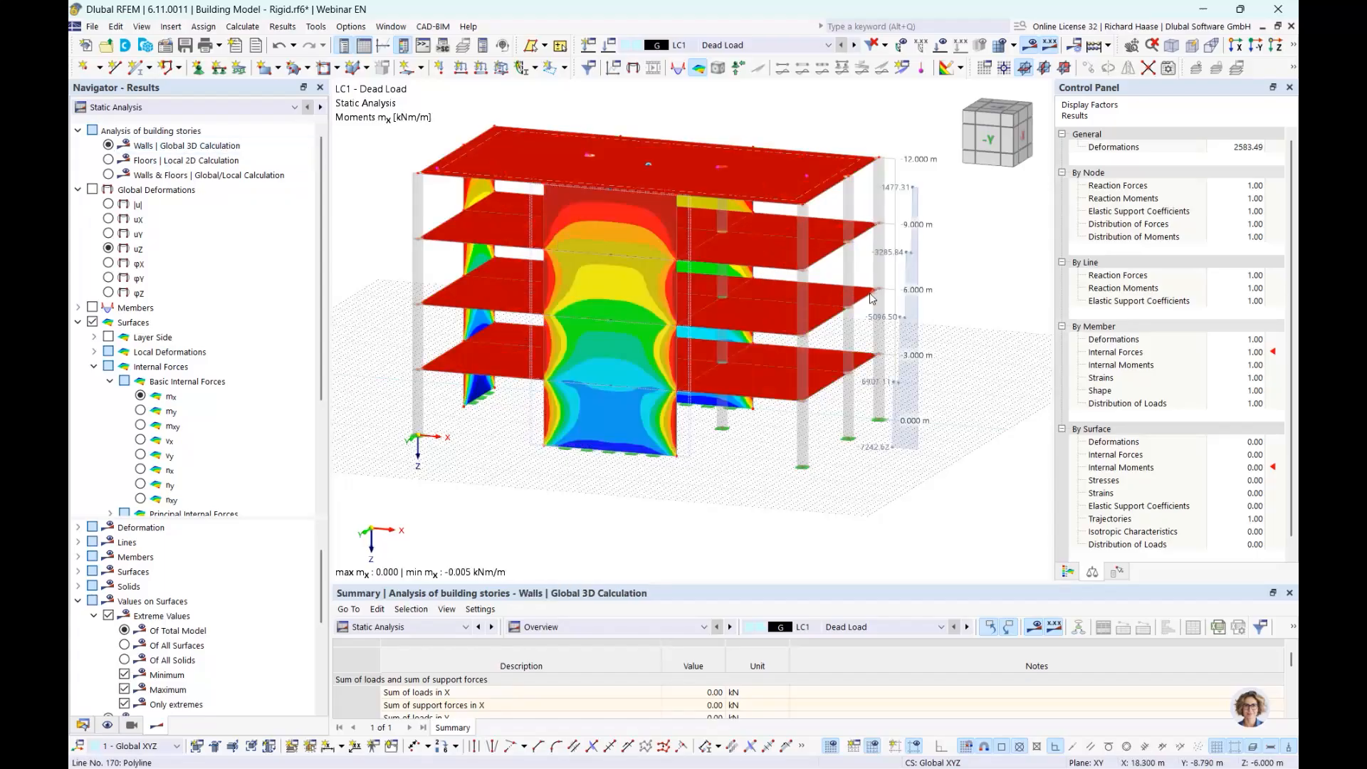
{"action": "middle_click_drag", "start_coordinate": [498, 264], "coordinate": [442, 267], "text": "ctrl"}
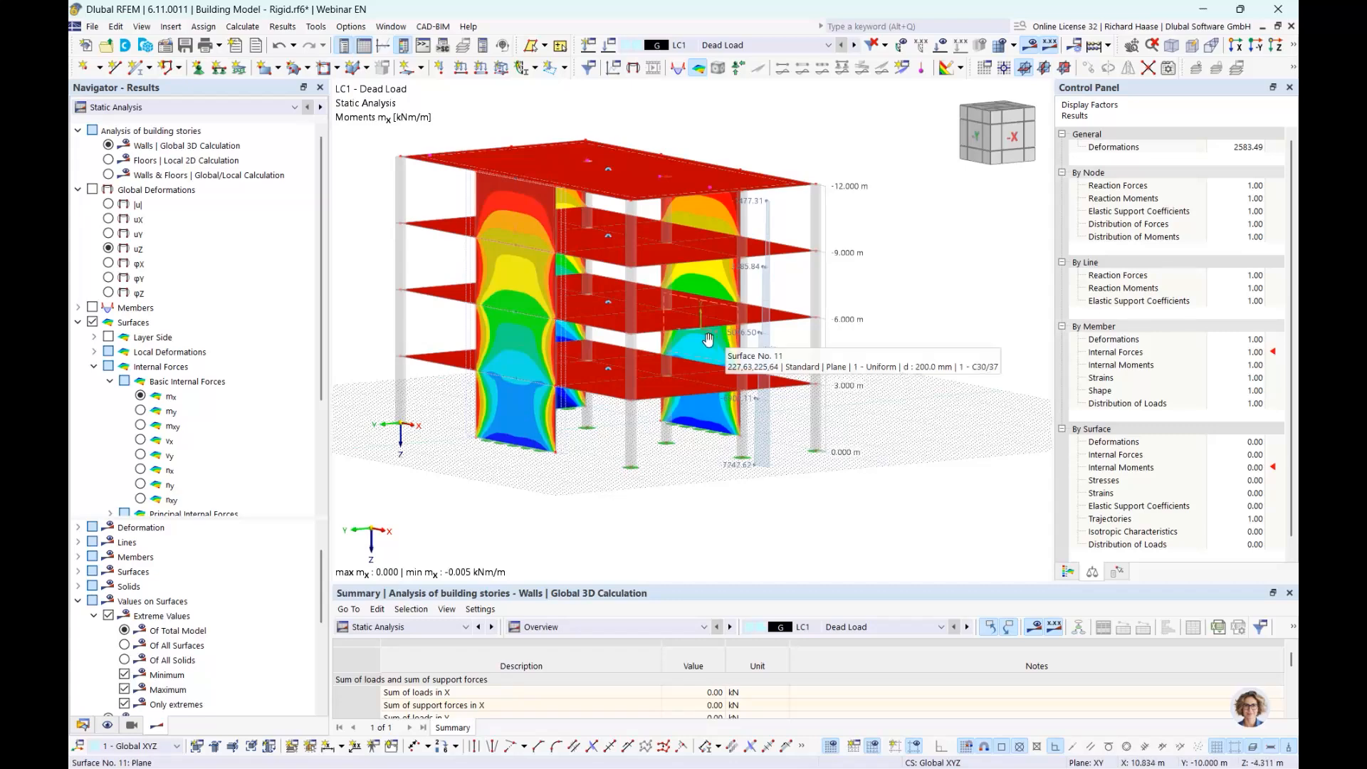
Display the building story results for Walls & Floors | Global/Local Calculation on the model.
{"action": "middle_click_drag", "start_coordinate": [707, 339], "coordinate": [549, 300], "text": "ctrl"}
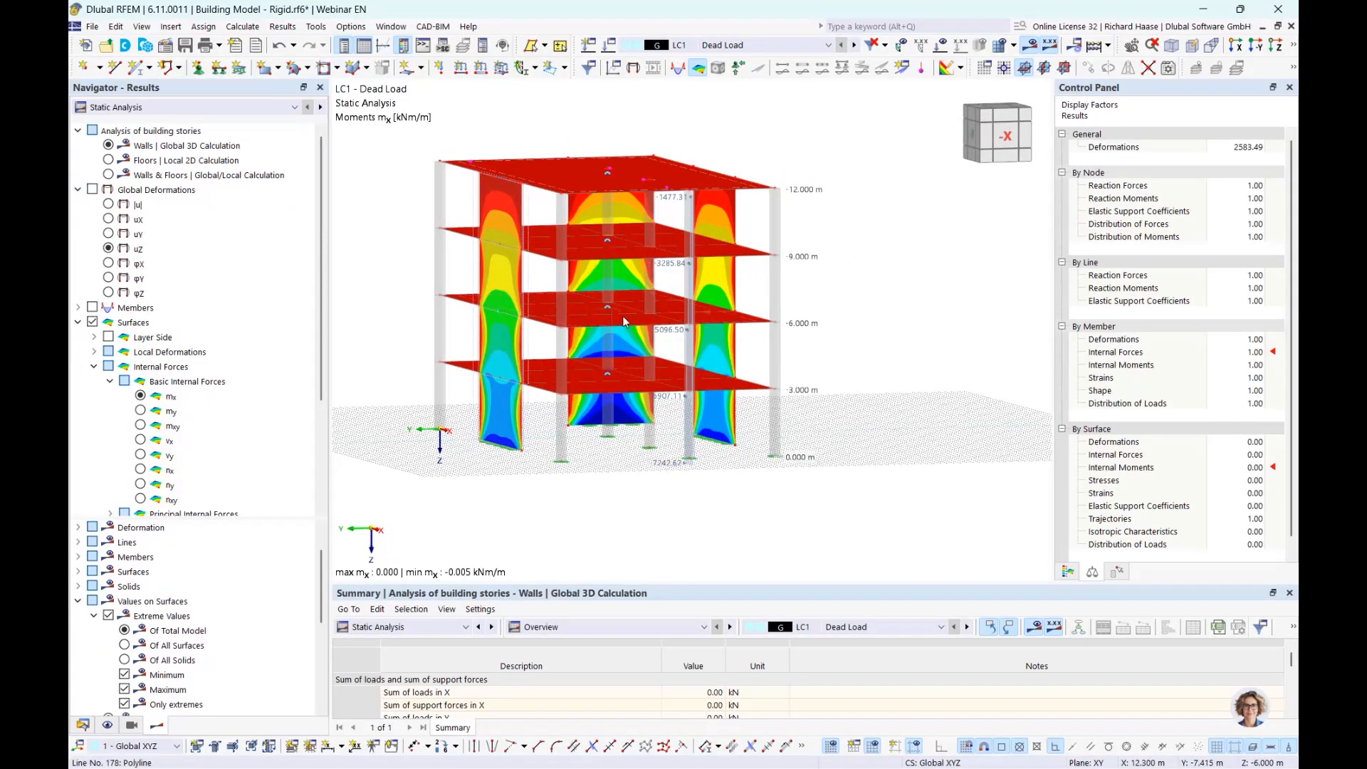
{"action": "middle_click_drag", "start_coordinate": [630, 311], "coordinate": [644, 315], "text": "ctrl"}
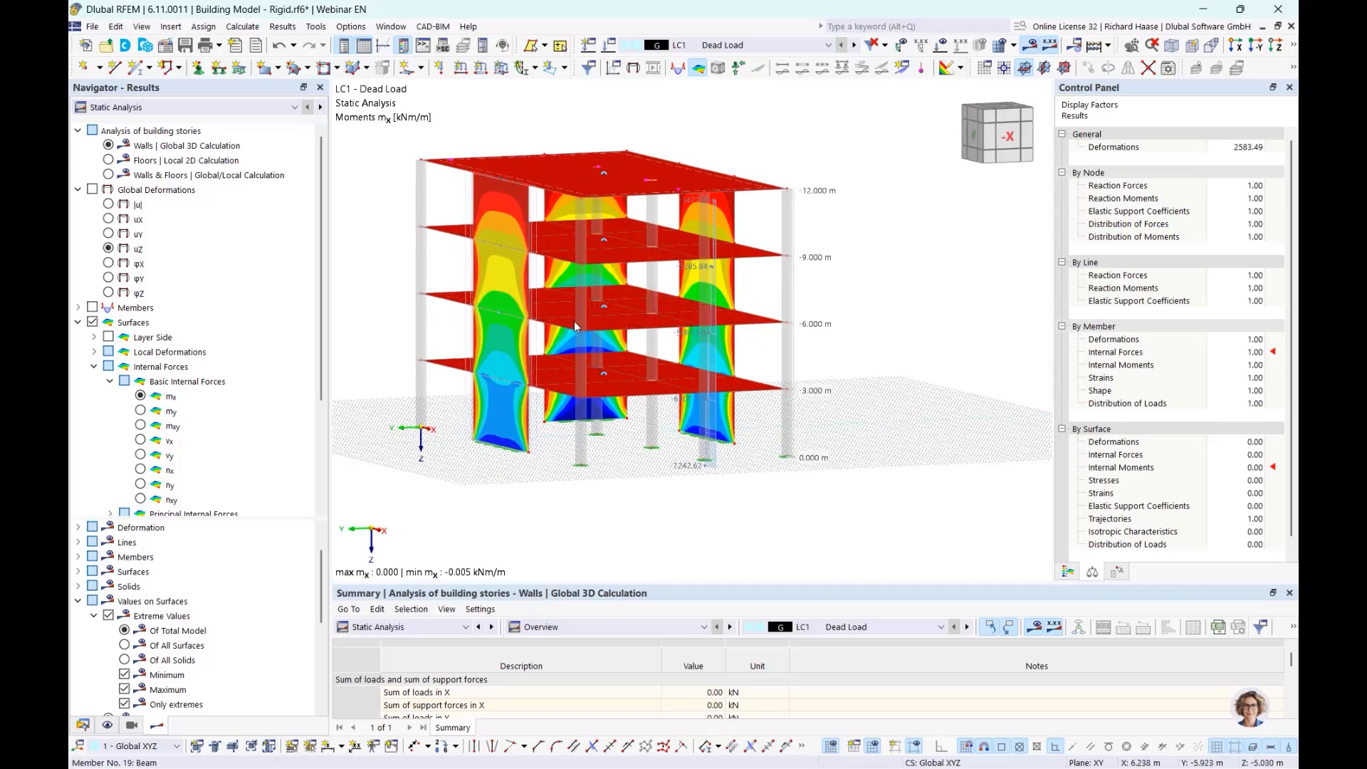
{"action": "middle_click_drag", "start_coordinate": [677, 330], "coordinate": [700, 334], "text": "ctrl"}
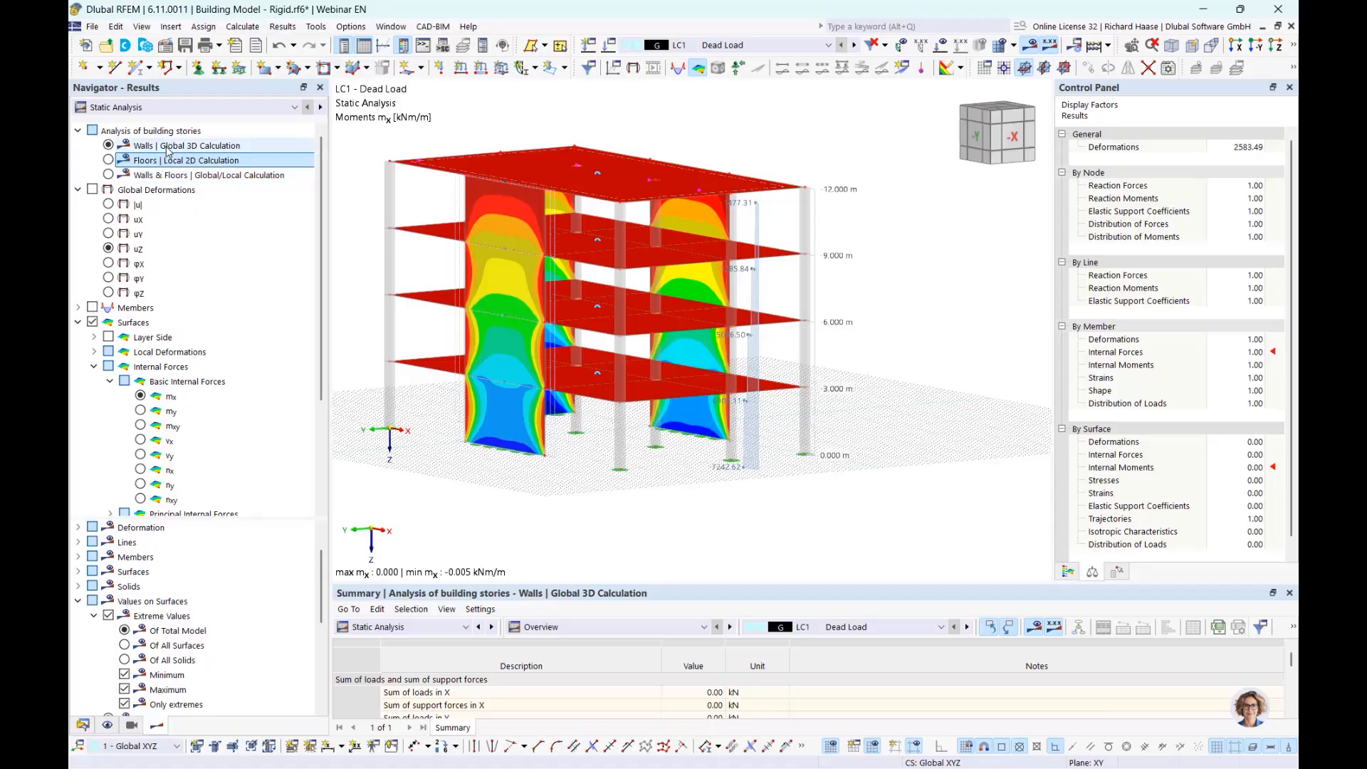
{"action": "left_click", "coordinate": [117, 176]}
{"action": "mouse_move", "coordinate": [817, 319]}
{"action": "middle_mouse_down"}
{"action": "mouse_move", "coordinate": [897, 329]}
{"action": "mouse_move", "coordinate": [823, 331]}
{"action": "middle_mouse_up"}
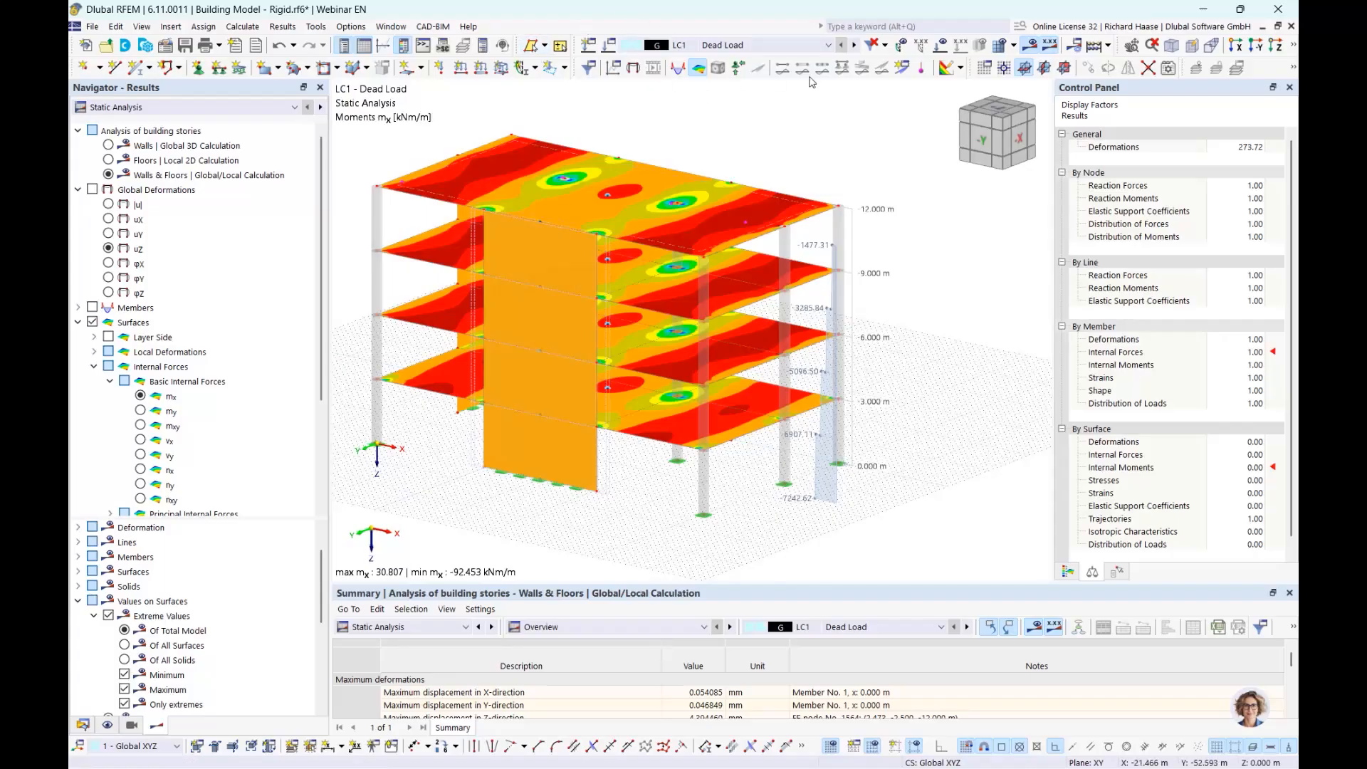
Turn off the results display and show the loads of LC1 - Dead Load on the model.
{"action": "left_click", "coordinate": [1034, 47]}
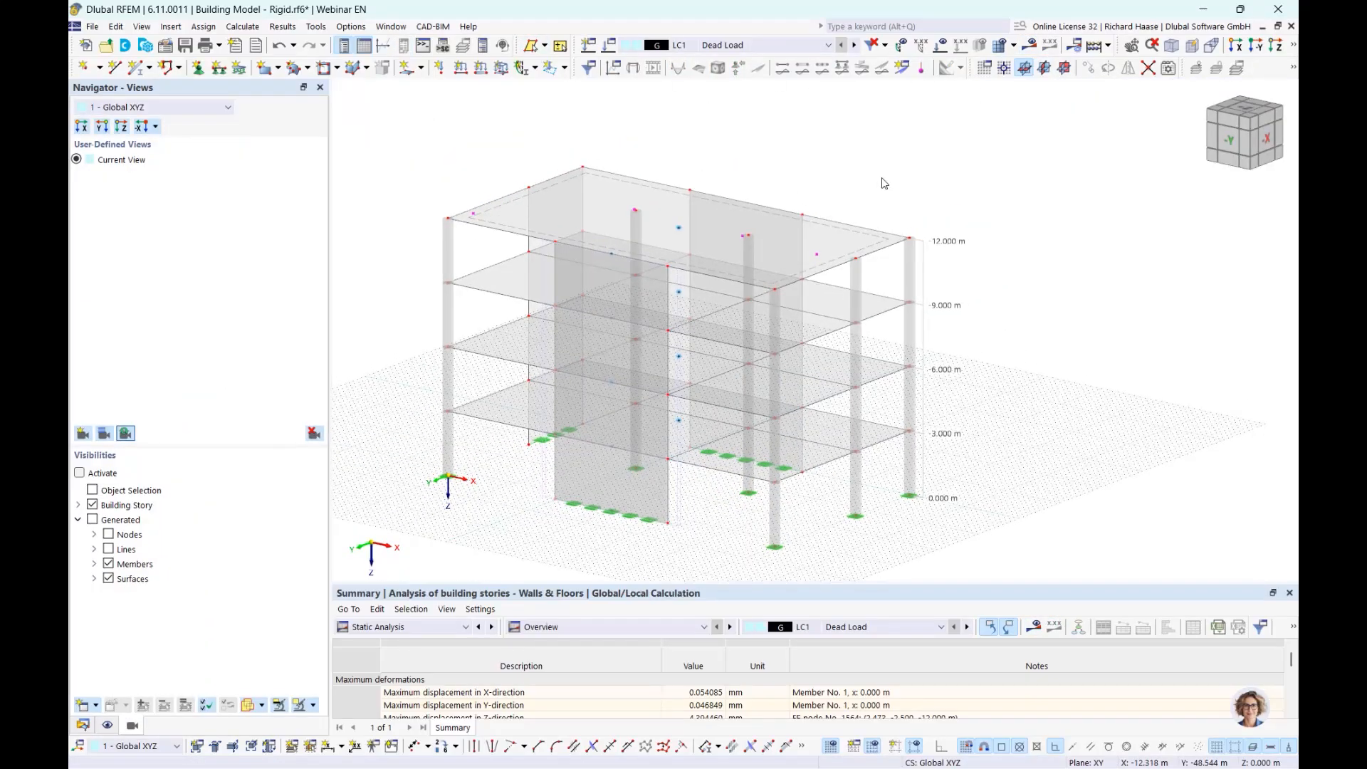
{"action": "left_click", "coordinate": [942, 47]}
{"action": "middle_click_drag", "start_coordinate": [840, 187], "coordinate": [665, 174]}
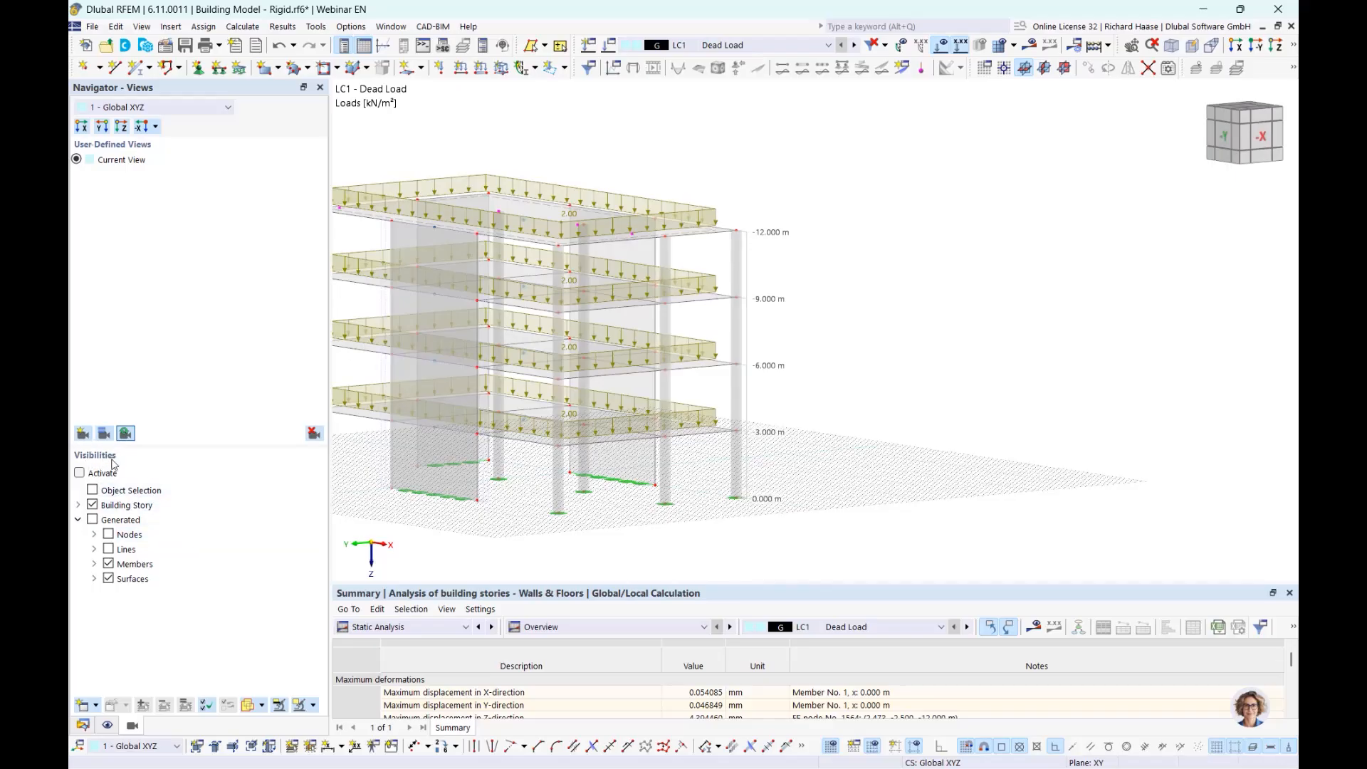
List the building stories under the visibilities and activate visibility mode for story 3 at -12.000 m.
{"action": "left_click", "coordinate": [78, 519]}
{"action": "left_click", "coordinate": [135, 506]}
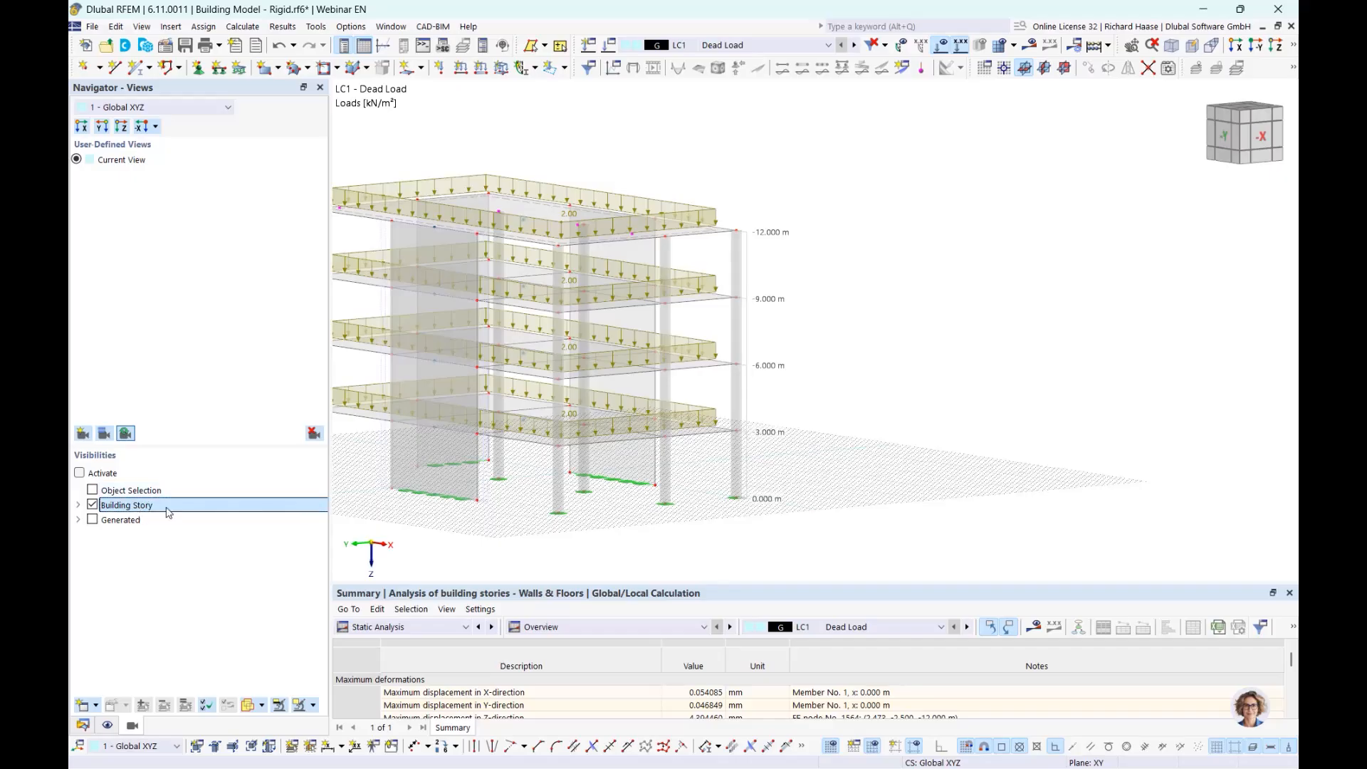
{"action": "left_click", "coordinate": [79, 505]}
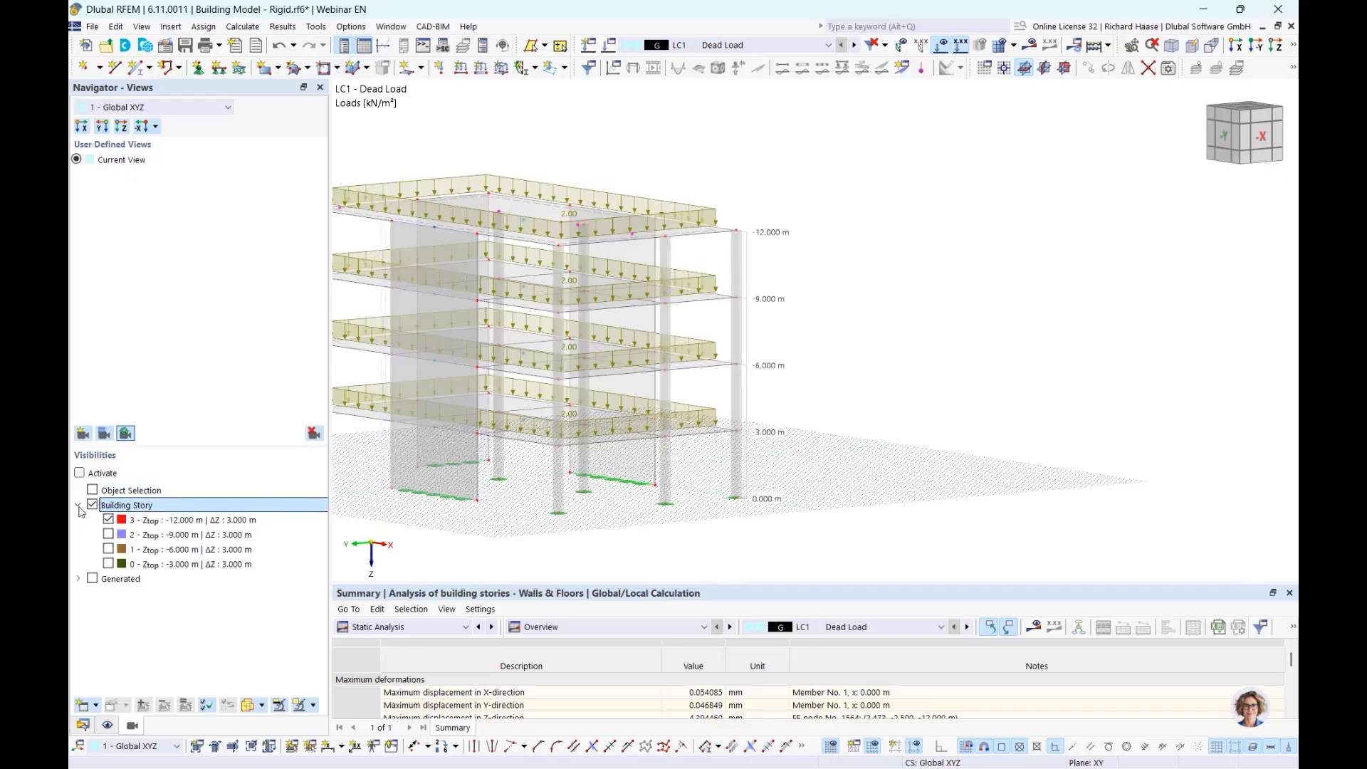
{"action": "middle_click_drag", "start_coordinate": [686, 537], "coordinate": [818, 504]}
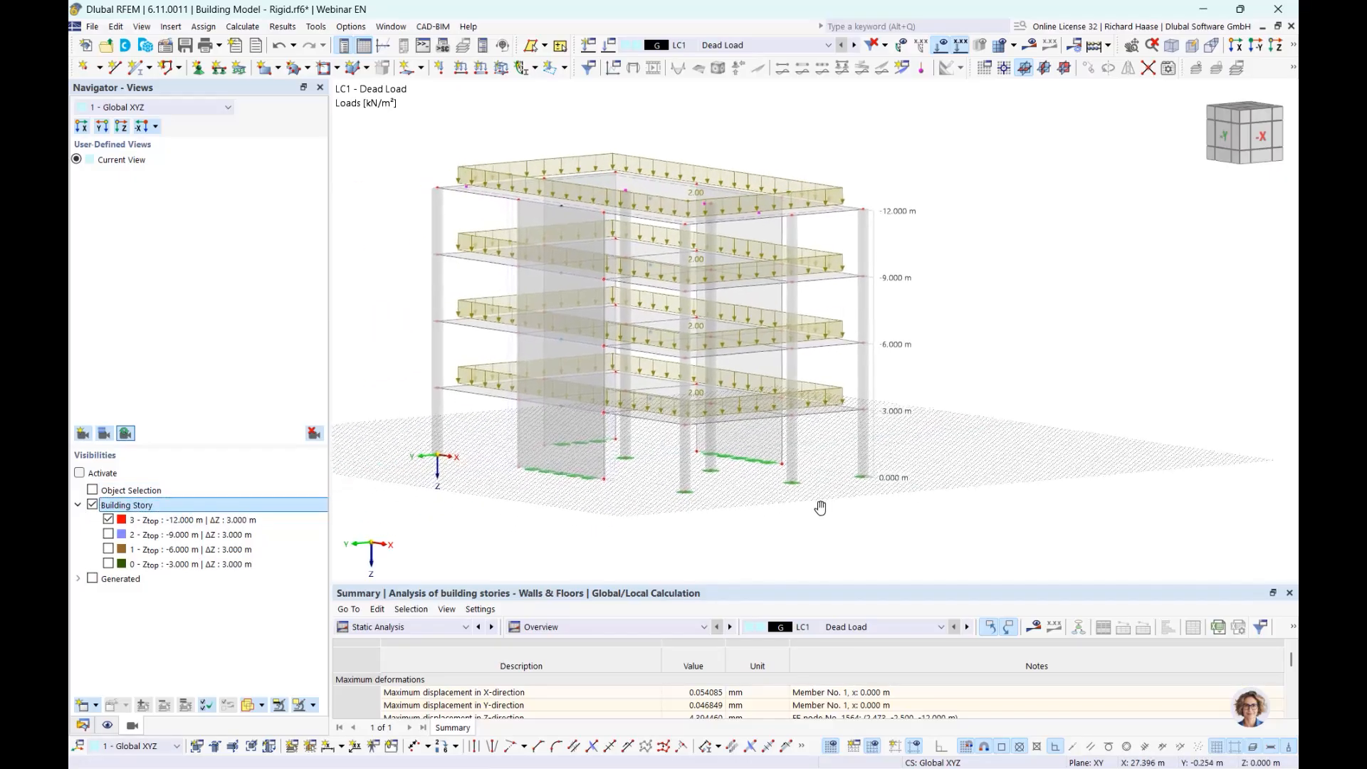
{"action": "left_click", "coordinate": [183, 520]}
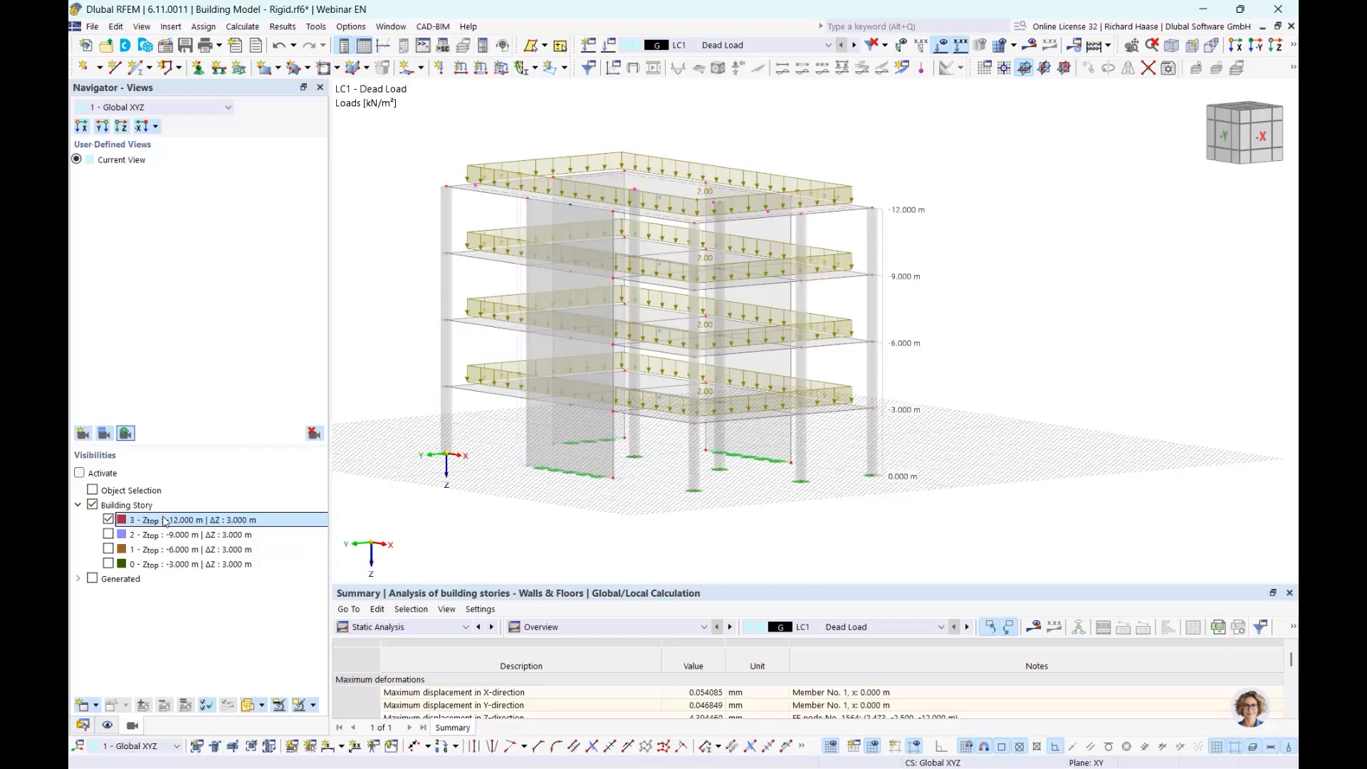
{"action": "left_click", "coordinate": [79, 472]}
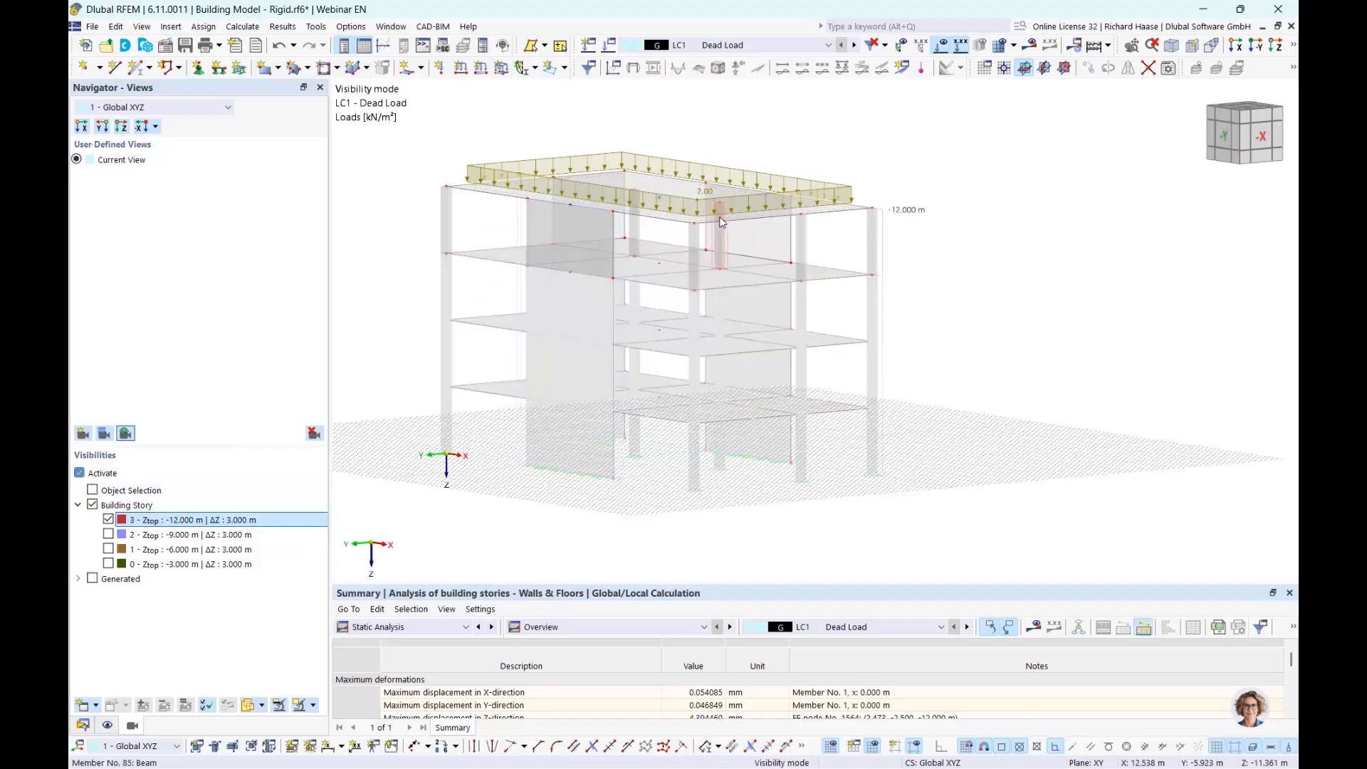
View stories 1 (-6.000 m) and 0 (-3.000 m) one at a time, ending with only story 3 (-12.000 m) shown.
{"action": "left_click", "coordinate": [108, 549]}
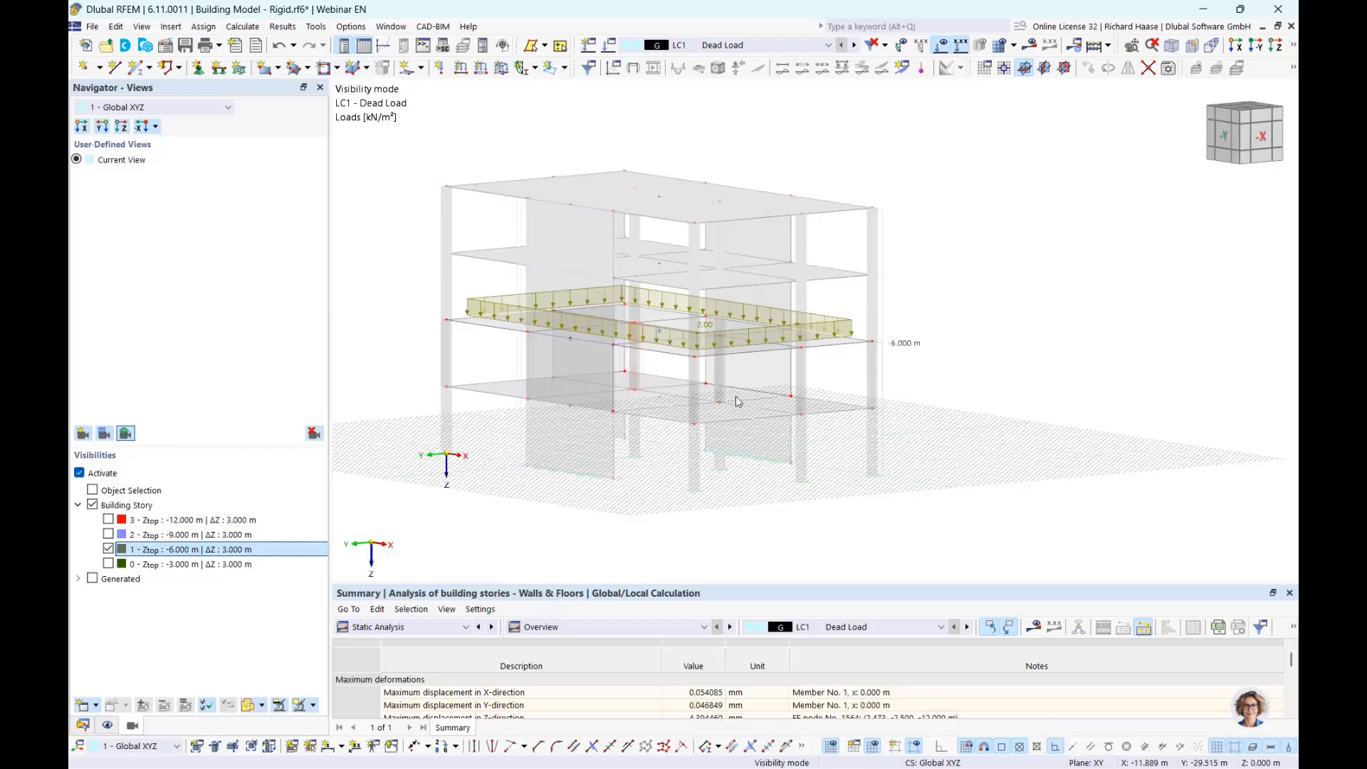
{"action": "left_click", "coordinate": [108, 564]}
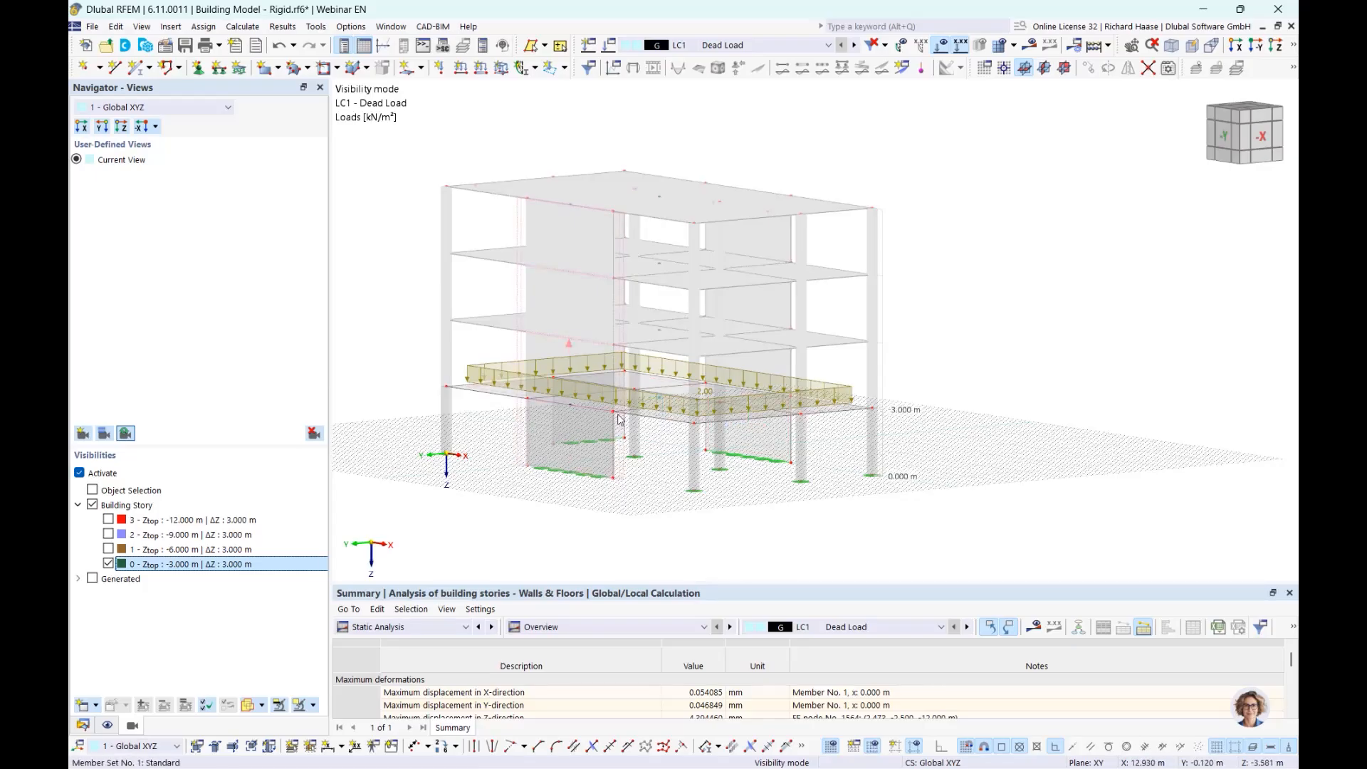
{"action": "left_click", "coordinate": [108, 564]}
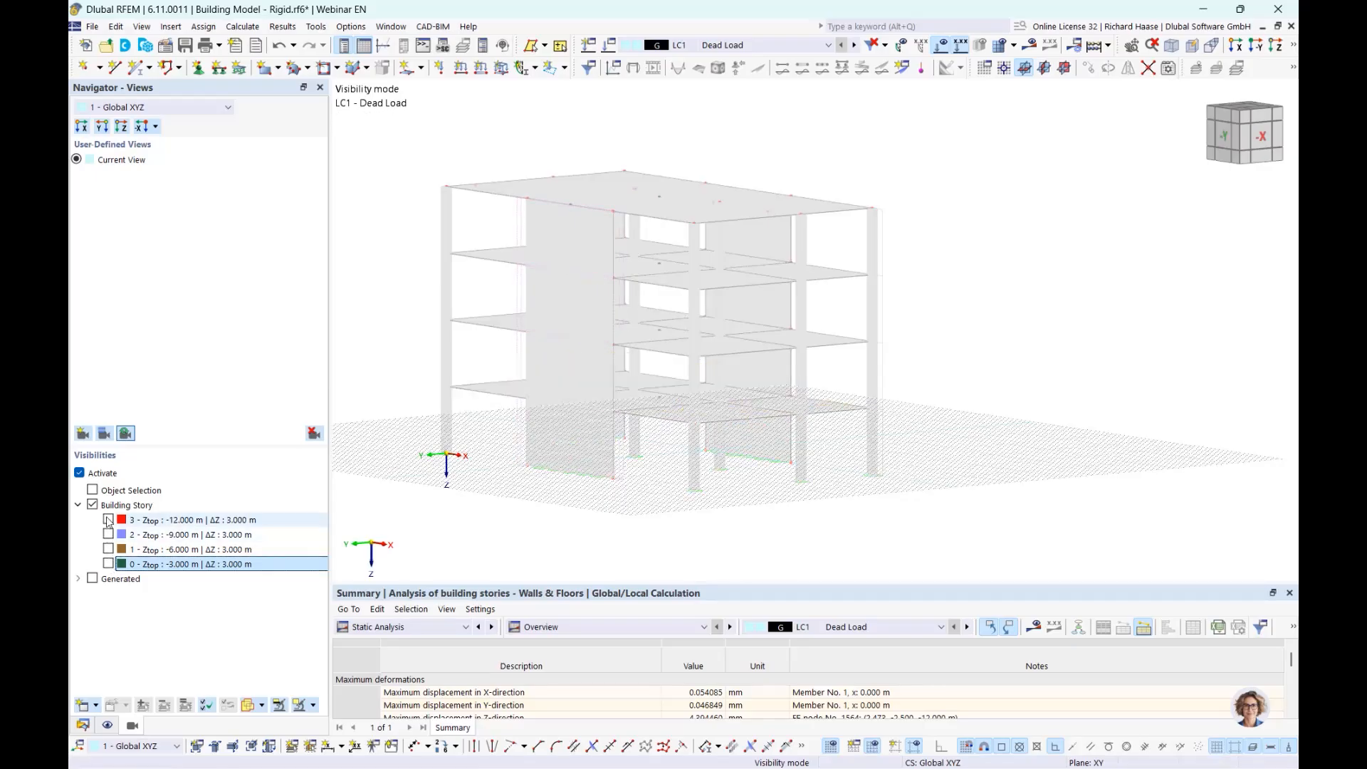
{"action": "left_click", "coordinate": [108, 520]}
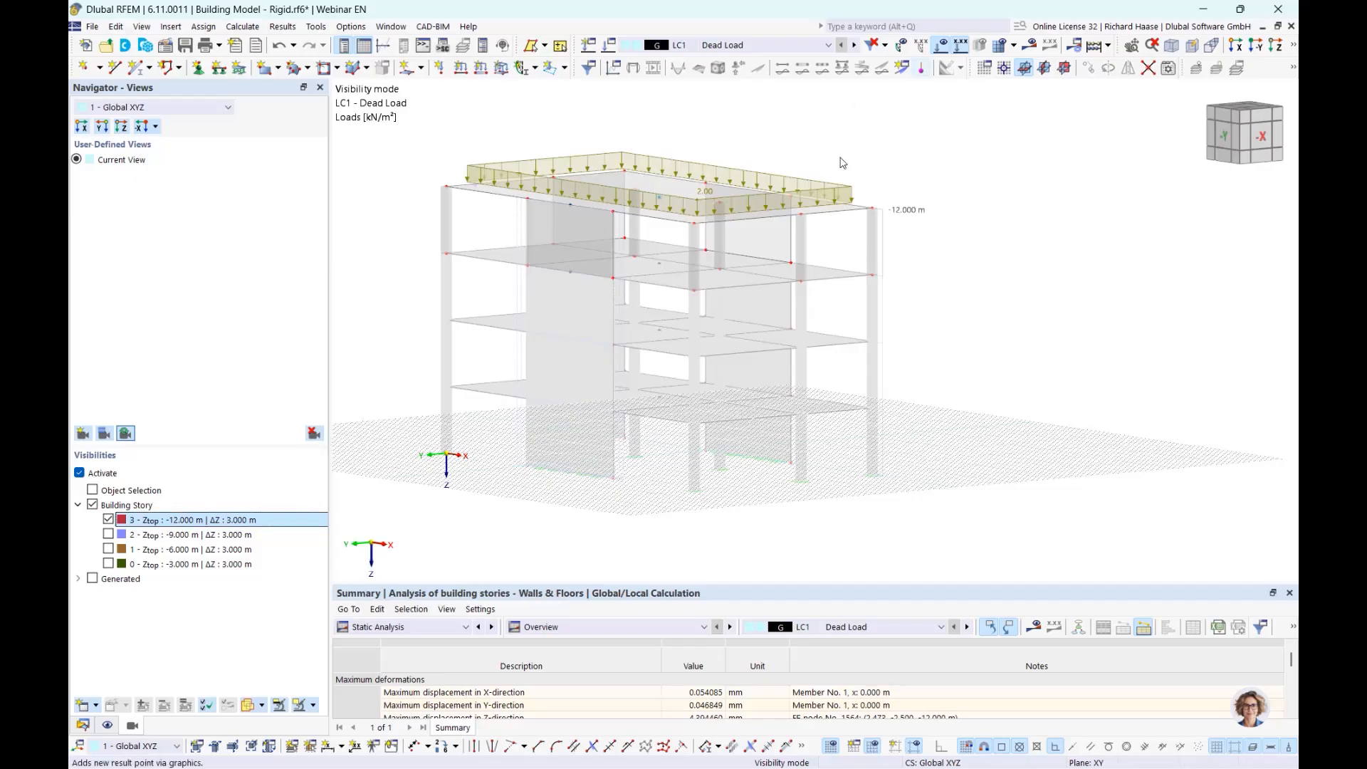
Display the loads from the distribution surface for the top floor slab at -12.000 m and examine them on columns and walls.
{"action": "scroll", "coordinate": [757, 168], "scroll_direction": "up", "scroll_amount": 3}
{"action": "middle_click_drag", "start_coordinate": [817, 160], "coordinate": [894, 204]}
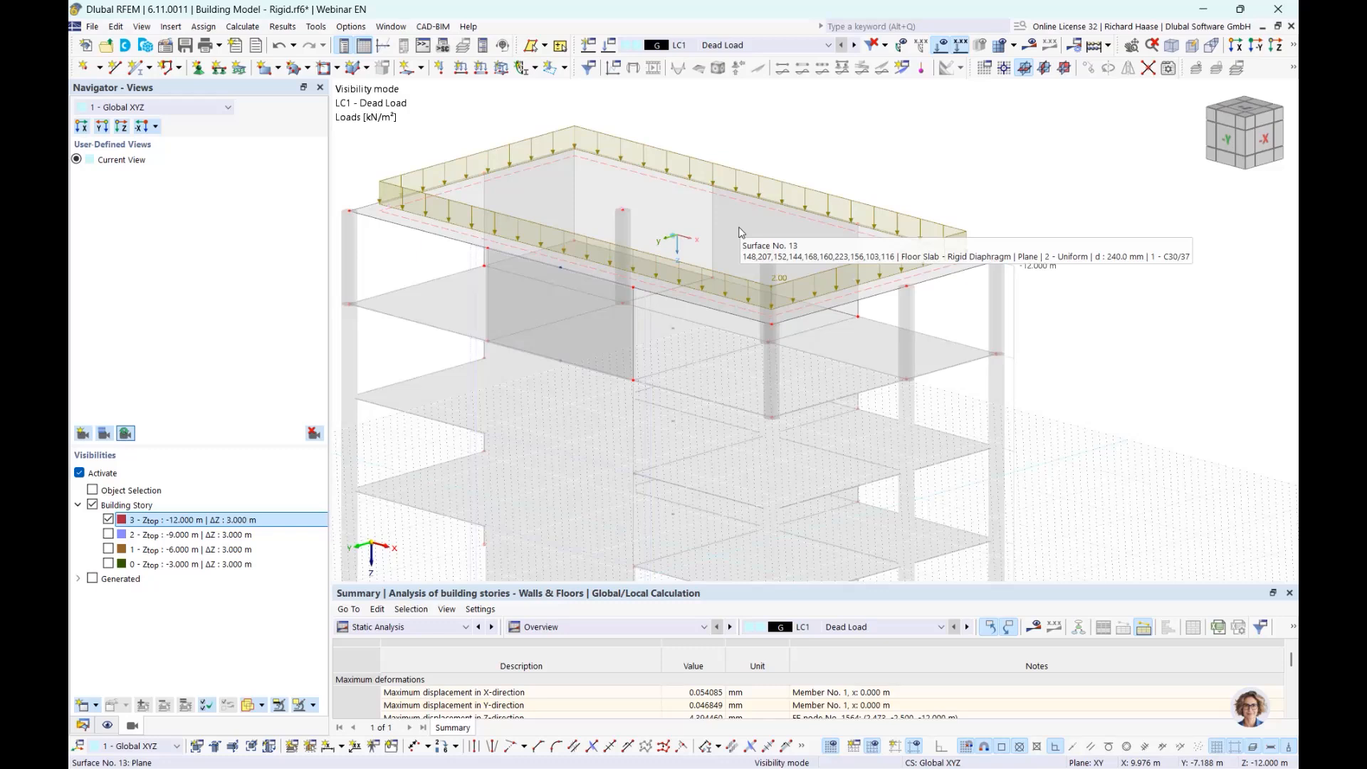
{"action": "right_click", "coordinate": [696, 220]}
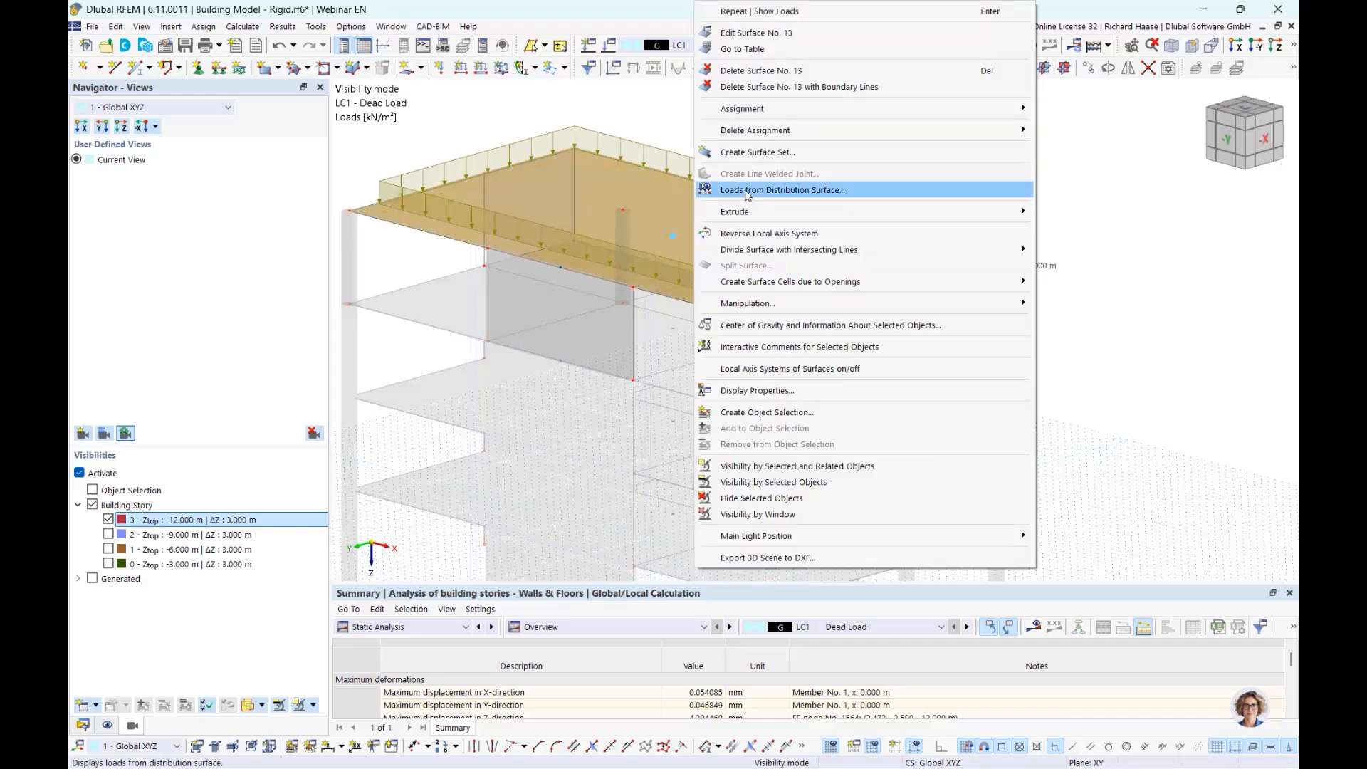
{"action": "left_click", "coordinate": [824, 193]}
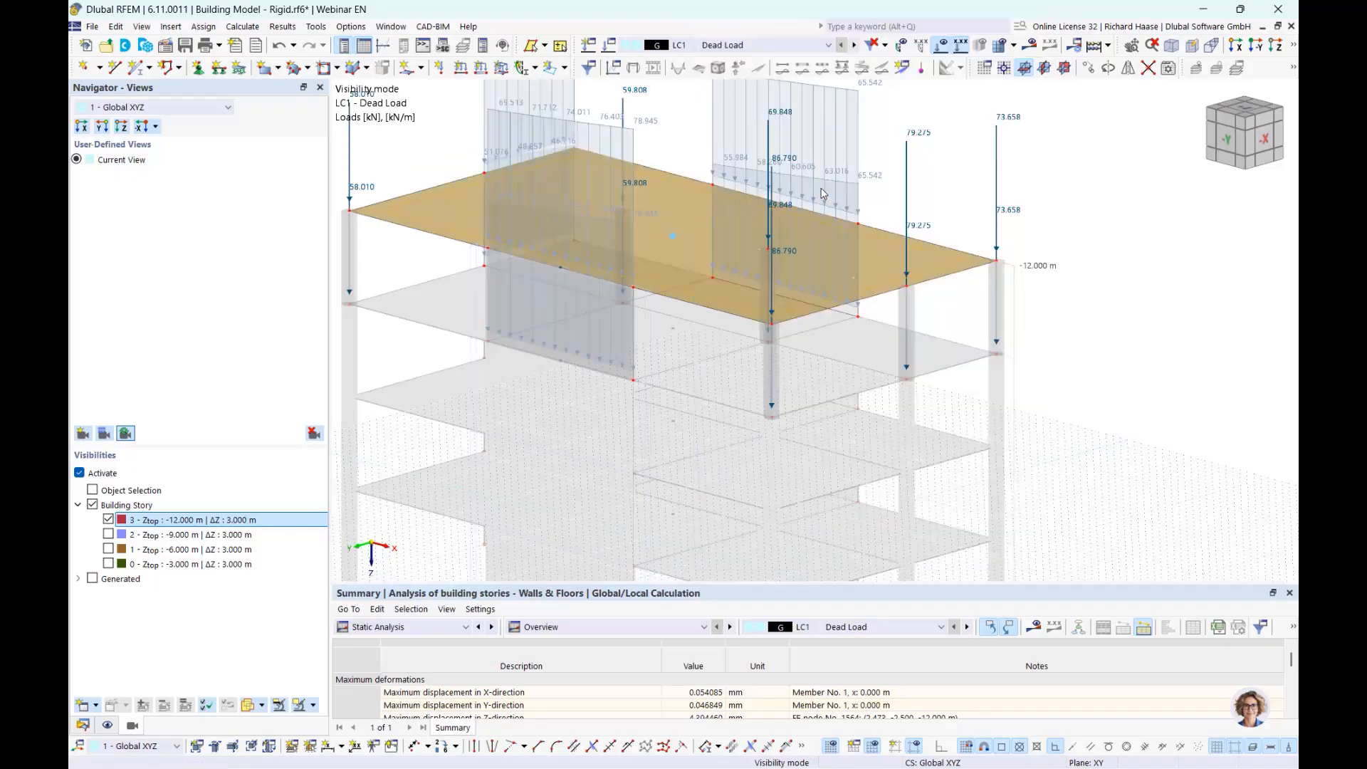
{"action": "middle_click_drag", "start_coordinate": [687, 278], "coordinate": [645, 360]}
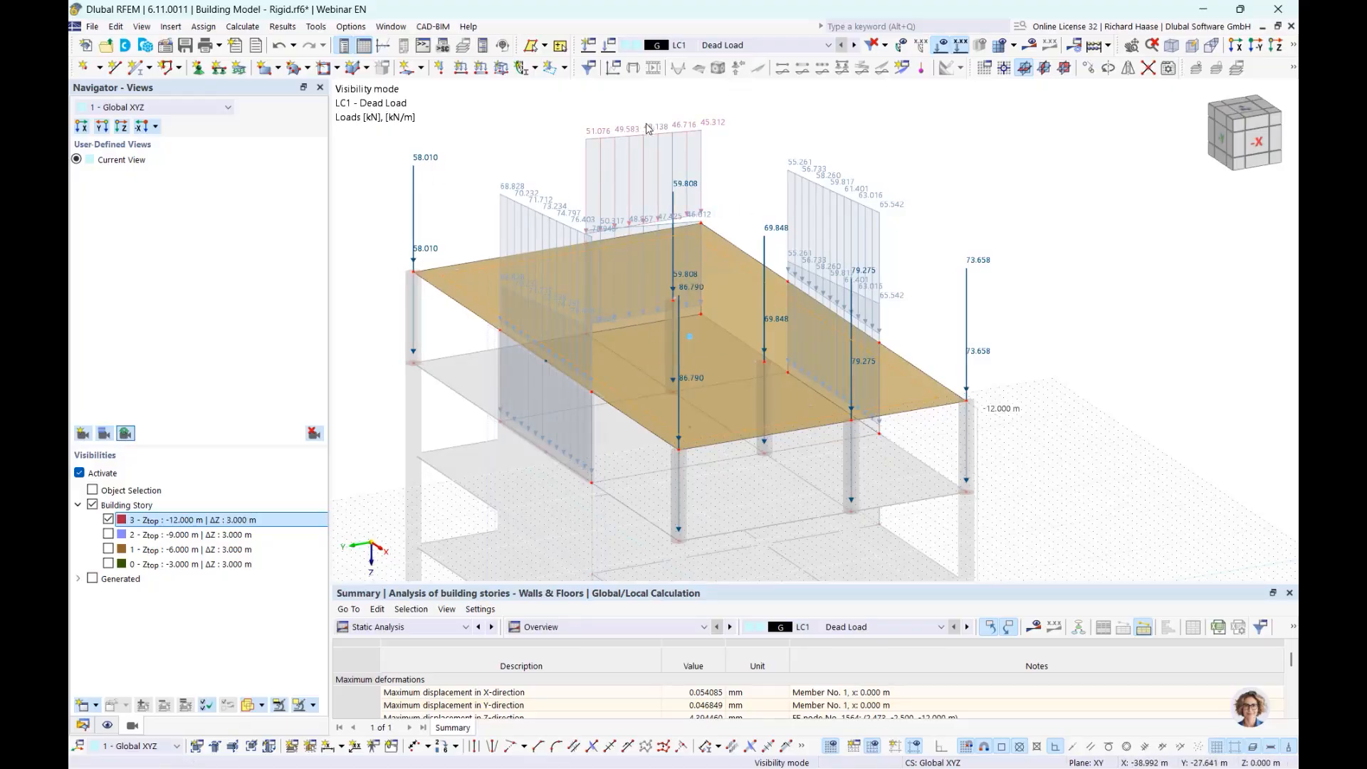
{"action": "middle_click_drag", "start_coordinate": [991, 298], "coordinate": [955, 348], "text": "ctrl"}
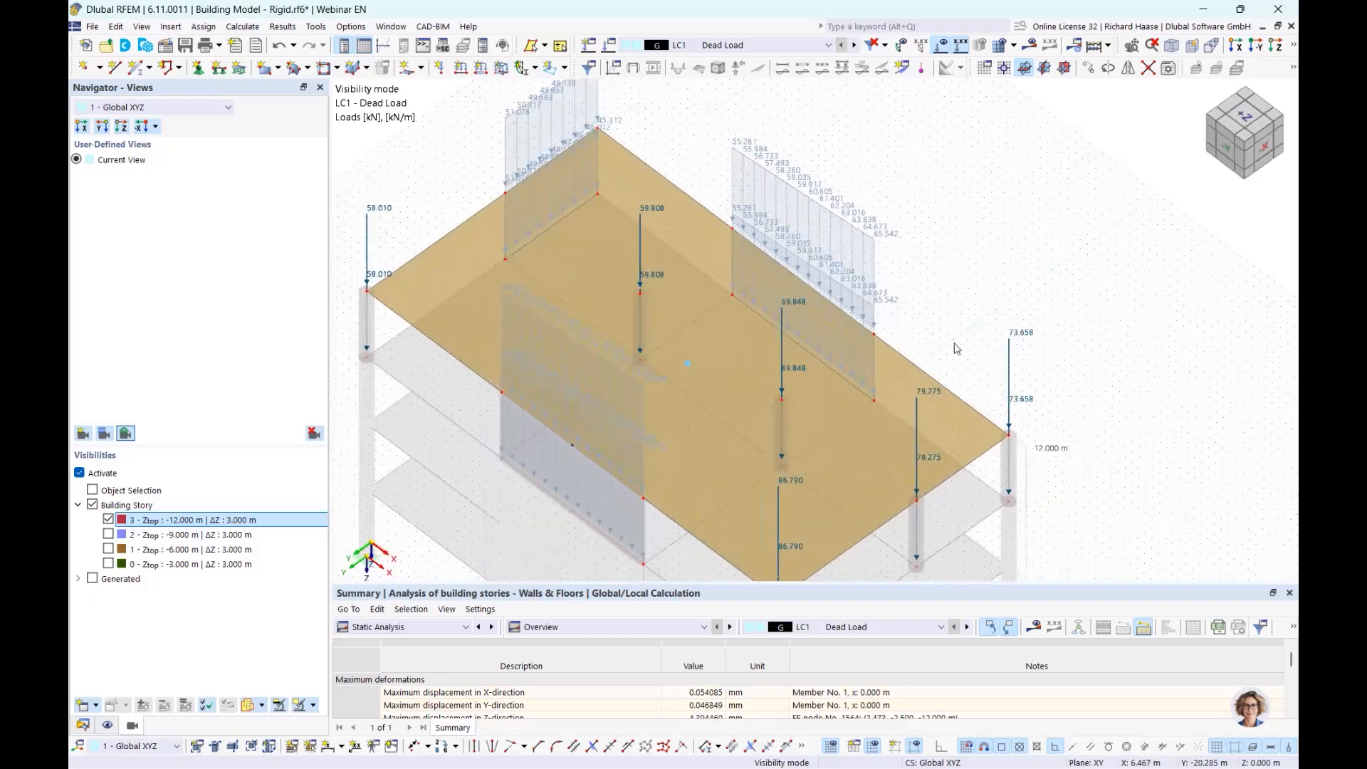
Review the top slab's load transfer direction options, keep Isotropic | FEA, and close the surface settings without changes.
{"action": "double_click", "coordinate": [835, 396]}
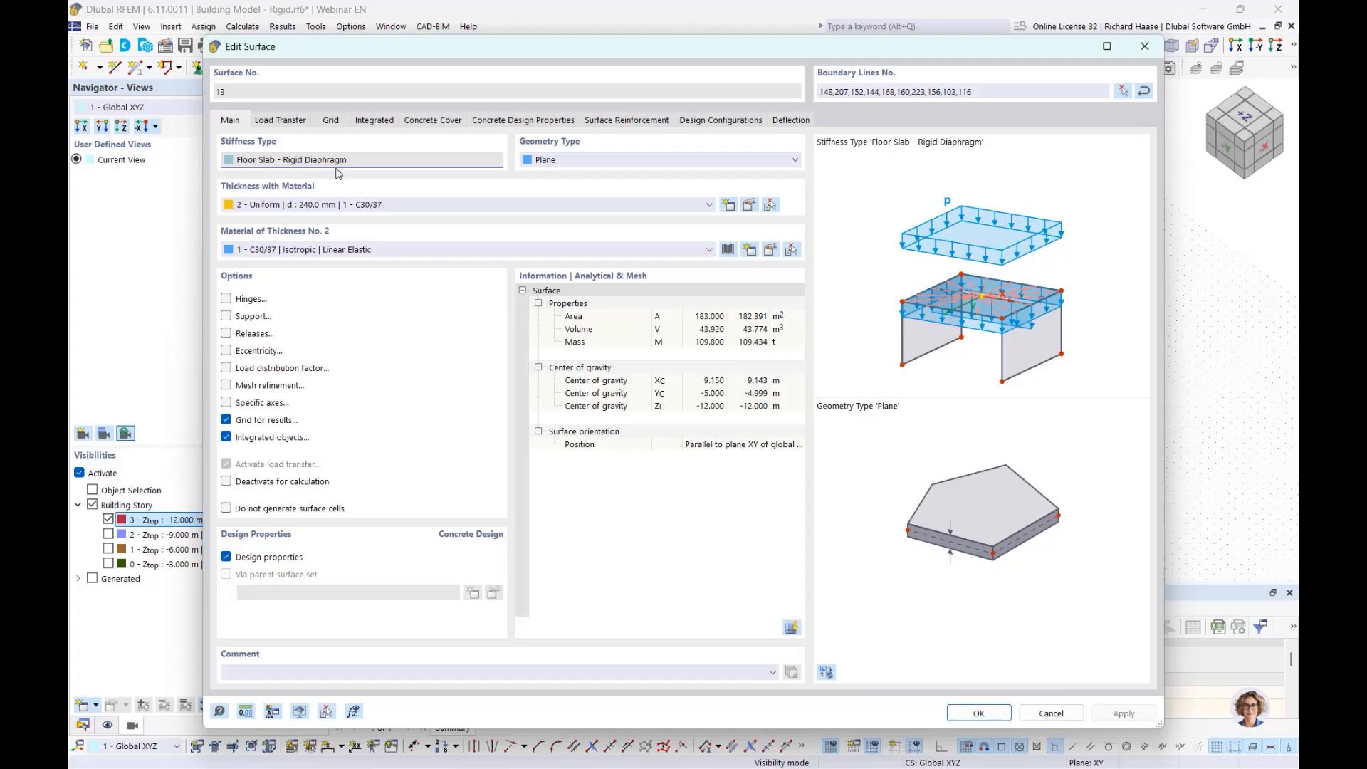
{"action": "left_click", "coordinate": [281, 121]}
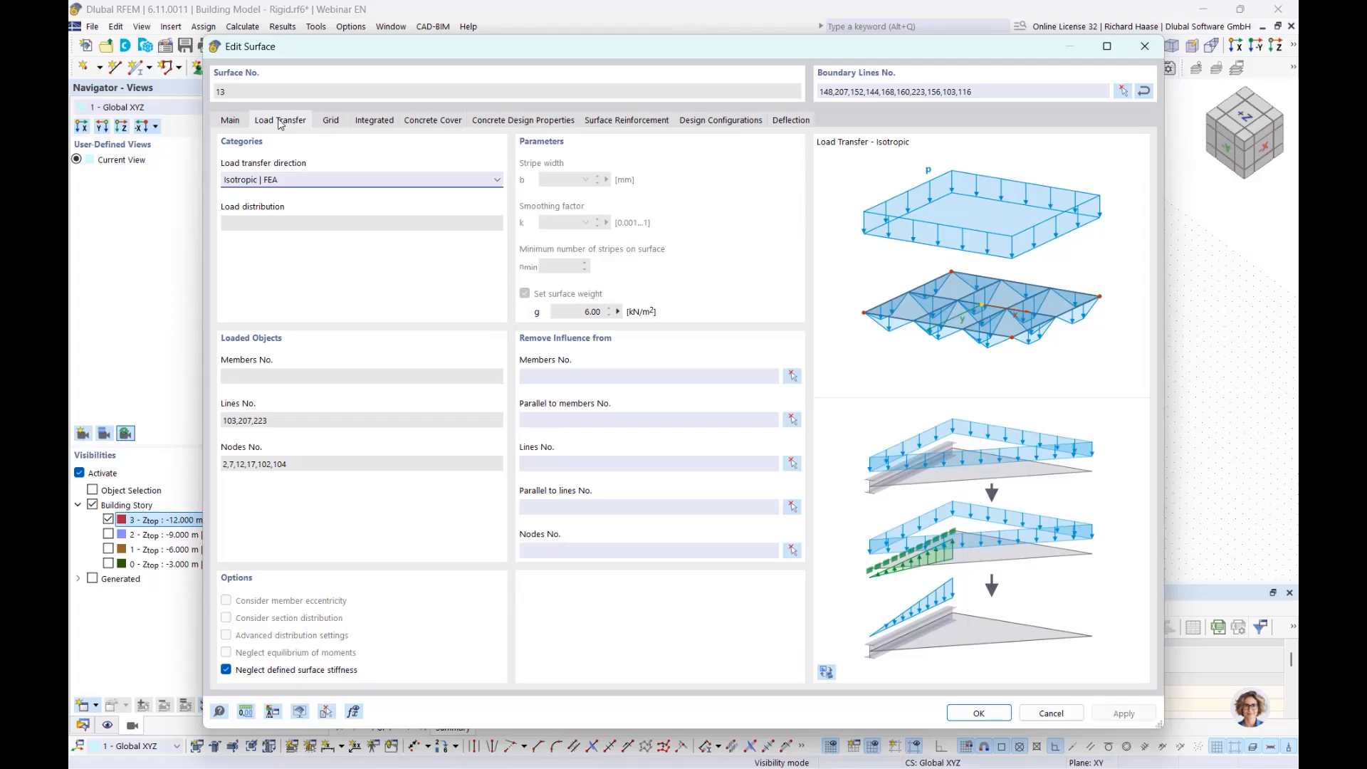
{"action": "left_click", "coordinate": [276, 183]}
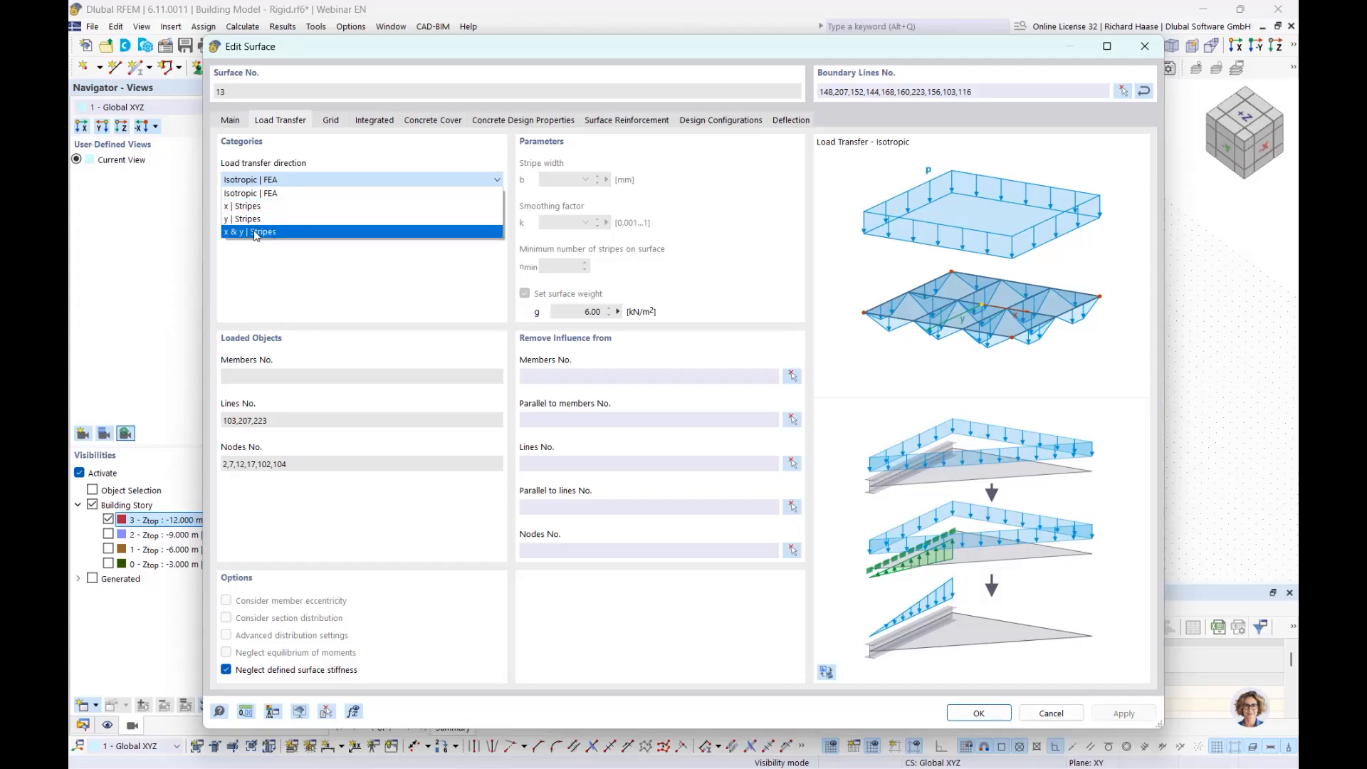
{"action": "left_click", "coordinate": [283, 193]}
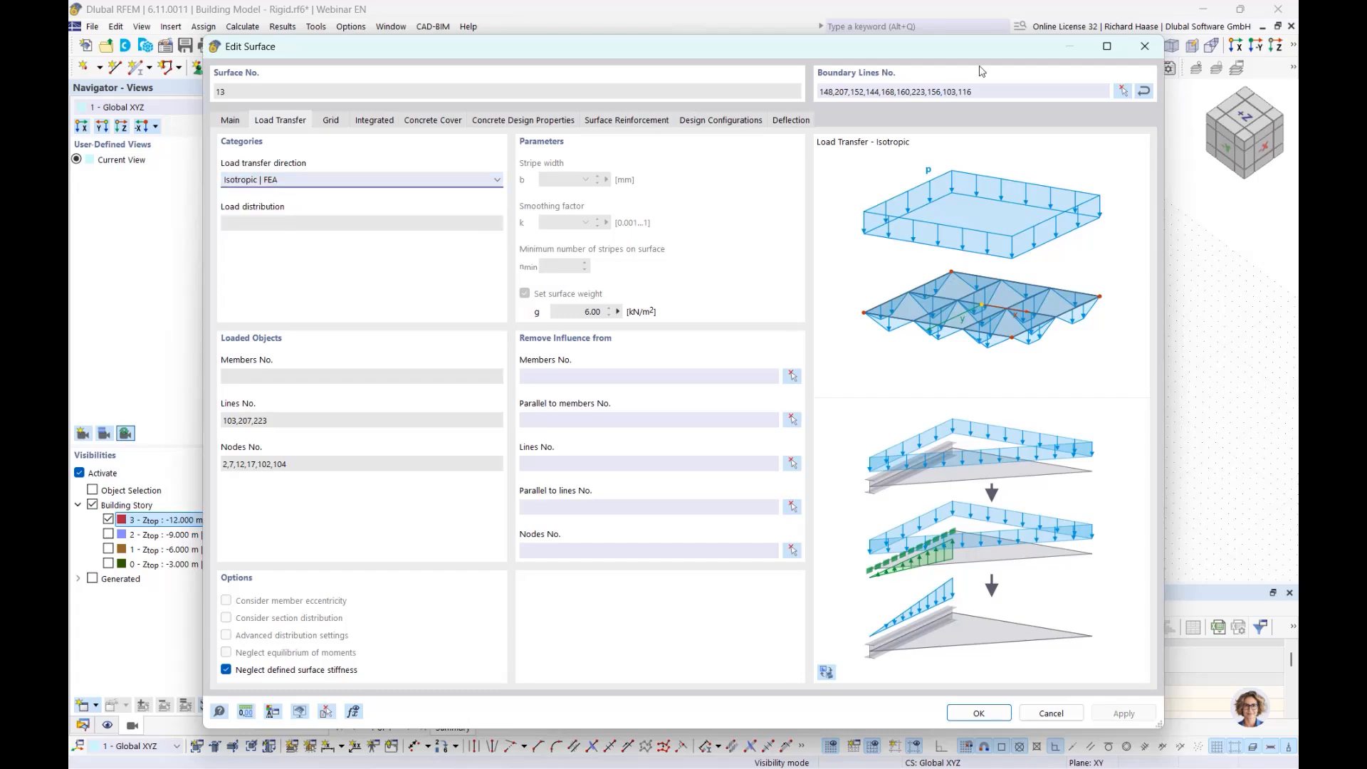
{"action": "left_click", "coordinate": [1144, 46]}
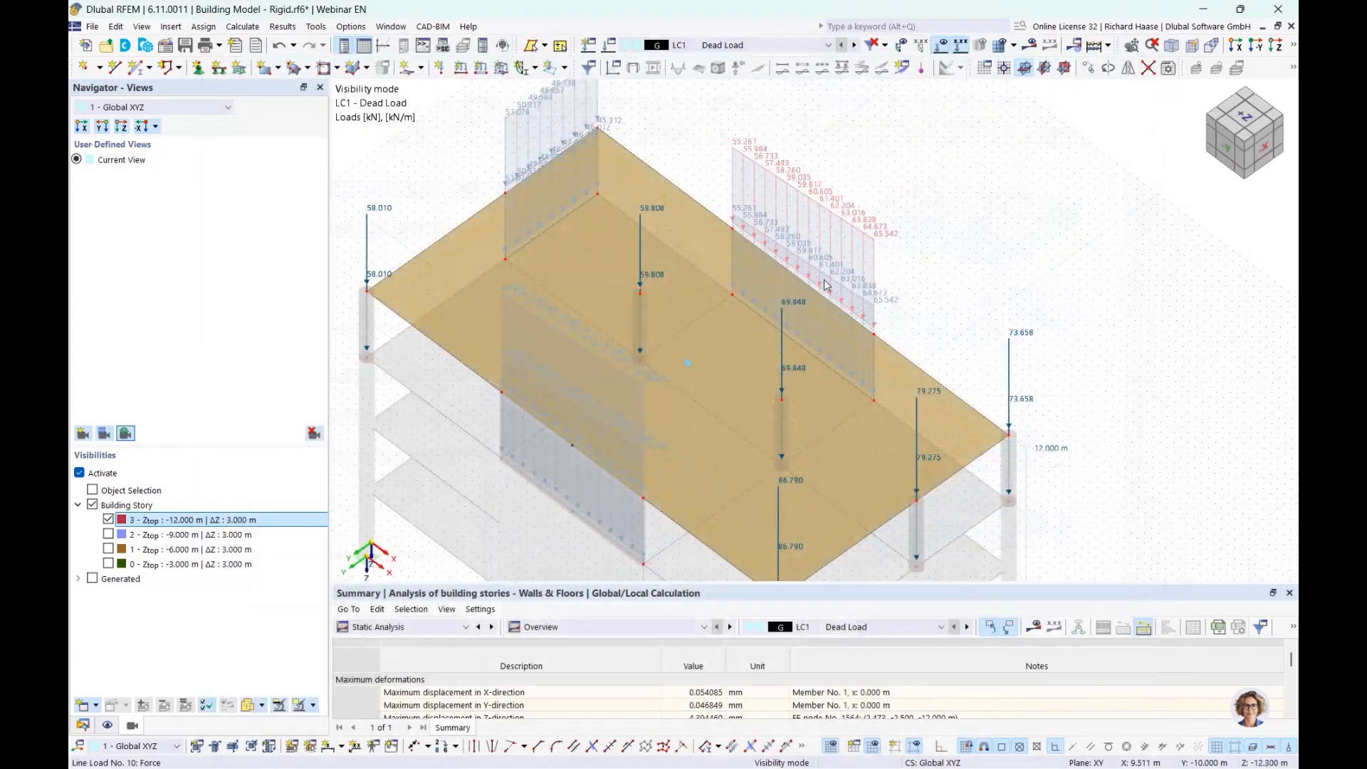
Turn off the distribution surface loads on the top floor slab and deselect the slab.
{"action": "right_click", "coordinate": [686, 293]}
{"action": "left_click", "coordinate": [772, 192]}
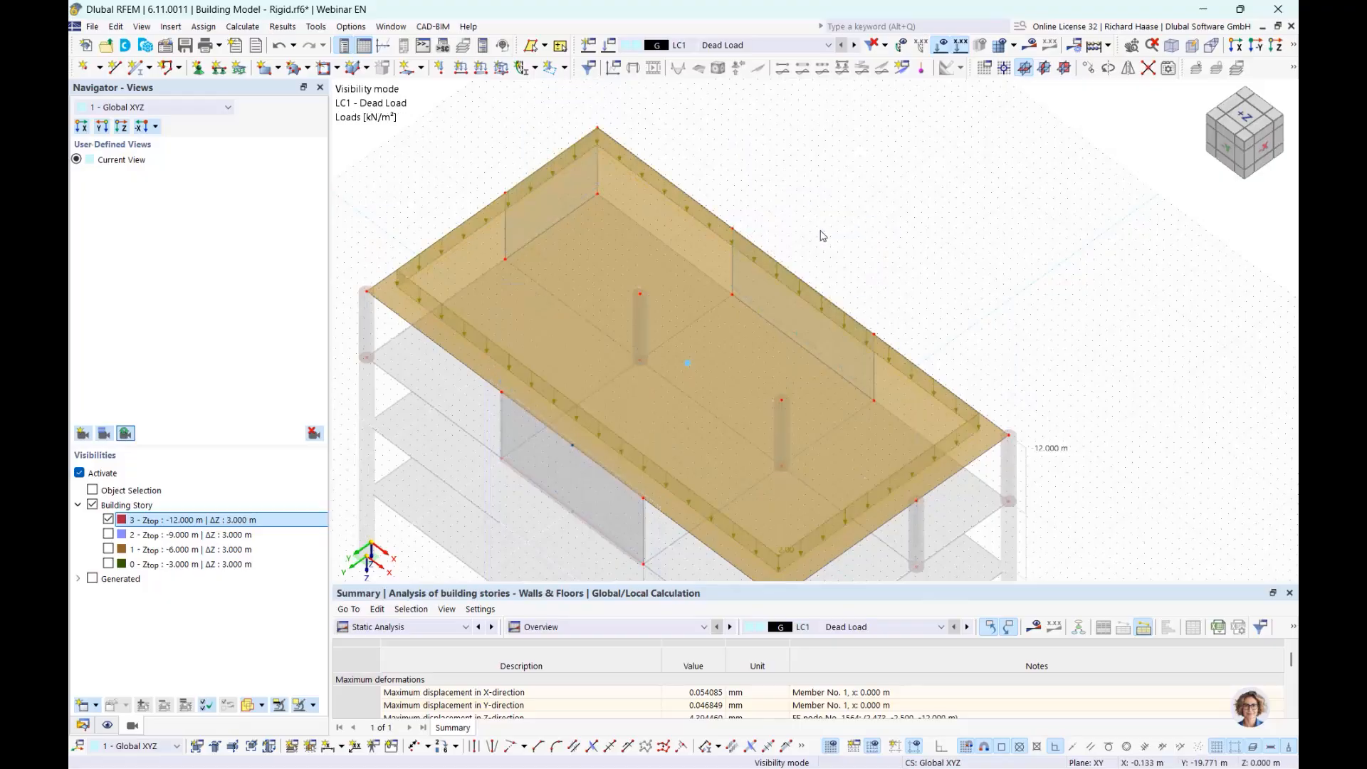
{"action": "middle_click_drag", "start_coordinate": [820, 234], "coordinate": [837, 148], "text": "ctrl"}
{"action": "left_click", "coordinate": [863, 159]}
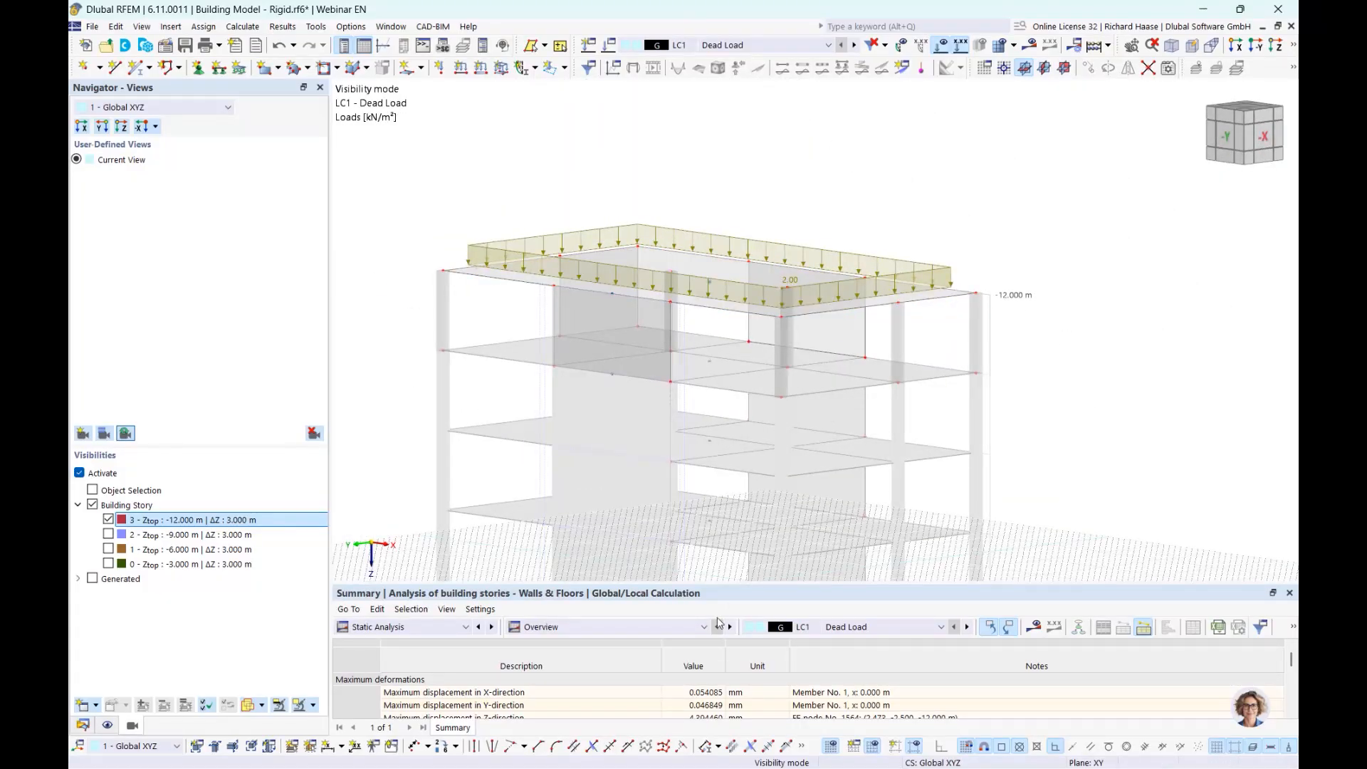
{"action": "middle_click_drag", "start_coordinate": [982, 464], "coordinate": [986, 470], "text": "ctrl"}
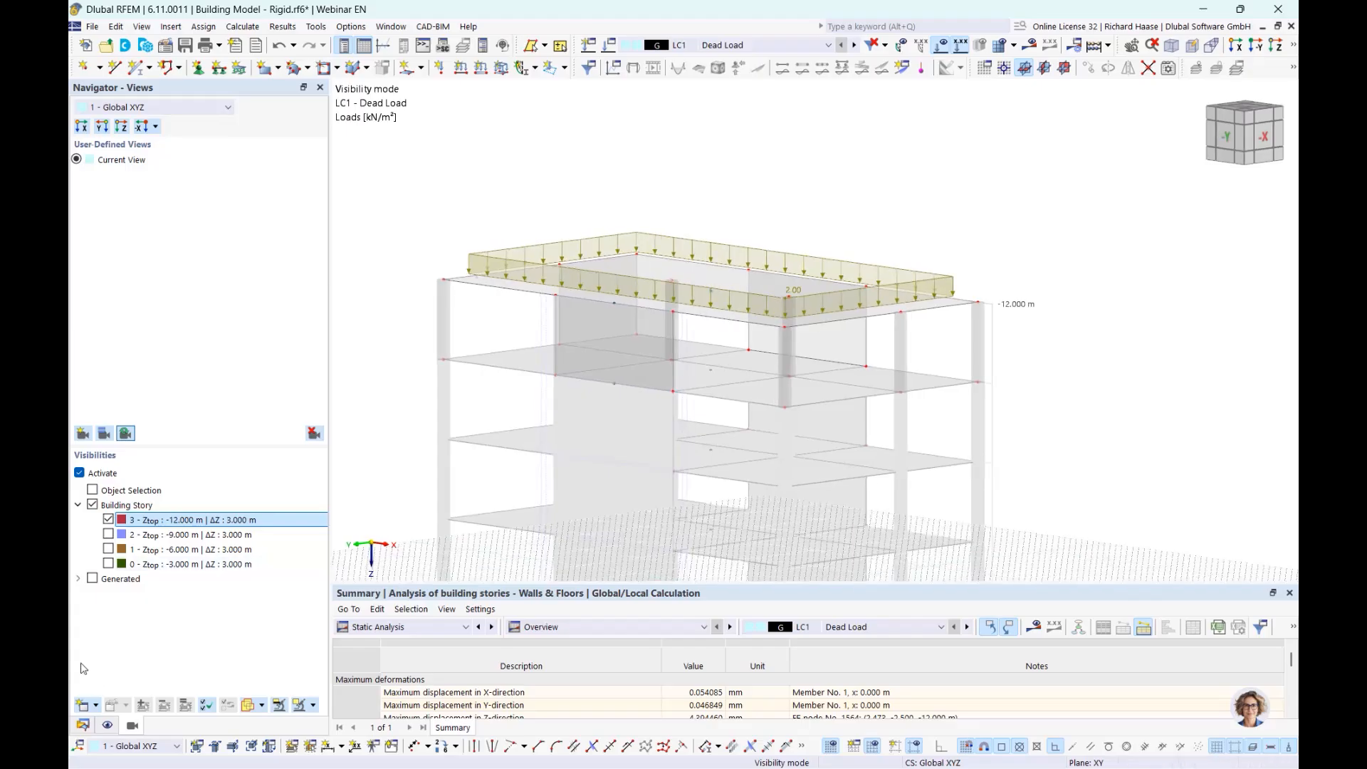
Find the building model's shear walls in the model data and list the defined shear wall.
{"action": "left_click", "coordinate": [82, 725]}
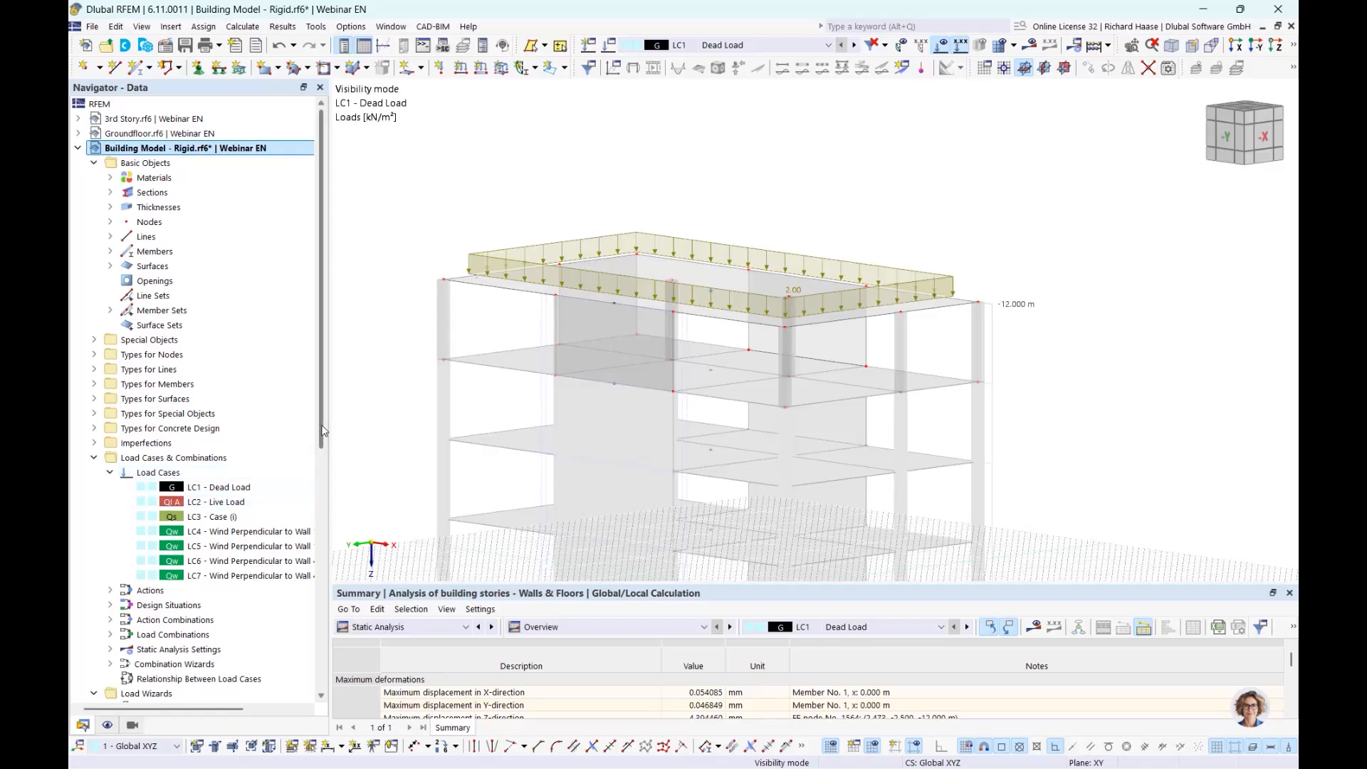
{"action": "scroll", "coordinate": [285, 498], "scroll_direction": "down", "scroll_amount": 2}
{"action": "scroll", "coordinate": [224, 619], "scroll_direction": "down", "scroll_amount": 10}
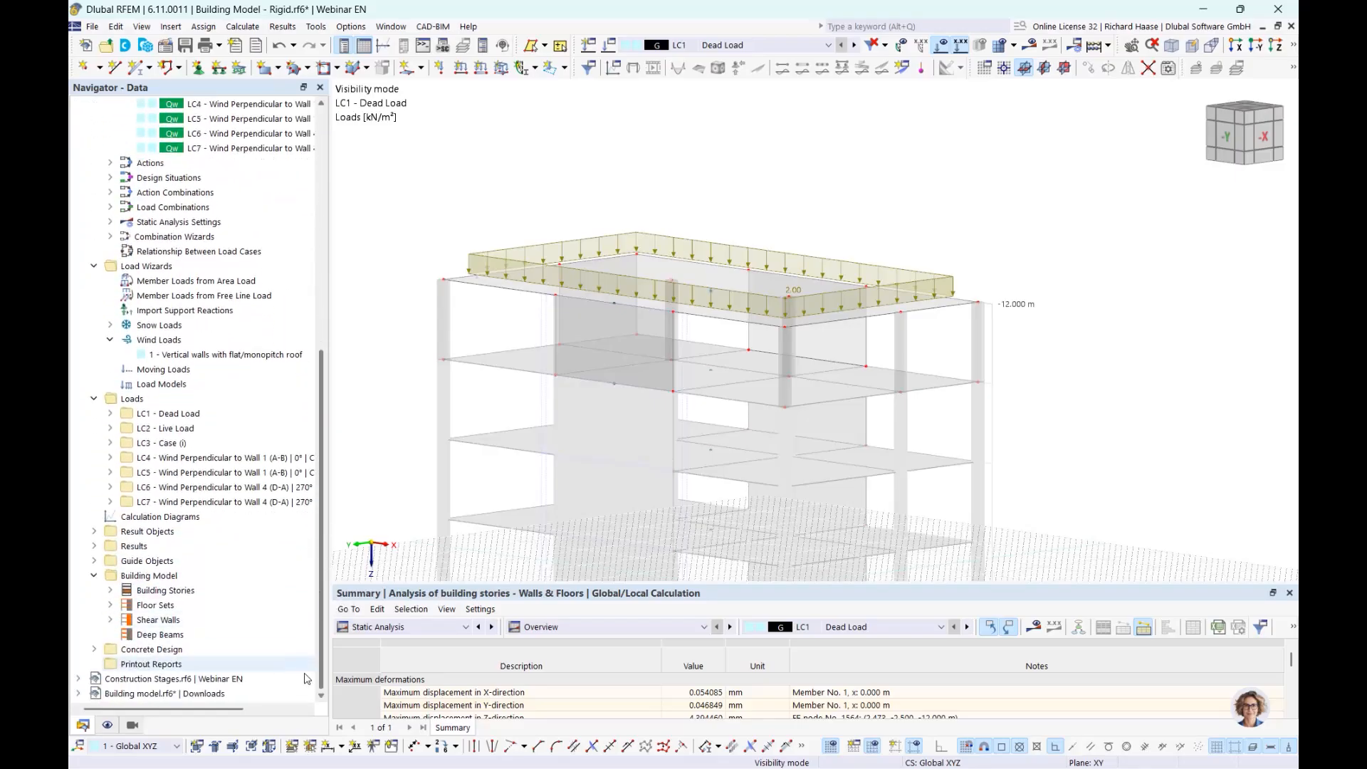
{"action": "left_click", "coordinate": [239, 593]}
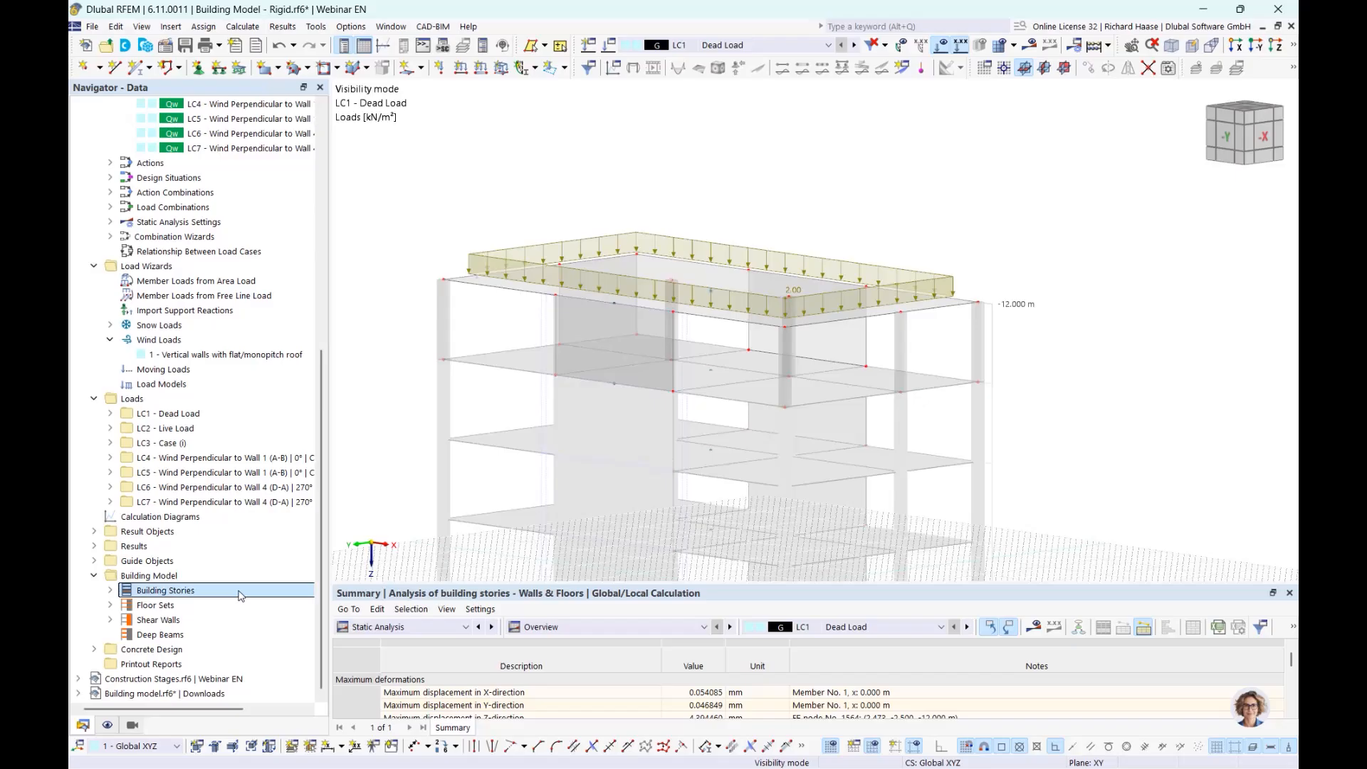
{"action": "left_click", "coordinate": [189, 622]}
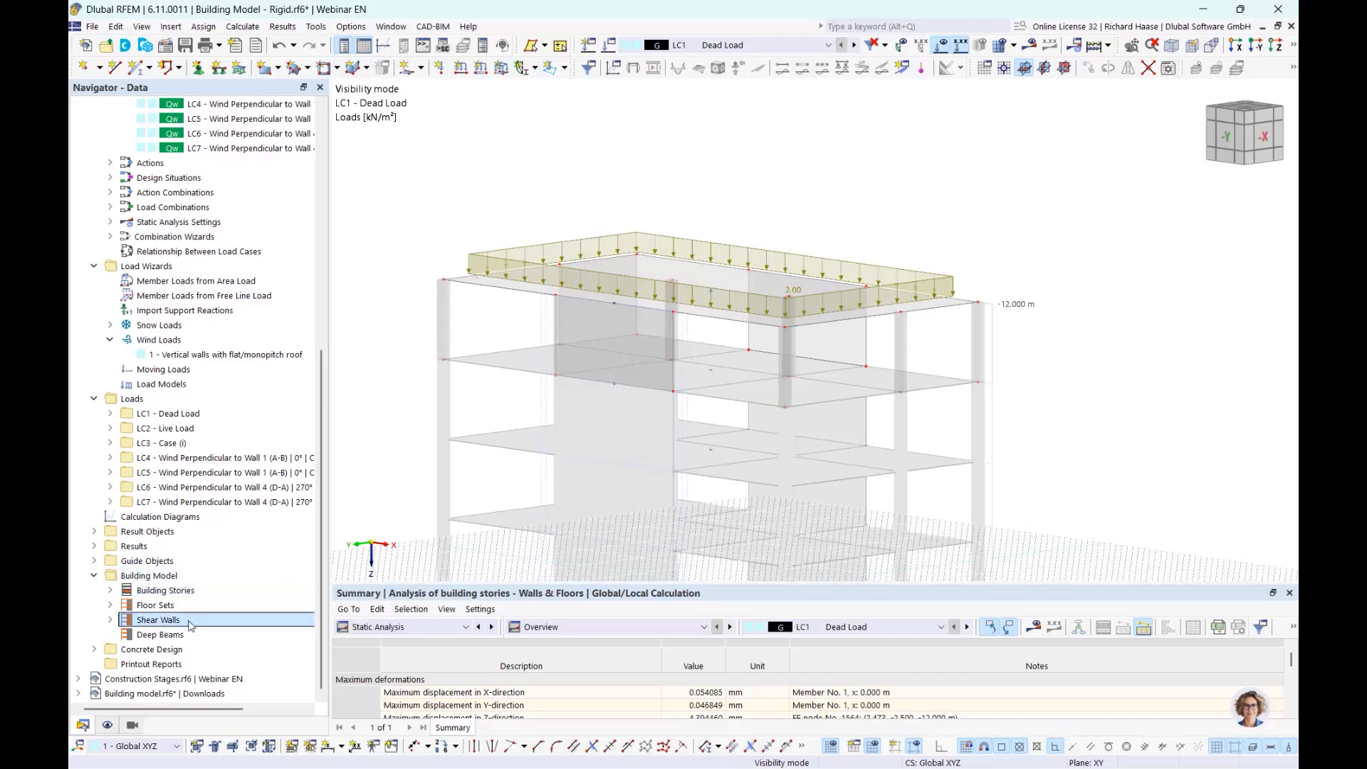
{"action": "left_click", "coordinate": [113, 619]}
{"action": "scroll", "coordinate": [746, 345], "scroll_direction": "down", "scroll_amount": 3}
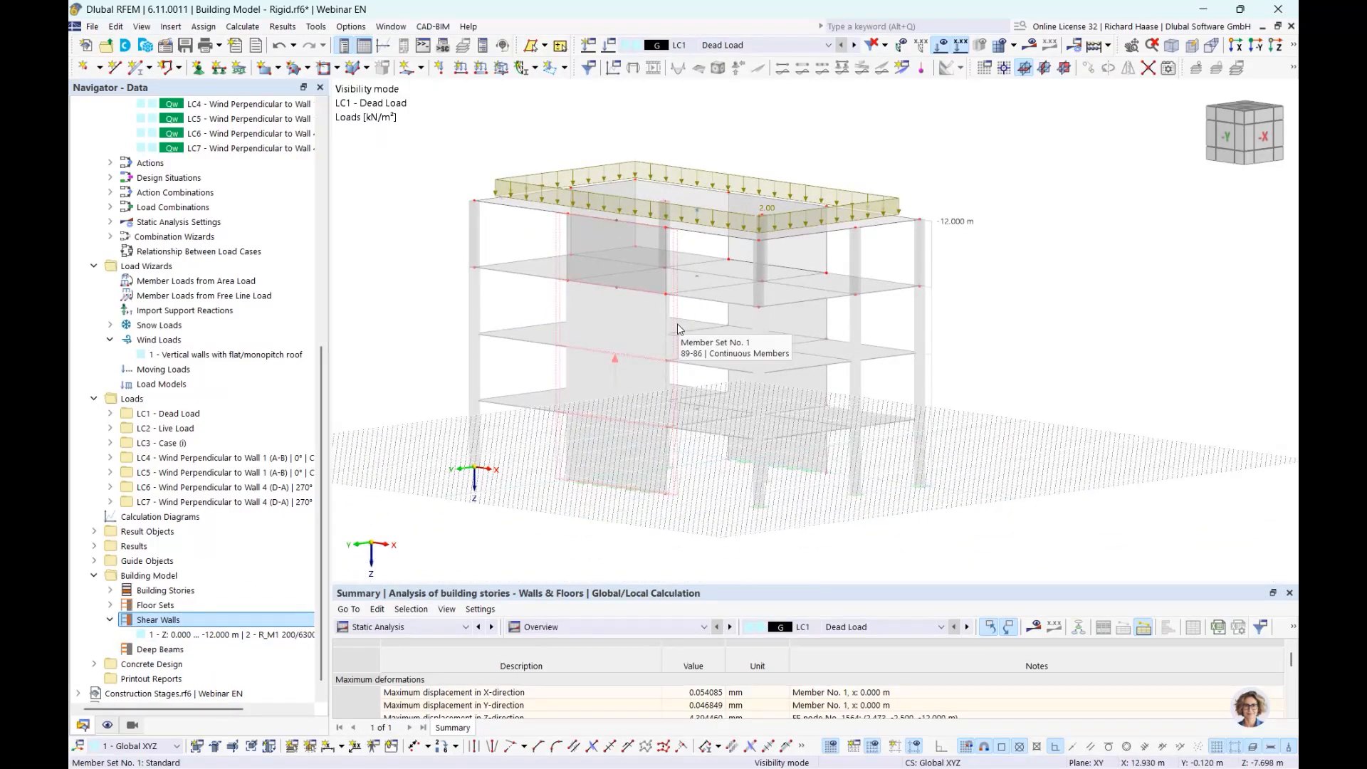
Cancel visibility mode to show all objects of the building.
{"action": "left_click", "coordinate": [1290, 47]}
{"action": "left_click", "coordinate": [1168, 64]}
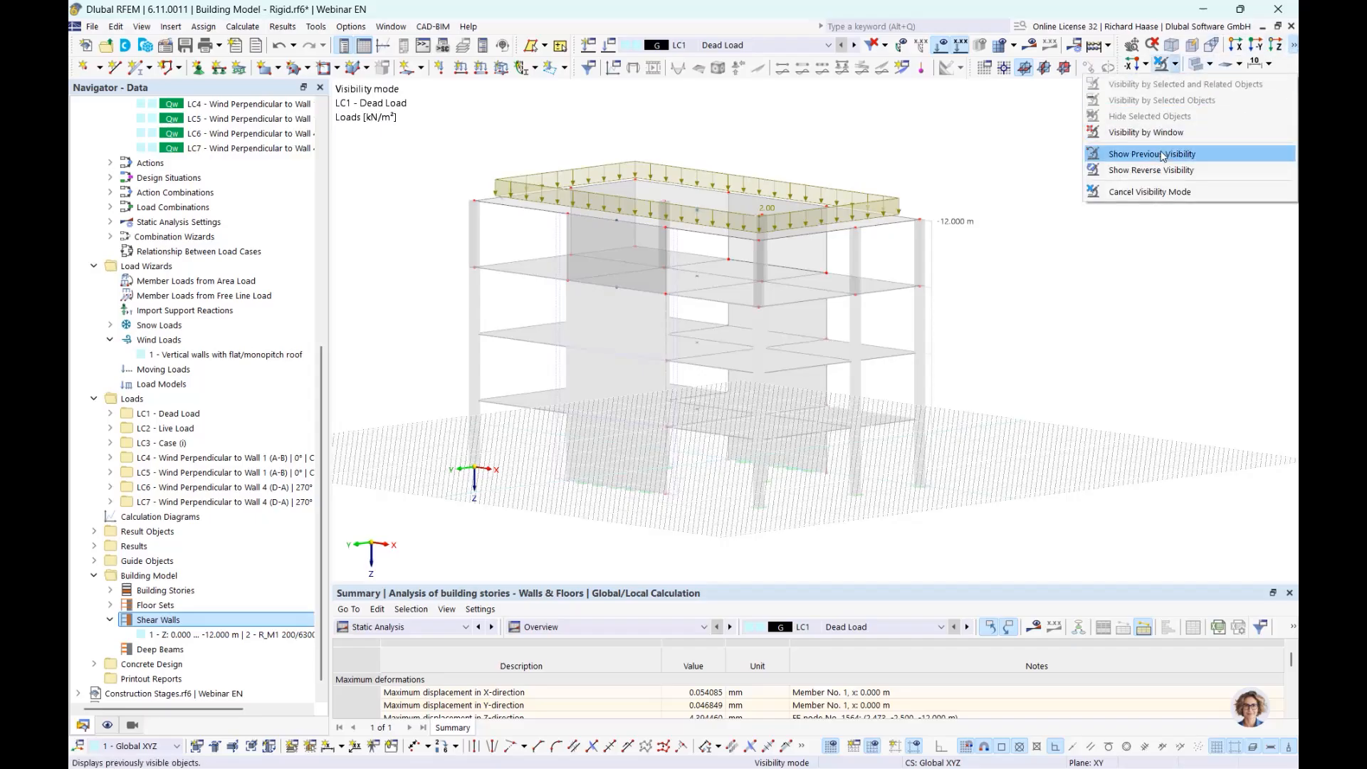
{"action": "left_click", "coordinate": [1139, 191]}
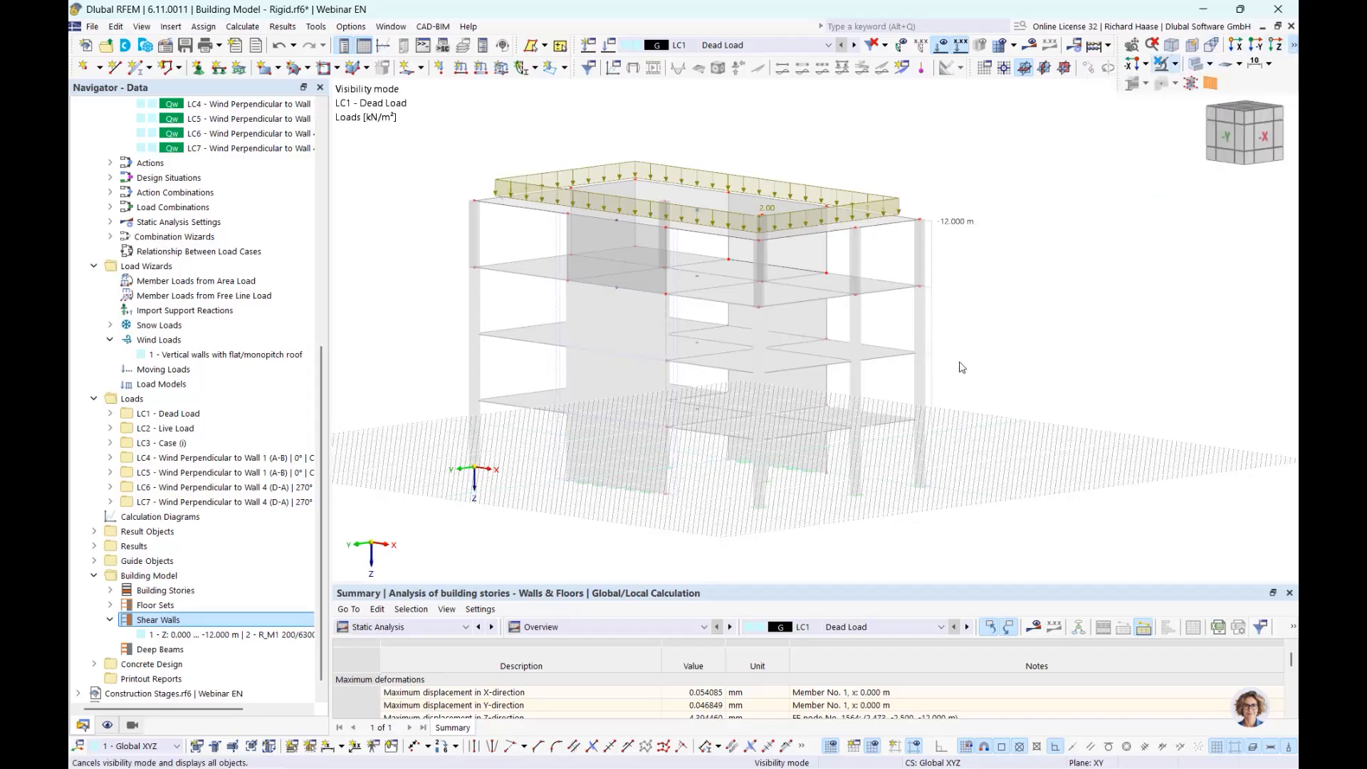
Open the defined shear wall's settings, review the assignable object types while keeping Surfaces / Cells, and close without changes.
{"action": "left_click", "coordinate": [214, 635]}
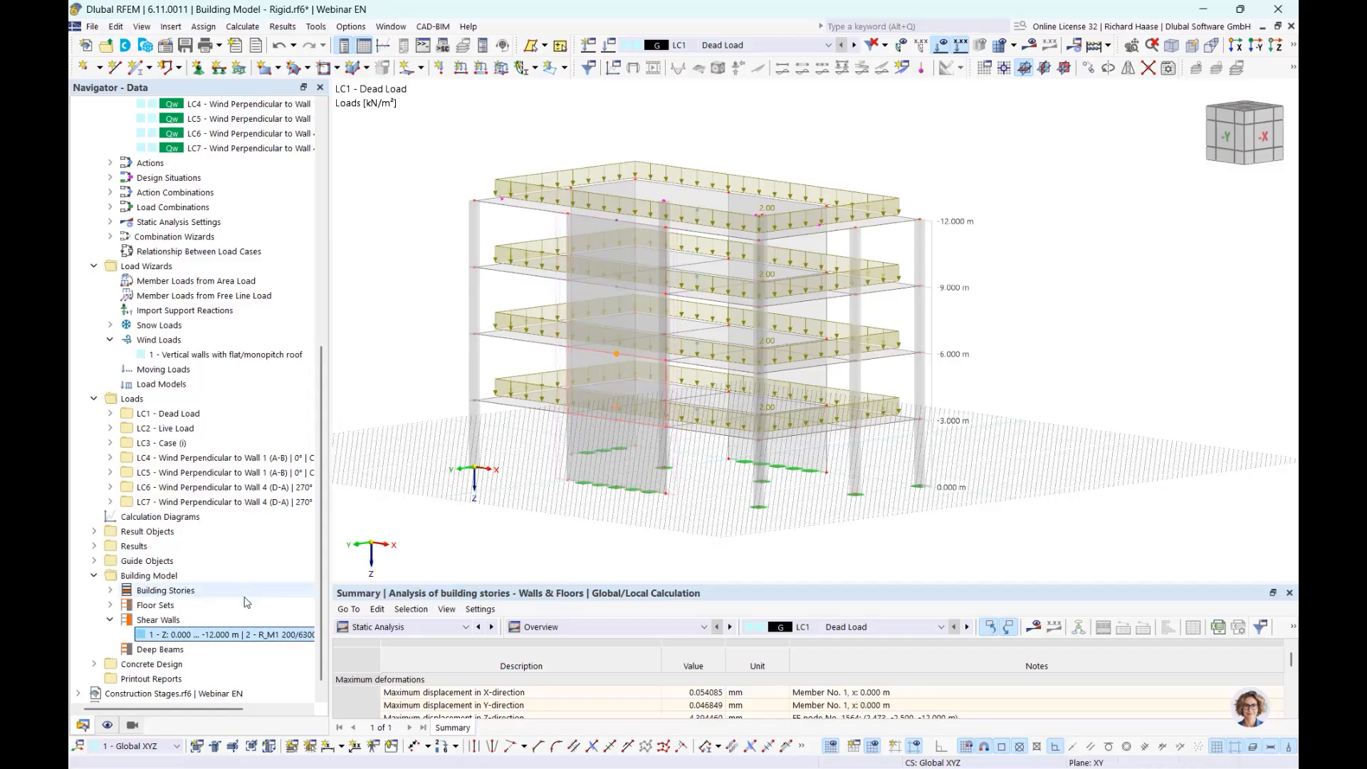
{"action": "double_click", "coordinate": [229, 635]}
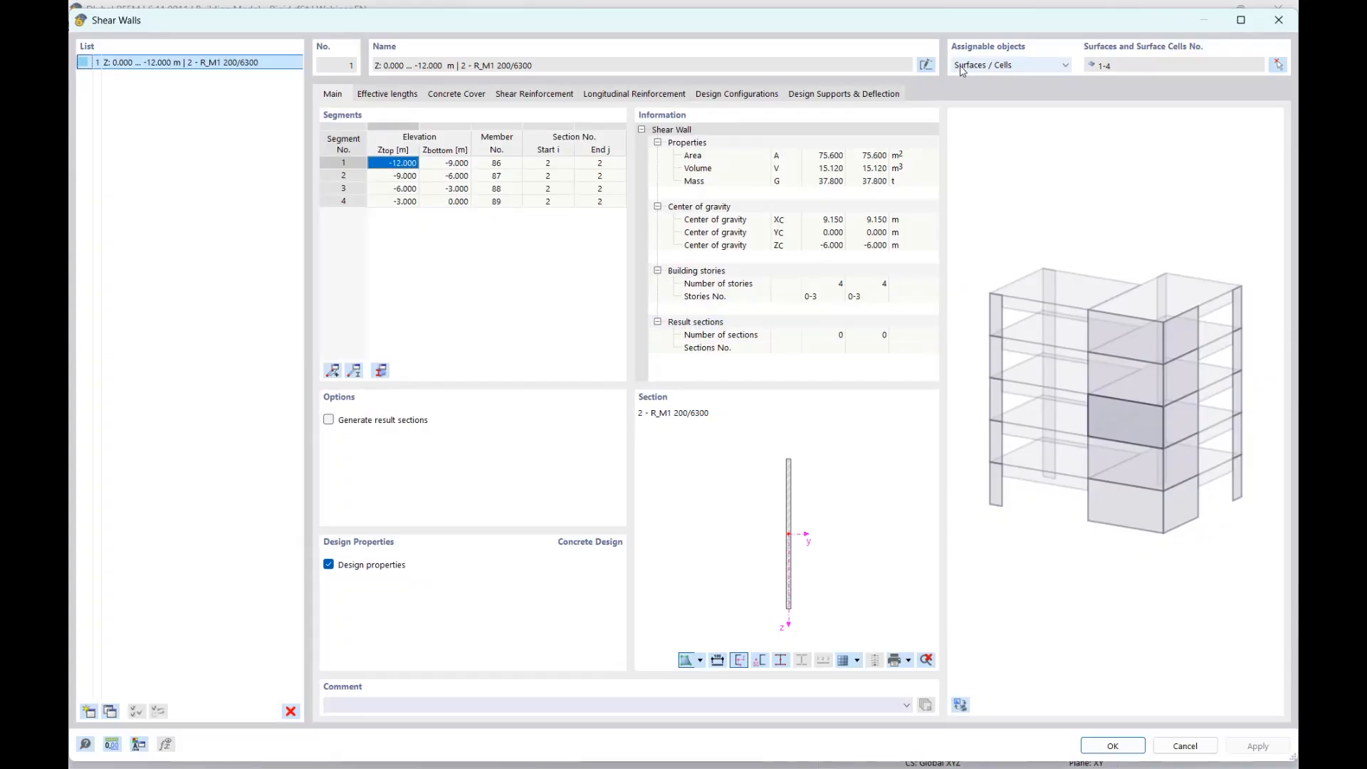
{"action": "left_click", "coordinate": [1021, 69]}
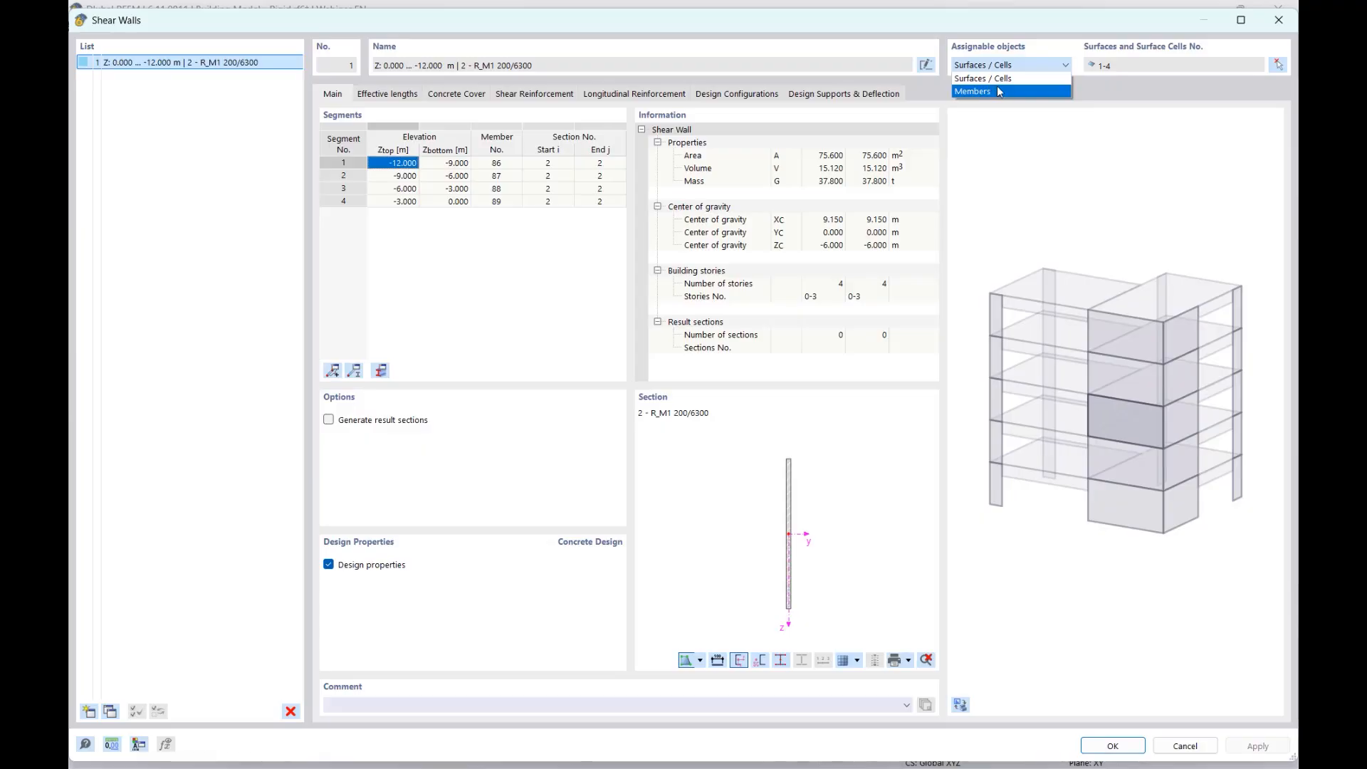
{"action": "left_click", "coordinate": [1043, 23]}
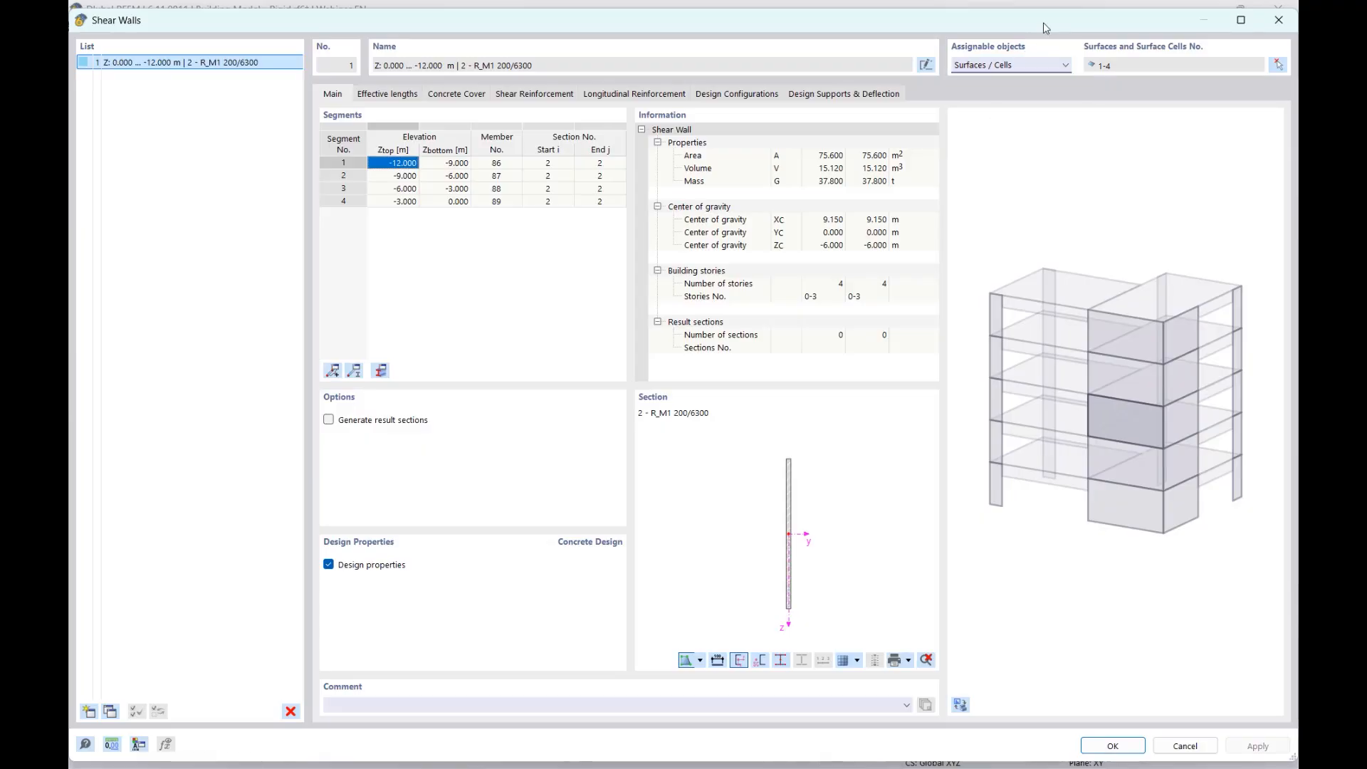
{"action": "left_click", "coordinate": [1285, 26]}
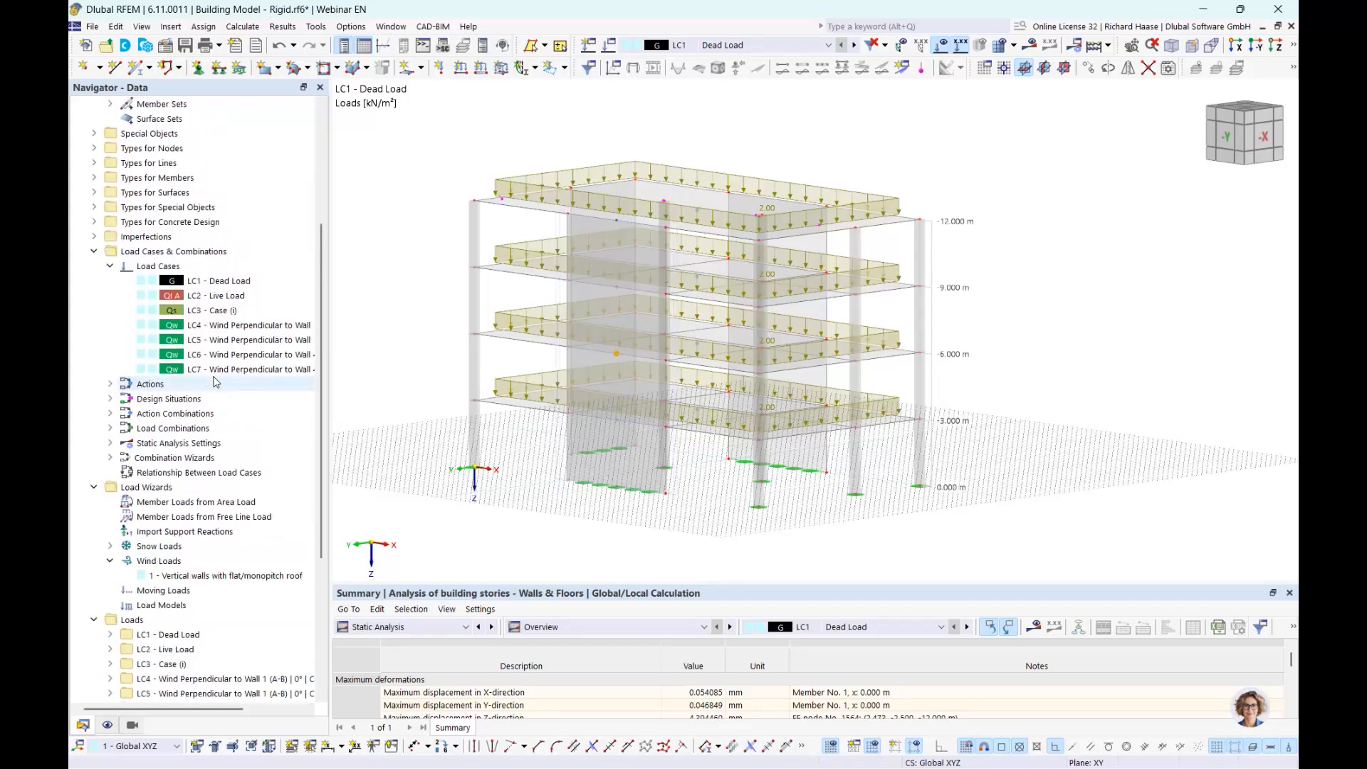
List the model's members and select shear wall member 86.
{"action": "scroll", "coordinate": [216, 383], "scroll_direction": "up", "scroll_amount": 5}
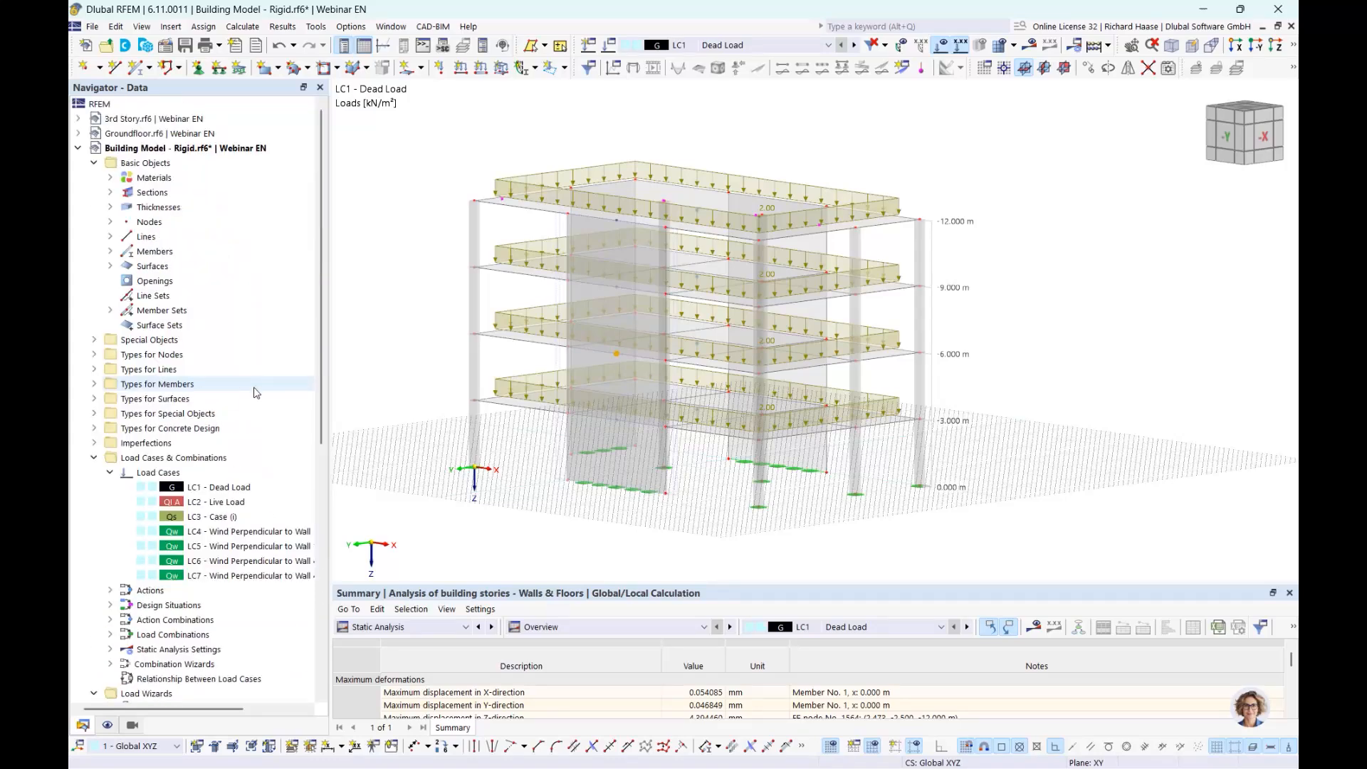
{"action": "left_click", "coordinate": [110, 252]}
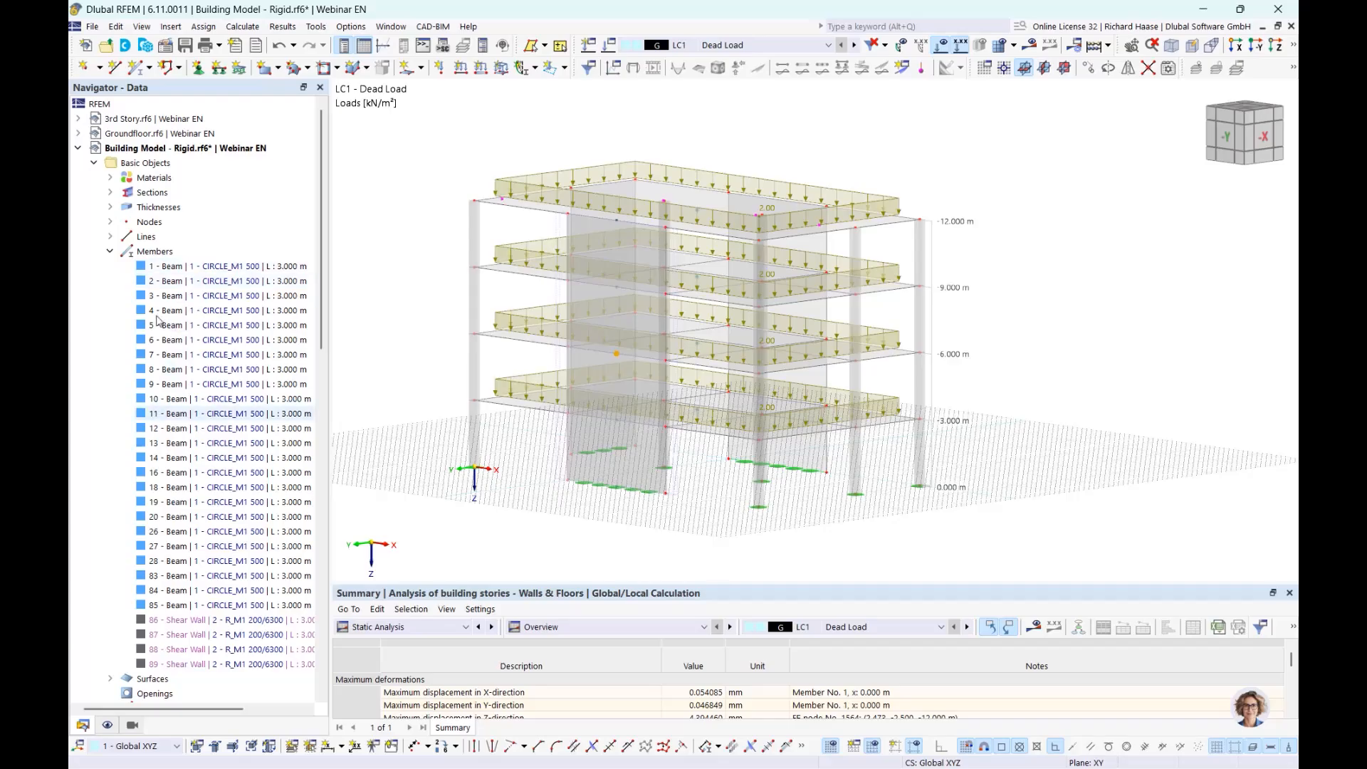
{"action": "scroll", "coordinate": [250, 613], "scroll_direction": "down", "scroll_amount": 1}
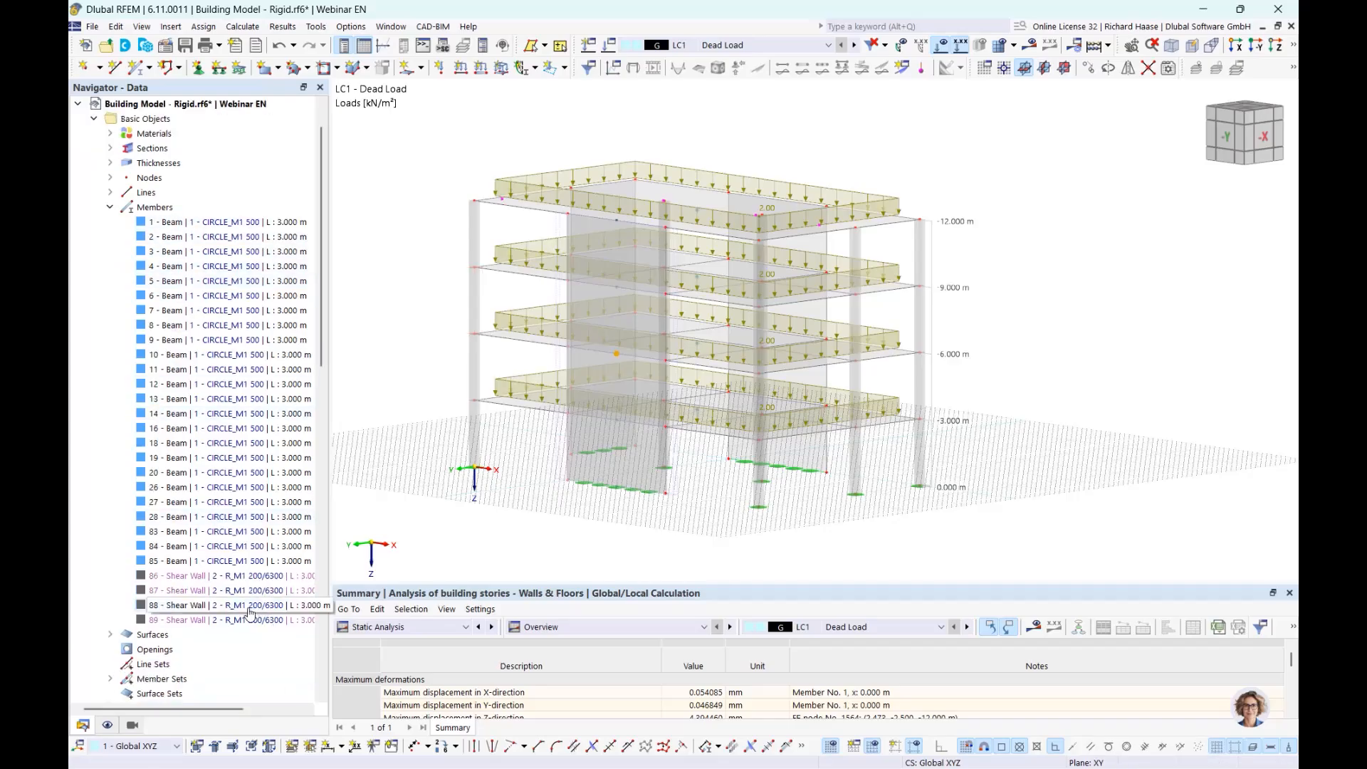
{"action": "left_click", "coordinate": [187, 576]}
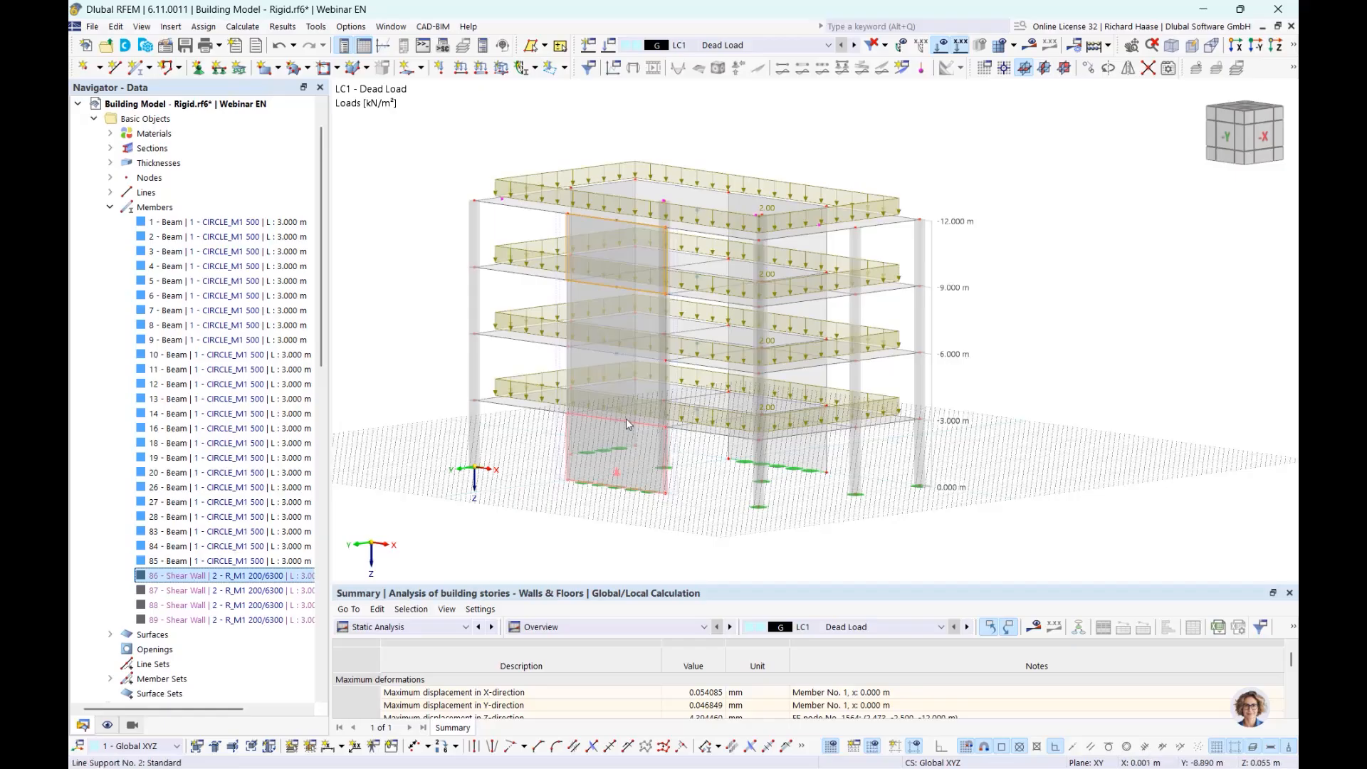
Review shear wall member 86's stress integration type and included surfaces, close its settings, and select the Continuous Members set.
{"action": "scroll", "coordinate": [205, 489], "scroll_direction": "down", "scroll_amount": 3}
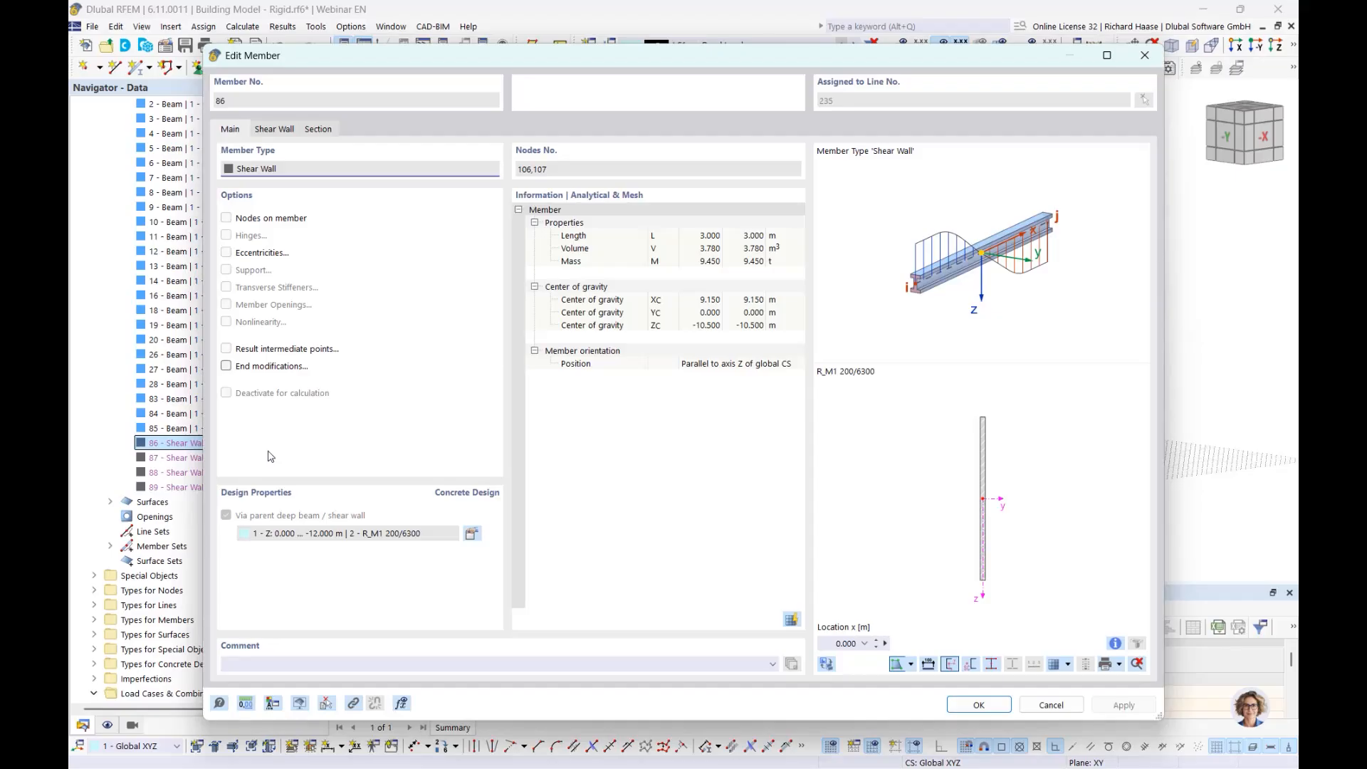
{"action": "left_click", "coordinate": [275, 131]}
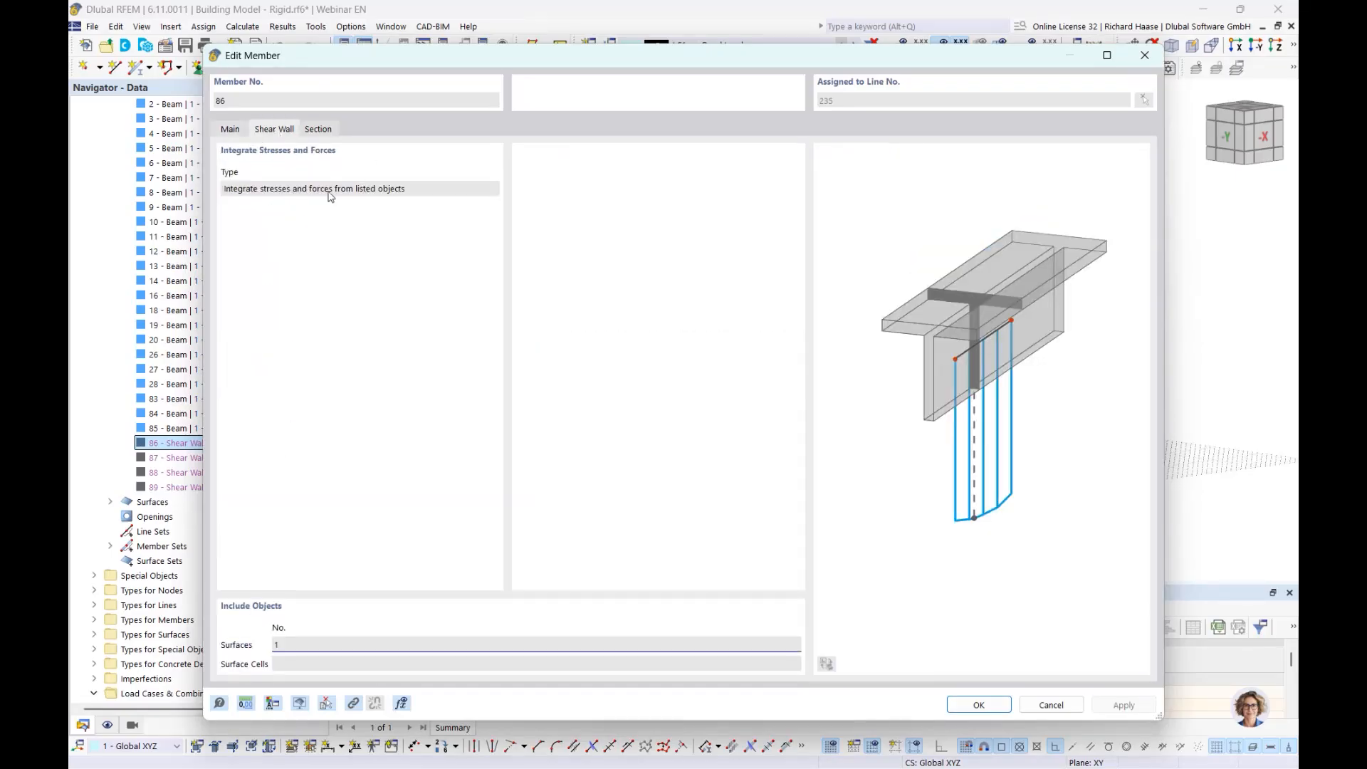
{"action": "left_click", "coordinate": [238, 131]}
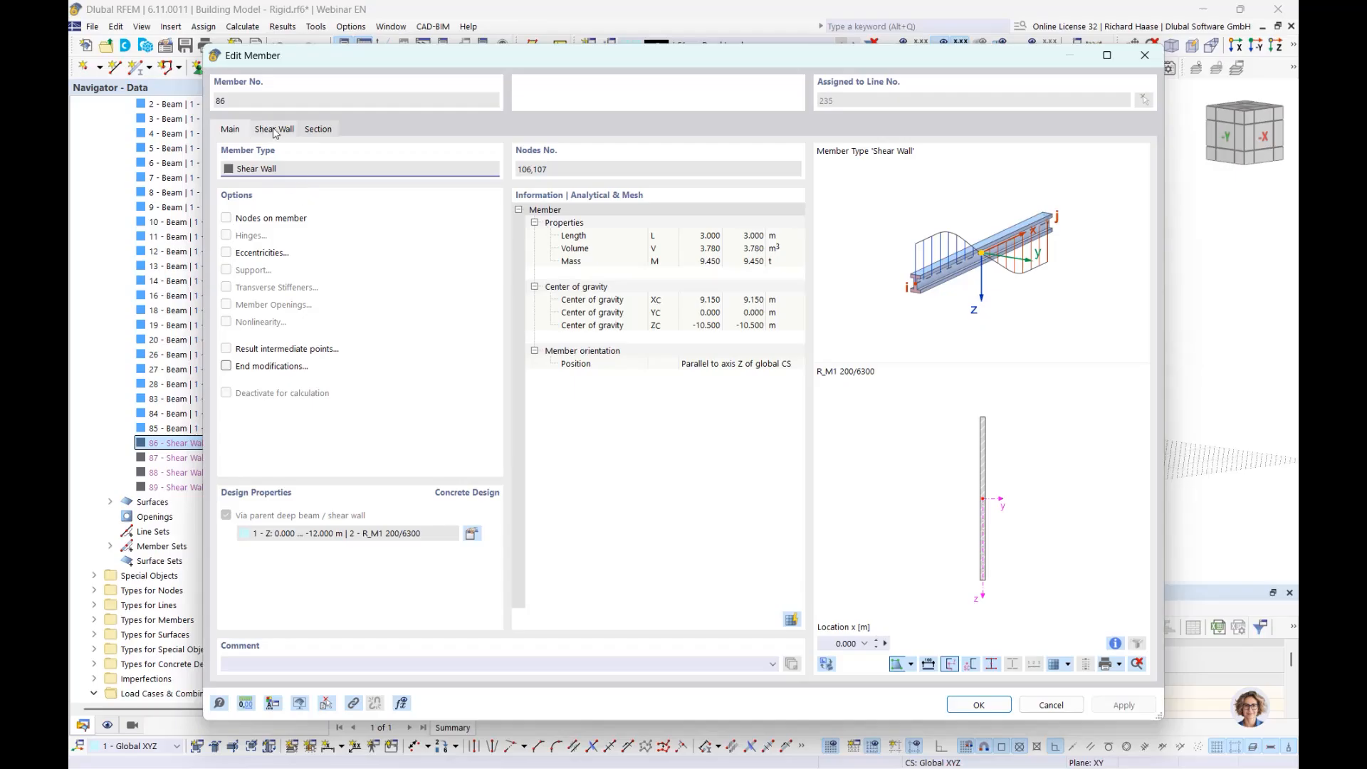
{"action": "left_click", "coordinate": [275, 130]}
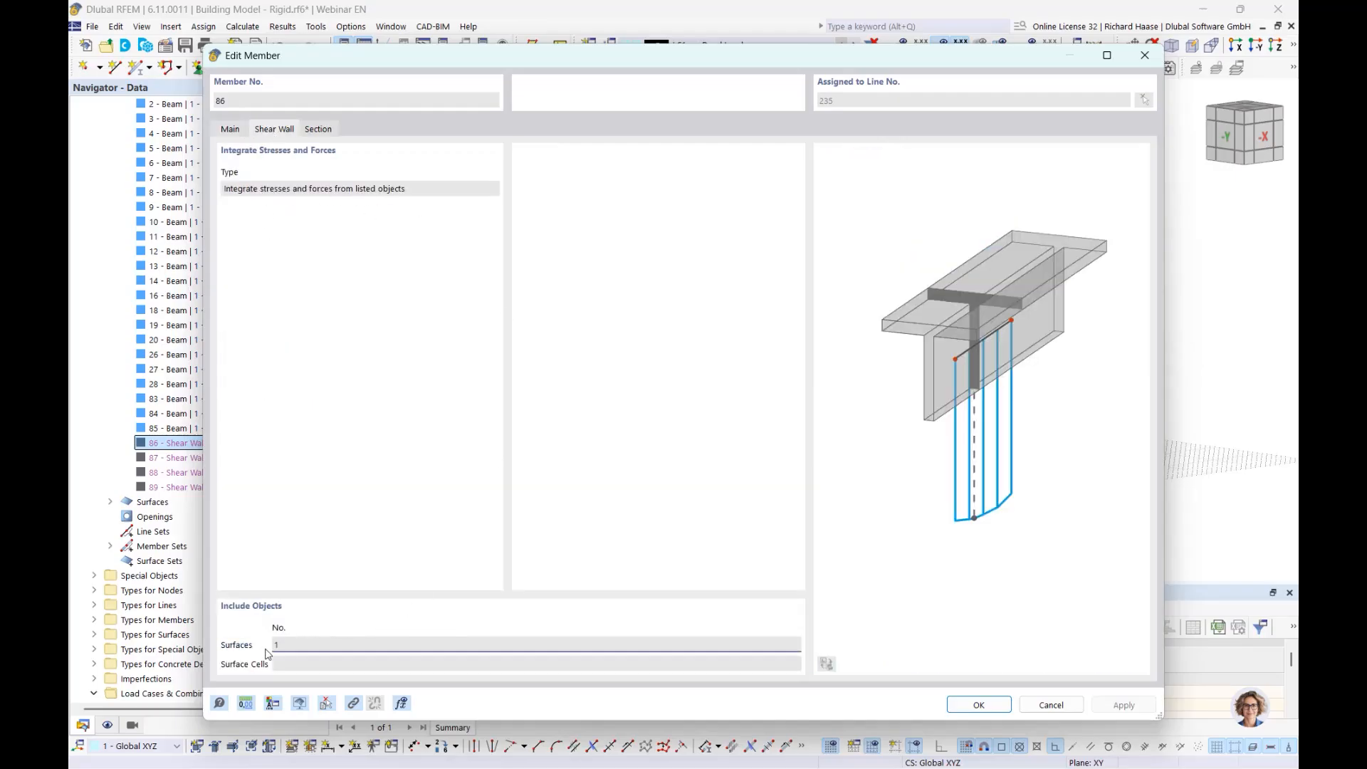
{"action": "left_click", "coordinate": [1144, 57]}
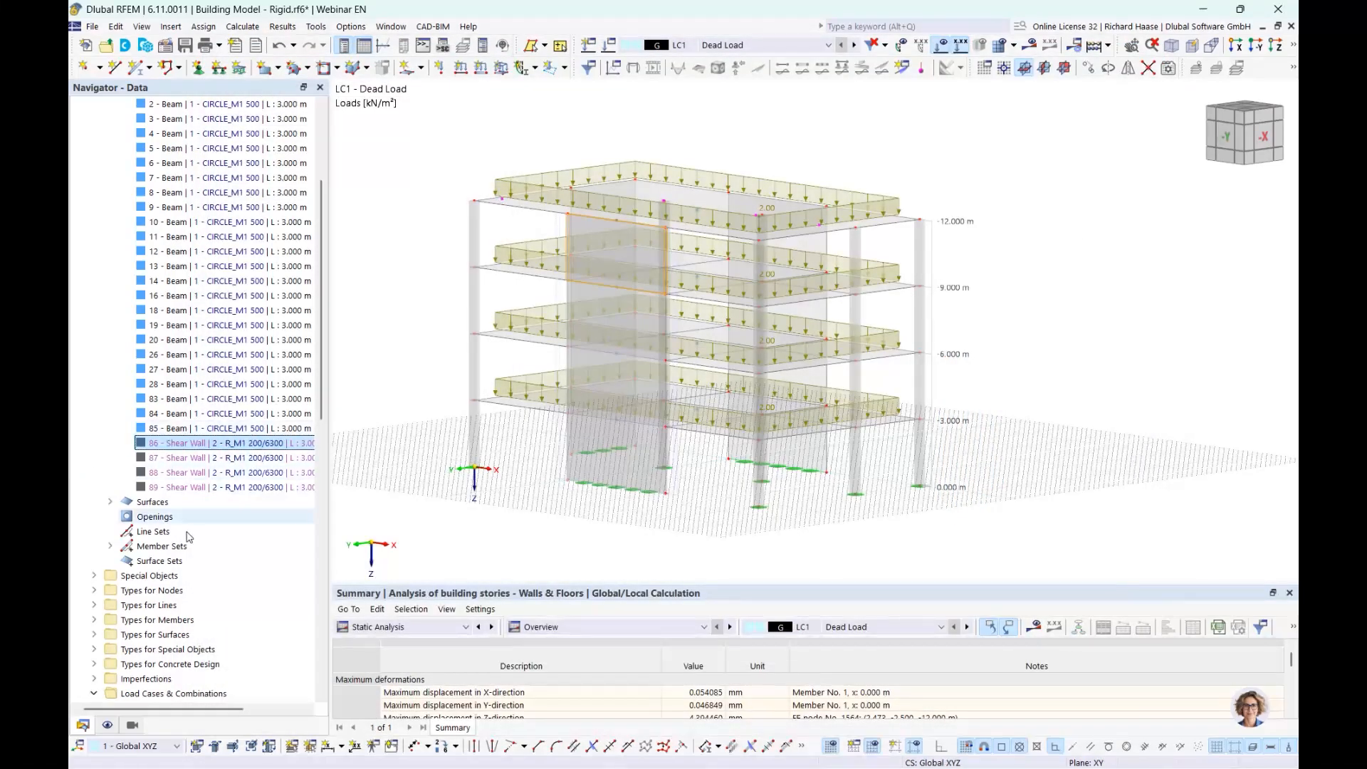
{"action": "left_click", "coordinate": [111, 546]}
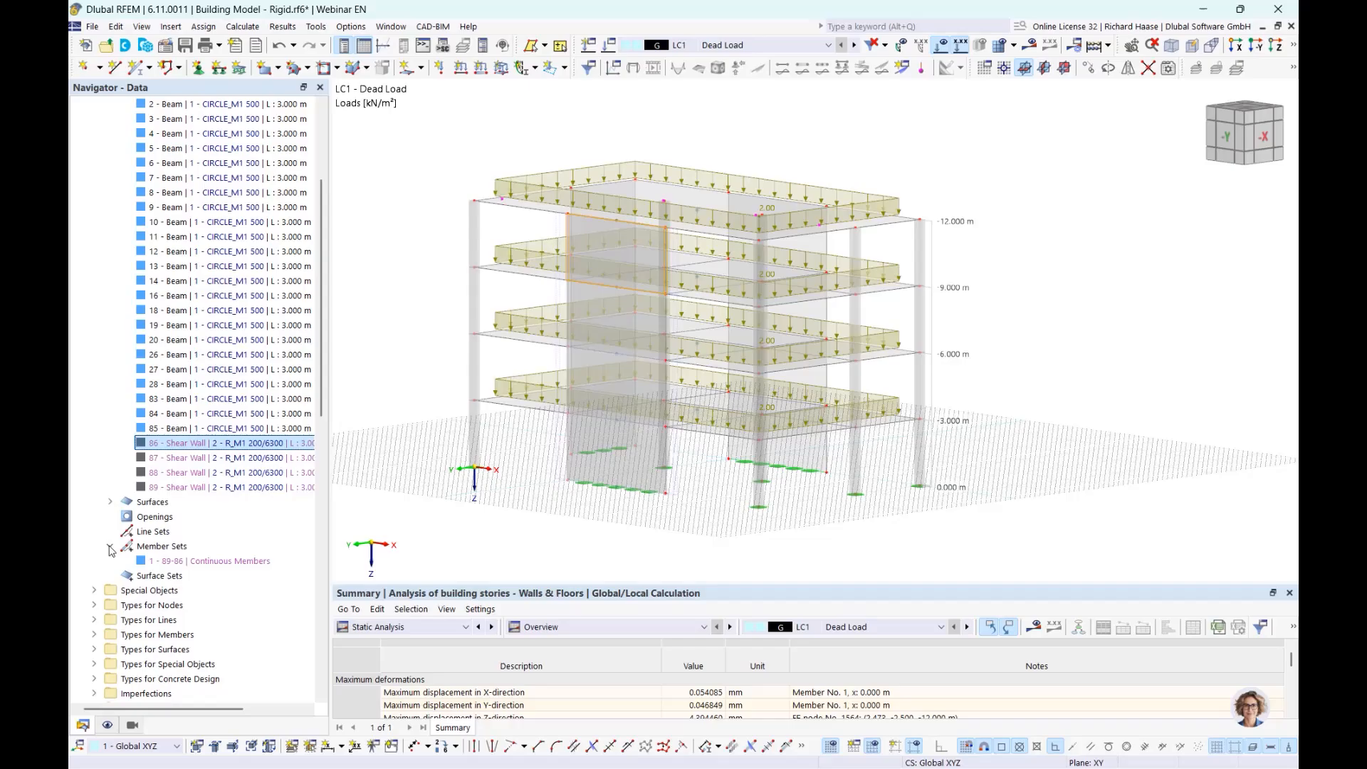
{"action": "left_click", "coordinate": [239, 563]}
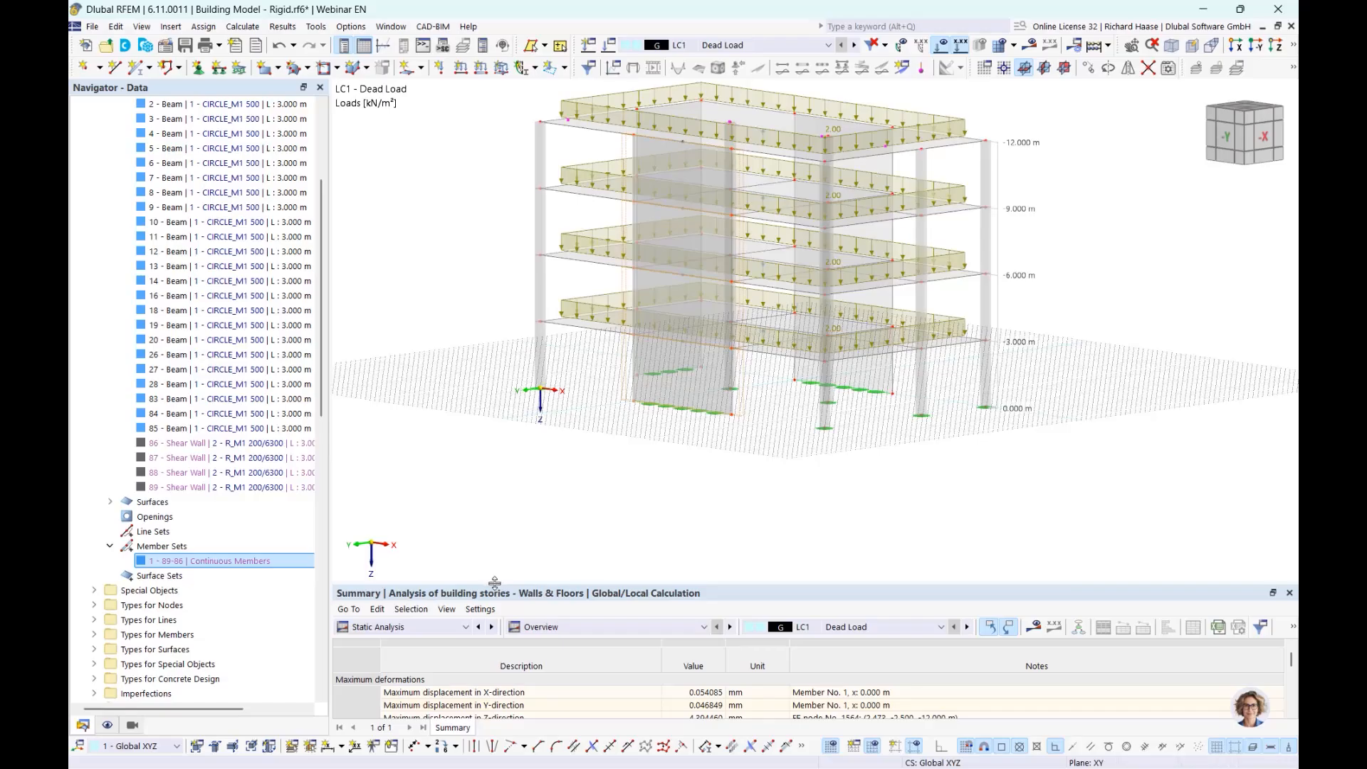
Enlarge the results table and show the static analysis Results by Stories with the centers of mass and rigidity.
{"action": "left_click_drag", "start_coordinate": [496, 585], "coordinate": [496, 425]}
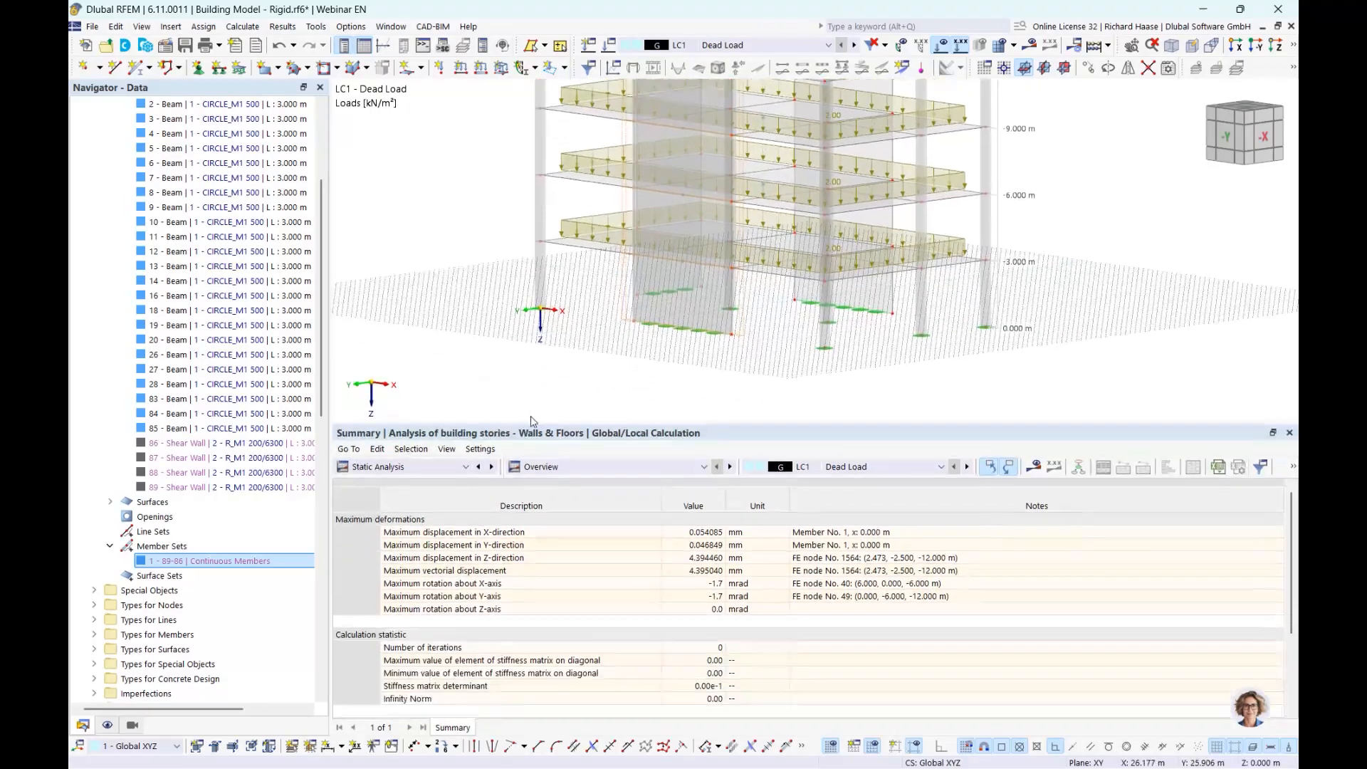
{"action": "left_click", "coordinate": [405, 468]}
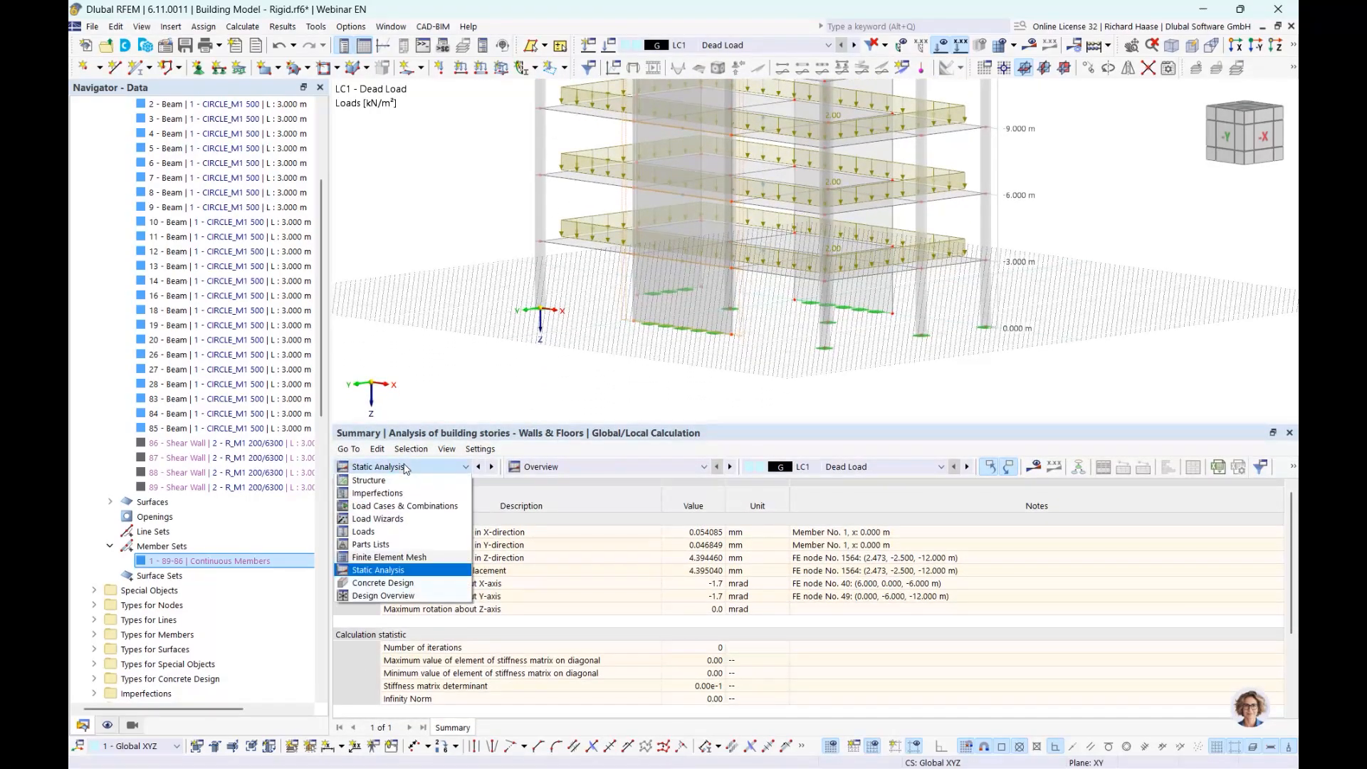
{"action": "left_click", "coordinate": [375, 570]}
{"action": "left_click", "coordinate": [598, 470]}
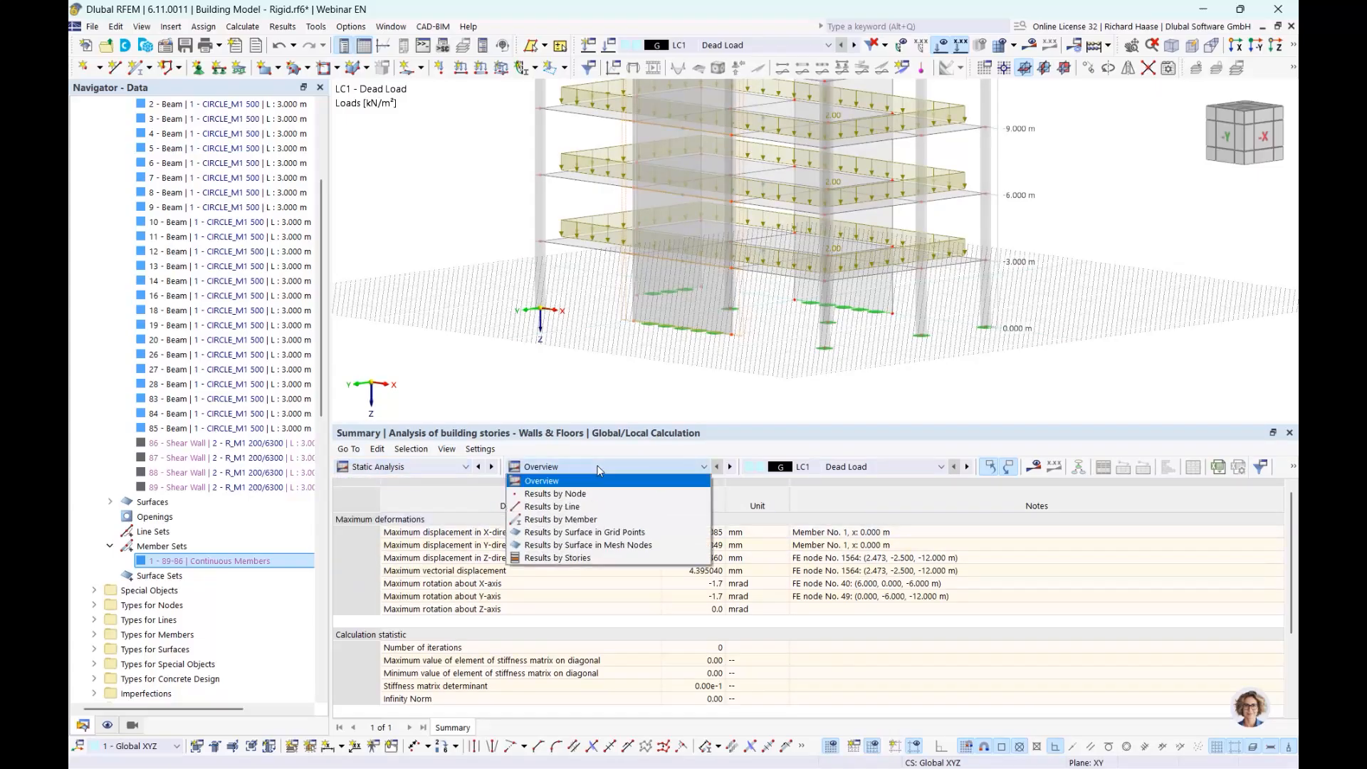
{"action": "left_click", "coordinate": [577, 558]}
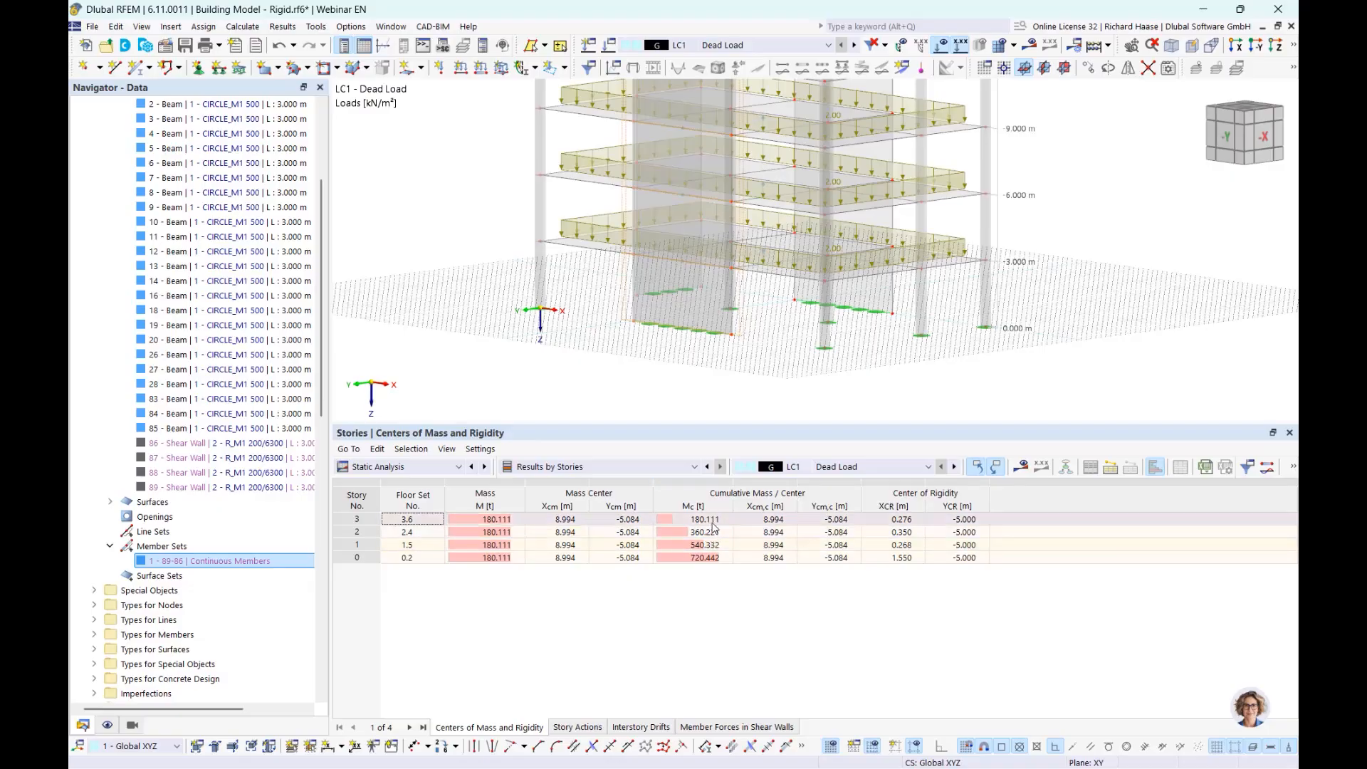
Review the story actions, interstory drifts and member forces in shear walls in the story results.
{"action": "left_click", "coordinate": [578, 727]}
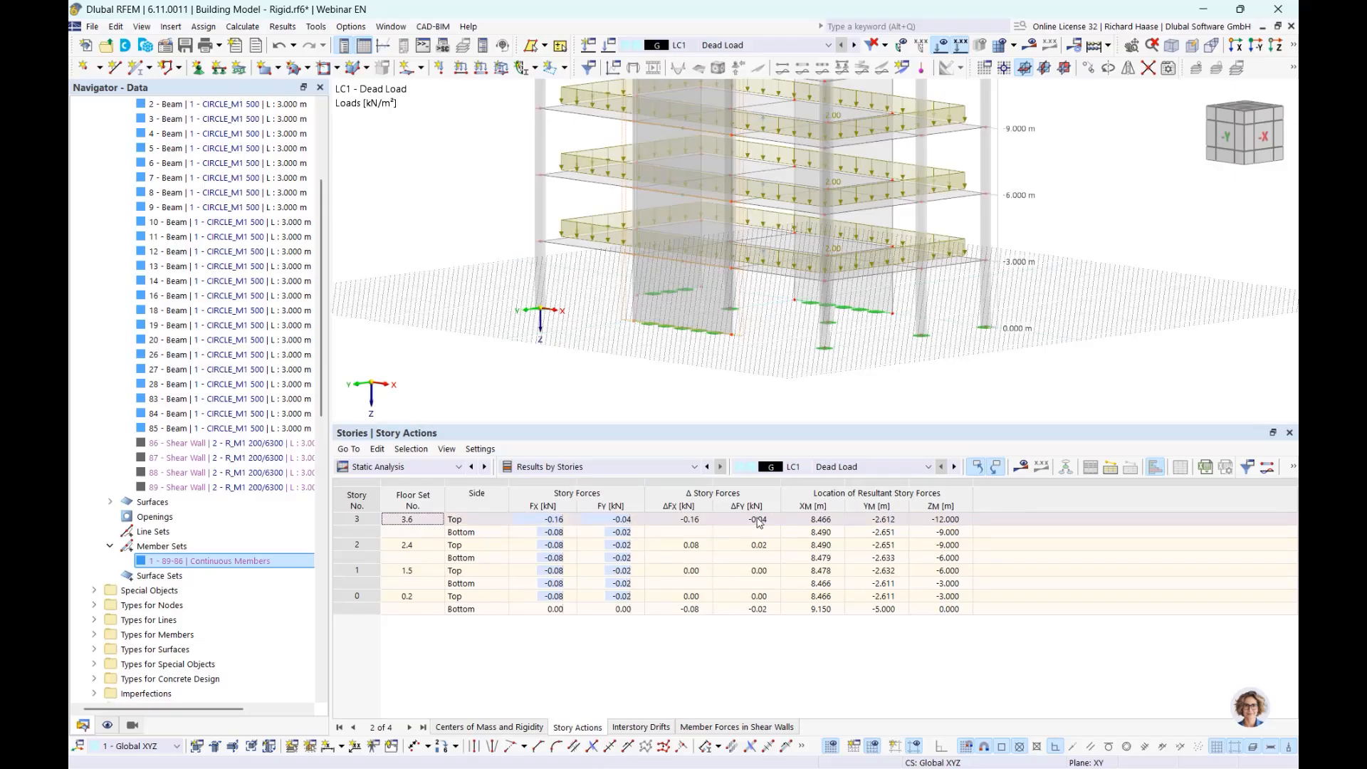
{"action": "left_click", "coordinate": [642, 727]}
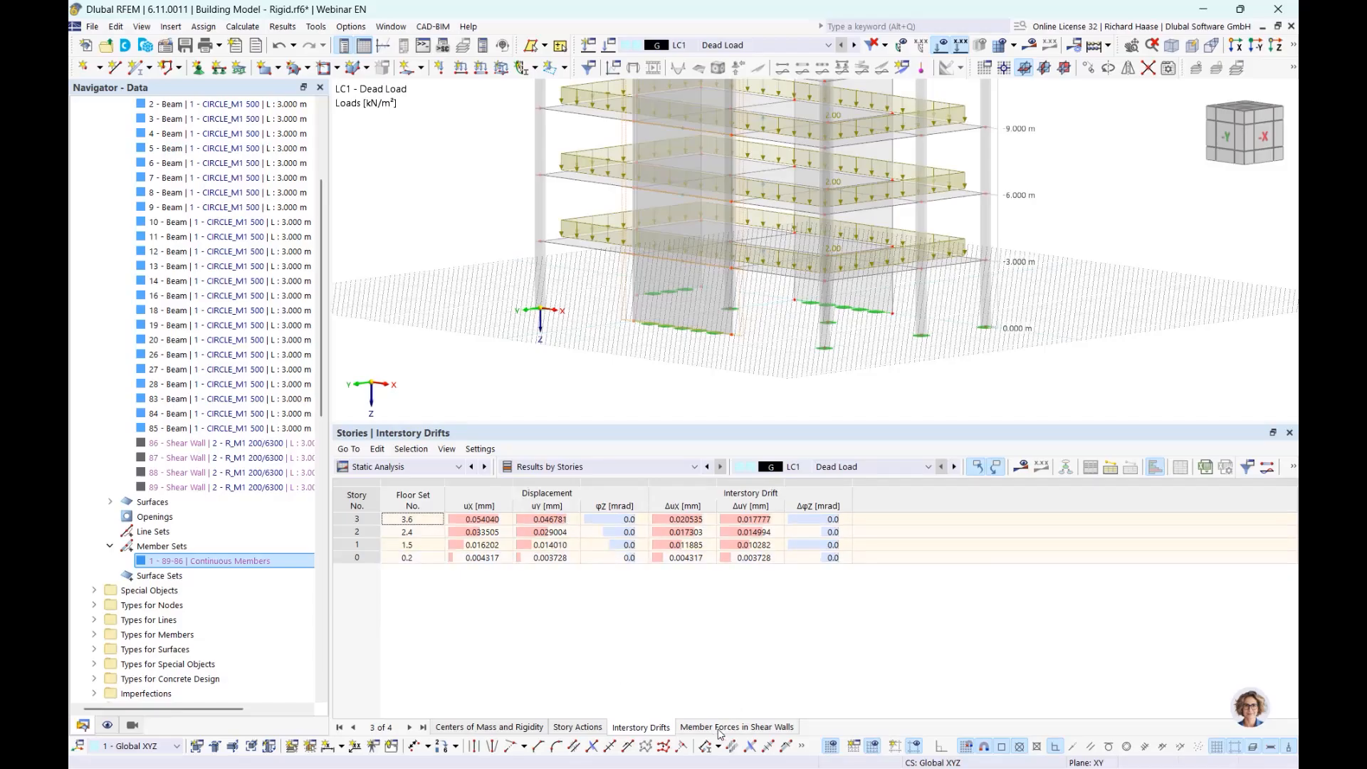
{"action": "scroll", "coordinate": [191, 606], "scroll_direction": "down", "scroll_amount": 4}
{"action": "scroll", "coordinate": [191, 606], "scroll_direction": "down", "scroll_amount": 12}
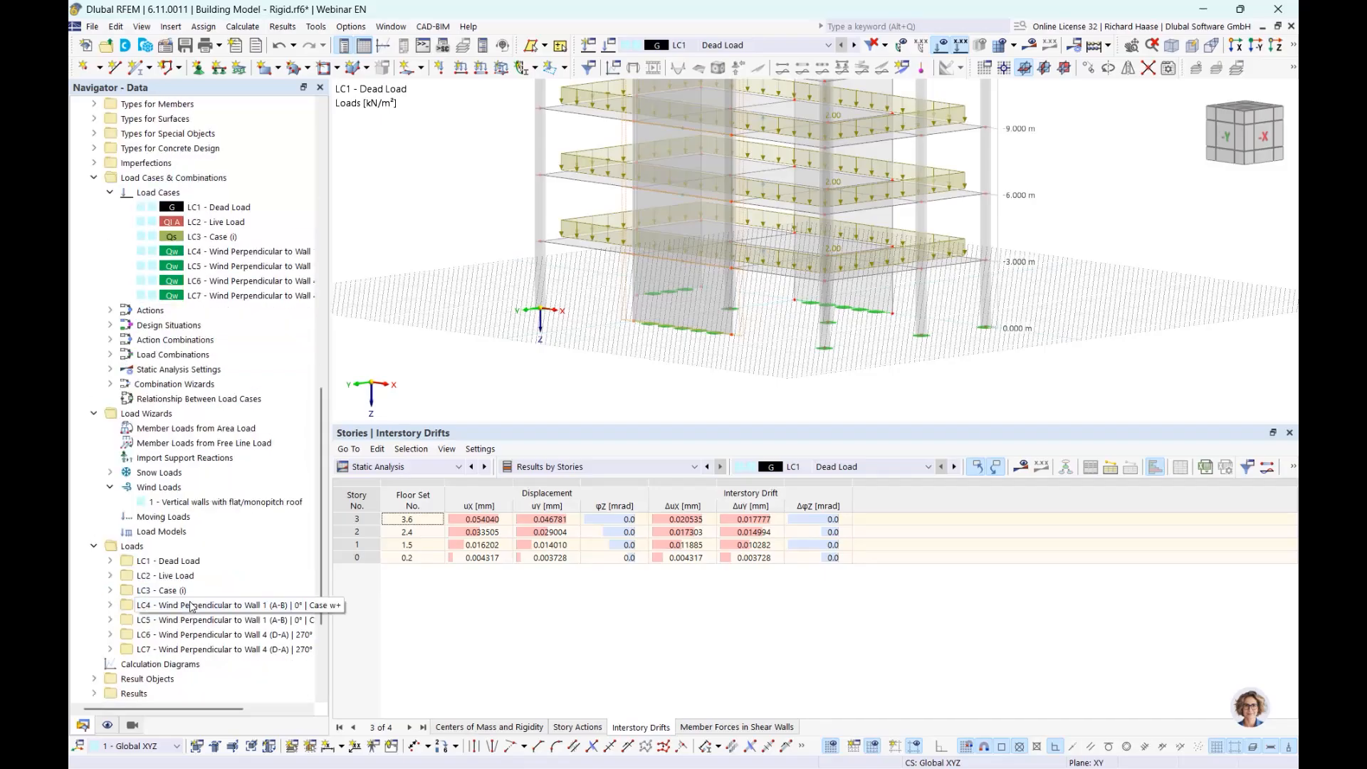
{"action": "double_click", "coordinate": [193, 605]}
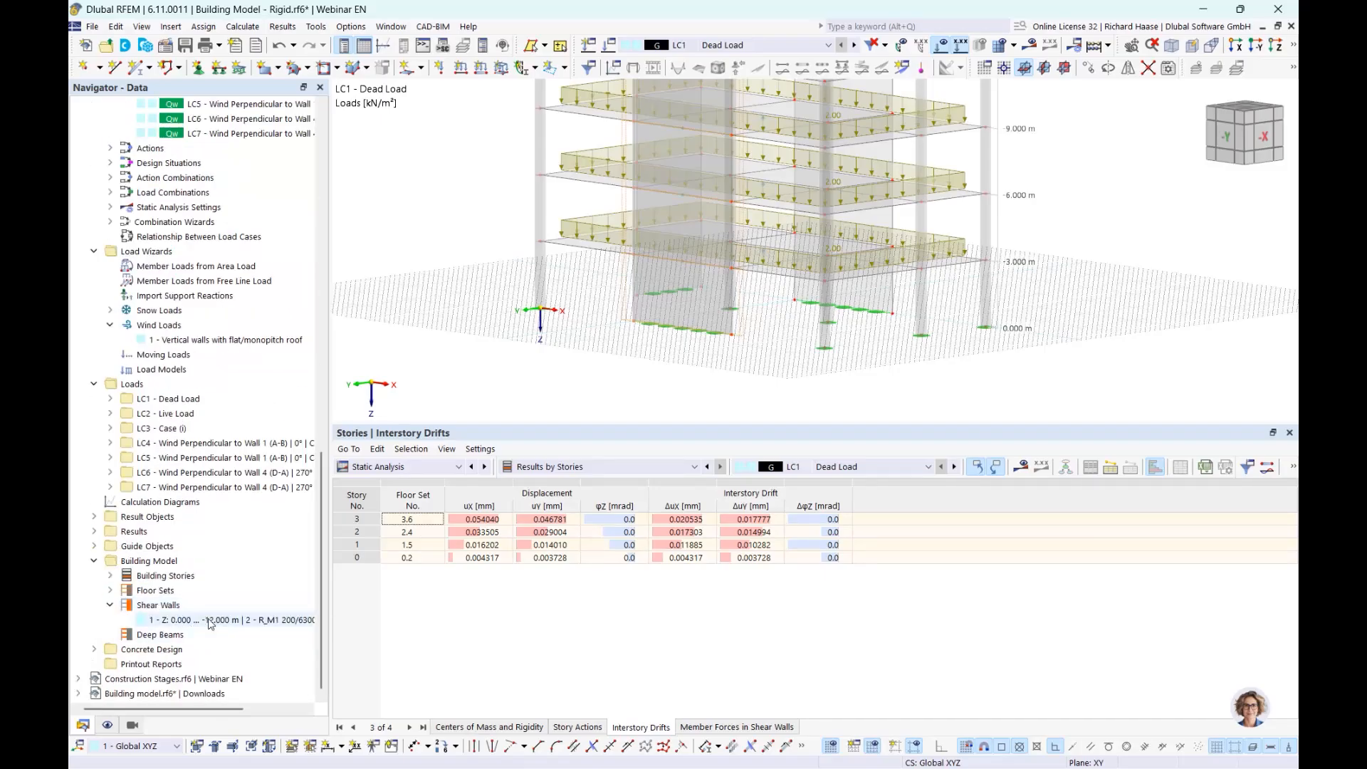
{"action": "left_click", "coordinate": [705, 727]}
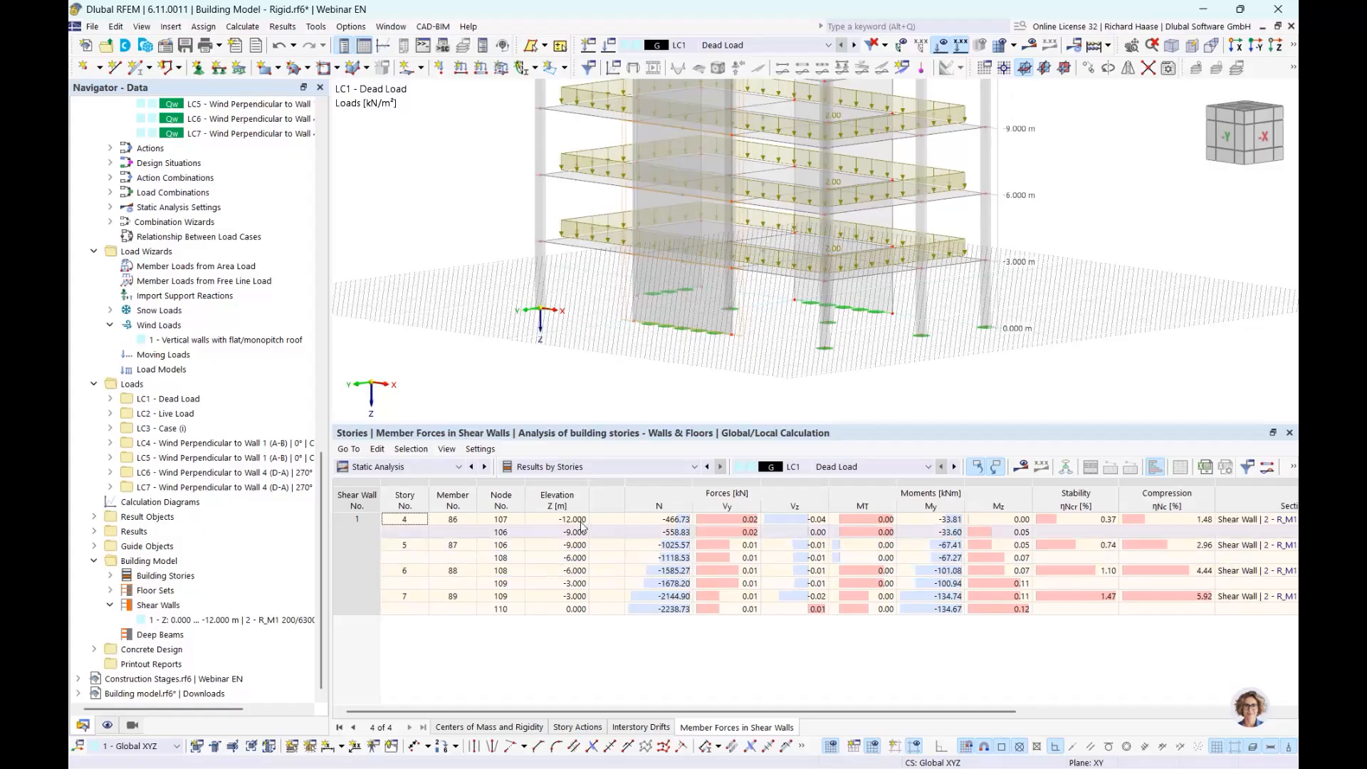
Open the Concrete Design ultimate configuration Wände from the model data.
{"action": "left_click", "coordinate": [94, 649]}
{"action": "scroll", "coordinate": [165, 585], "scroll_direction": "down", "scroll_amount": 1}
{"action": "scroll", "coordinate": [164, 585], "scroll_direction": "down", "scroll_amount": 2}
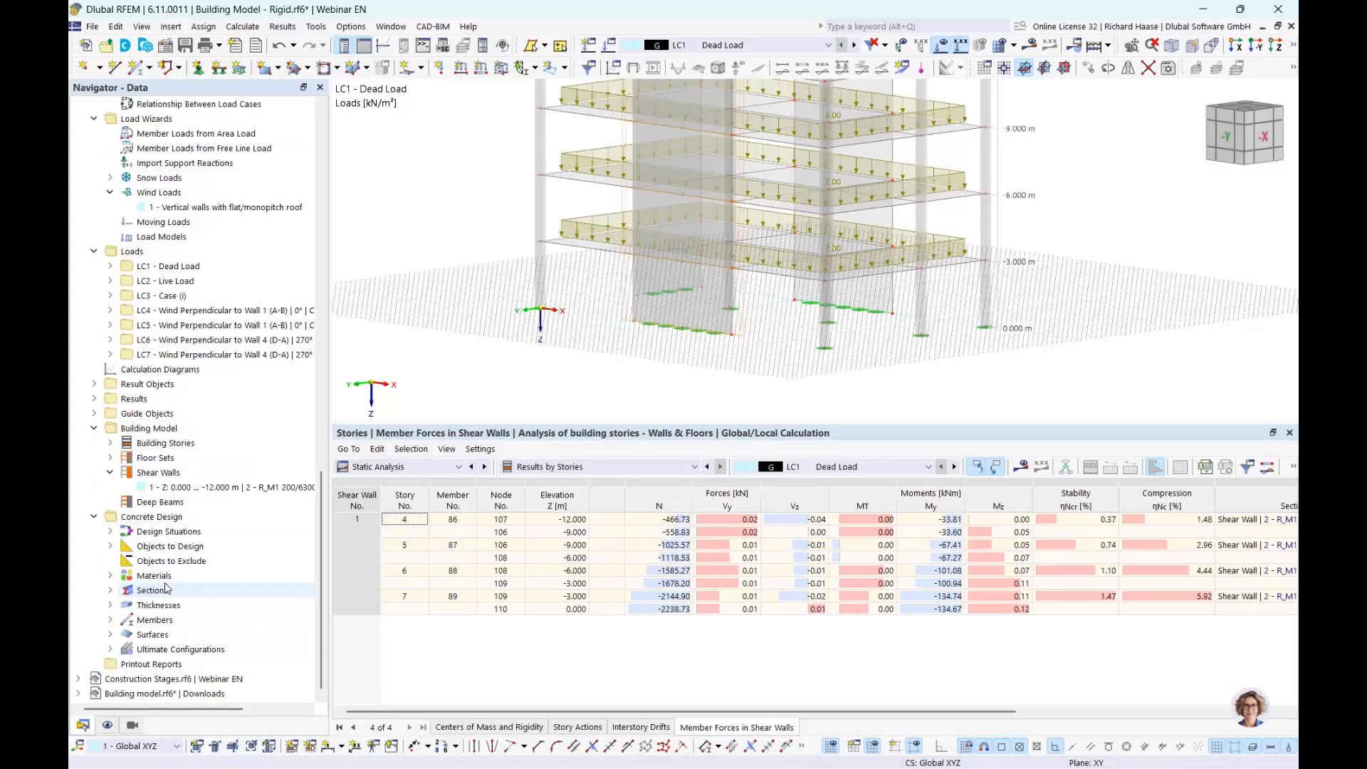
{"action": "left_click", "coordinate": [110, 650]}
{"action": "scroll", "coordinate": [112, 652], "scroll_direction": "down", "scroll_amount": 1}
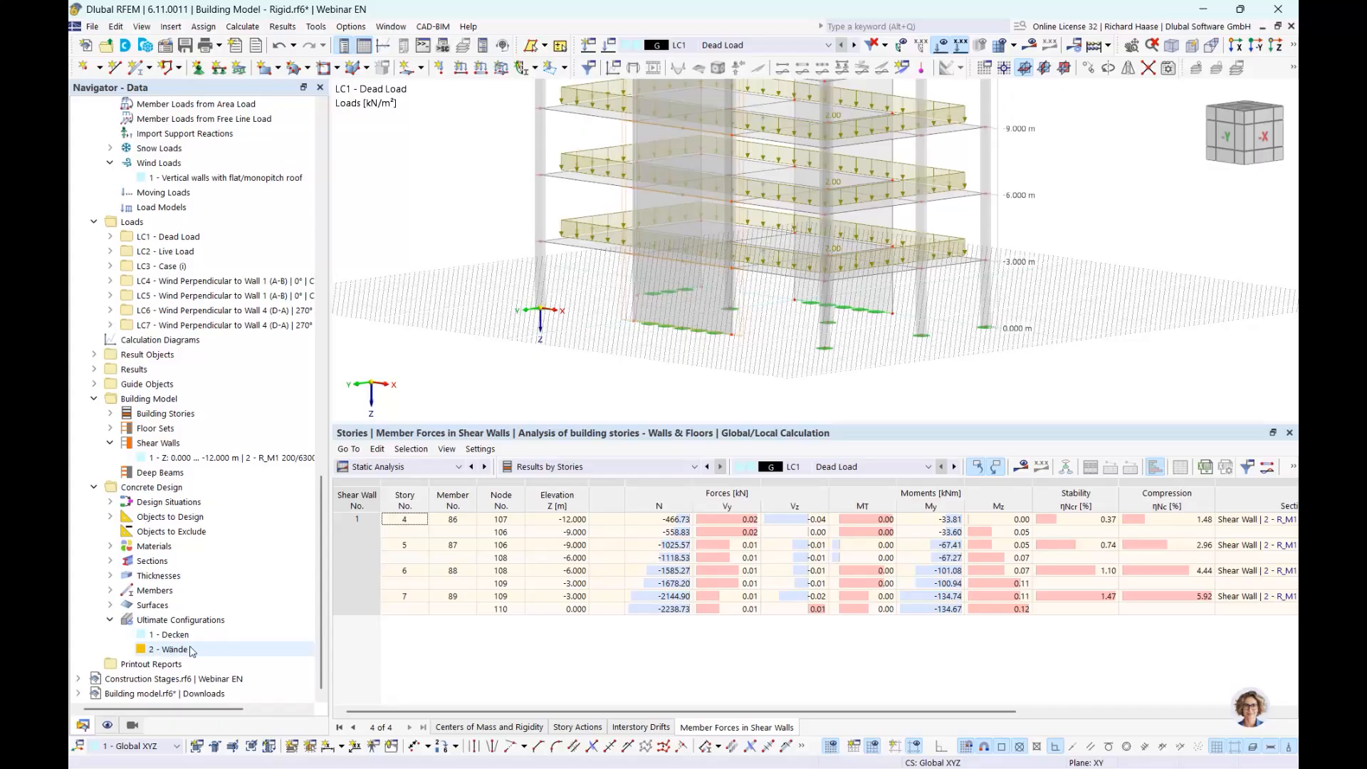
{"action": "double_click", "coordinate": [171, 648]}
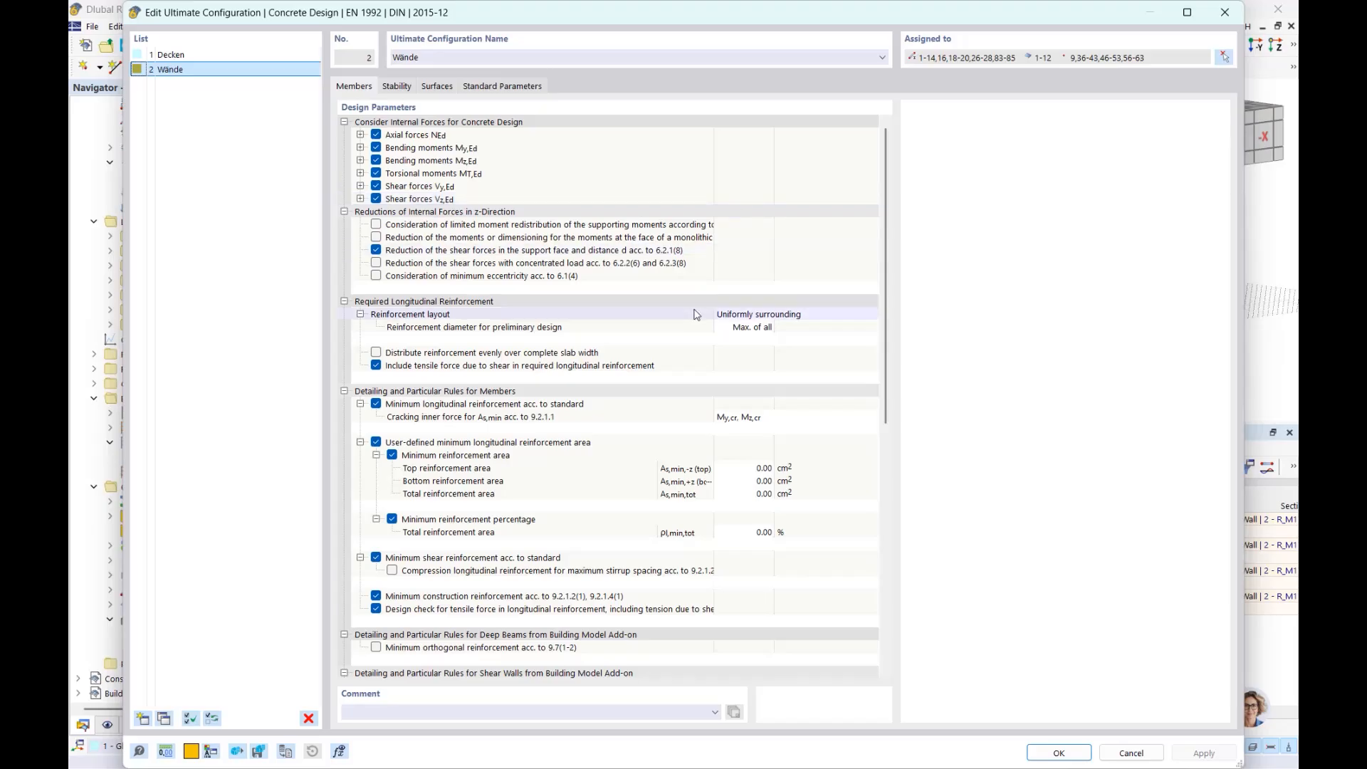
Examine the configuration's detailing rules for deep beams and shear walls from the Building Model add-on and close it without changes.
{"action": "scroll", "coordinate": [695, 314], "scroll_direction": "down", "scroll_amount": 3}
{"action": "scroll", "coordinate": [695, 314], "scroll_direction": "down", "scroll_amount": 1}
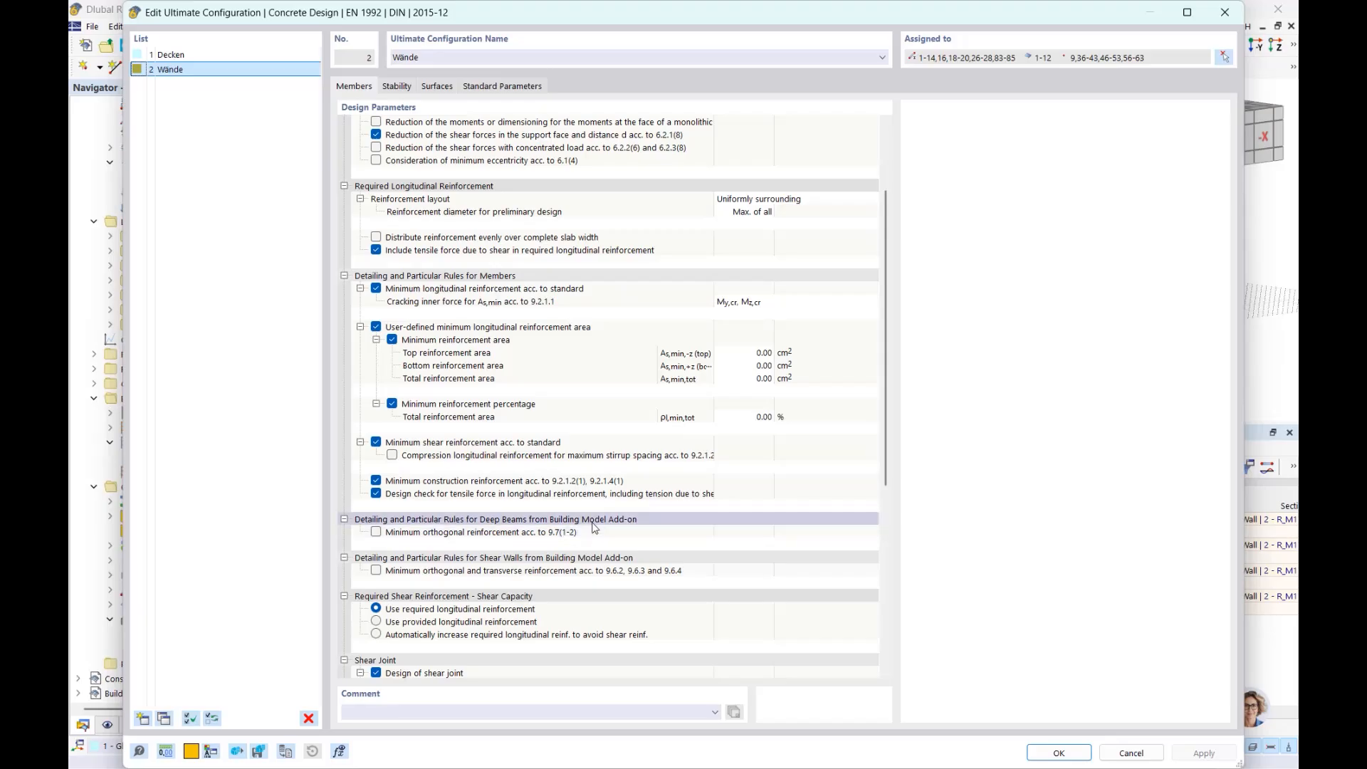
{"action": "left_click", "coordinate": [566, 525]}
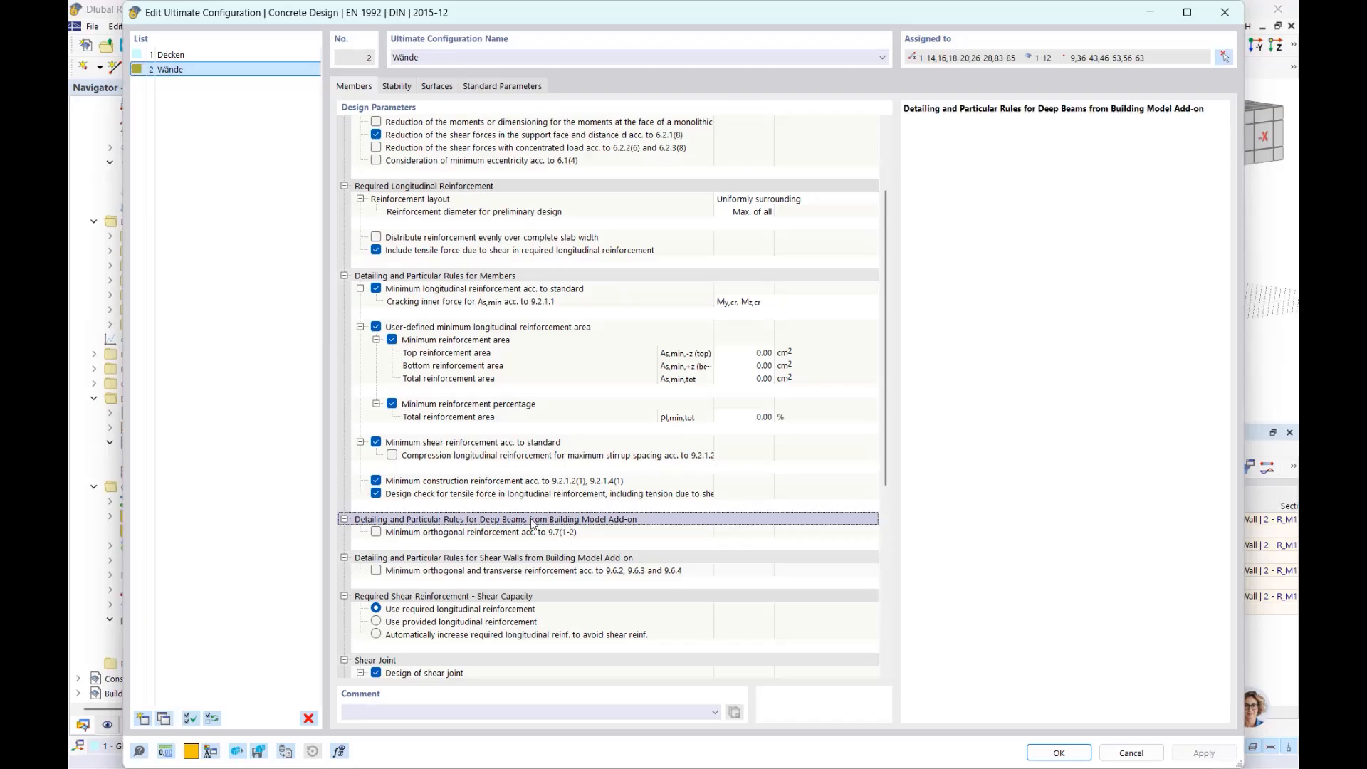
{"action": "left_click", "coordinate": [551, 557]}
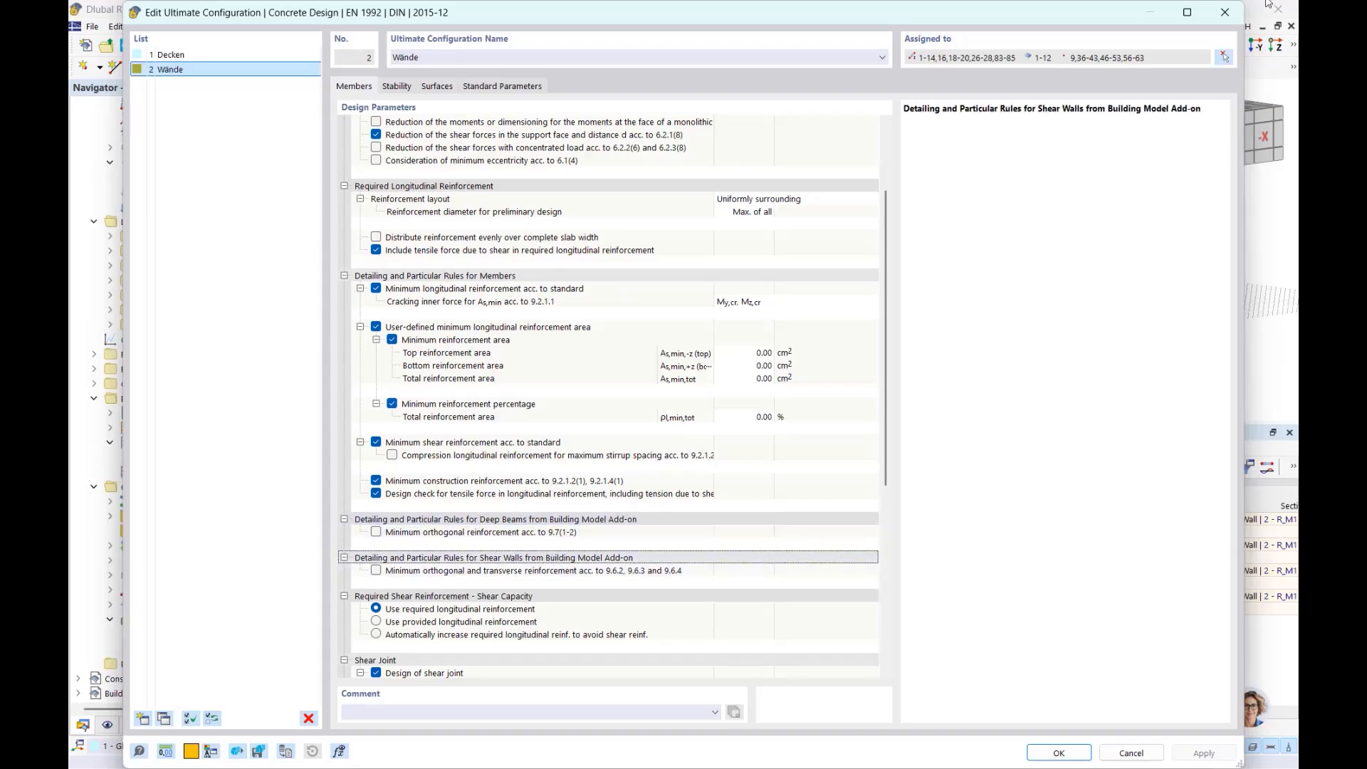
{"action": "left_click", "coordinate": [1231, 10]}
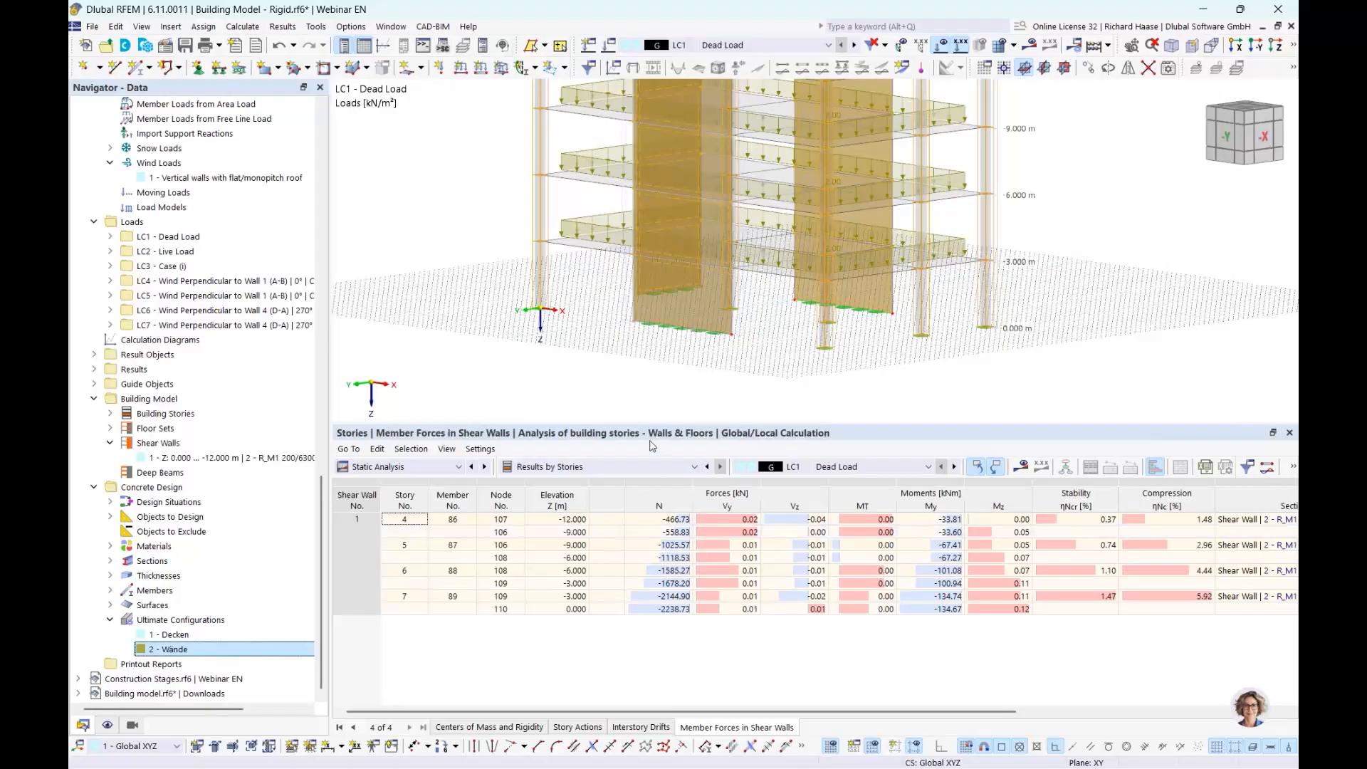
Show the Concrete Design overview in the results table and check which result categories are available.
{"action": "left_click", "coordinate": [408, 469]}
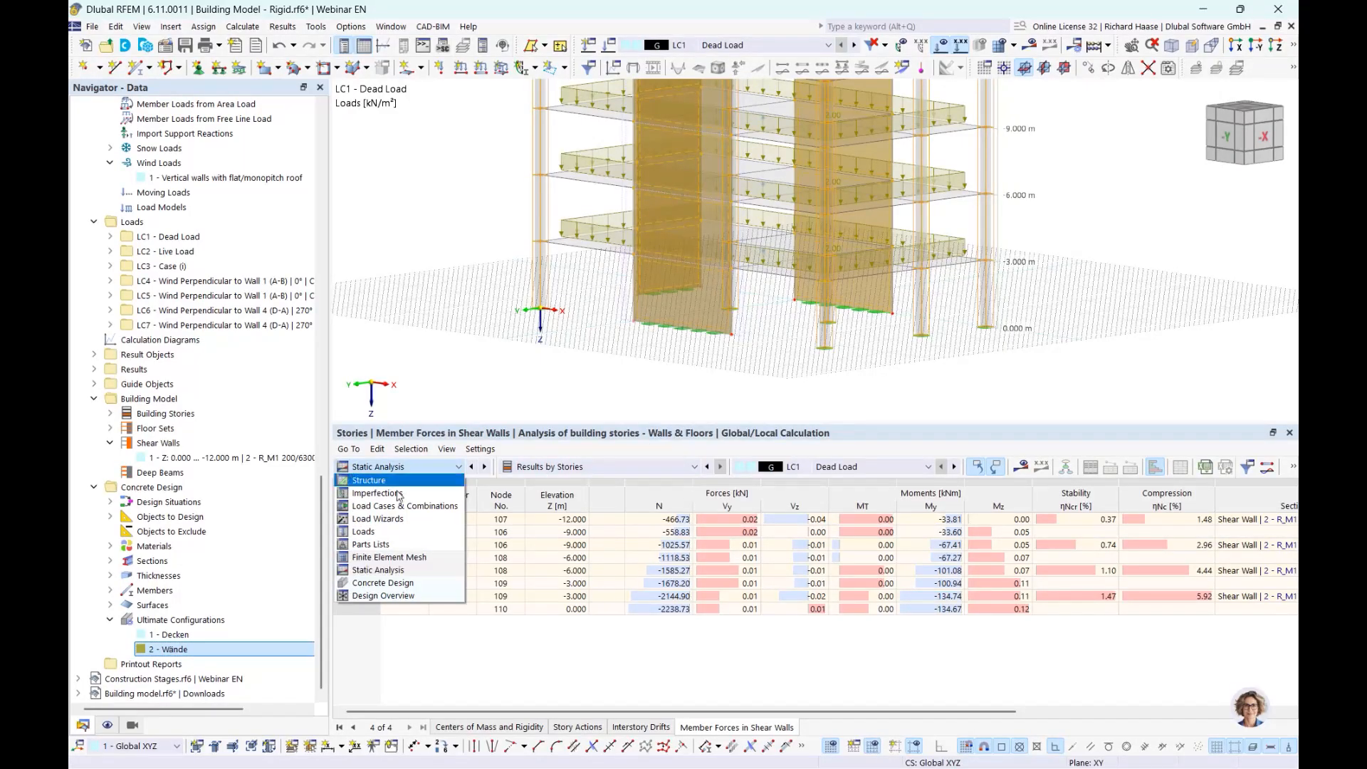
{"action": "left_click", "coordinate": [381, 584]}
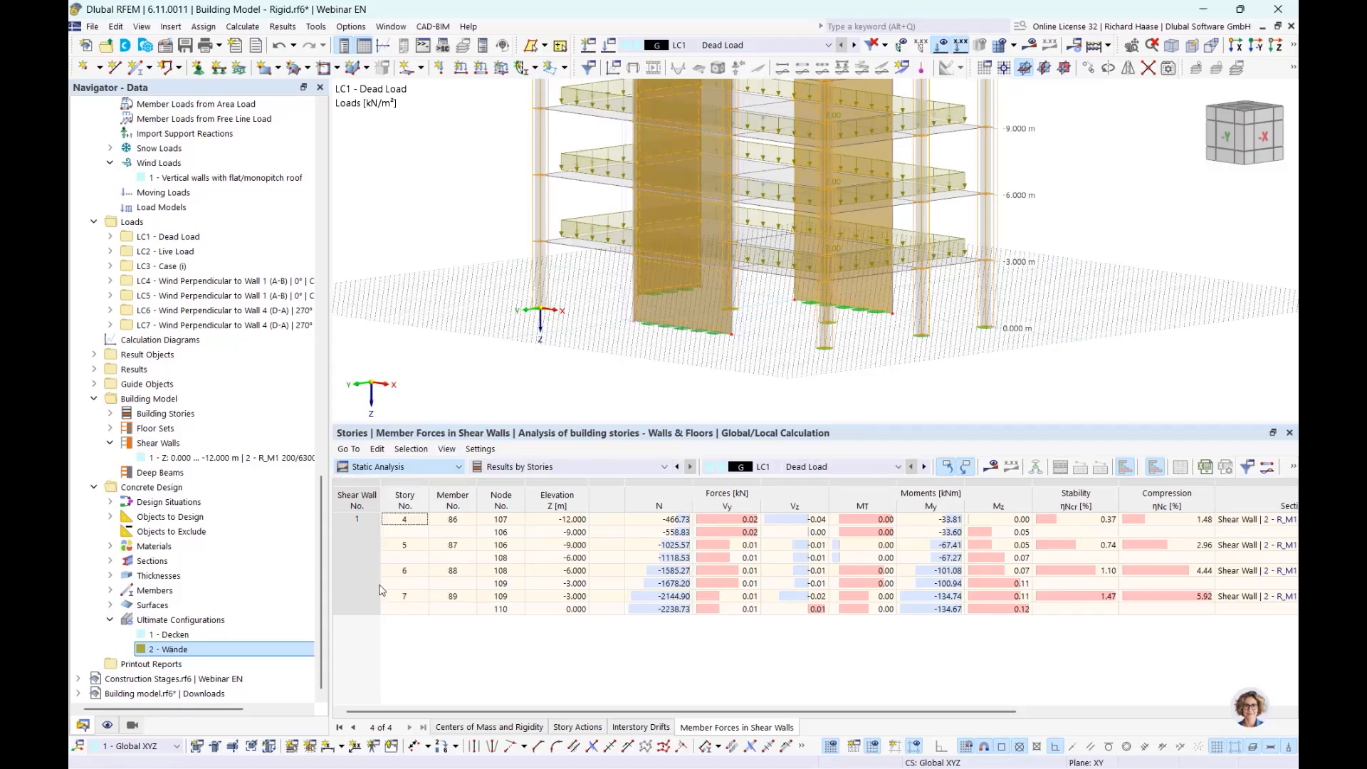
{"action": "left_click", "coordinate": [580, 468]}
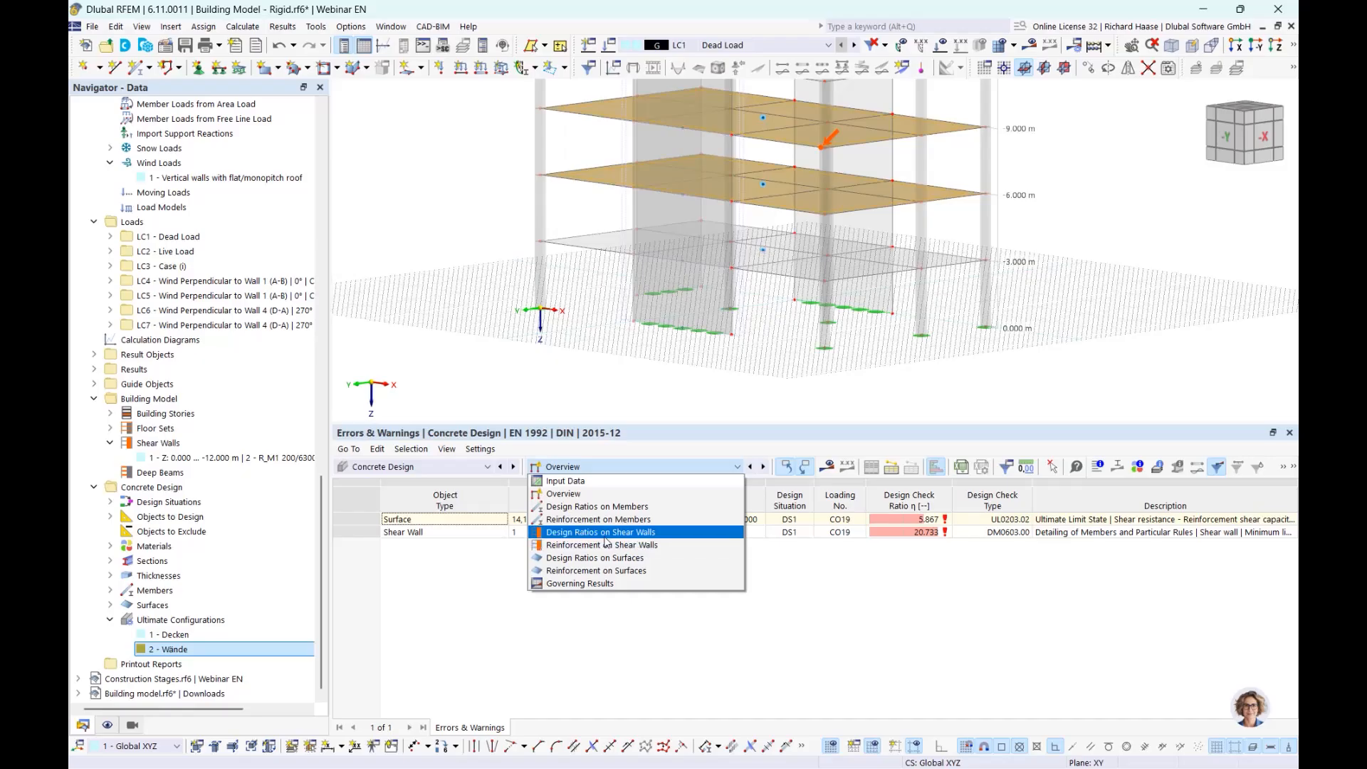
{"action": "left_click", "coordinate": [589, 338]}
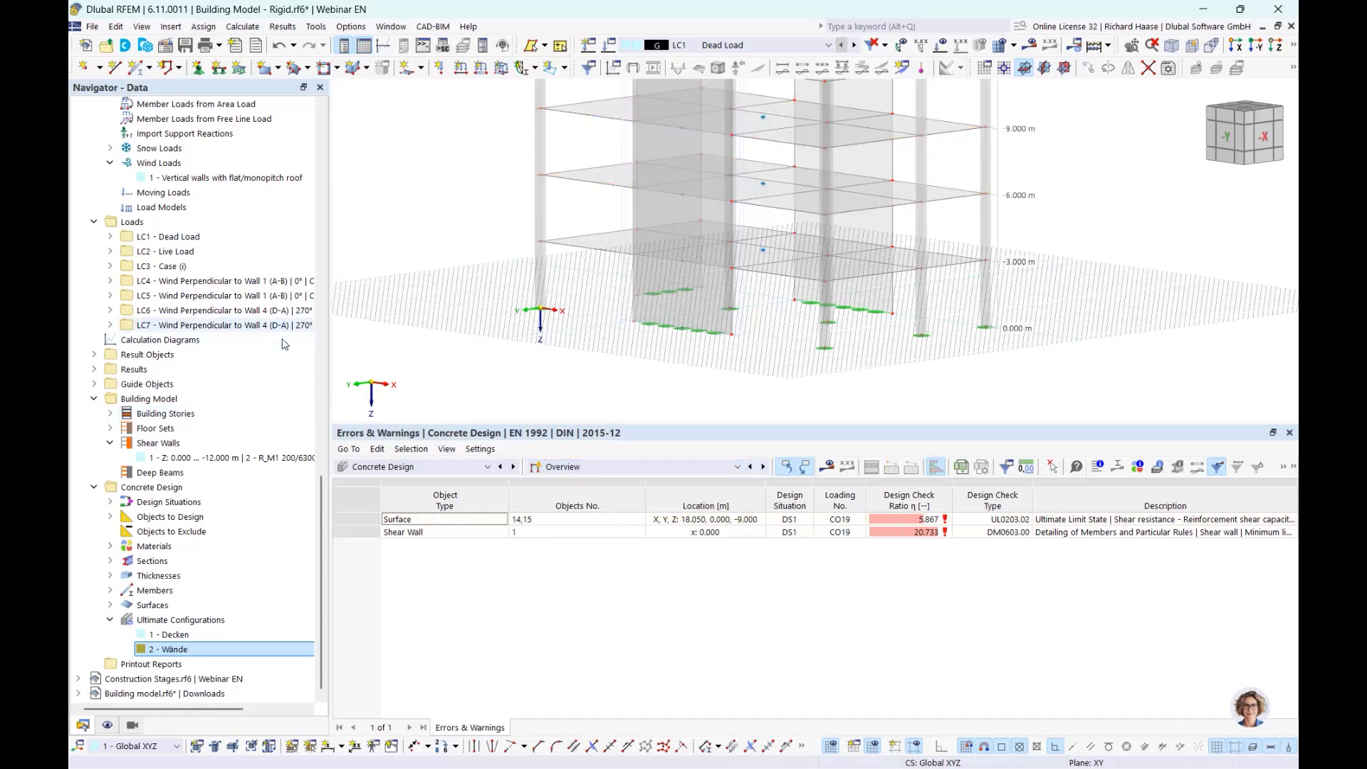
{"action": "middle_click_drag", "start_coordinate": [595, 340], "coordinate": [494, 463]}
{"action": "scroll", "coordinate": [584, 285], "scroll_direction": "down", "scroll_amount": 2}
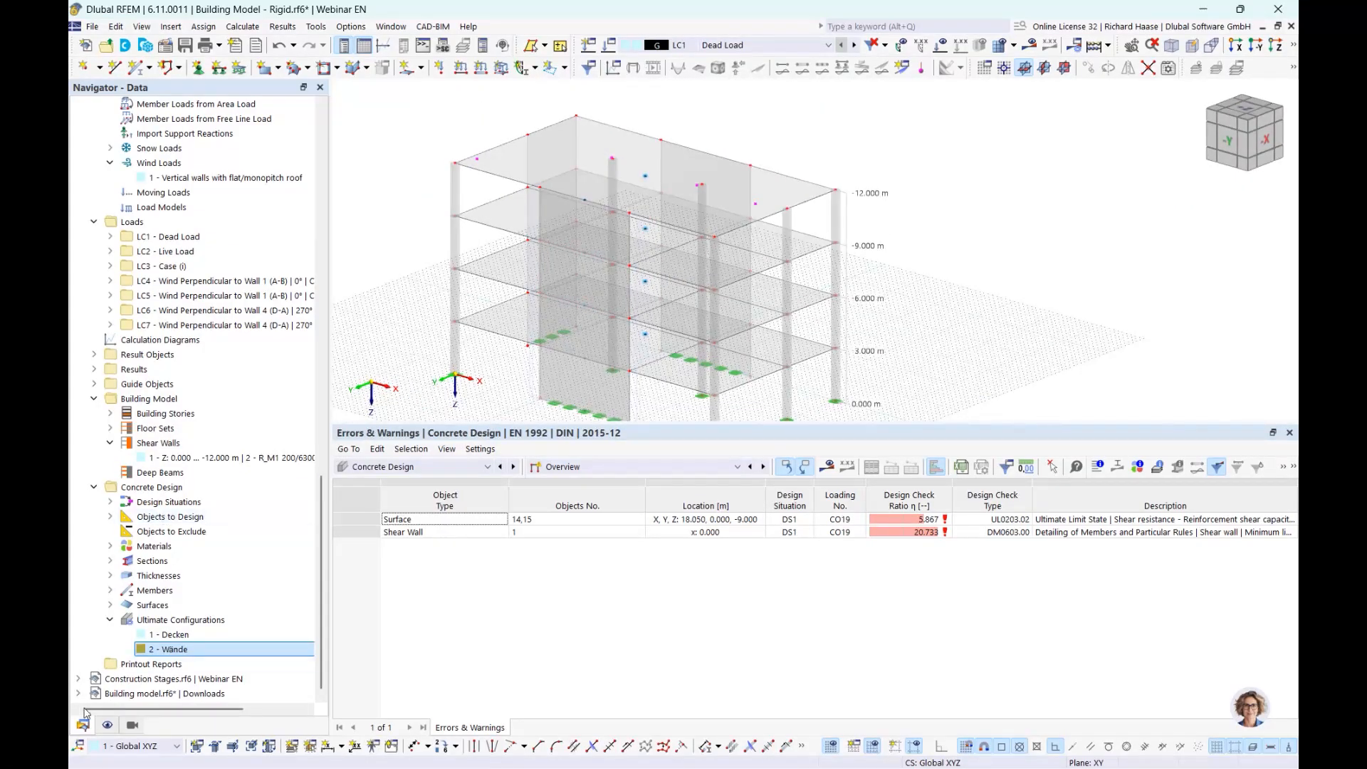
Collapse the data tree of Building Model - Rigid, identify its top floor slab and switch to the 3rd Story model.
{"action": "scroll", "coordinate": [153, 356], "scroll_direction": "up", "scroll_amount": 15}
{"action": "scroll", "coordinate": [151, 198], "scroll_direction": "up", "scroll_amount": 5}
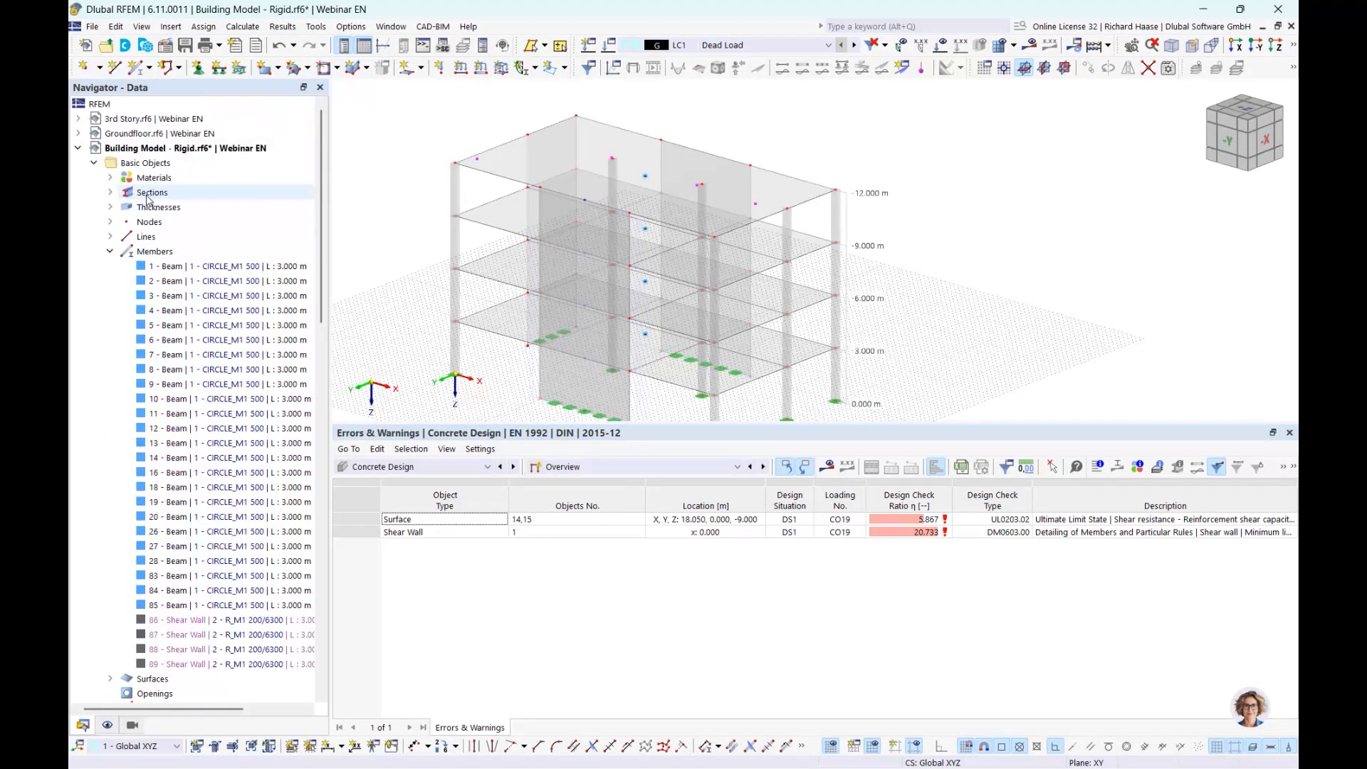
{"action": "left_click", "coordinate": [79, 149]}
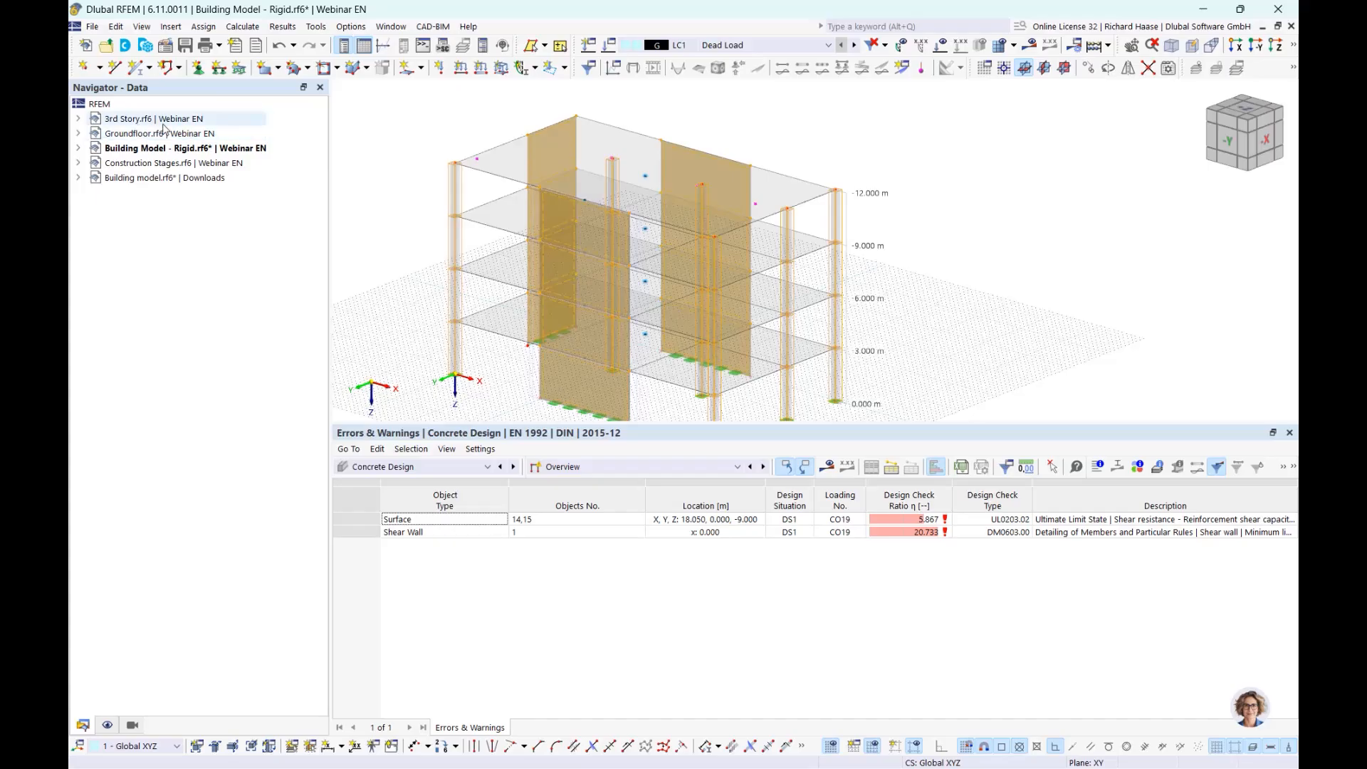
{"action": "left_click", "coordinate": [634, 144]}
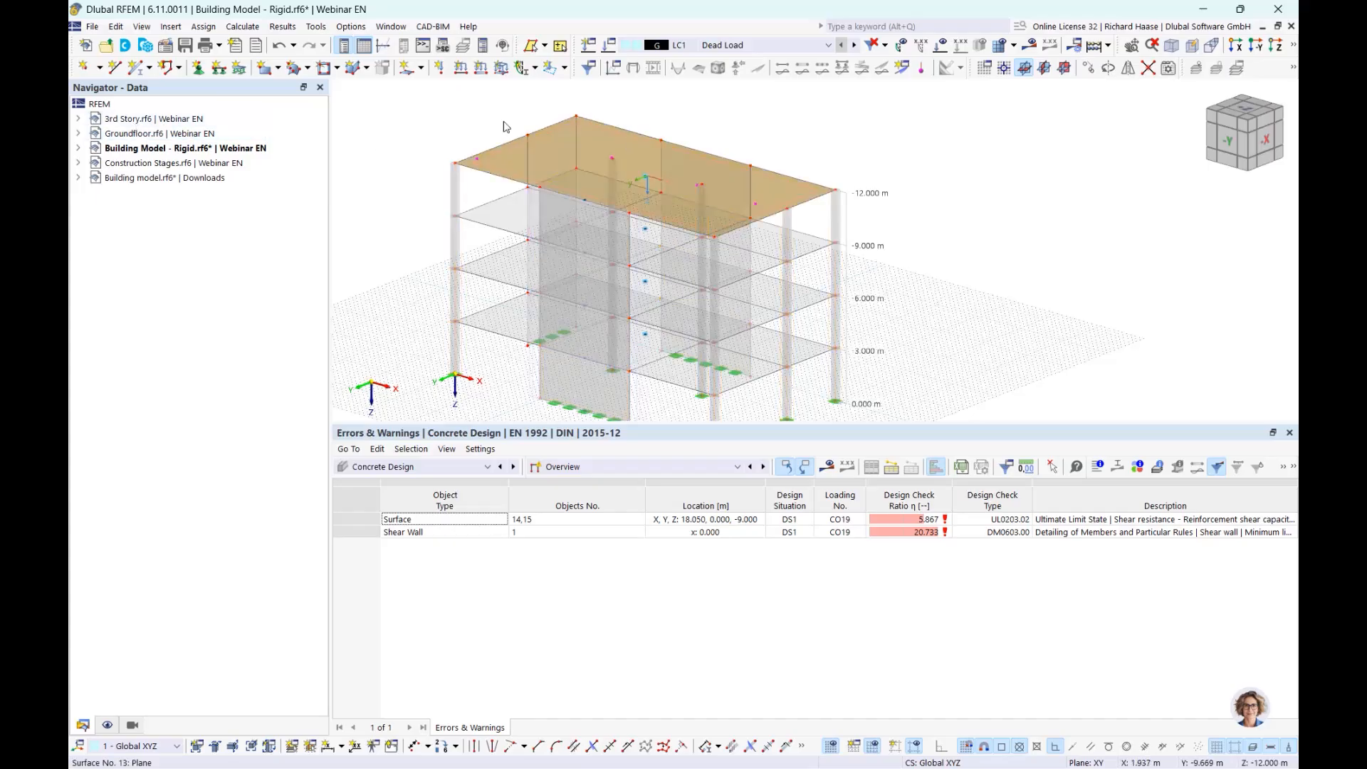
{"action": "mouse_move", "coordinate": [613, 154]}
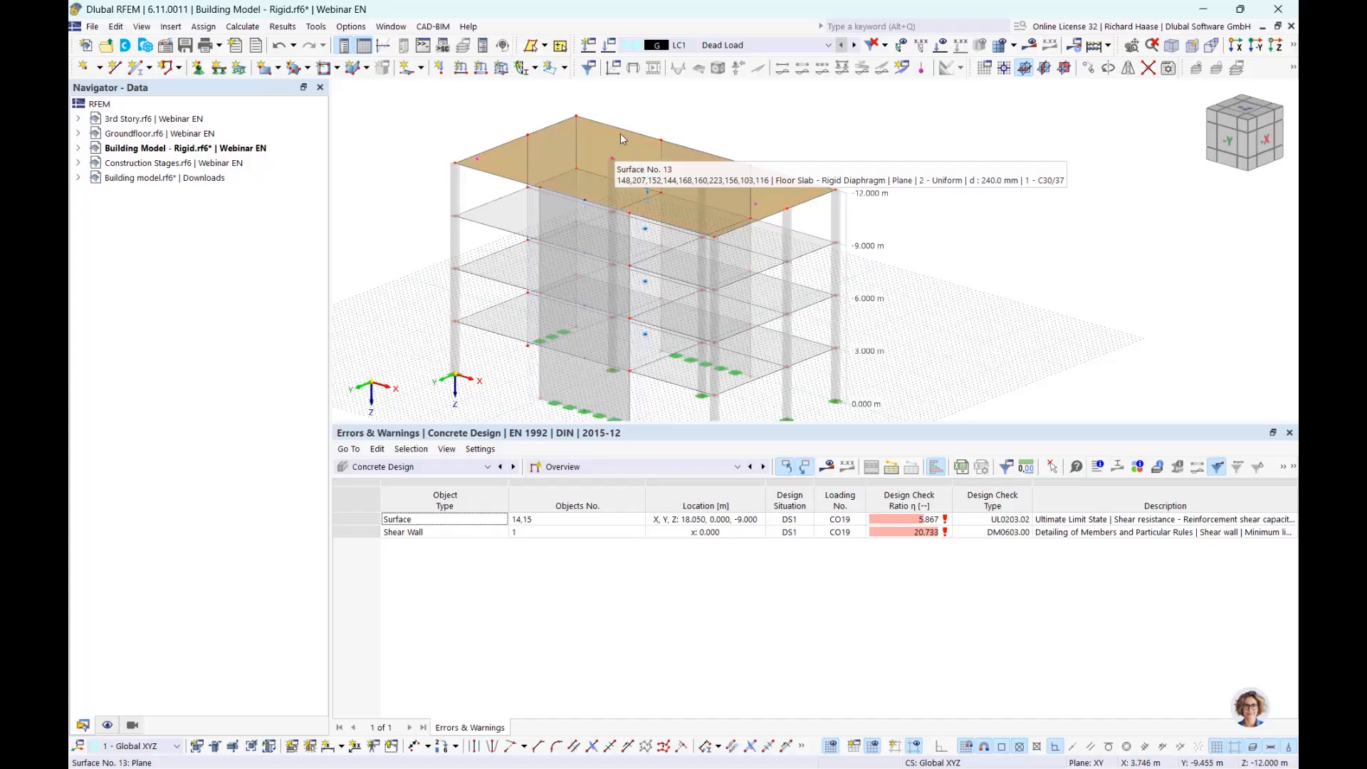
{"action": "left_click", "coordinate": [128, 118]}
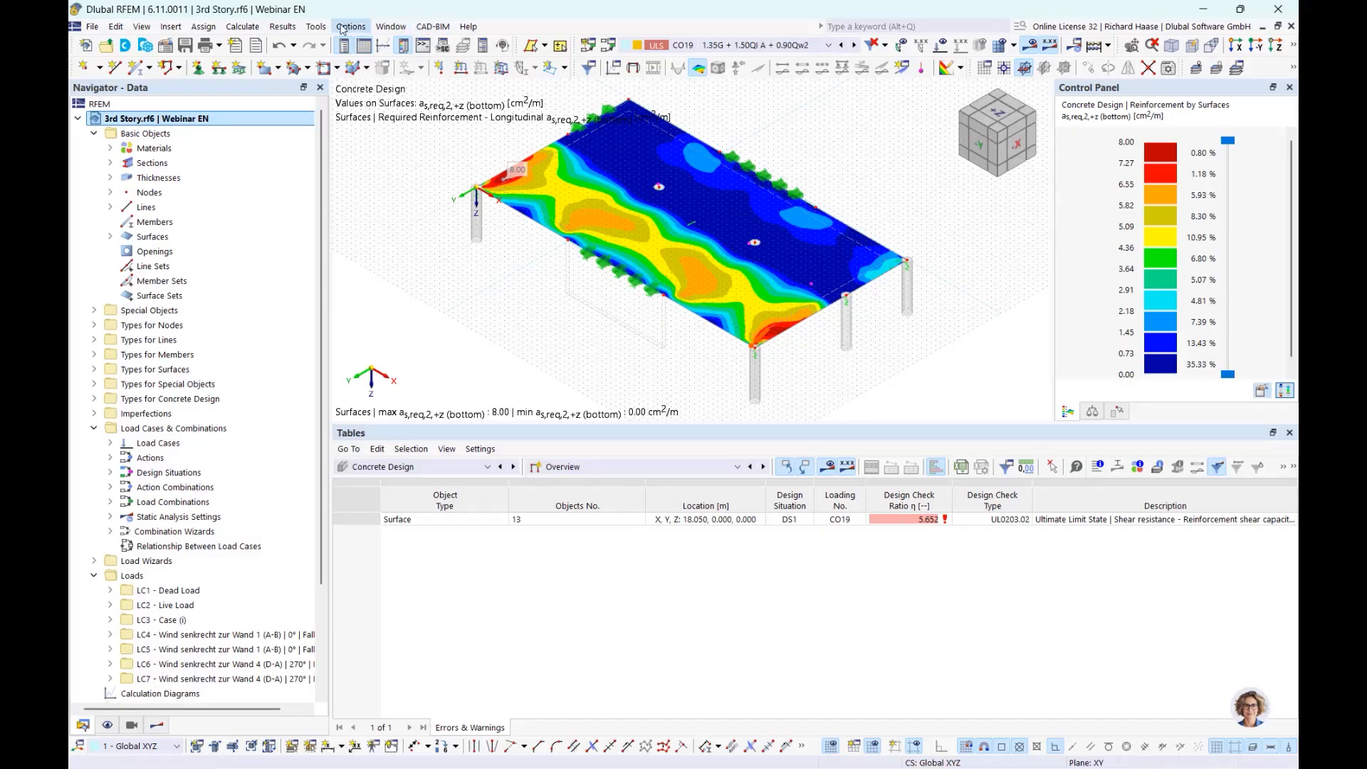
Arrange only the 3rd Story and Building Model - Rigid windows side by side as vertical tiles, with the other three model windows minimized.
{"action": "left_click", "coordinate": [401, 28]}
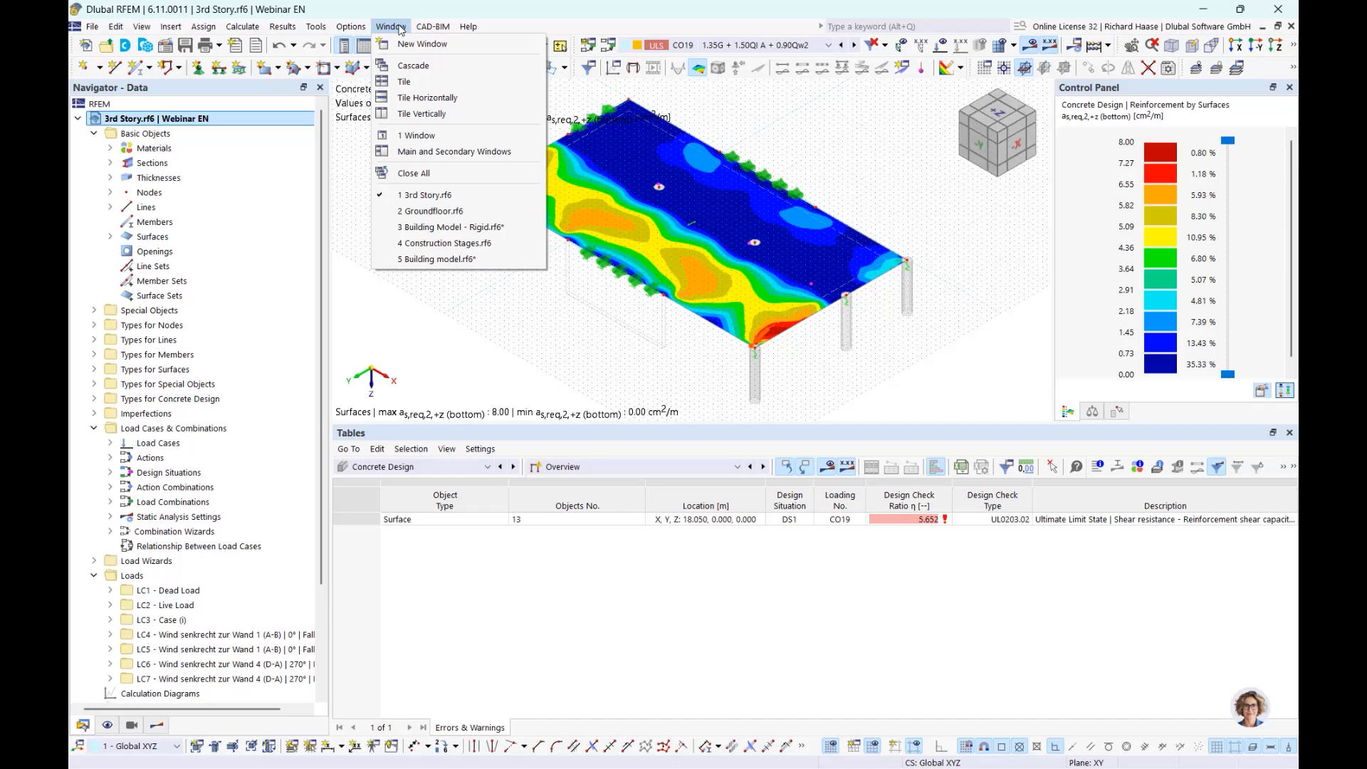
{"action": "left_click", "coordinate": [418, 115]}
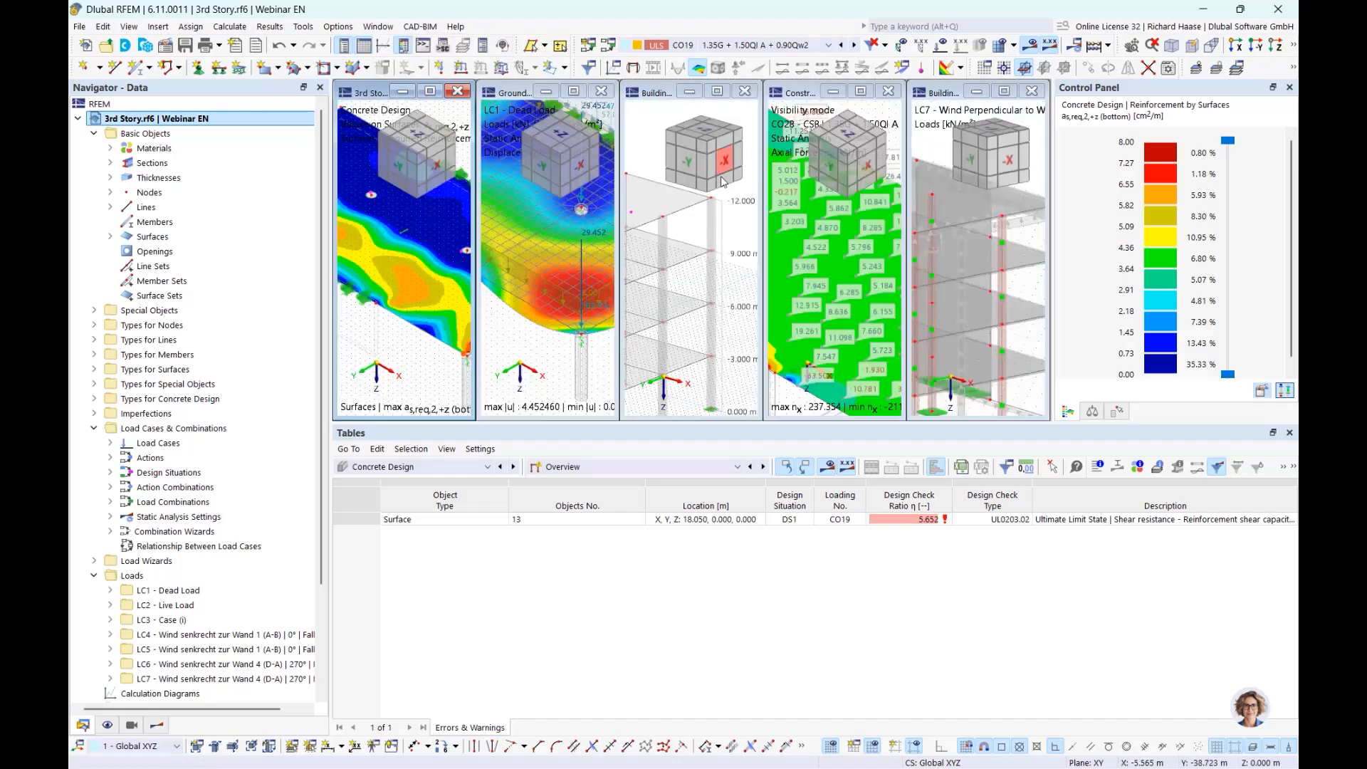
{"action": "left_click", "coordinate": [538, 93]}
{"action": "left_click", "coordinate": [546, 92]}
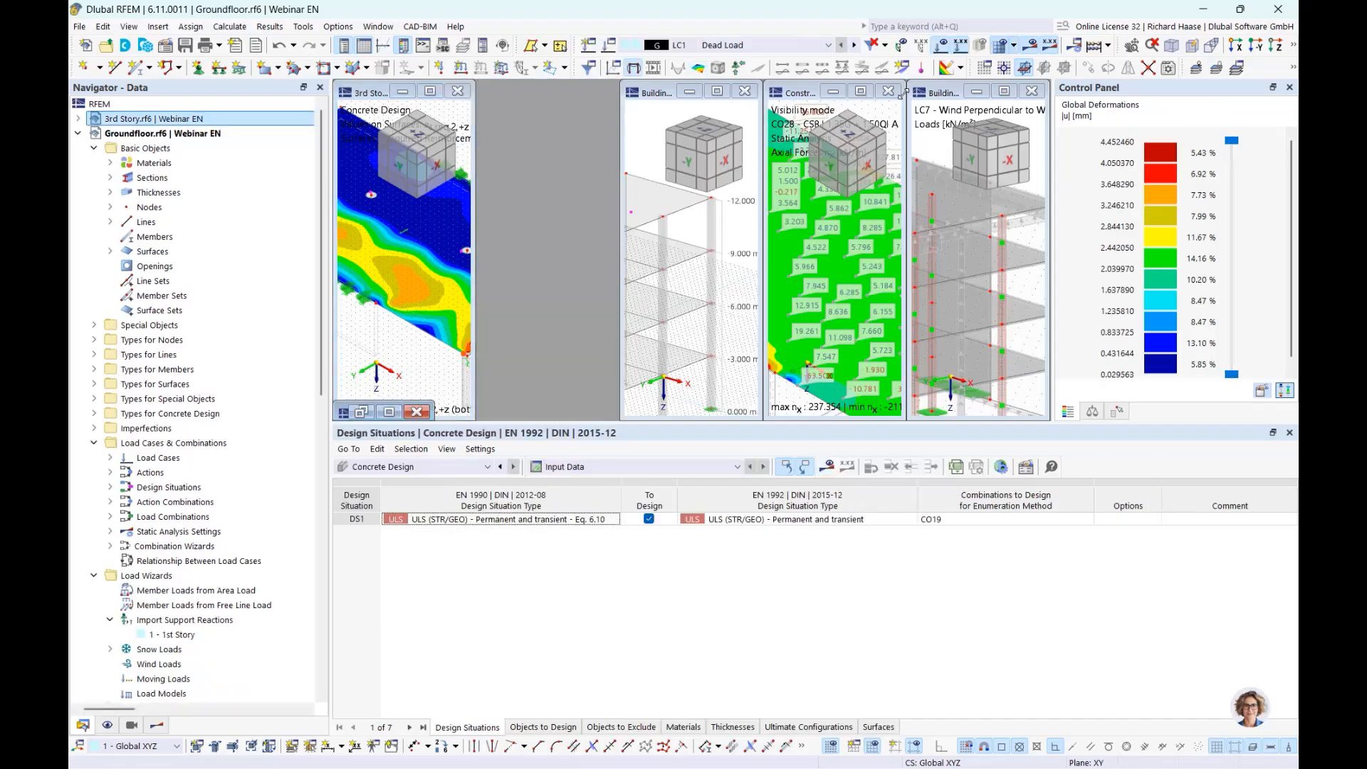
{"action": "left_click", "coordinate": [937, 98]}
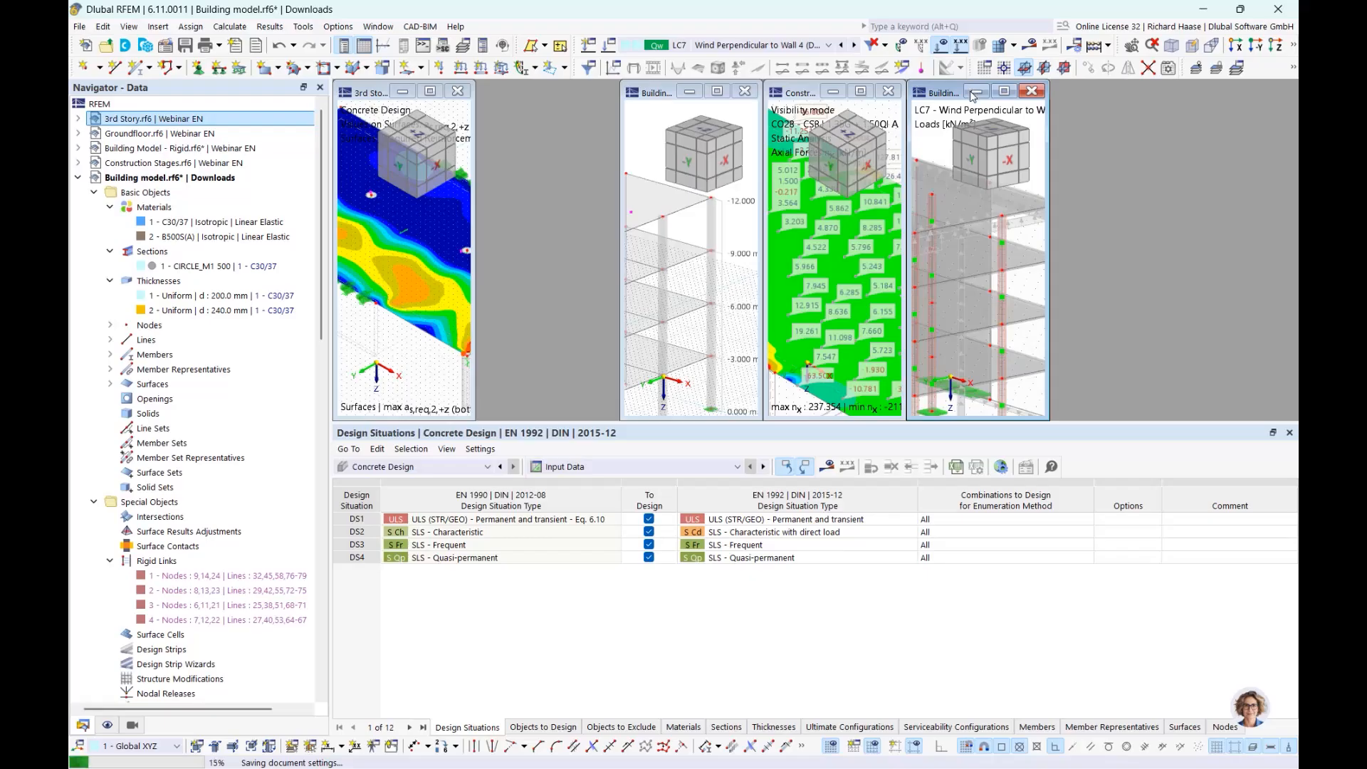
{"action": "left_click", "coordinate": [975, 93]}
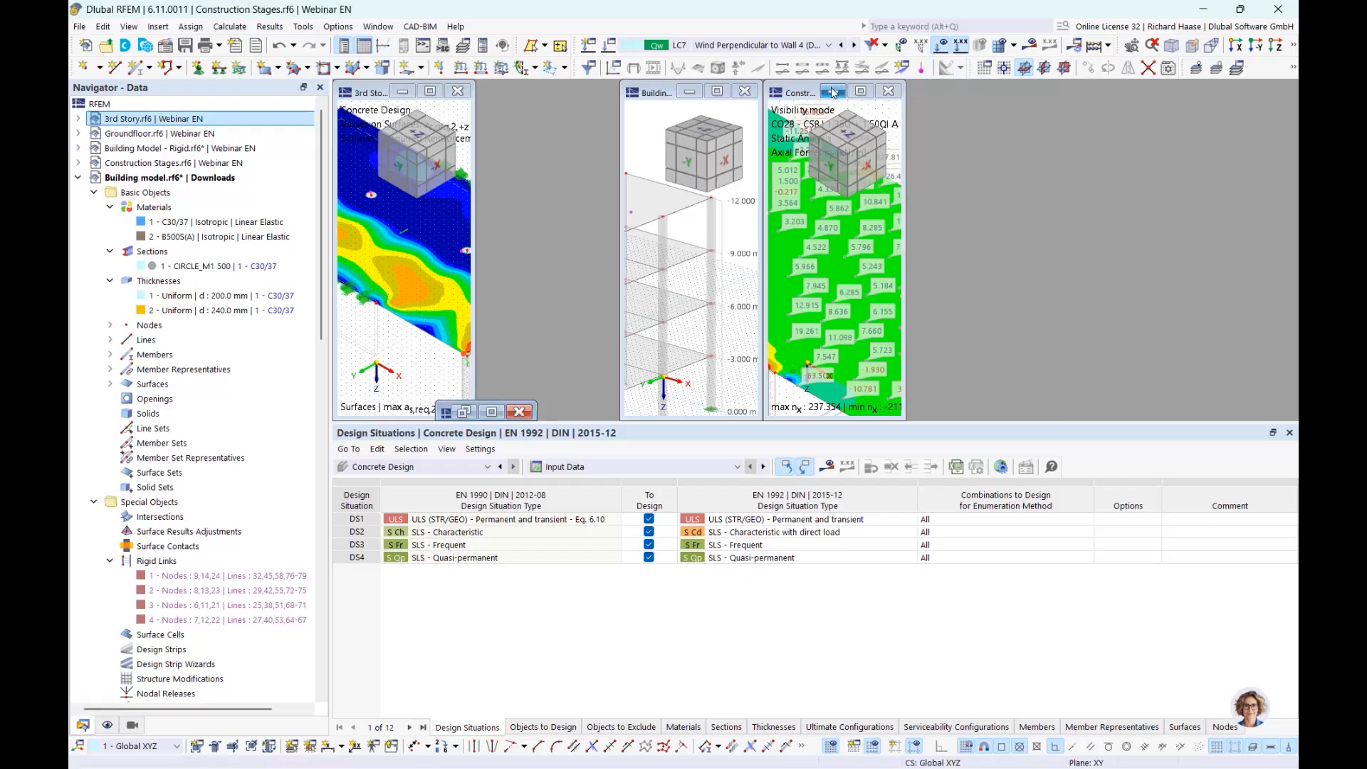
{"action": "left_click", "coordinate": [833, 92]}
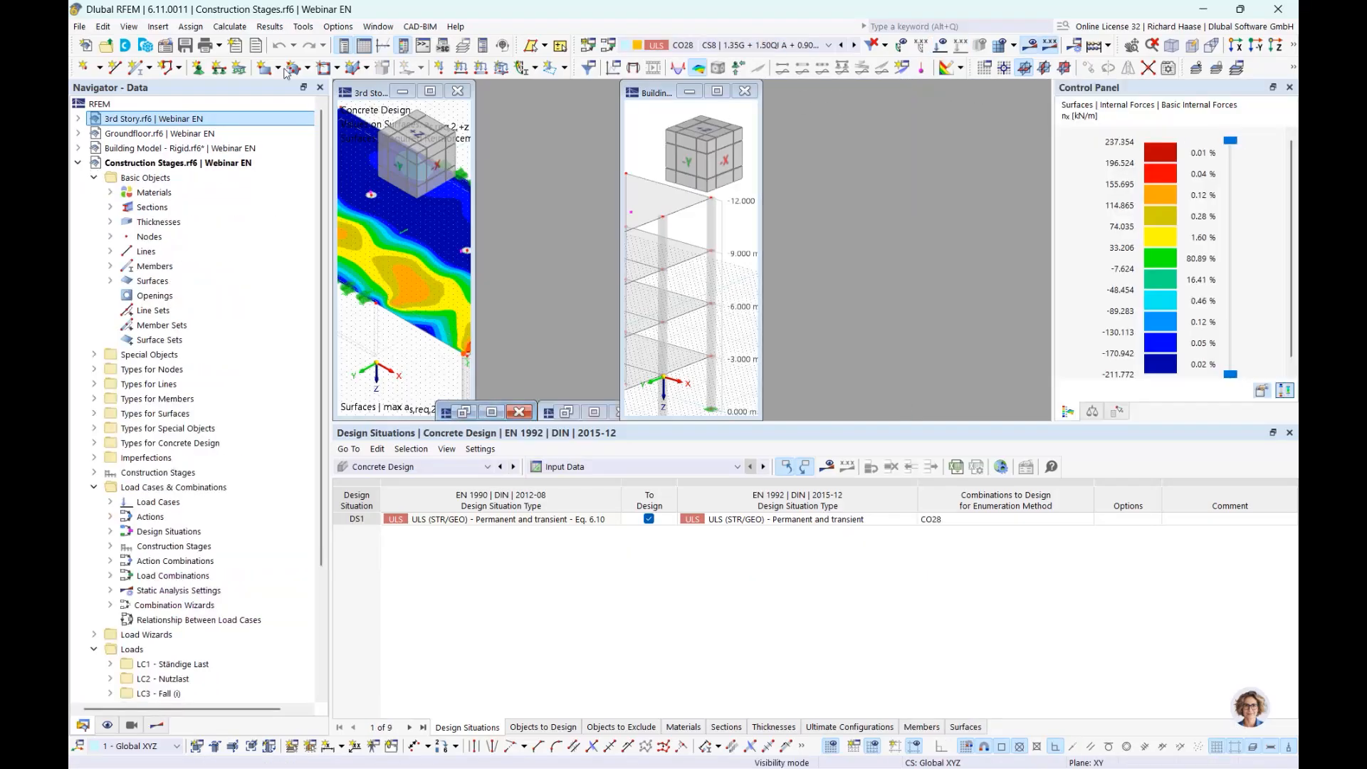
{"action": "left_click", "coordinate": [378, 26]}
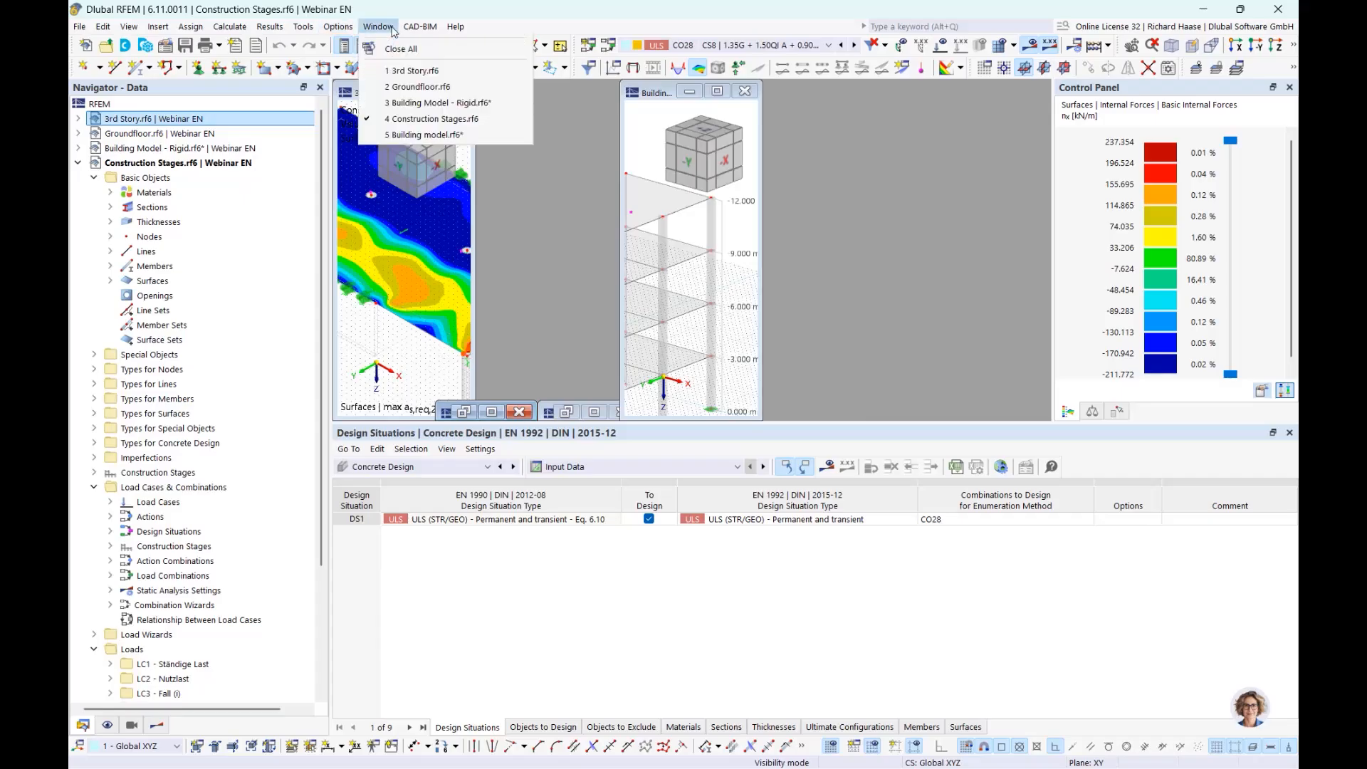
{"action": "left_click", "coordinate": [401, 114]}
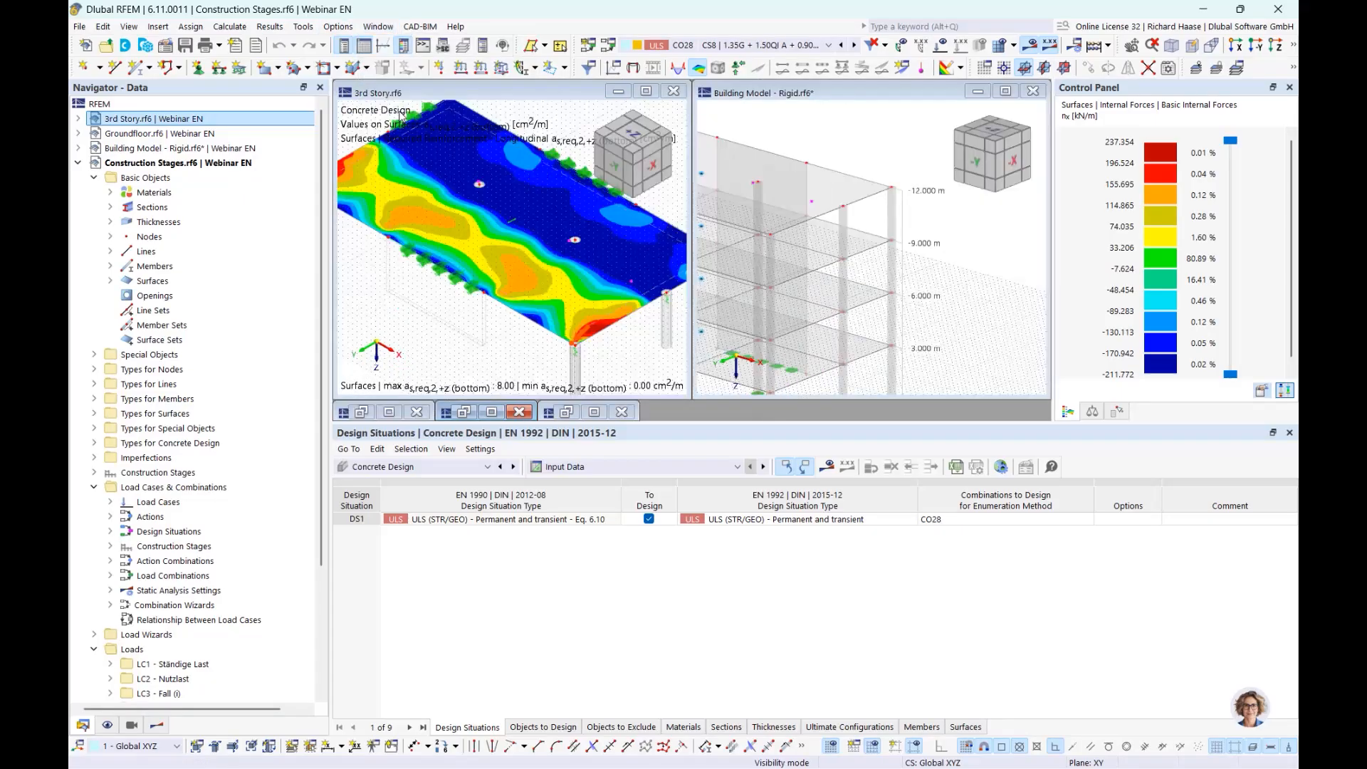
Isolate the top floor slab in the Building Model - Rigid window using visibility mode.
{"action": "left_click", "coordinate": [633, 158]}
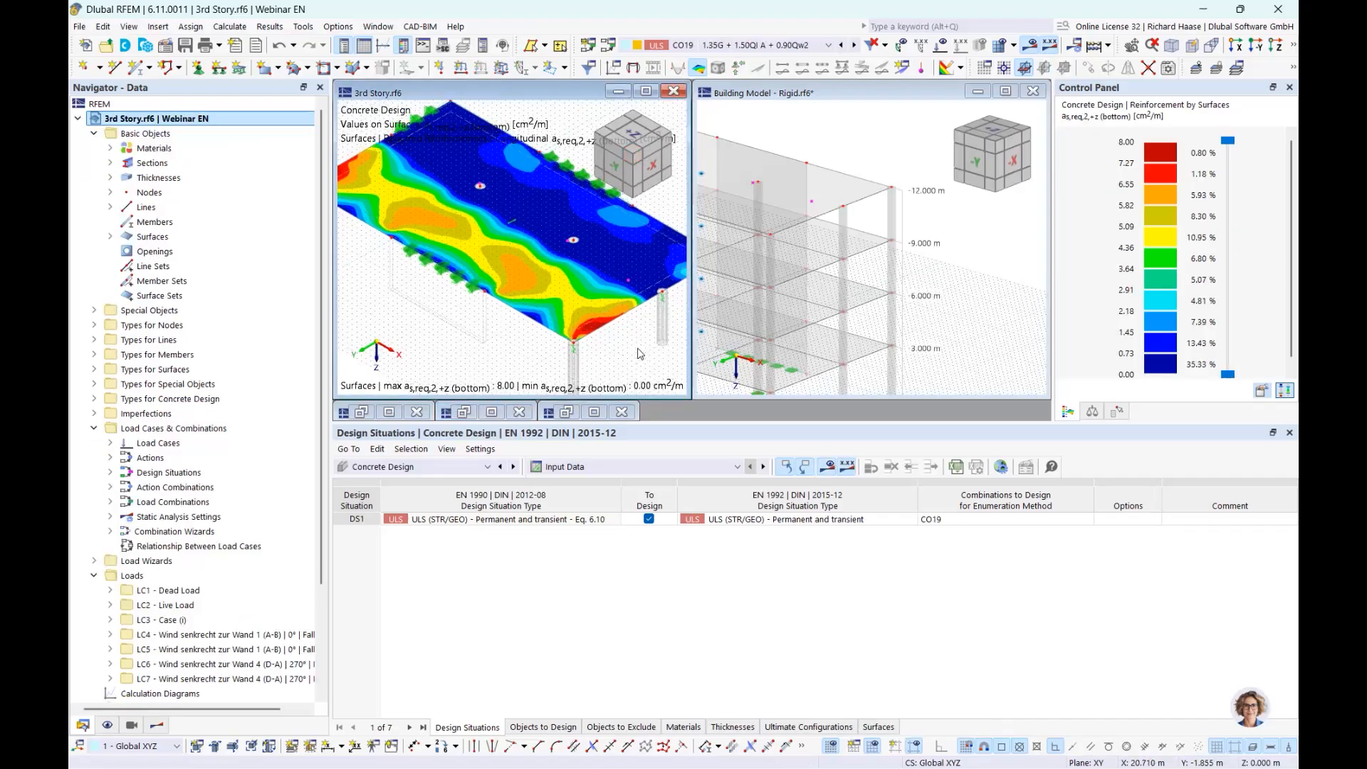
{"action": "left_click", "coordinate": [978, 275]}
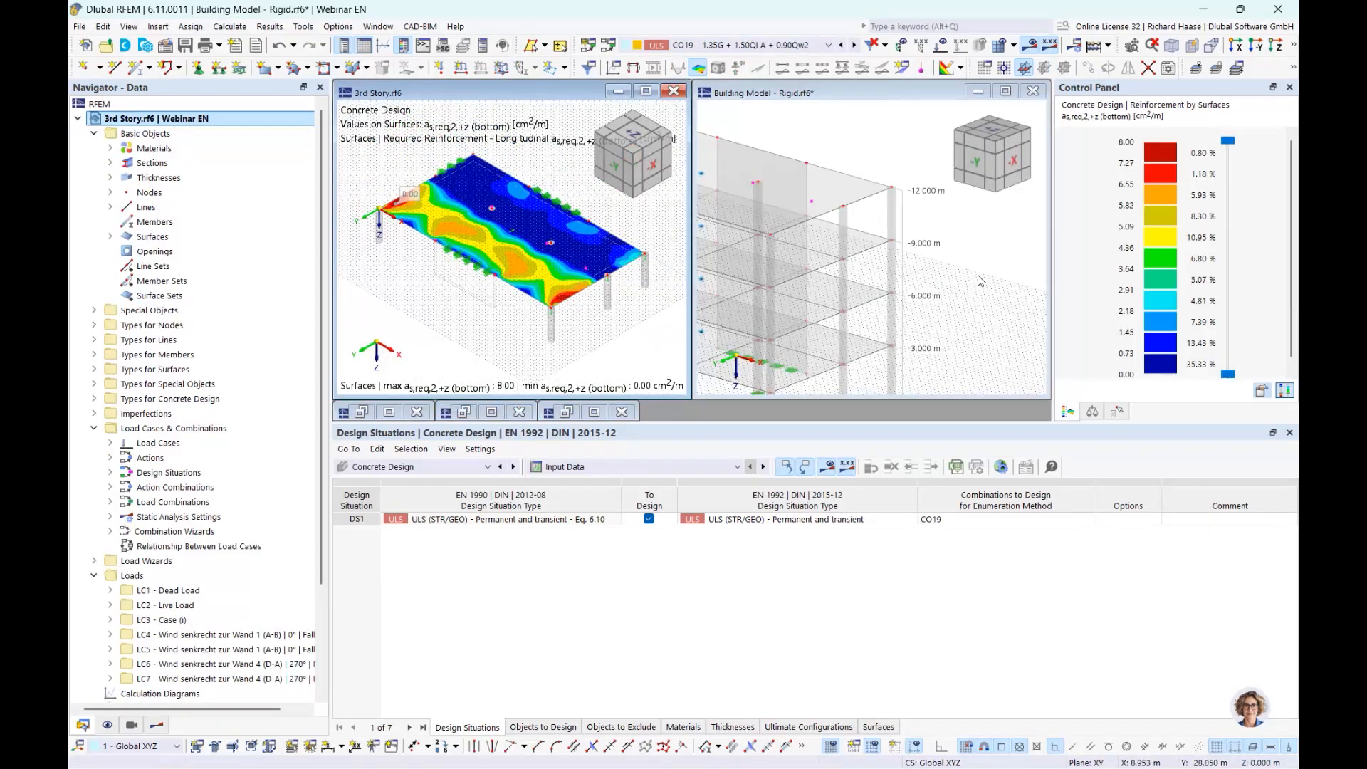
{"action": "left_click", "coordinate": [826, 177]}
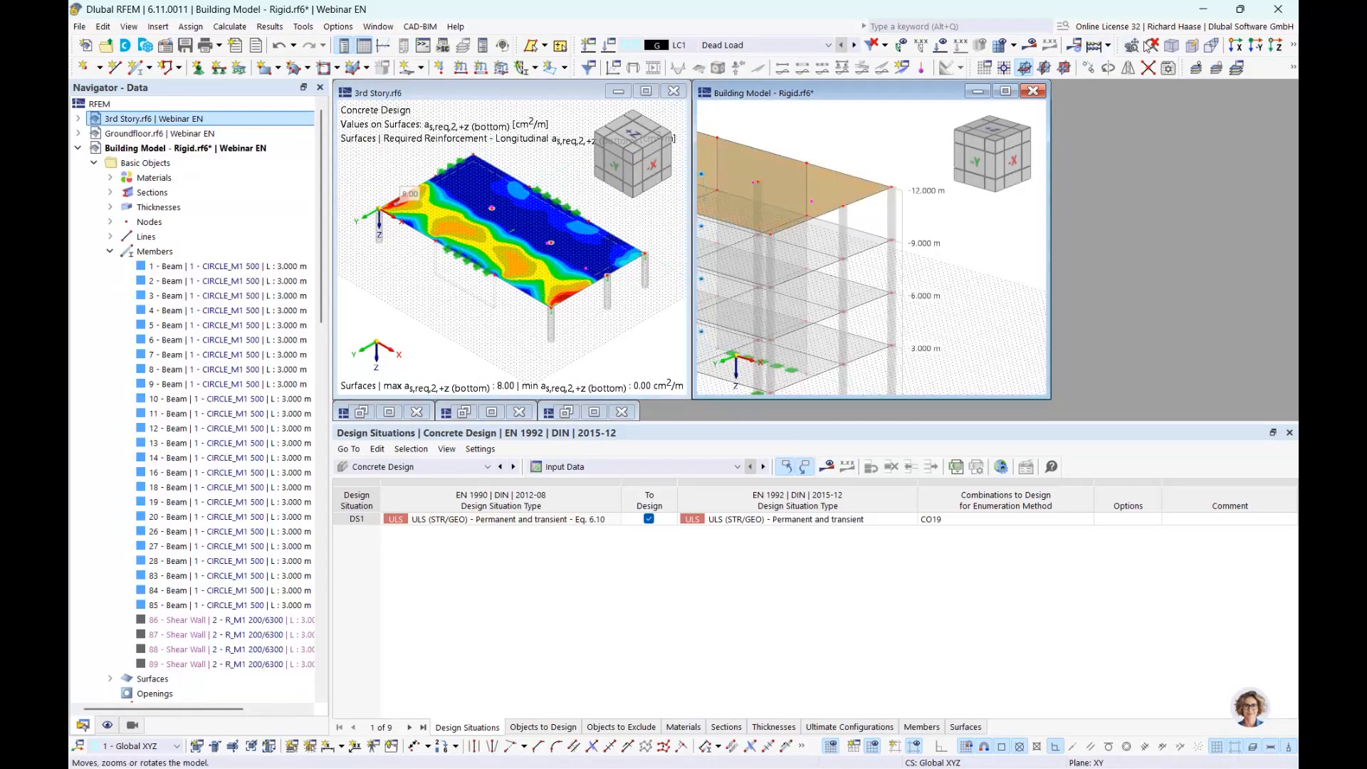
{"action": "left_click", "coordinate": [1293, 45]}
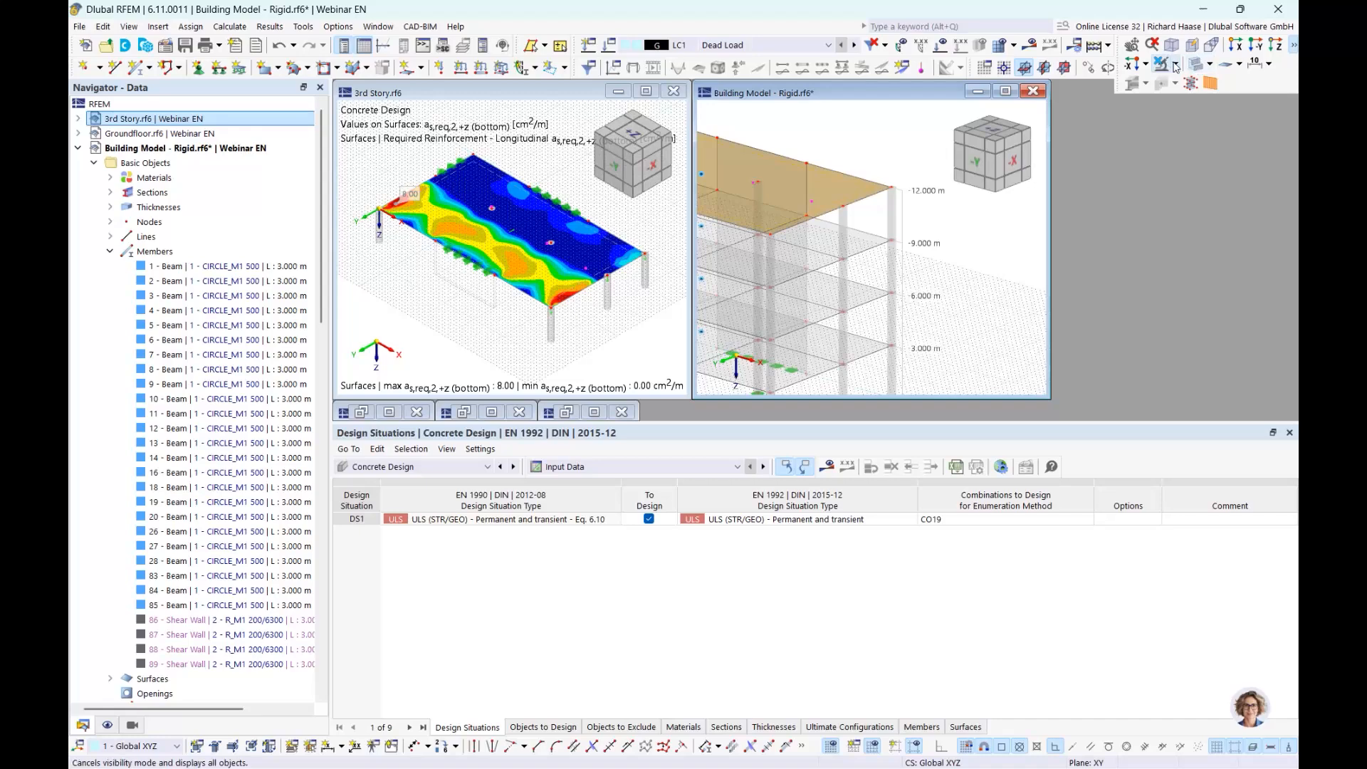
{"action": "left_click", "coordinate": [1174, 64]}
{"action": "left_click", "coordinate": [1165, 84]}
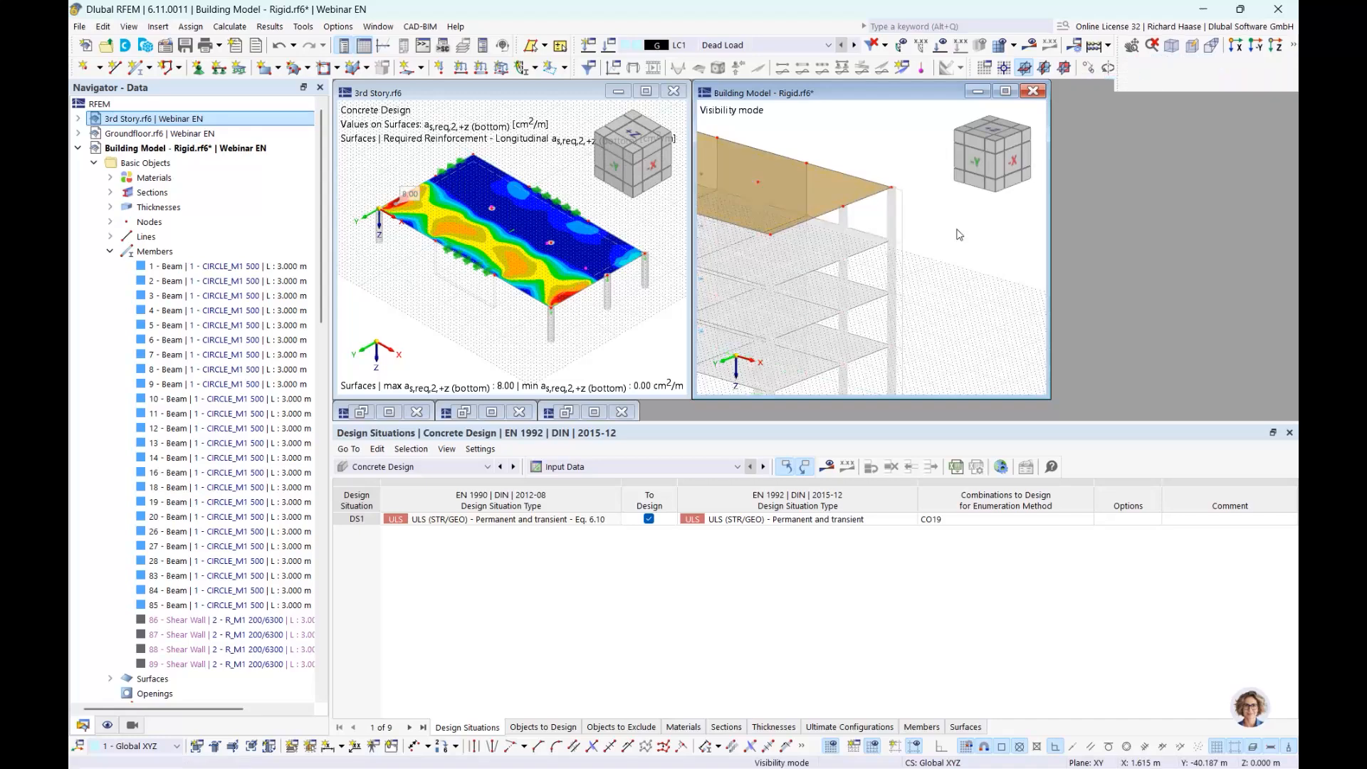
Set the isolated slab to an isometric view and display its Concrete Design results for required surface reinforcement.
{"action": "left_click", "coordinate": [995, 146]}
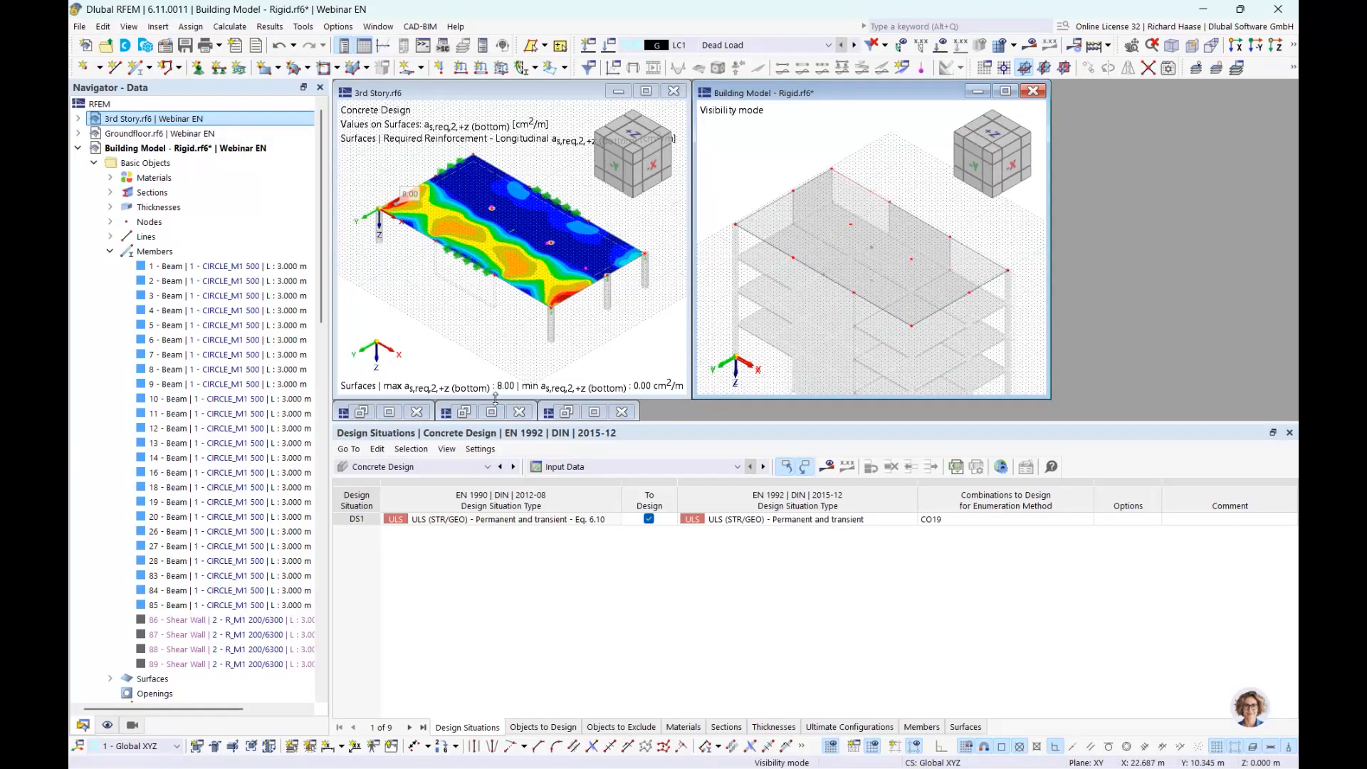
{"action": "left_click", "coordinate": [408, 467]}
{"action": "left_click", "coordinate": [409, 470]}
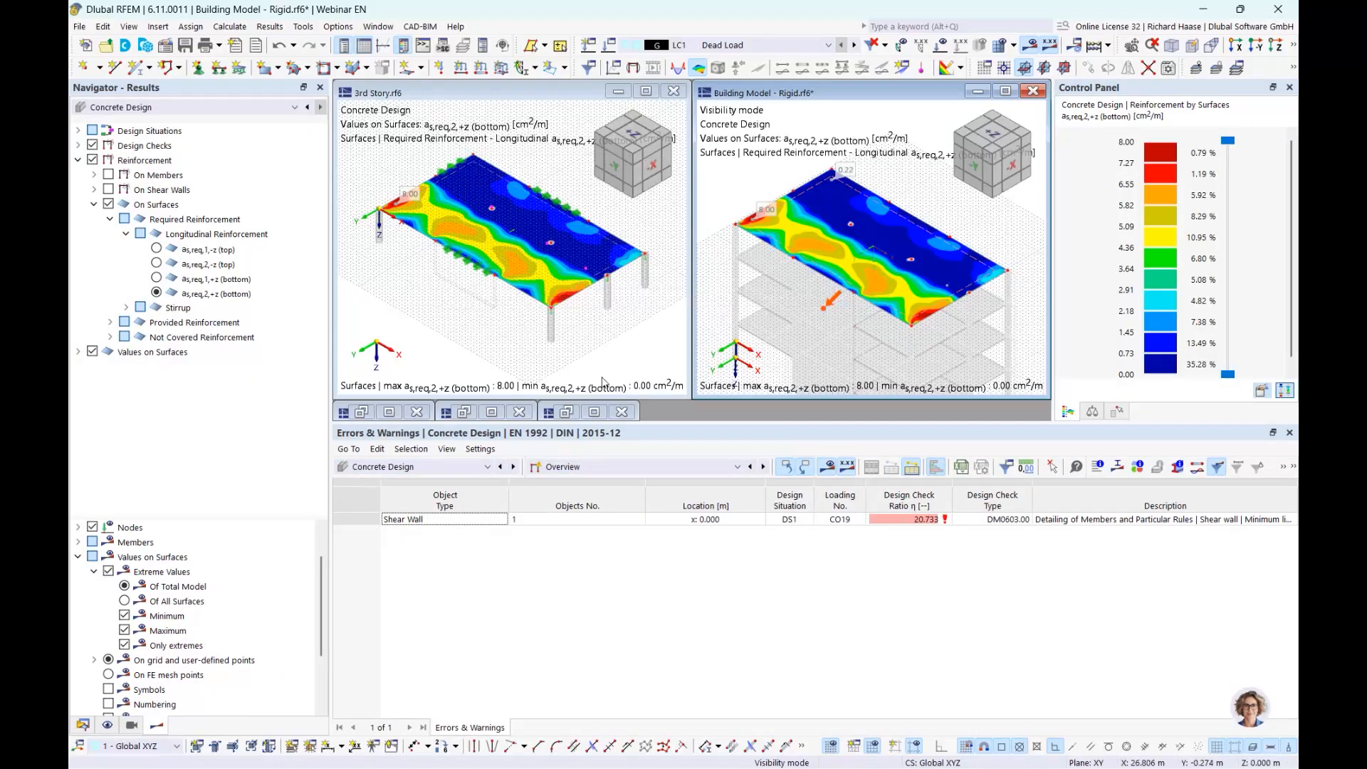
Examine the model type in the 3rd Story model's base data and close it without changes.
{"action": "left_click", "coordinate": [578, 358]}
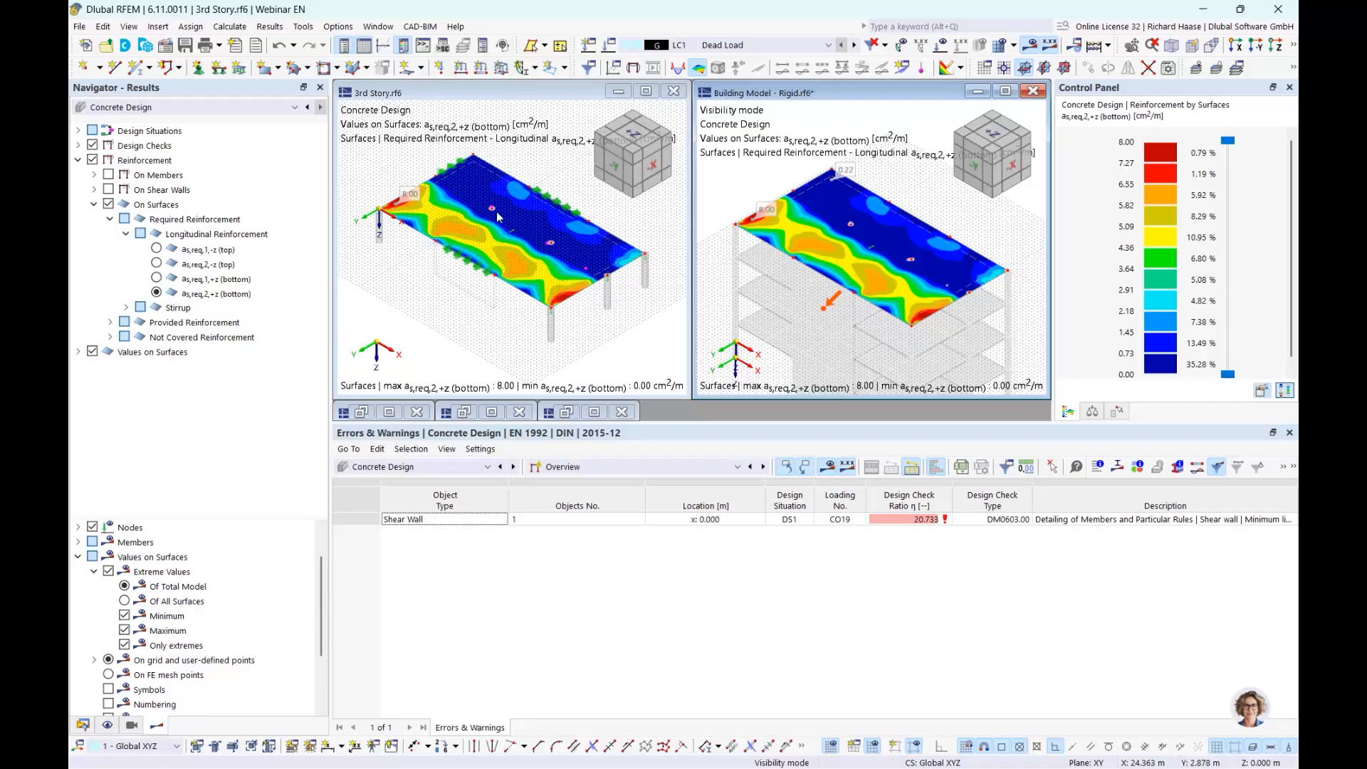
{"action": "left_click", "coordinate": [85, 726]}
{"action": "right_click", "coordinate": [183, 125]}
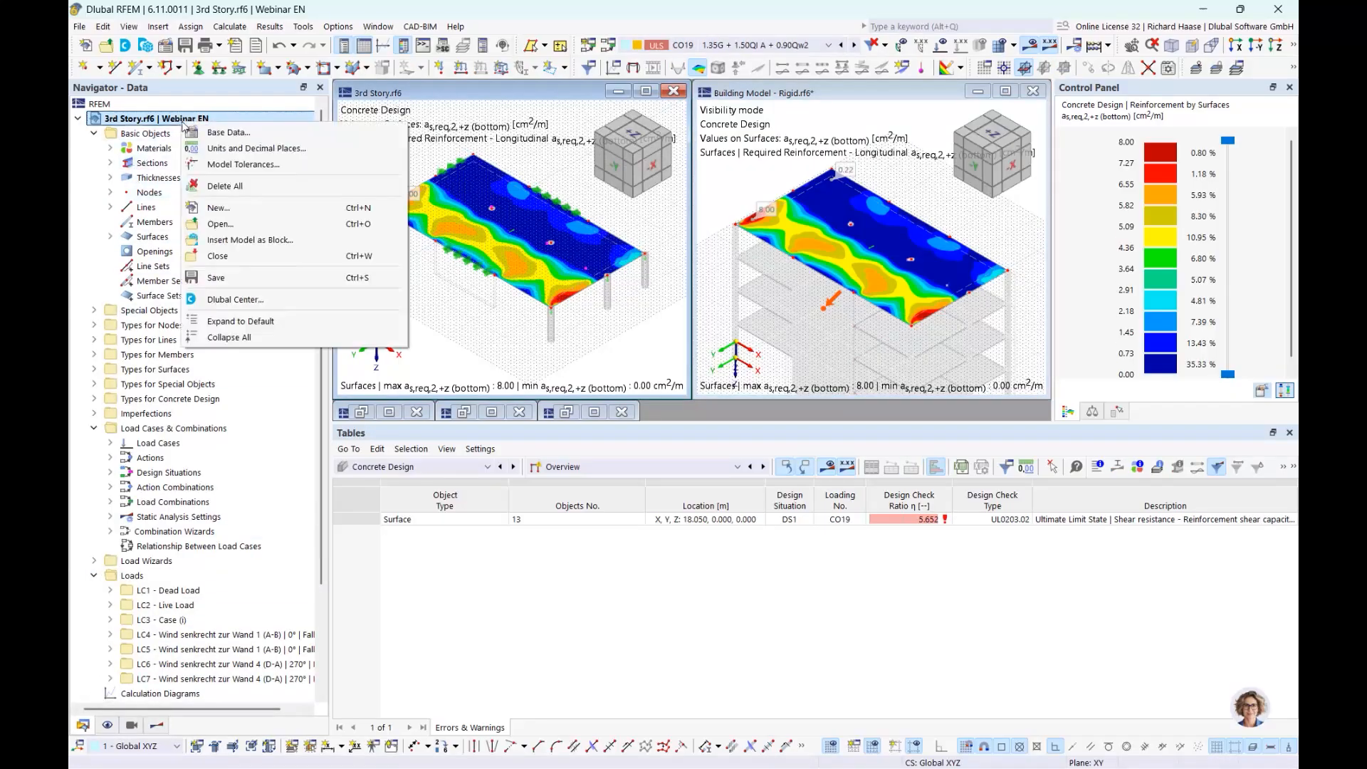
{"action": "left_click", "coordinate": [93, 121]}
{"action": "right_click", "coordinate": [122, 123]}
{"action": "left_click", "coordinate": [153, 128]}
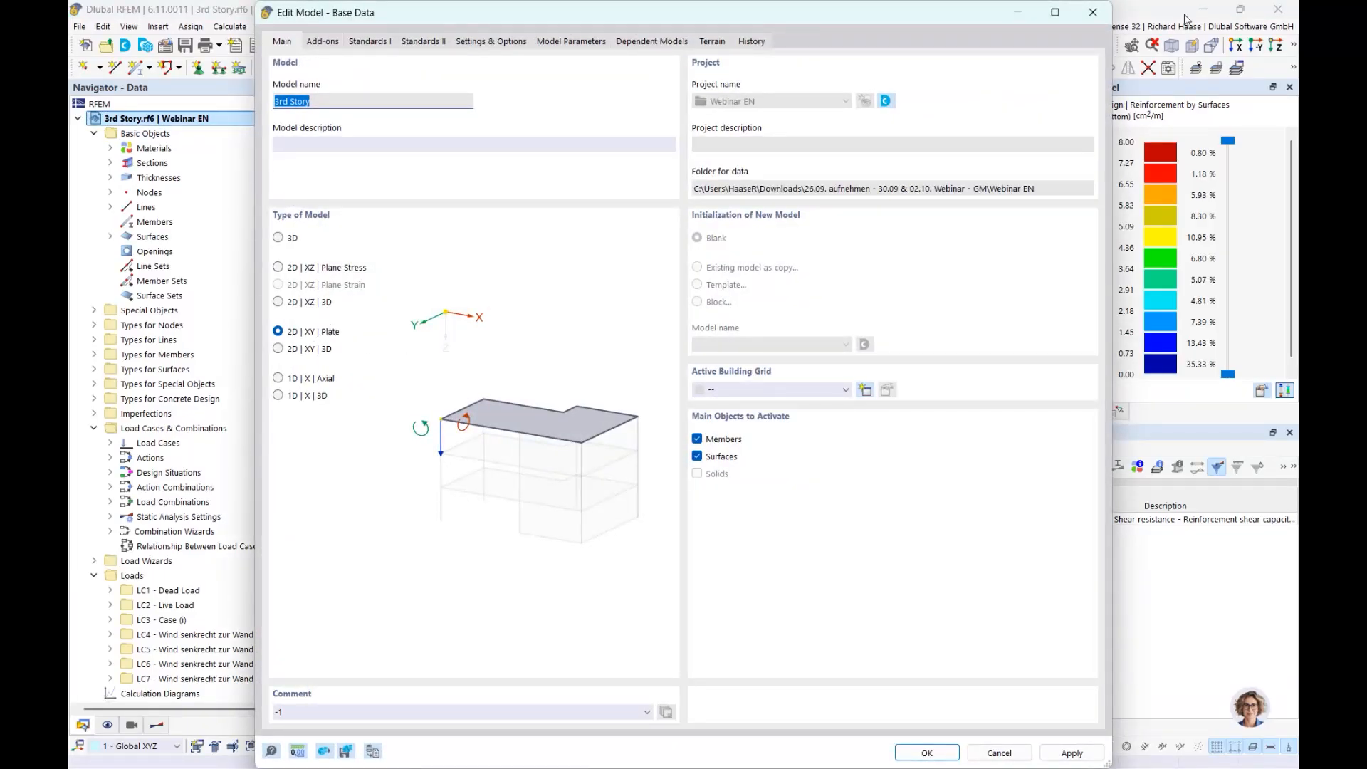
{"action": "left_click", "coordinate": [1093, 12]}
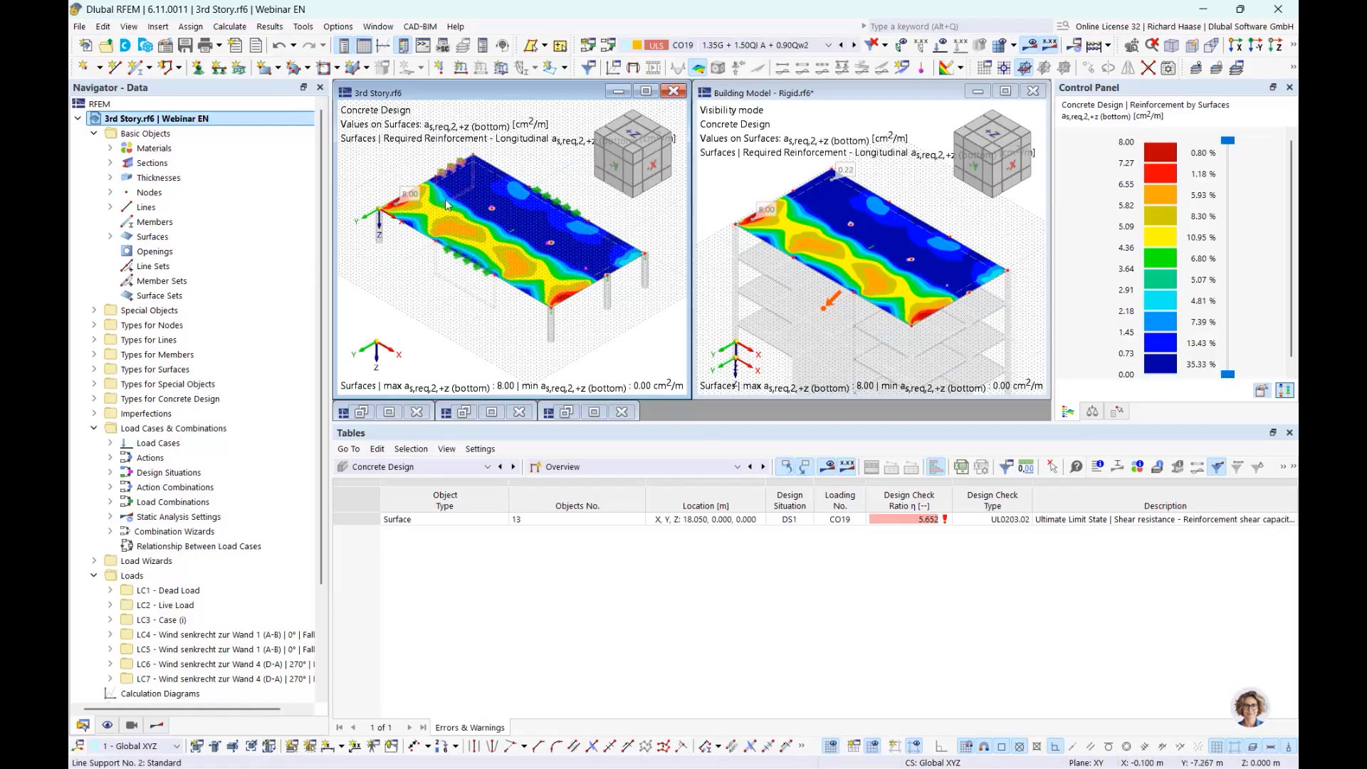
Display the required longitudinal reinforcement as,req,1,-z (top) in both the 3rd Story and Building Model - Rigid windows for comparison.
{"action": "left_click", "coordinate": [157, 724]}
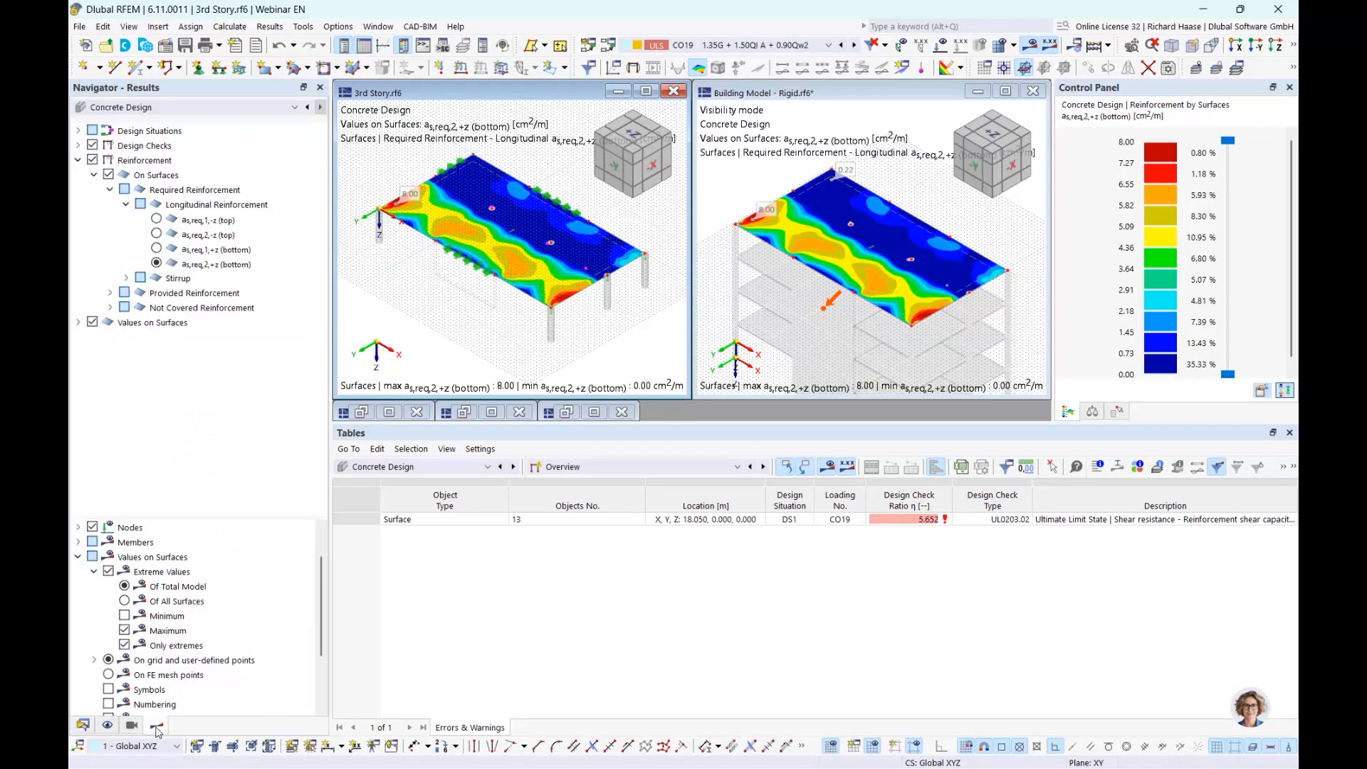
{"action": "left_click", "coordinate": [193, 190]}
{"action": "left_click", "coordinate": [157, 220]}
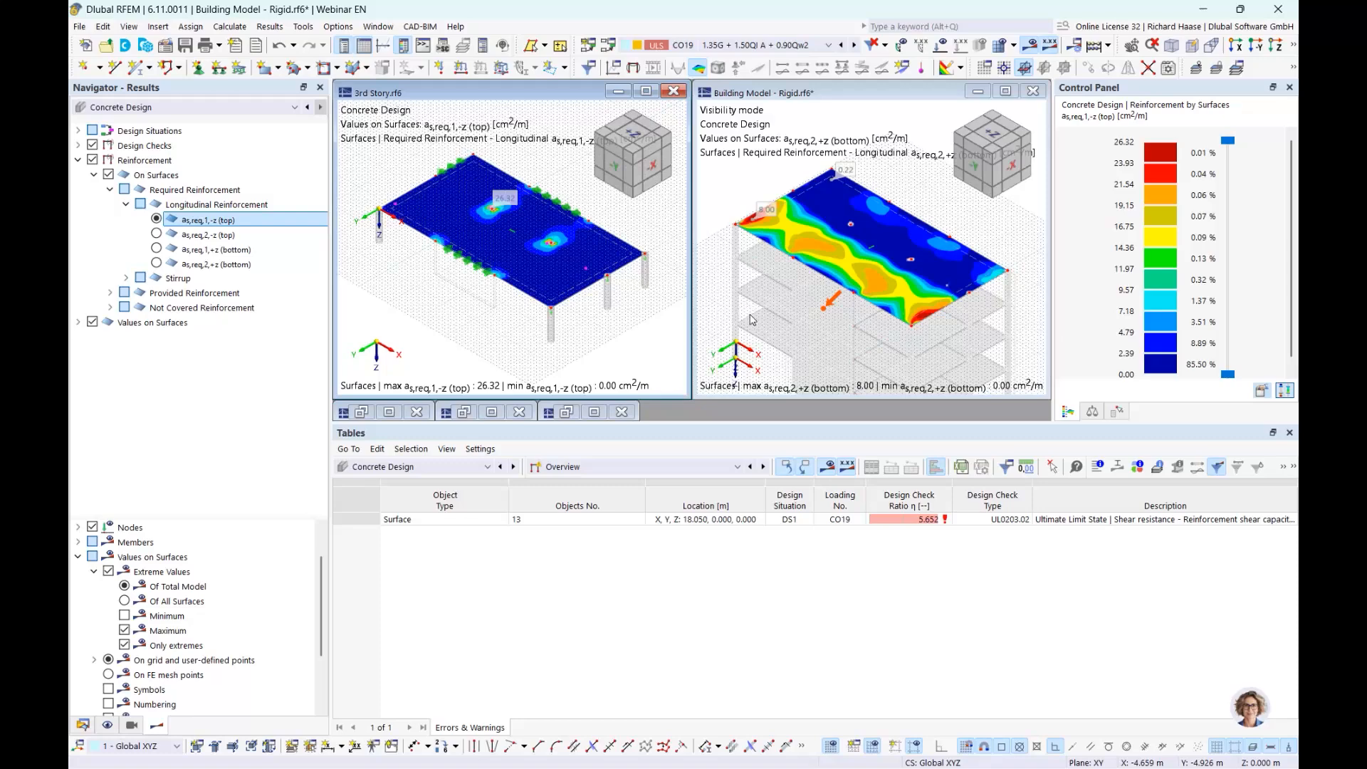
{"action": "left_click", "coordinate": [872, 218]}
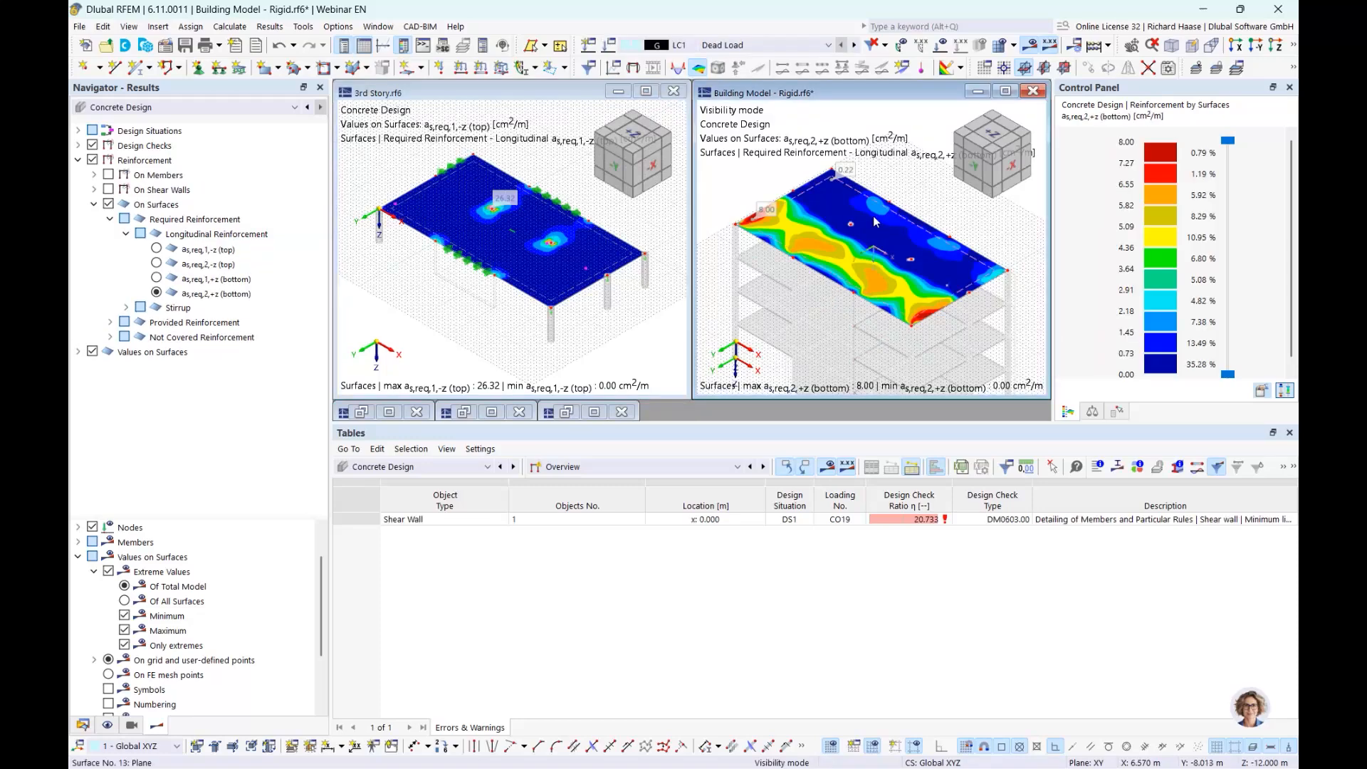
{"action": "left_click", "coordinate": [156, 249]}
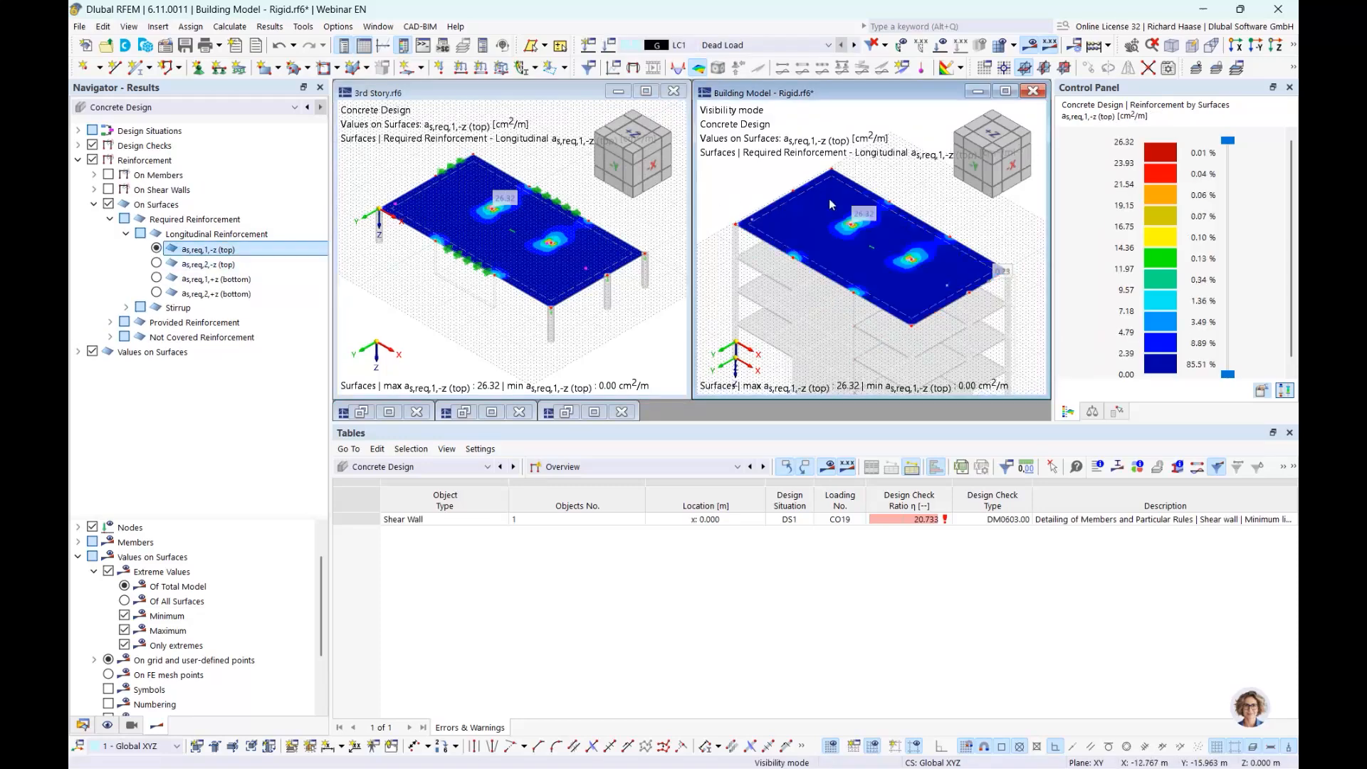
Display the required longitudinal reinforcement as,req,2,-z (top) in both the Building Model - Rigid and 3rd Story windows for comparison.
{"action": "key", "text": "Down"}
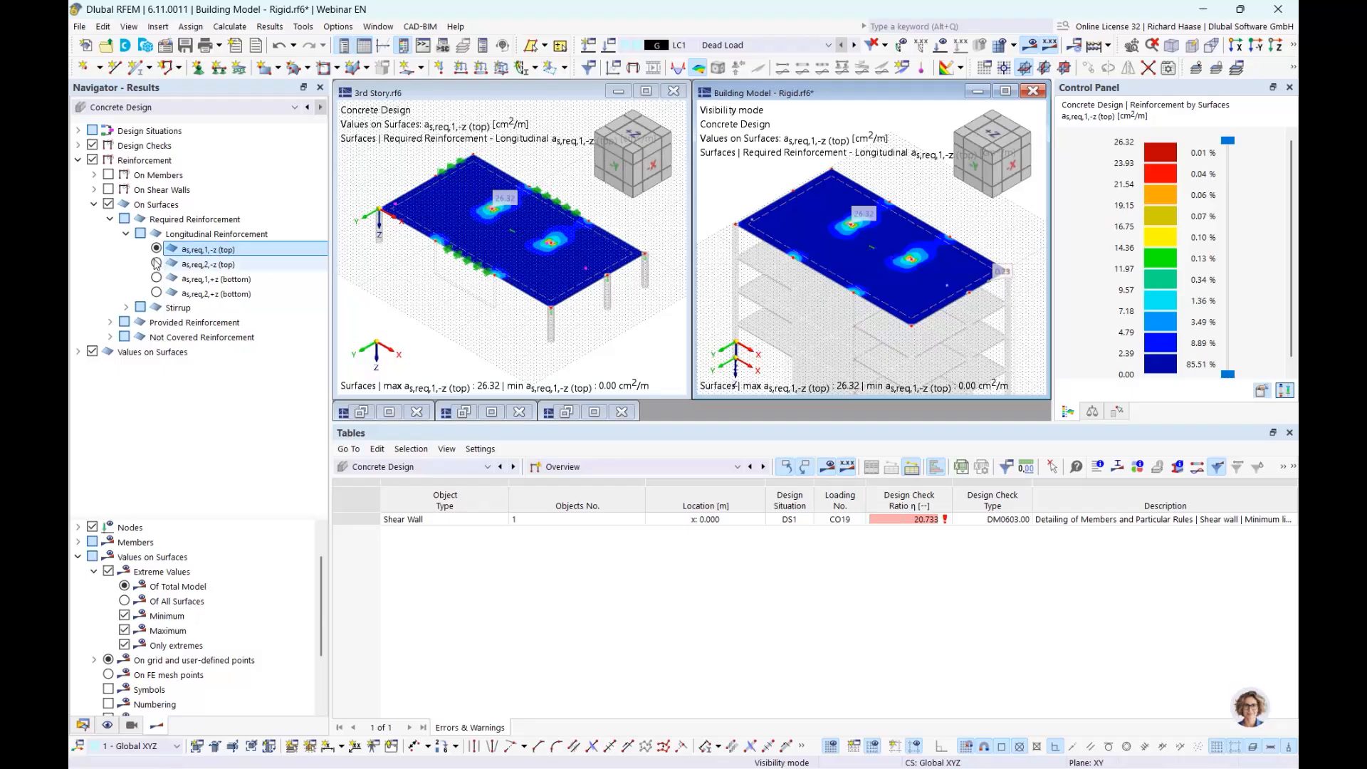
{"action": "left_click", "coordinate": [629, 322]}
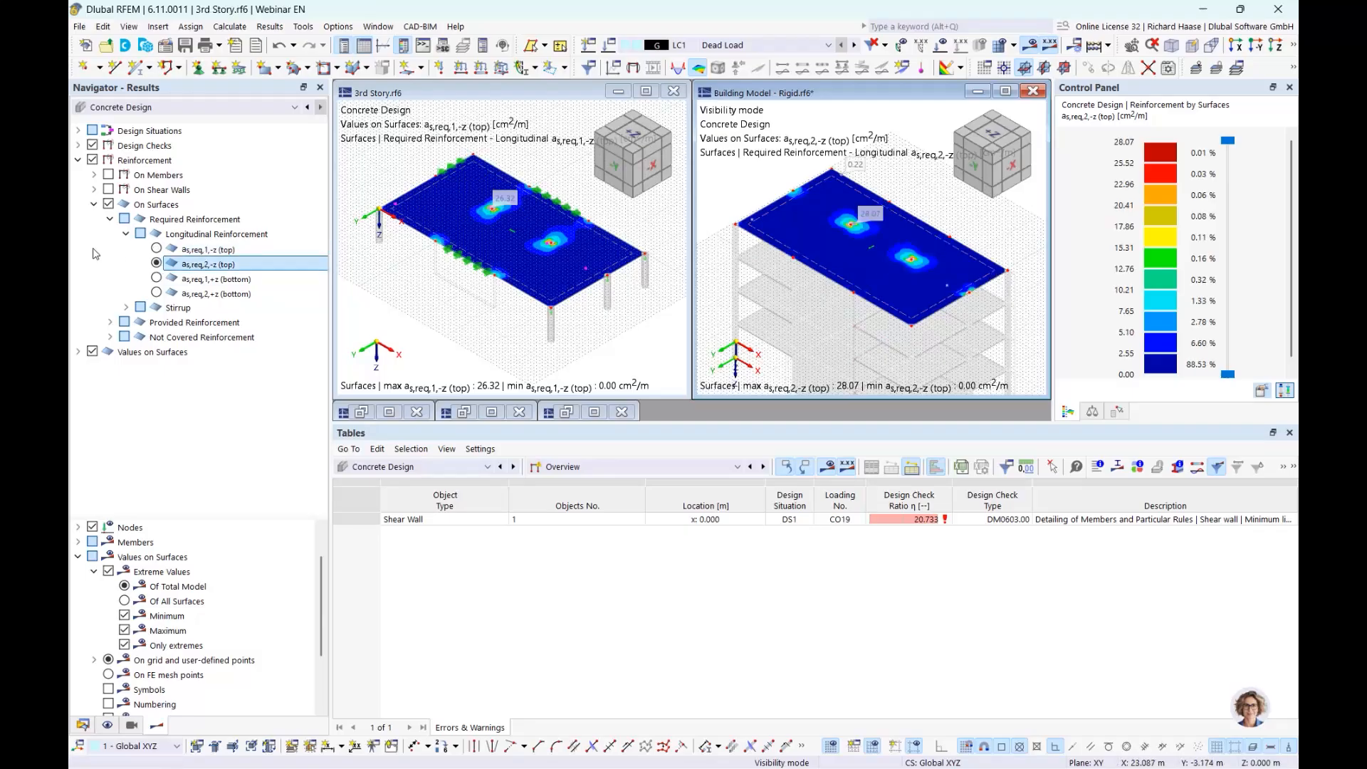
{"action": "left_click", "coordinate": [156, 264]}
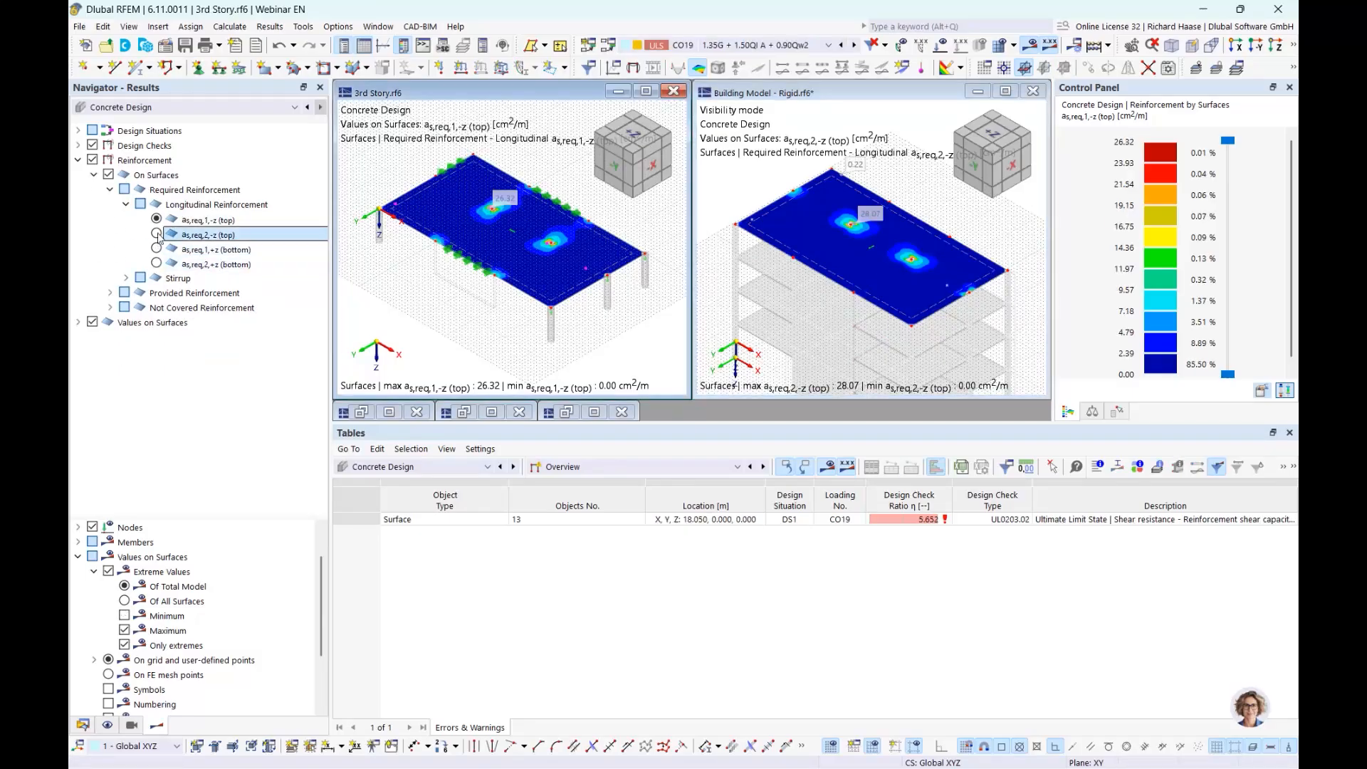
Compare the required bottom reinforcement as,req,1,+z and as,req,2,+z between the 3rd Story and Building Model - Rigid windows, ending on as,req,2,+z in both.
{"action": "left_click", "coordinate": [156, 249]}
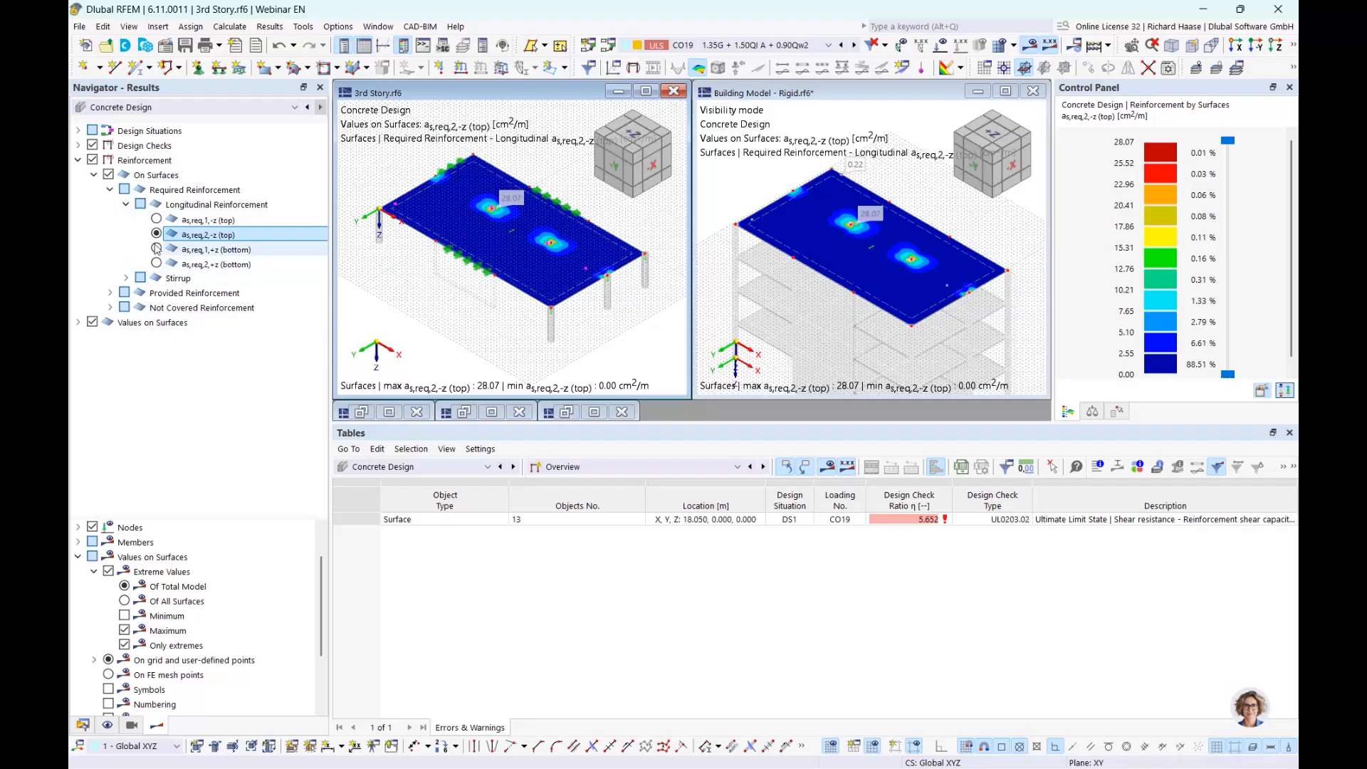
{"action": "left_click", "coordinate": [759, 335]}
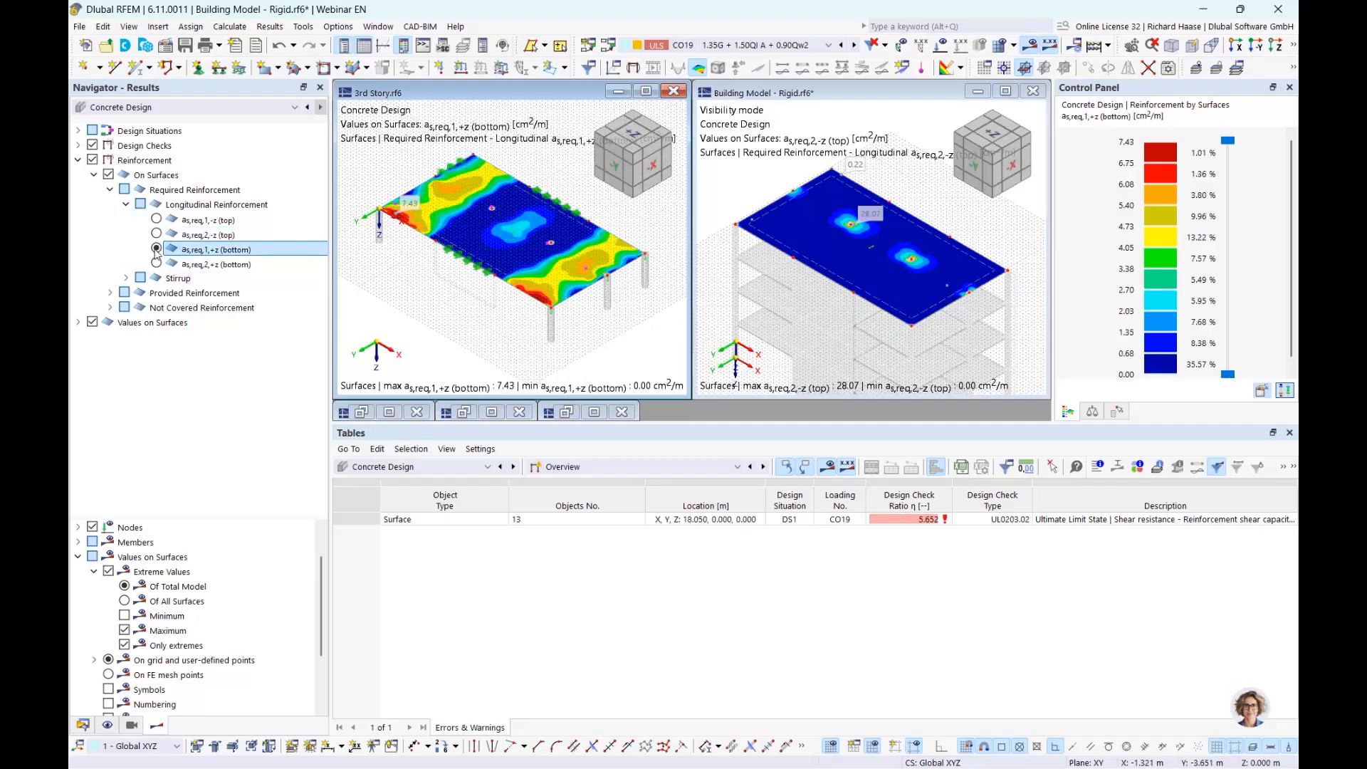
{"action": "left_click", "coordinate": [156, 278]}
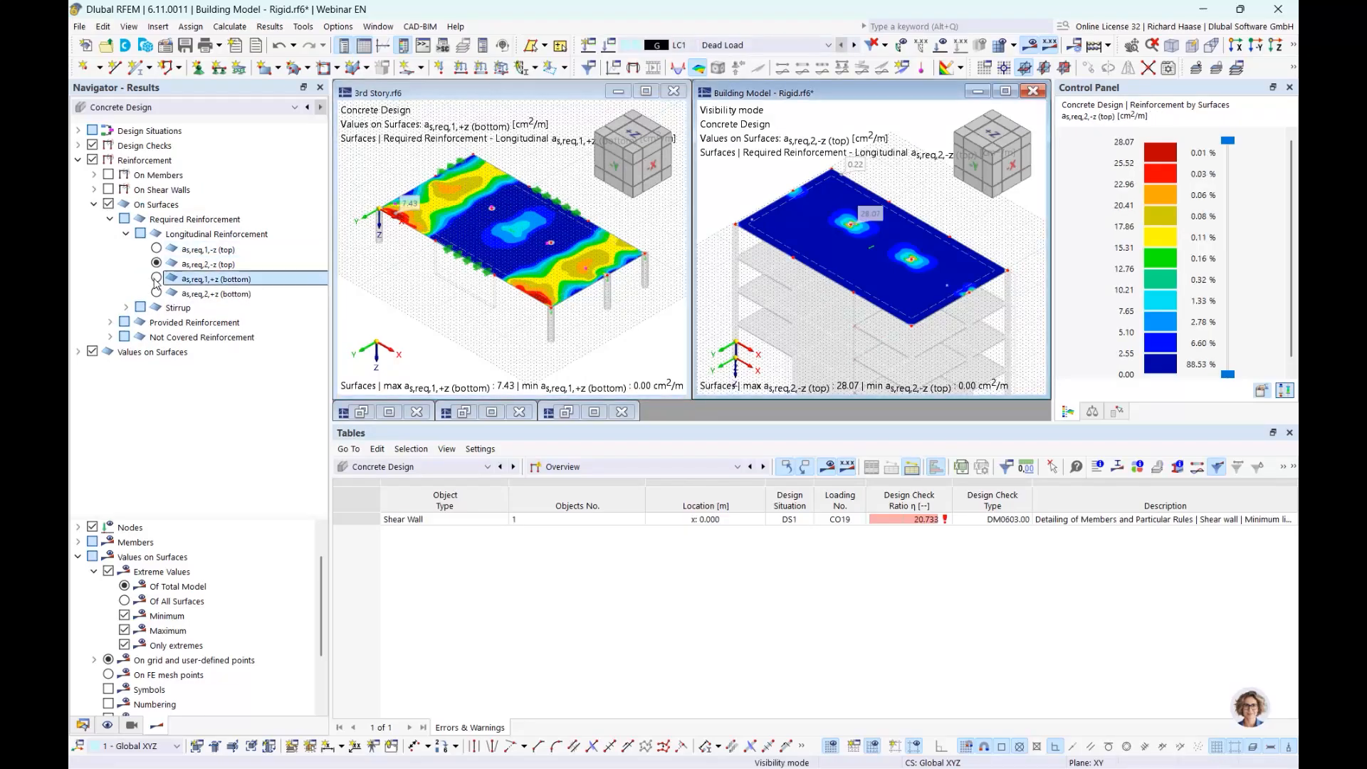
{"action": "left_click", "coordinate": [156, 292]}
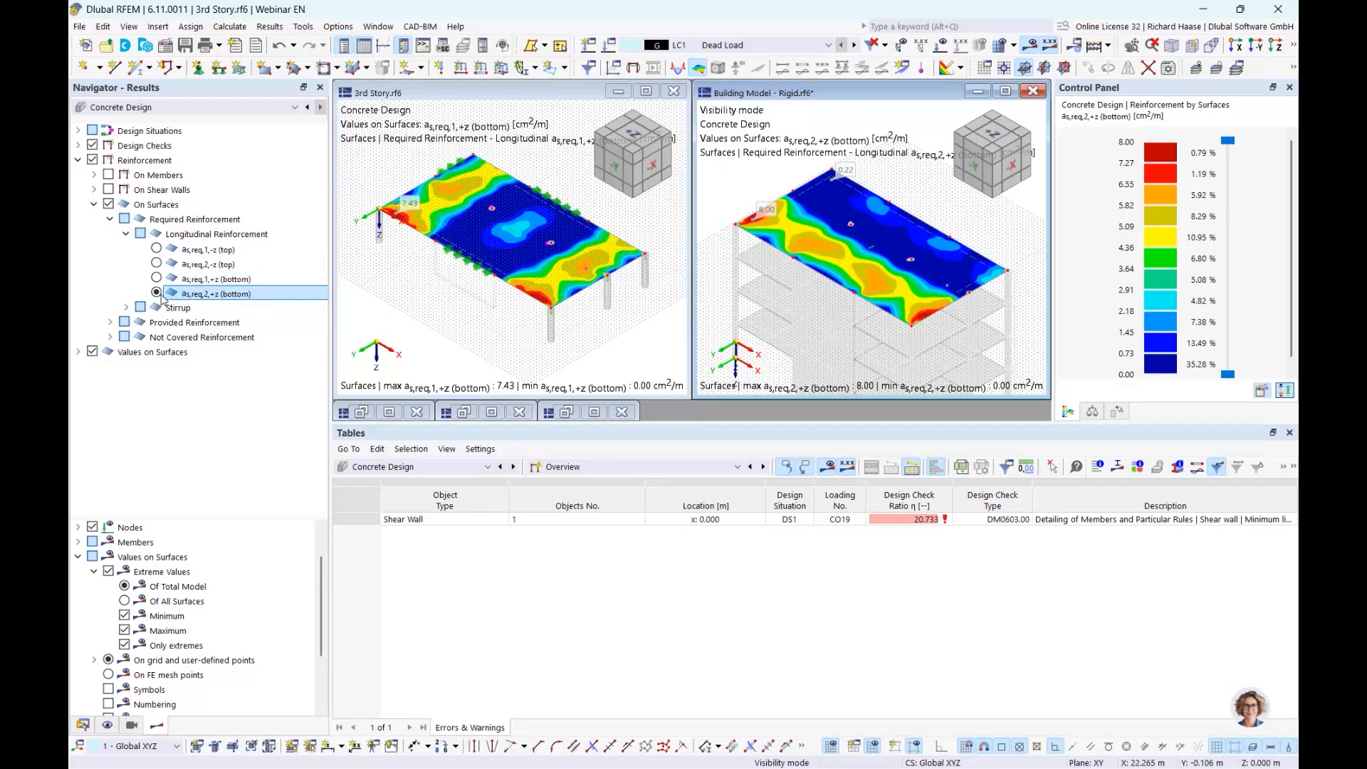
{"action": "left_click", "coordinate": [406, 306]}
{"action": "left_click", "coordinate": [156, 264]}
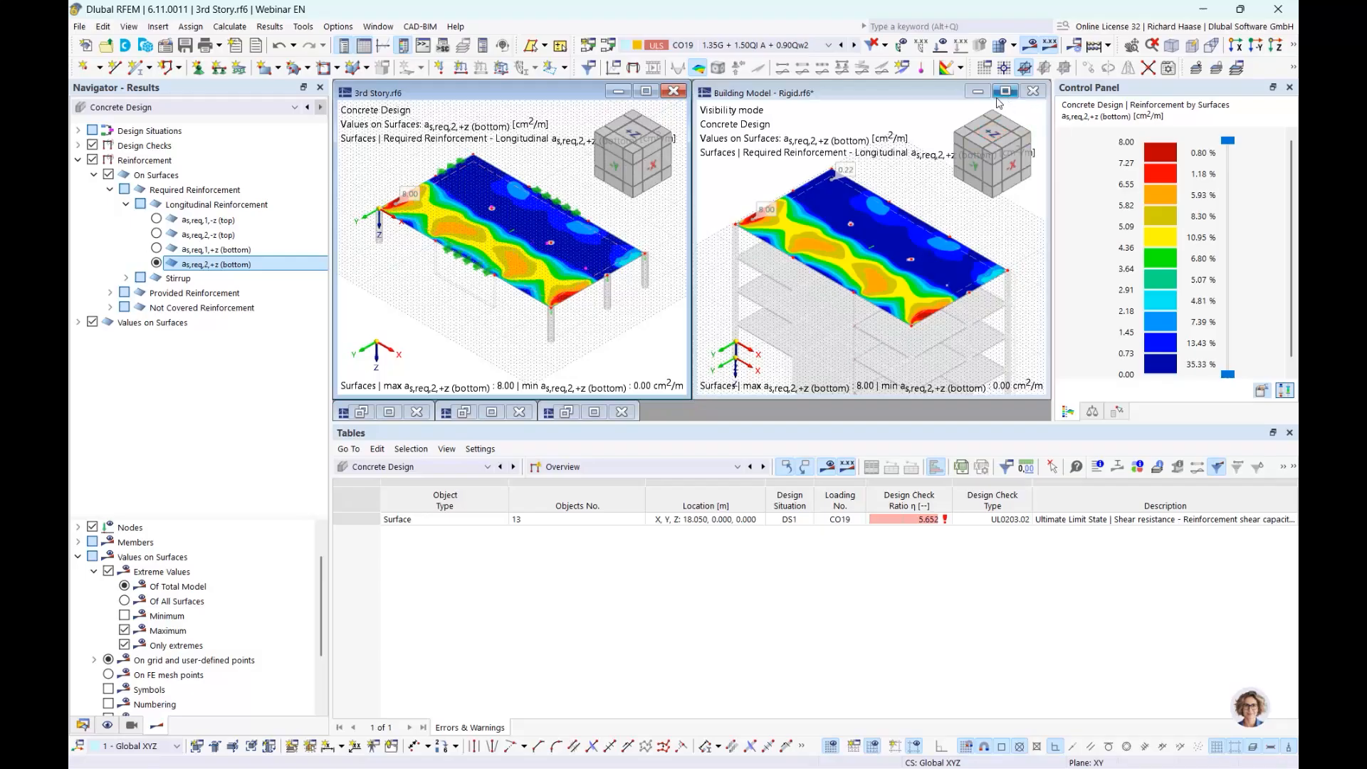
Restore and maximize the Groundfloor model window and show its Static Analysis overview table.
{"action": "left_click", "coordinate": [362, 413]}
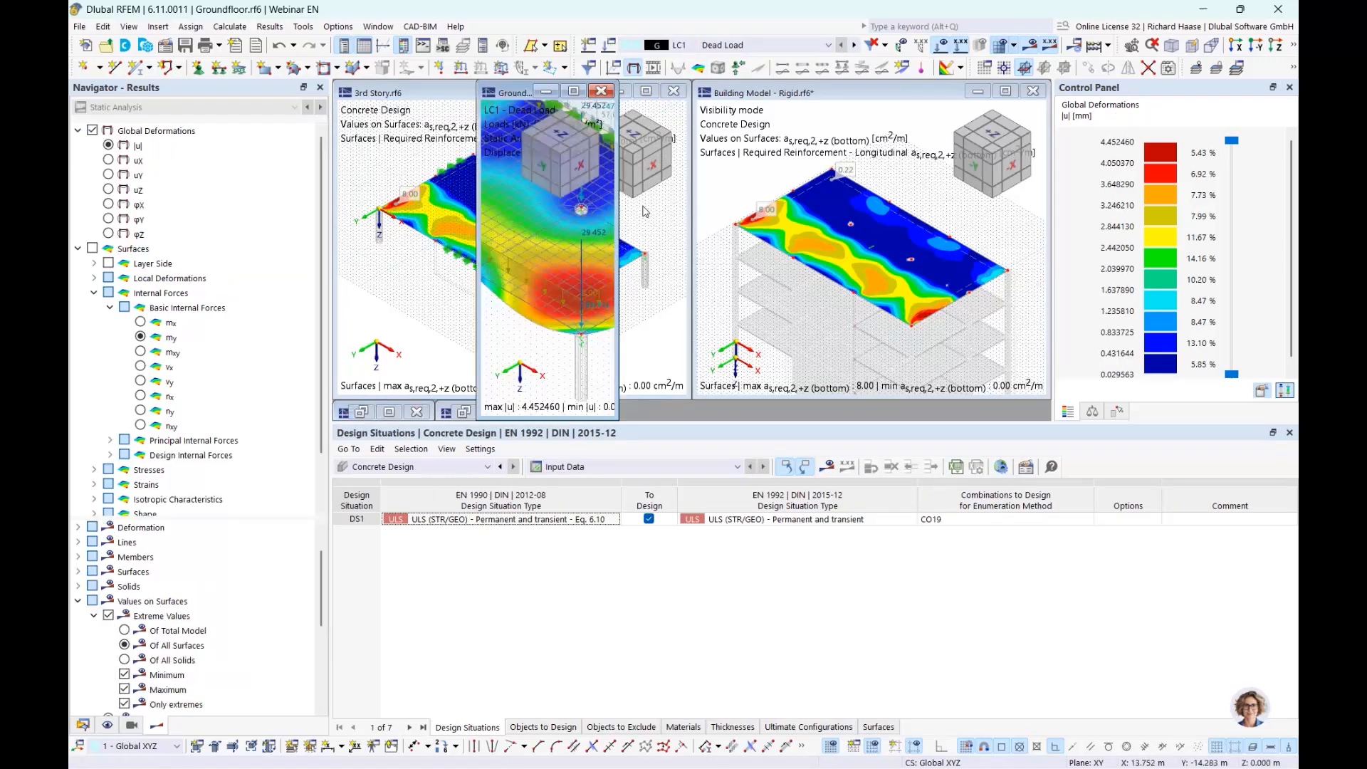
{"action": "left_click", "coordinate": [573, 92]}
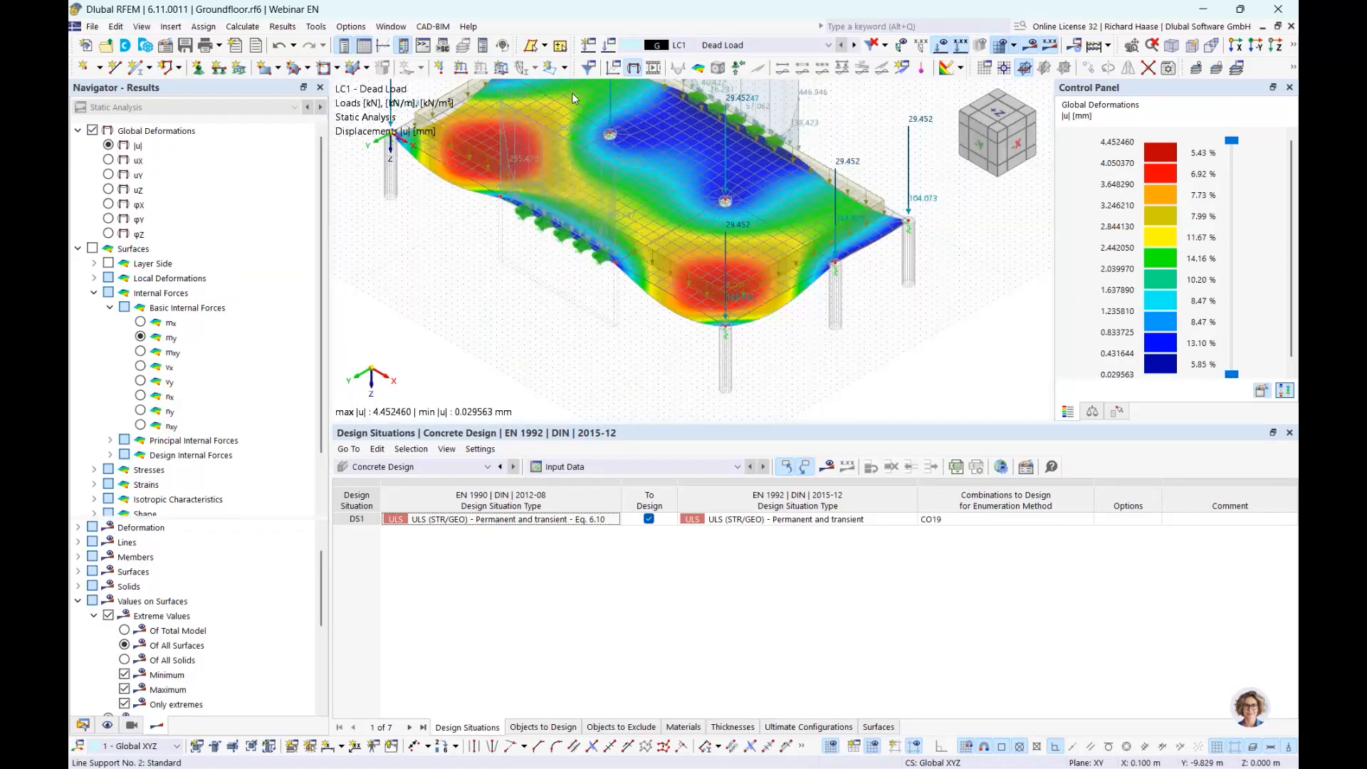
{"action": "scroll", "coordinate": [810, 242], "scroll_direction": "up", "scroll_amount": 3}
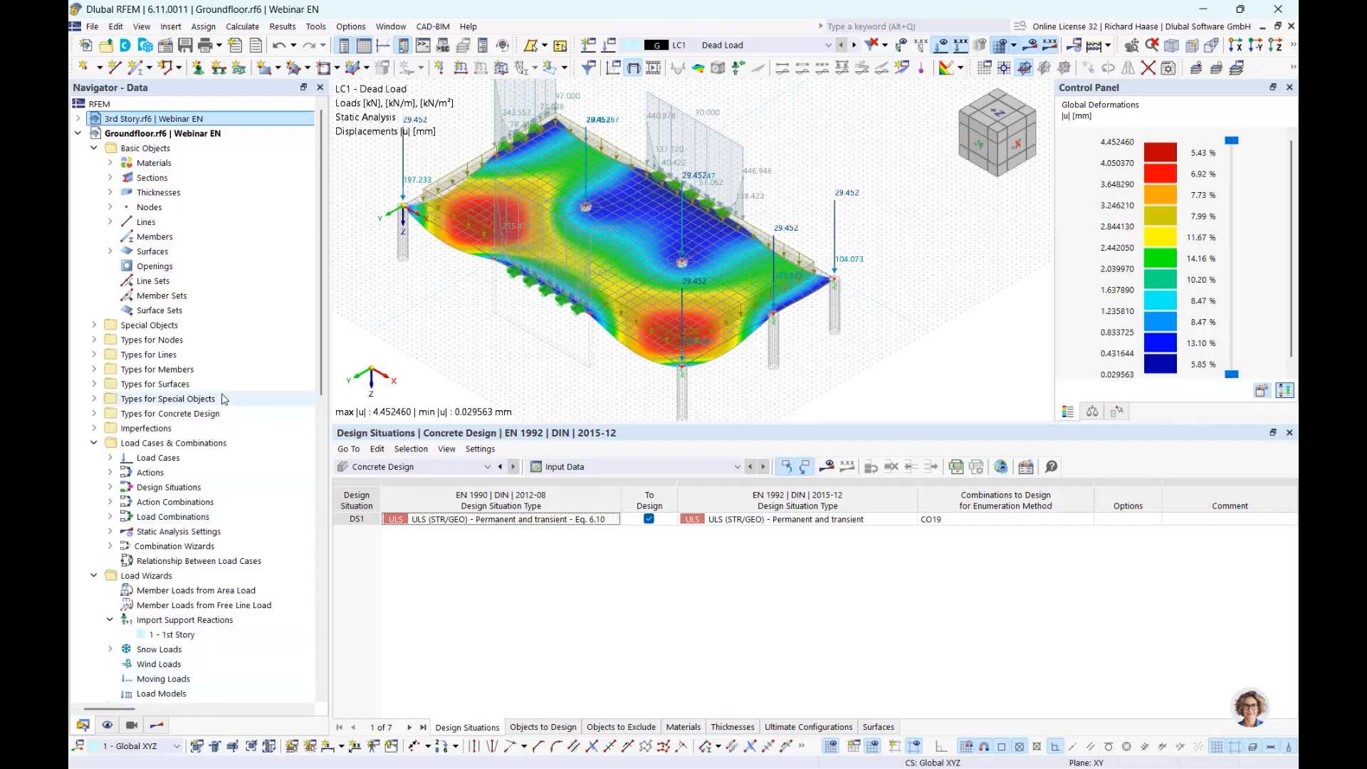
{"action": "scroll", "coordinate": [235, 399], "scroll_direction": "down", "scroll_amount": 2}
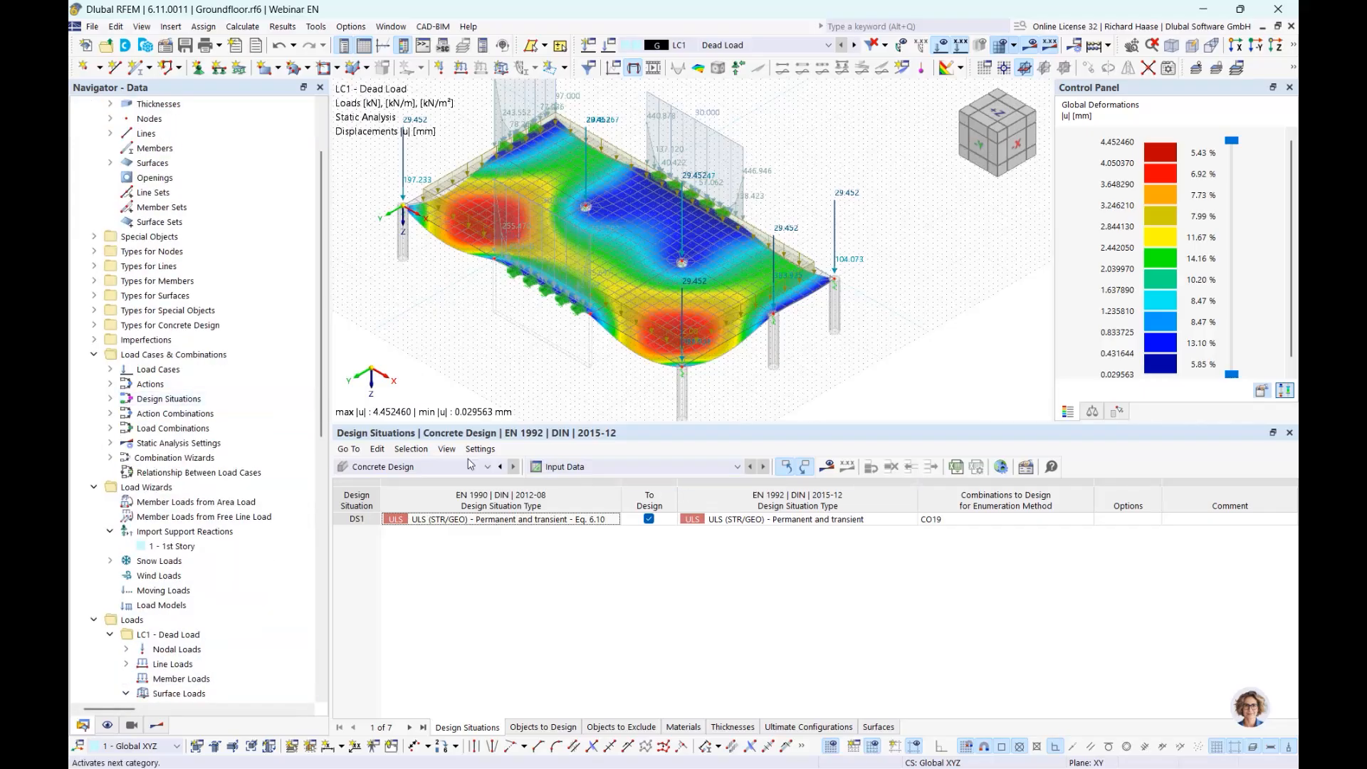
{"action": "left_click", "coordinate": [409, 466]}
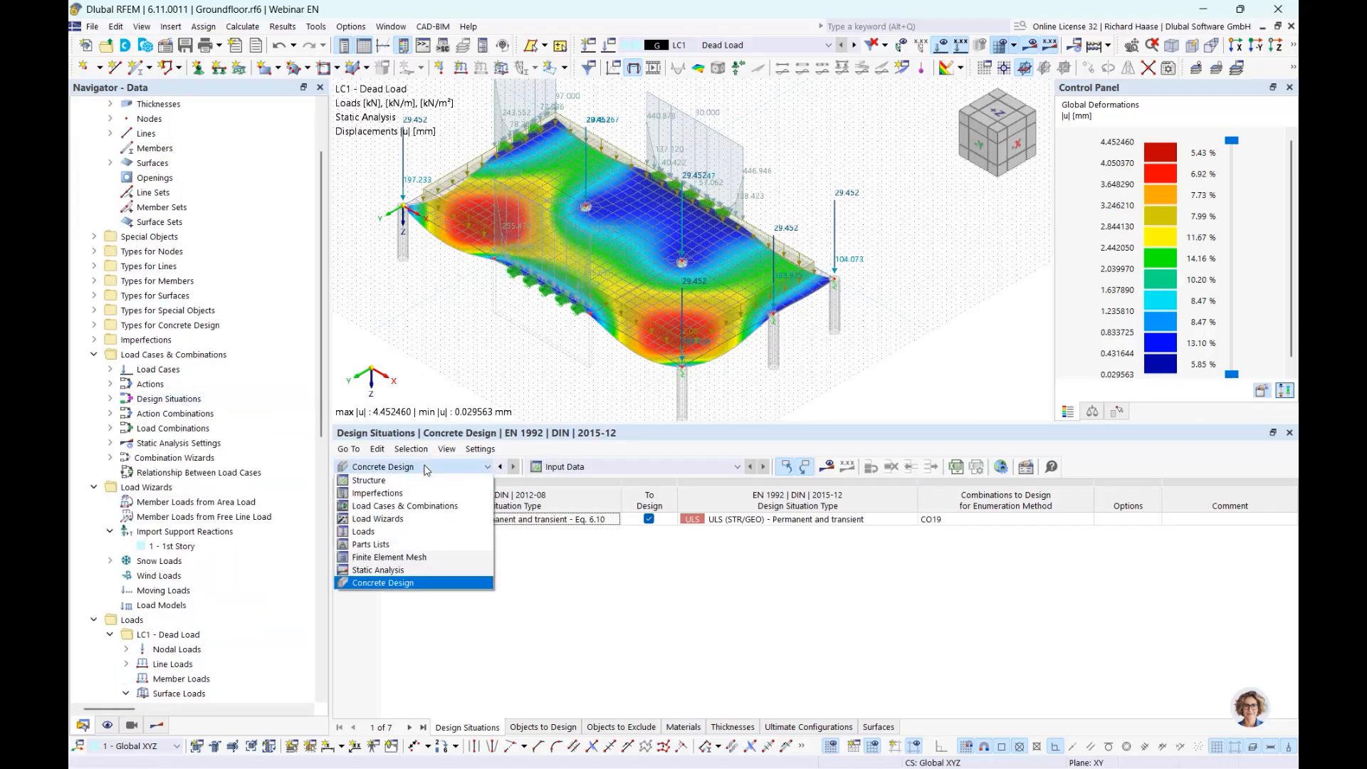
{"action": "left_click", "coordinate": [384, 571]}
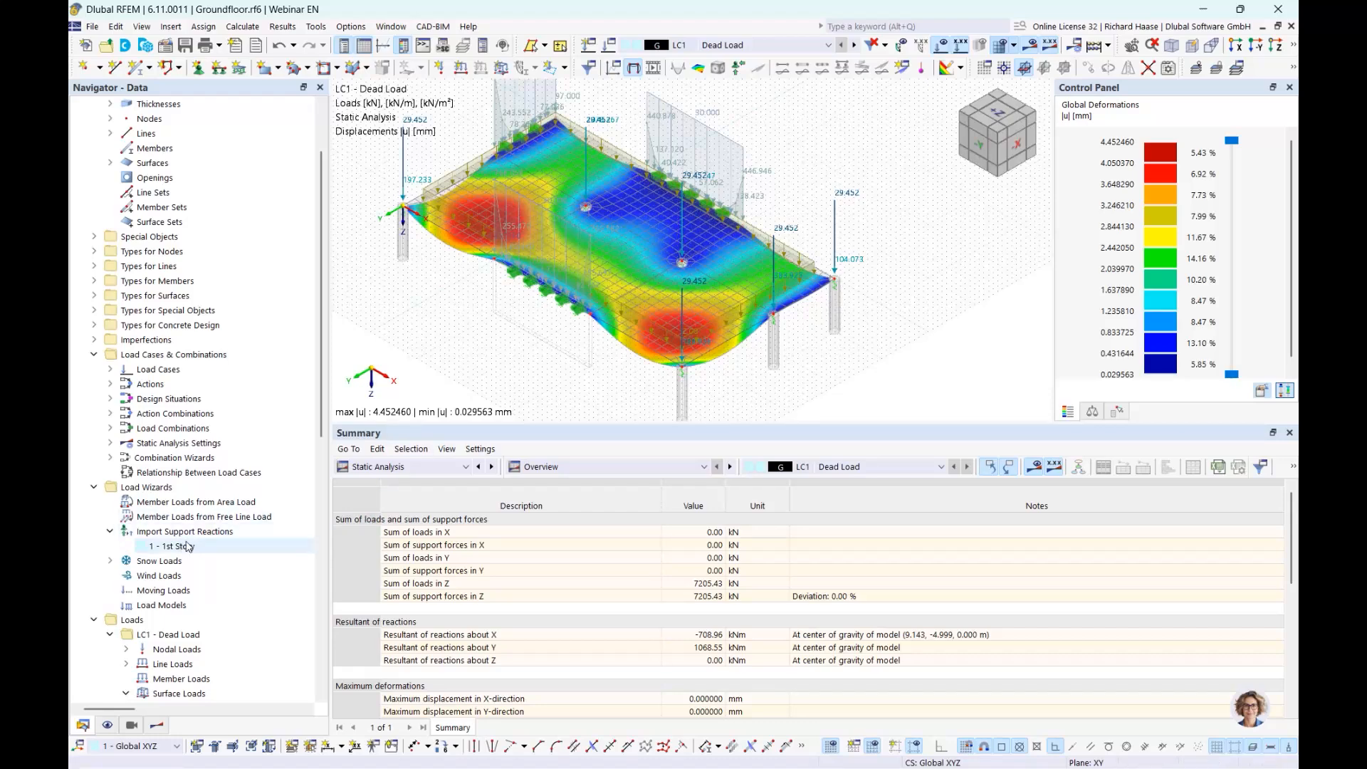
Open the 1st Story import support reactions load wizard for editing and examine which models can be chosen as the connected model.
{"action": "scroll", "coordinate": [228, 545], "scroll_direction": "up", "scroll_amount": 2}
{"action": "scroll", "coordinate": [265, 539], "scroll_direction": "down", "scroll_amount": 3}
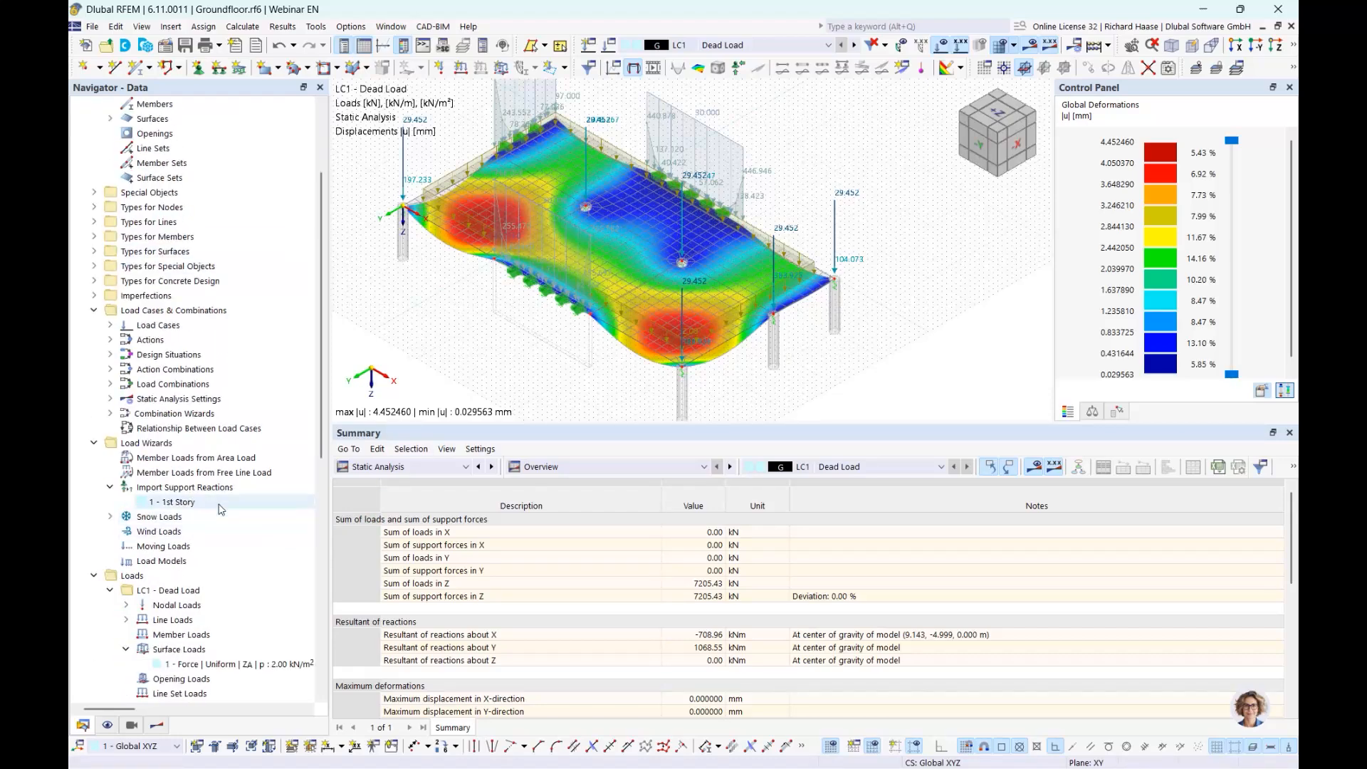
{"action": "left_click", "coordinate": [175, 502]}
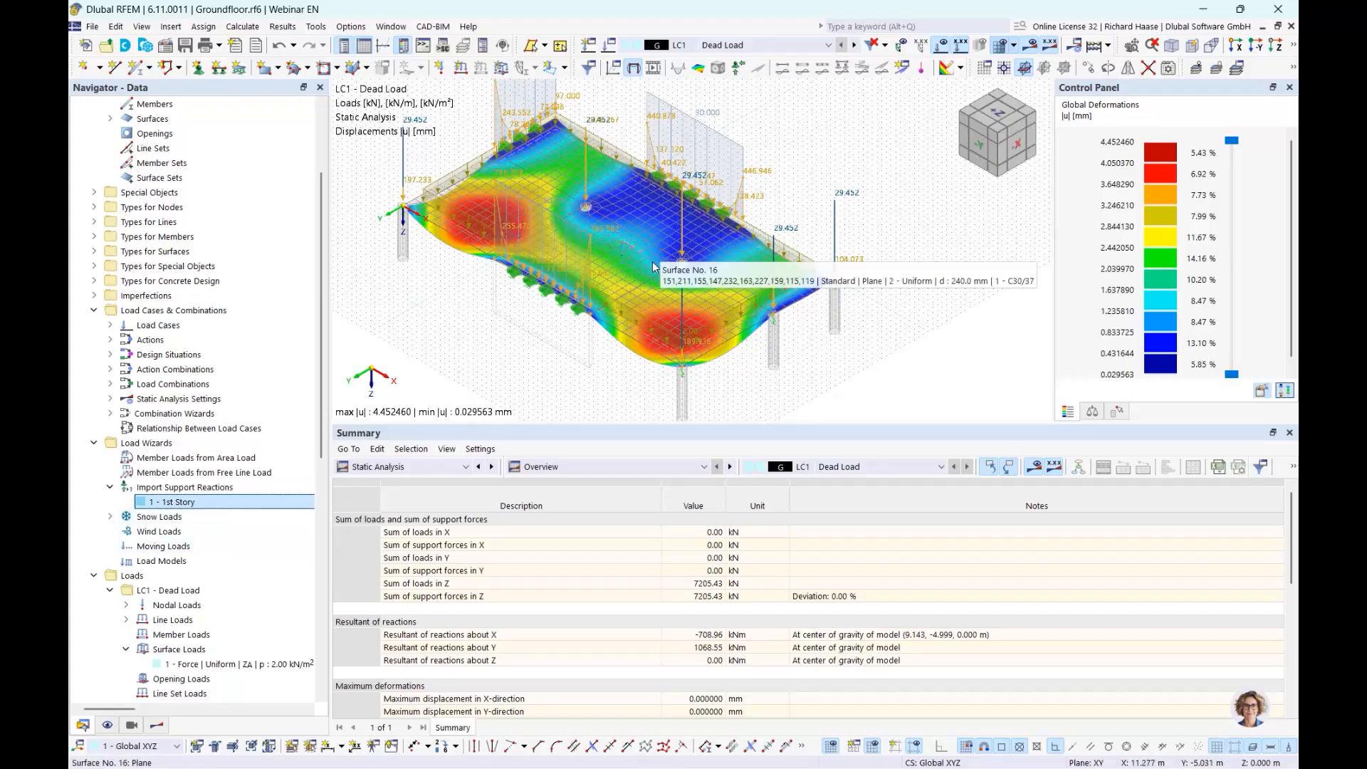
{"action": "double_click", "coordinate": [190, 503]}
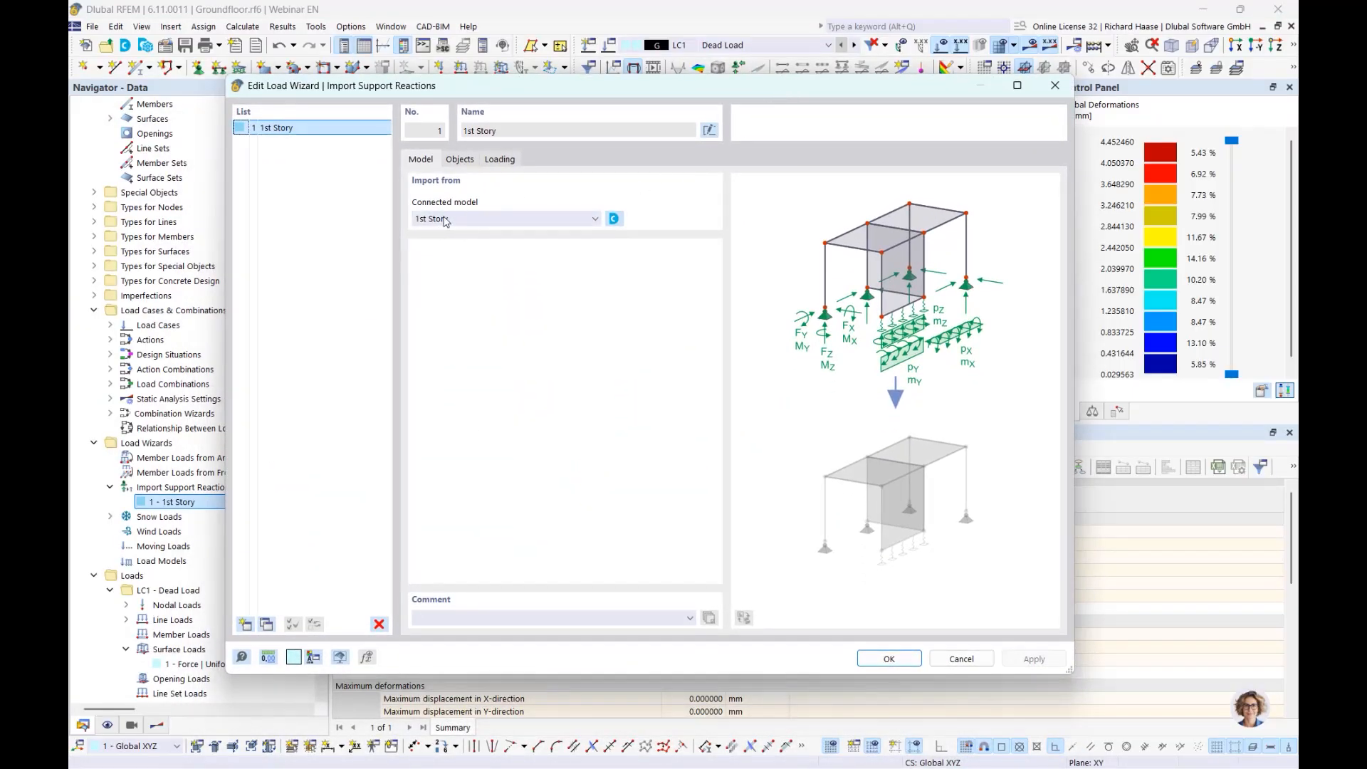
{"action": "left_click", "coordinate": [614, 219]}
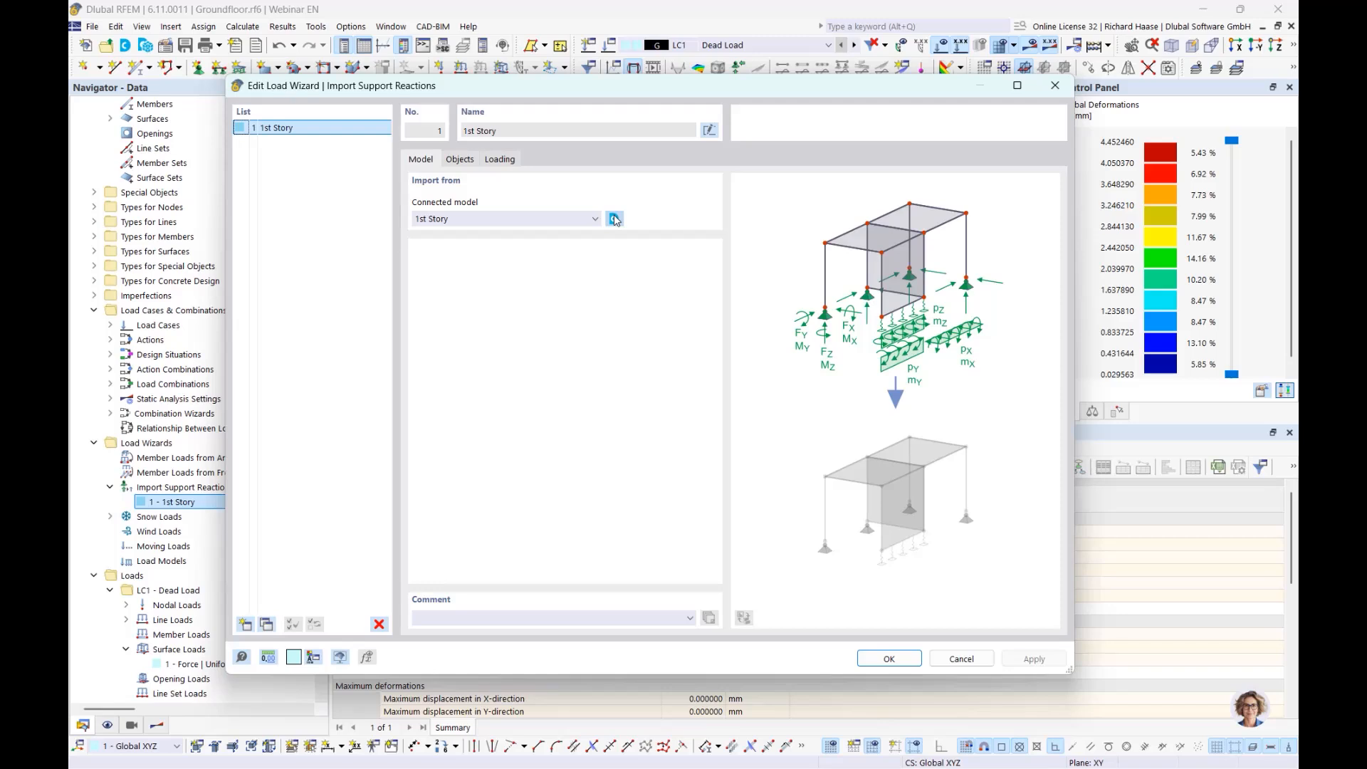
{"action": "left_click", "coordinate": [548, 219]}
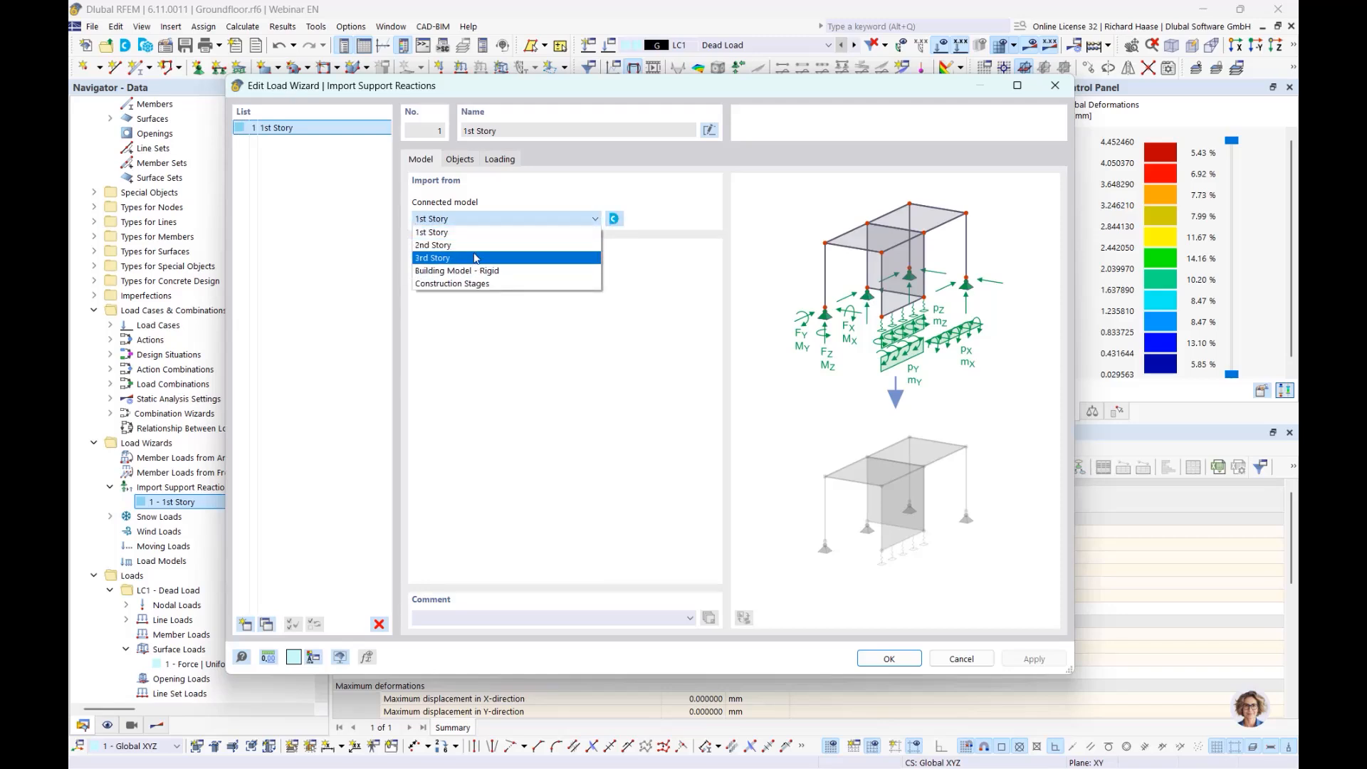
{"action": "left_click", "coordinate": [549, 200]}
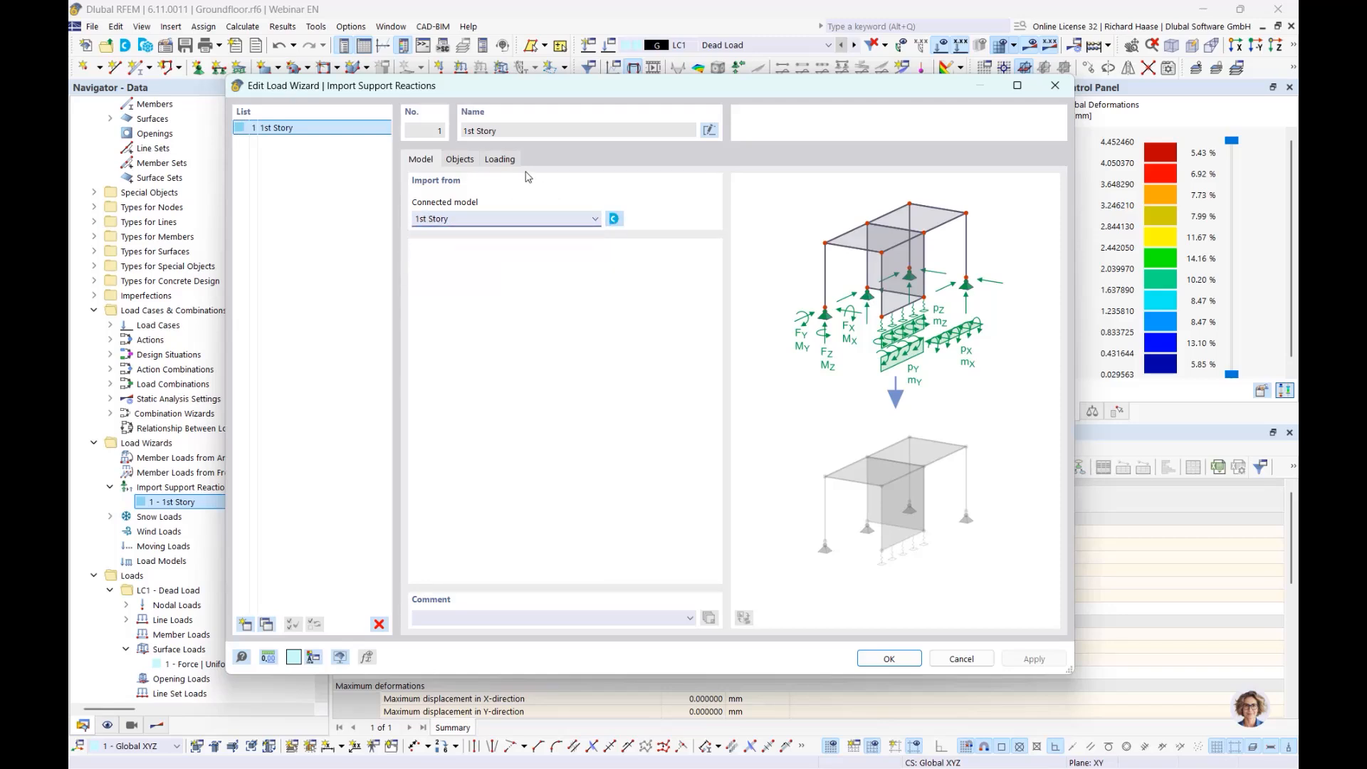
Examine the wizard's object settings with the connection type switched to Manually, and set it back to Free loads.
{"action": "left_click", "coordinate": [460, 160]}
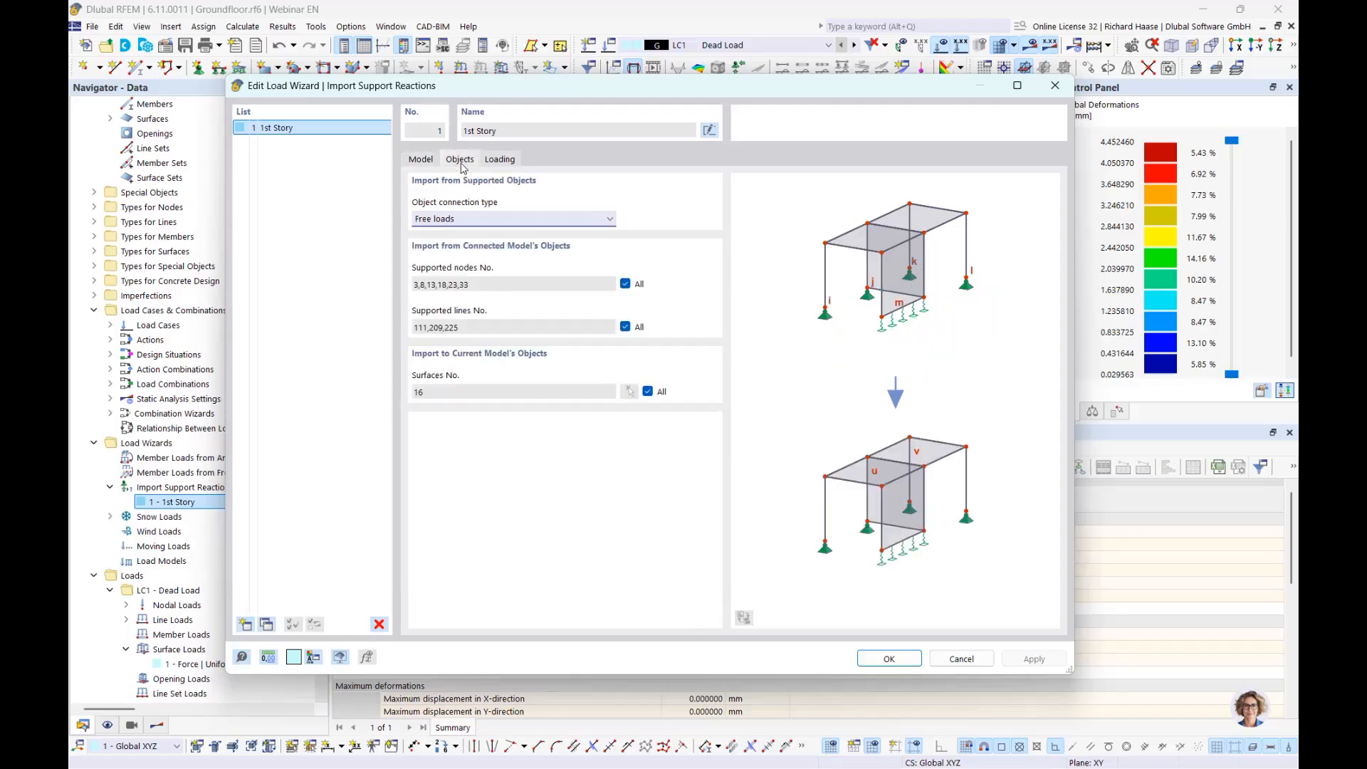
{"action": "left_click", "coordinate": [502, 221]}
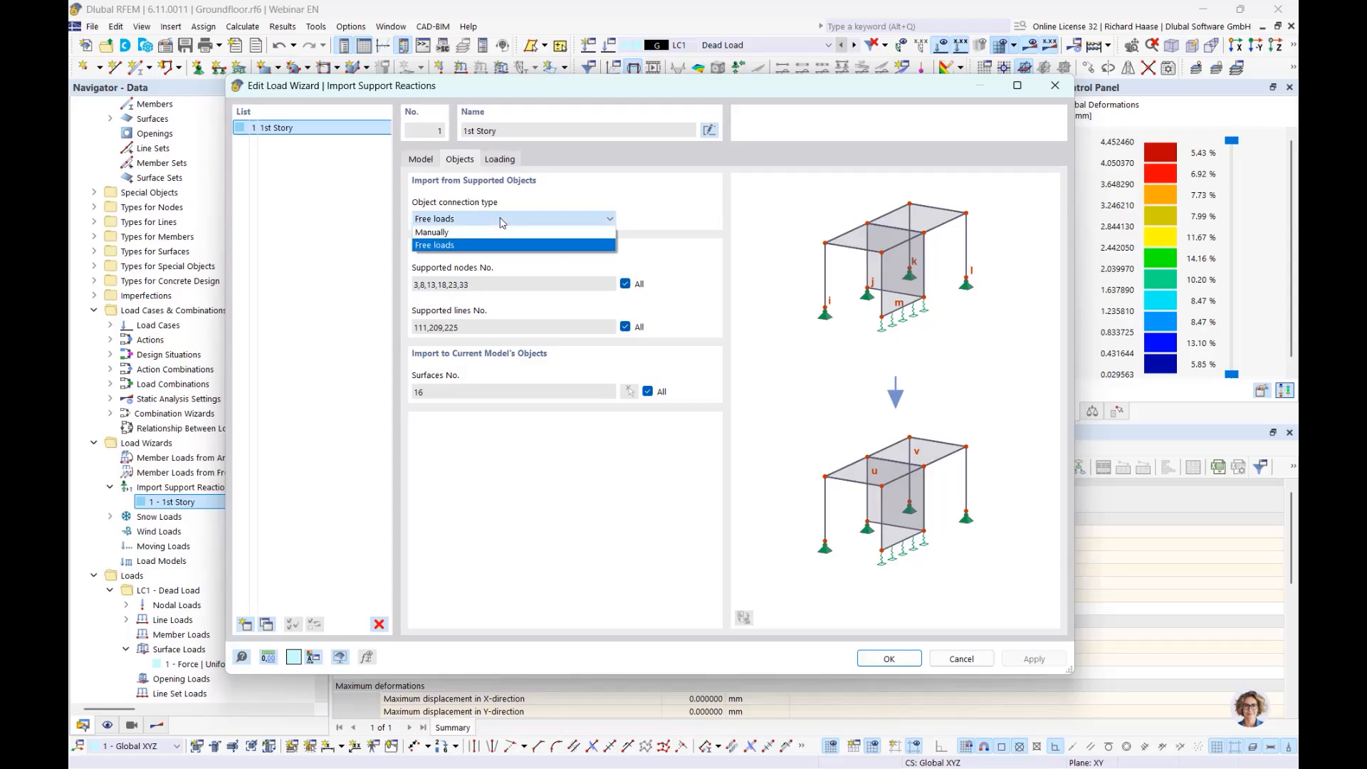
{"action": "left_click", "coordinate": [452, 235]}
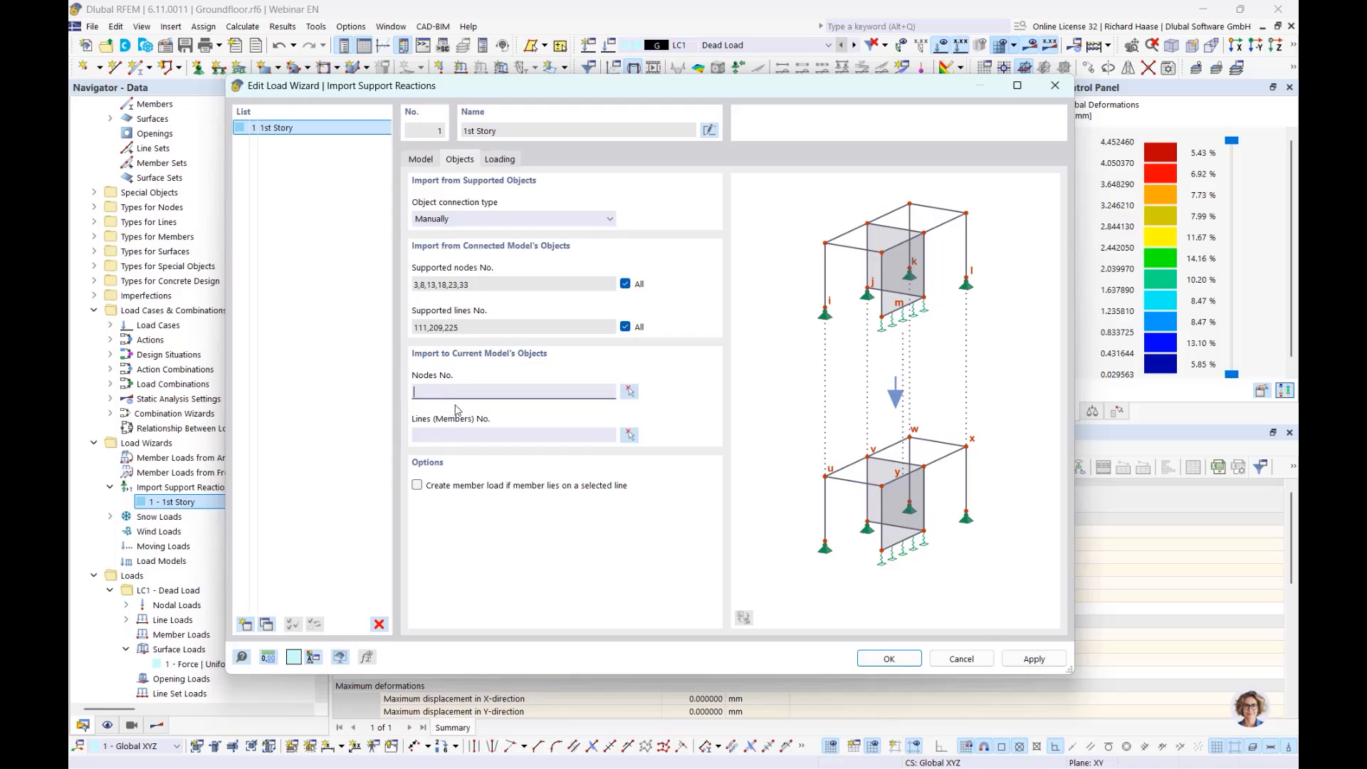
{"action": "left_click", "coordinate": [476, 390]}
{"action": "left_click", "coordinate": [599, 223]}
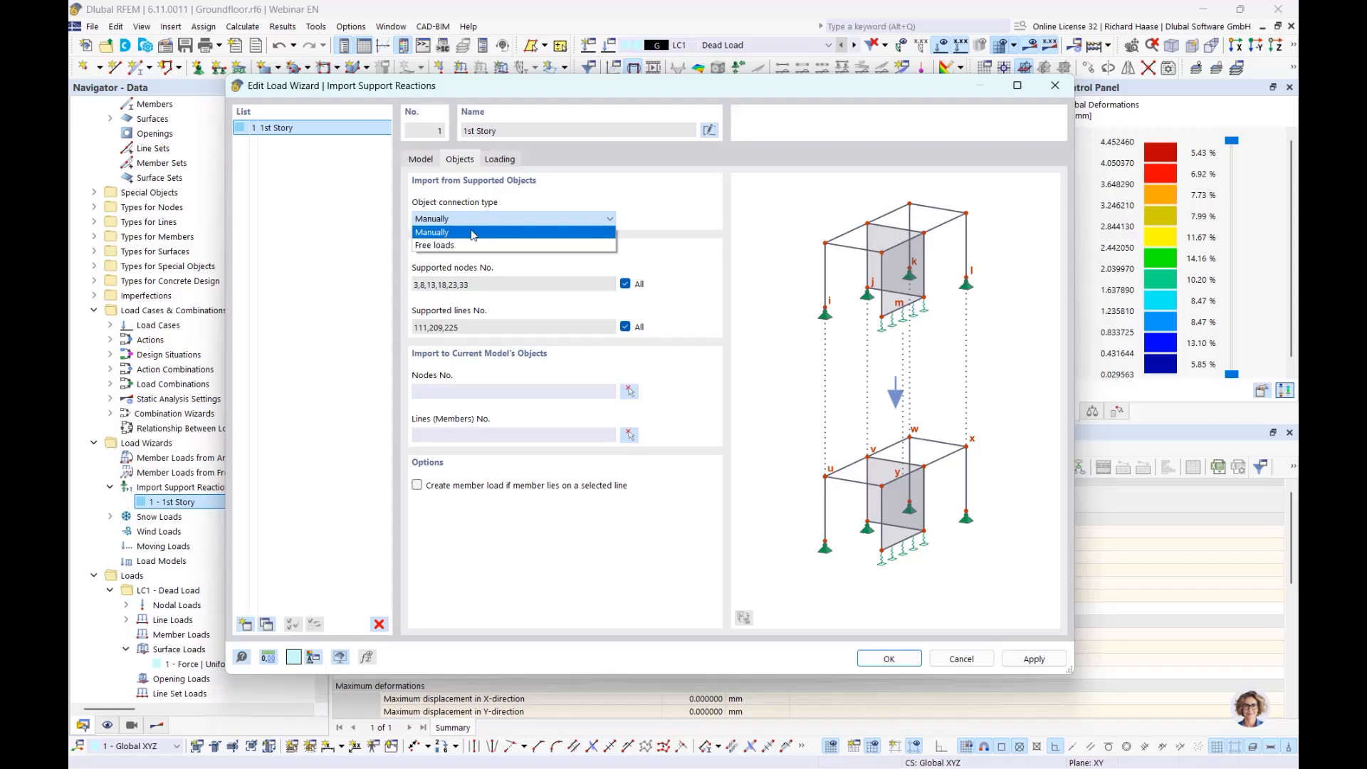
{"action": "left_click", "coordinate": [437, 247]}
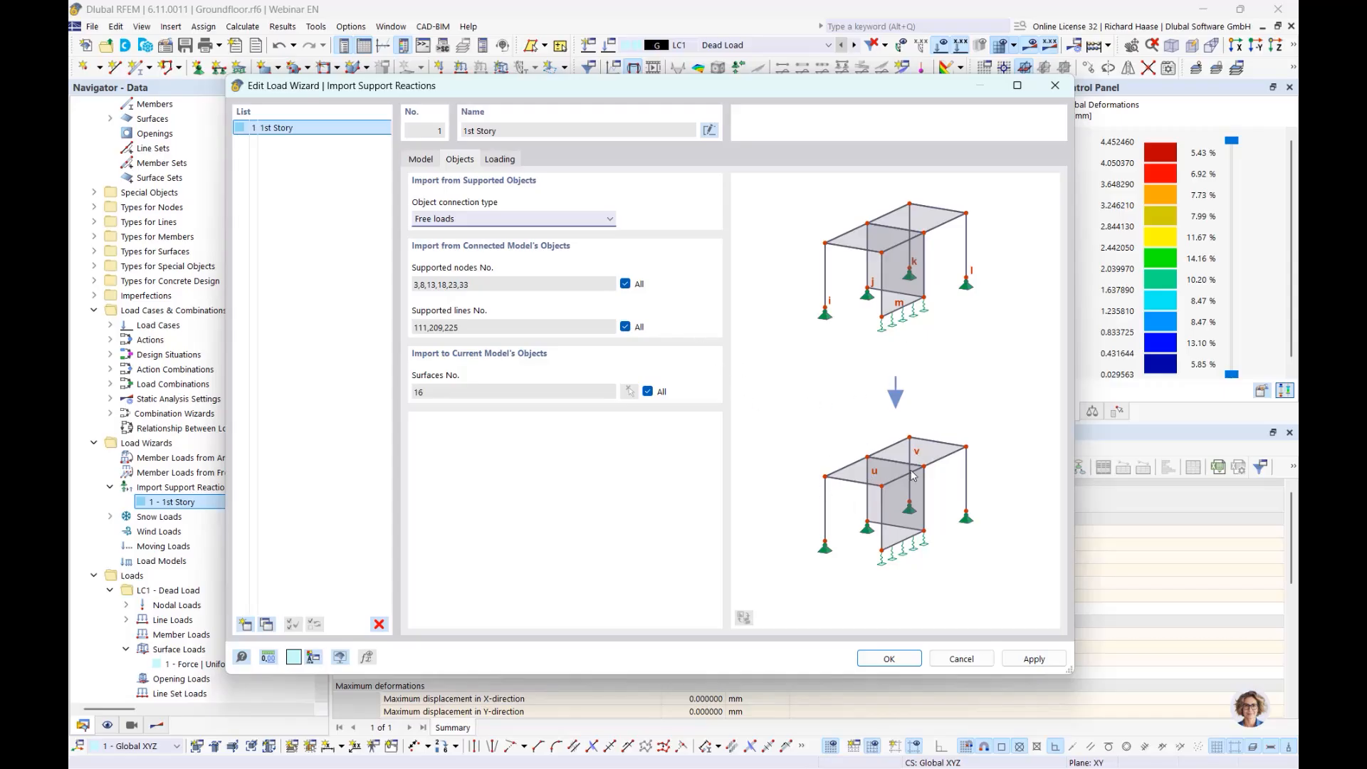
Switch the wizard's loading connection type to Manually and examine the source loadings available for the first connected loading row.
{"action": "left_click", "coordinate": [511, 160]}
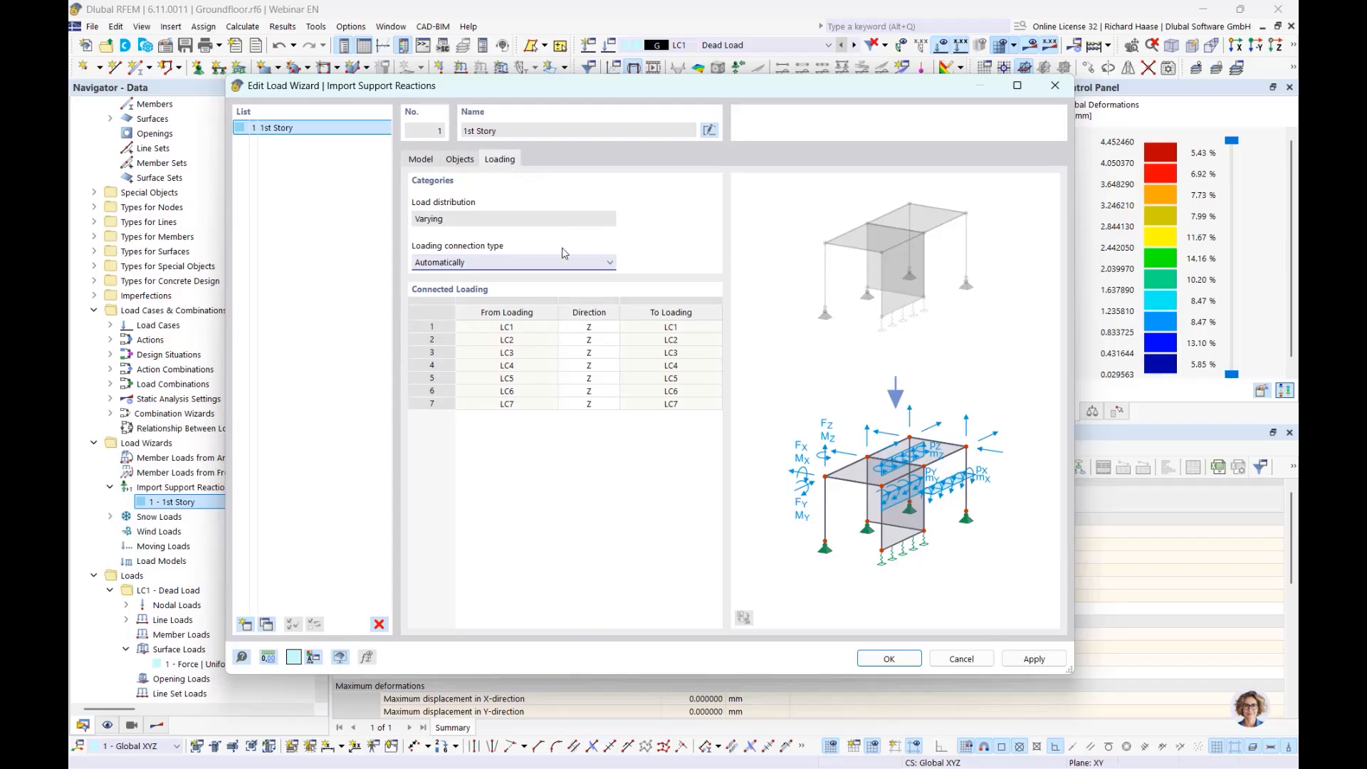
{"action": "left_click", "coordinate": [501, 265]}
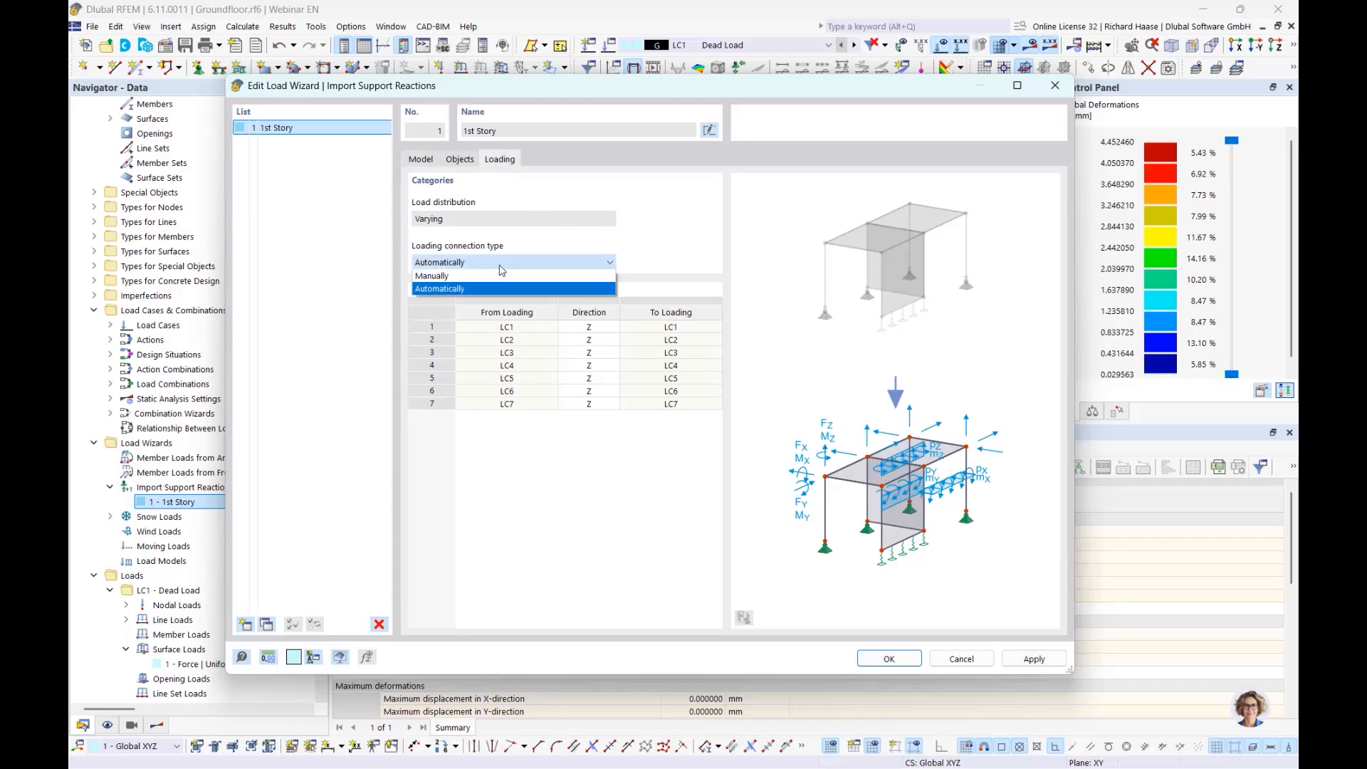
{"action": "left_click", "coordinate": [456, 277]}
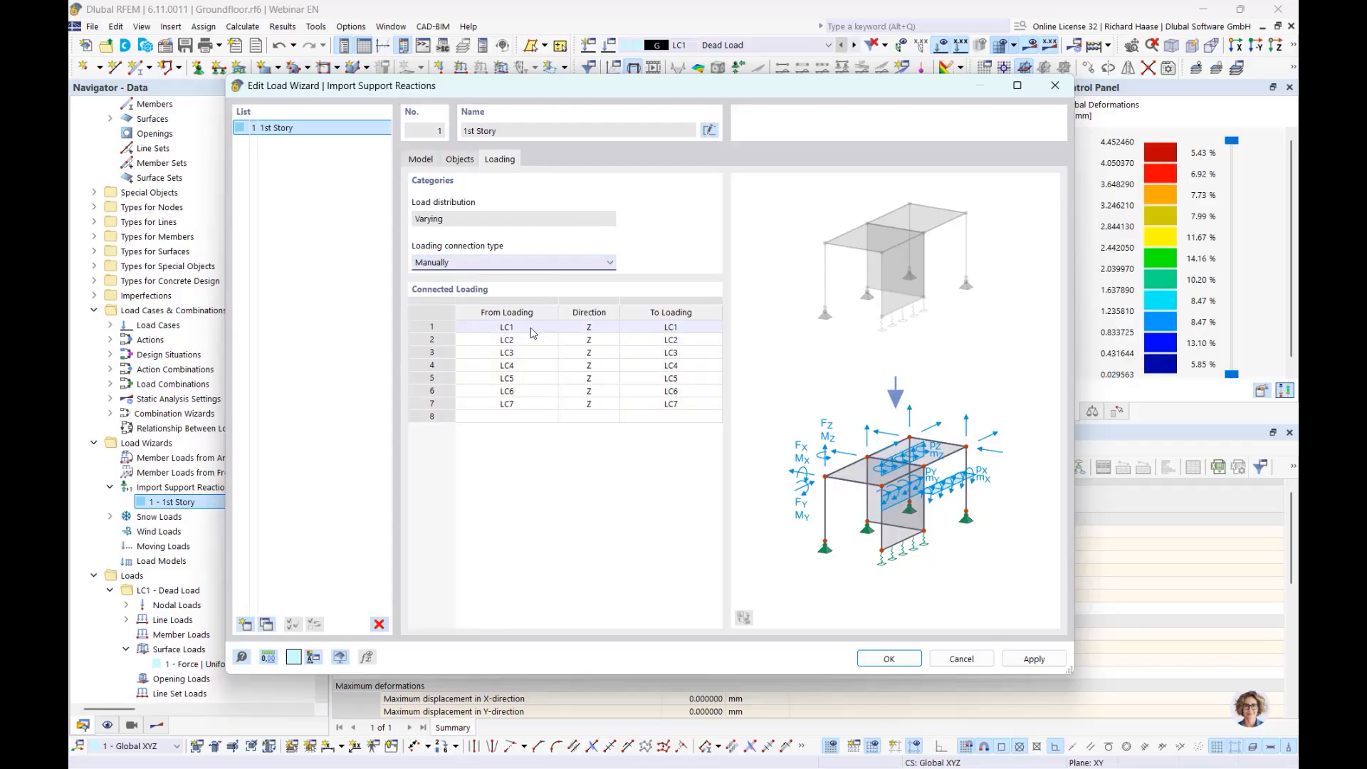
{"action": "left_click", "coordinate": [533, 327]}
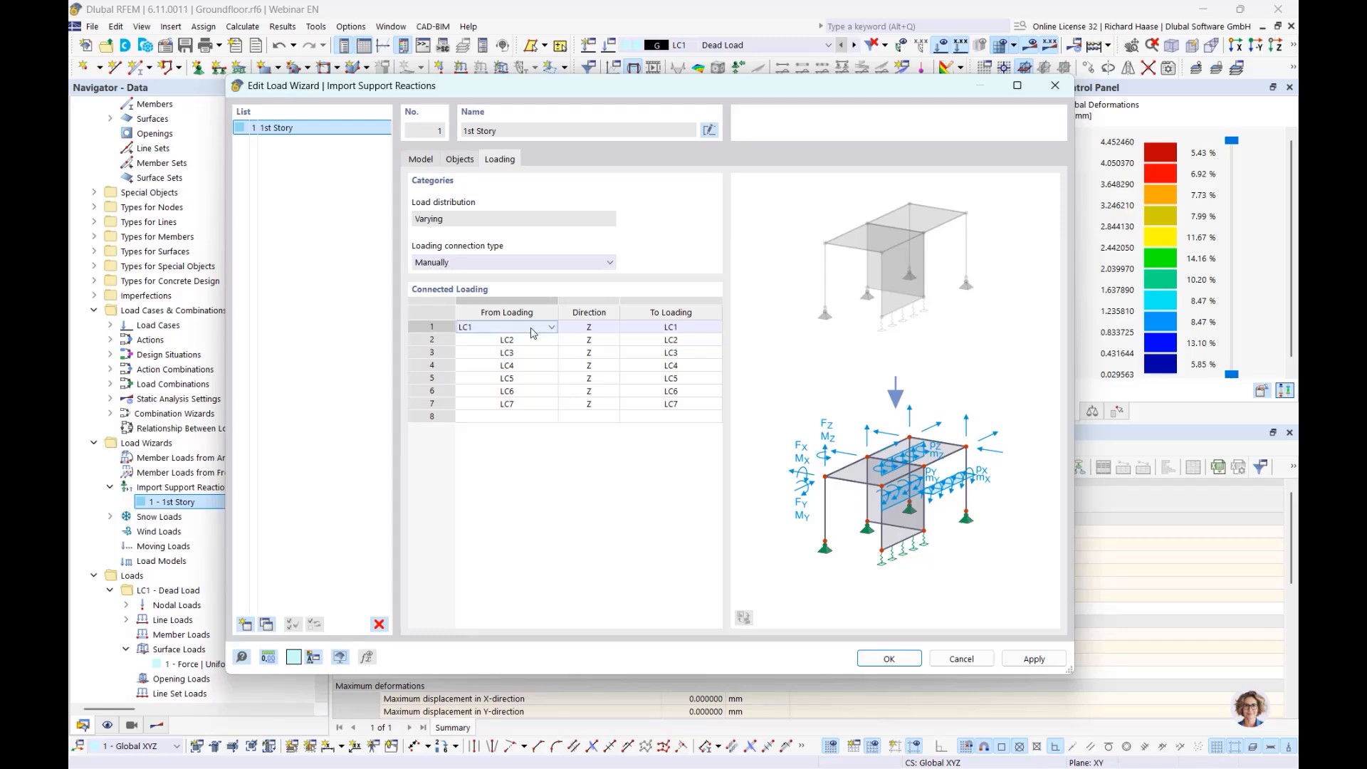
{"action": "left_click", "coordinate": [533, 327]}
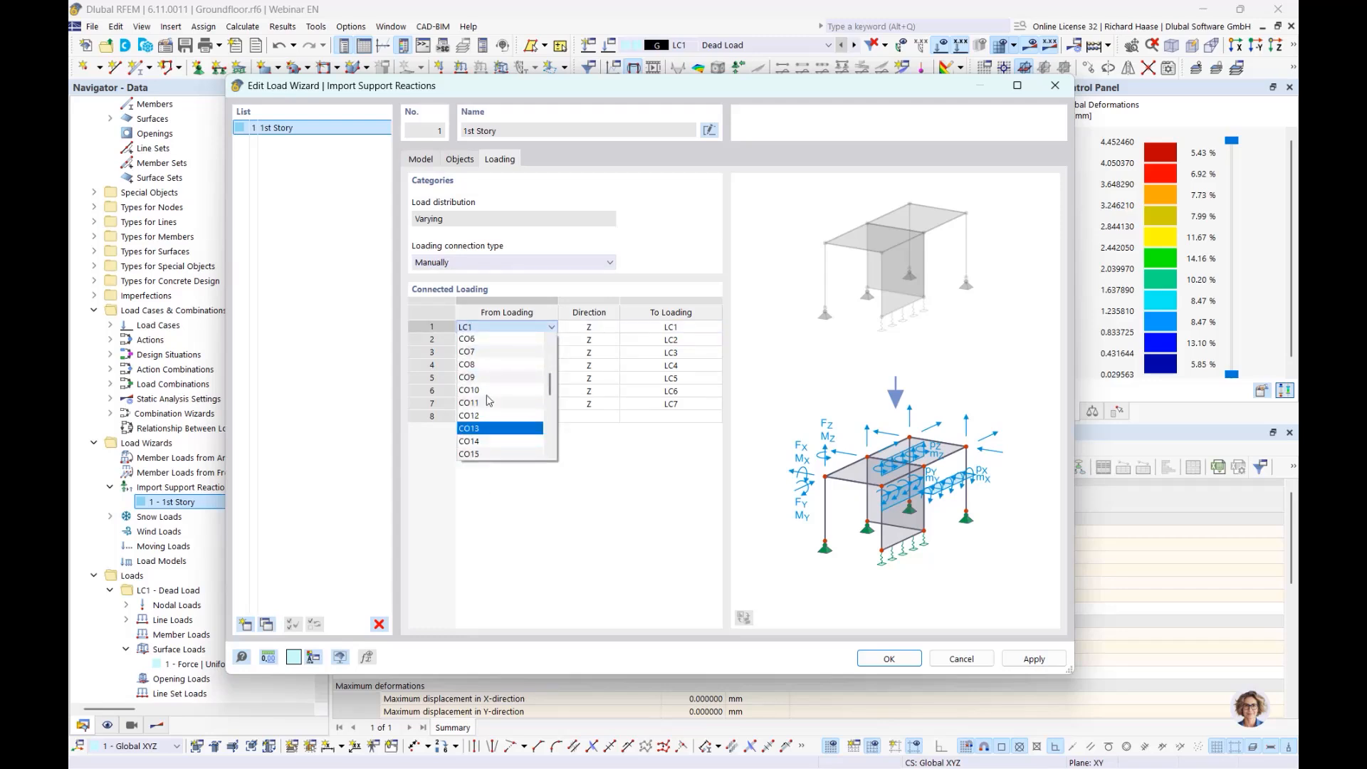
{"action": "scroll", "coordinate": [491, 435], "scroll_direction": "down", "scroll_amount": 3}
{"action": "scroll", "coordinate": [495, 435], "scroll_direction": "up", "scroll_amount": 8}
{"action": "left_click", "coordinate": [627, 489]}
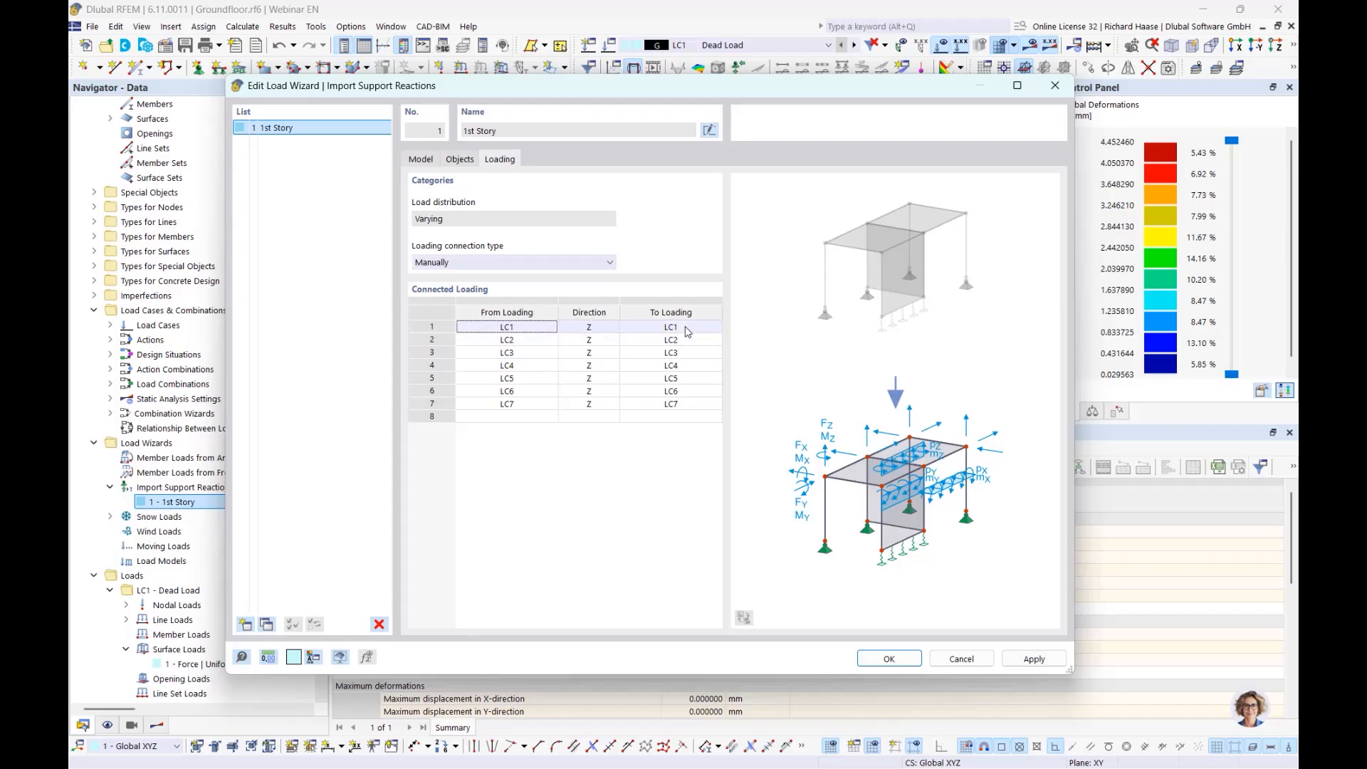
Examine the direction options for the first connected loading row, and close the load wizard without saving changes.
{"action": "left_click", "coordinate": [612, 328]}
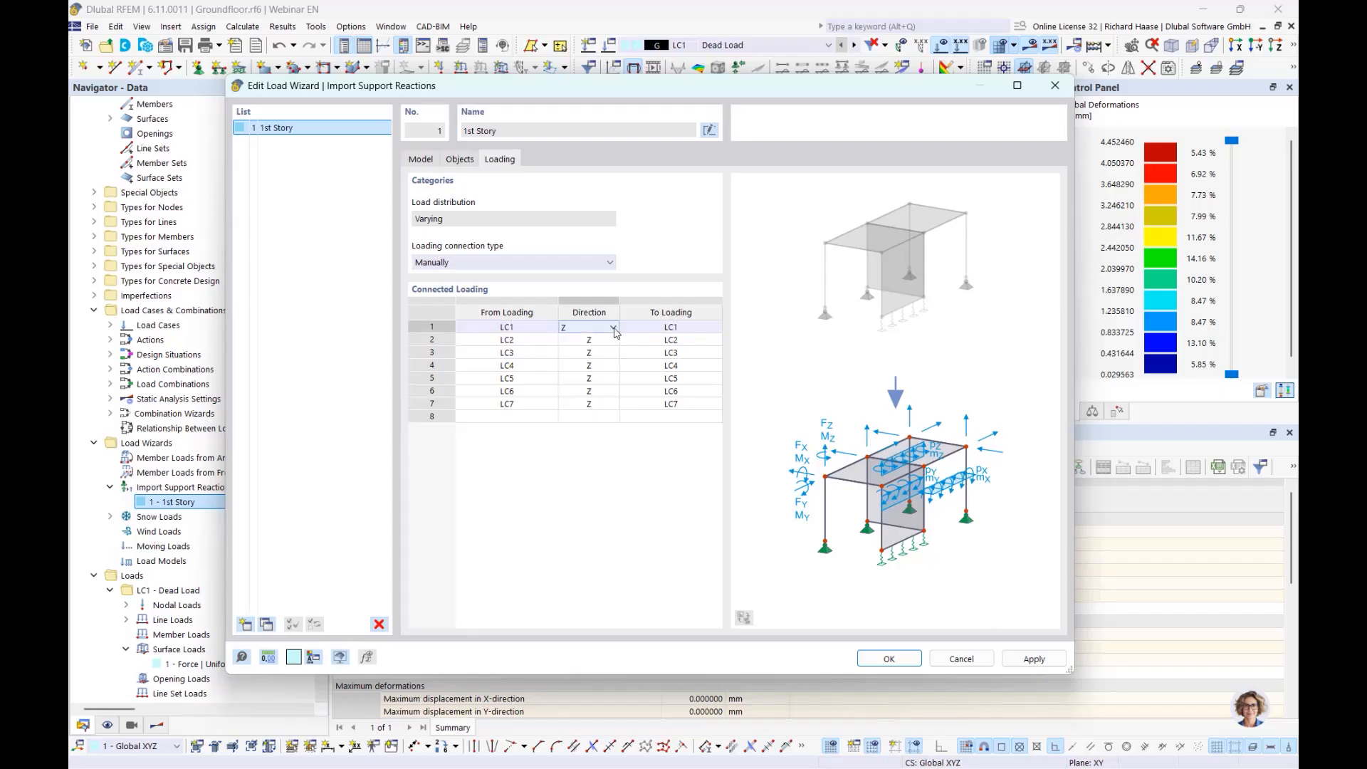
{"action": "left_click", "coordinate": [614, 328]}
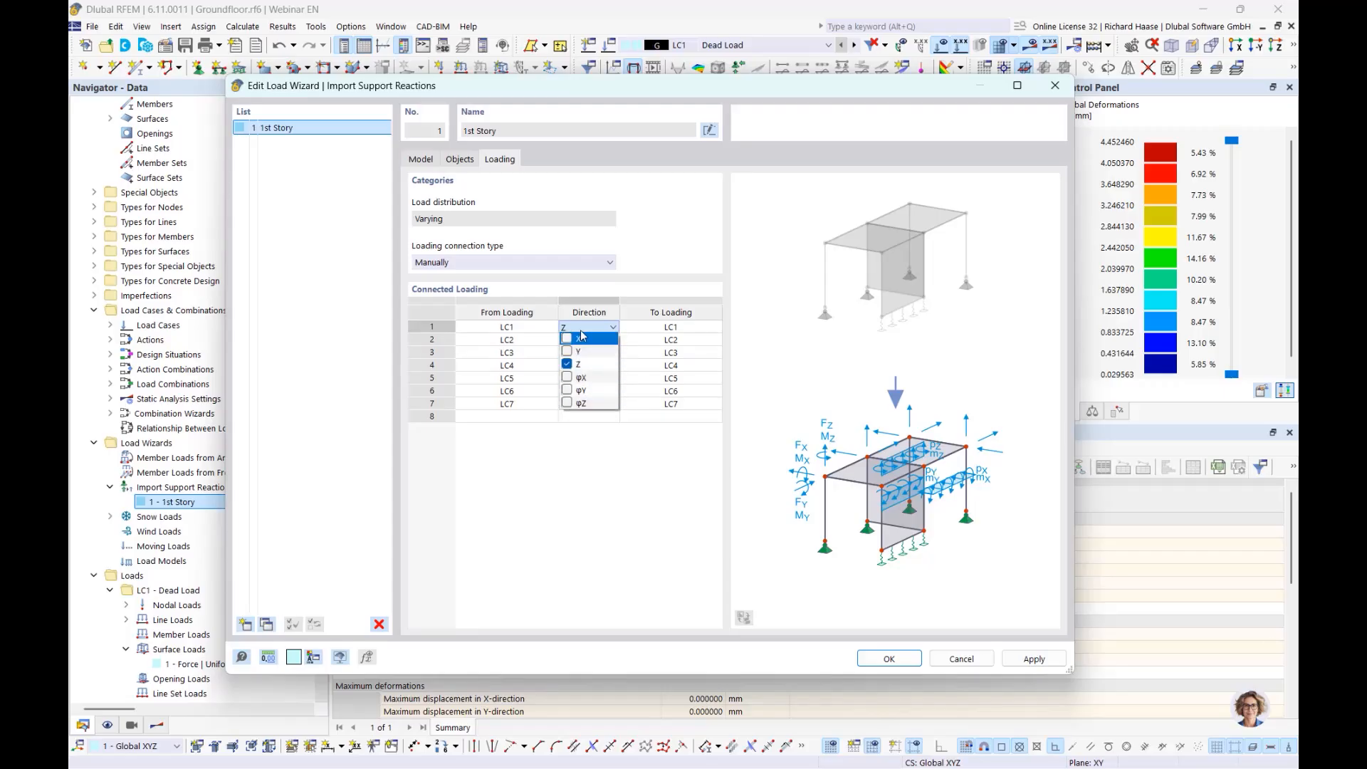
{"action": "left_click", "coordinate": [639, 286]}
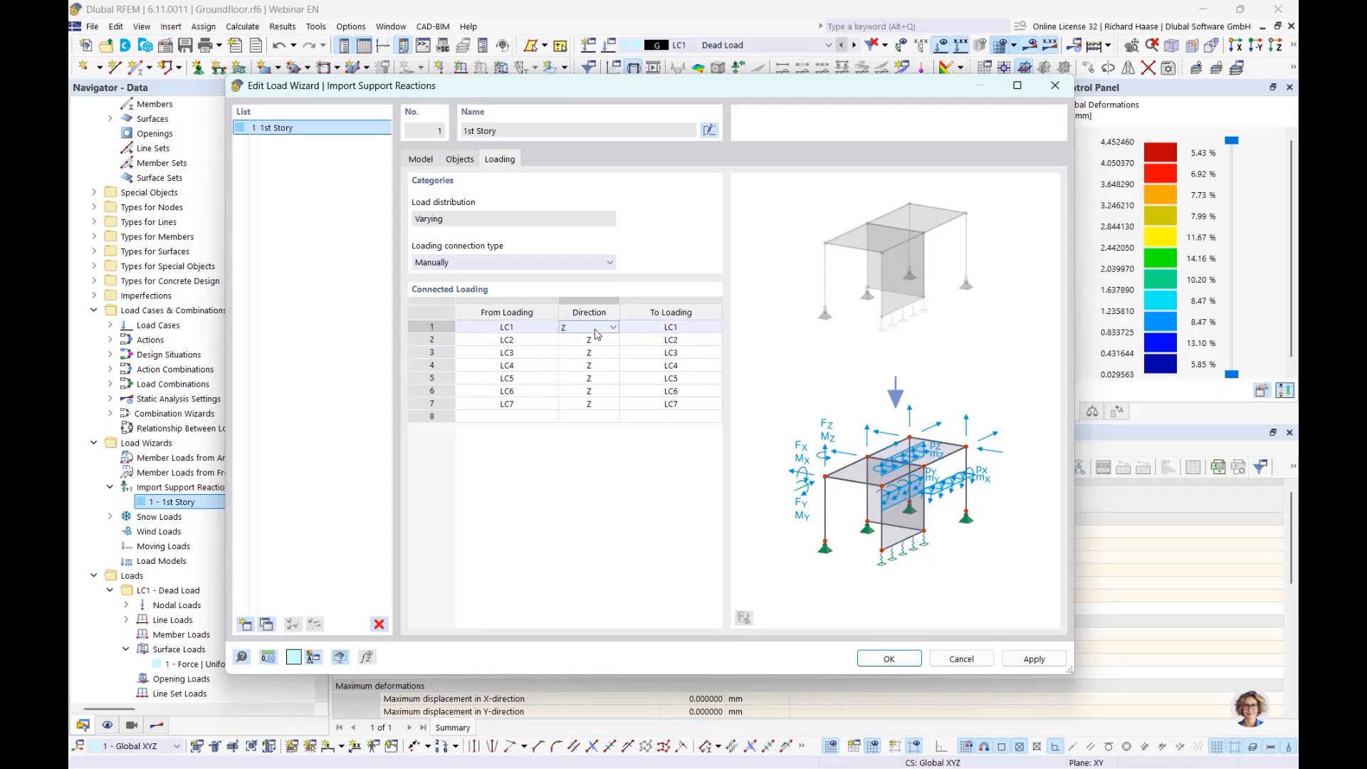
{"action": "left_click", "coordinate": [1055, 85]}
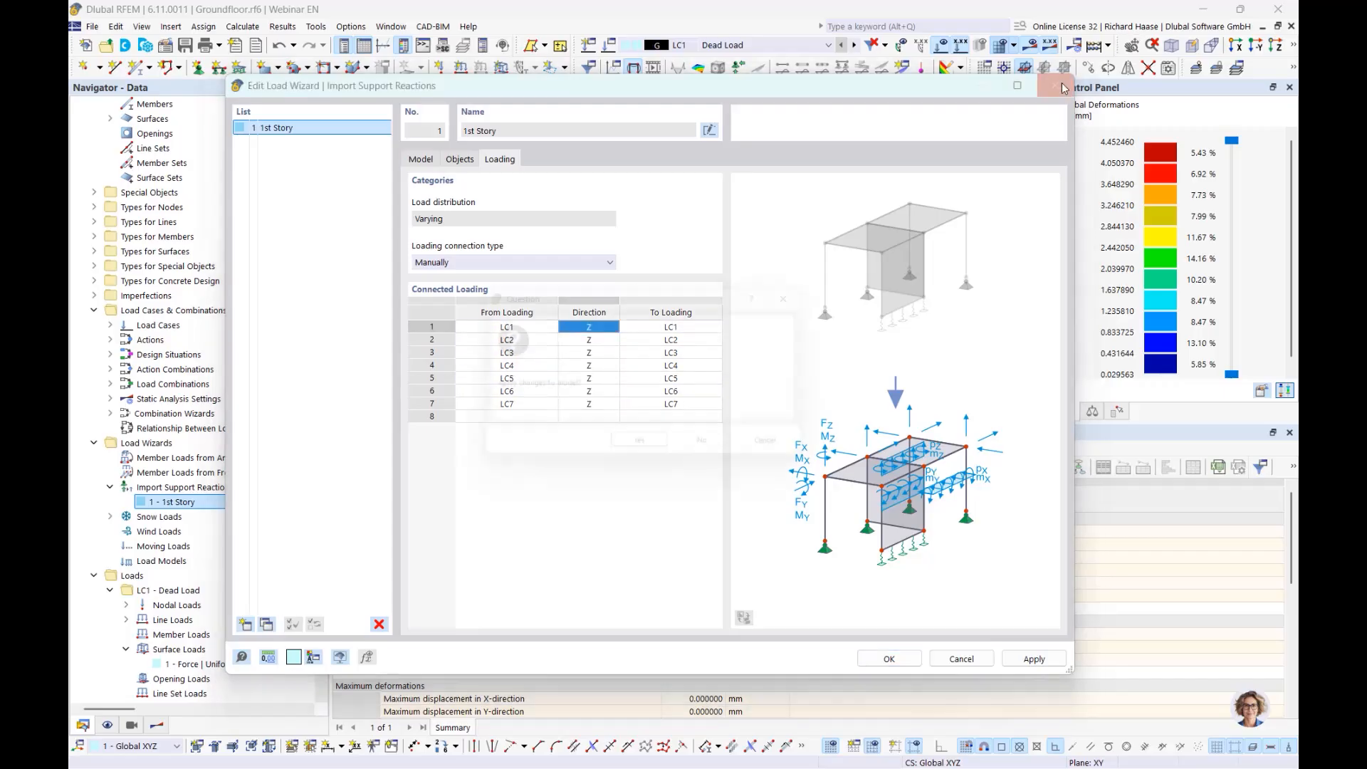
{"action": "left_click", "coordinate": [716, 453]}
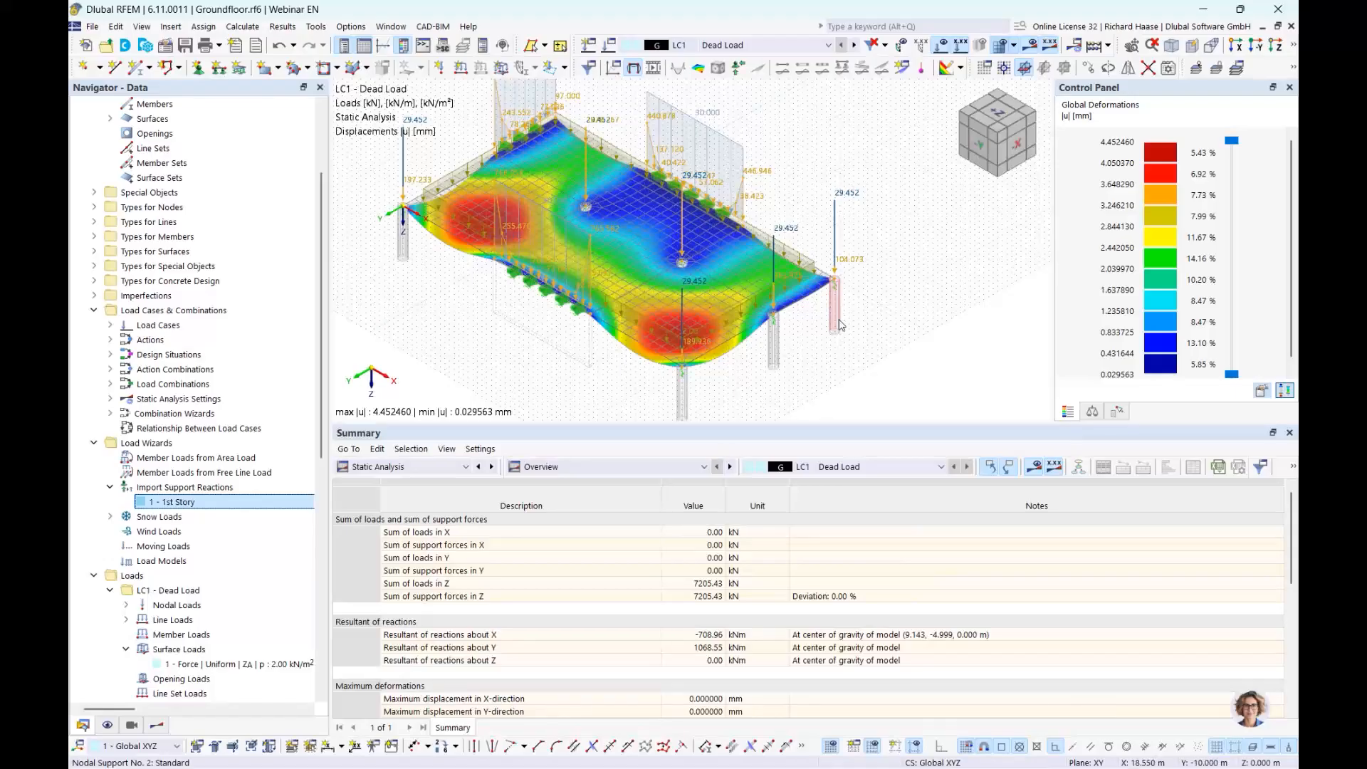
Examine the imported free concentrated loads listed under LC1 - Dead Load, adjusting the navigator's width to read their details.
{"action": "scroll", "coordinate": [205, 531], "scroll_direction": "down", "scroll_amount": 4}
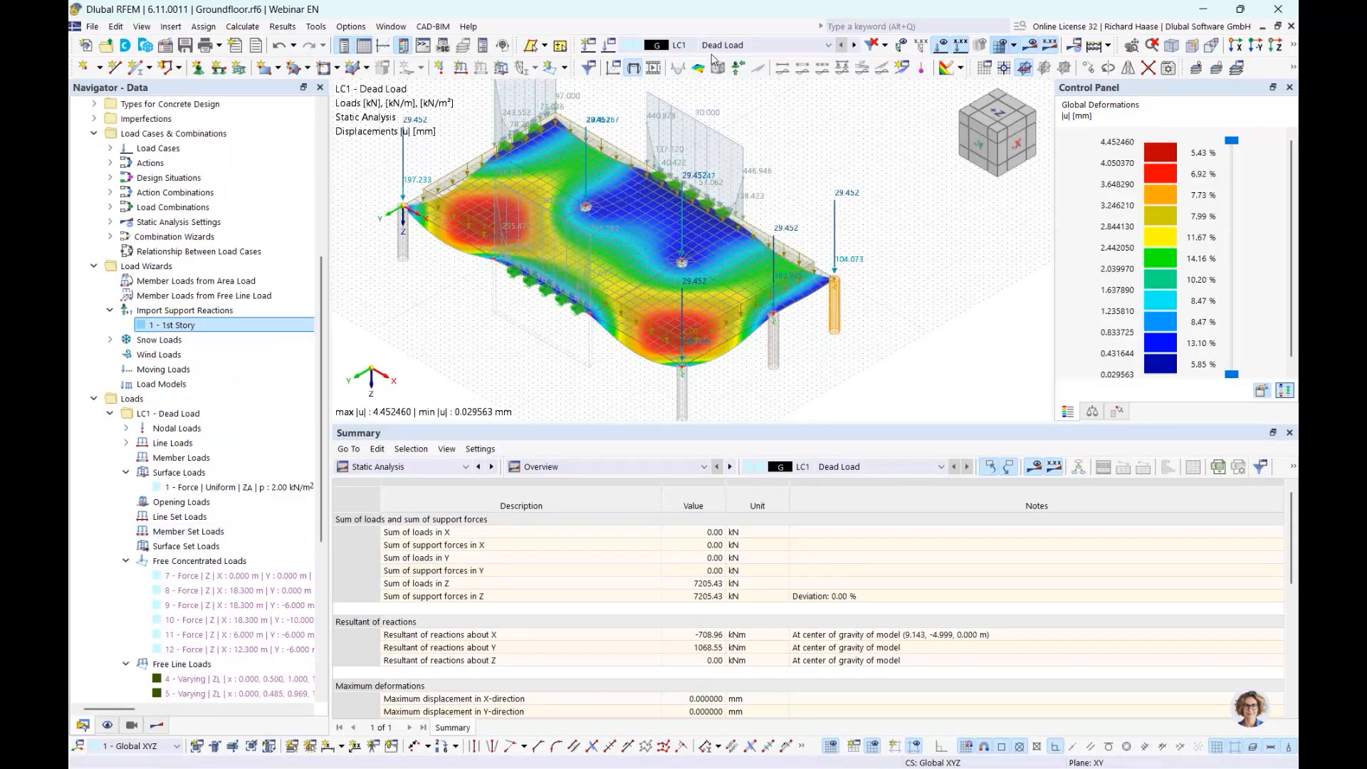
{"action": "scroll", "coordinate": [249, 548], "scroll_direction": "down", "scroll_amount": 3}
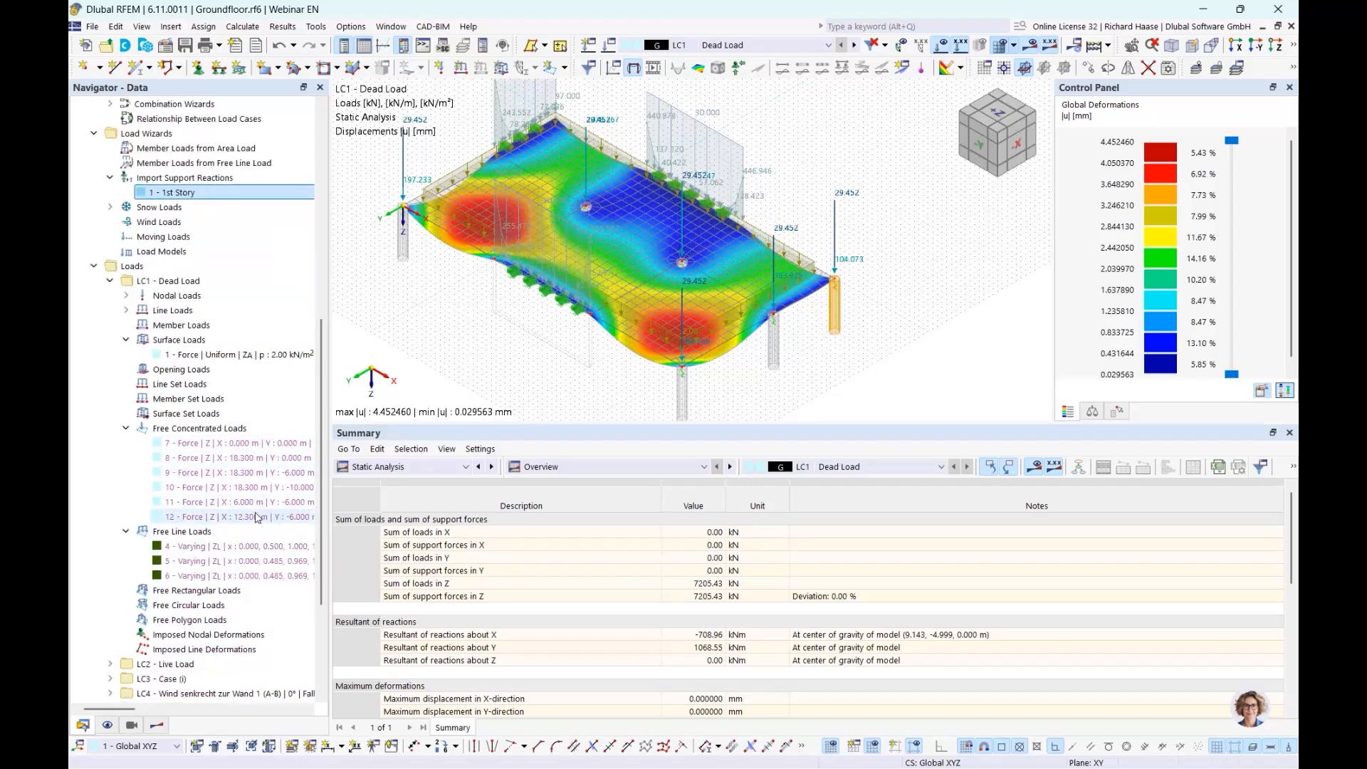
{"action": "left_click", "coordinate": [258, 444]}
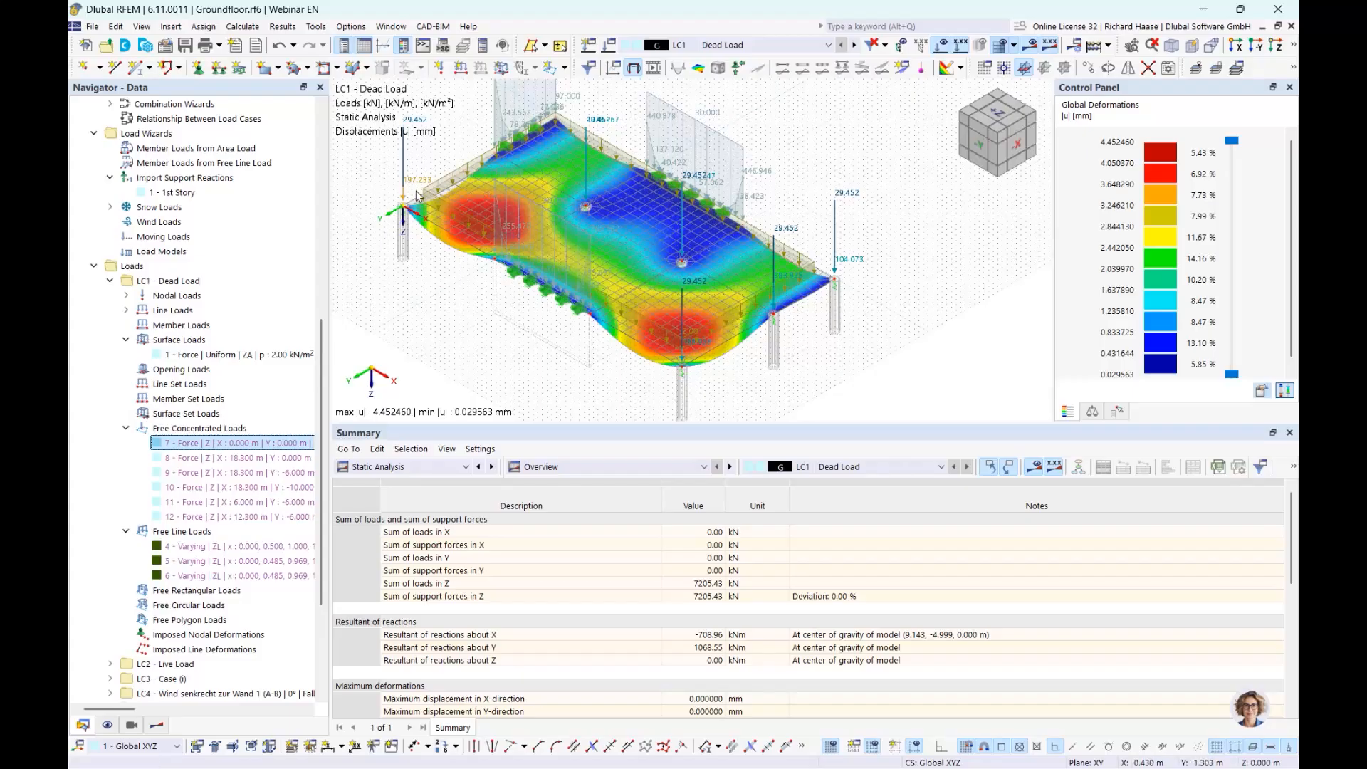
{"action": "scroll", "coordinate": [410, 191], "scroll_direction": "up", "scroll_amount": 3}
{"action": "scroll", "coordinate": [410, 191], "scroll_direction": "down", "scroll_amount": 2}
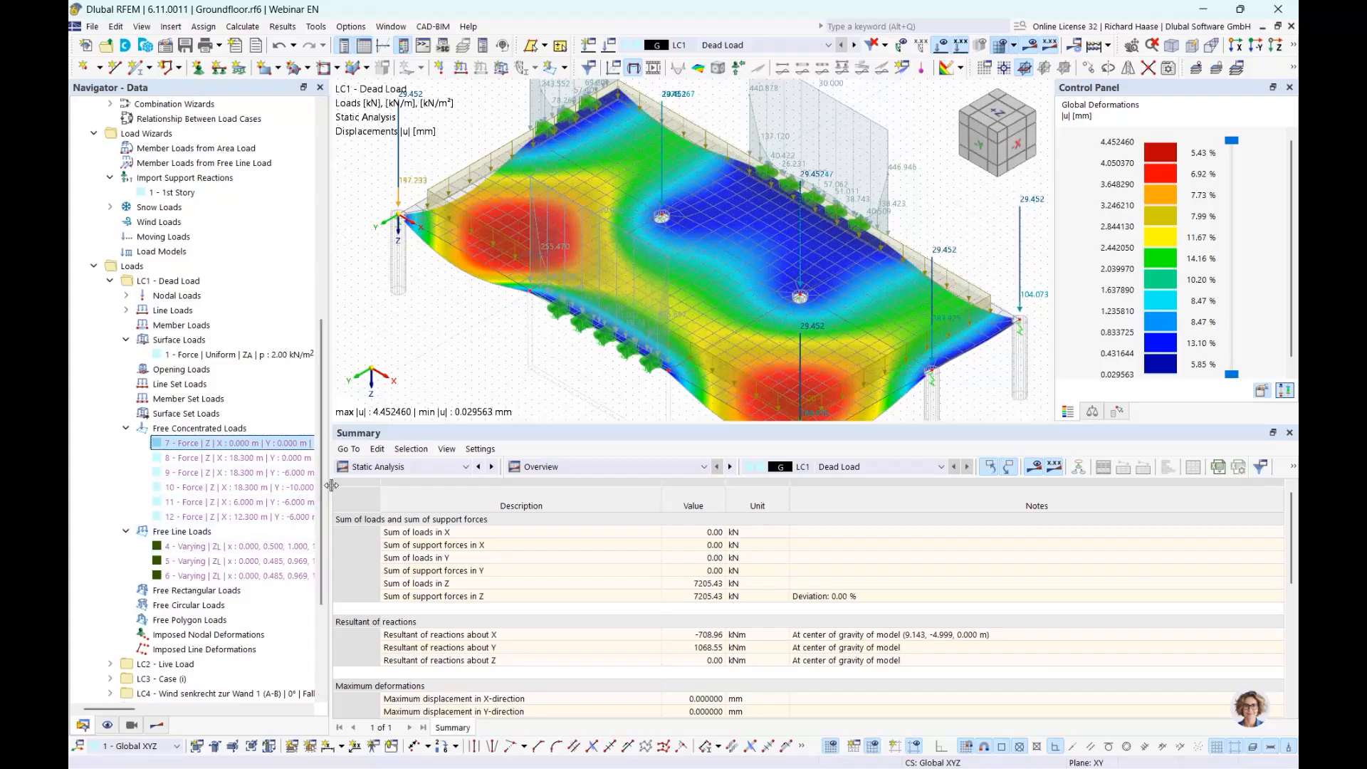
{"action": "left_click_drag", "start_coordinate": [331, 485], "coordinate": [493, 483]}
{"action": "left_click", "coordinate": [356, 472]}
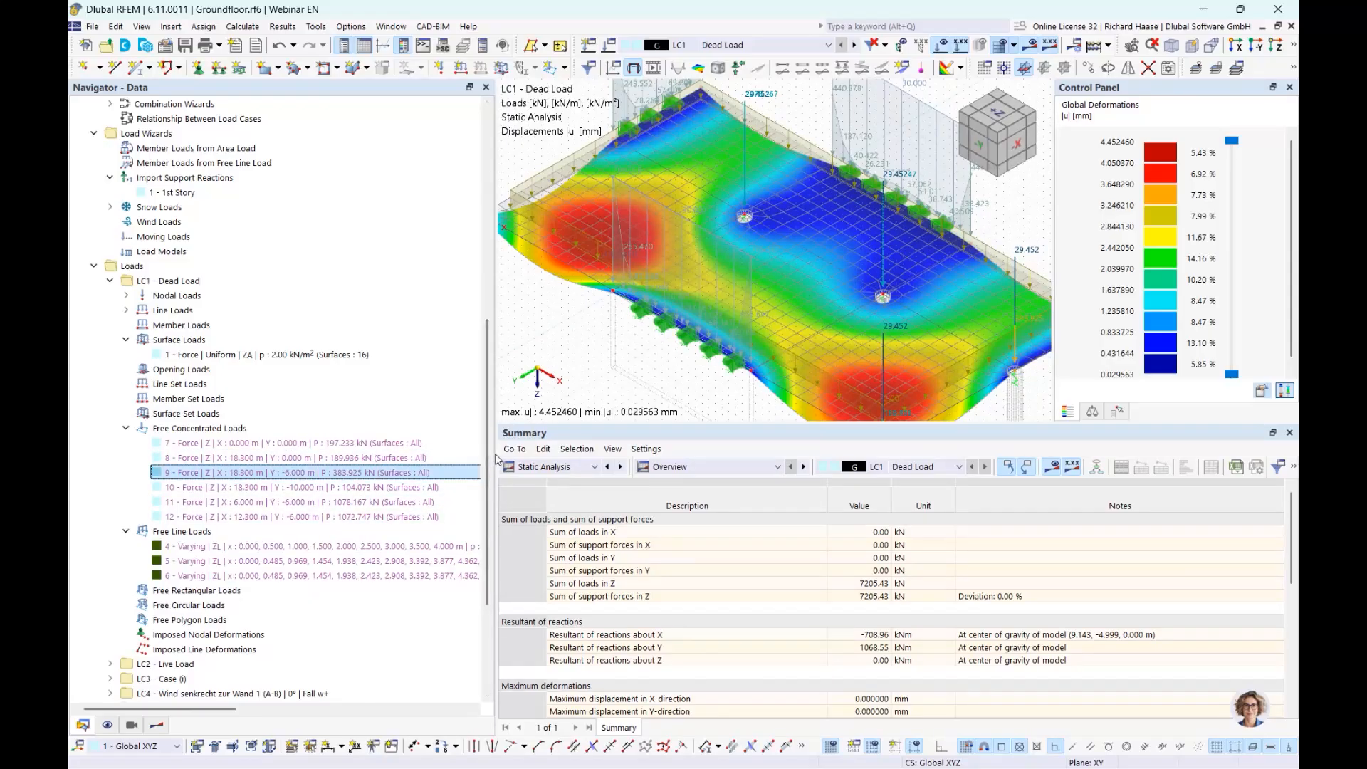
{"action": "left_click_drag", "start_coordinate": [497, 459], "coordinate": [415, 459]}
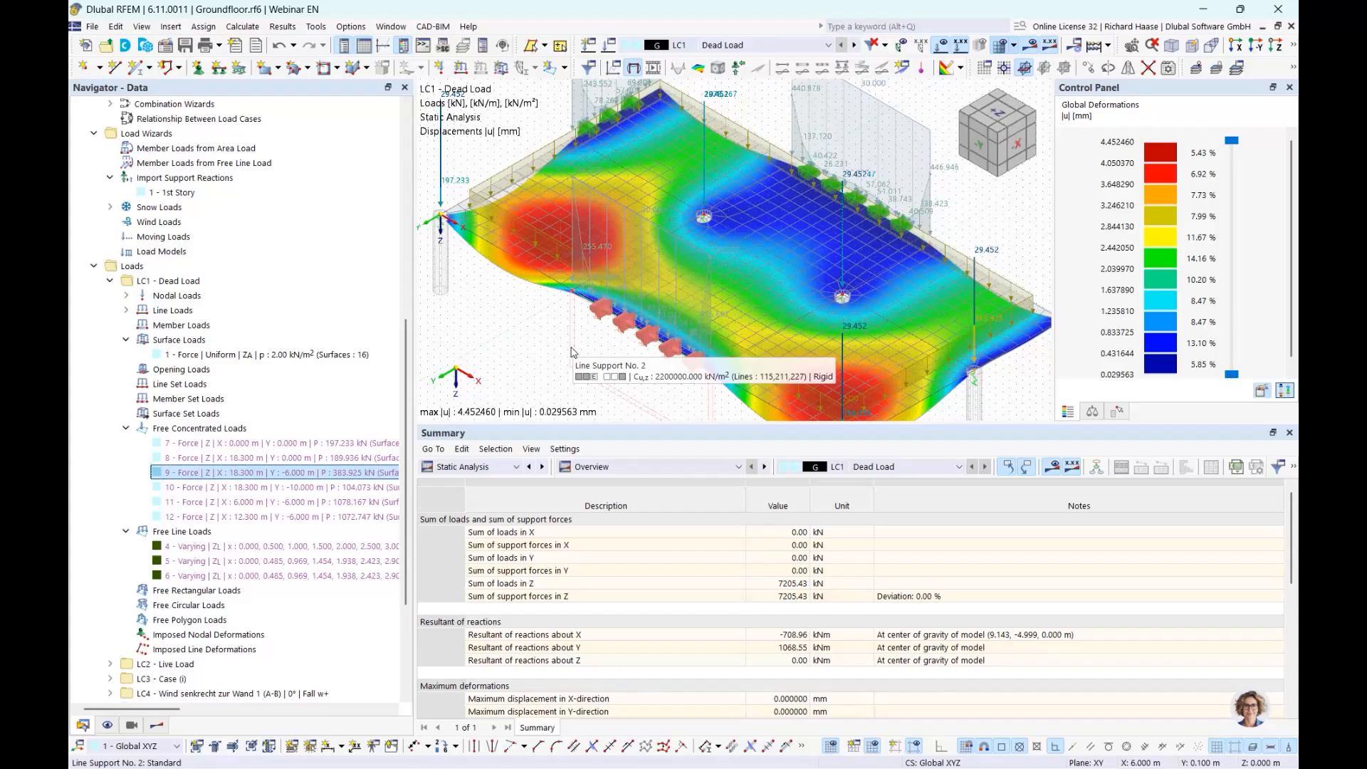
Open free concentrated load 7 of LC1 to examine its settings and the Cancel Generated State option, and close it unchanged.
{"action": "right_click", "coordinate": [279, 446]}
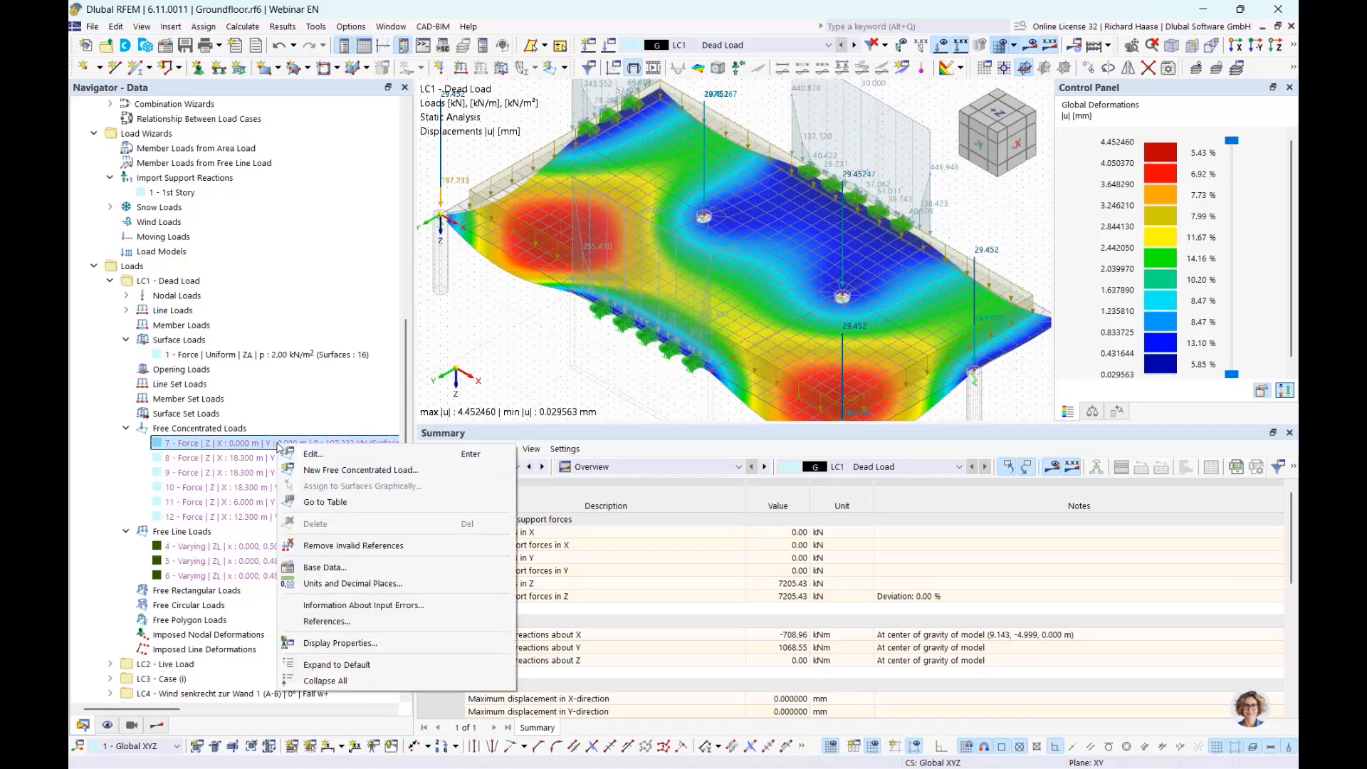
{"action": "key", "text": "Escape"}
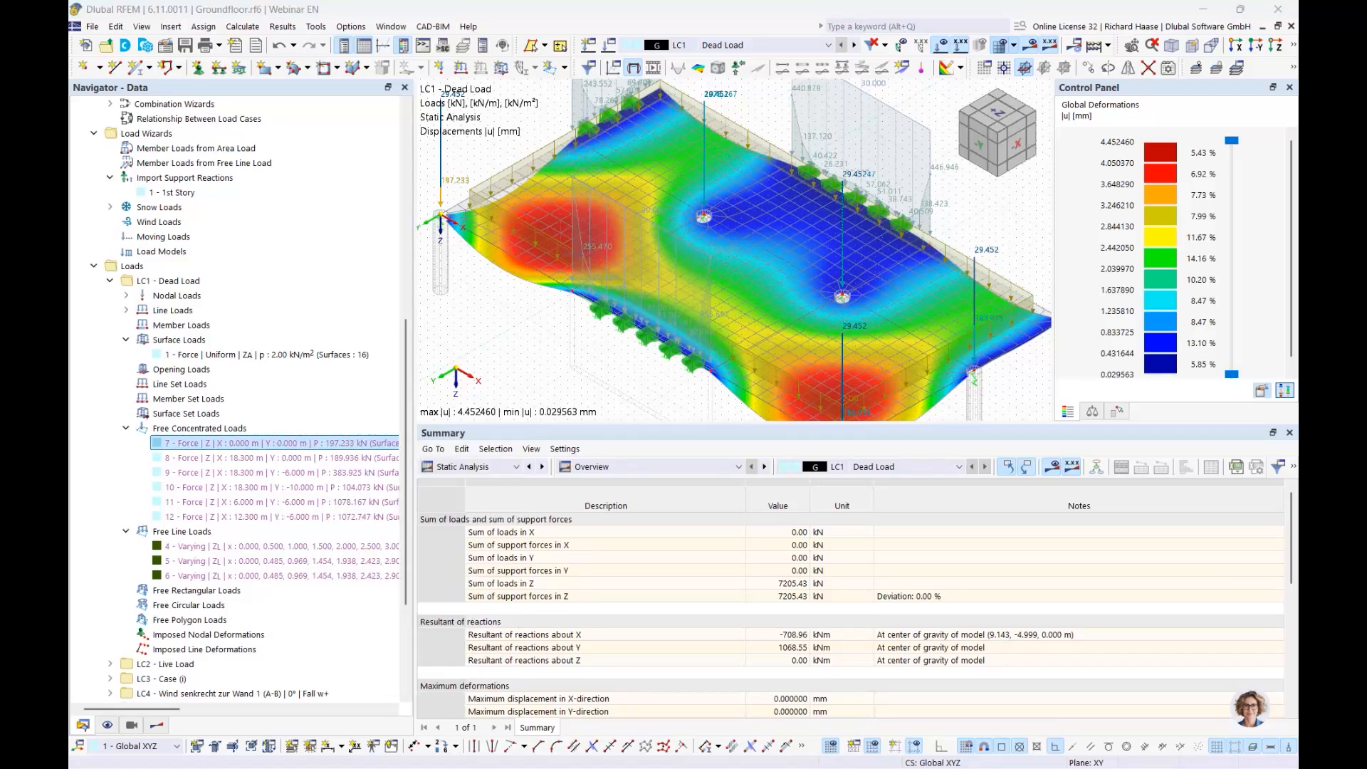
{"action": "double_click", "coordinate": [210, 443]}
{"action": "left_click_drag", "start_coordinate": [725, 165], "coordinate": [873, 299]}
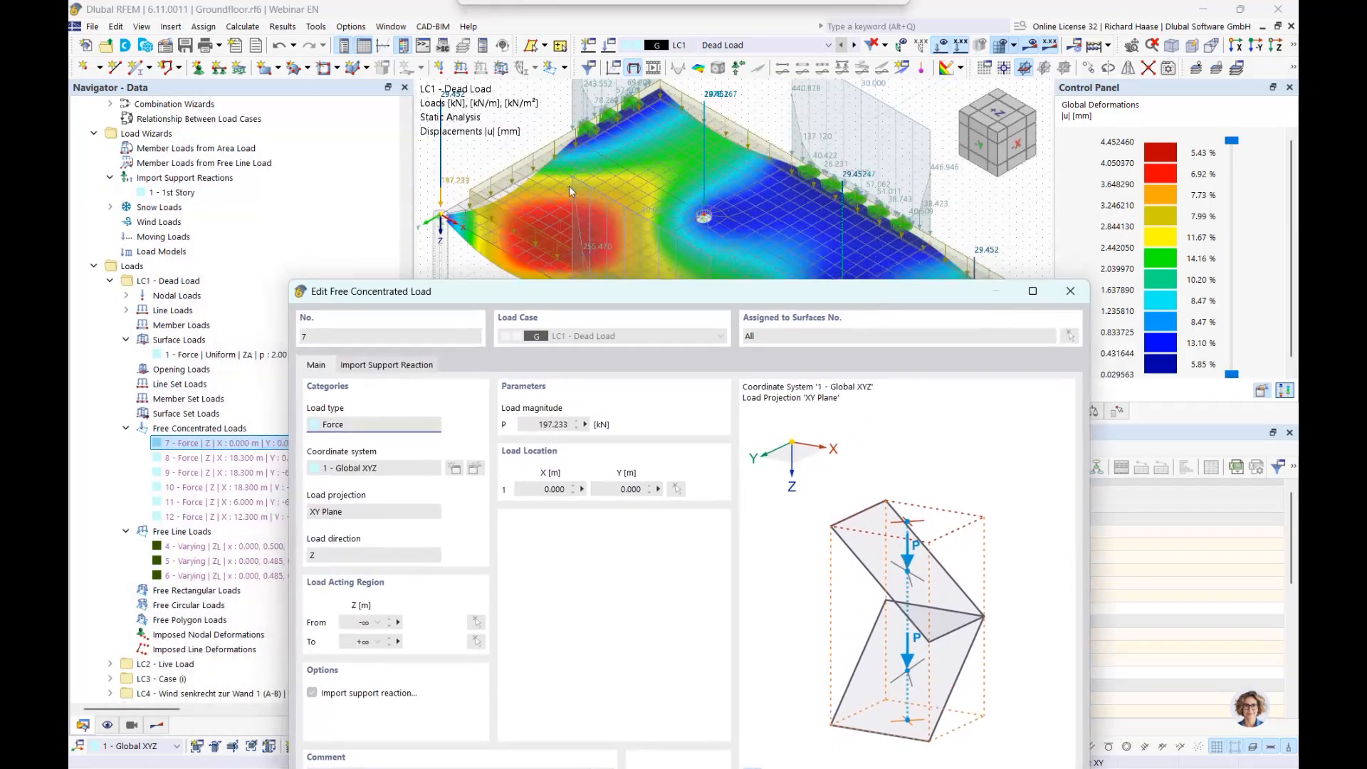
{"action": "left_click_drag", "start_coordinate": [643, 291], "coordinate": [609, 104]}
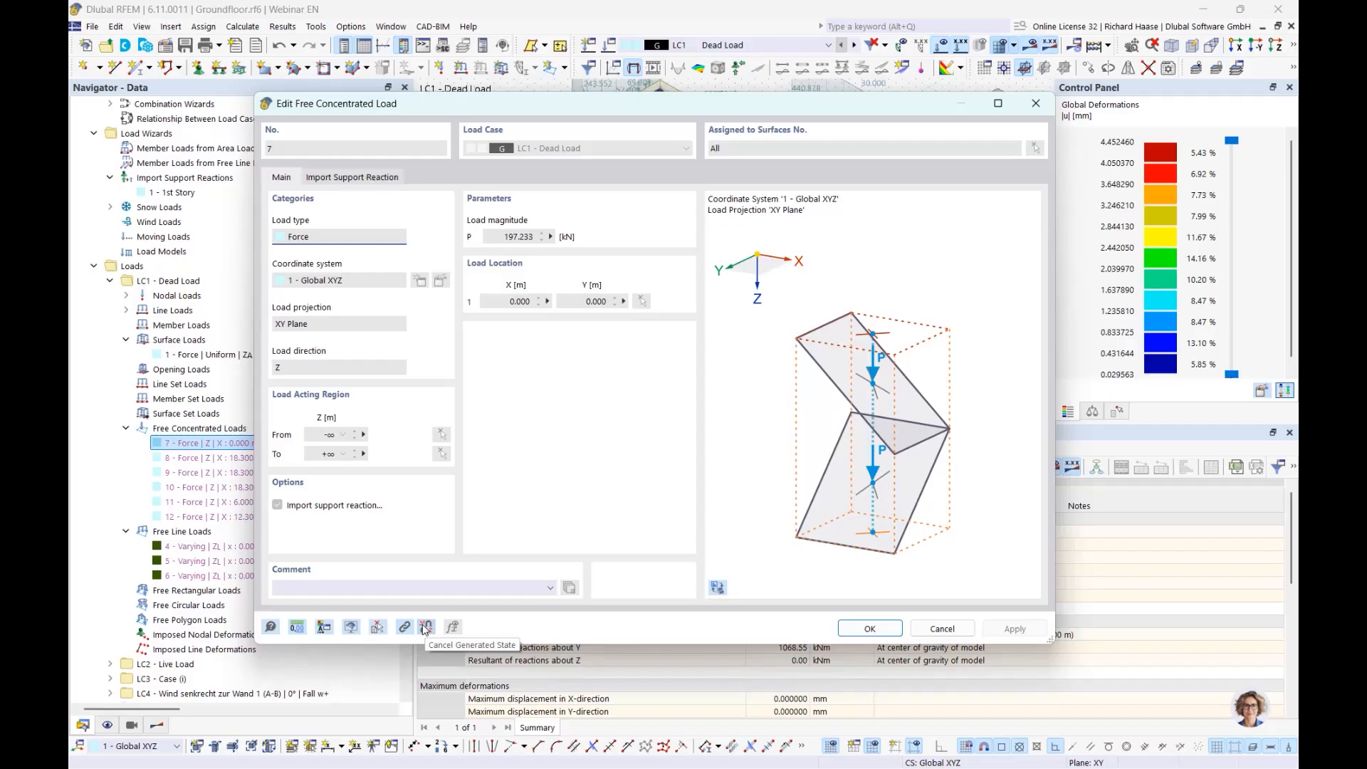
{"action": "left_click", "coordinate": [1036, 103]}
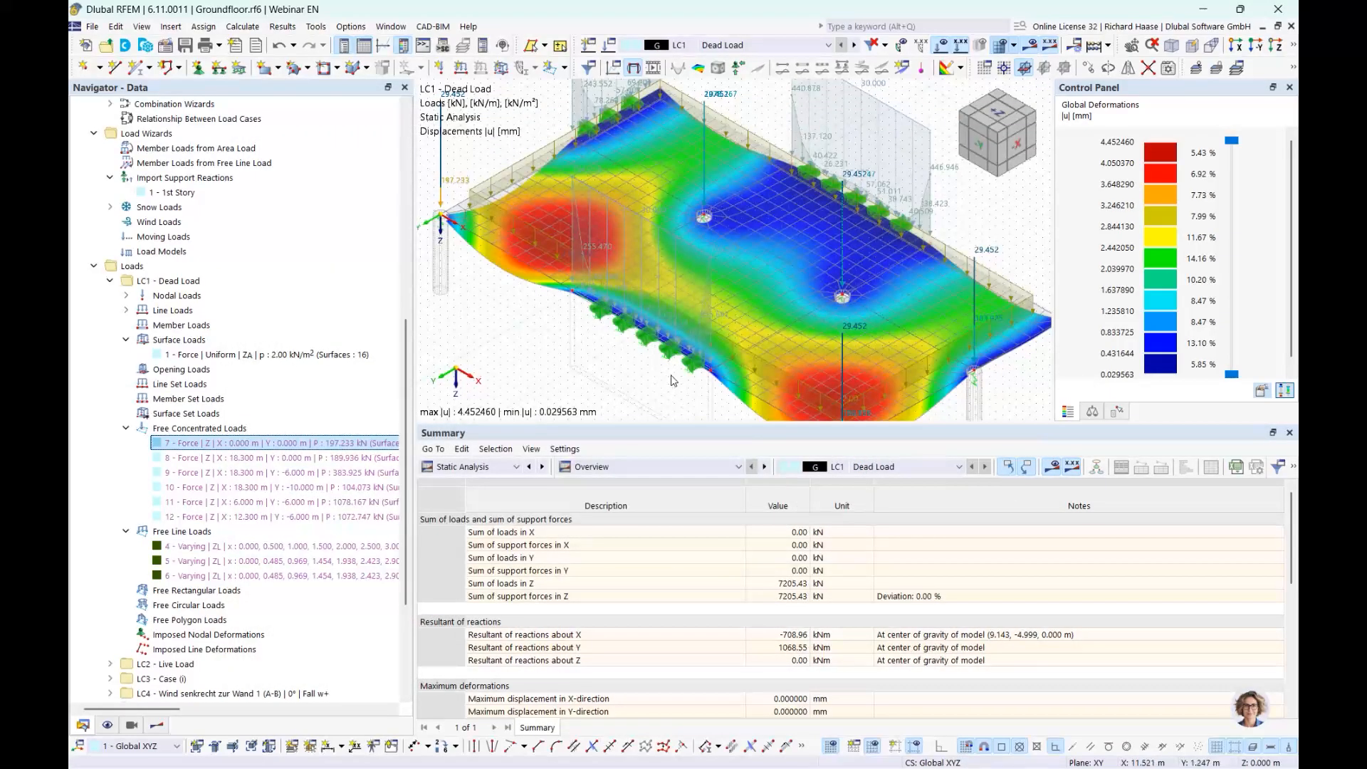
Collapse the Groundfloor model's tree and switch to the Building Model - Rigid model.
{"action": "left_click_drag", "start_coordinate": [727, 424], "coordinate": [727, 440]}
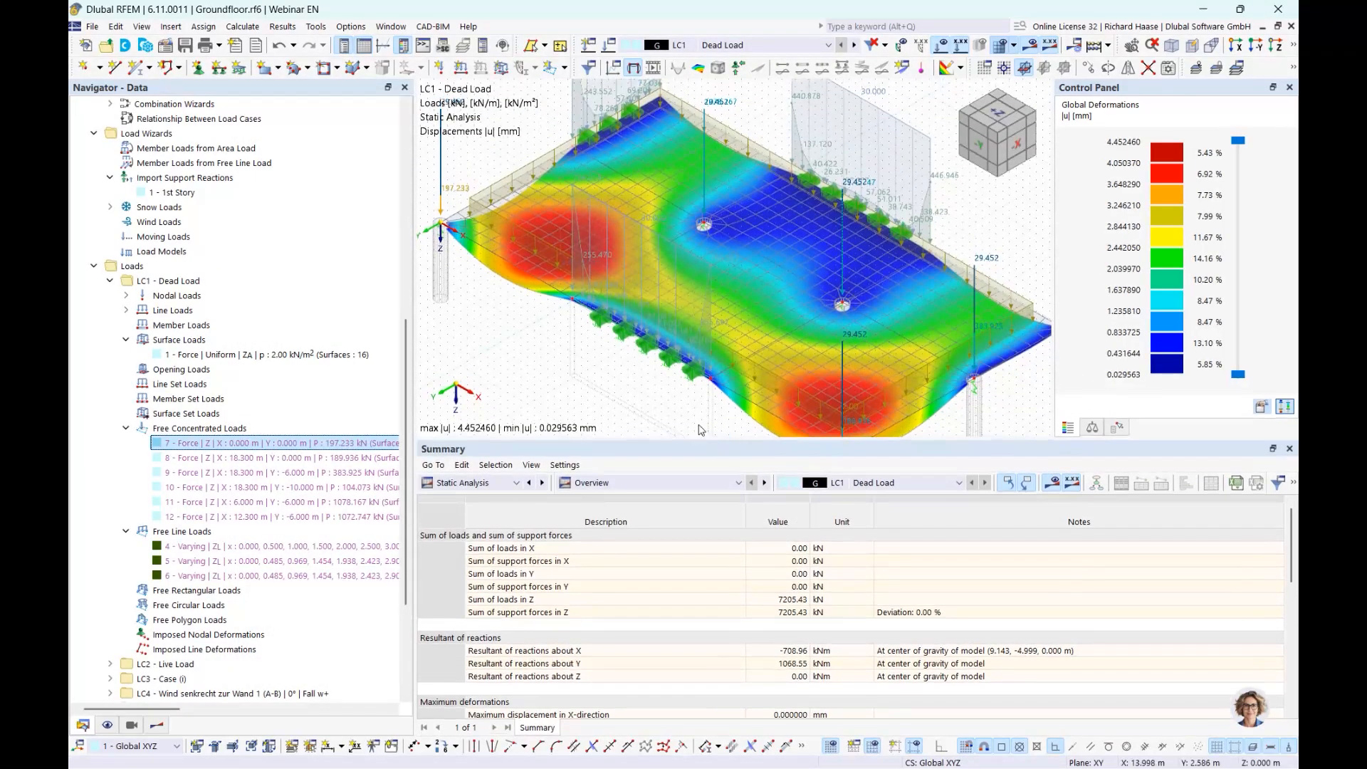
{"action": "middle_click_drag", "start_coordinate": [708, 409], "coordinate": [687, 314]}
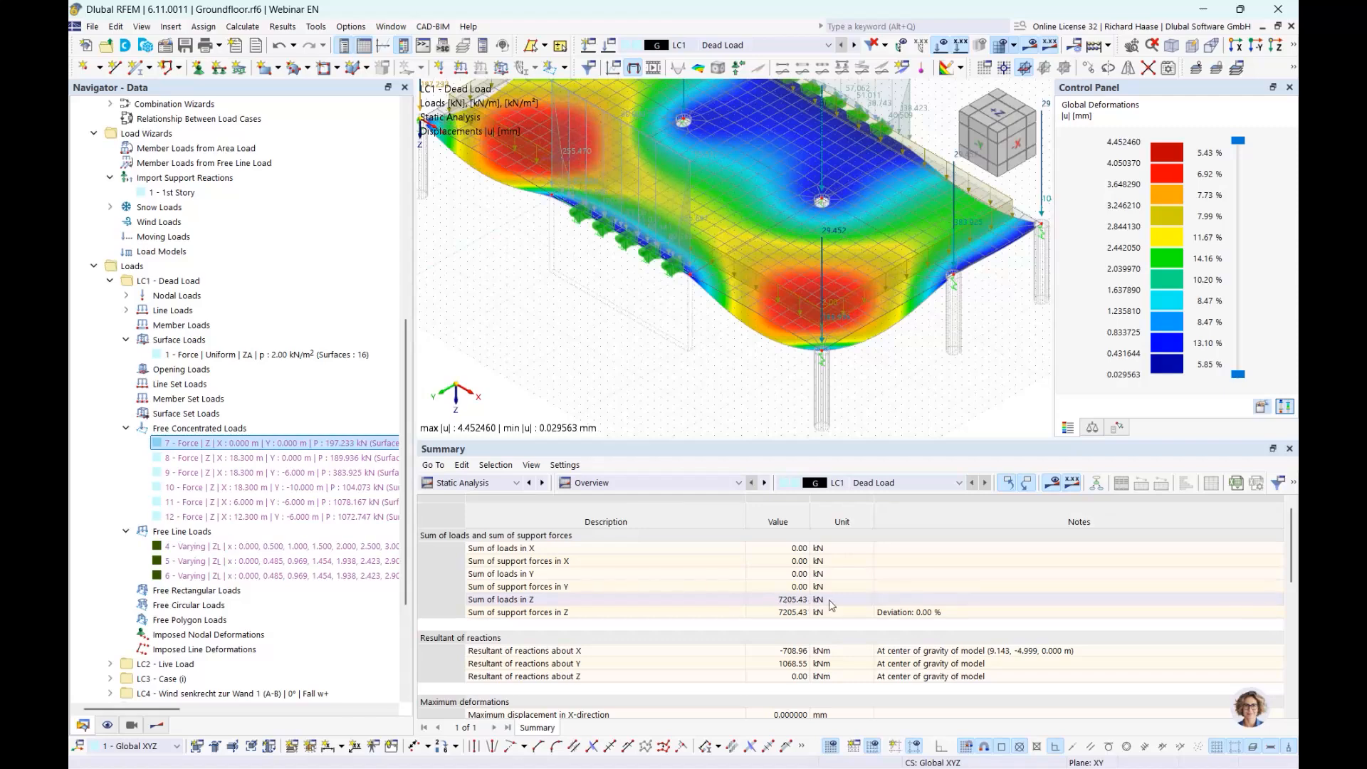
{"action": "scroll", "coordinate": [229, 224], "scroll_direction": "up", "scroll_amount": 10}
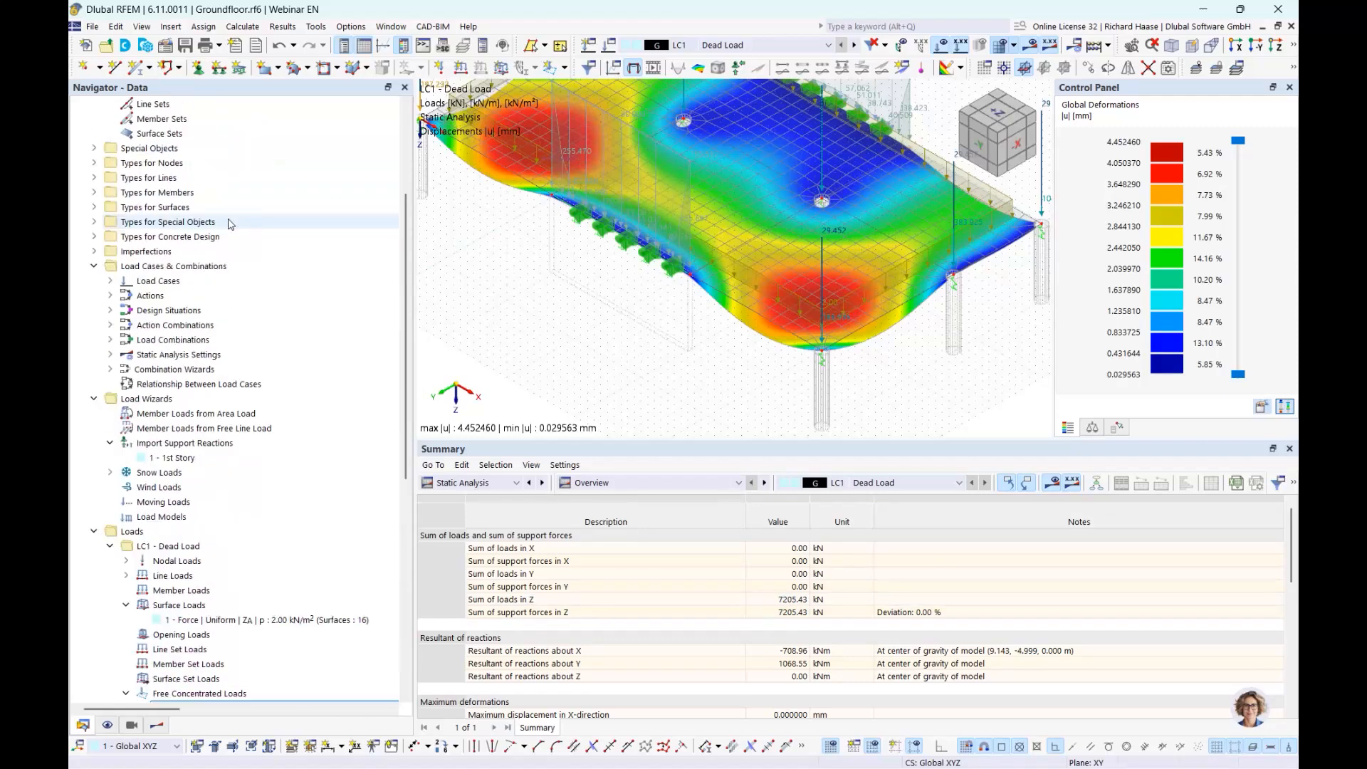
{"action": "left_click", "coordinate": [79, 133]}
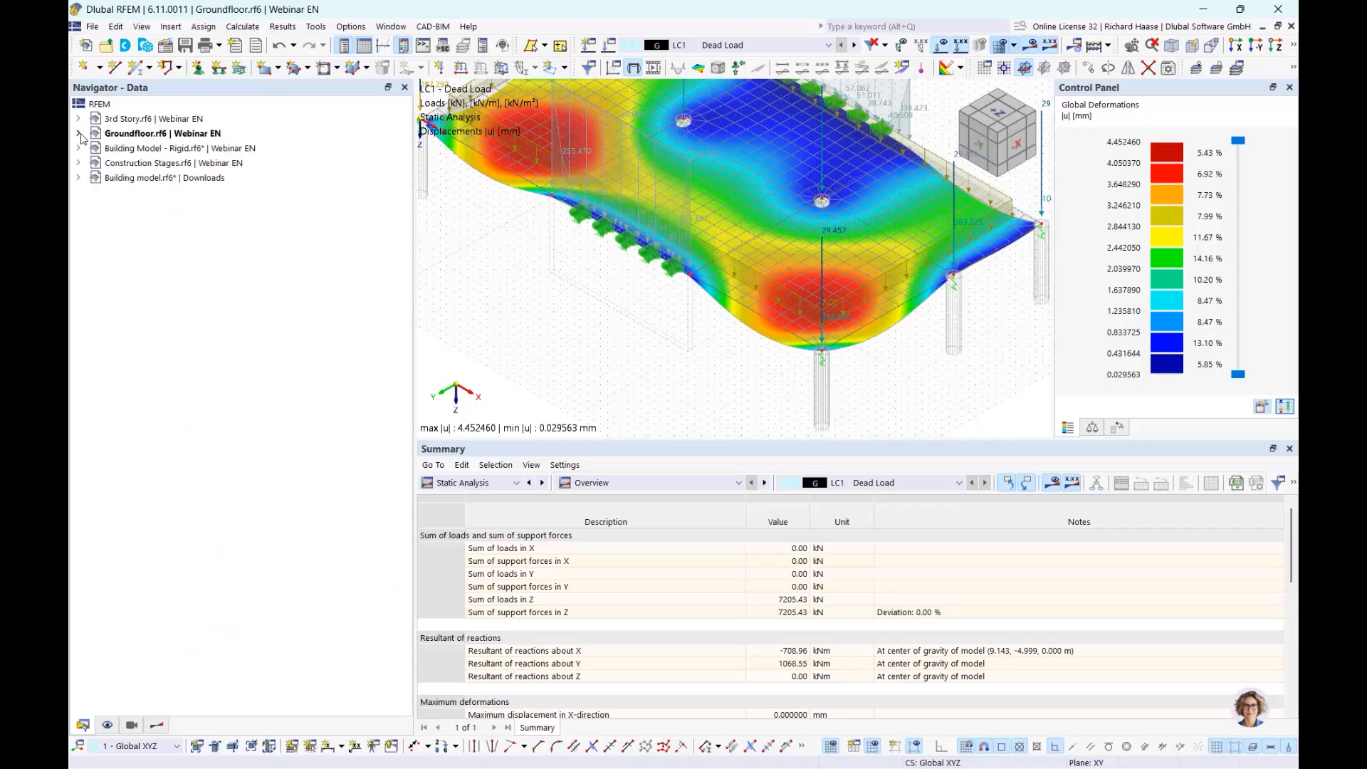
{"action": "double_click", "coordinate": [187, 151]}
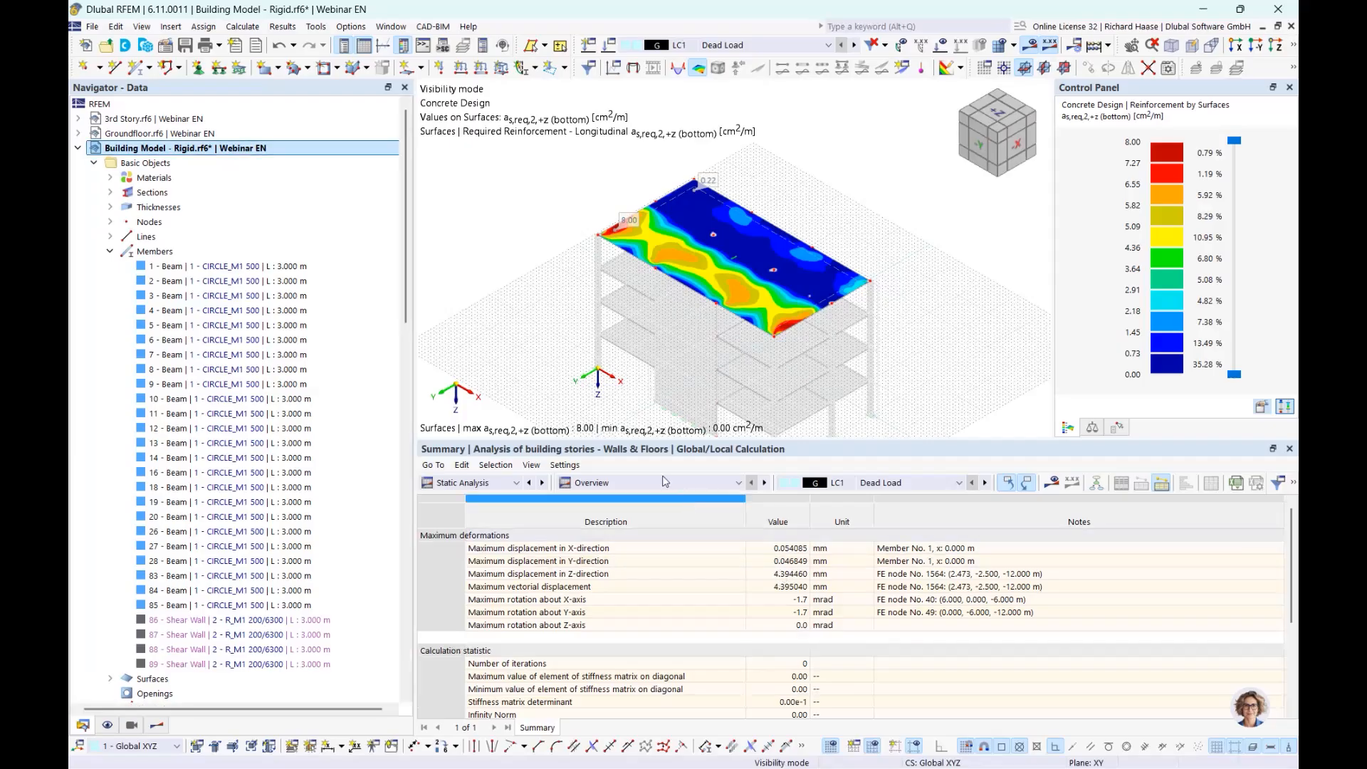
Show the Centers of Mass and Rigidity results by stories and select the cumulative mass of story 0.
{"action": "left_click", "coordinate": [621, 484]}
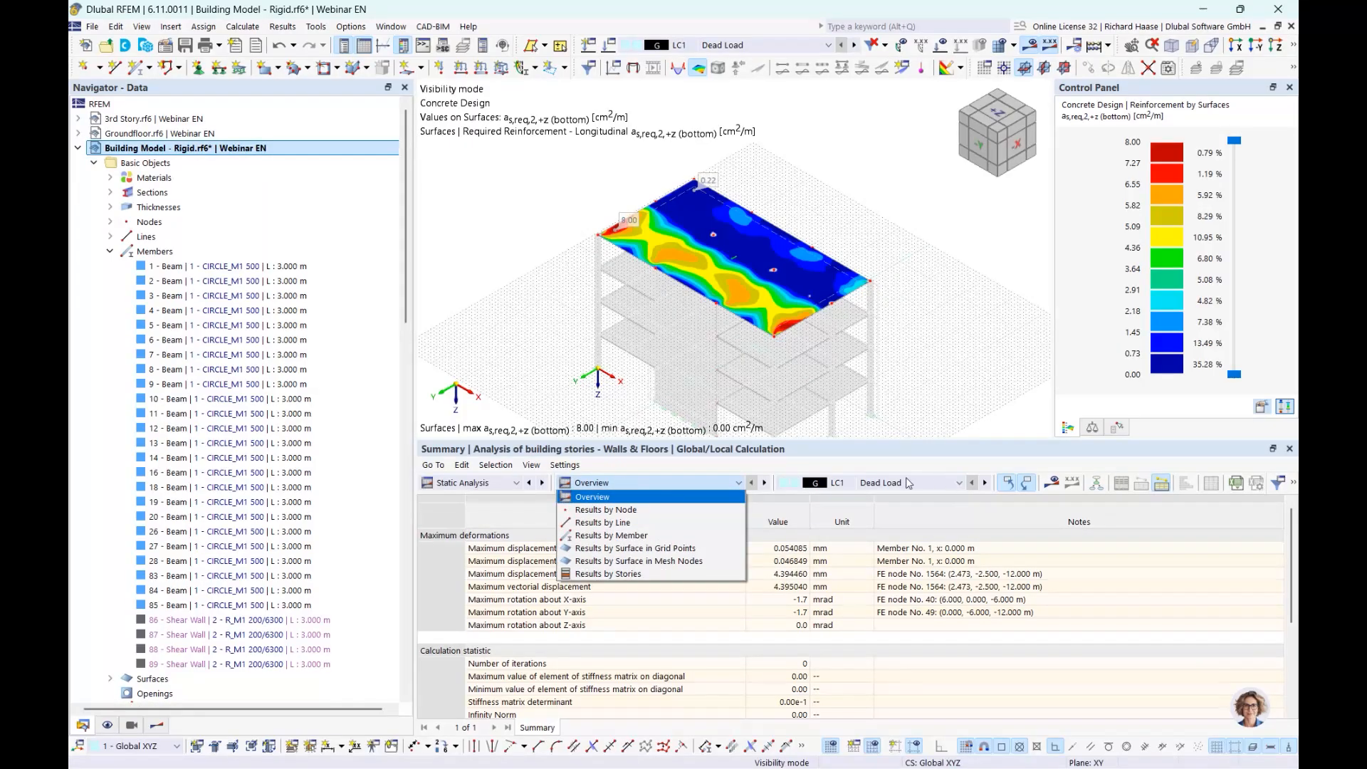
{"action": "left_click", "coordinate": [643, 573]}
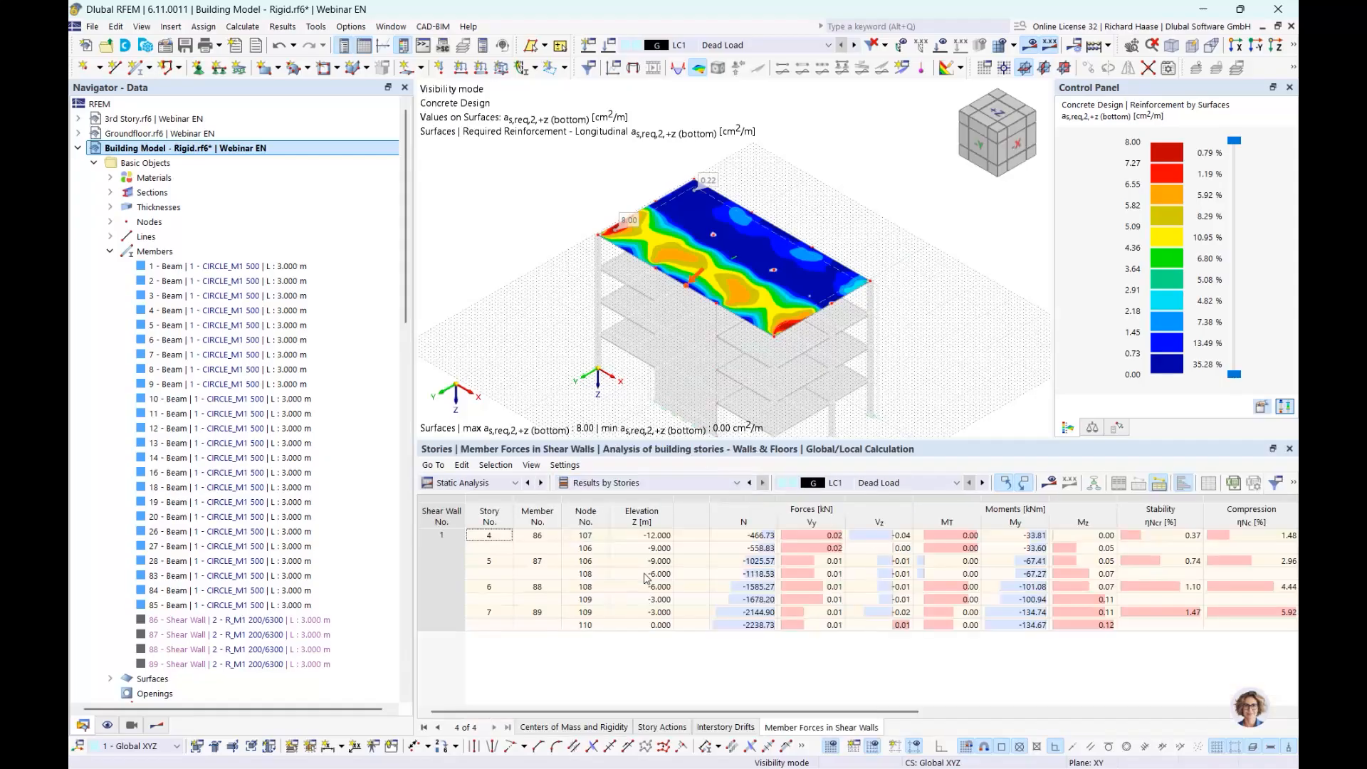
{"action": "left_click", "coordinate": [590, 727]}
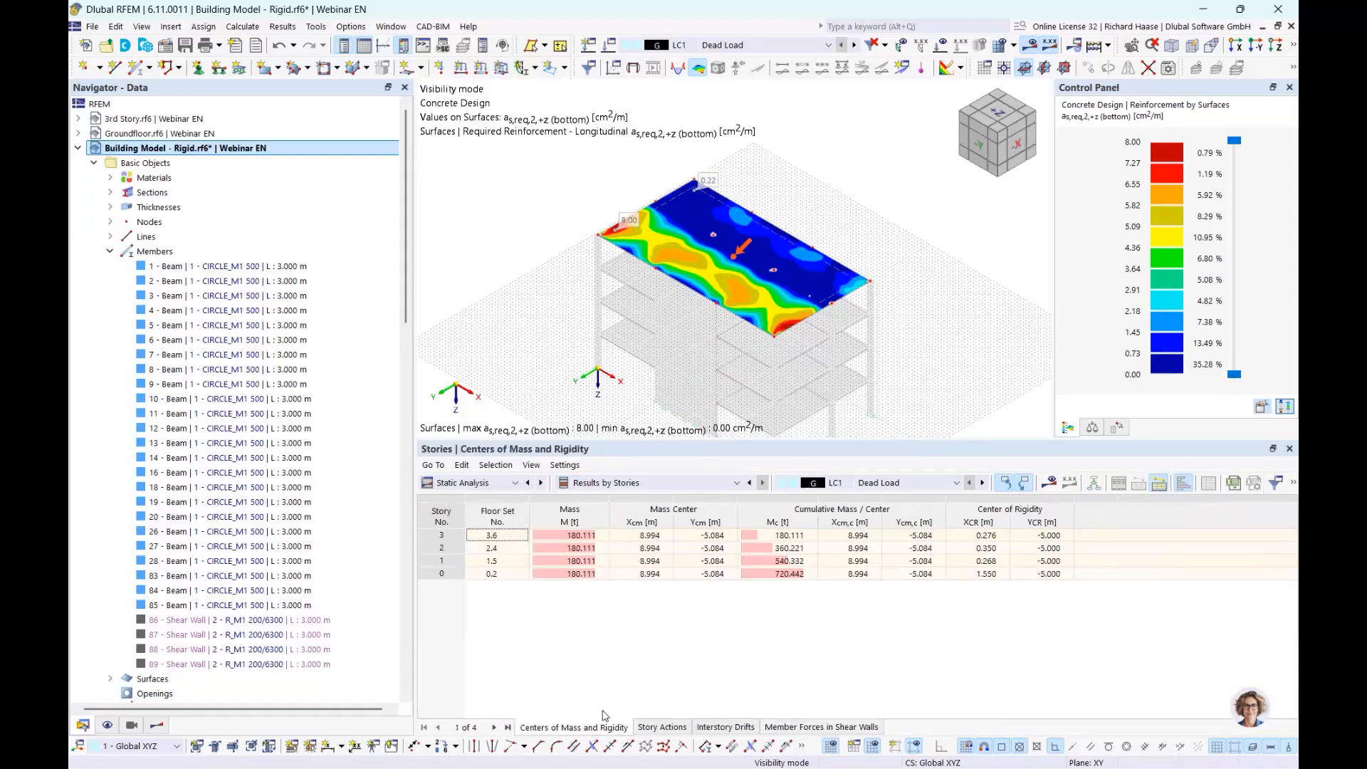
{"action": "left_click", "coordinate": [786, 575]}
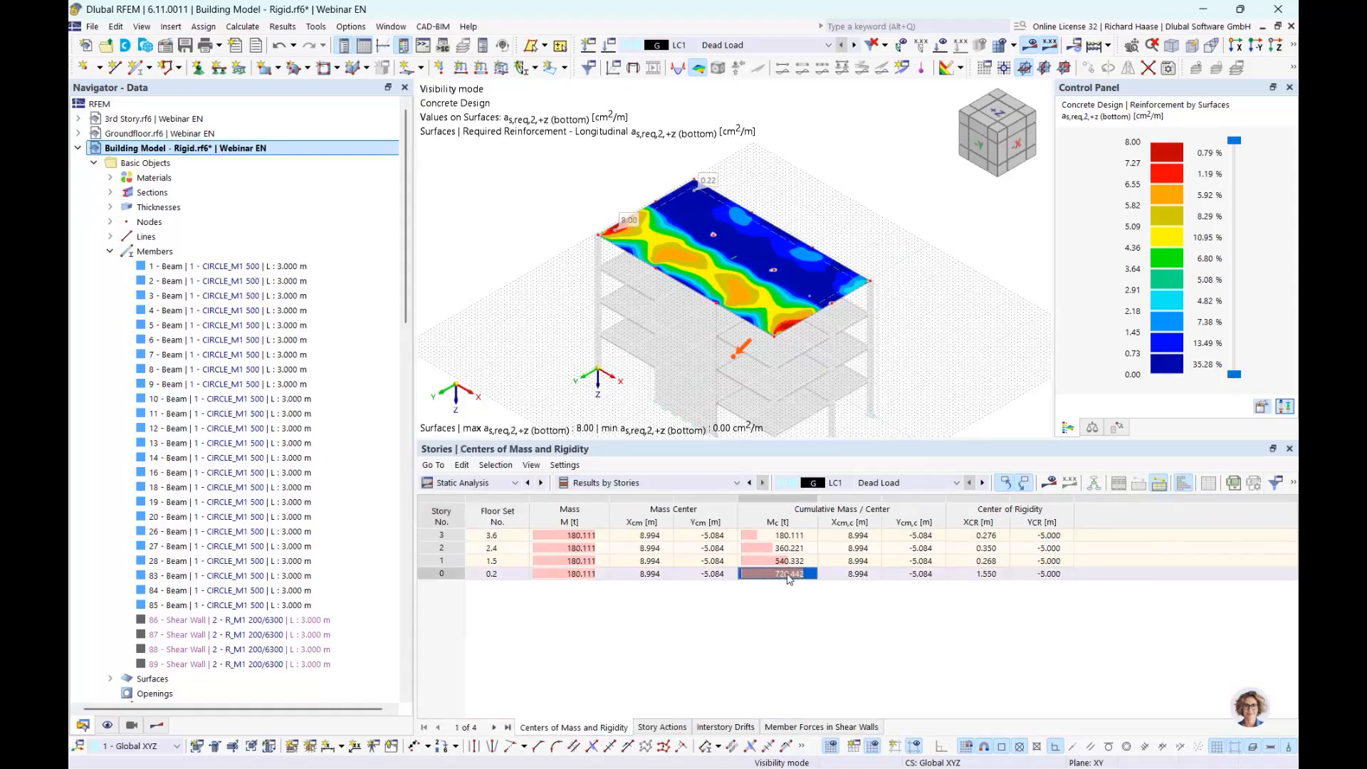
Cancel the visibility mode so that the whole building is displayed.
{"action": "middle_click_drag", "start_coordinate": [892, 346], "coordinate": [866, 279]}
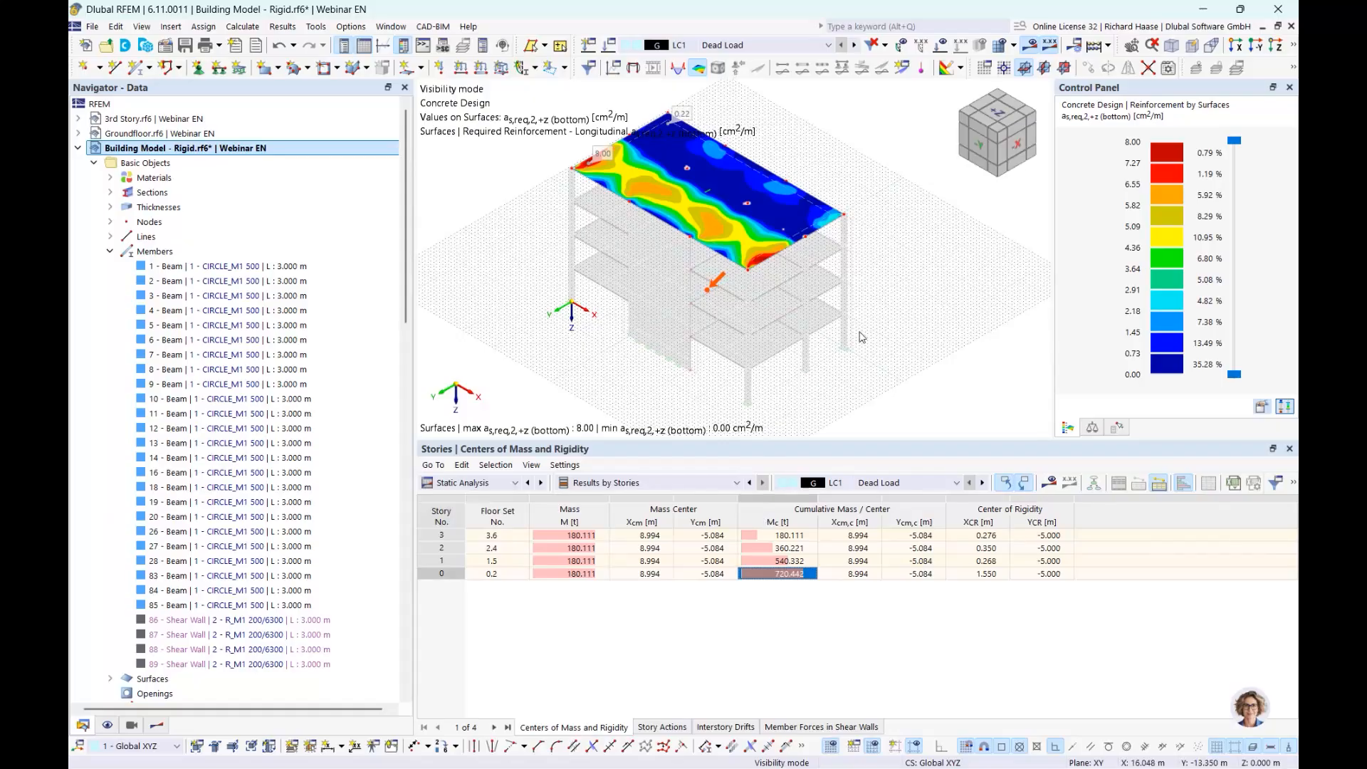
{"action": "left_click", "coordinate": [1294, 45]}
{"action": "left_click", "coordinate": [1187, 71]}
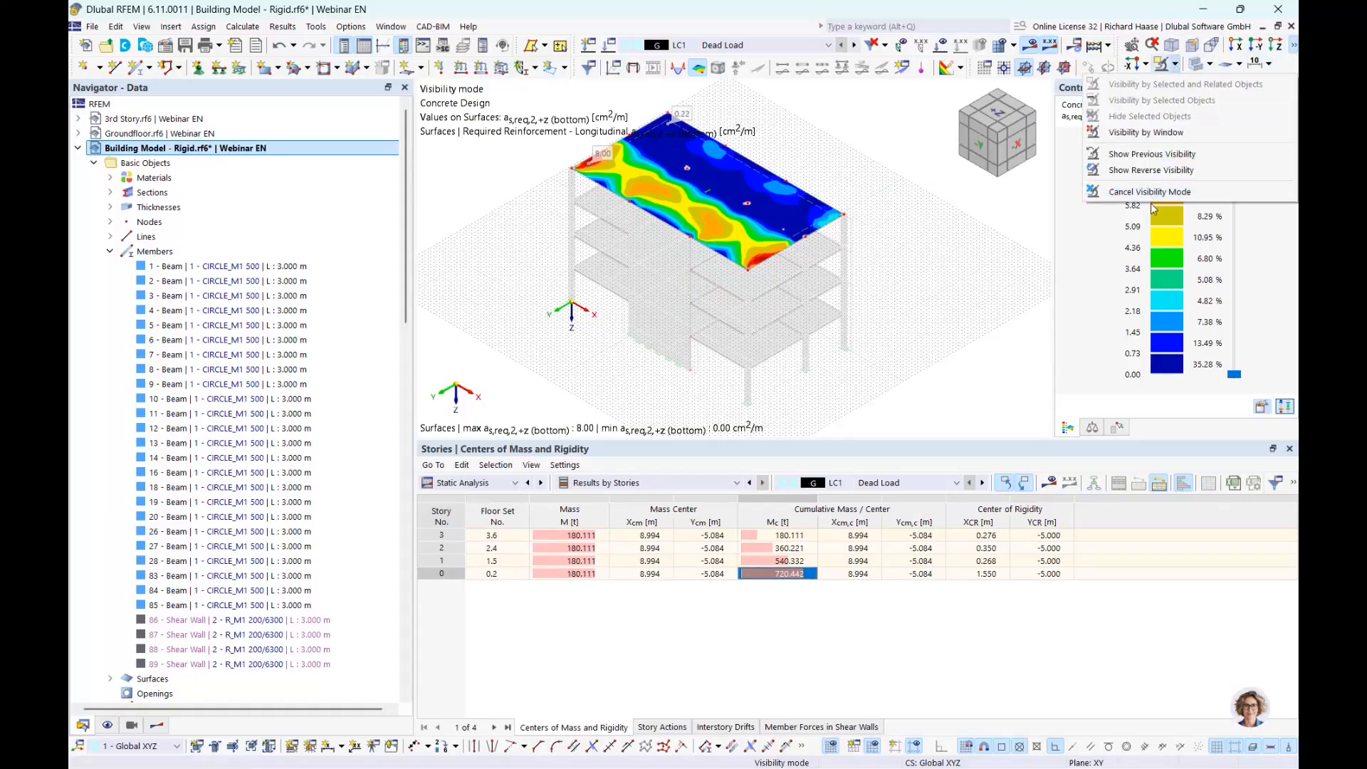
{"action": "left_click", "coordinate": [1159, 200]}
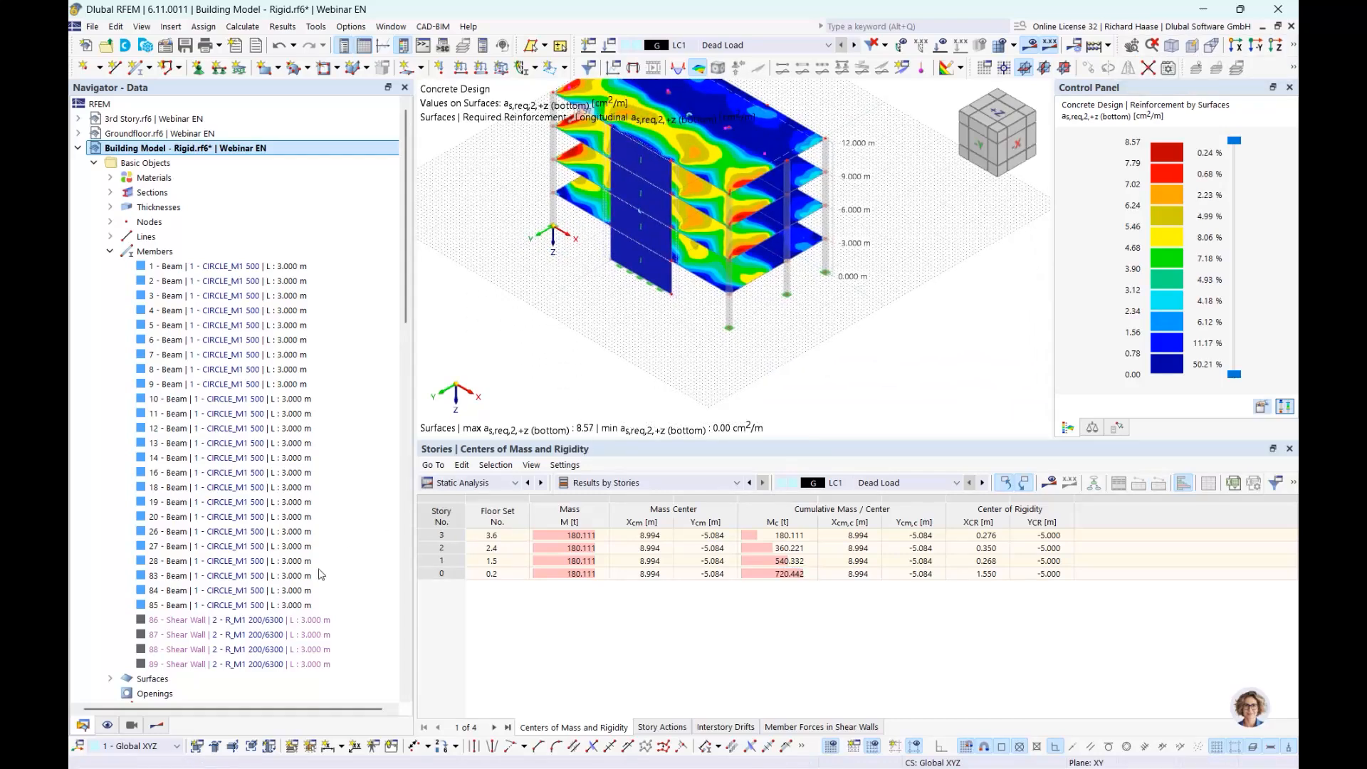
Switch the displayed results from Concrete Design to Static Analysis.
{"action": "left_click", "coordinate": [156, 726]}
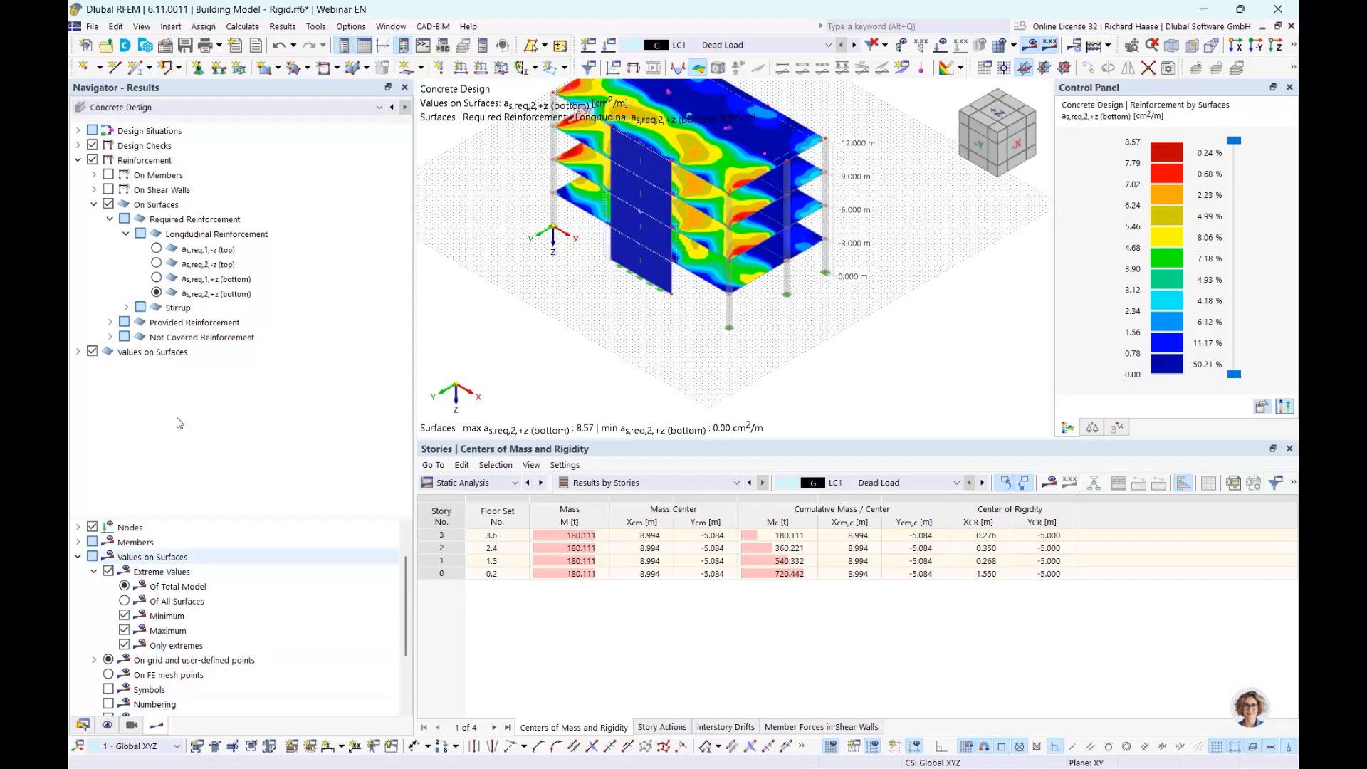
{"action": "left_click", "coordinate": [137, 108]}
{"action": "left_click", "coordinate": [135, 120]}
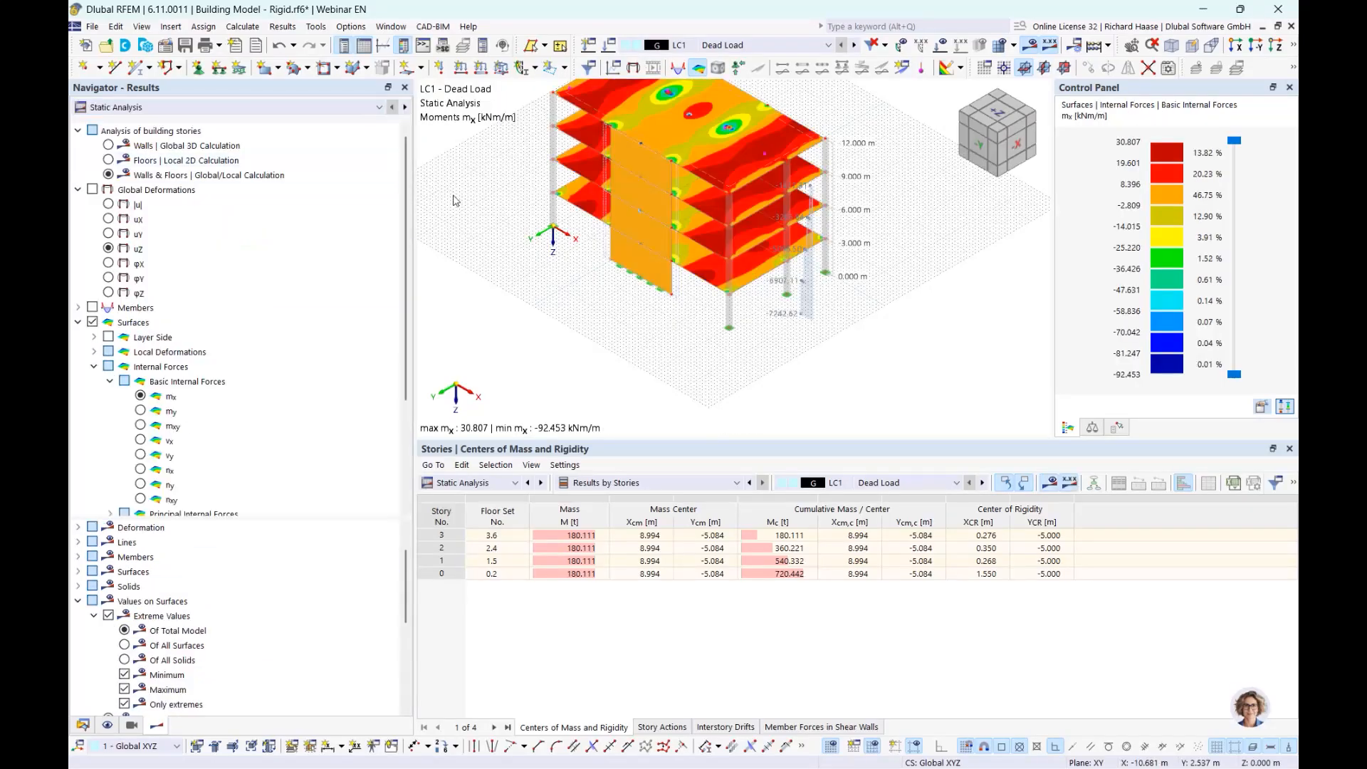
Expand the vertical result lines in the results tree and select their force component FZ.
{"action": "scroll", "coordinate": [228, 256], "scroll_direction": "down", "scroll_amount": 3}
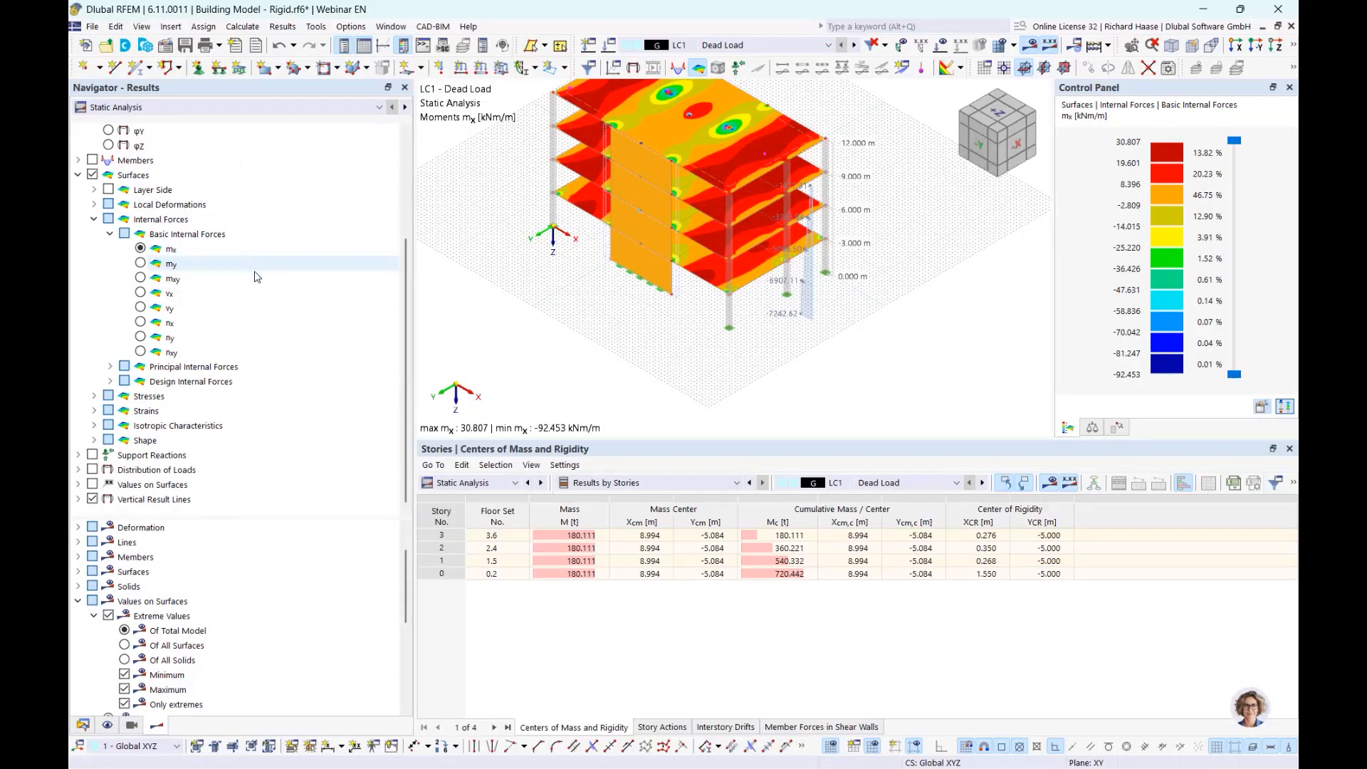
{"action": "left_click", "coordinate": [171, 501]}
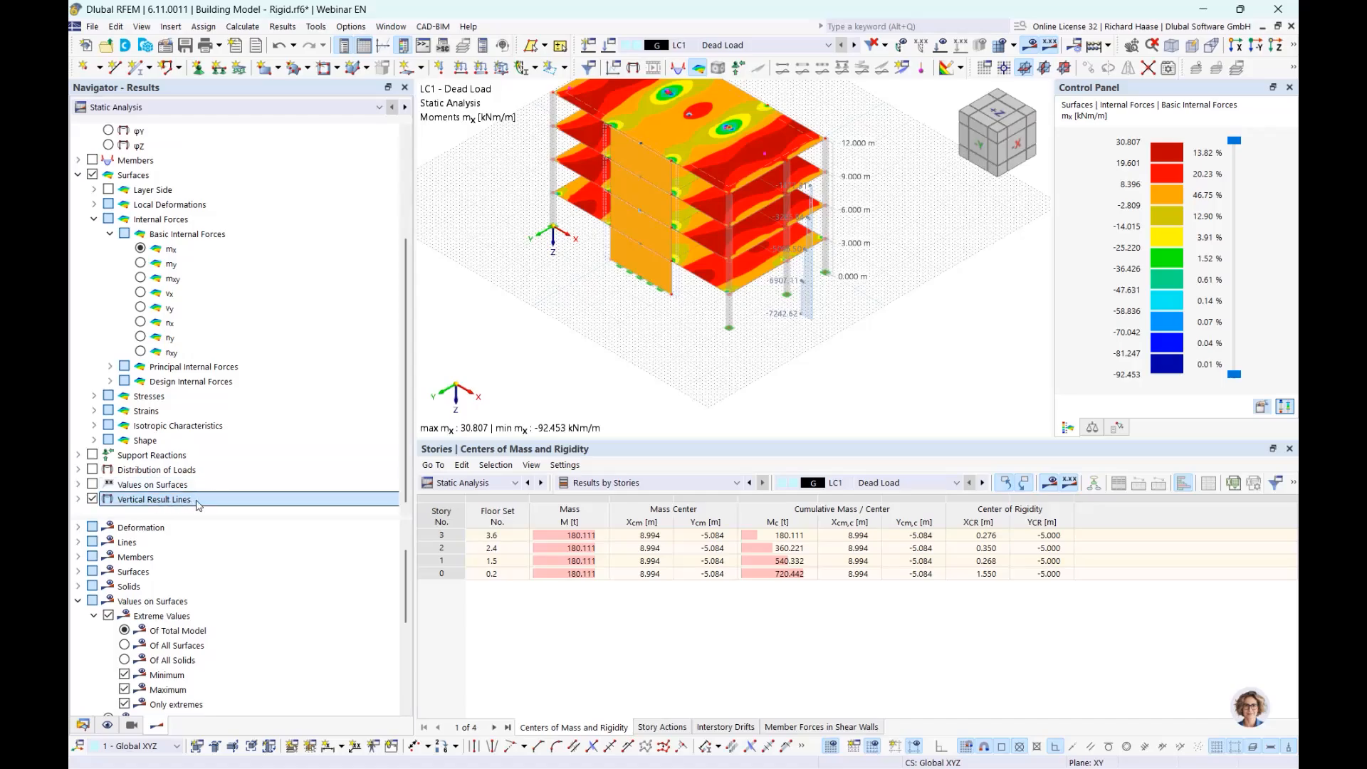
{"action": "left_click", "coordinate": [79, 499]}
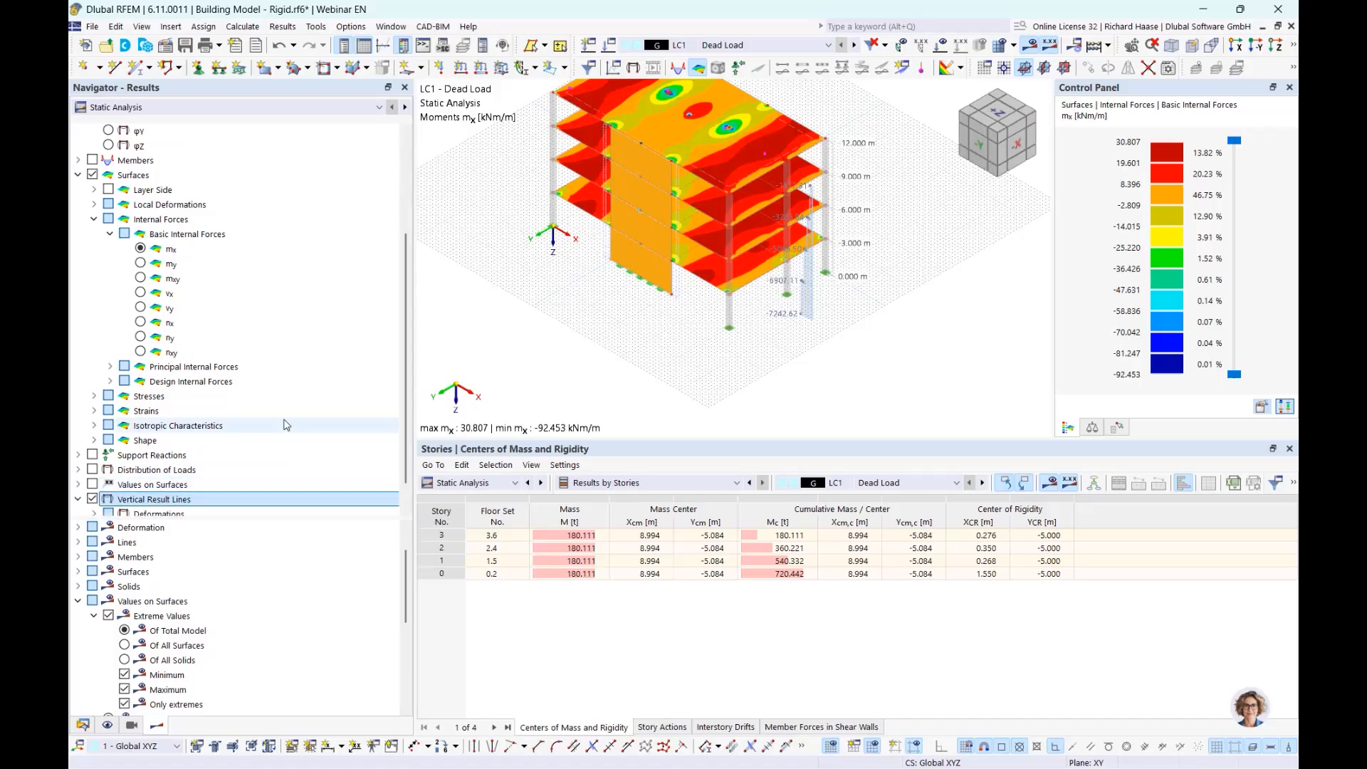
{"action": "left_click", "coordinate": [94, 499]}
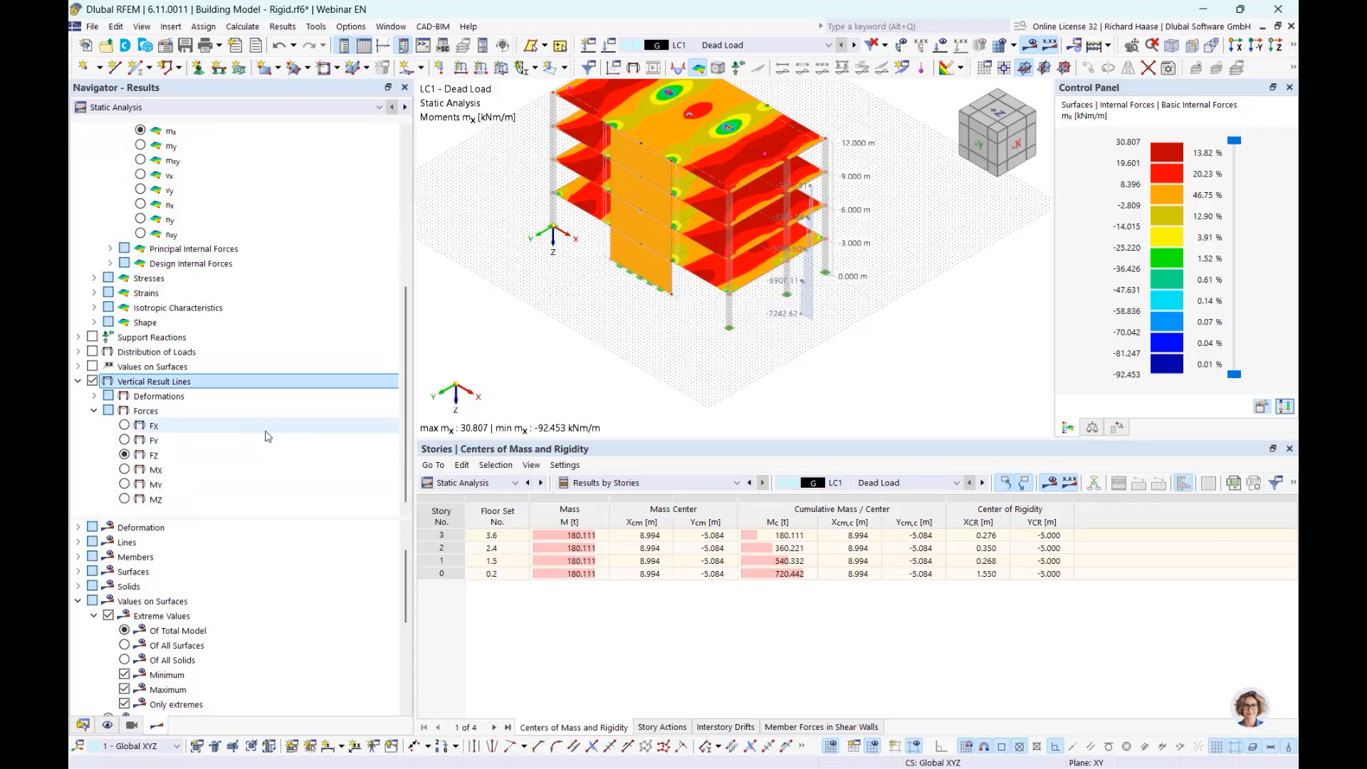
{"action": "left_click", "coordinate": [151, 456]}
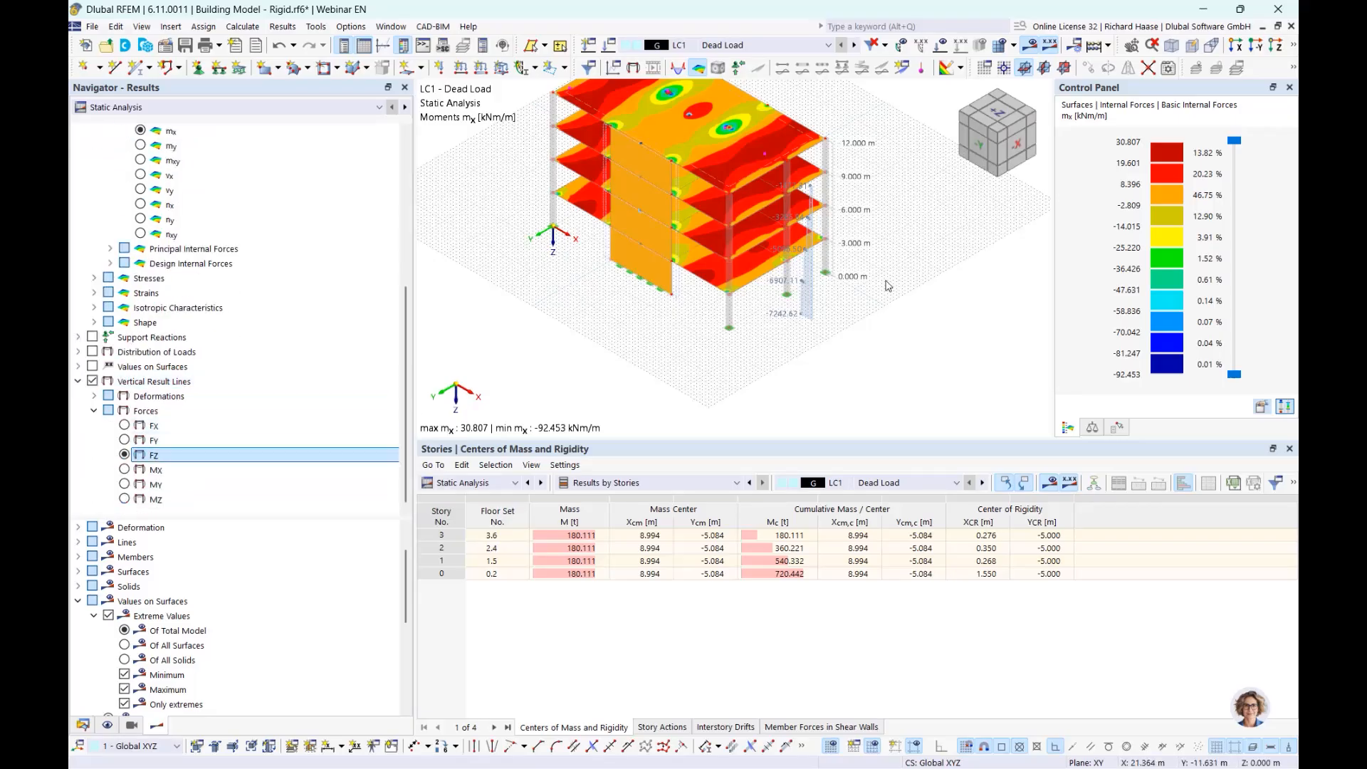
Inspect the FZ forces along the vertical result line from the top story to the base, and hide the vertical result lines.
{"action": "scroll", "coordinate": [803, 278], "scroll_direction": "up", "scroll_amount": 3}
{"action": "scroll", "coordinate": [803, 278], "scroll_direction": "down", "scroll_amount": 5}
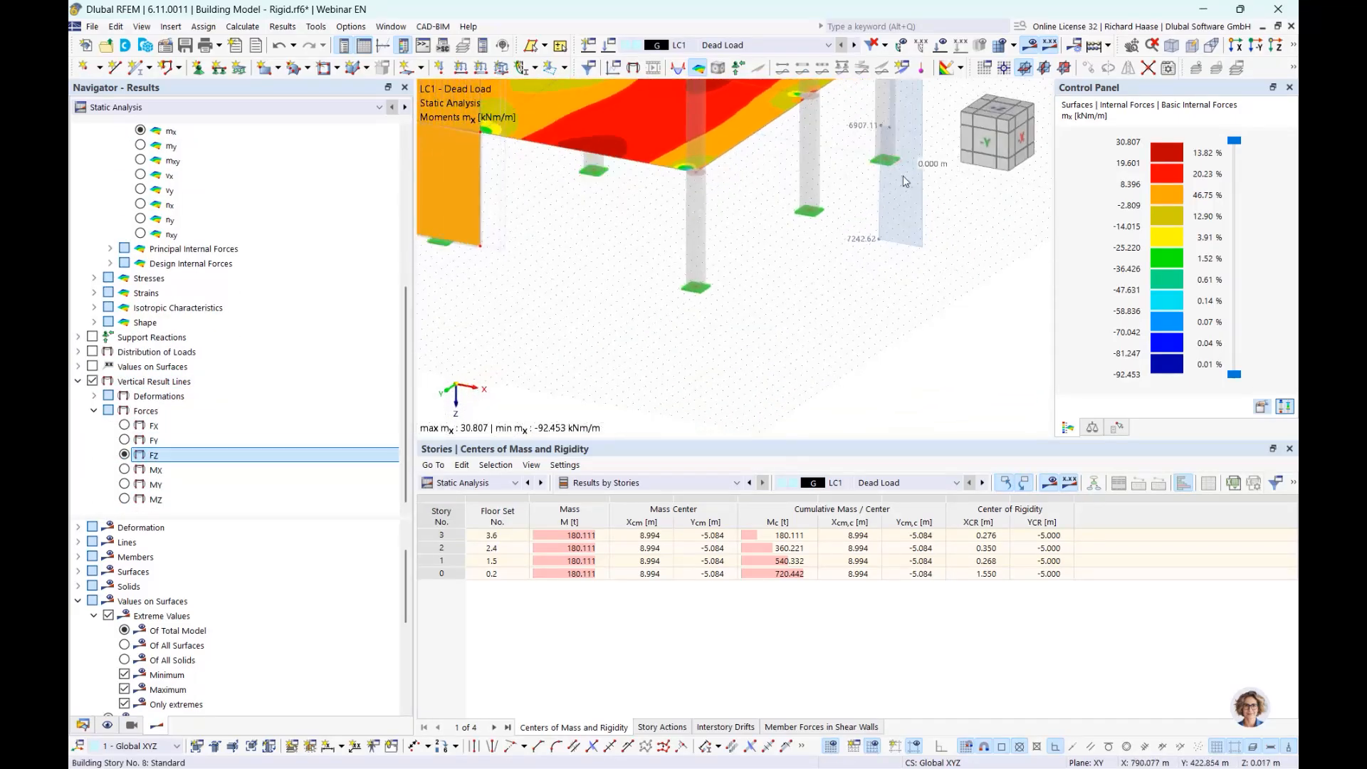
{"action": "middle_click_drag", "start_coordinate": [668, 358], "coordinate": [614, 385]}
{"action": "middle_click_drag", "start_coordinate": [712, 296], "coordinate": [739, 272], "text": "ctrl"}
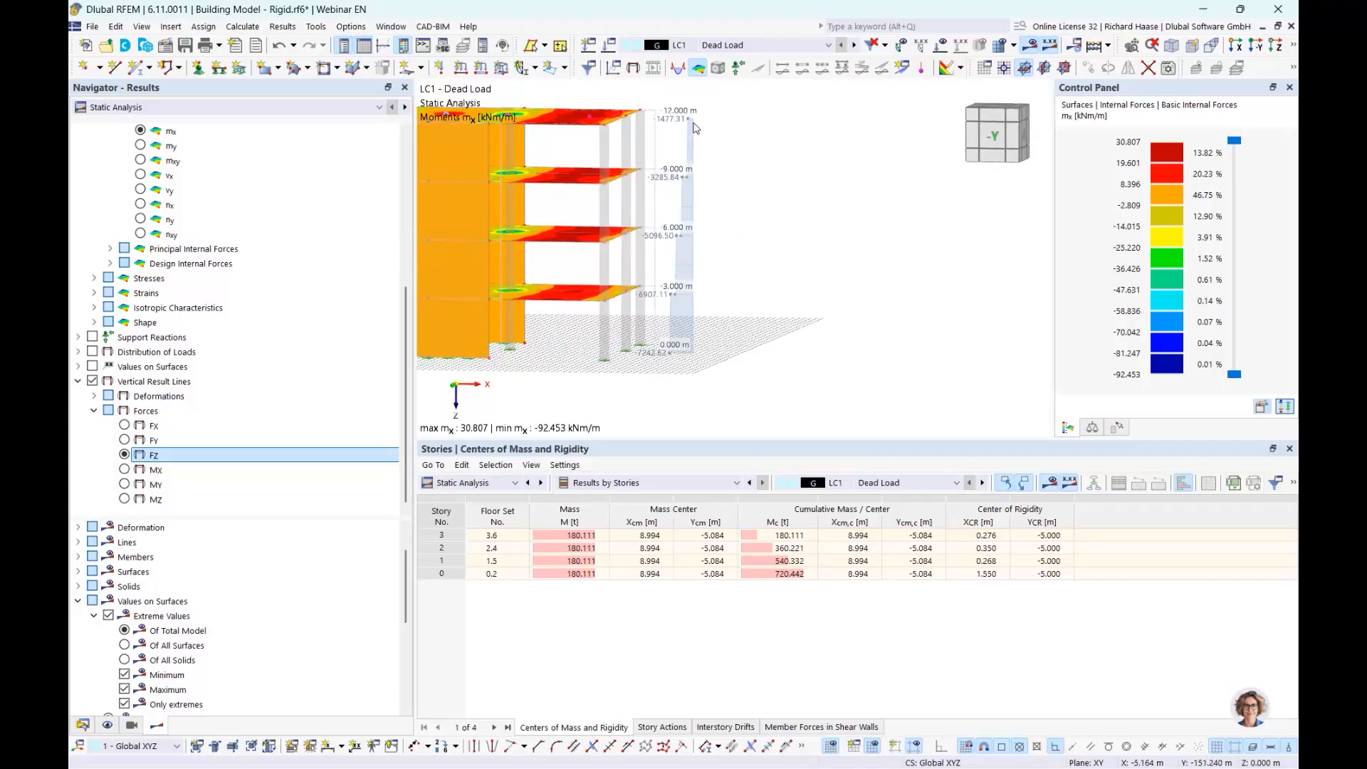
{"action": "middle_click_drag", "start_coordinate": [691, 124], "coordinate": [686, 169], "text": "ctrl"}
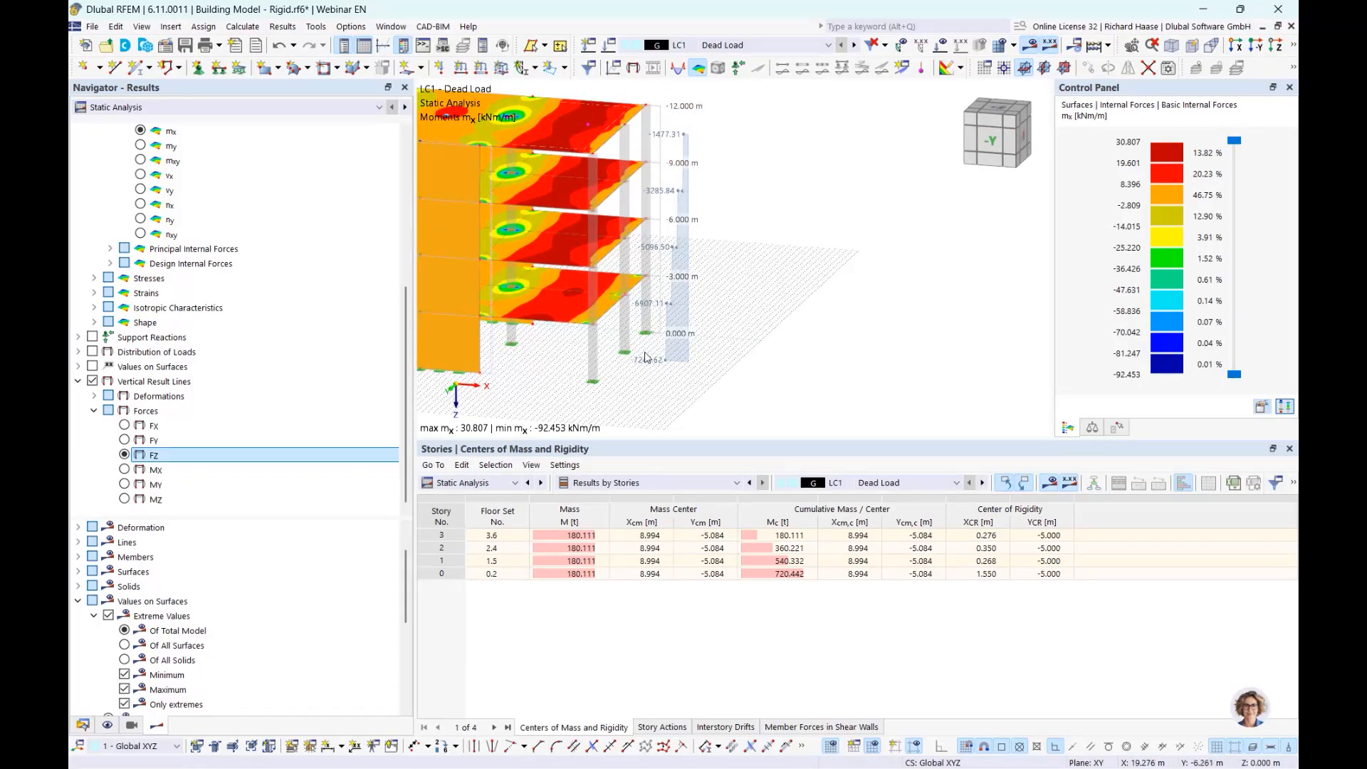
{"action": "scroll", "coordinate": [648, 356], "scroll_direction": "up", "scroll_amount": 3}
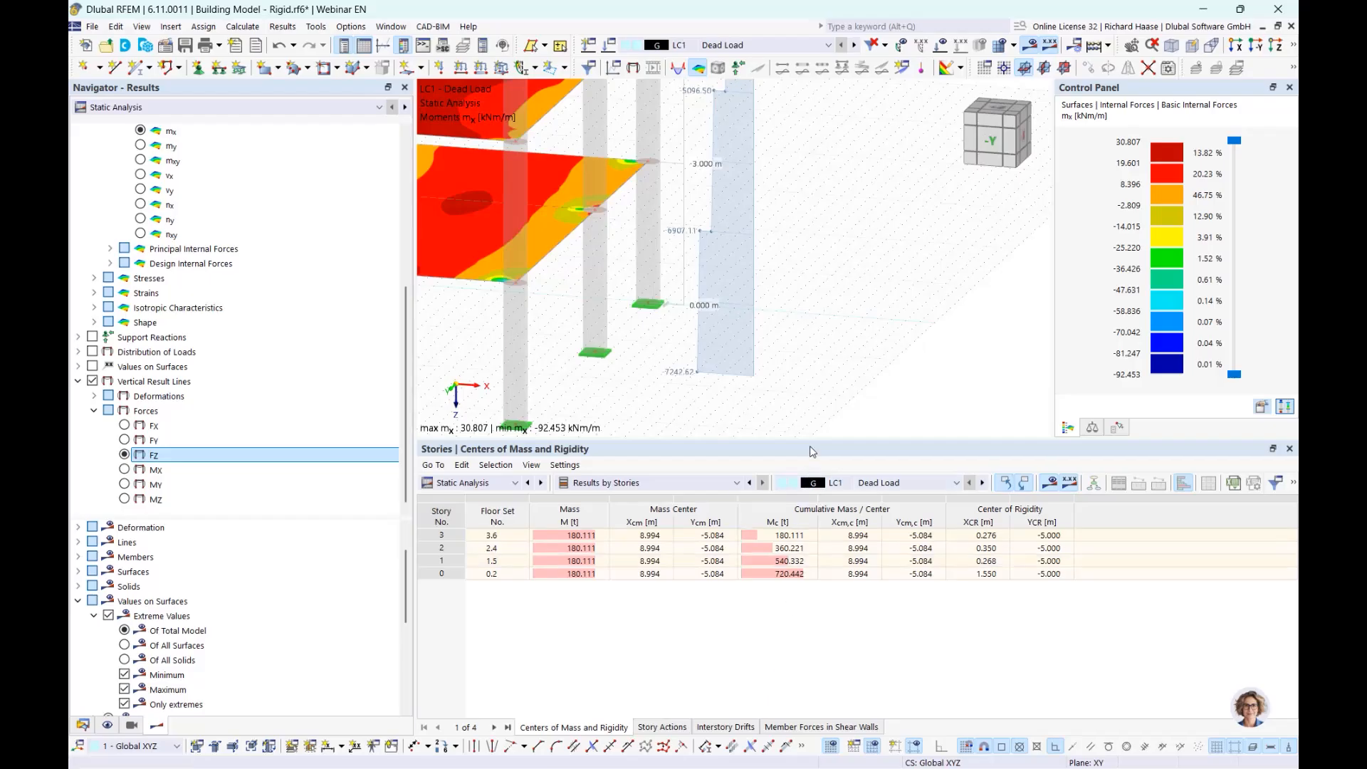
{"action": "left_click", "coordinate": [97, 385]}
{"action": "left_click", "coordinate": [94, 382]}
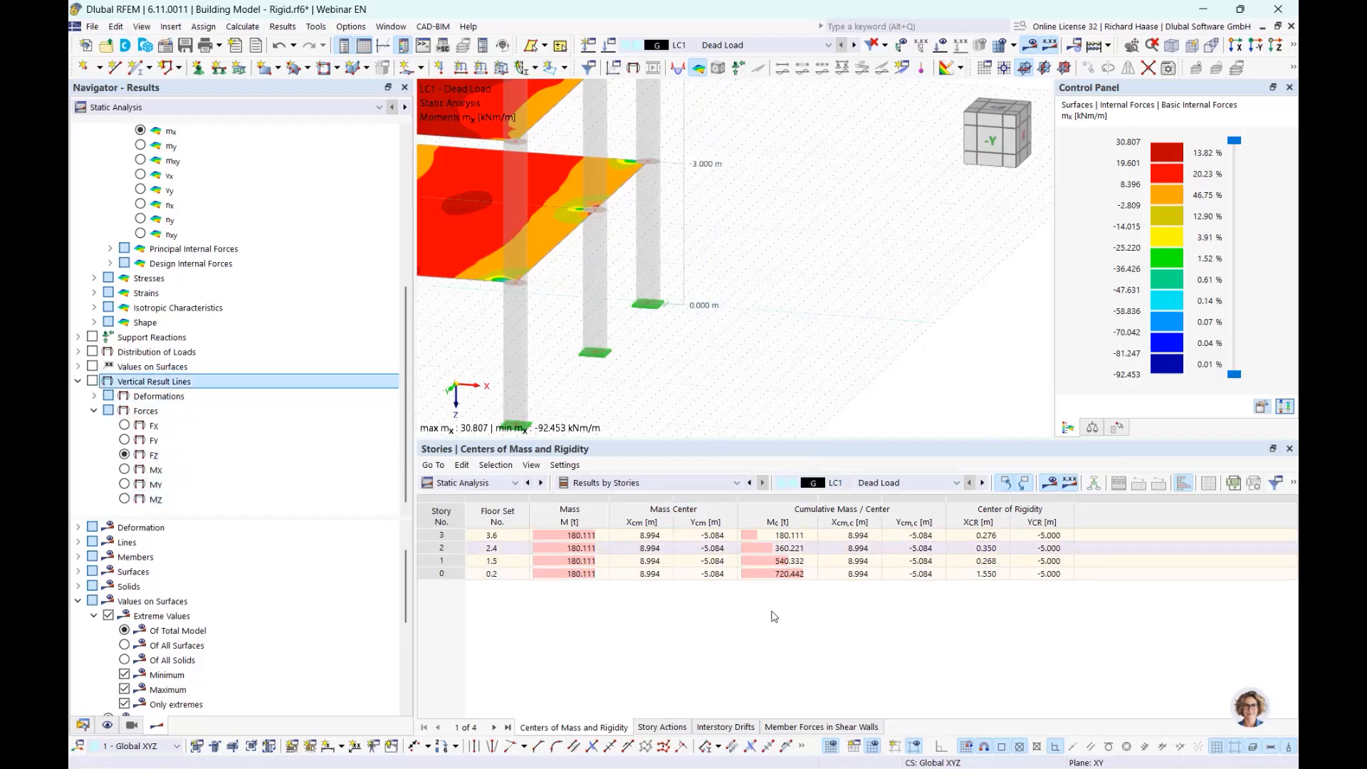
Review the Story Actions and Interstory Drifts results for LC1, and select the uX displacement of story 3.
{"action": "left_click", "coordinate": [662, 727]}
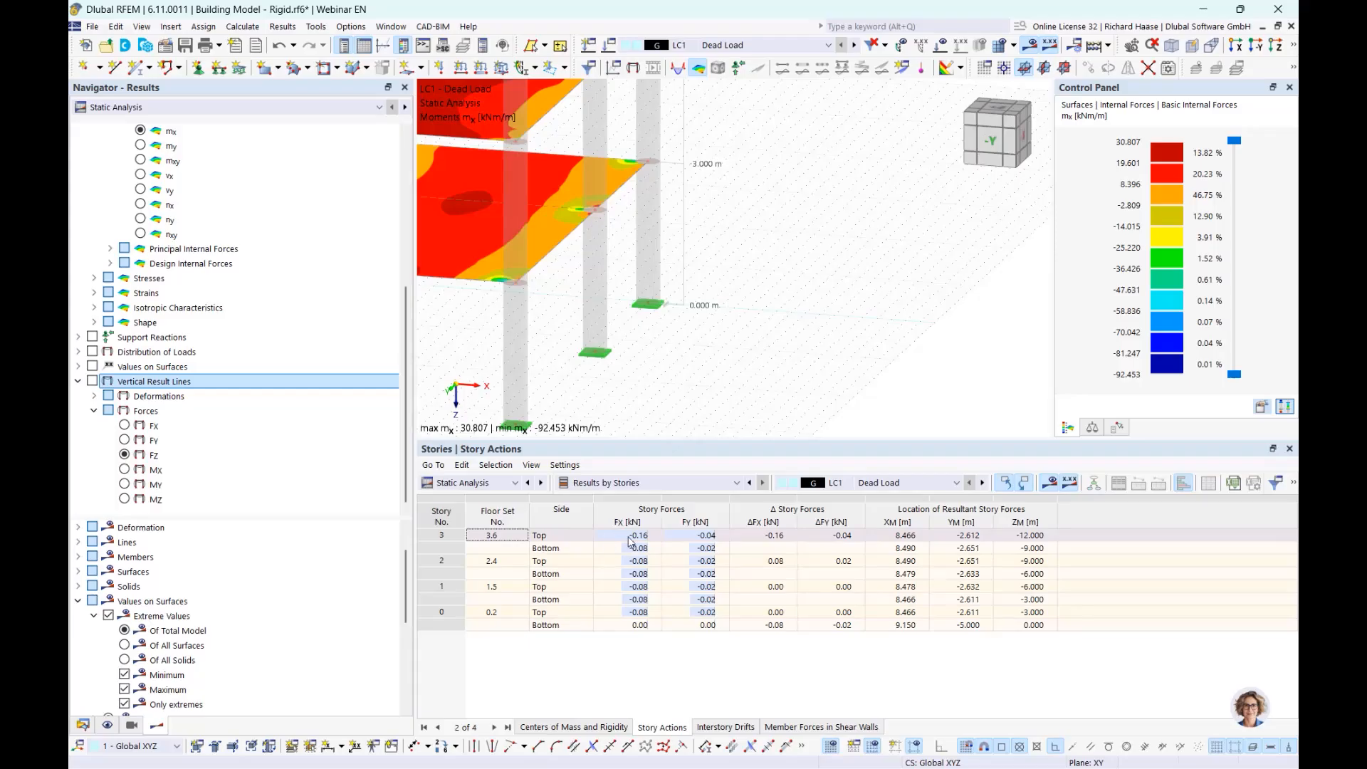
{"action": "middle_click_drag", "start_coordinate": [681, 387], "coordinate": [764, 334]}
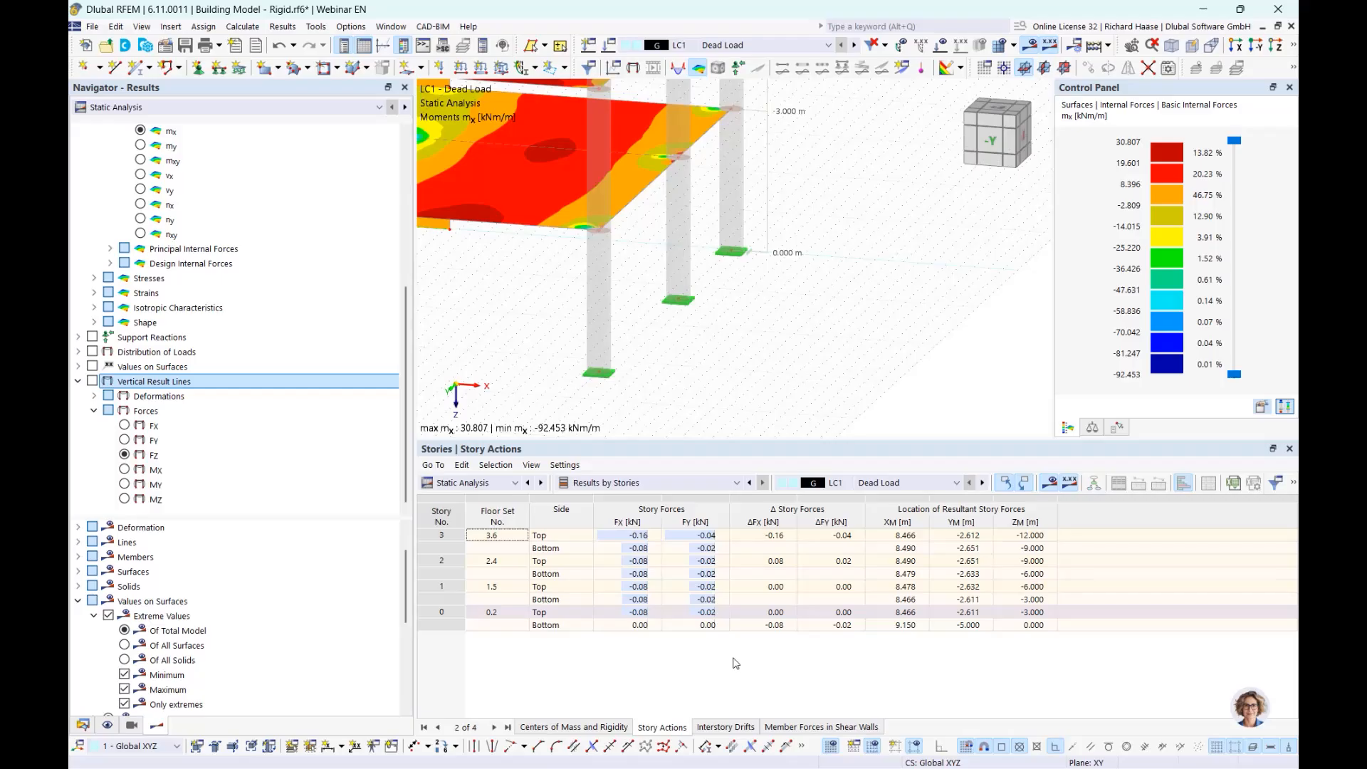
{"action": "left_click", "coordinate": [740, 728]}
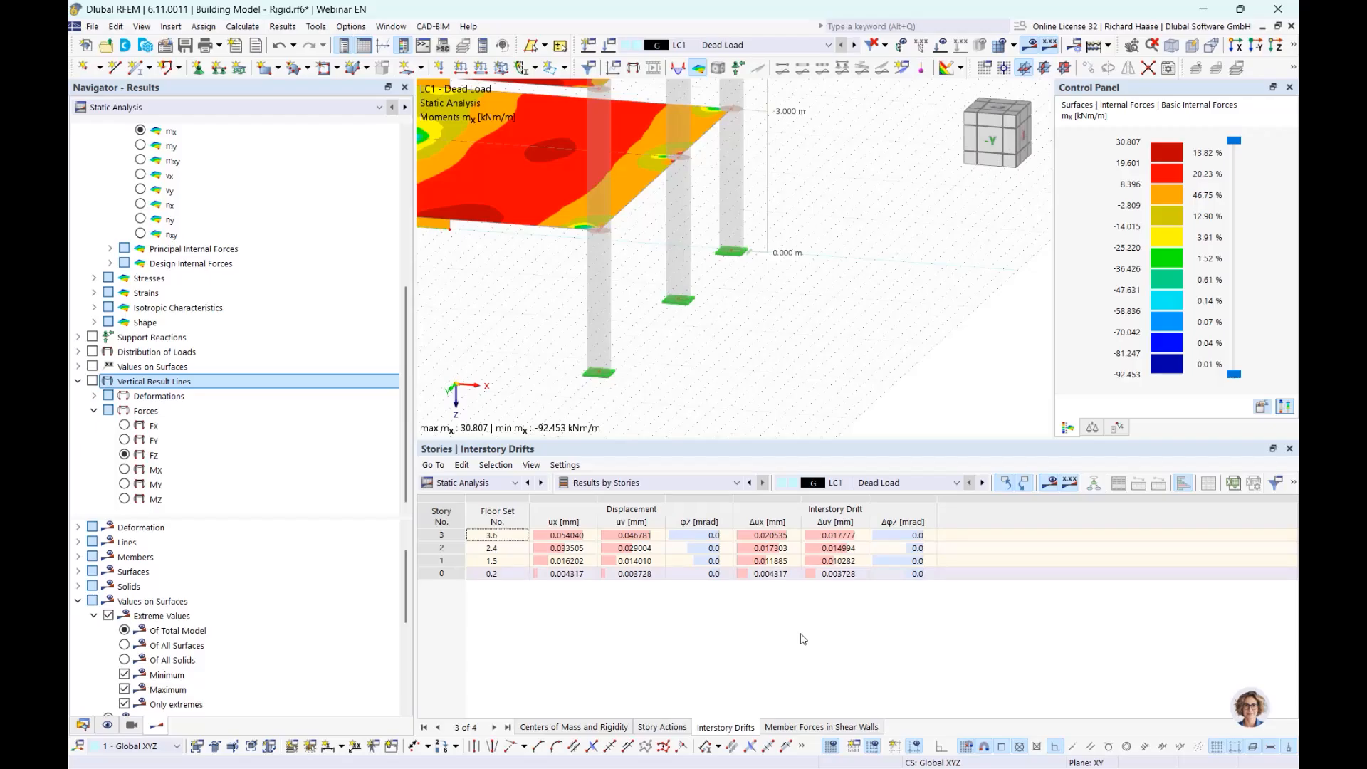
{"action": "left_click", "coordinate": [568, 538]}
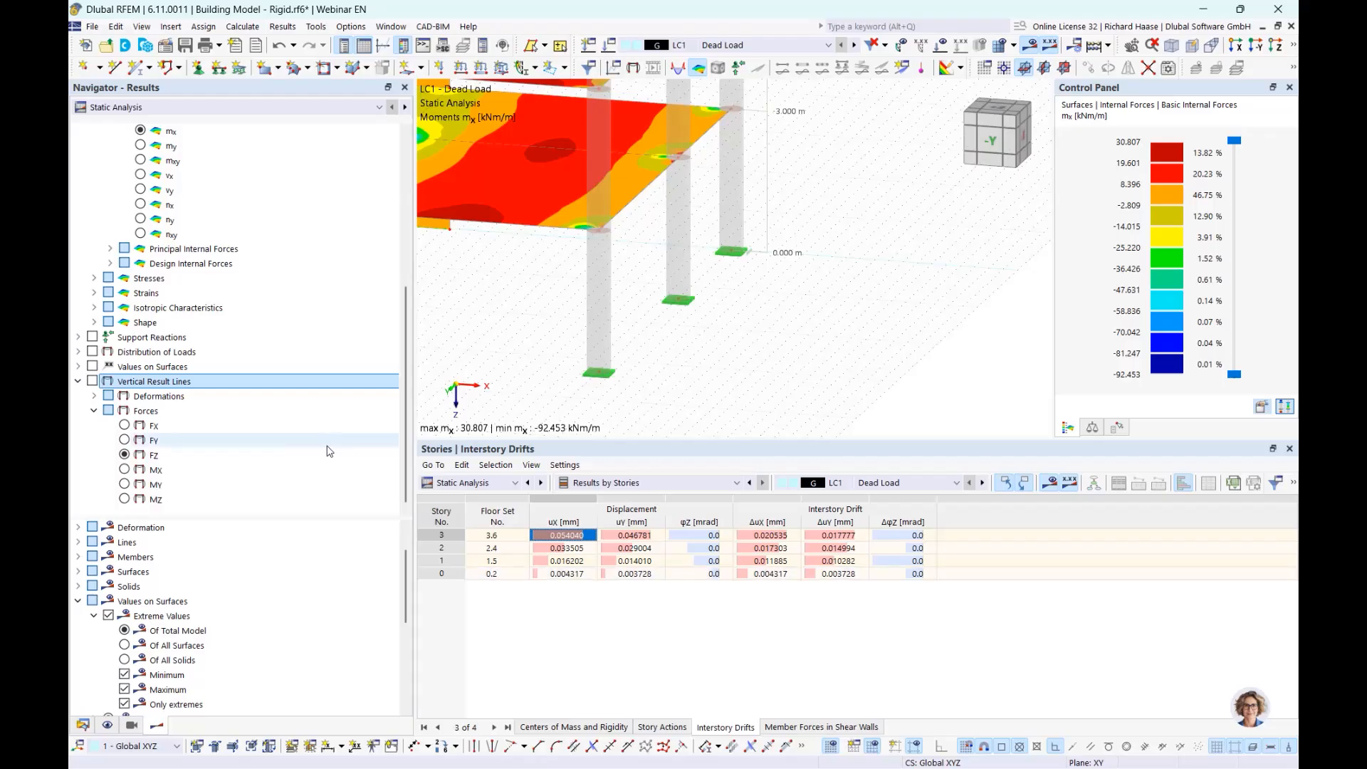
Review the add-ons listed in the base data of the Building Model - Rigid file and close the dialog without changes.
{"action": "left_click", "coordinate": [83, 726]}
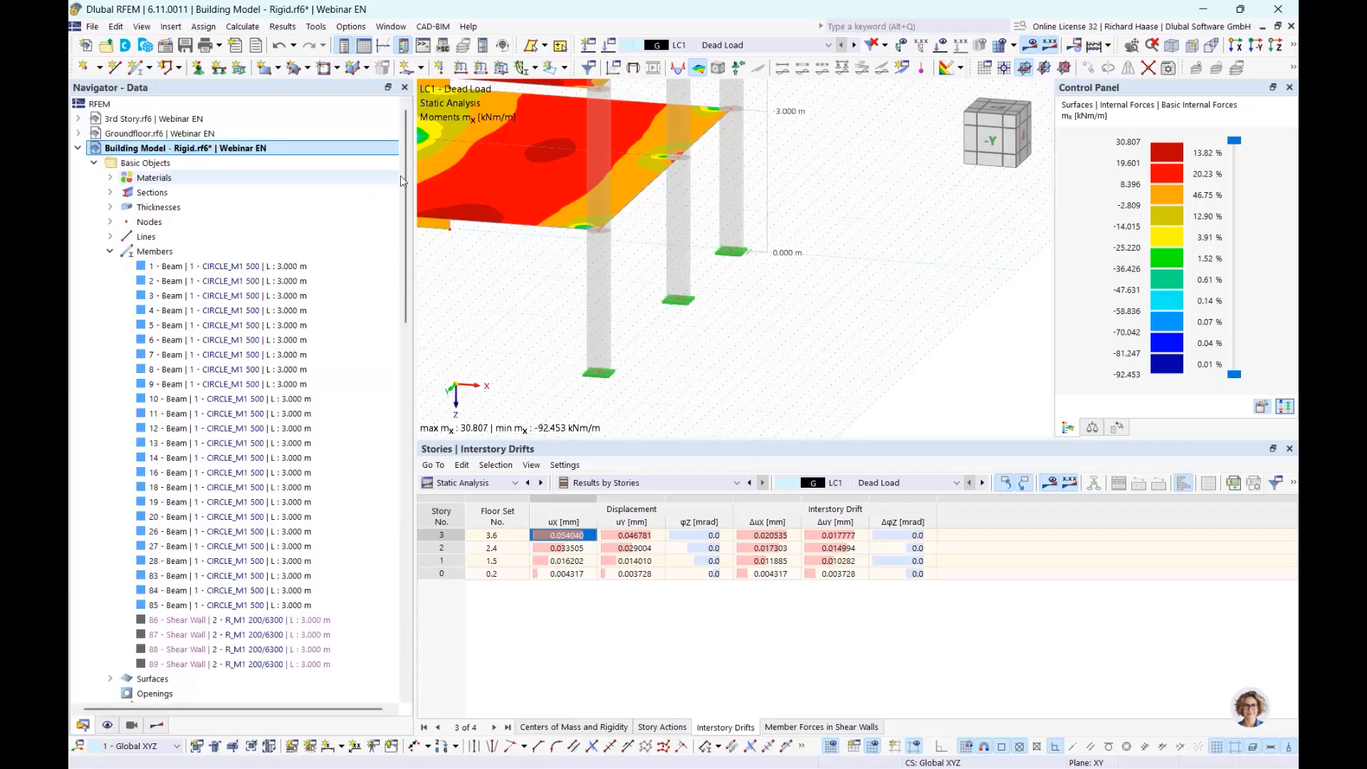
{"action": "right_click", "coordinate": [217, 149]}
{"action": "left_click", "coordinate": [240, 161]}
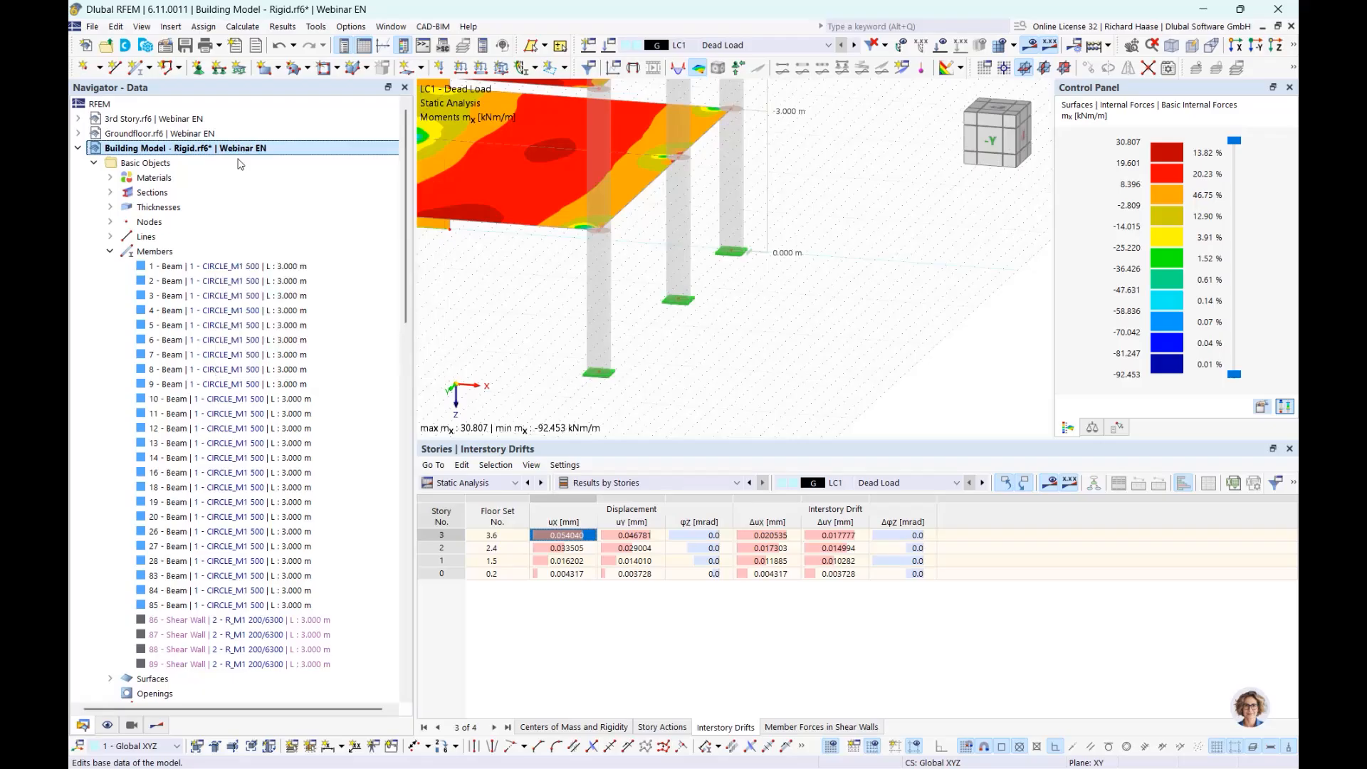
{"action": "left_click", "coordinate": [329, 43]}
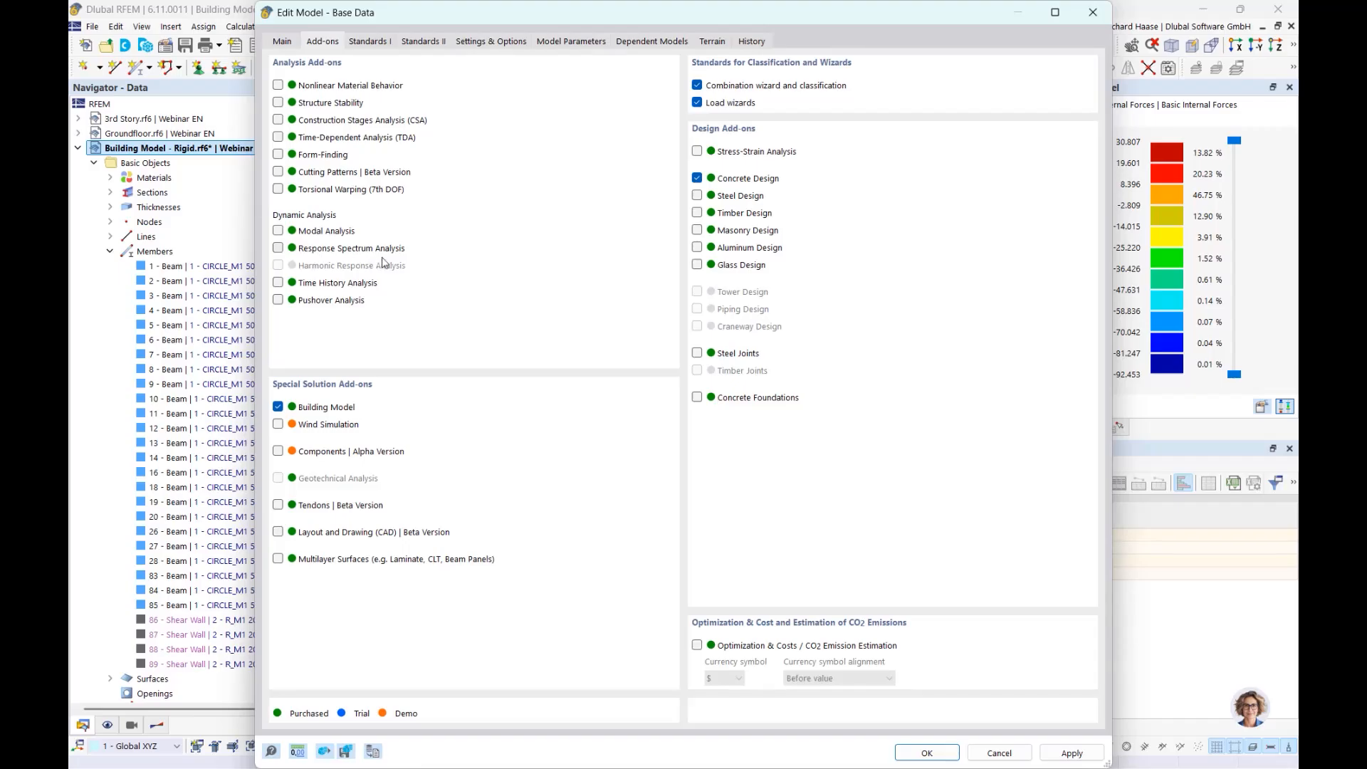
{"action": "left_click", "coordinate": [1103, 15]}
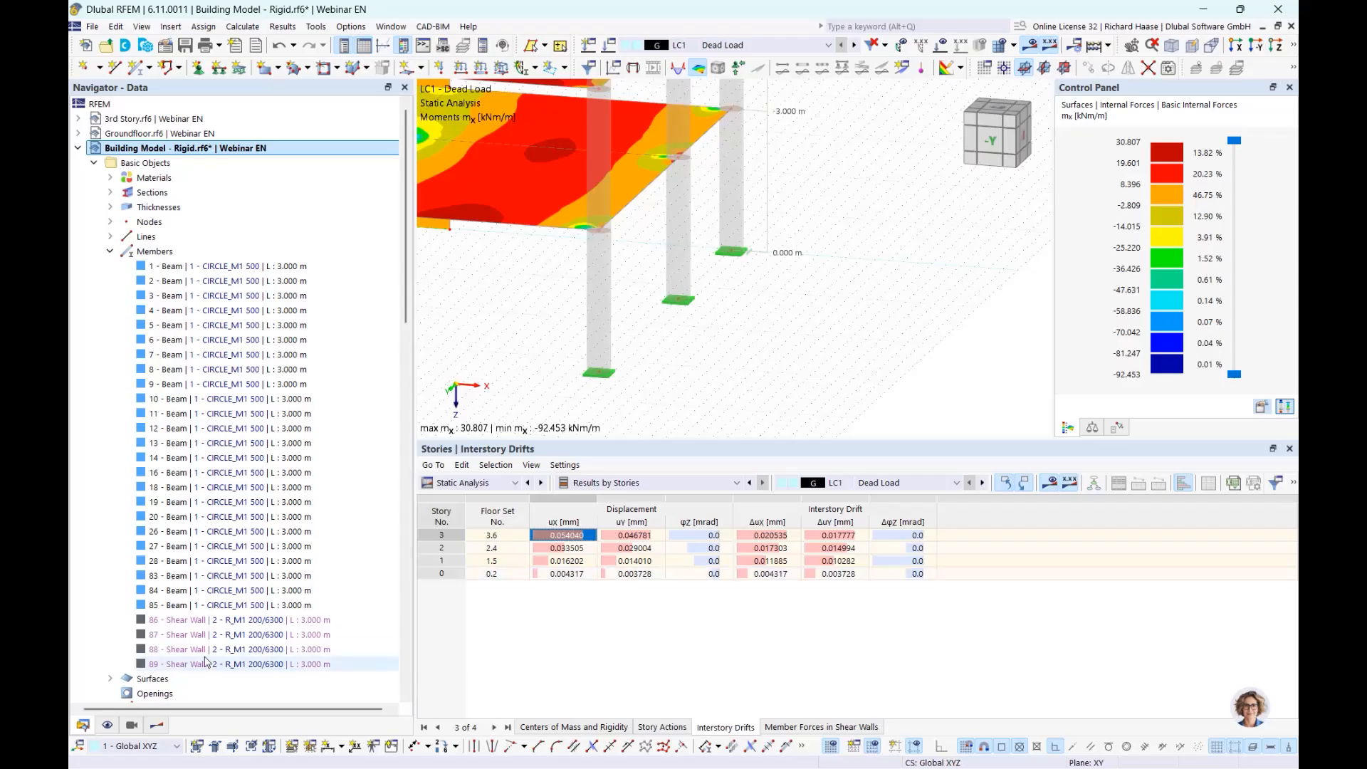
Look at the static analysis settings available for load case LC1 Dead Load and close the load case dialog without changes.
{"action": "scroll", "coordinate": [279, 552], "scroll_direction": "down", "scroll_amount": 5}
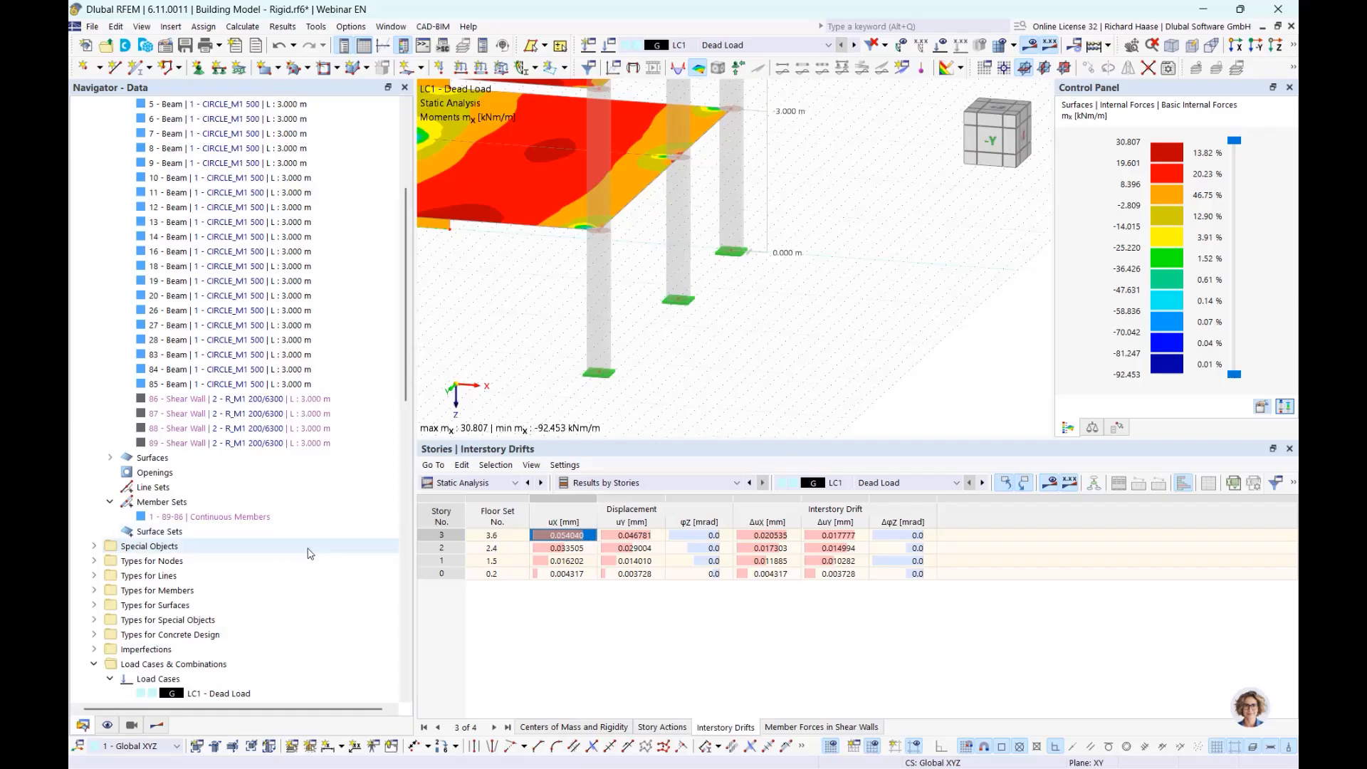
{"action": "scroll", "coordinate": [311, 554], "scroll_direction": "down", "scroll_amount": 5}
{"action": "right_click", "coordinate": [264, 473]}
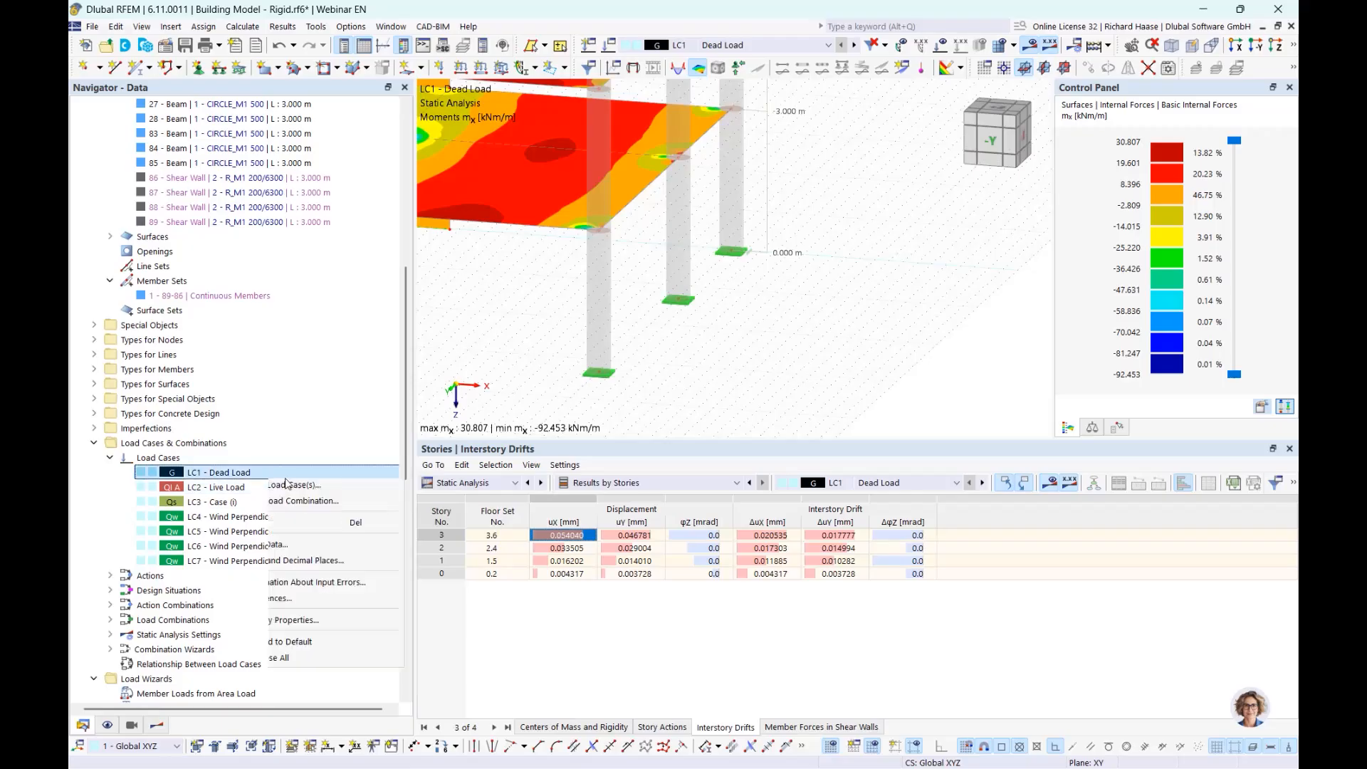
{"action": "key", "text": "Escape"}
{"action": "left_click_drag", "start_coordinate": [70, 40], "coordinate": [849, 73]}
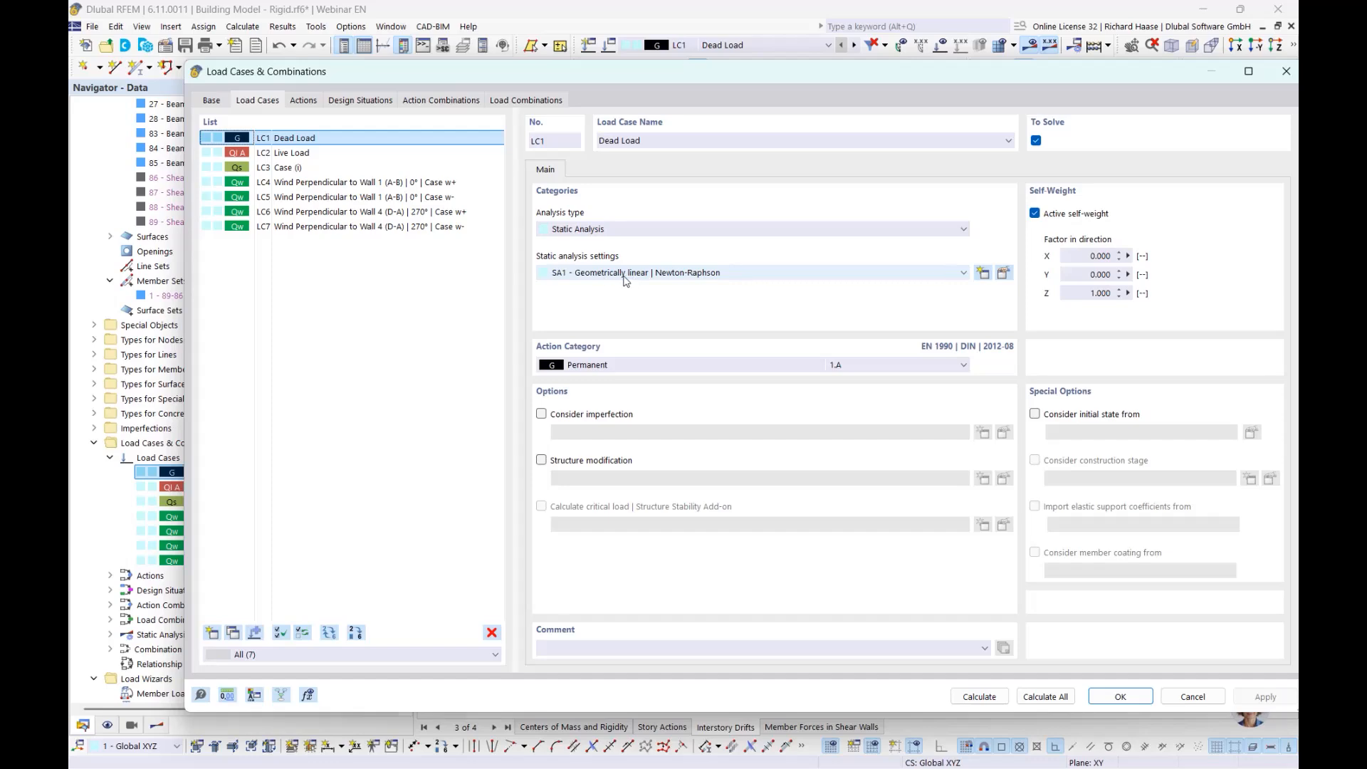
{"action": "left_click", "coordinate": [656, 274]}
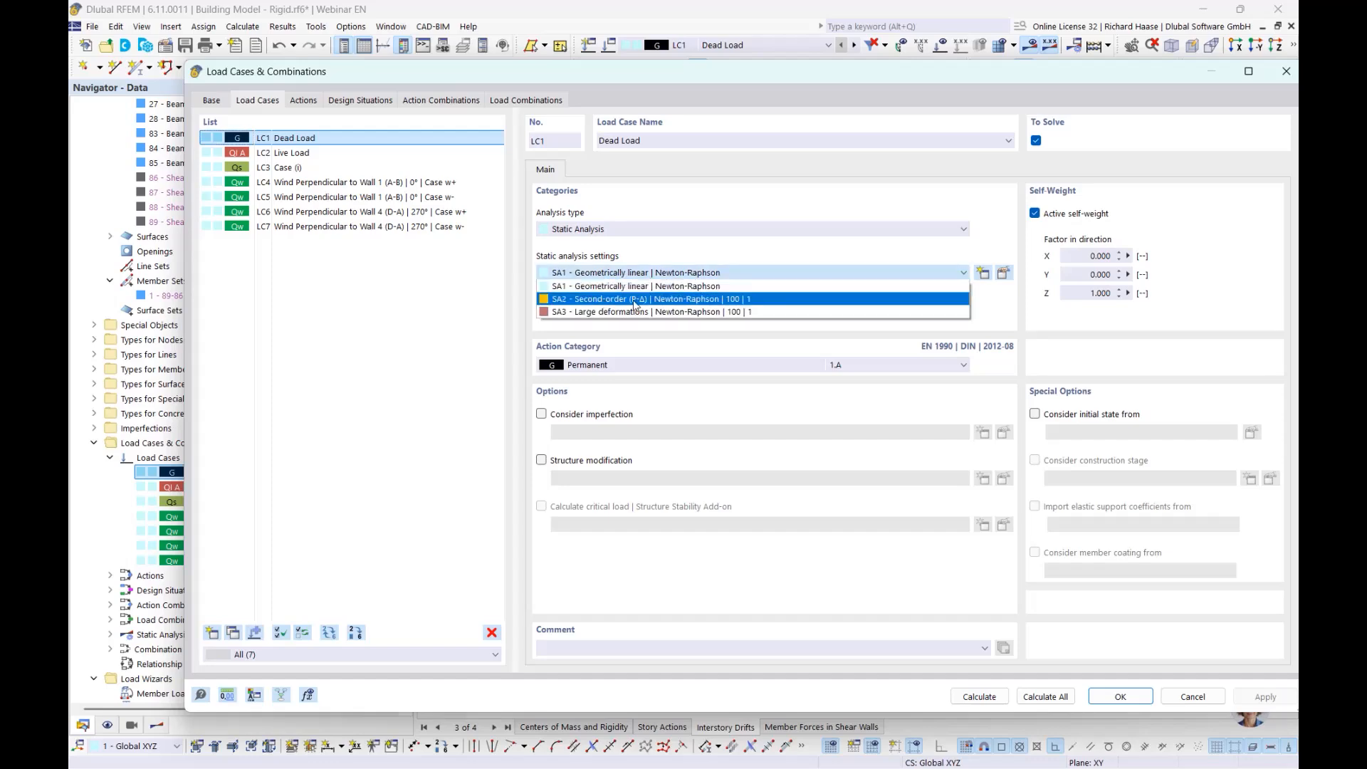
{"action": "left_click", "coordinate": [684, 262]}
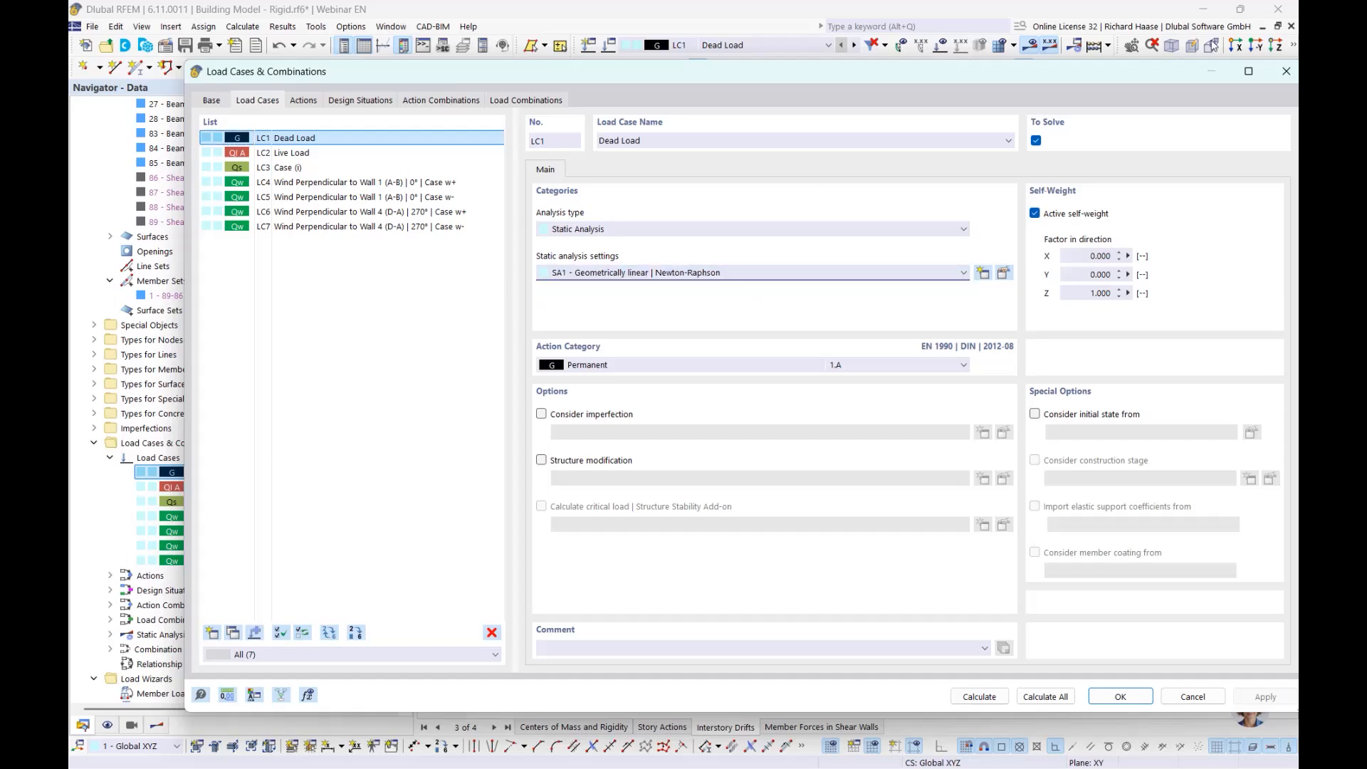
{"action": "left_click", "coordinate": [1286, 71]}
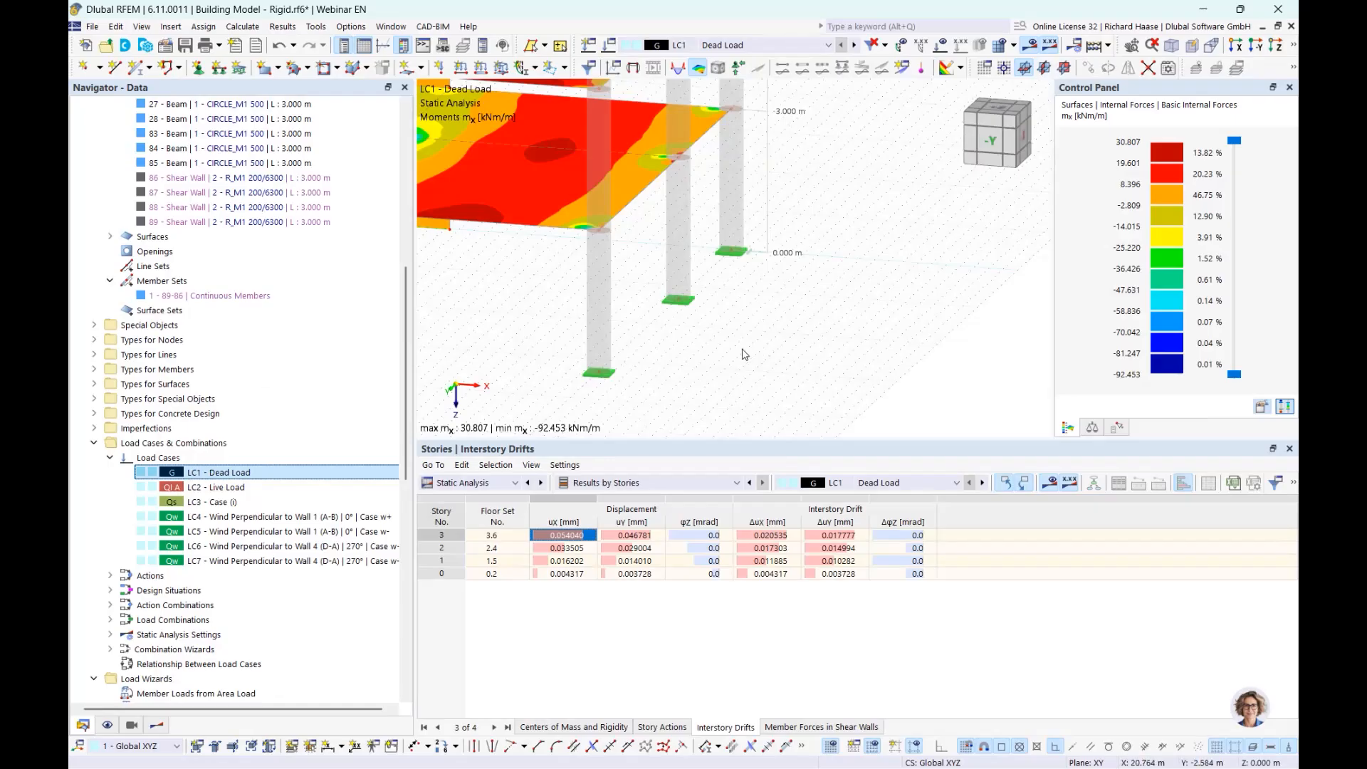
Expand the special objects in the model data and select the Rigid Links.
{"action": "scroll", "coordinate": [740, 335], "scroll_direction": "down", "scroll_amount": 5}
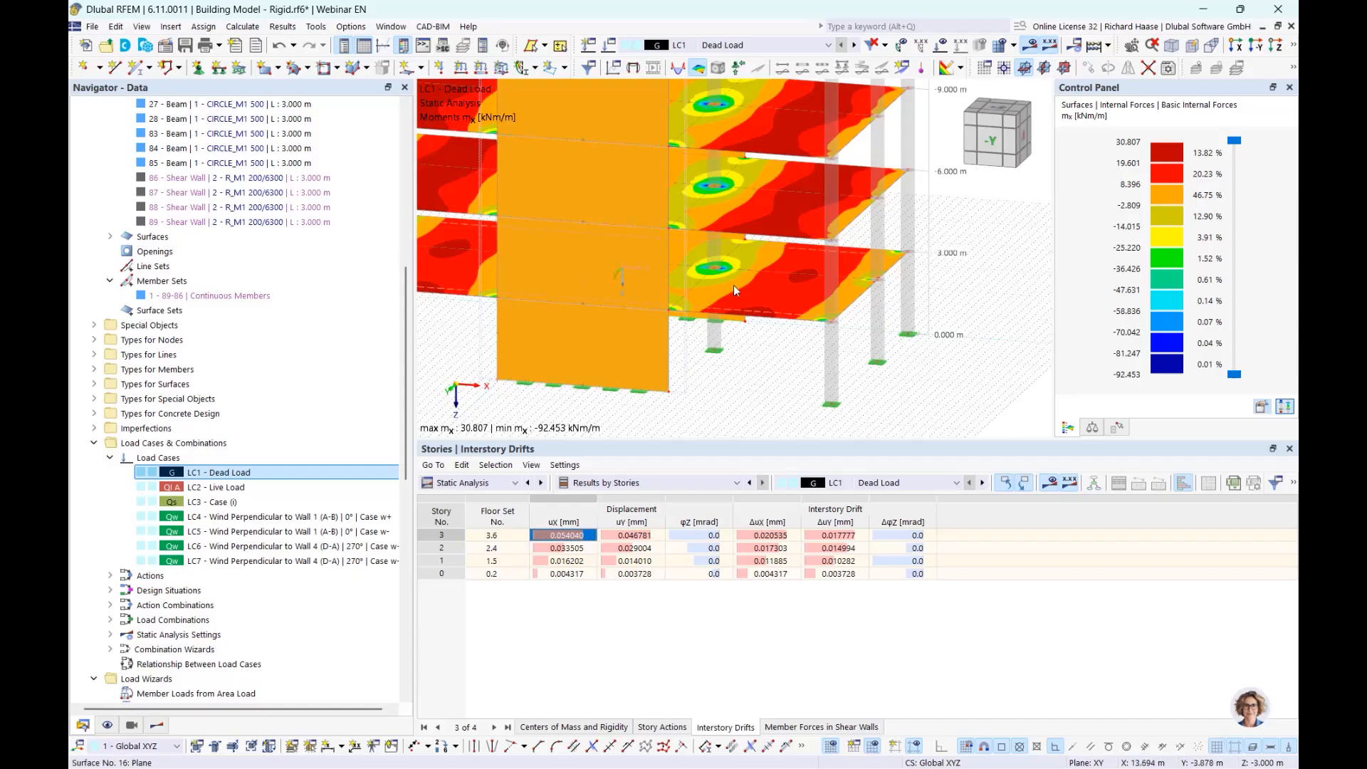
{"action": "left_click", "coordinate": [94, 325]}
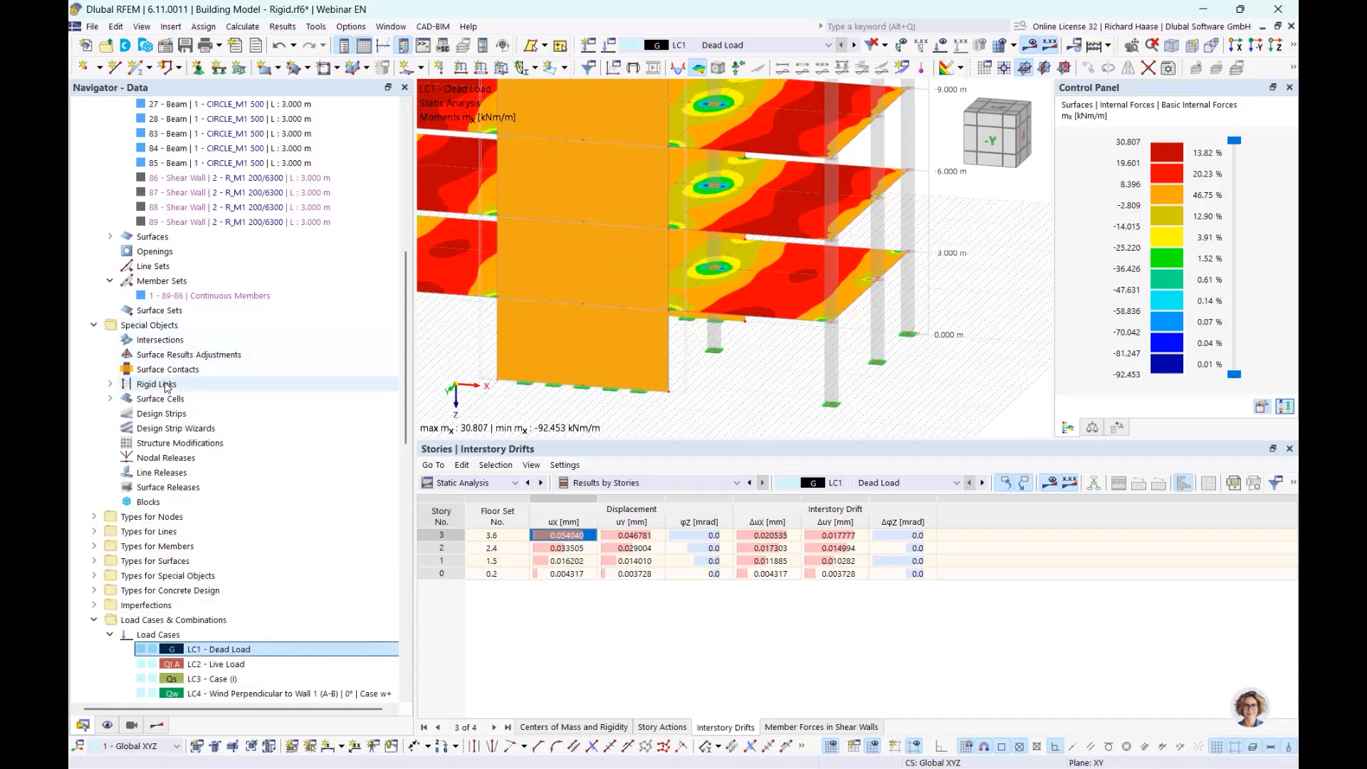
{"action": "left_click", "coordinate": [167, 384]}
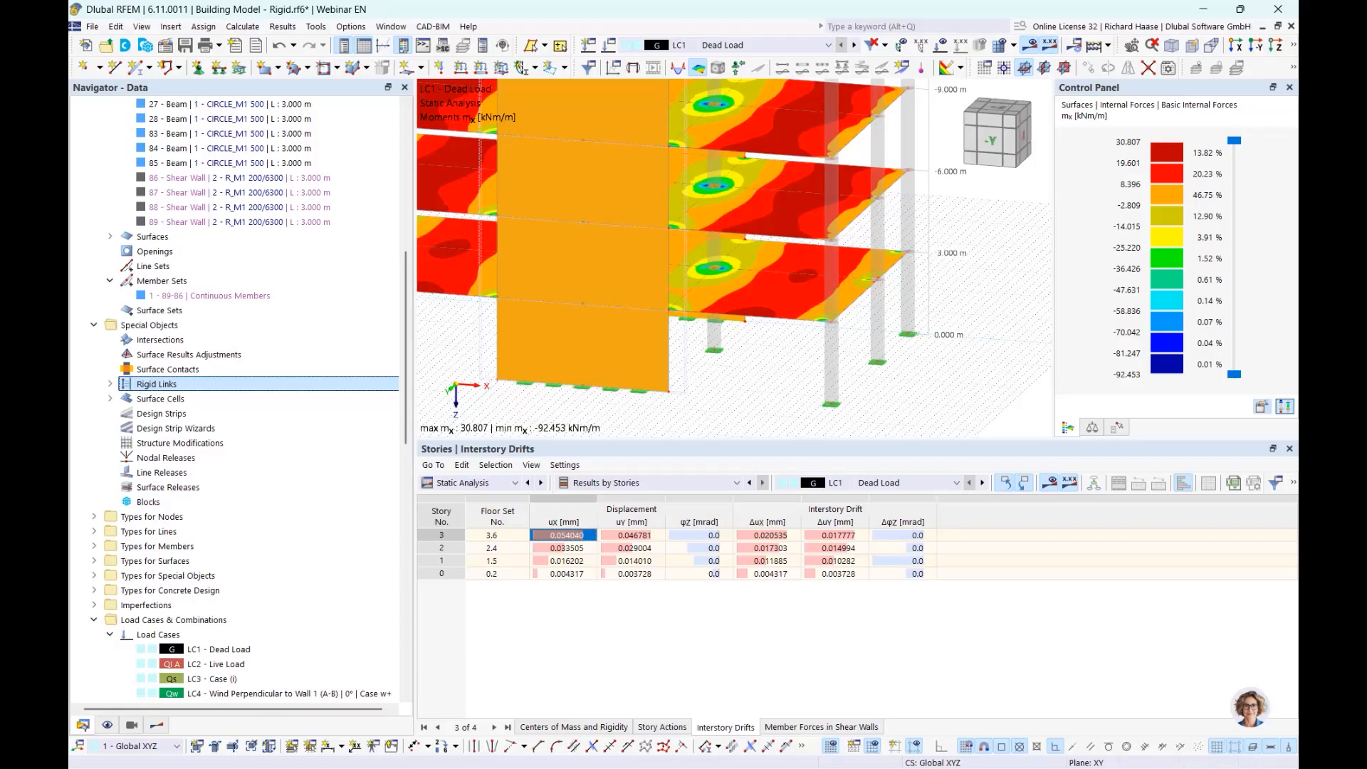
Open building story 3, look through its floor diaphragm options, and close the Building Stories dialog without changes.
{"action": "scroll", "coordinate": [330, 493], "scroll_direction": "down", "scroll_amount": 8}
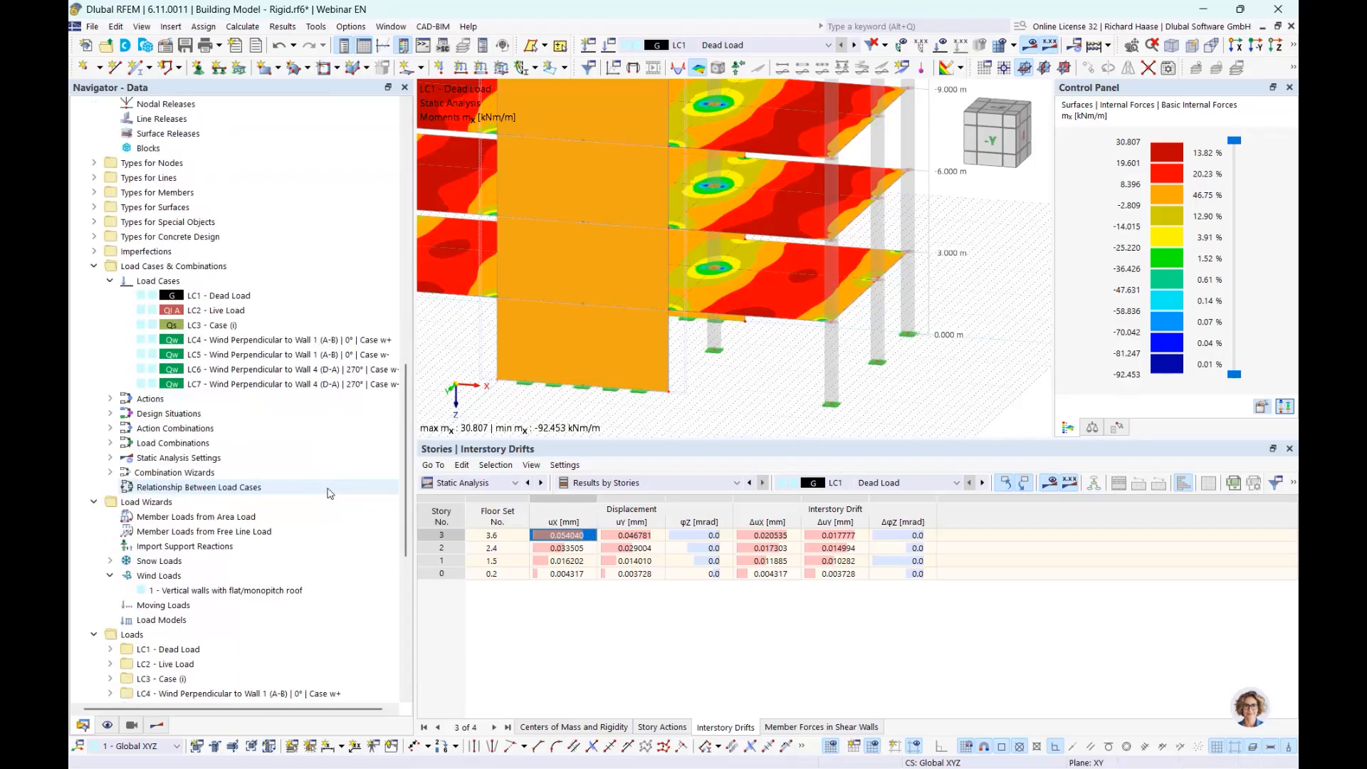
{"action": "scroll", "coordinate": [330, 493], "scroll_direction": "down", "scroll_amount": 9}
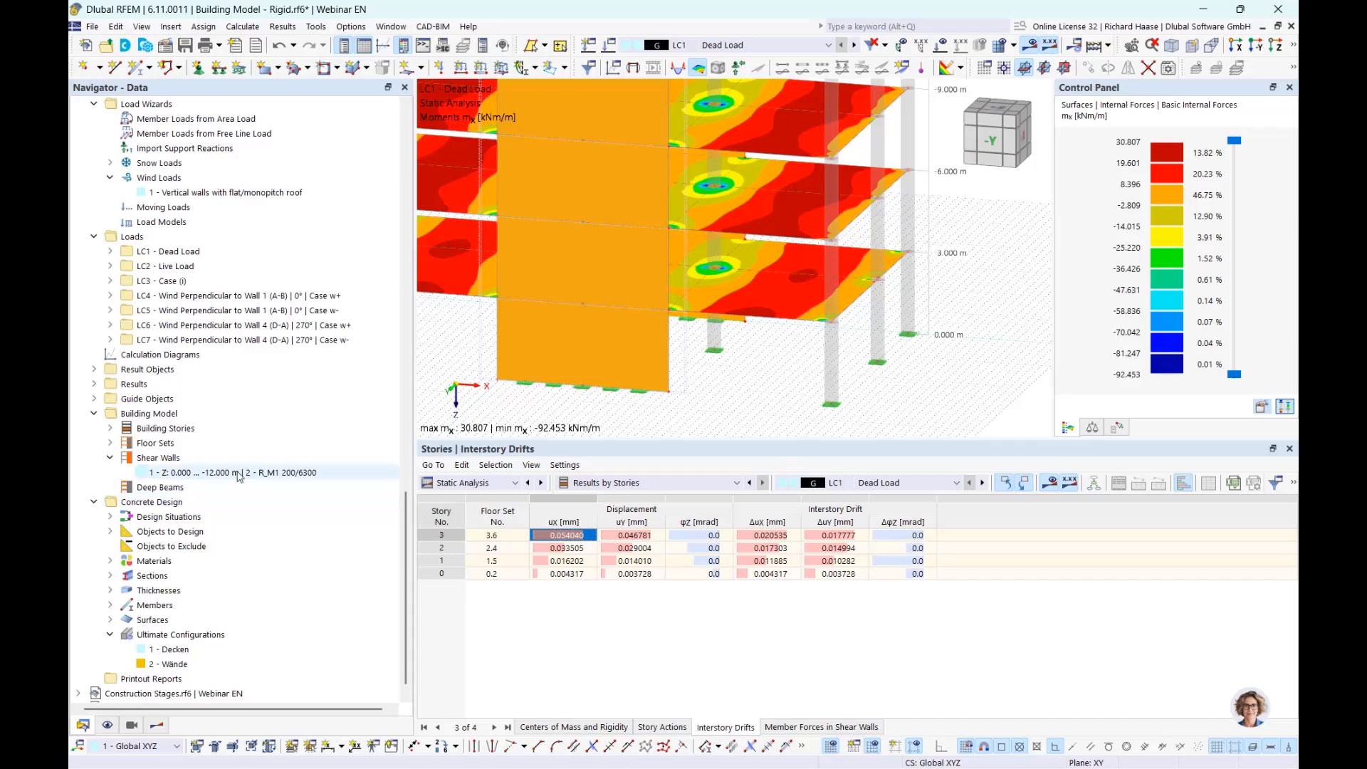
{"action": "left_click", "coordinate": [110, 428]}
{"action": "double_click", "coordinate": [213, 443]}
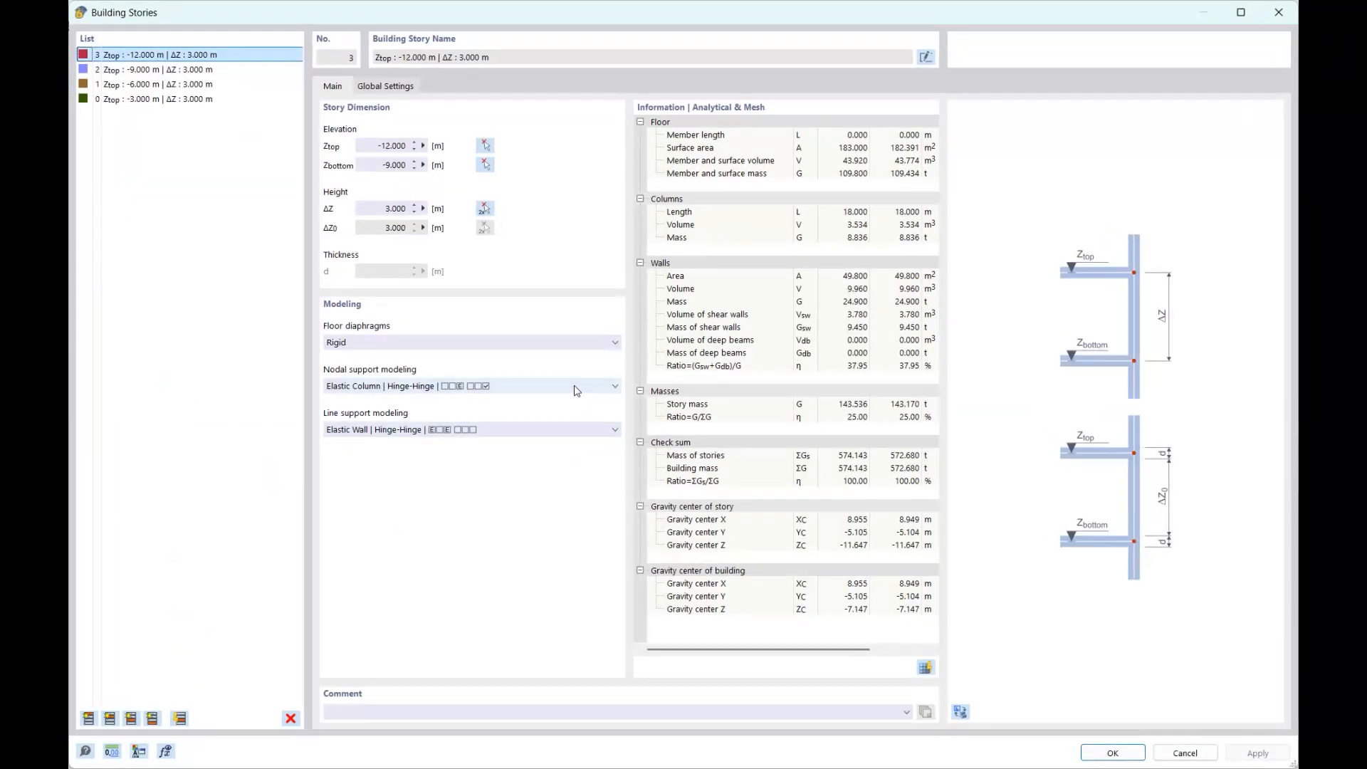
{"action": "left_click", "coordinate": [563, 346]}
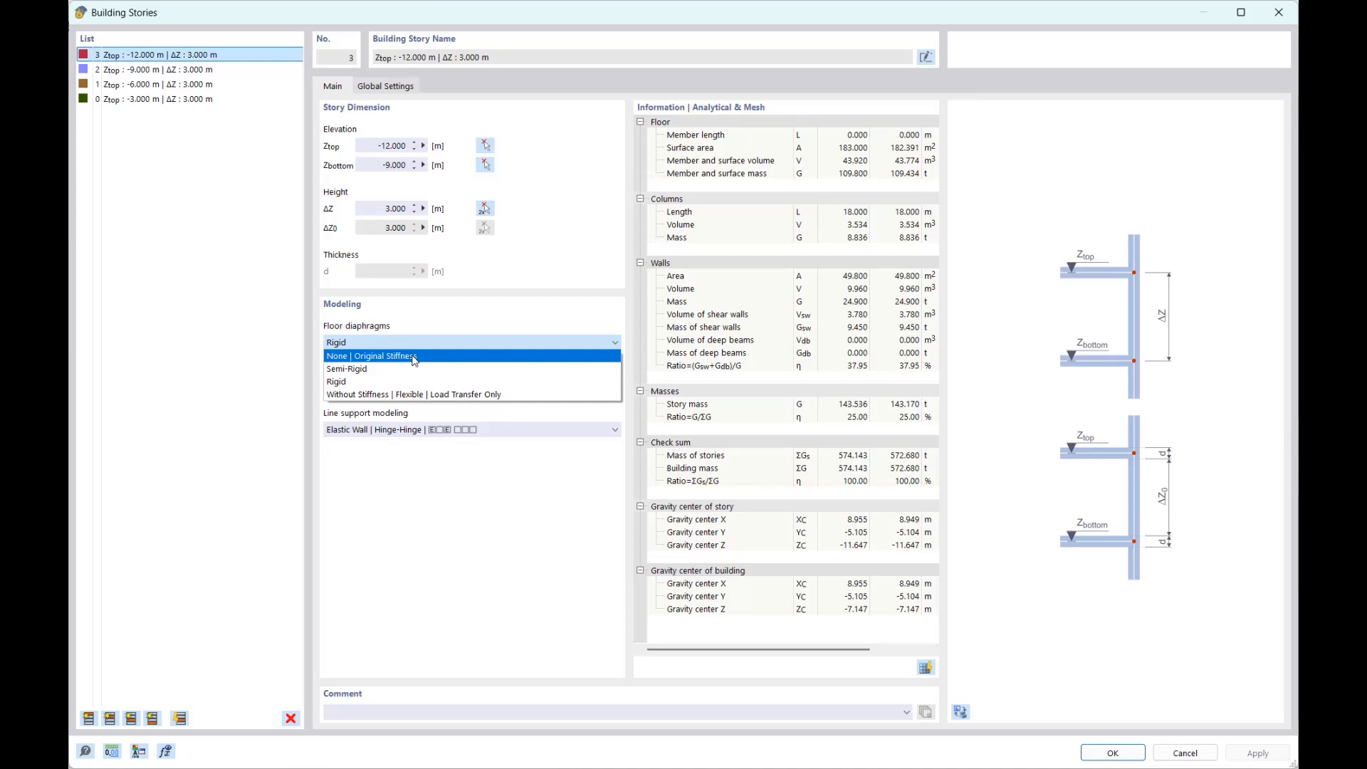
{"action": "left_click", "coordinate": [1274, 12]}
{"action": "left_click", "coordinate": [1275, 13]}
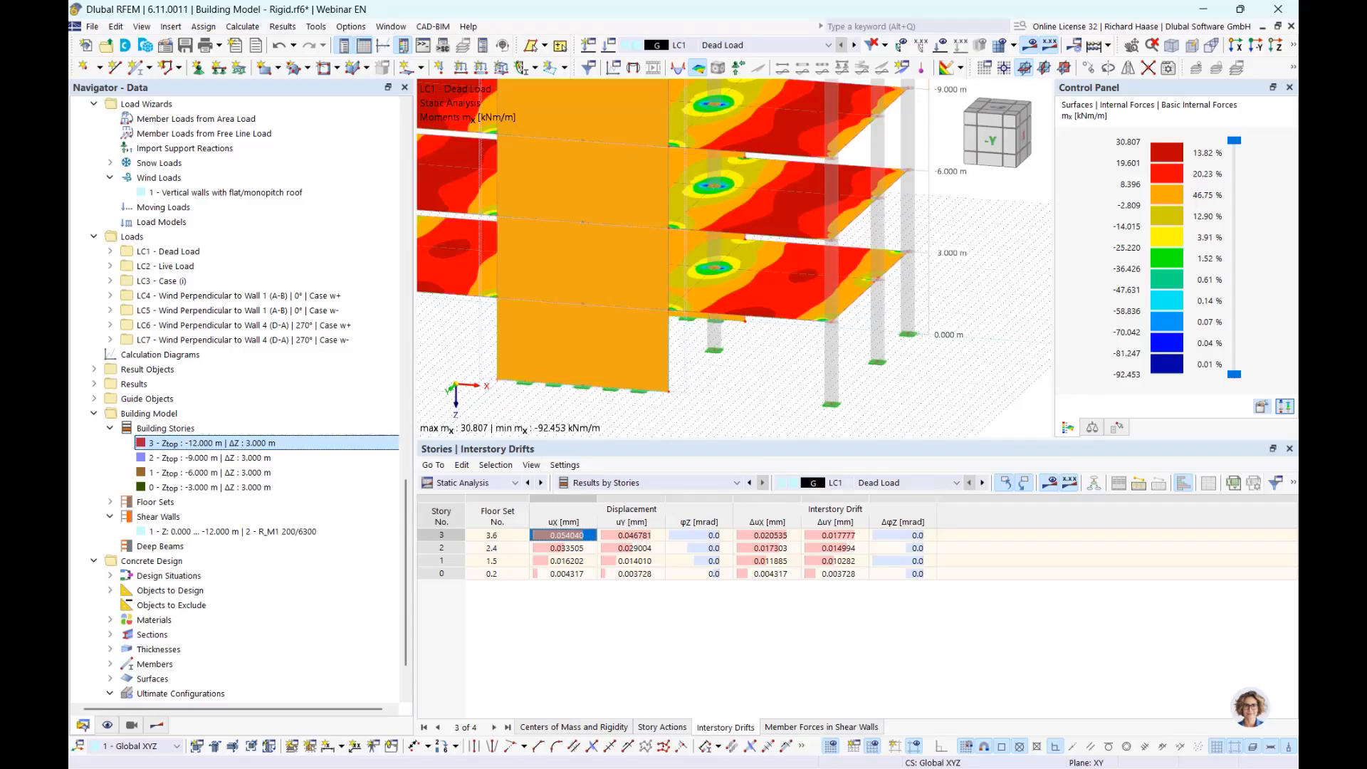
Display the static analysis results of load combination CO19 (1.35G + 1.50QI A + 0.90Qw2) on the whole building.
{"action": "scroll", "coordinate": [764, 421], "scroll_direction": "down", "scroll_amount": 3}
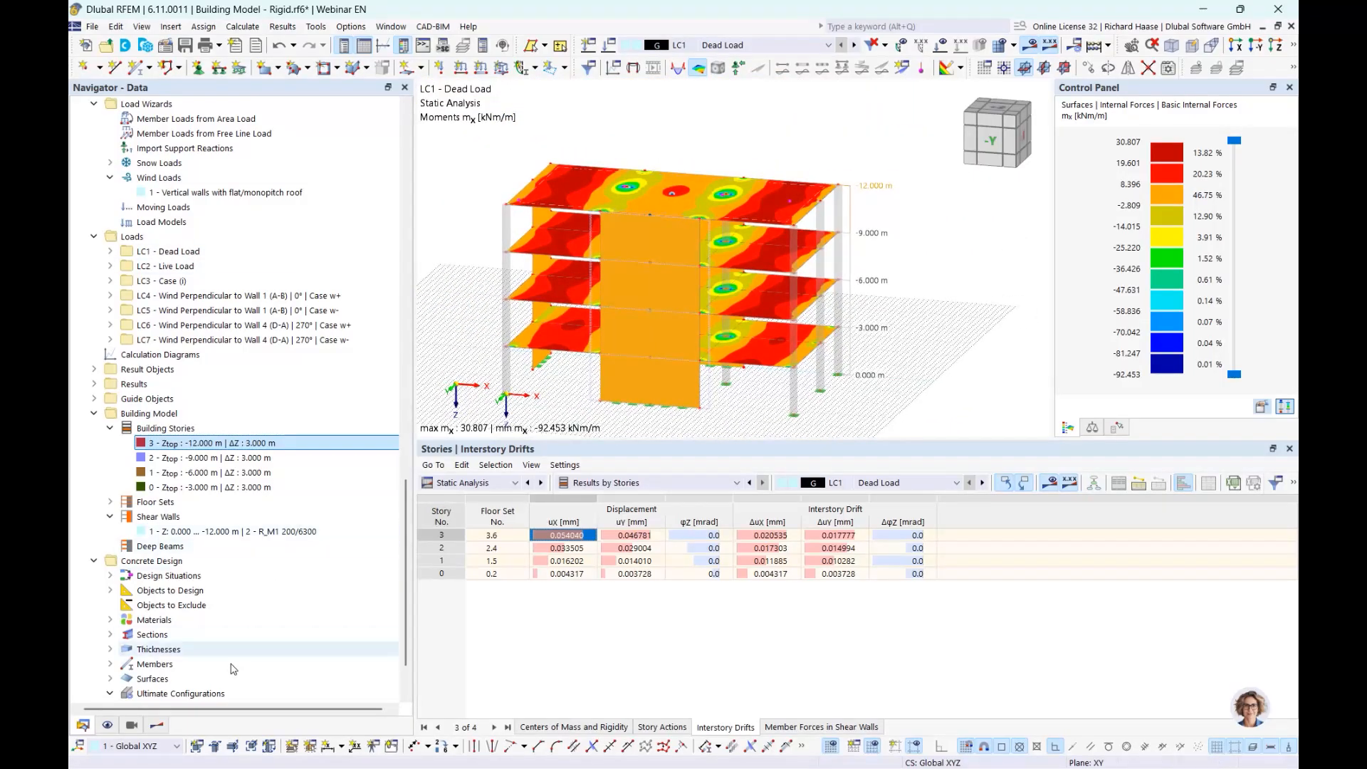
{"action": "left_click", "coordinate": [157, 724]}
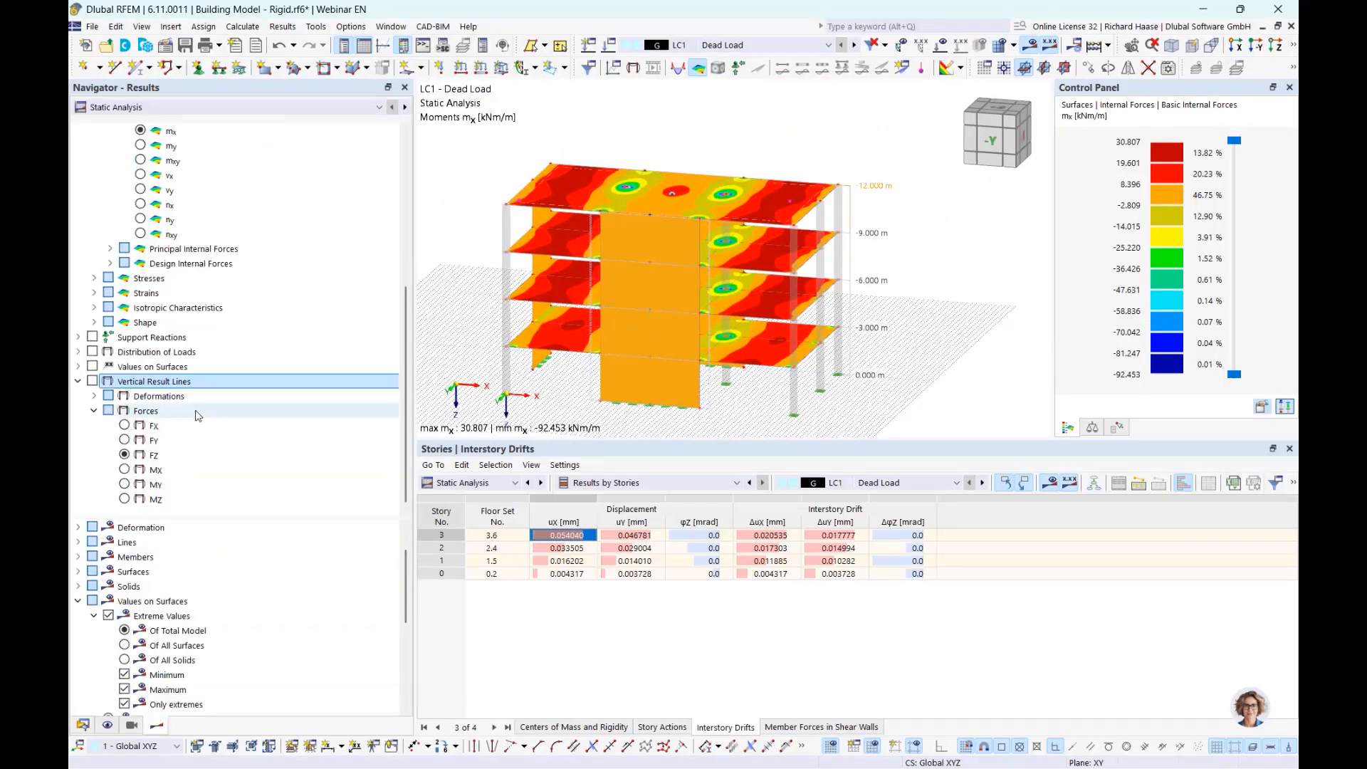
{"action": "left_click", "coordinate": [732, 46]}
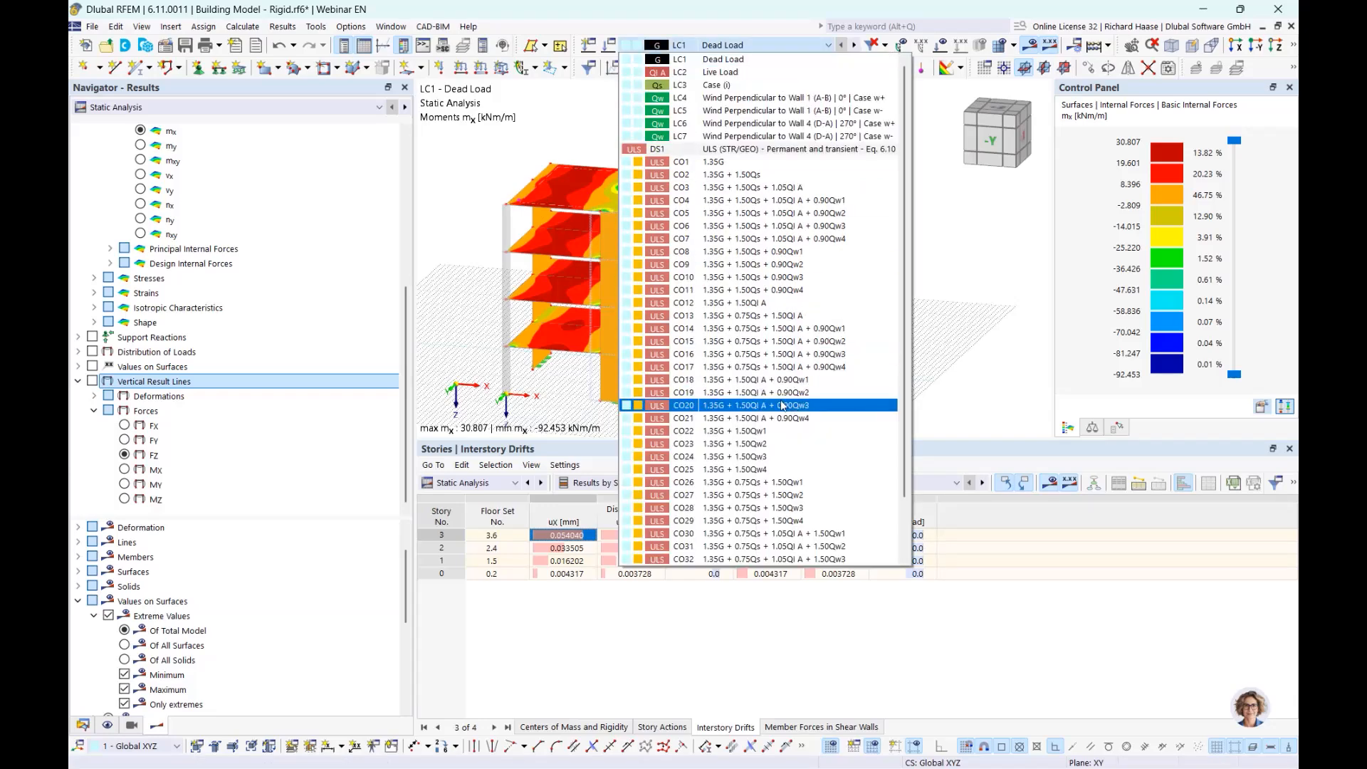
{"action": "left_click", "coordinate": [764, 395]}
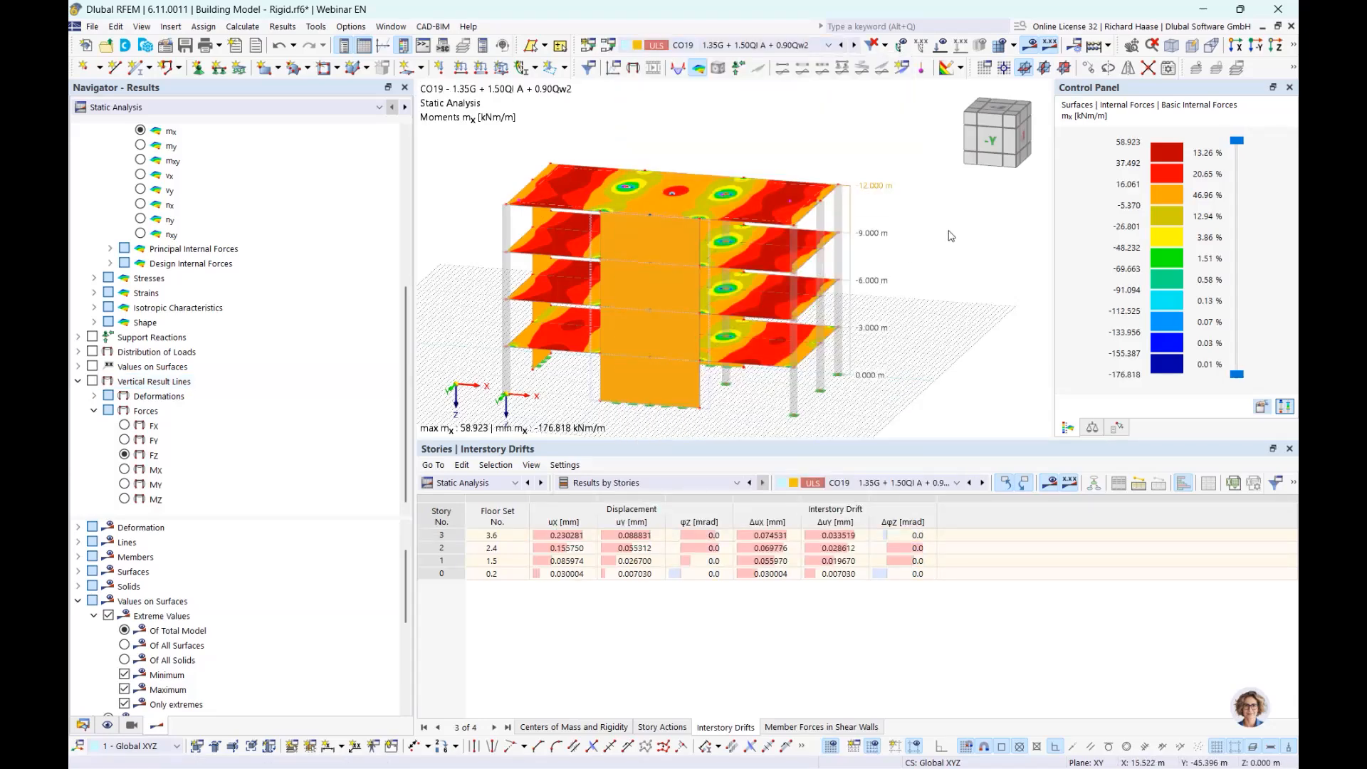
{"action": "middle_click_drag", "start_coordinate": [948, 229], "coordinate": [834, 282], "text": "ctrl"}
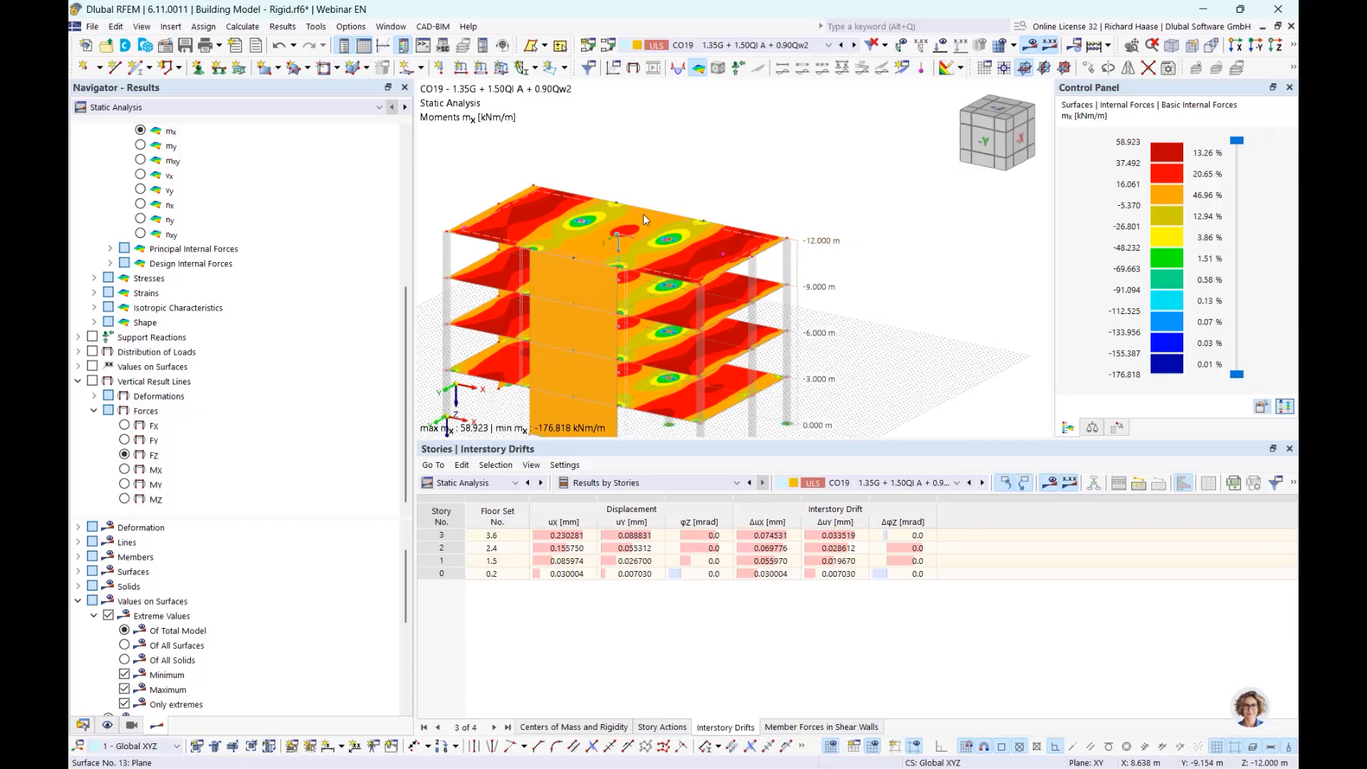
Restrict the displayed results to the building's top floor with the visibility mode.
{"action": "left_click", "coordinate": [1293, 47]}
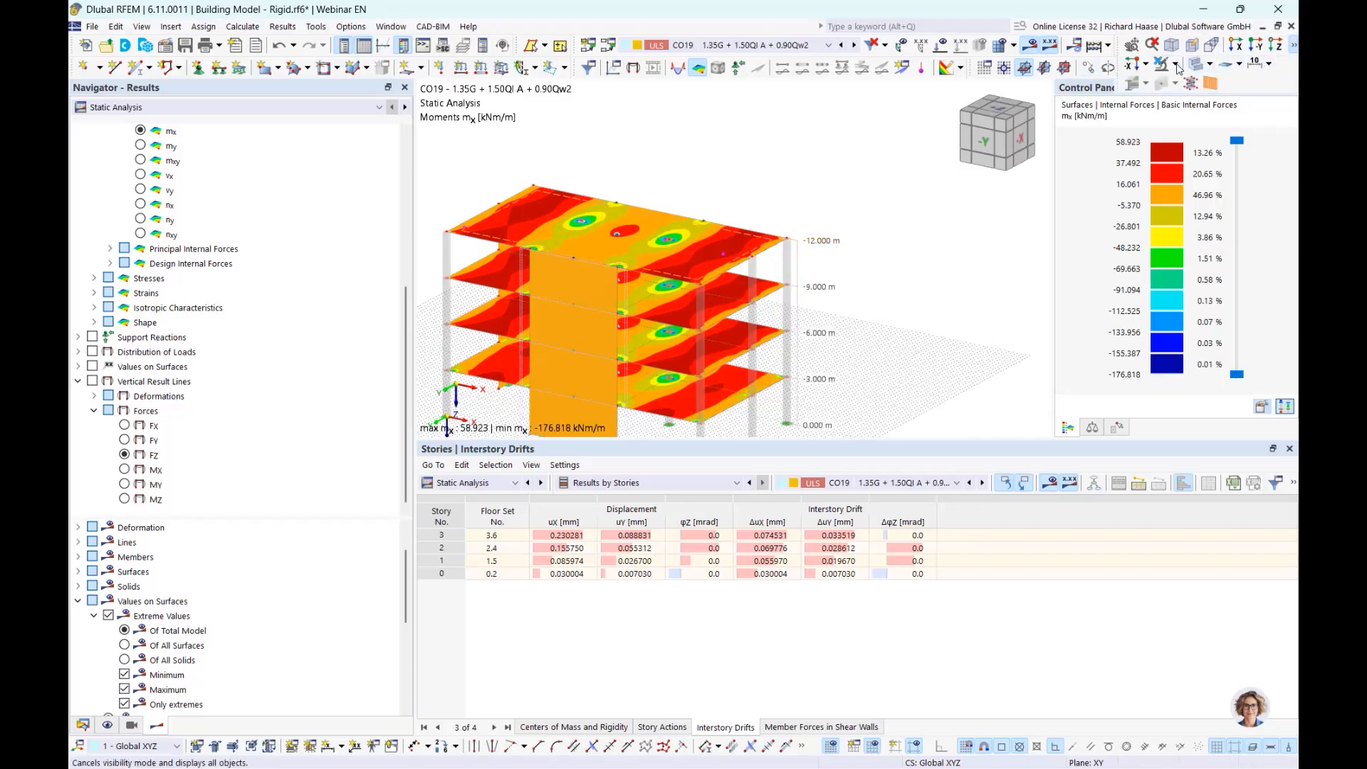
{"action": "left_click", "coordinate": [1171, 64]}
{"action": "left_click", "coordinate": [1165, 85]}
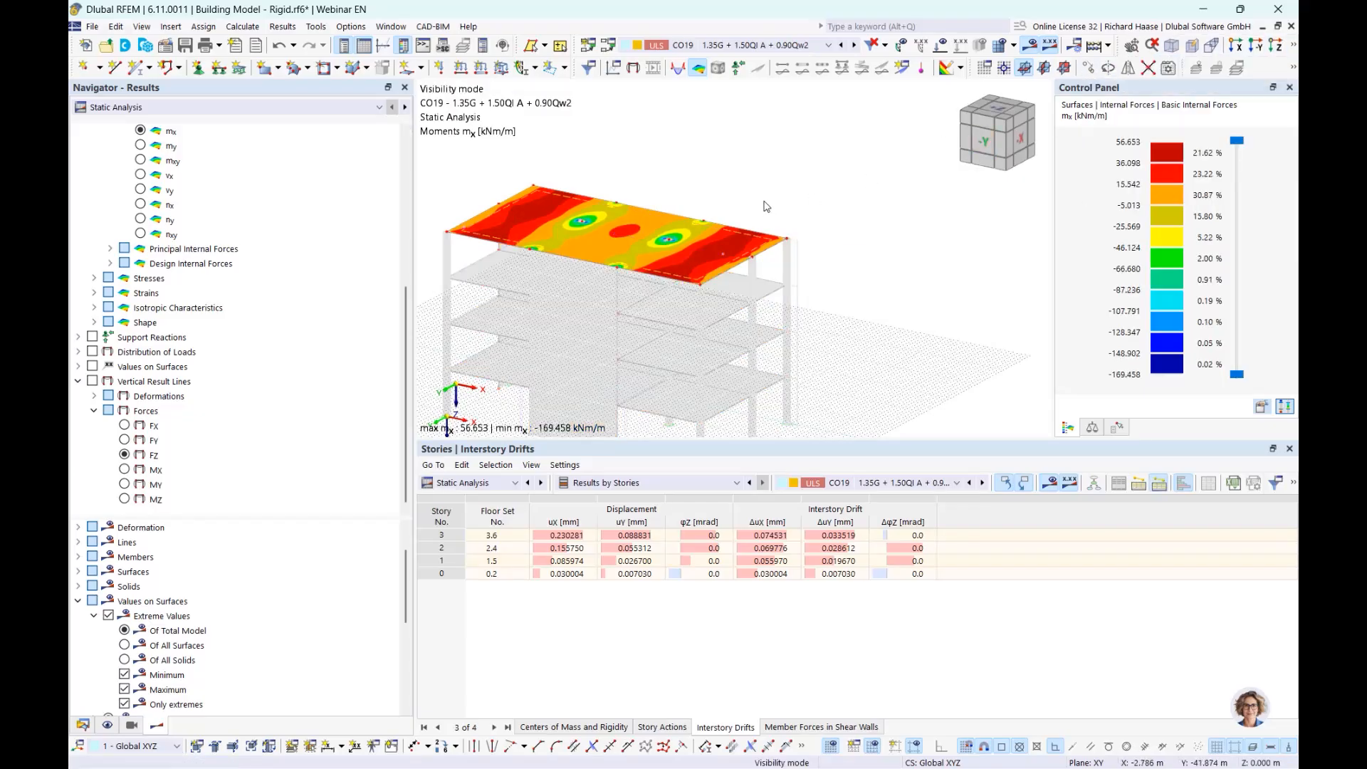
{"action": "scroll", "coordinate": [142, 382], "scroll_direction": "up", "scroll_amount": 4}
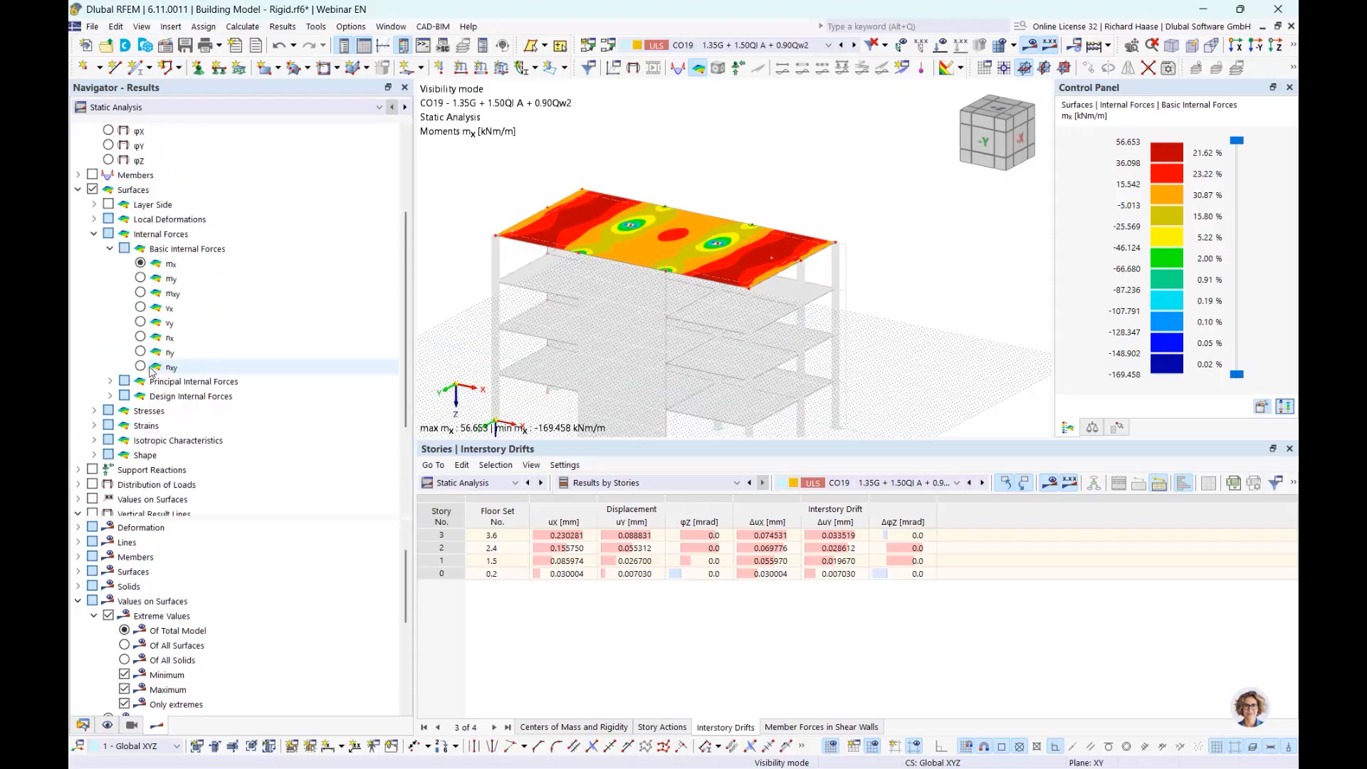
Display the axial forces nx on the rigid model's top floor and switch to the 3rd Story.rf6 model.
{"action": "left_click", "coordinate": [140, 382]}
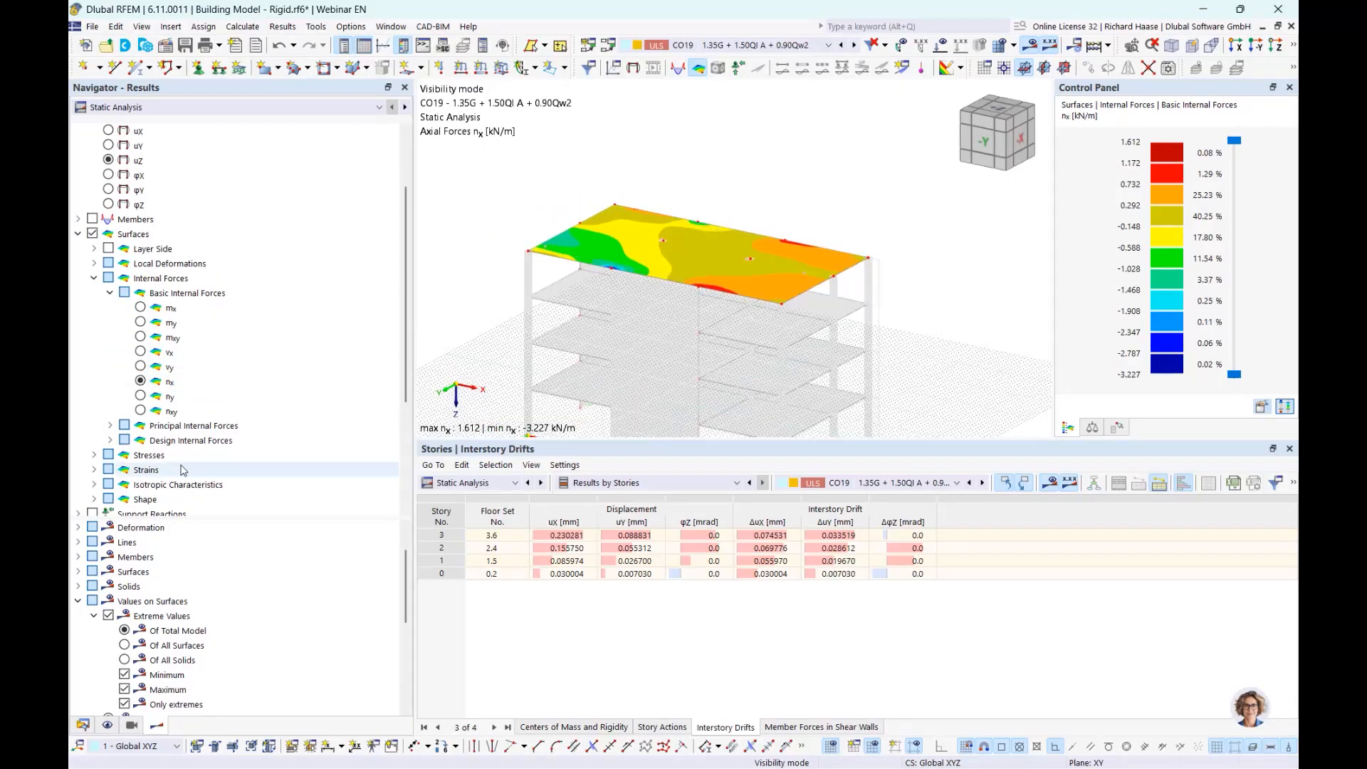
{"action": "left_click", "coordinate": [83, 726]}
{"action": "scroll", "coordinate": [168, 163], "scroll_direction": "up", "scroll_amount": 20}
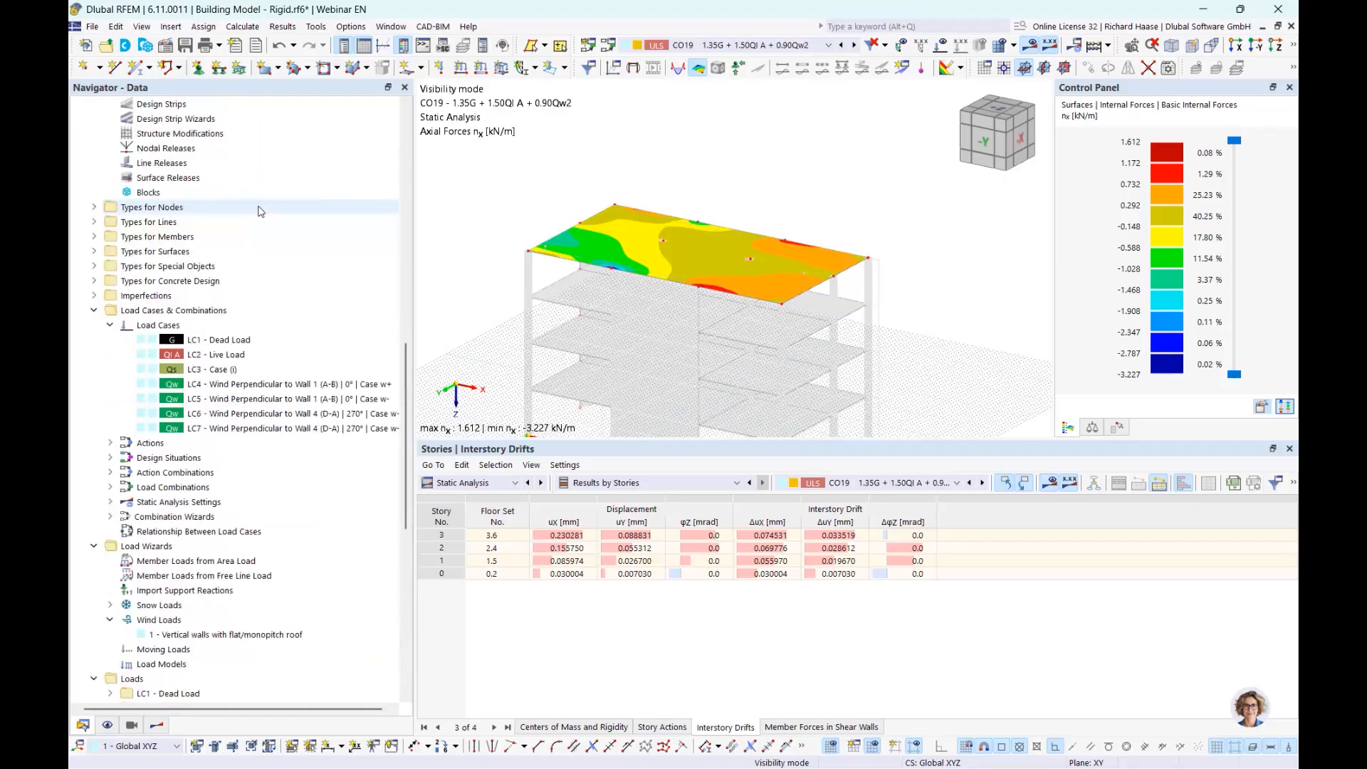
{"action": "scroll", "coordinate": [168, 163], "scroll_direction": "up", "scroll_amount": 2}
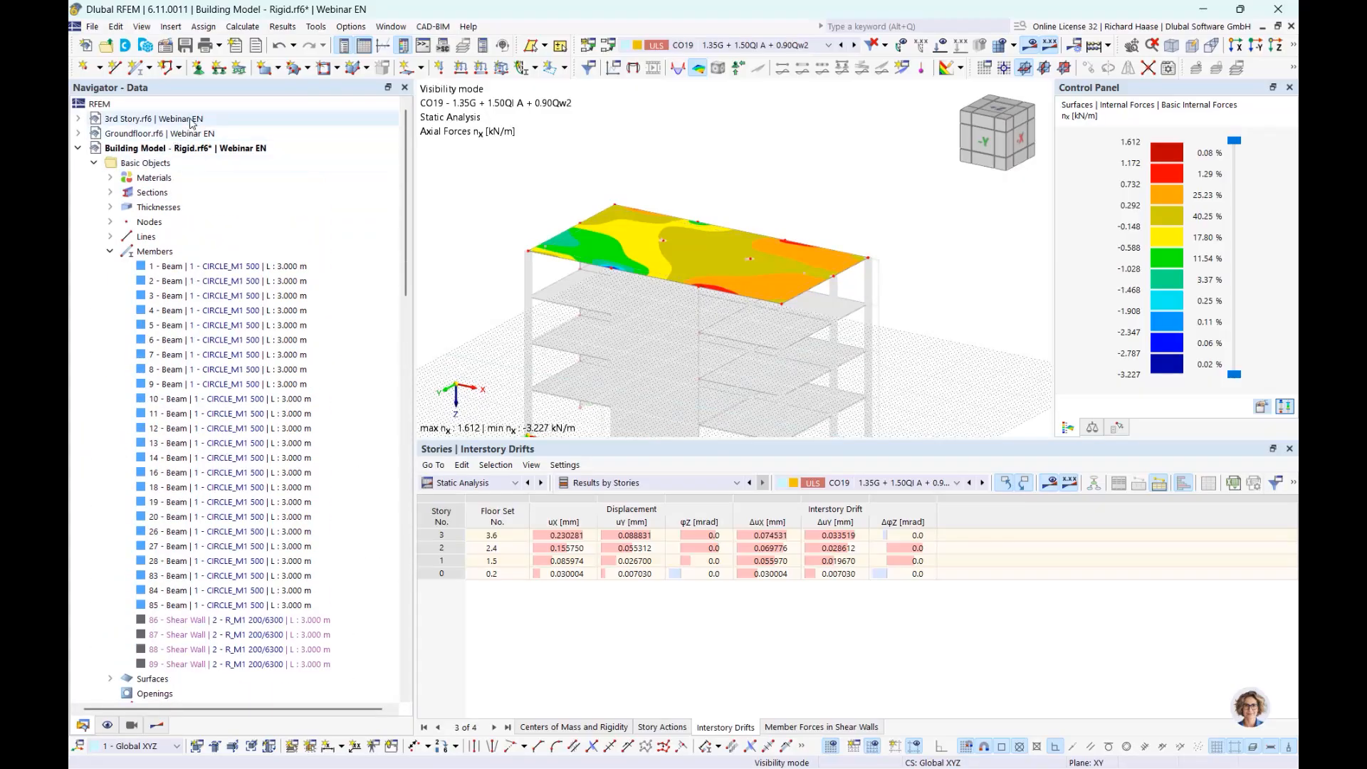
{"action": "left_click", "coordinate": [191, 120]}
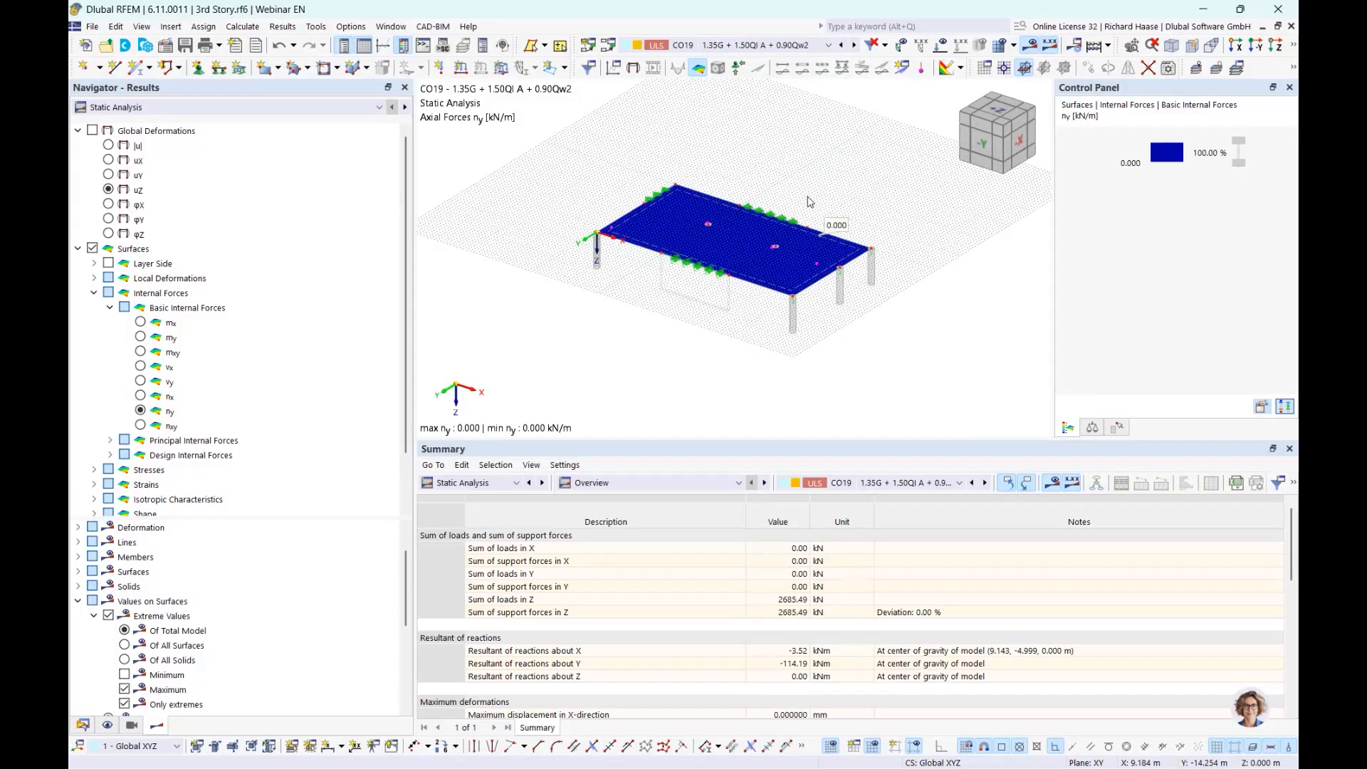
Examine the 3rd story slab's axial forces nx and nxy under CO19, finishing with nx displayed.
{"action": "left_click", "coordinate": [141, 396]}
{"action": "scroll", "coordinate": [807, 258], "scroll_direction": "up", "scroll_amount": 1}
{"action": "middle_click_drag", "start_coordinate": [819, 268], "coordinate": [868, 308]}
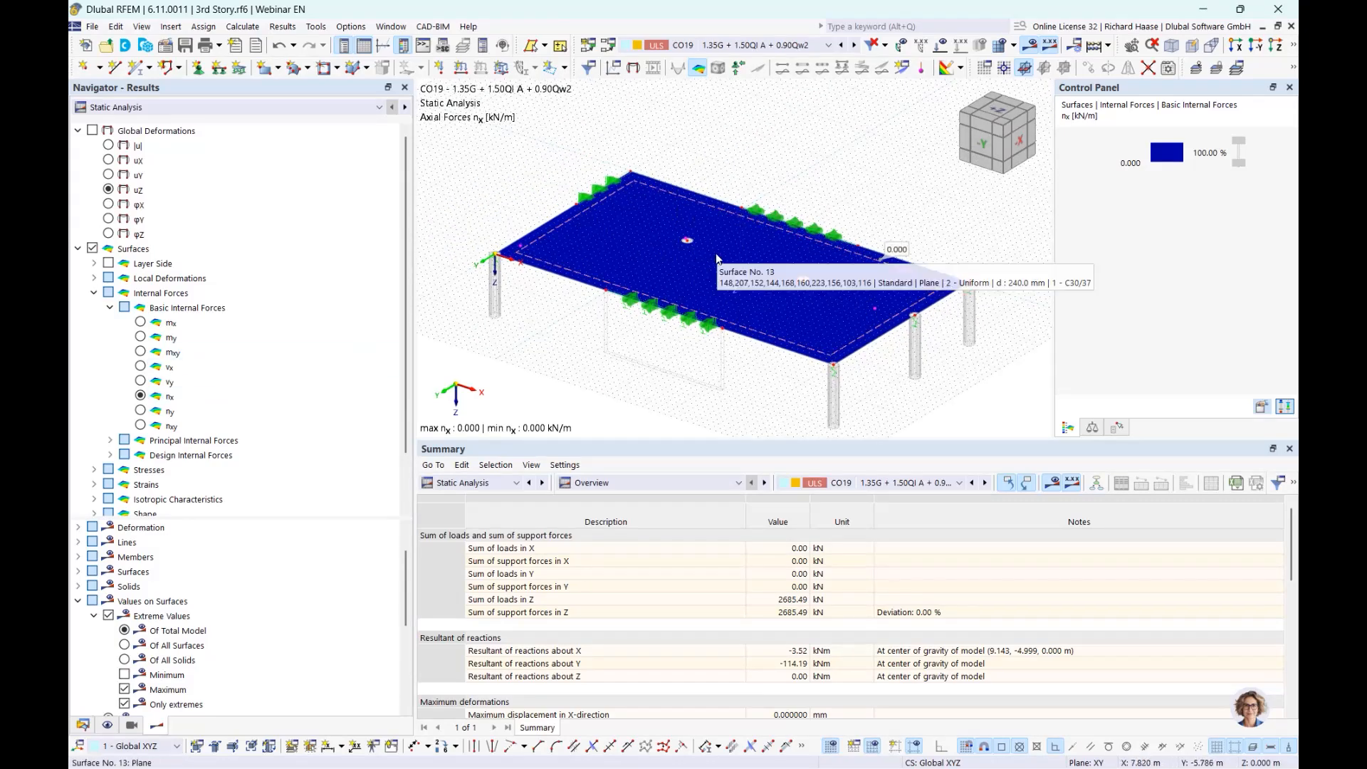
{"action": "left_click", "coordinate": [141, 416]}
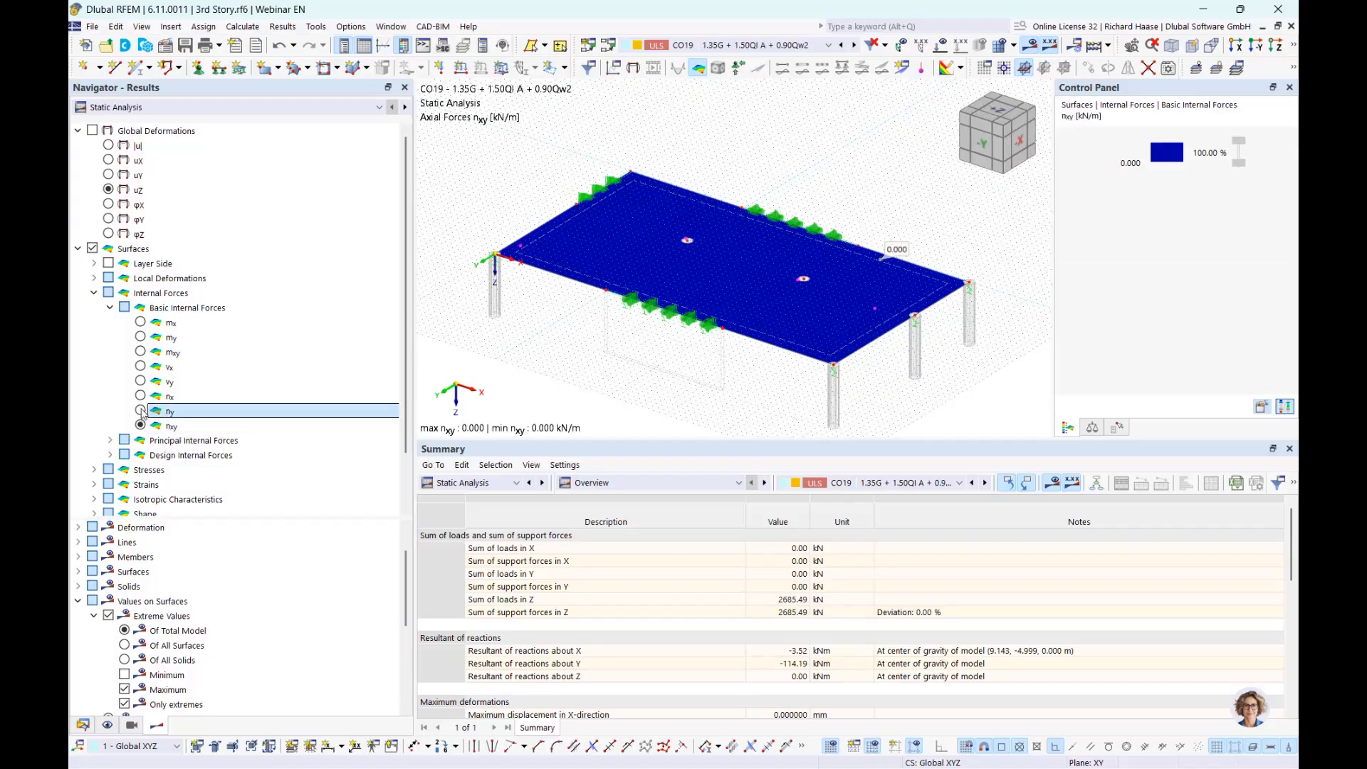
{"action": "left_click", "coordinate": [141, 396]}
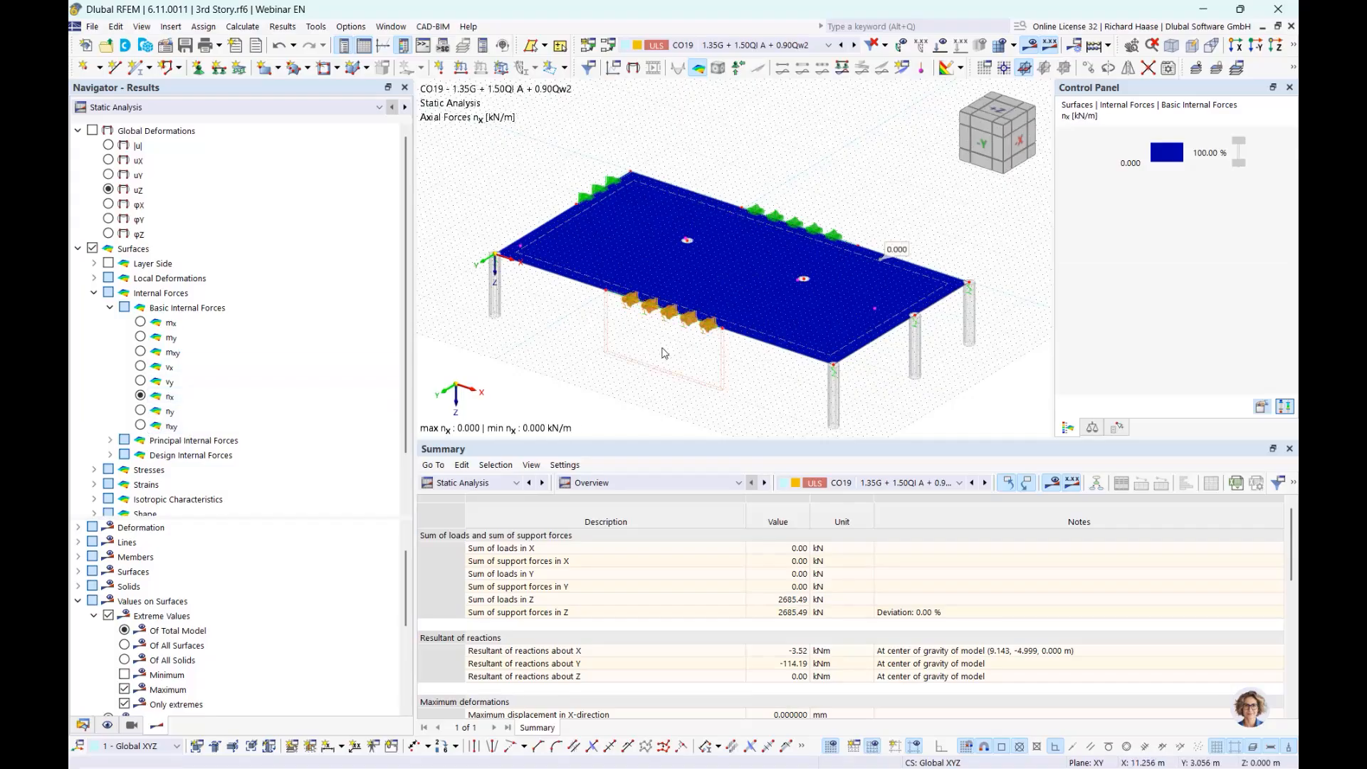
Return to the Building Model - Rigid.rf6 model with its top floor results.
{"action": "left_click", "coordinate": [83, 725]}
{"action": "left_click", "coordinate": [80, 120]}
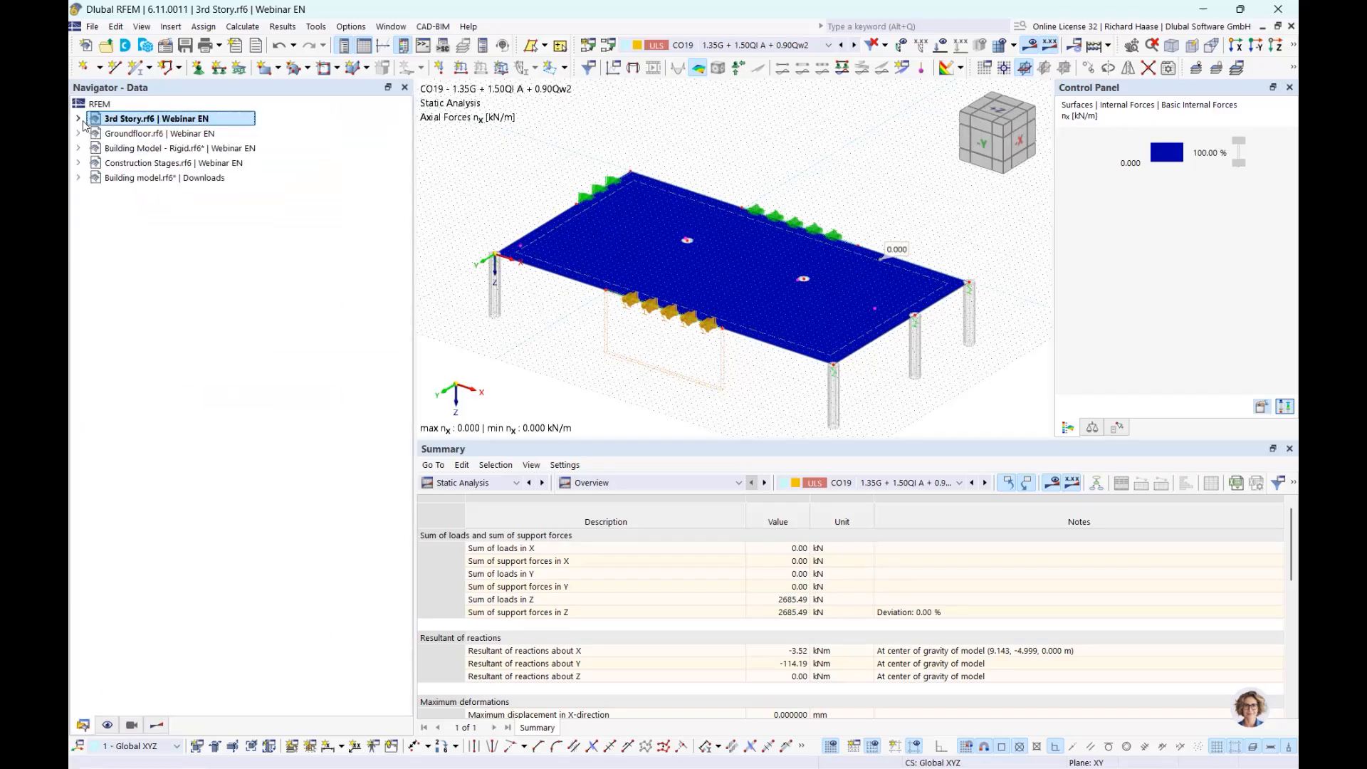
{"action": "left_click", "coordinate": [158, 150]}
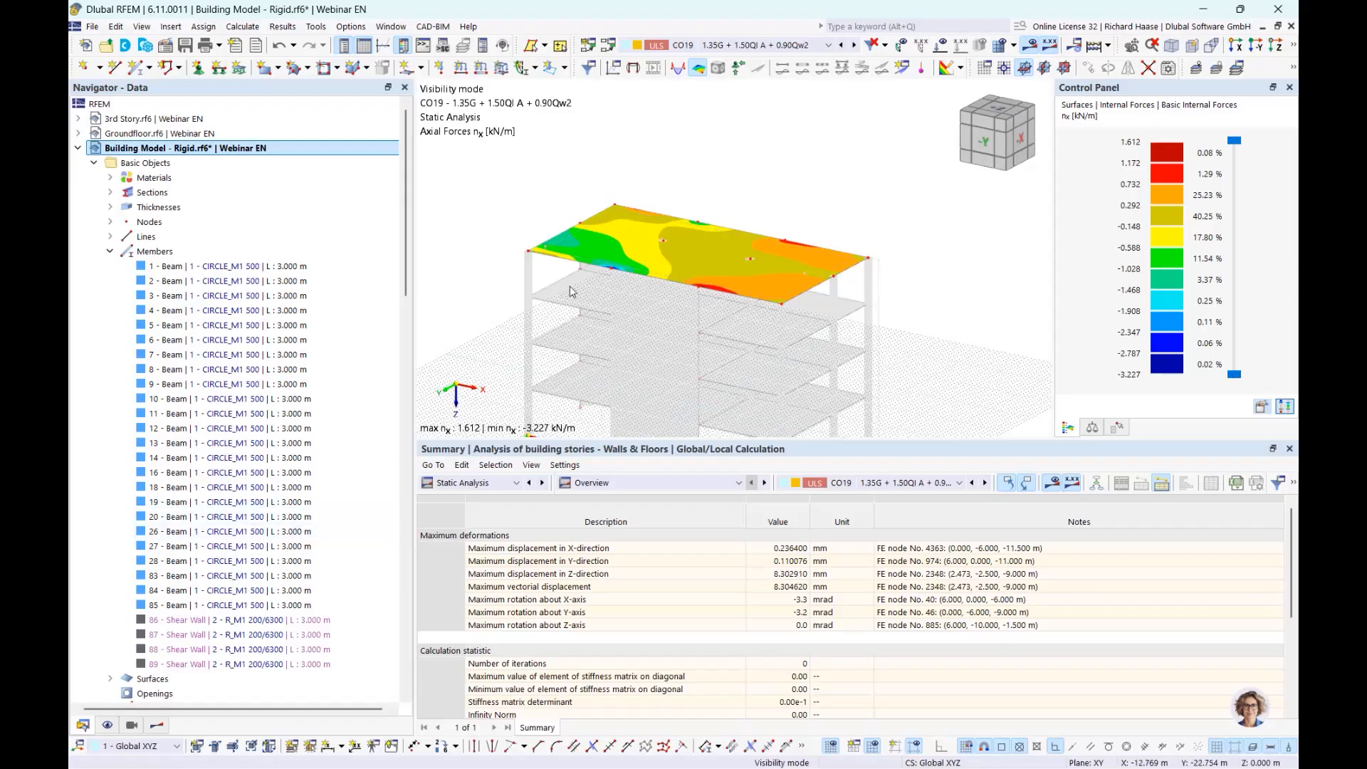
{"action": "middle_click_drag", "start_coordinate": [623, 350], "coordinate": [622, 350]}
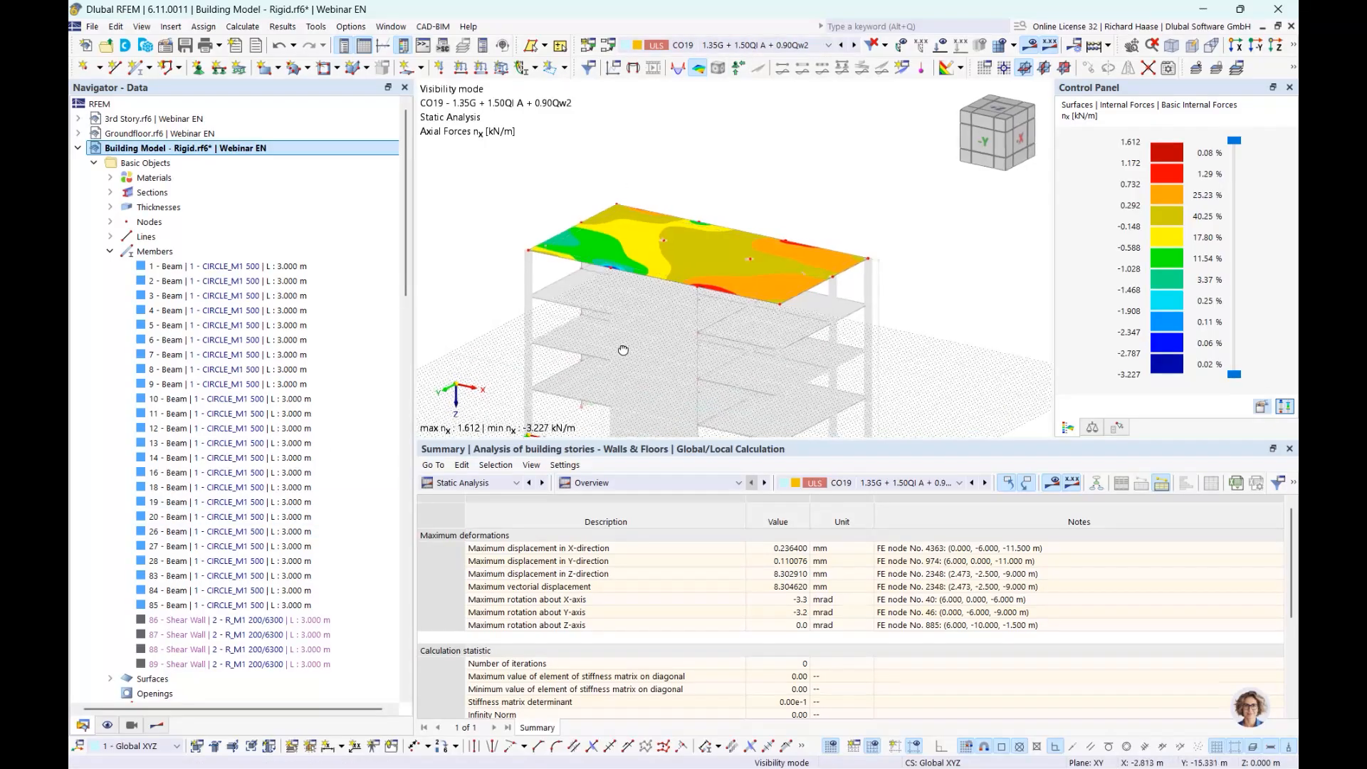
{"action": "scroll", "coordinate": [234, 569], "scroll_direction": "down", "scroll_amount": 15}
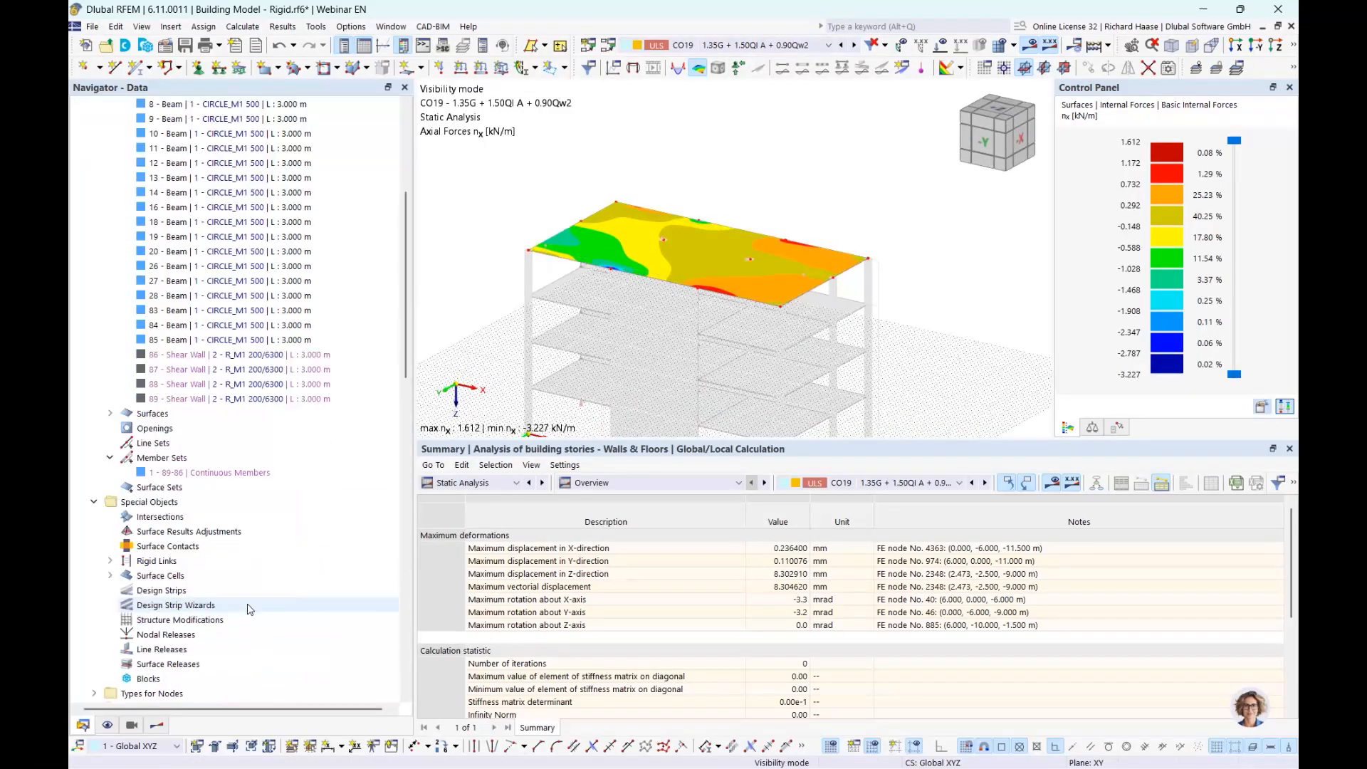
Show the nx result values on the top floor at FE mesh points, without limiting them to extreme values.
{"action": "left_click", "coordinate": [157, 725]}
{"action": "scroll", "coordinate": [213, 462], "scroll_direction": "down", "scroll_amount": 5}
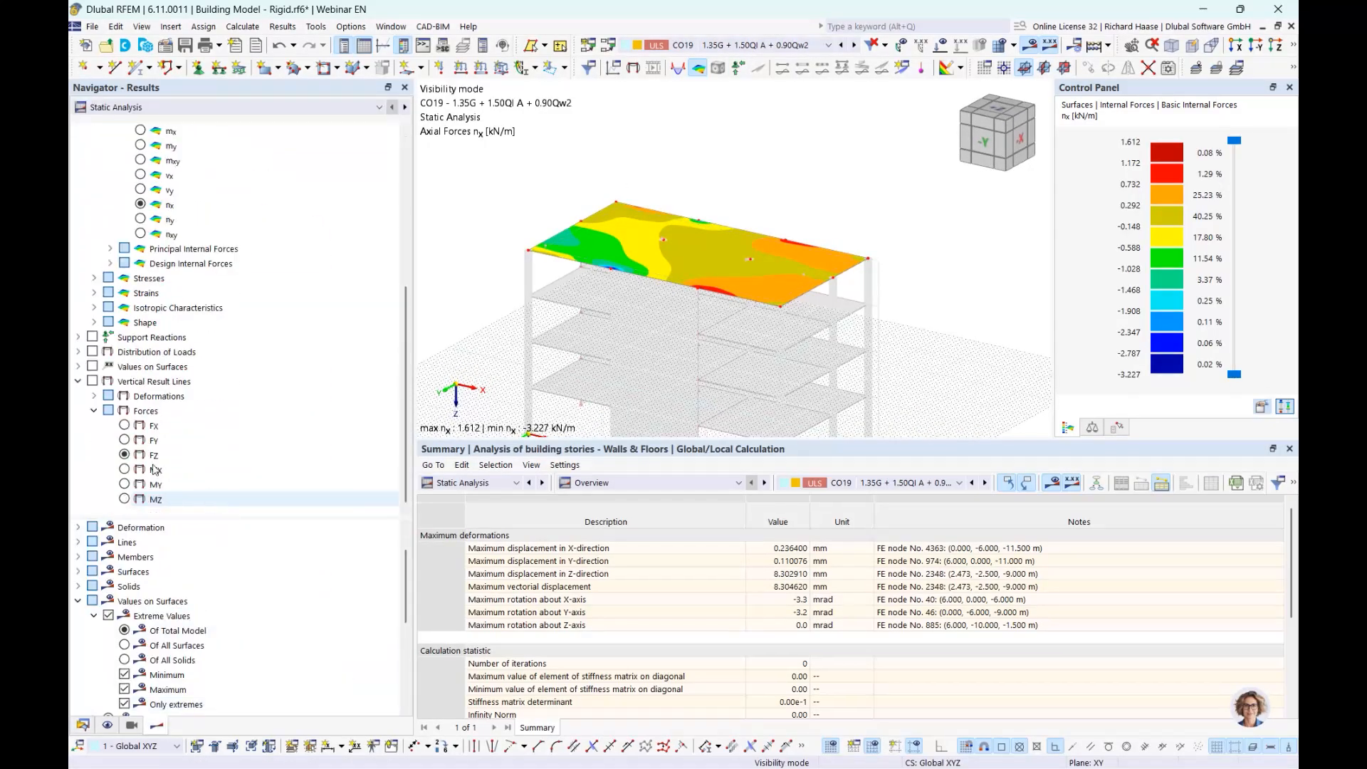
{"action": "left_click", "coordinate": [93, 367]}
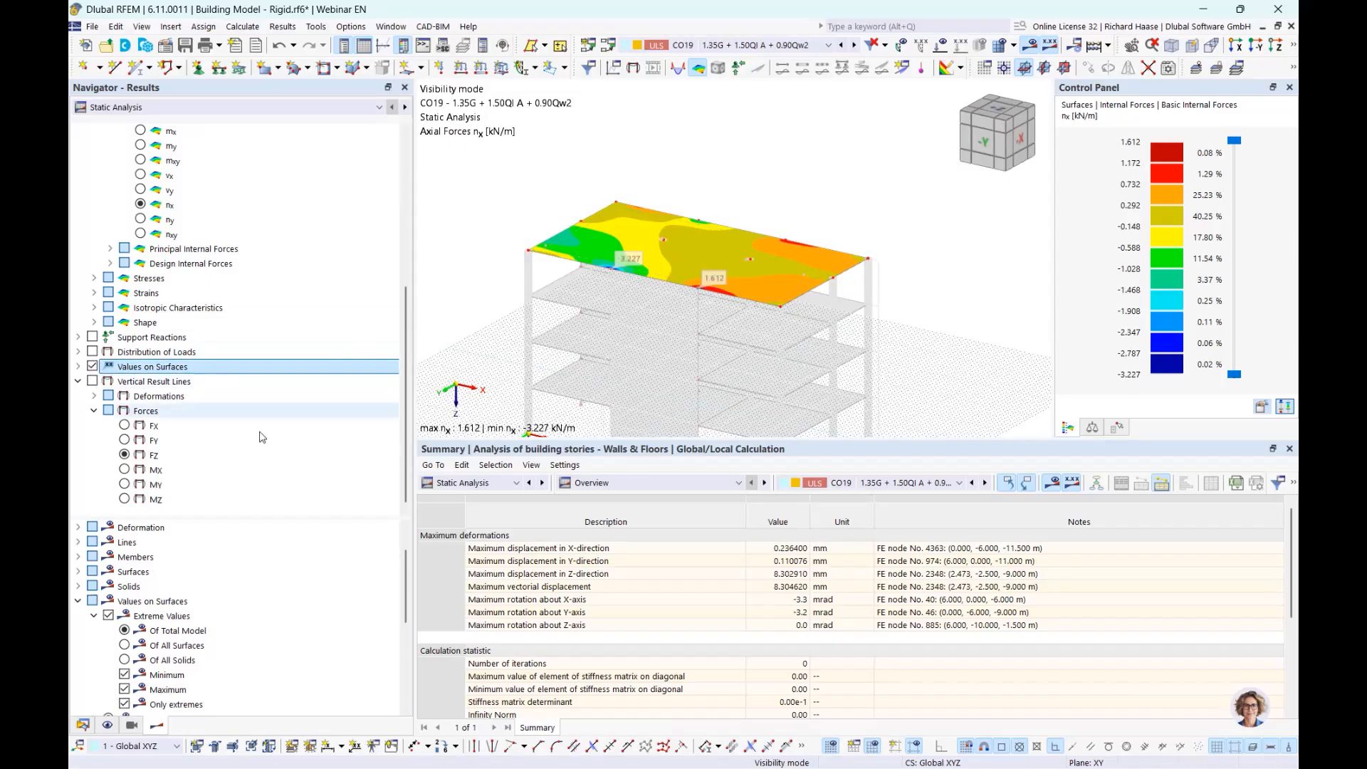
{"action": "scroll", "coordinate": [192, 598], "scroll_direction": "down", "scroll_amount": 5}
{"action": "scroll", "coordinate": [198, 603], "scroll_direction": "up", "scroll_amount": 2}
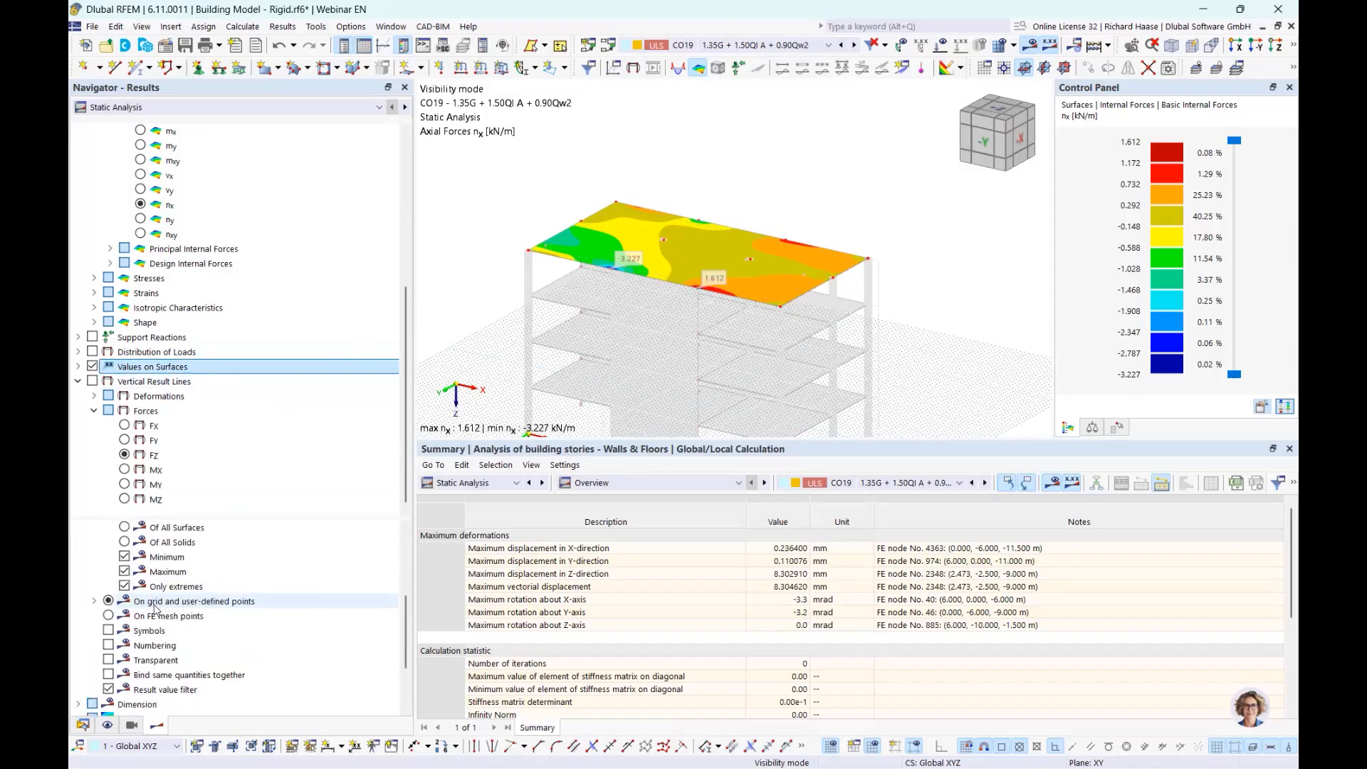
{"action": "left_click", "coordinate": [108, 616]}
{"action": "scroll", "coordinate": [114, 605], "scroll_direction": "up", "scroll_amount": 1}
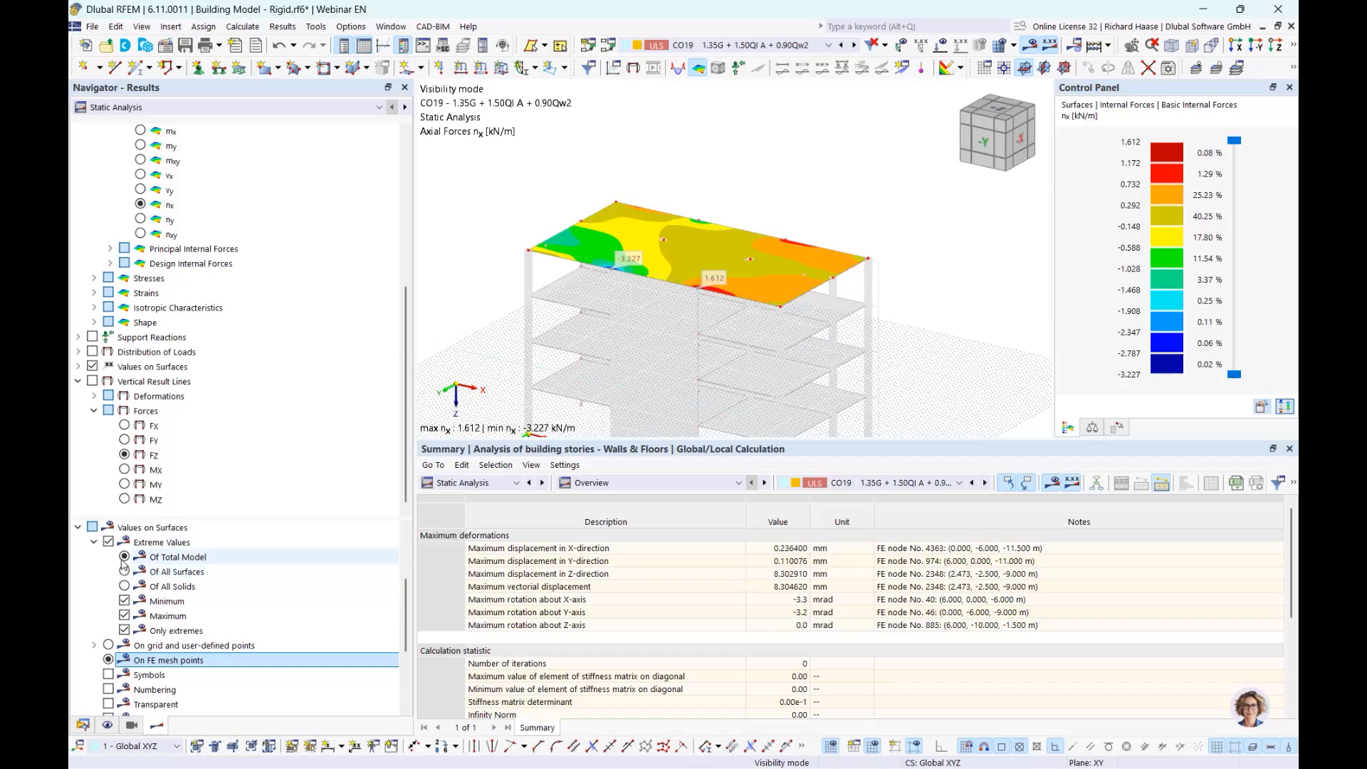
{"action": "left_click", "coordinate": [108, 541]}
{"action": "left_click", "coordinate": [1023, 126]}
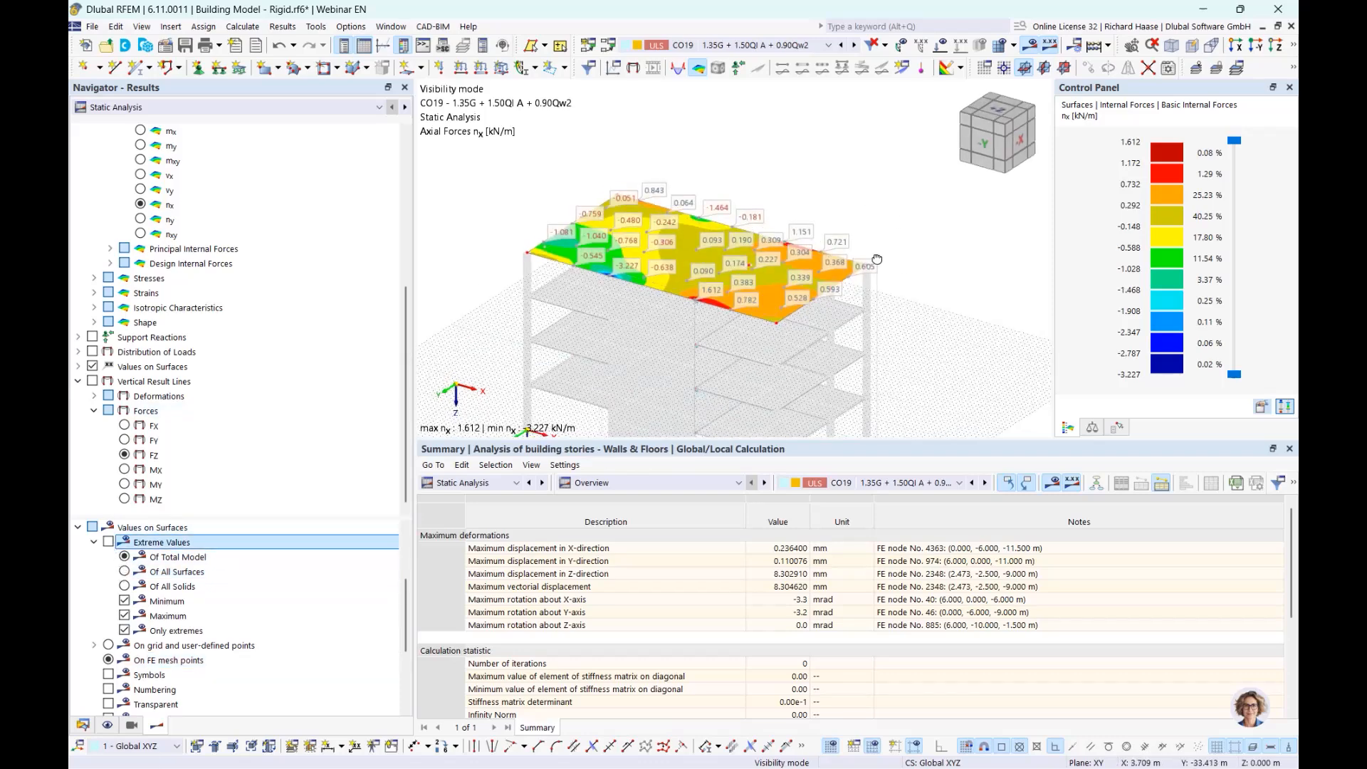
{"action": "left_click", "coordinate": [1023, 127]}
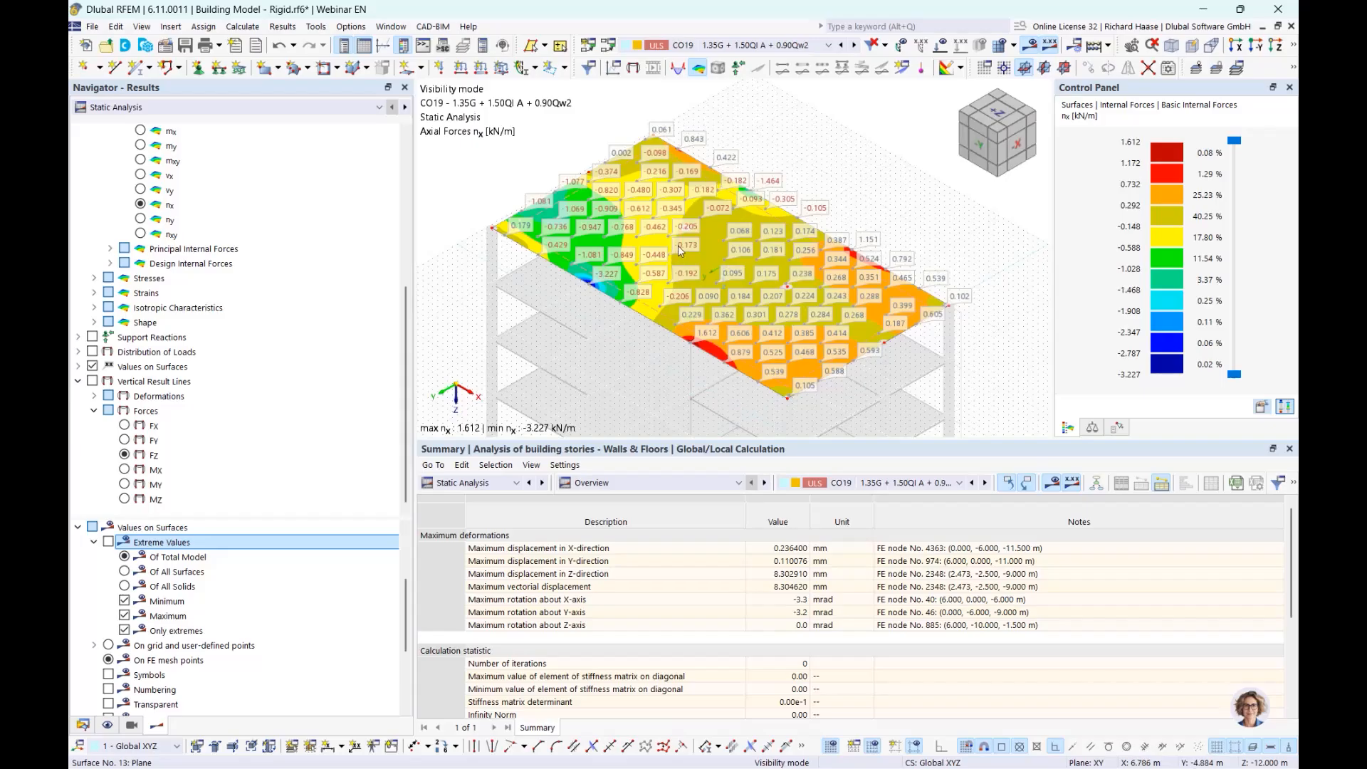
{"action": "scroll", "coordinate": [804, 308], "scroll_direction": "up", "scroll_amount": 2}
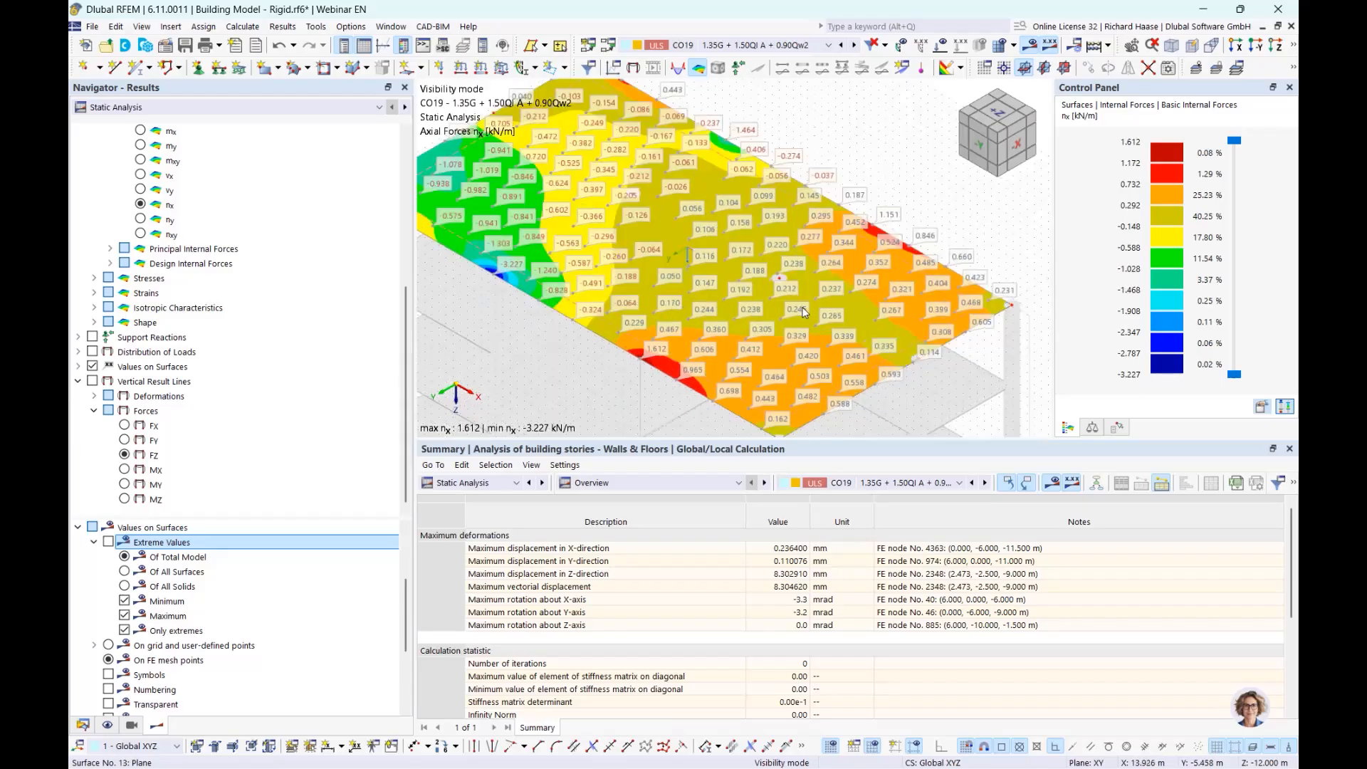
{"action": "scroll", "coordinate": [805, 311], "scroll_direction": "down", "scroll_amount": 1}
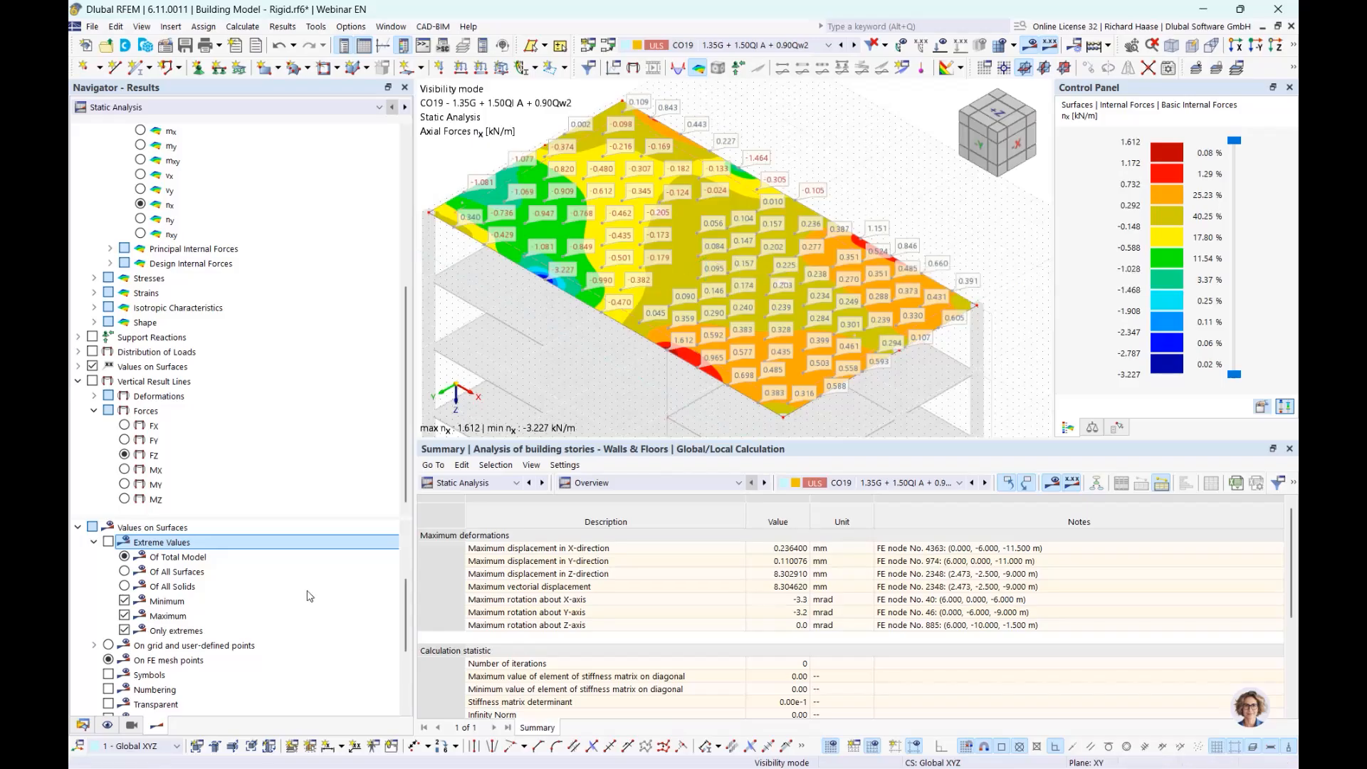
Collapse the rigid building model's data tree and switch to the Construction Stages.rf6 model.
{"action": "left_click", "coordinate": [83, 725]}
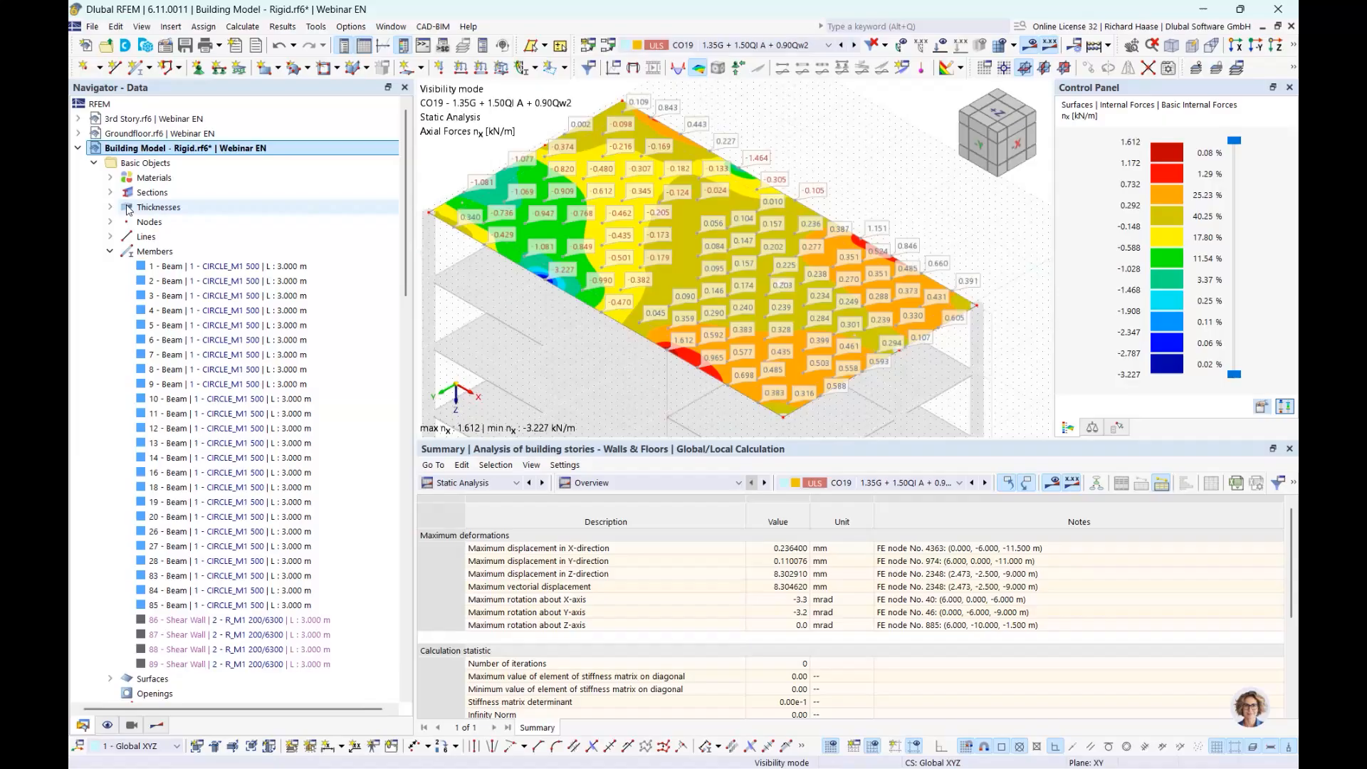
{"action": "left_click", "coordinate": [78, 148]}
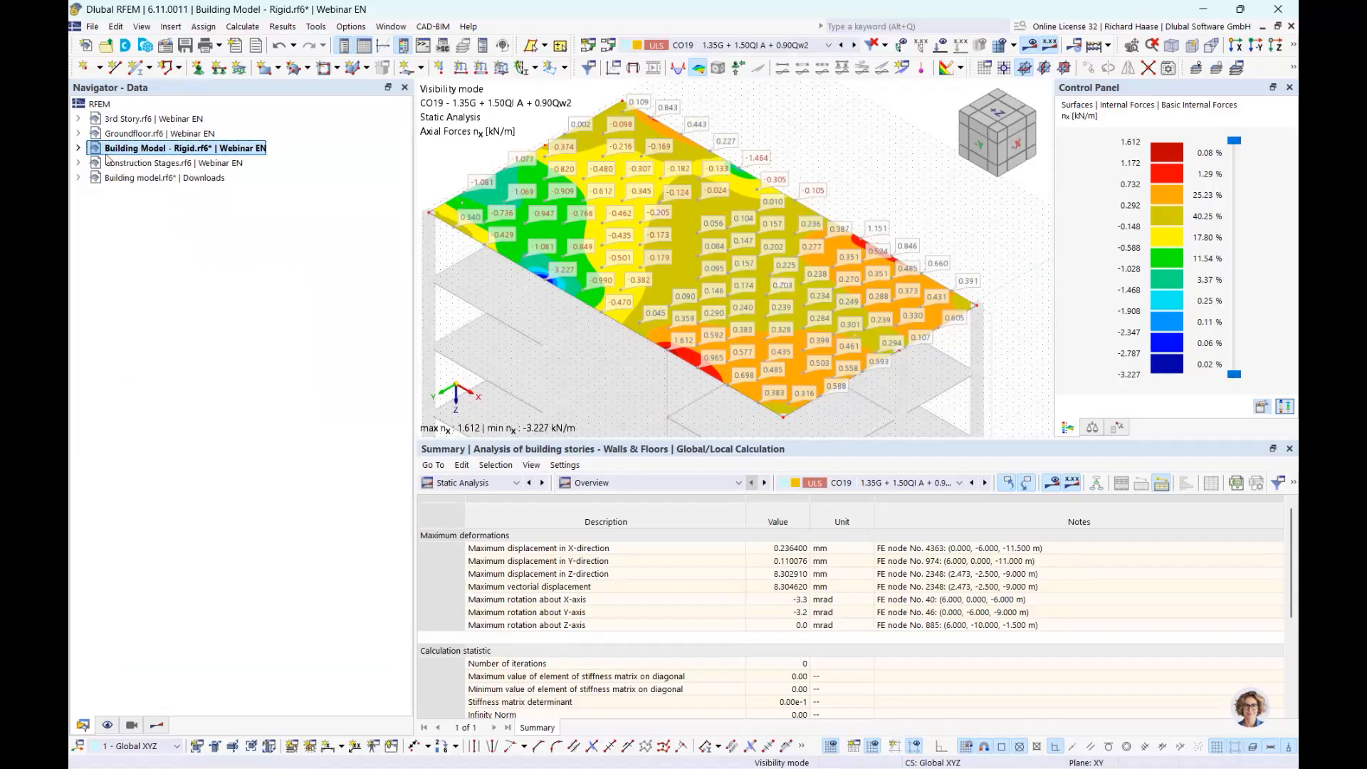
{"action": "left_click", "coordinate": [179, 164]}
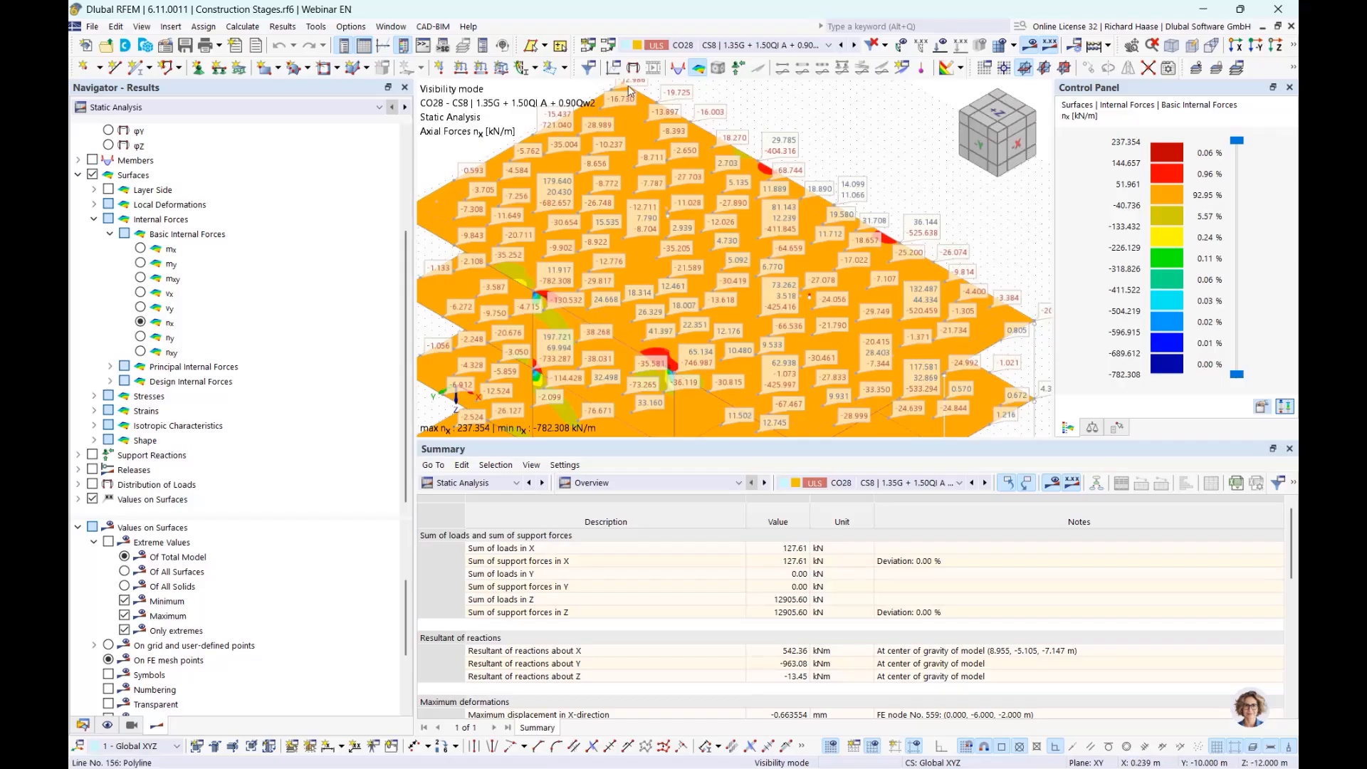
Restrict the display to the top floor slab with the visibility mode and examine its nx axial forces under CO28.
{"action": "left_click", "coordinate": [1294, 44]}
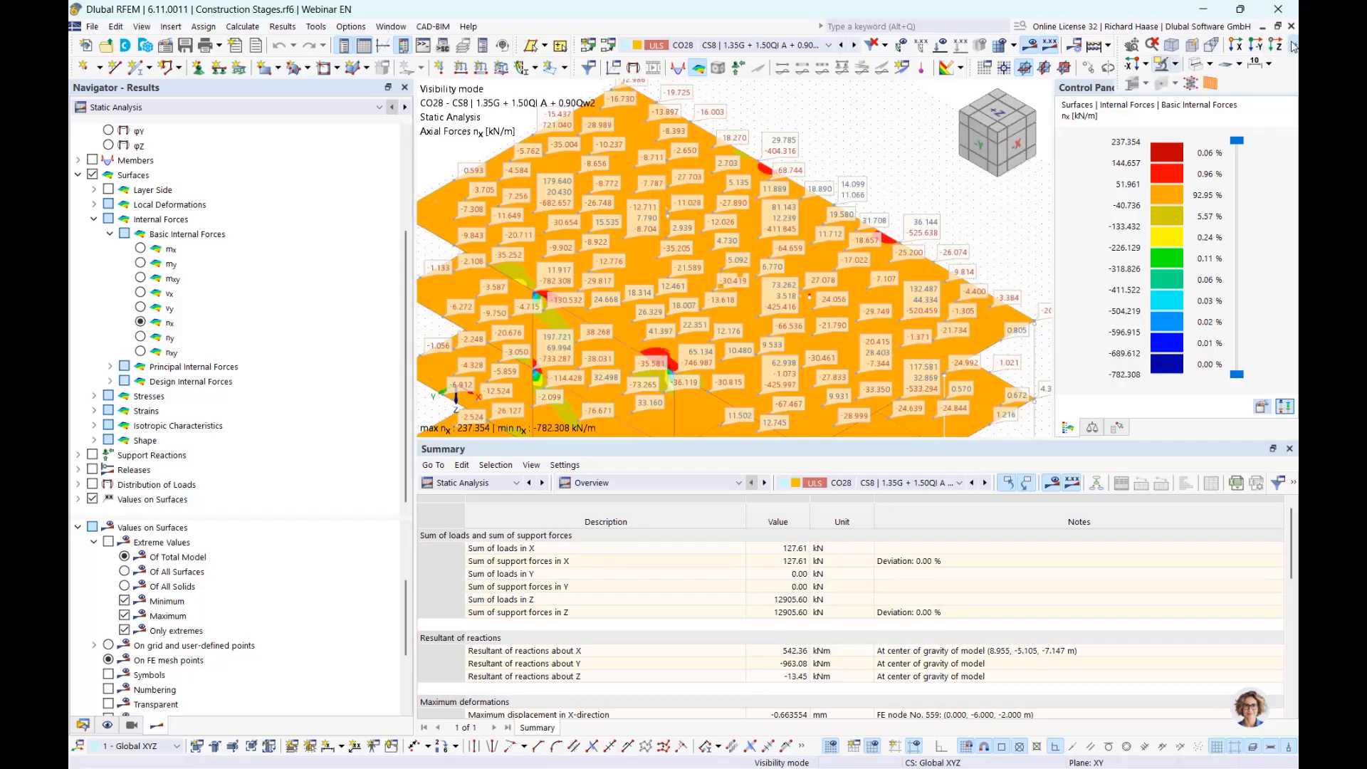
{"action": "left_click", "coordinate": [1168, 64]}
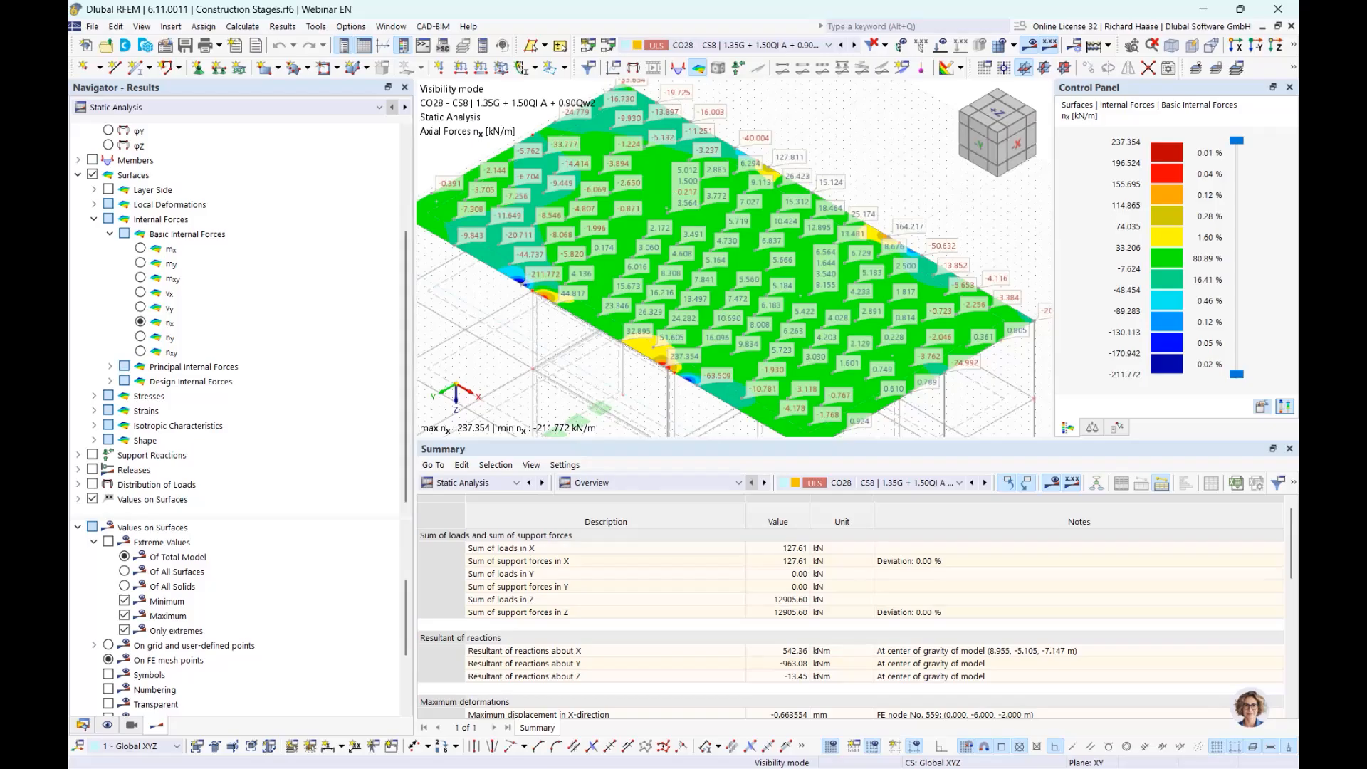
{"action": "scroll", "coordinate": [349, 541], "scroll_direction": "up", "scroll_amount": 3}
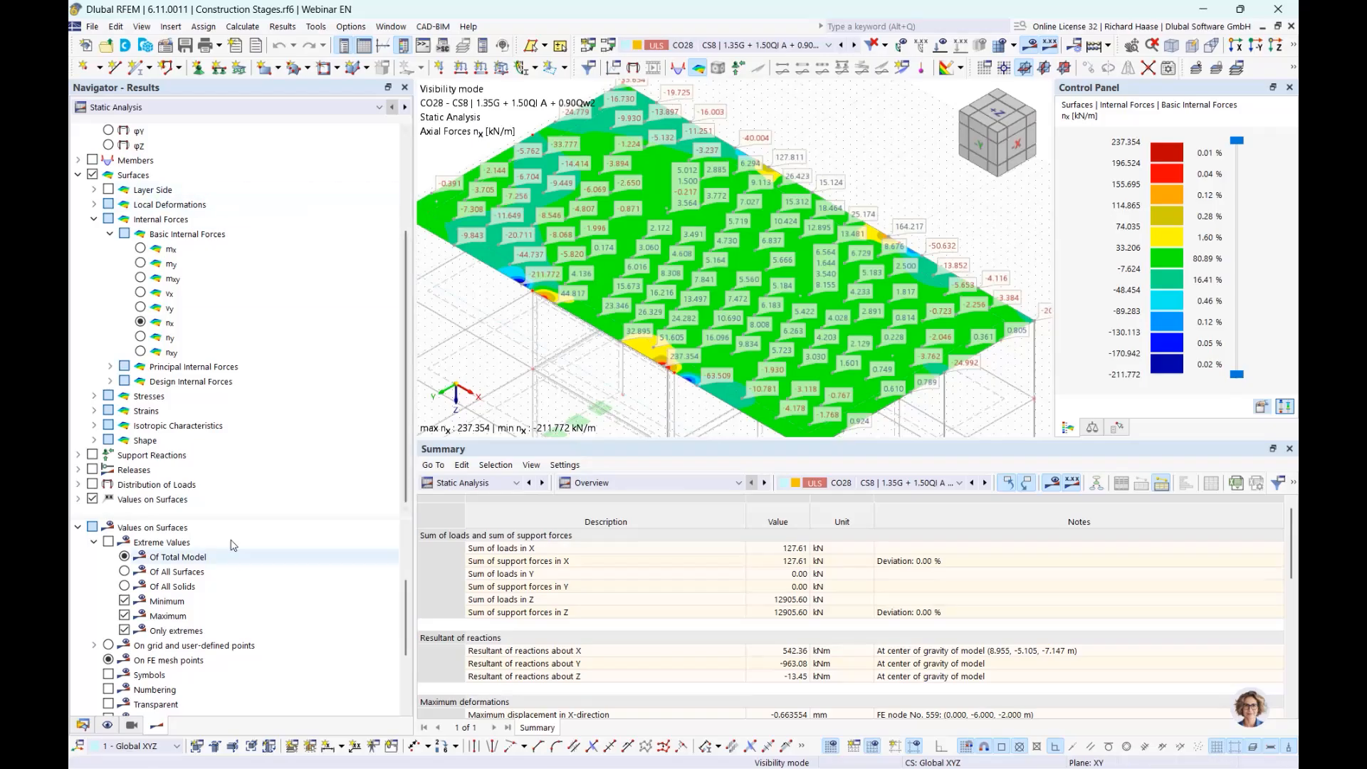
{"action": "scroll", "coordinate": [349, 461], "scroll_direction": "up", "scroll_amount": 3}
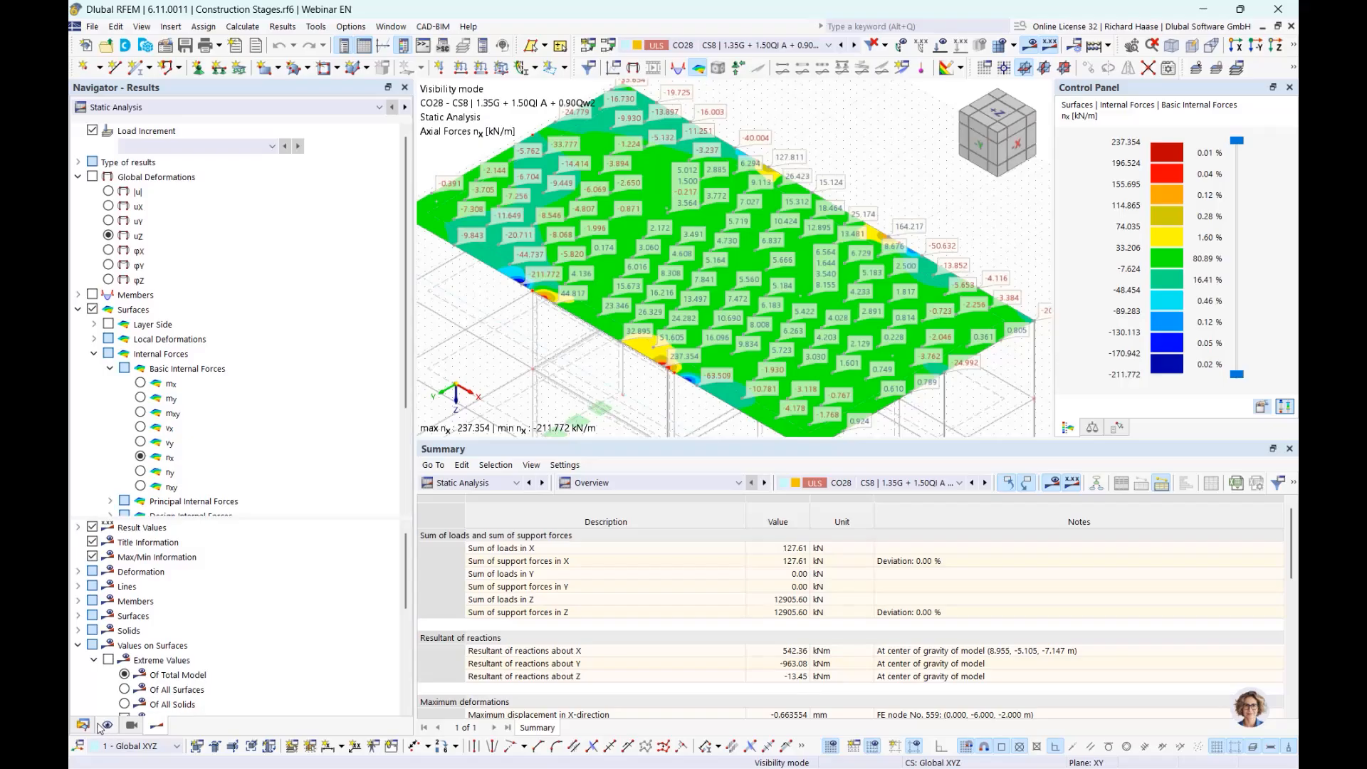
{"action": "scroll", "coordinate": [645, 239], "scroll_direction": "down", "scroll_amount": 3}
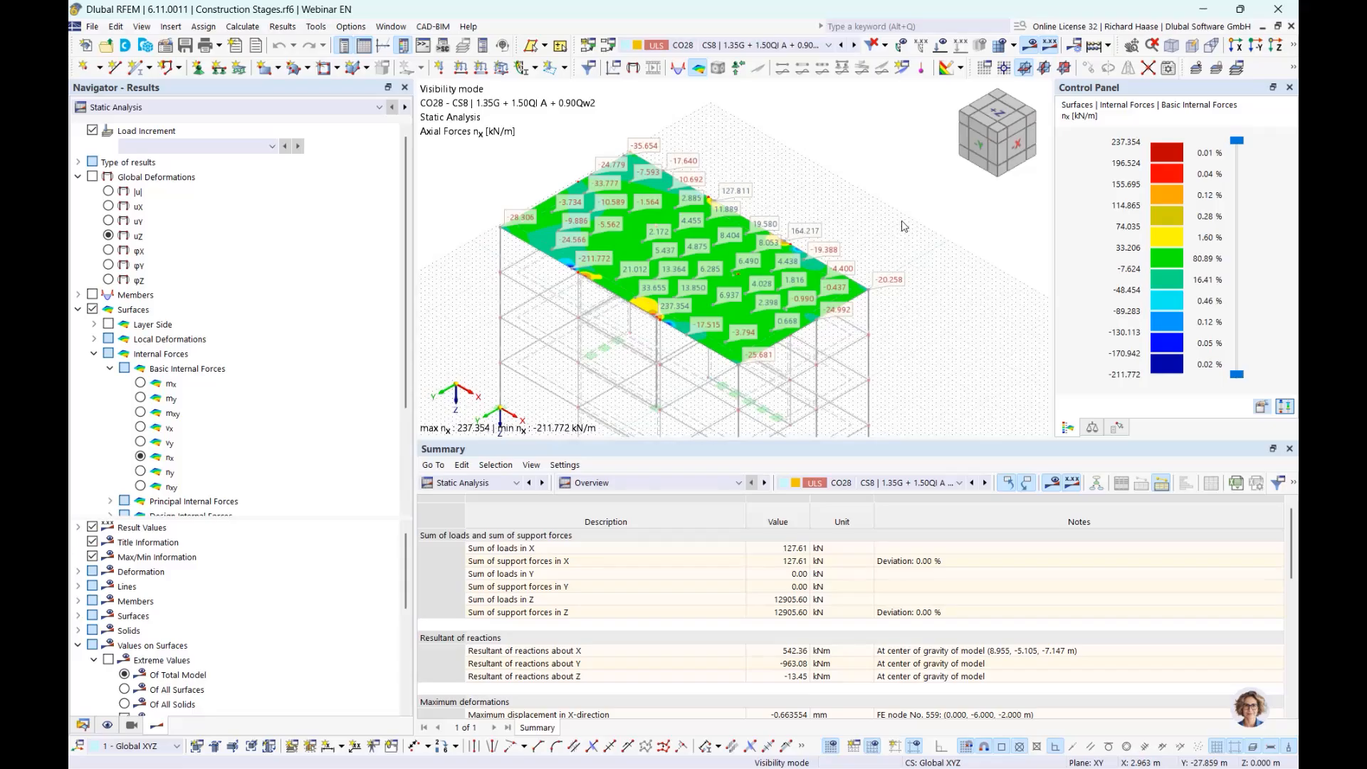
Hide the results and cancel the visibility mode to show the whole building structure.
{"action": "left_click", "coordinate": [1031, 45]}
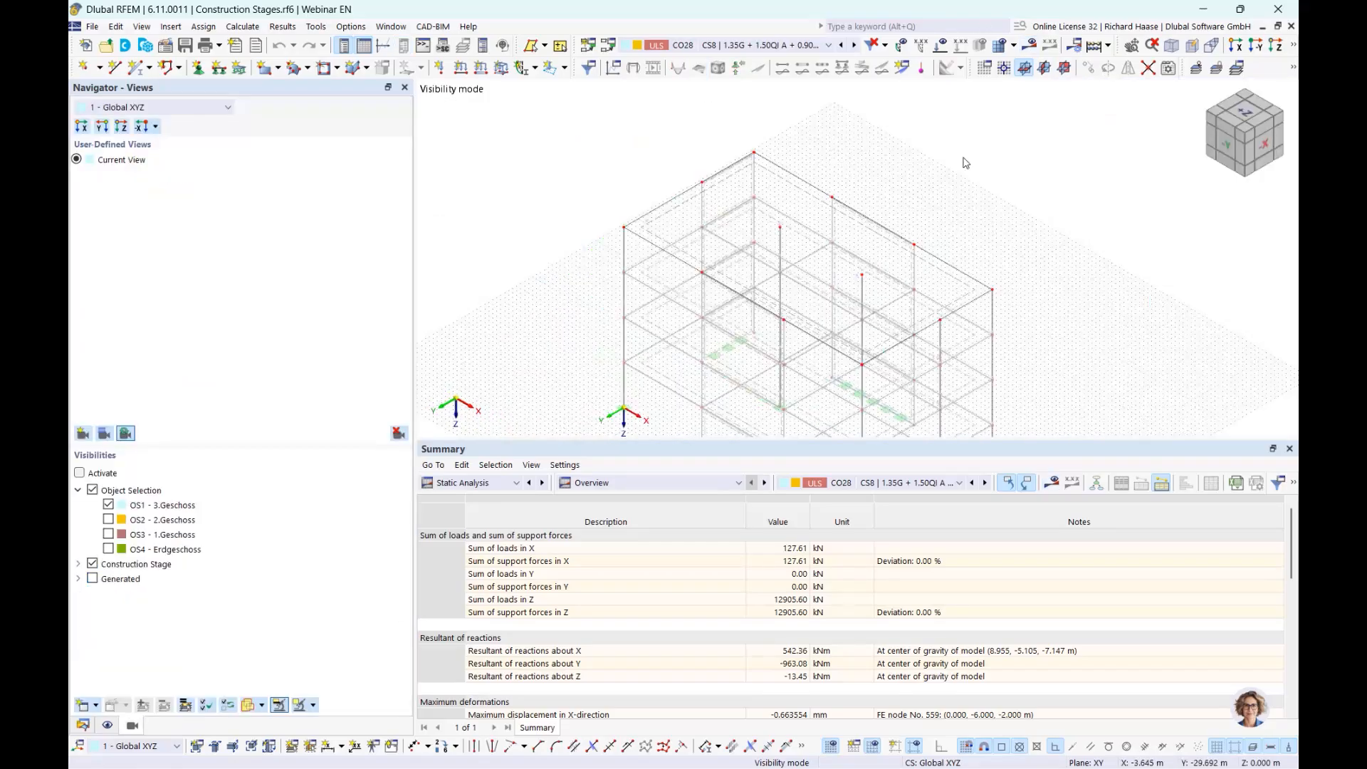
{"action": "left_click", "coordinate": [1293, 46]}
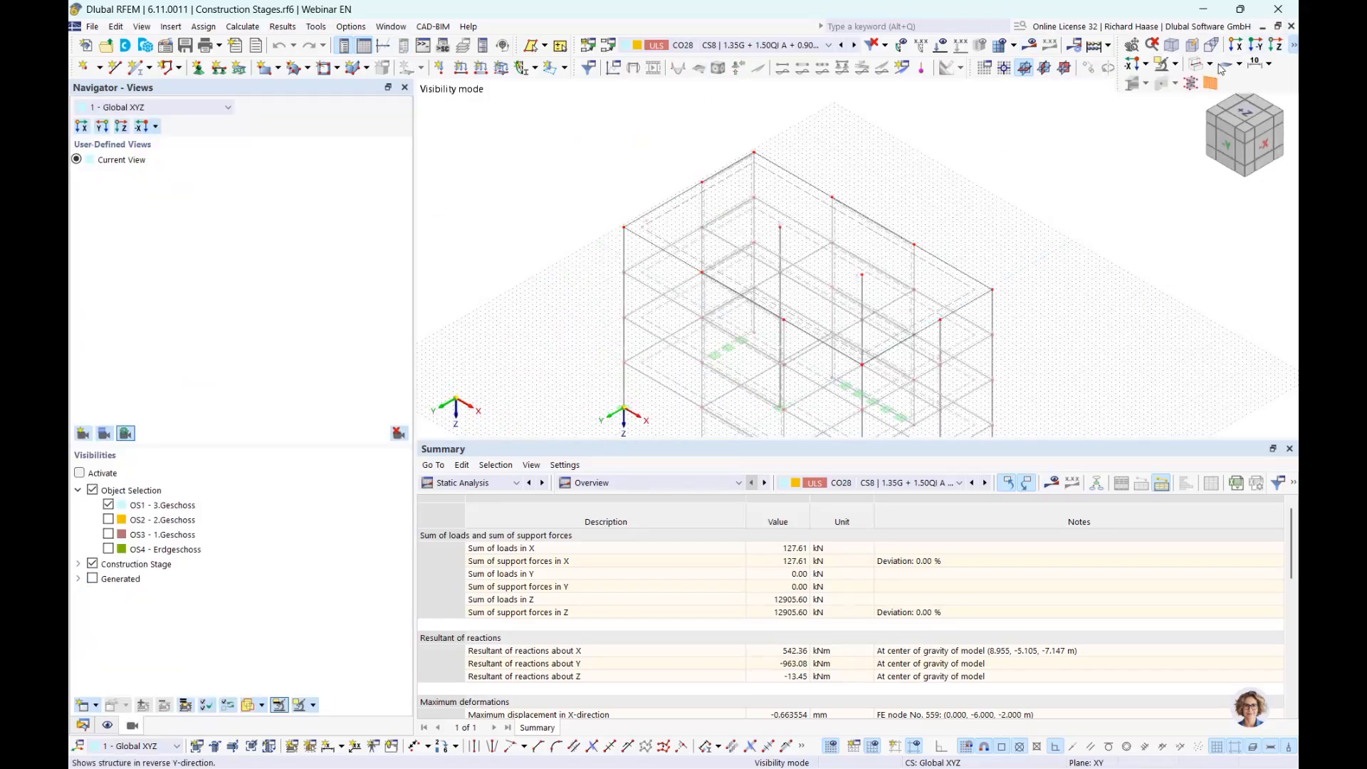
{"action": "left_click", "coordinate": [1174, 64]}
{"action": "left_click", "coordinate": [1149, 192]}
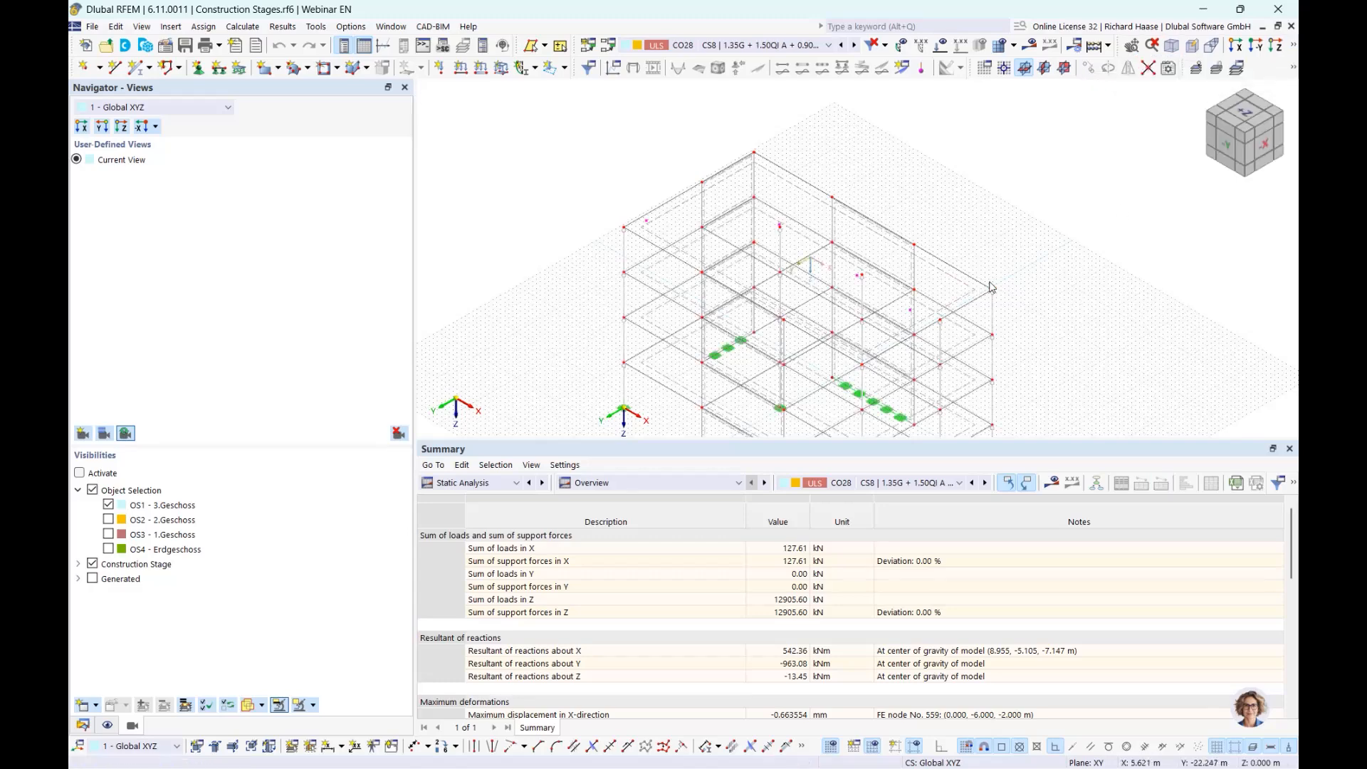
{"action": "middle_click_drag", "start_coordinate": [1050, 363], "coordinate": [994, 222]}
Change the building's display from wireframe to a solid rendering.
{"action": "left_click", "coordinate": [1293, 46]}
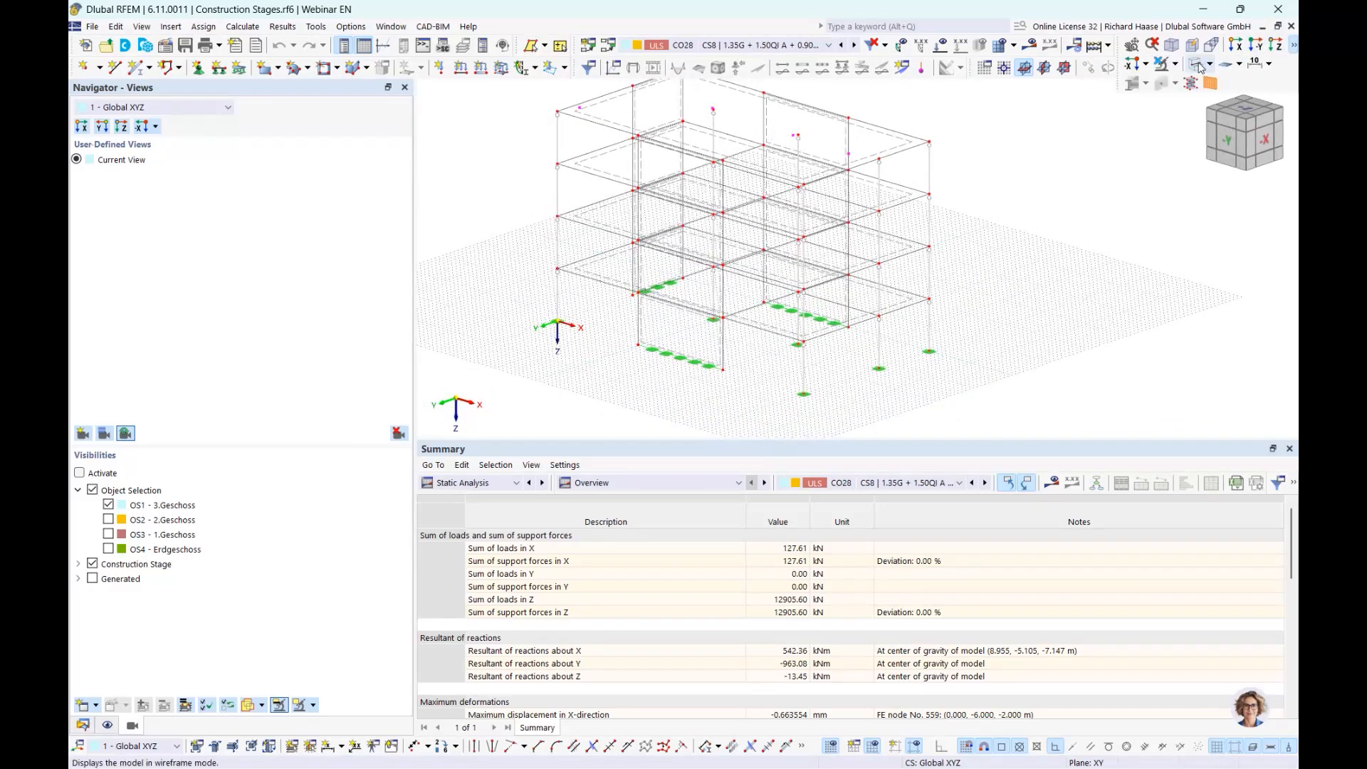
{"action": "left_click", "coordinate": [1199, 69]}
{"action": "middle_click_drag", "start_coordinate": [1029, 320], "coordinate": [1053, 327], "text": "ctrl"}
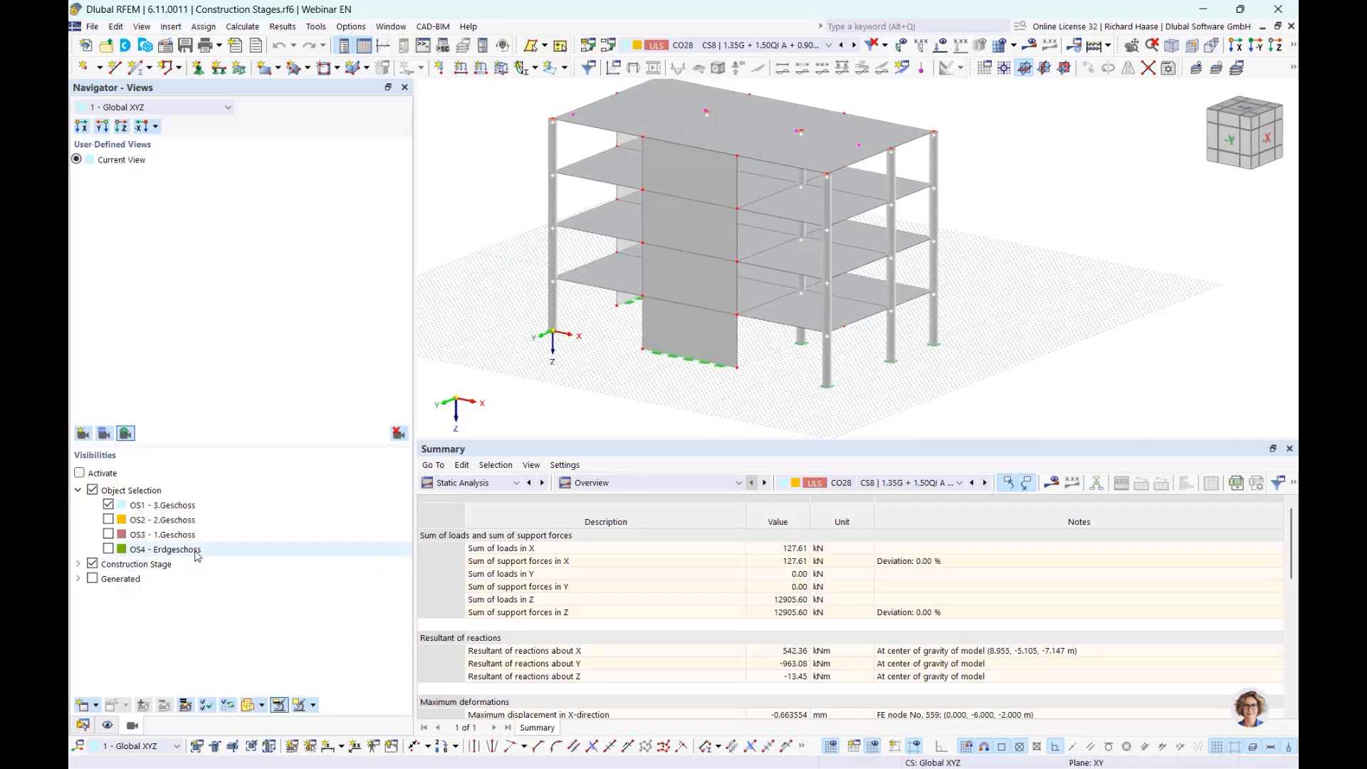
Switch off the object selection visibilities, expand the construction stage visibilities and clear CS8 - 3.OG Decke.
{"action": "left_click", "coordinate": [78, 490]}
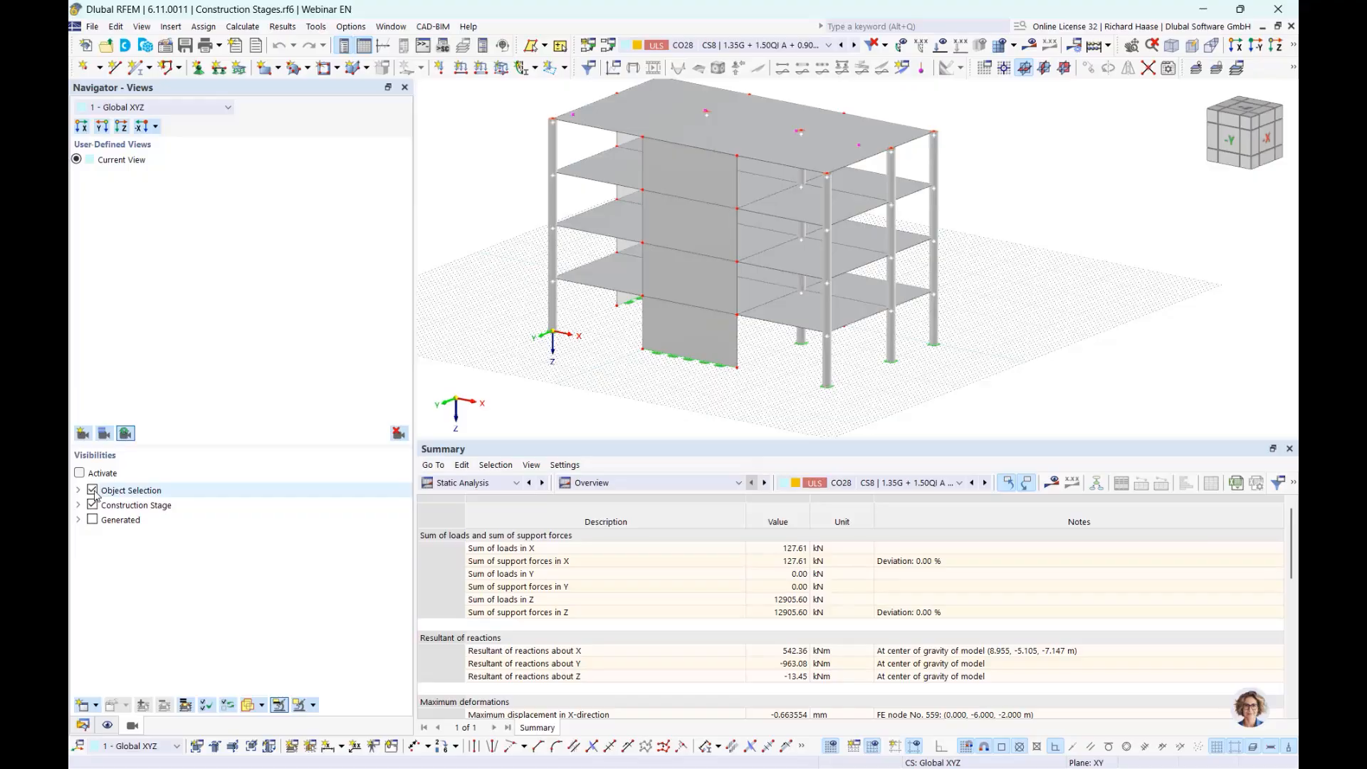
{"action": "left_click", "coordinate": [92, 491]}
{"action": "left_click", "coordinate": [179, 506]}
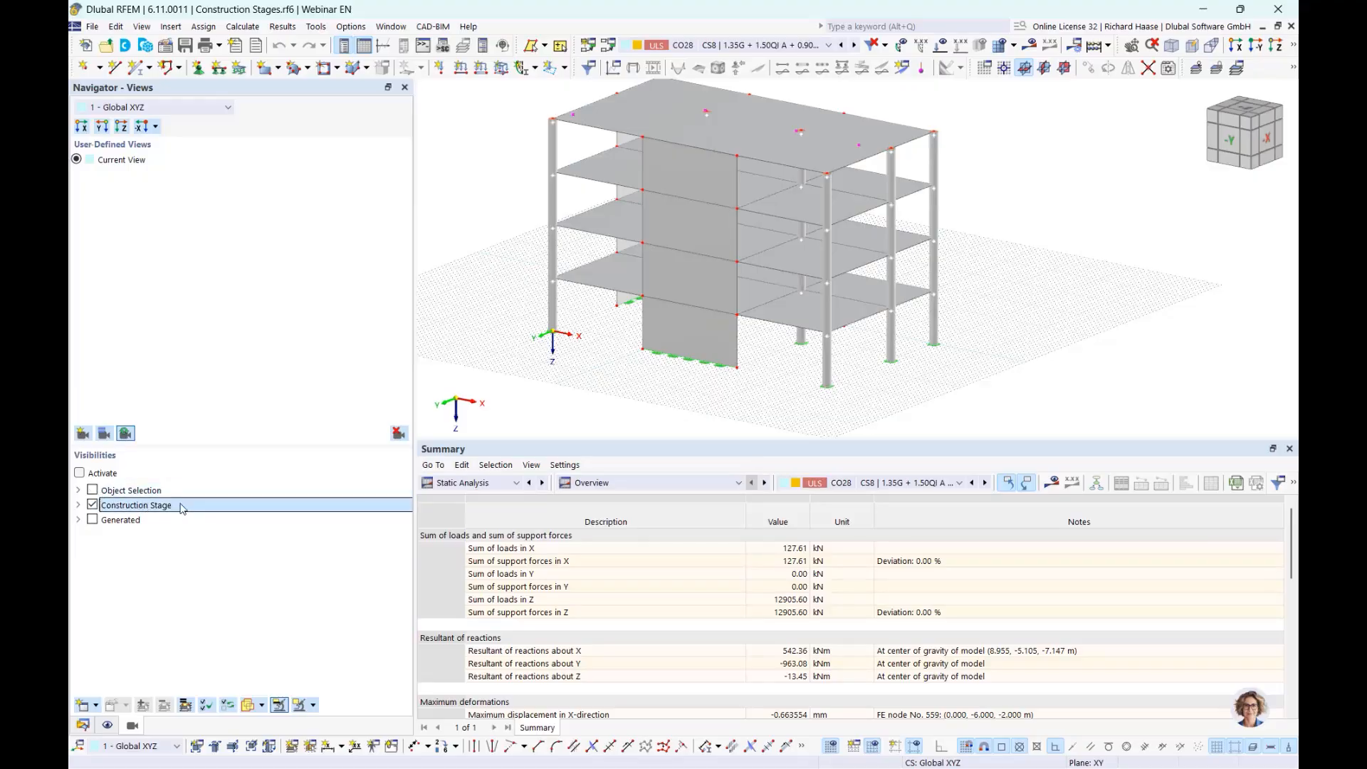
{"action": "left_click", "coordinate": [78, 505]}
{"action": "left_click", "coordinate": [108, 623]}
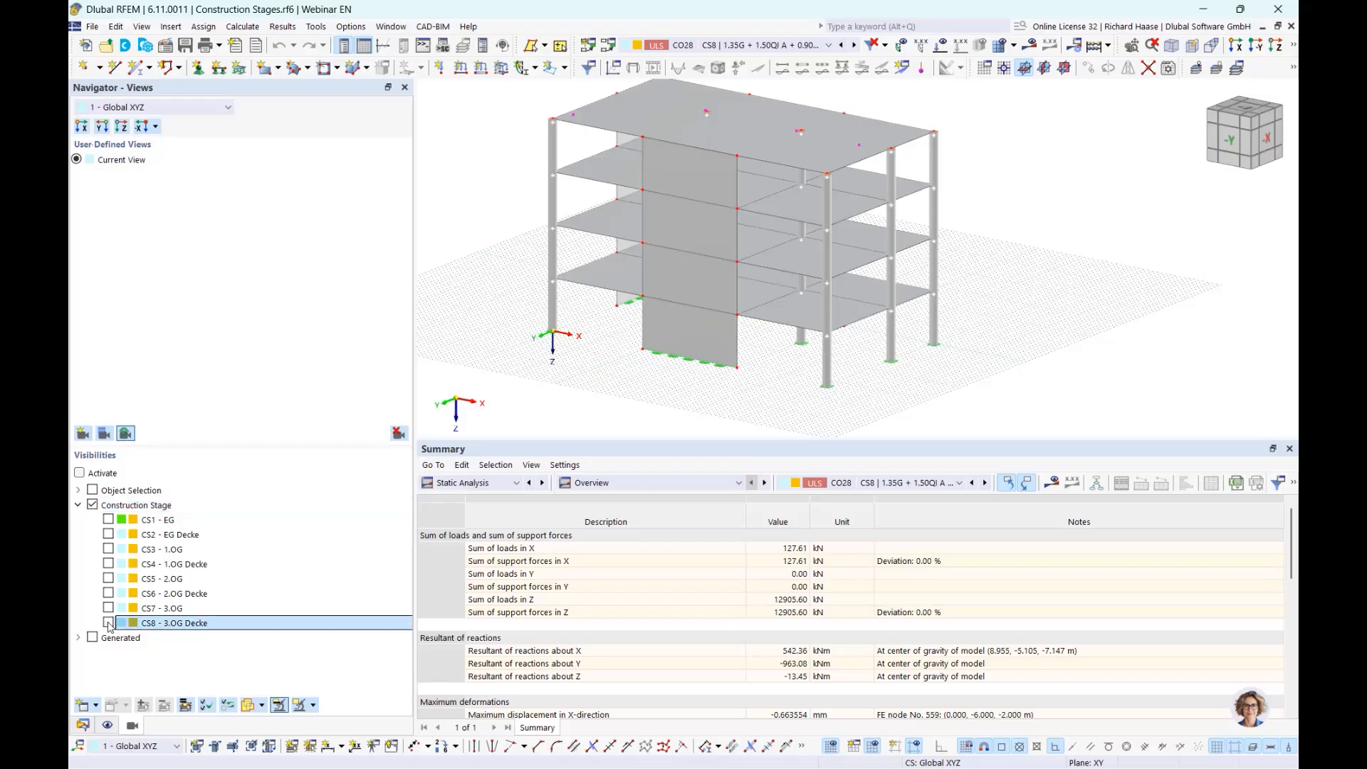
{"action": "middle_click_drag", "start_coordinate": [656, 356], "coordinate": [742, 400], "text": "ctrl"}
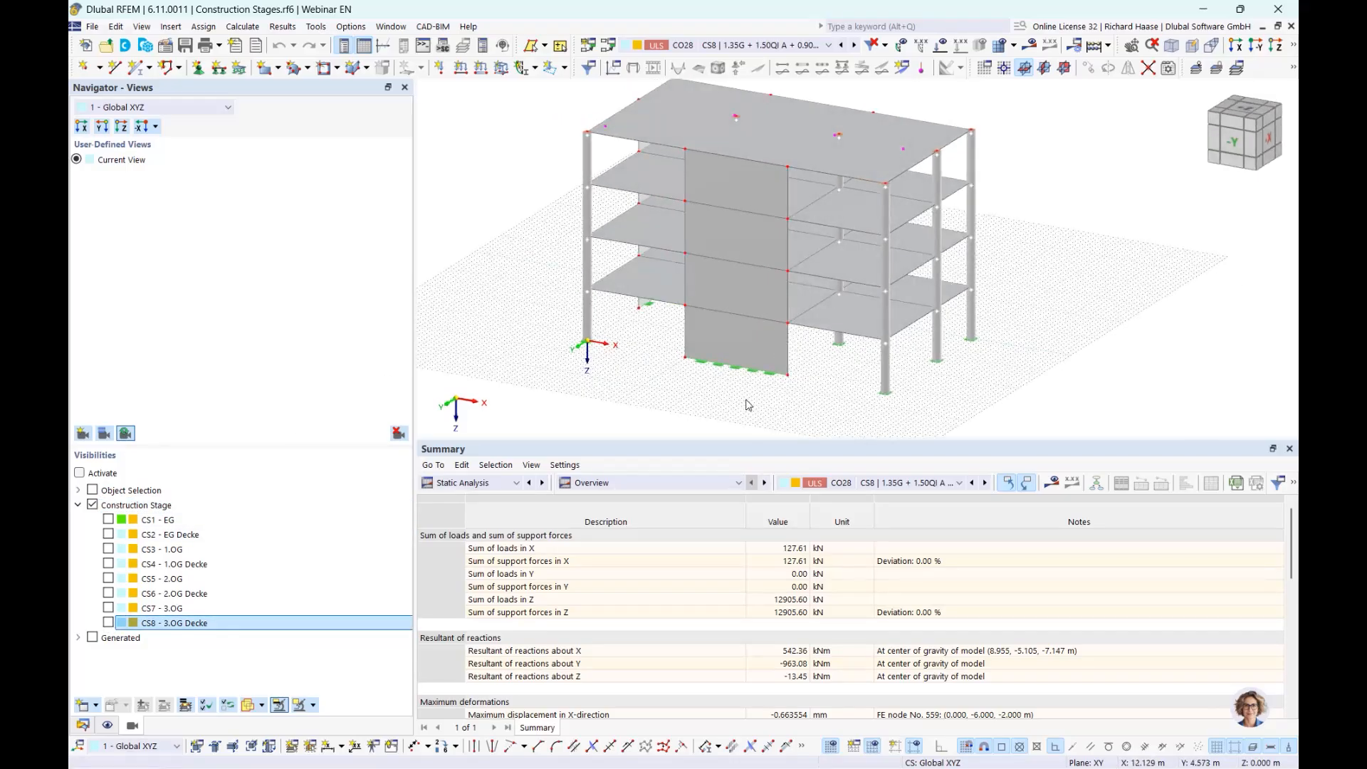
Restrict the display to construction stage CS1 - EG and examine its ground floor walls and columns.
{"action": "left_click", "coordinate": [108, 520]}
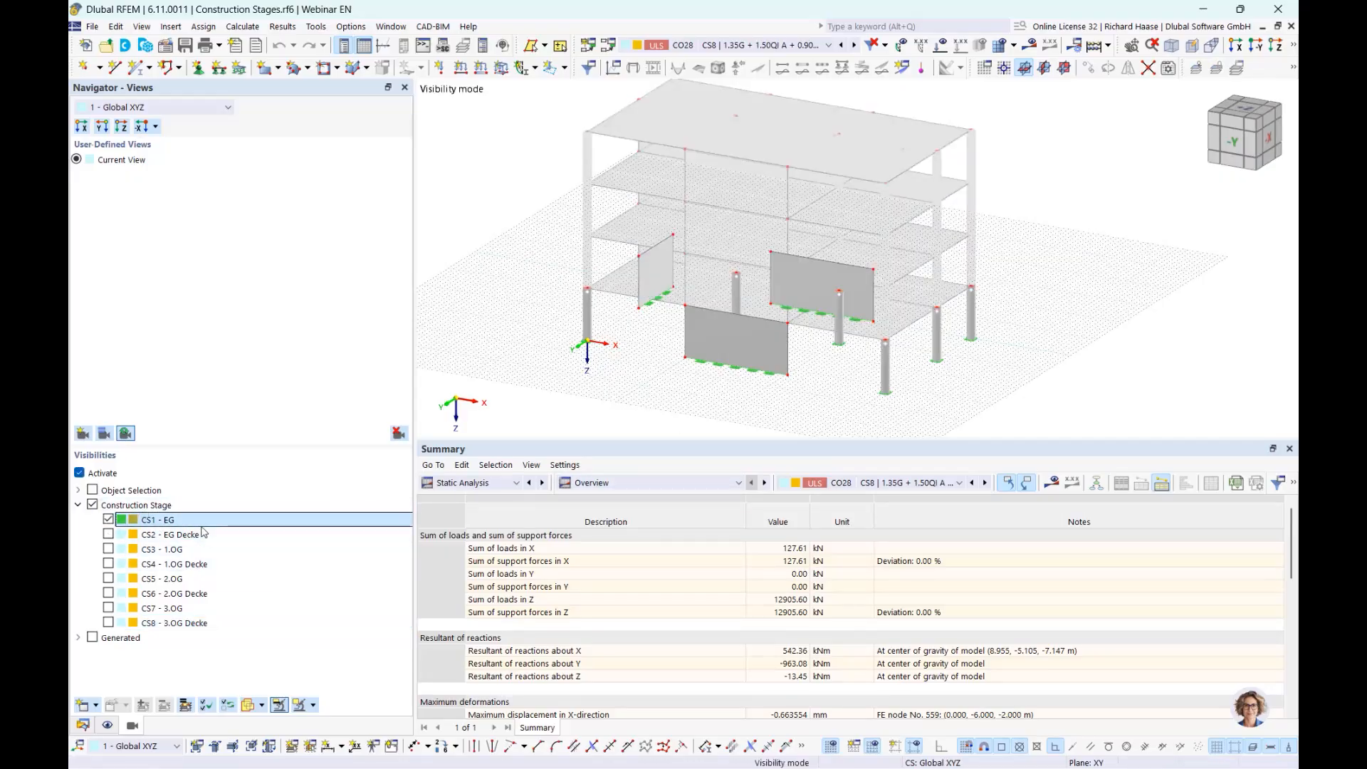
{"action": "middle_click_drag", "start_coordinate": [666, 331], "coordinate": [892, 340], "text": "ctrl"}
{"action": "scroll", "coordinate": [890, 363], "scroll_direction": "up", "scroll_amount": 3}
{"action": "middle_click_drag", "start_coordinate": [747, 391], "coordinate": [741, 400], "text": "ctrl"}
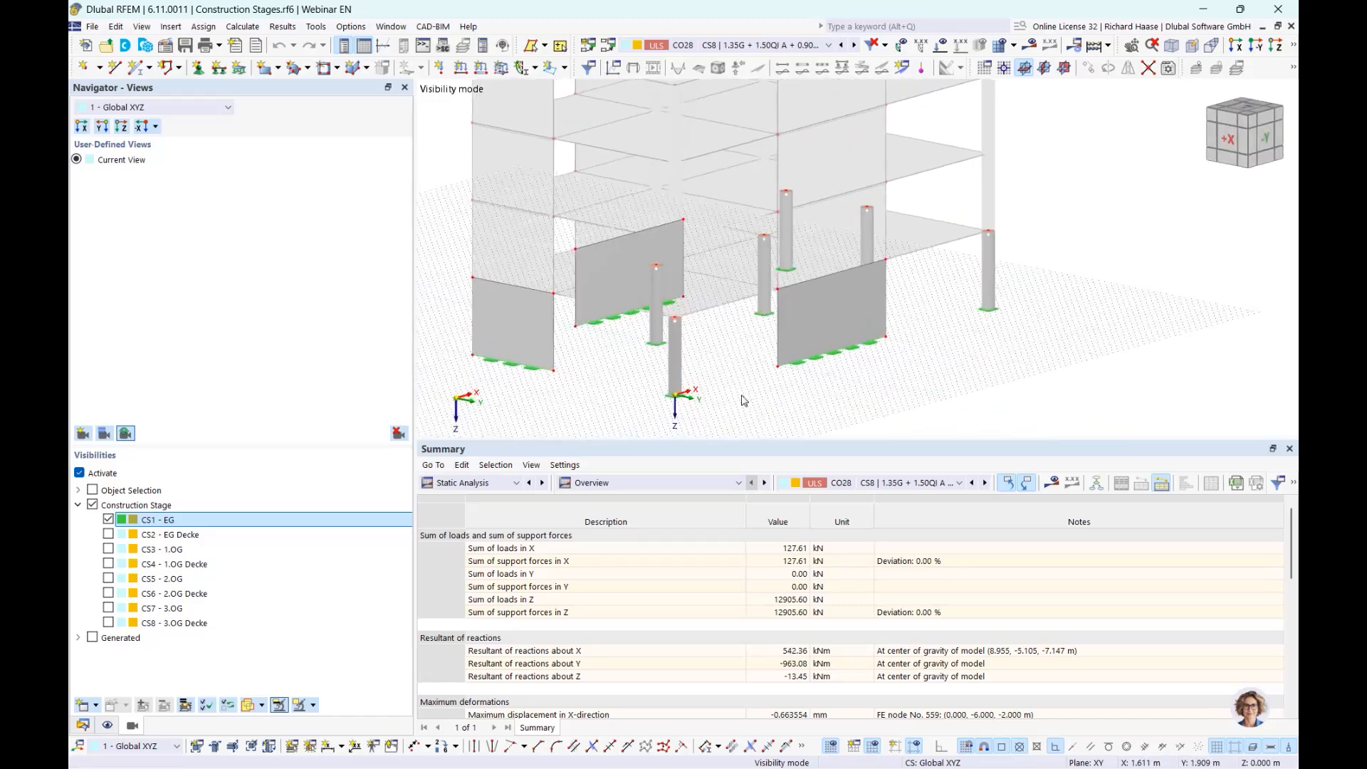
Add construction stages CS2 - EG Decke, CS3 - 1.OG and CS4 - 1.OG Decke to the visible objects.
{"action": "left_click", "coordinate": [109, 533]}
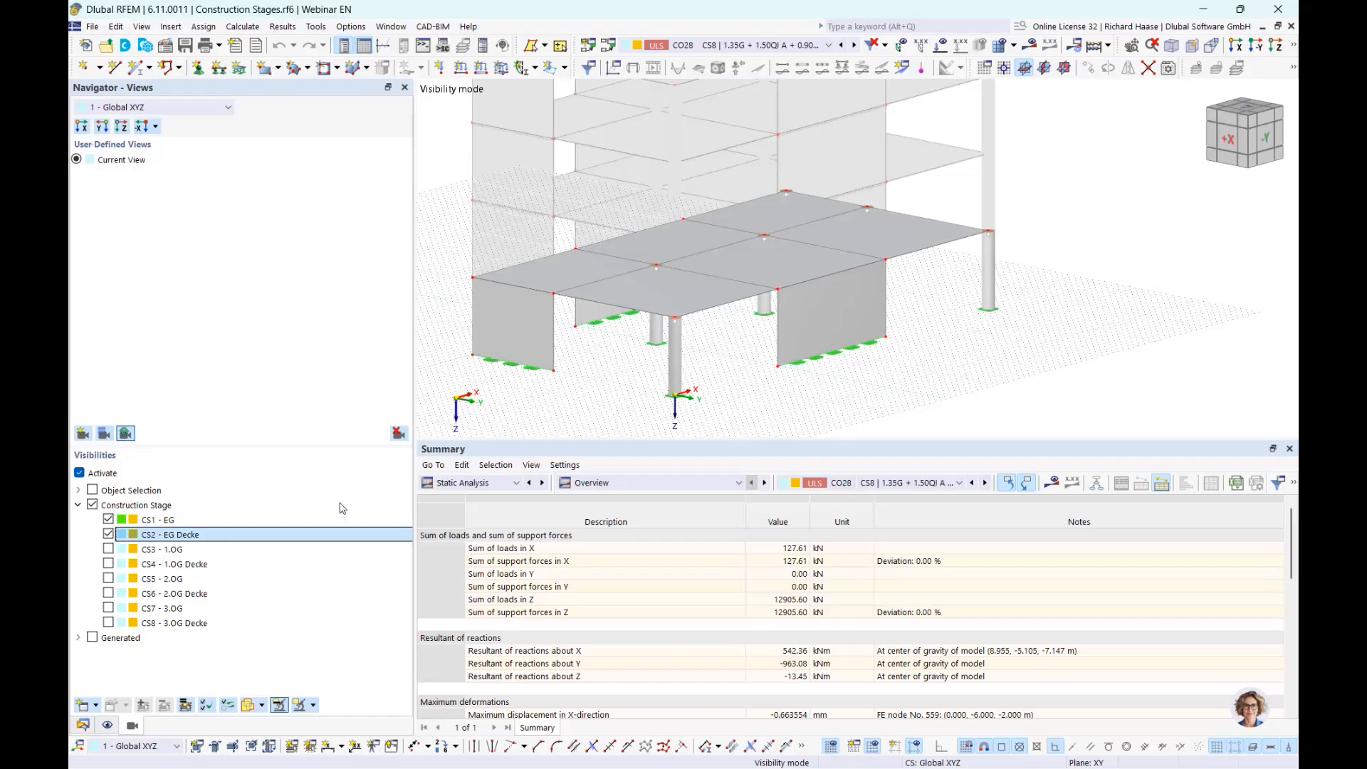
{"action": "left_click", "coordinate": [108, 549]}
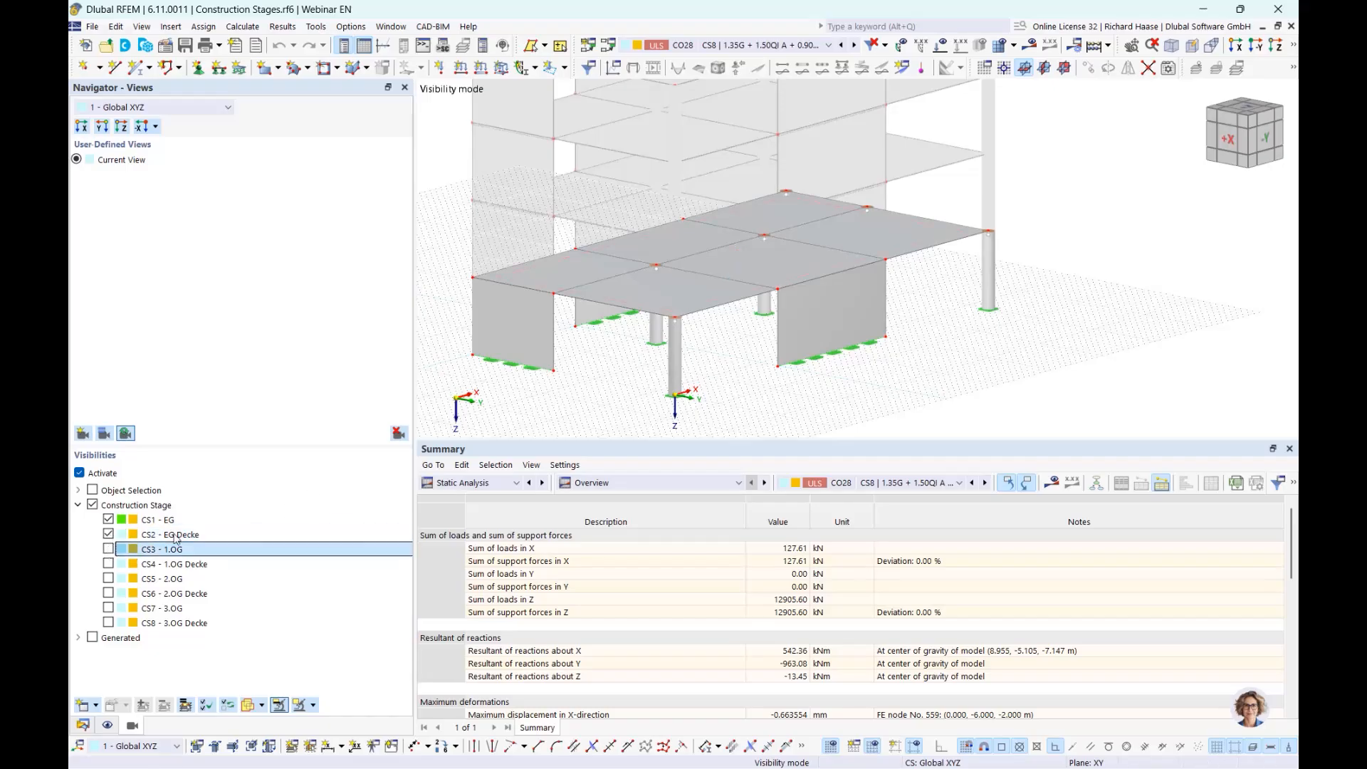
{"action": "left_click", "coordinate": [108, 564]}
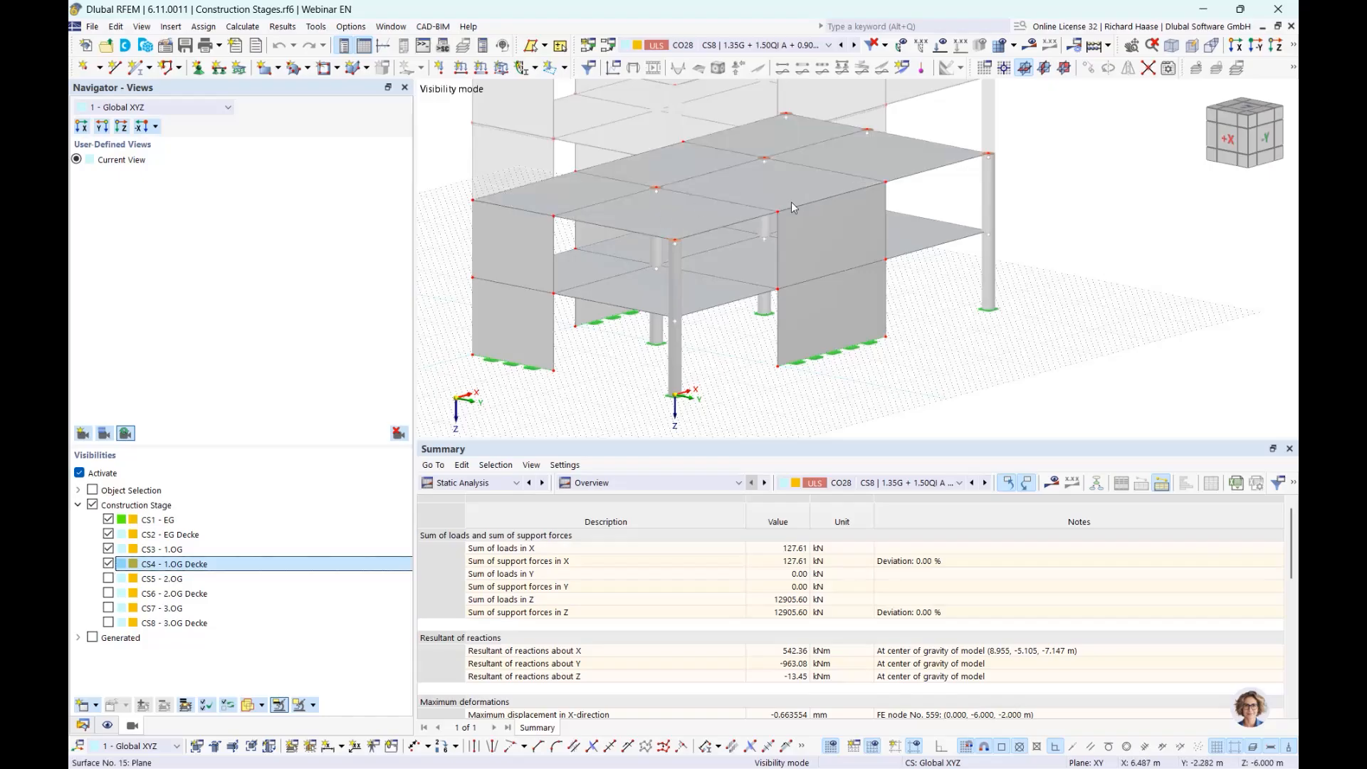
{"action": "scroll", "coordinate": [569, 302], "scroll_direction": "up", "scroll_amount": 5}
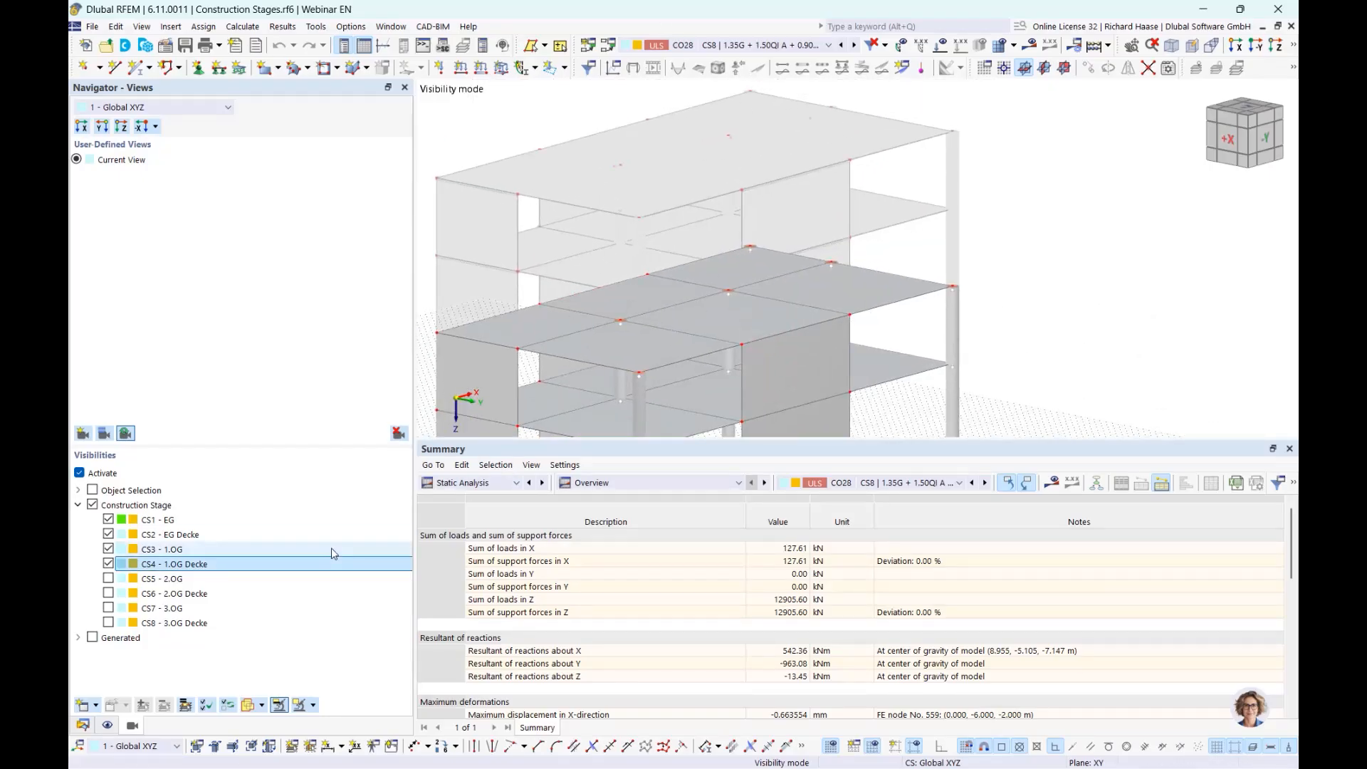
Open the load cases and combinations settings and examine the load cases assigned to construction stage CS1 - EG.
{"action": "left_click", "coordinate": [83, 725]}
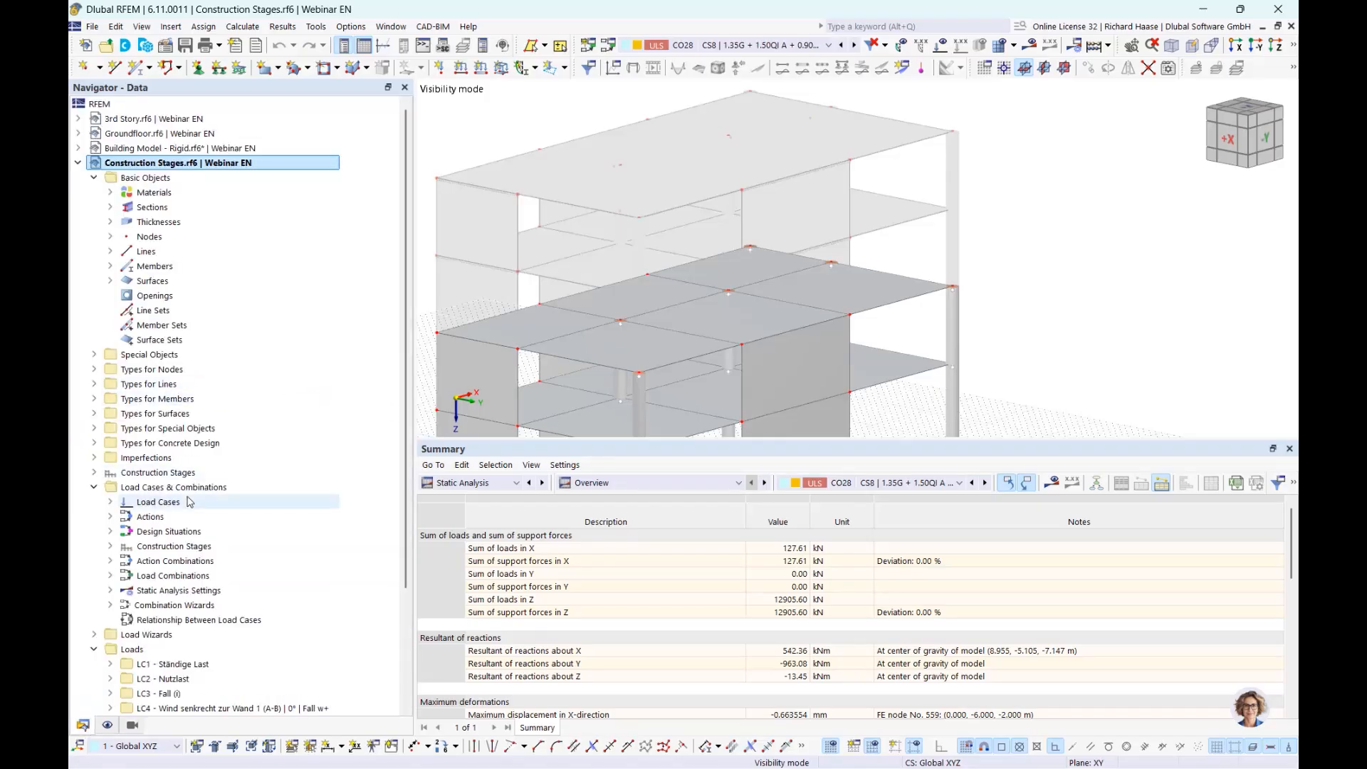
{"action": "right_click", "coordinate": [190, 501]}
{"action": "left_click", "coordinate": [215, 510]}
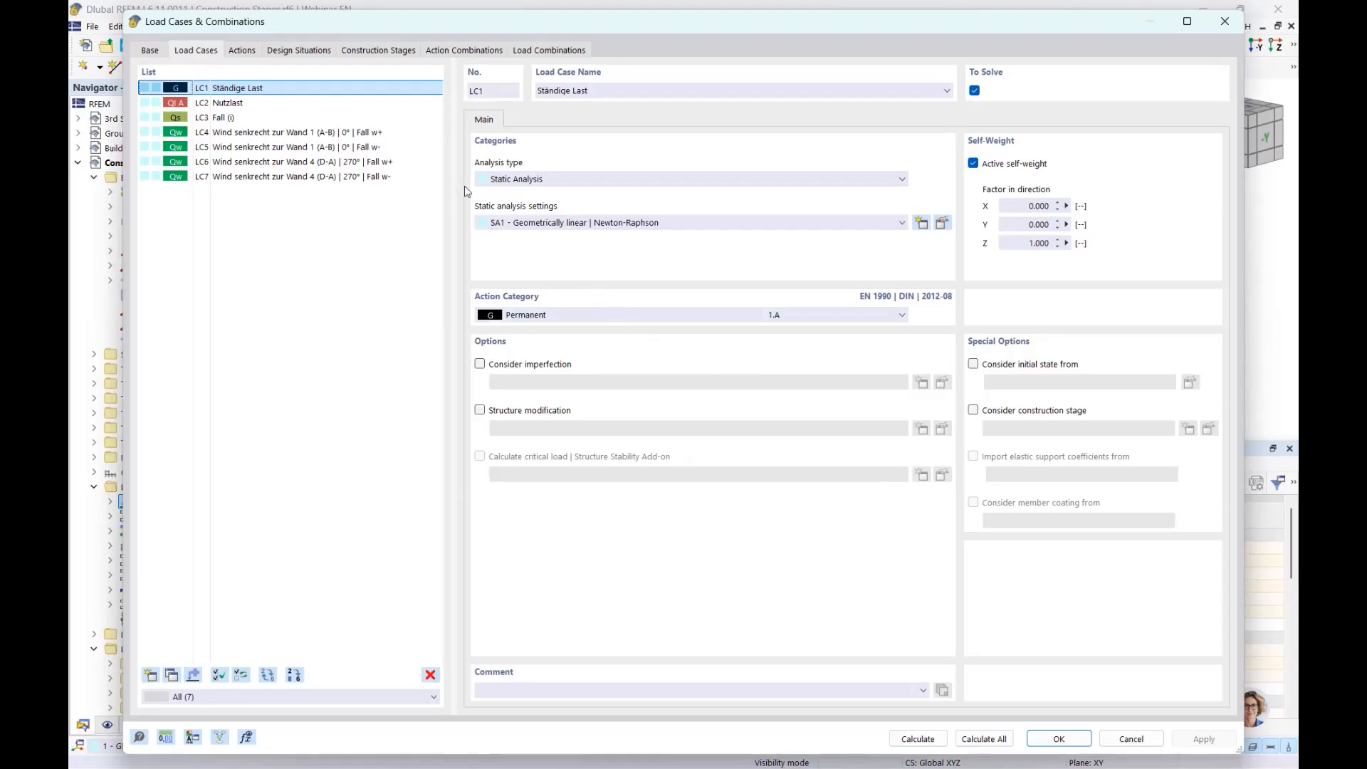
{"action": "left_click", "coordinate": [377, 50]}
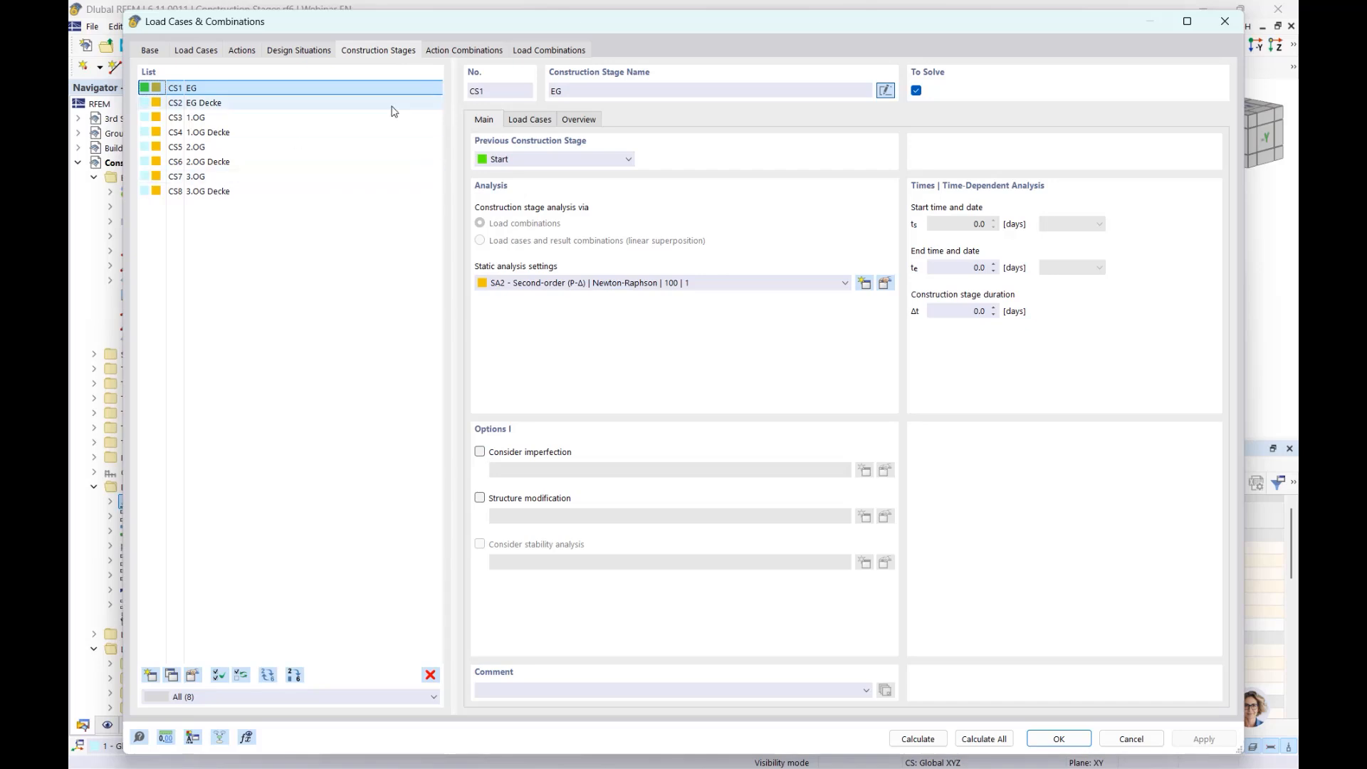
{"action": "left_click", "coordinate": [531, 119]}
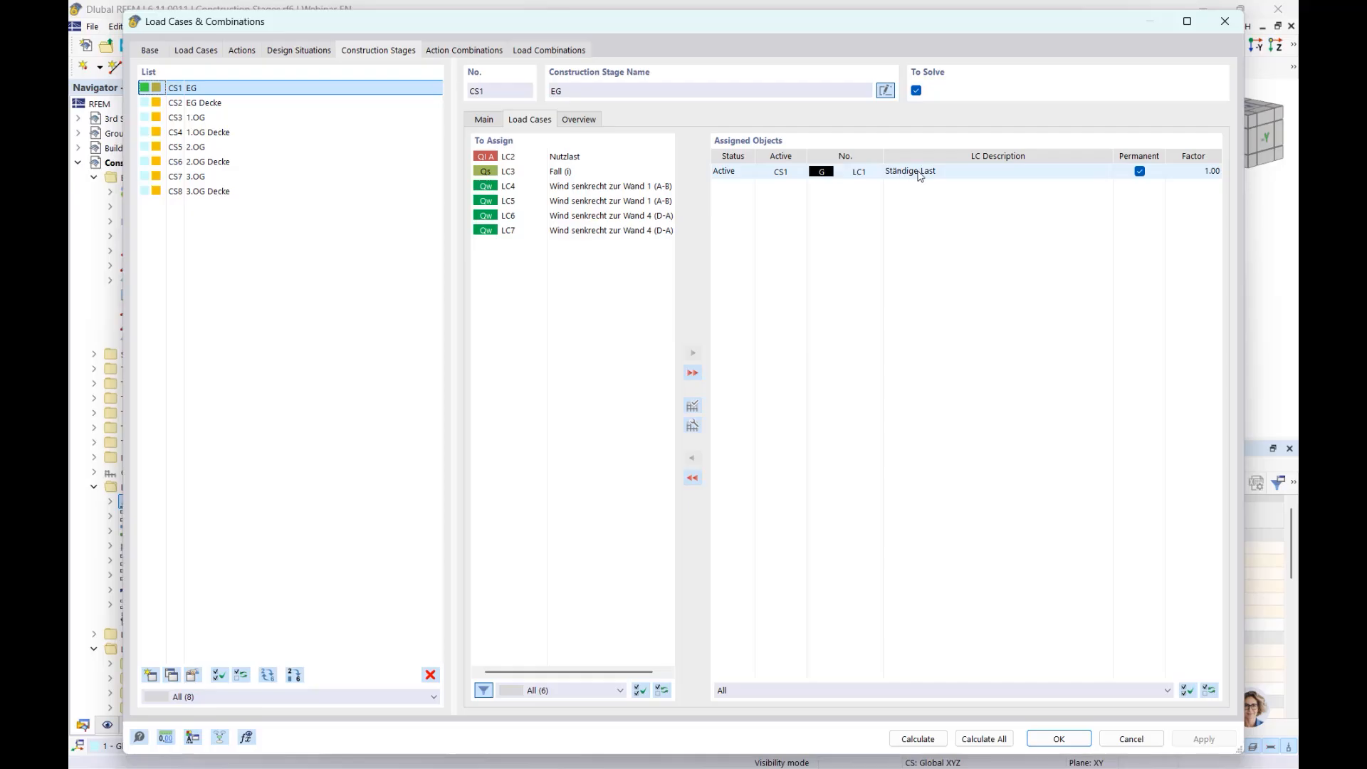
Review the load cases assigned to construction stages CS2 through CS8 one after another.
{"action": "left_click", "coordinate": [220, 103]}
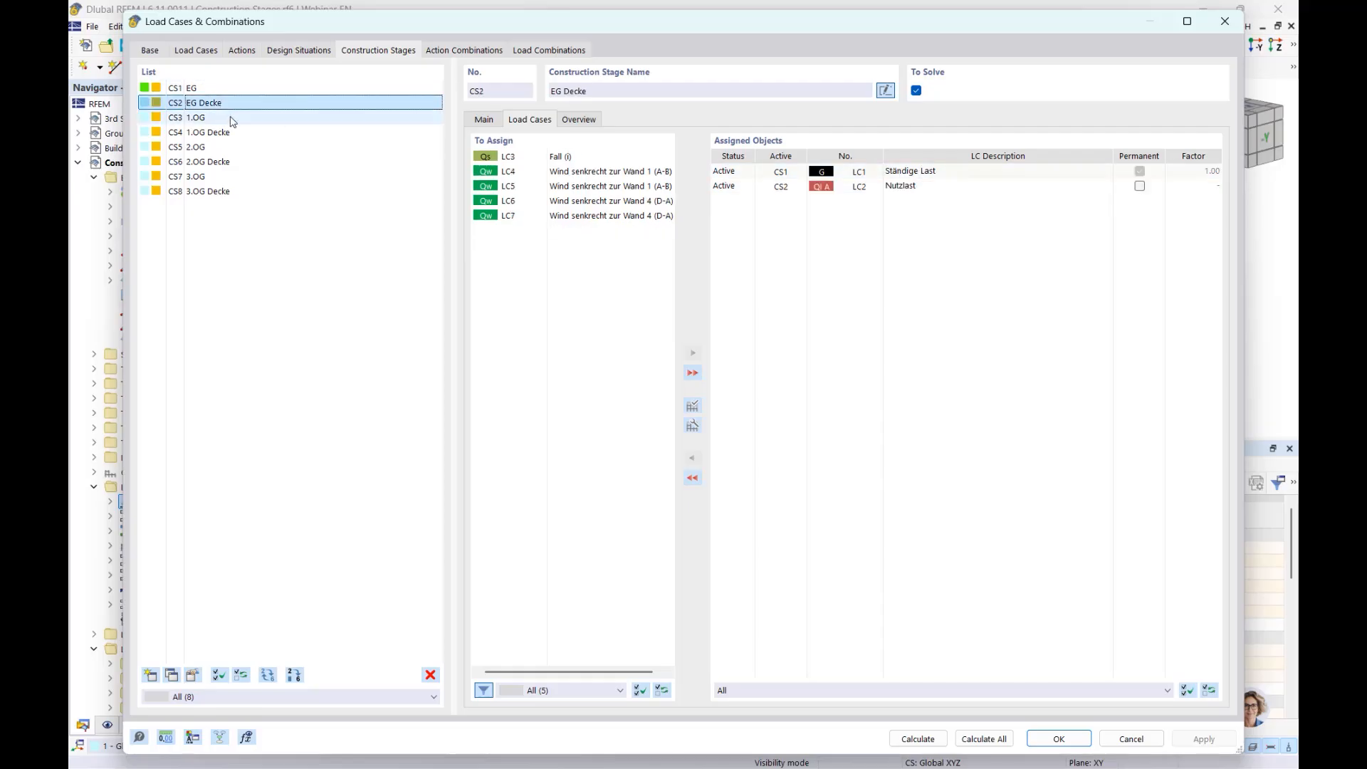
{"action": "left_click", "coordinate": [233, 118]}
{"action": "left_click", "coordinate": [226, 132]}
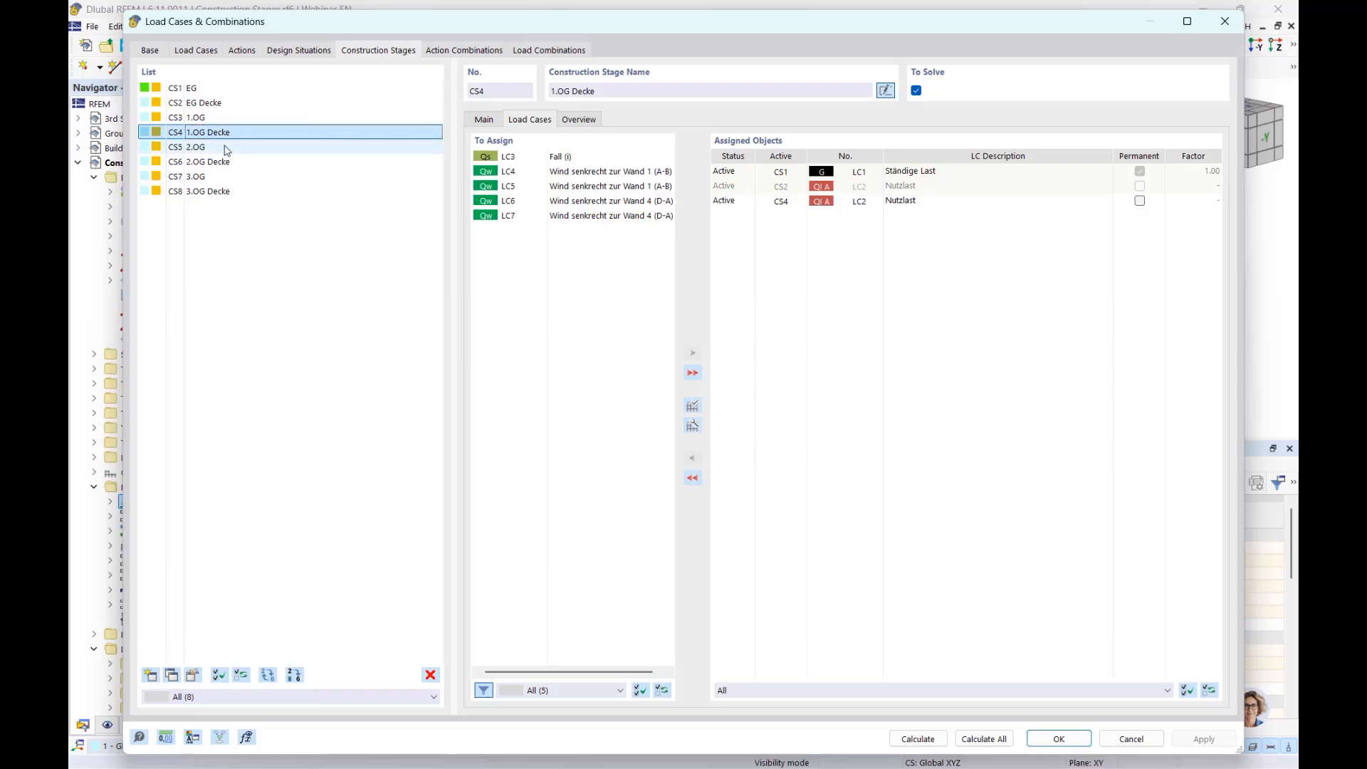
{"action": "left_click", "coordinate": [223, 146]}
{"action": "left_click", "coordinate": [220, 162]}
{"action": "left_click", "coordinate": [217, 176]}
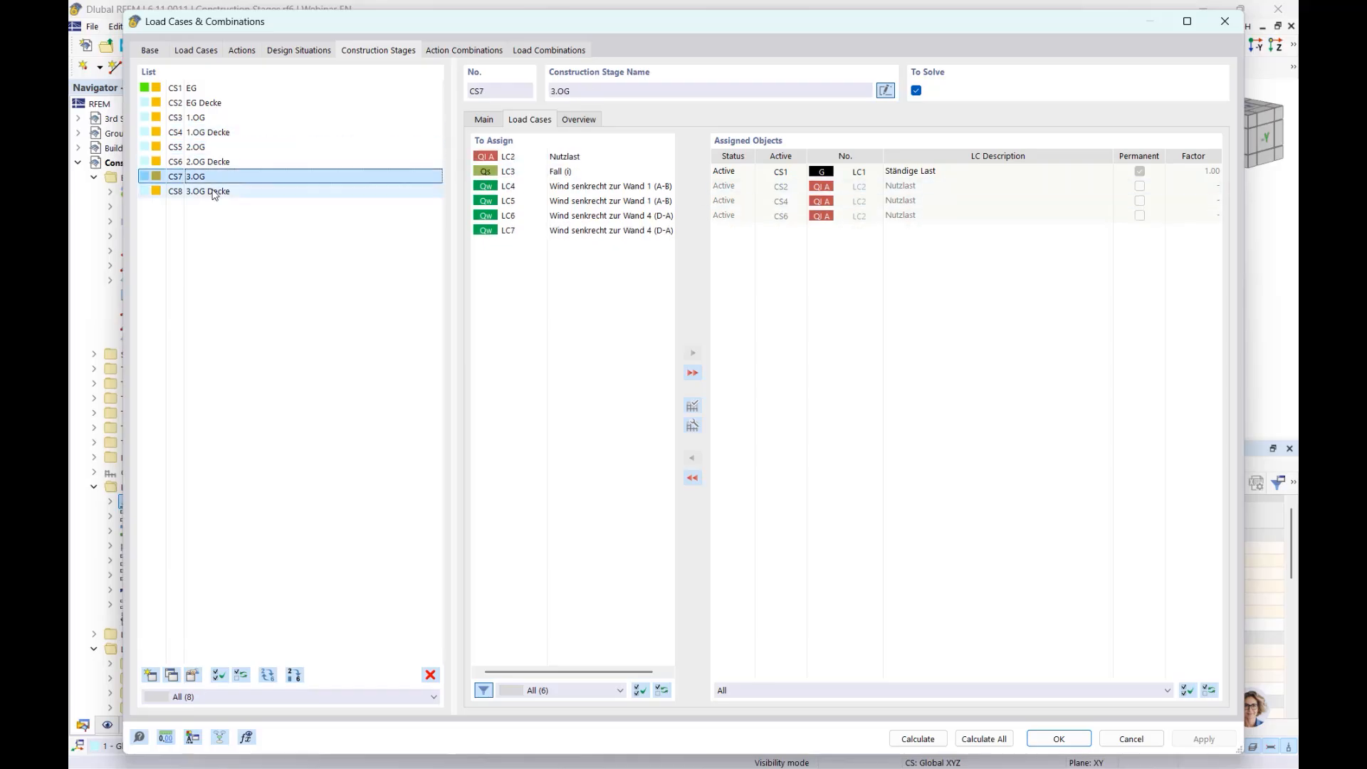
{"action": "left_click", "coordinate": [228, 191]}
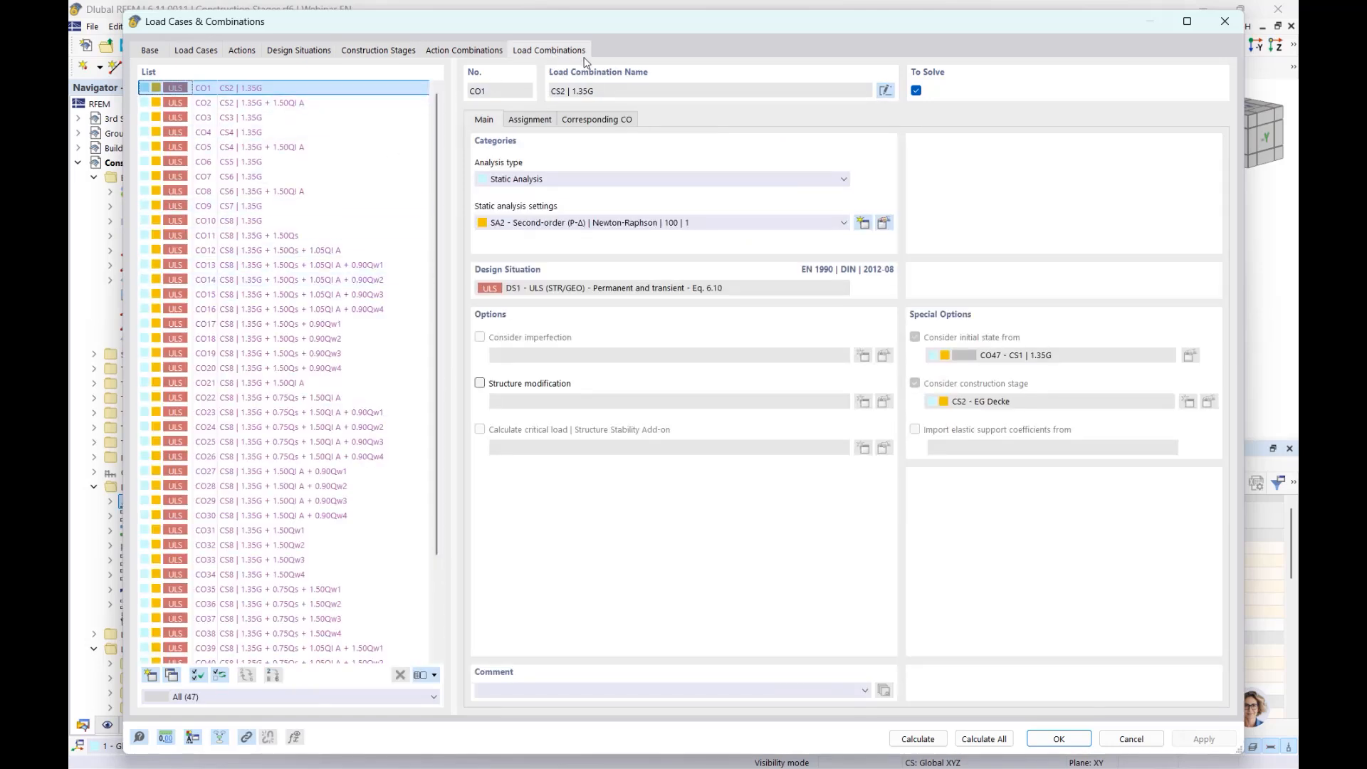
Examine load combination CO2 and the full list of load combinations, and close the load case settings without changes.
{"action": "left_click", "coordinate": [262, 102]}
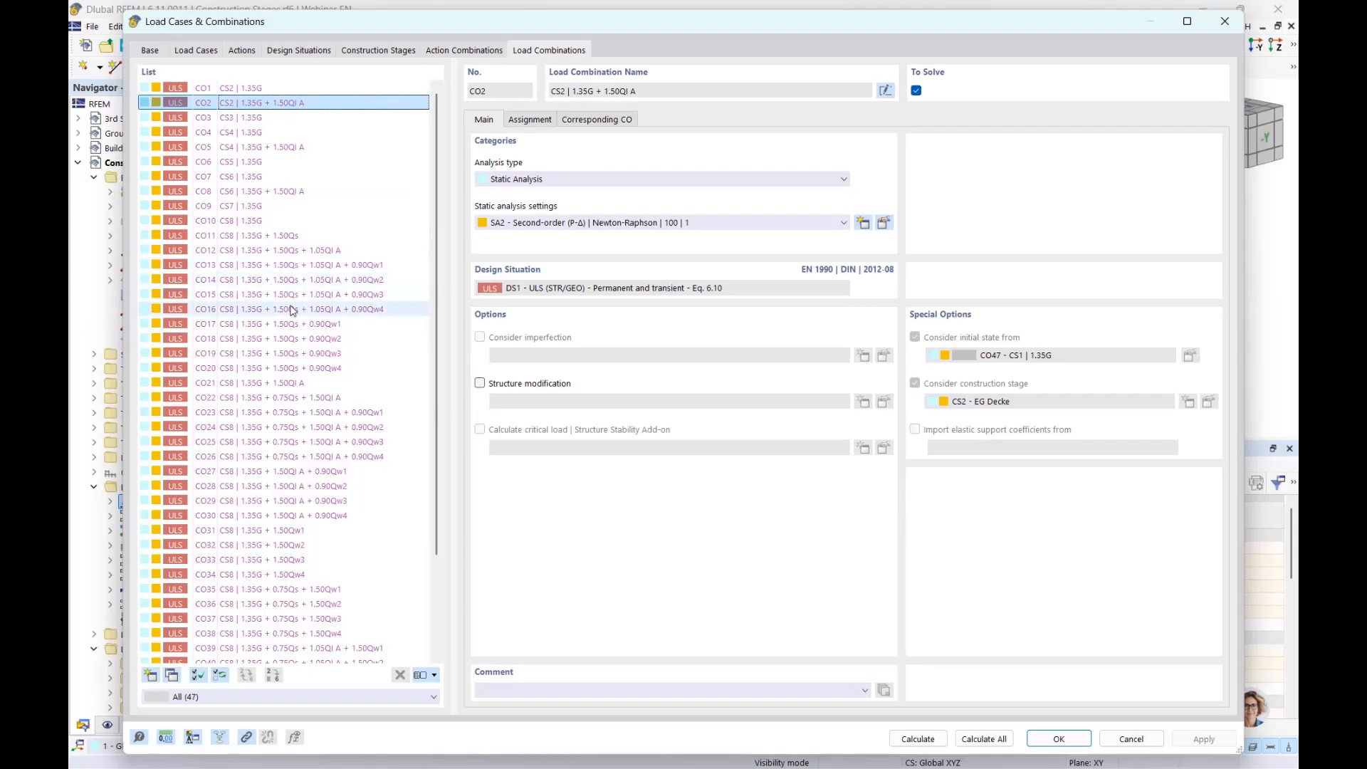
{"action": "scroll", "coordinate": [292, 310], "scroll_direction": "down", "scroll_amount": 2}
{"action": "scroll", "coordinate": [292, 311], "scroll_direction": "down", "scroll_amount": 1}
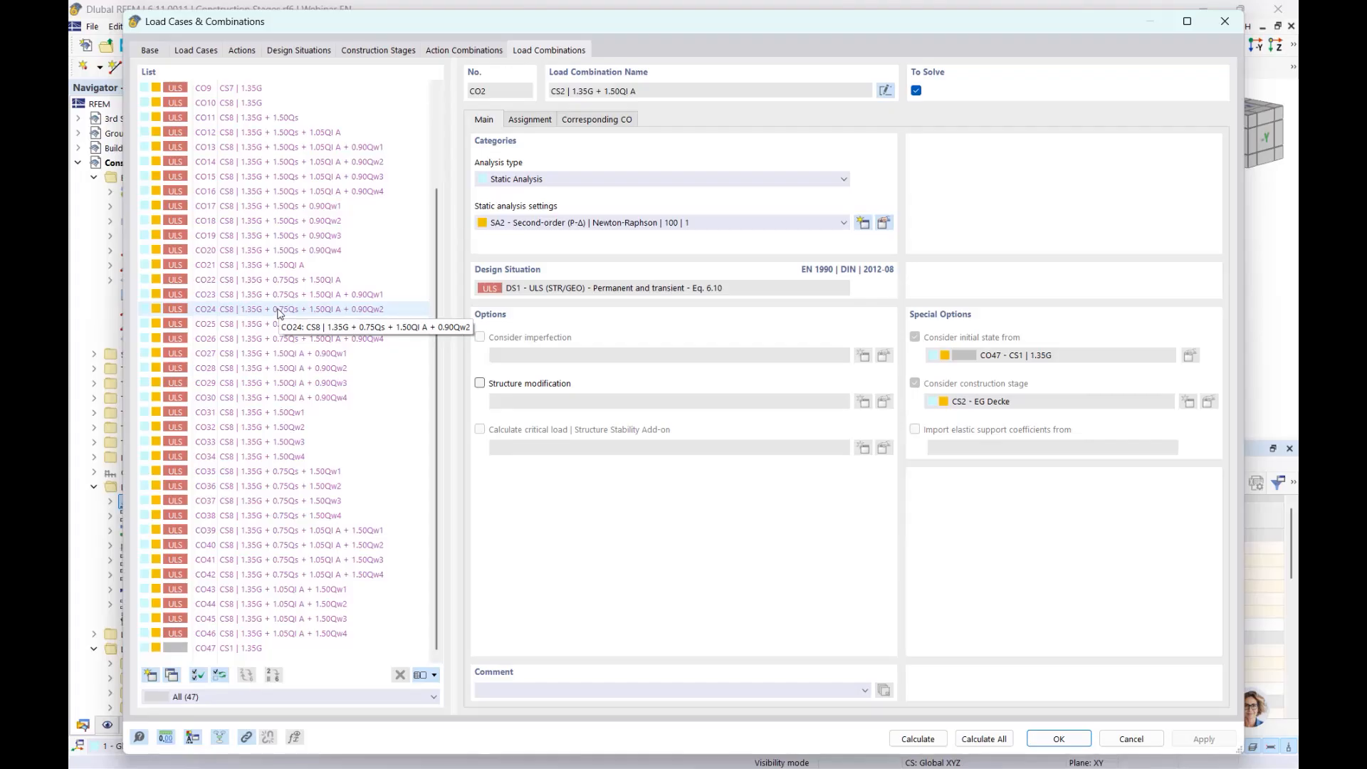
{"action": "scroll", "coordinate": [368, 361], "scroll_direction": "up", "scroll_amount": 3}
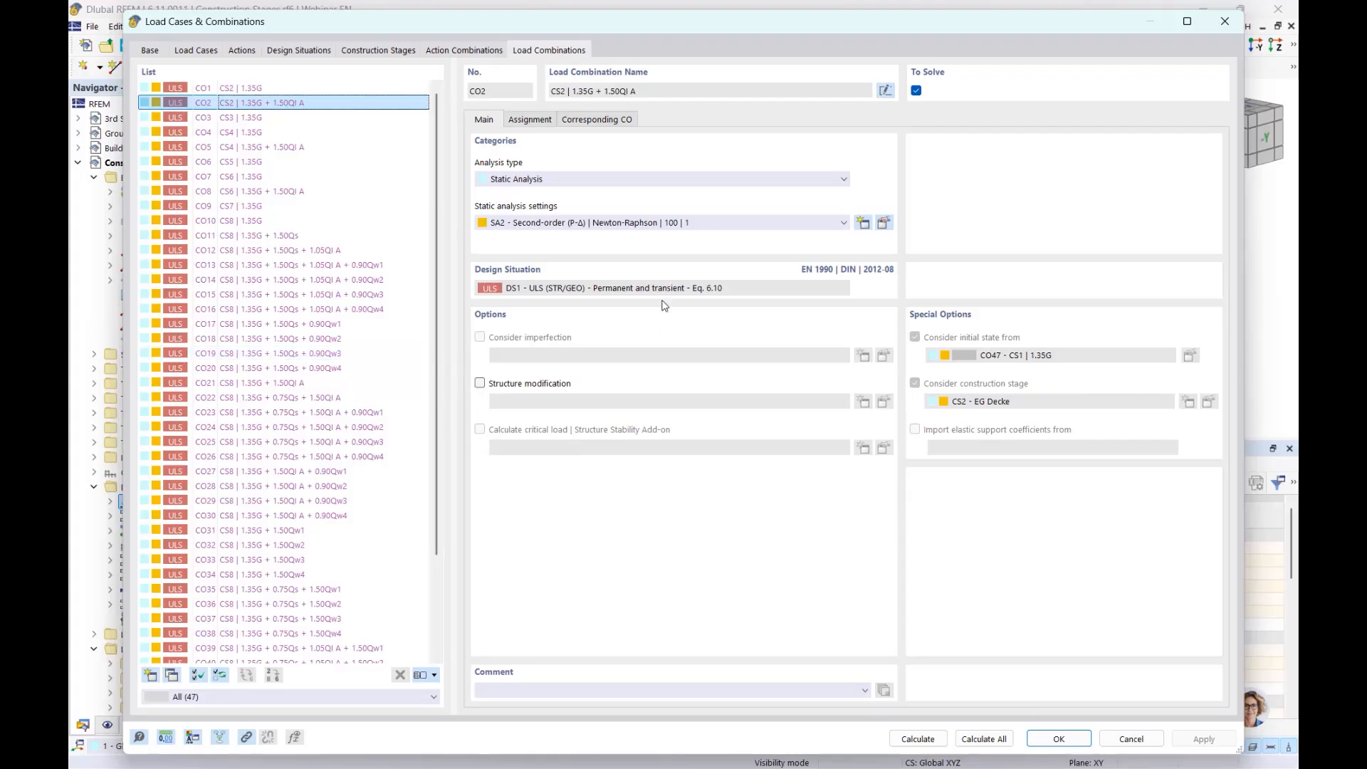
{"action": "left_click", "coordinate": [1225, 21]}
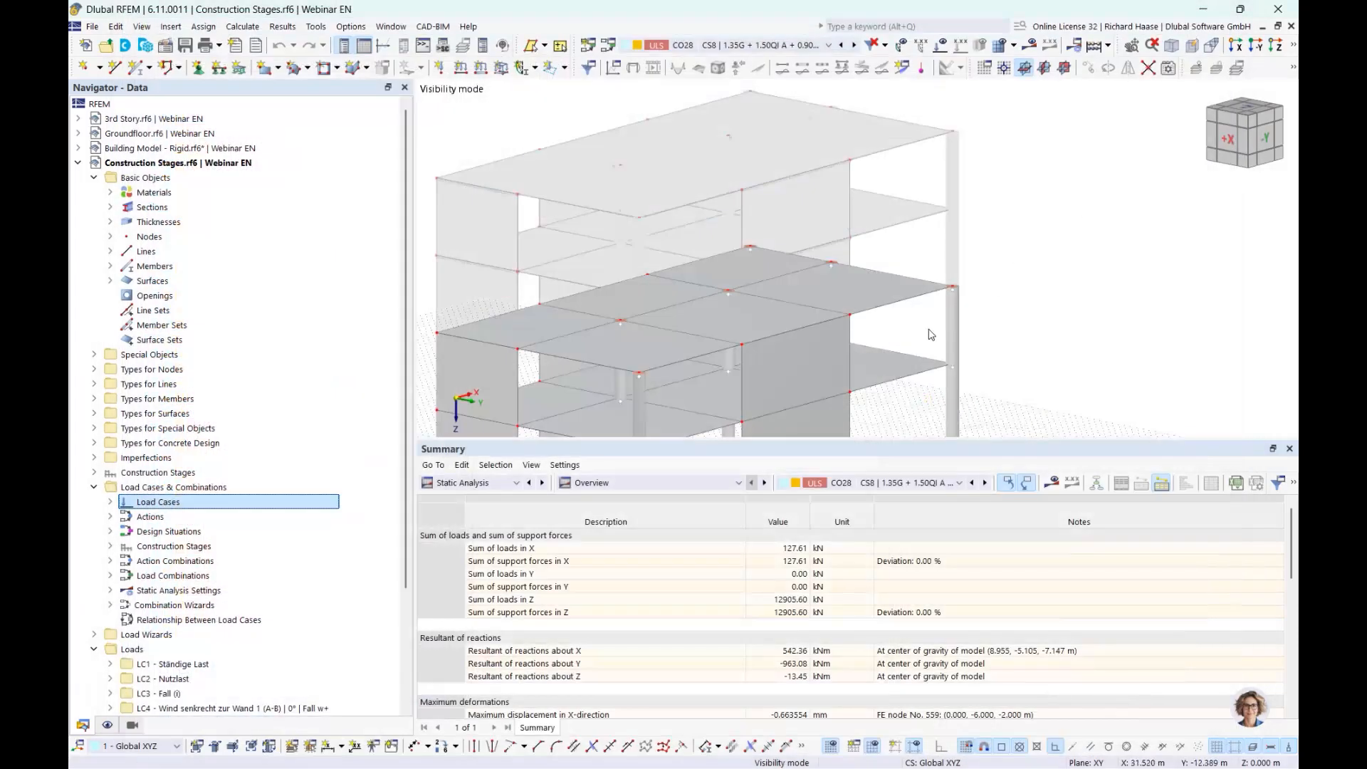
Check which analysis add-ons are active in the base data of Construction Stages.rf6, and close the settings without changes.
{"action": "right_click", "coordinate": [217, 169]}
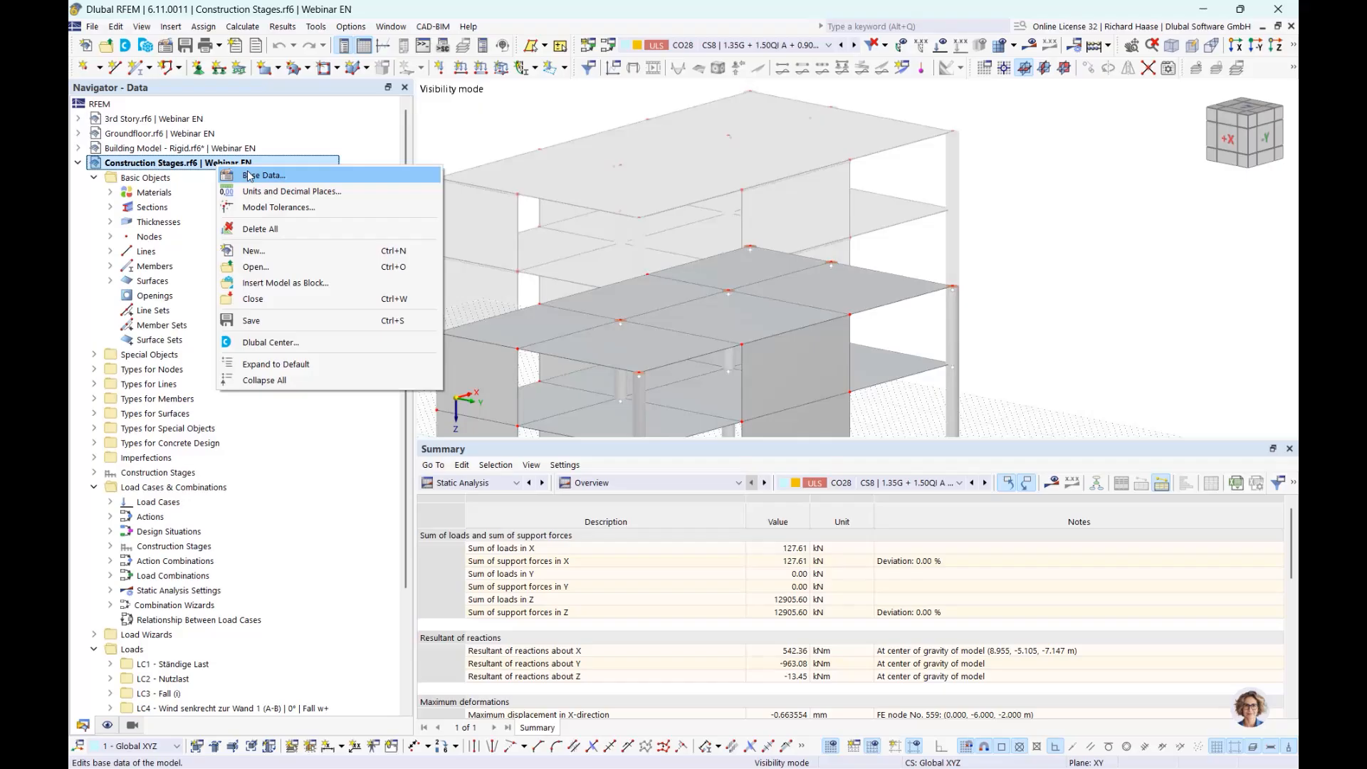
{"action": "left_click", "coordinate": [249, 176]}
{"action": "left_click", "coordinate": [319, 43]}
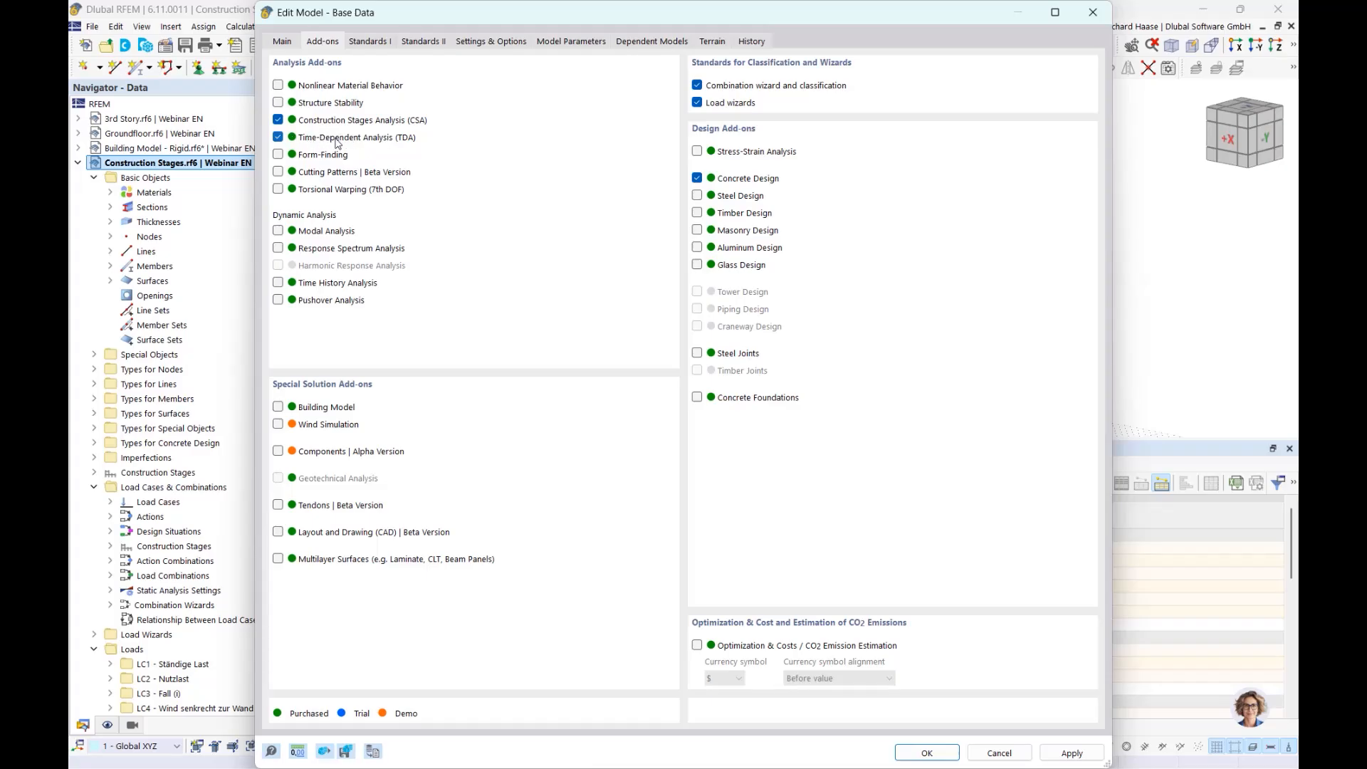
{"action": "left_click", "coordinate": [1093, 12]}
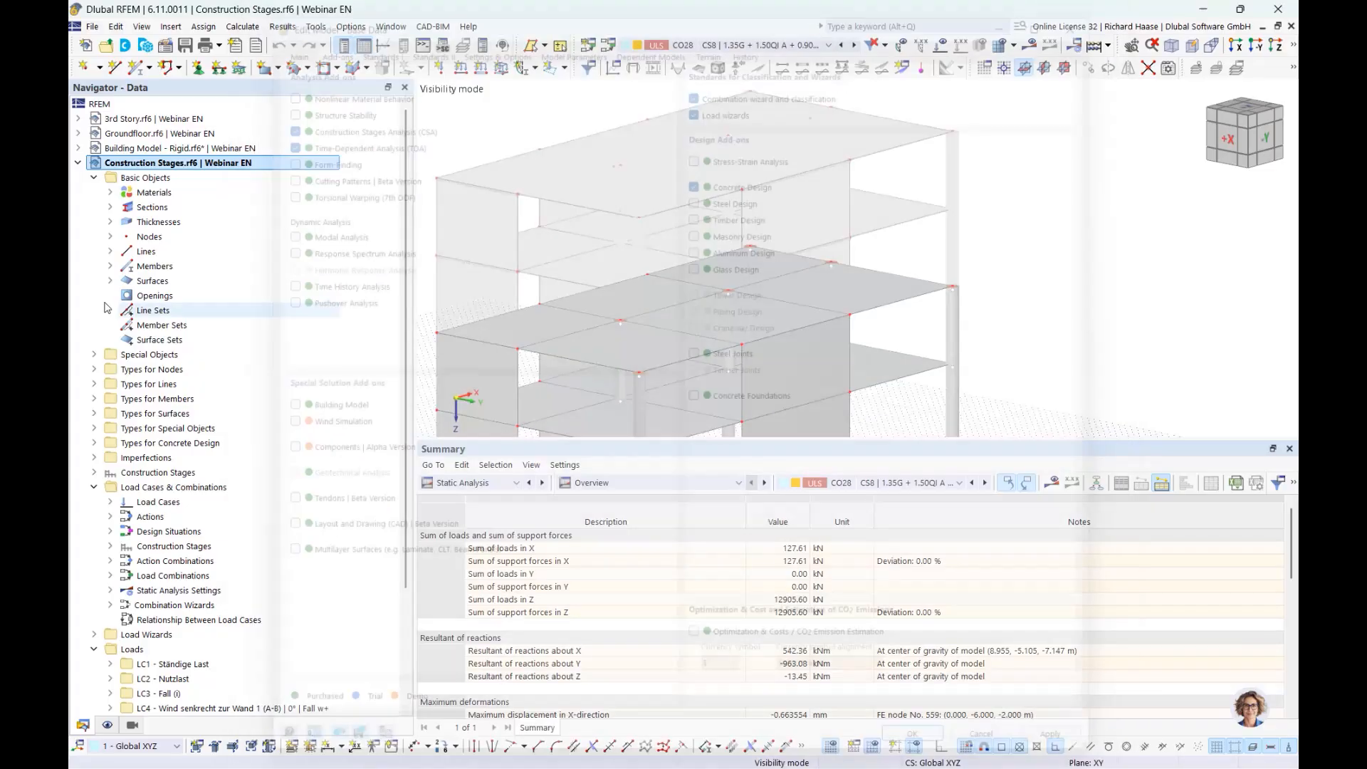
Expand the model's construction stages, select CS1 - EG and open its definition for editing.
{"action": "double_click", "coordinate": [152, 473]}
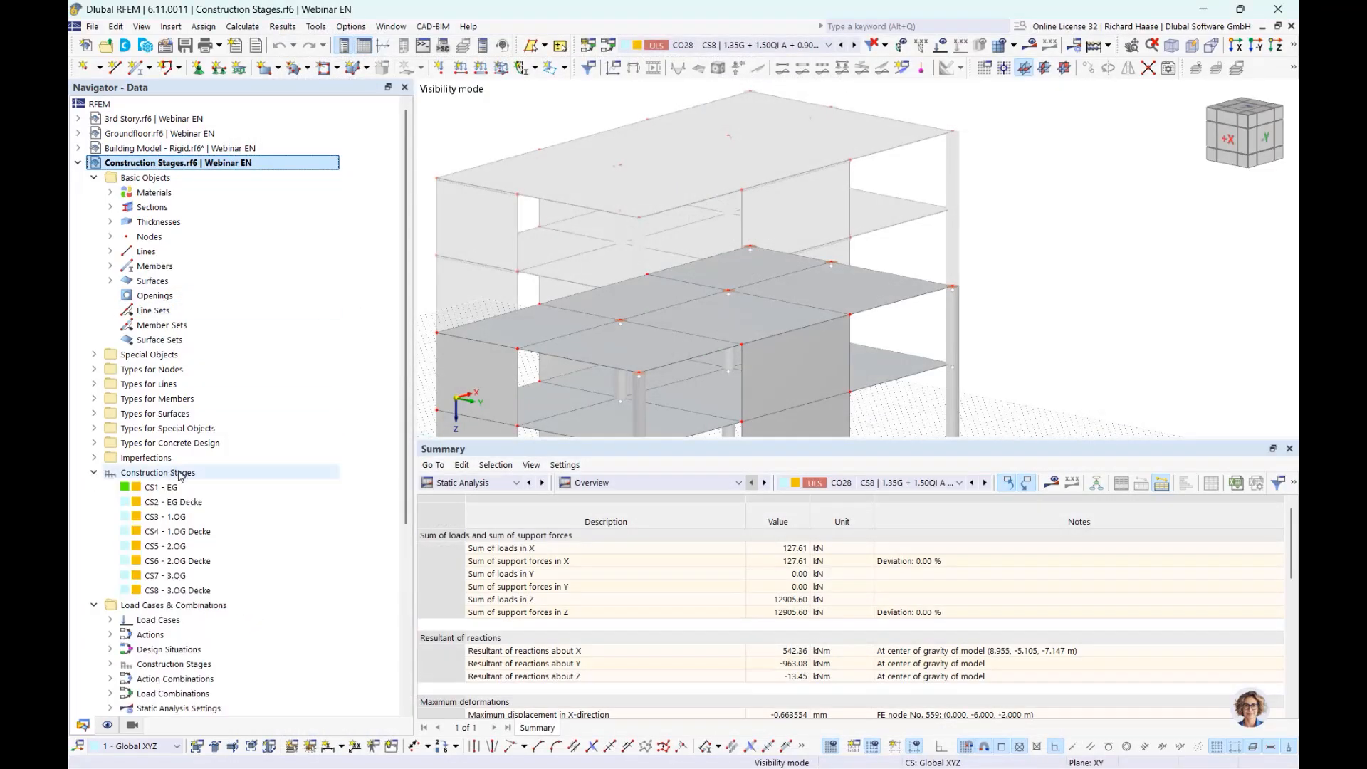
{"action": "left_click", "coordinate": [171, 488]}
{"action": "right_click", "coordinate": [175, 486]}
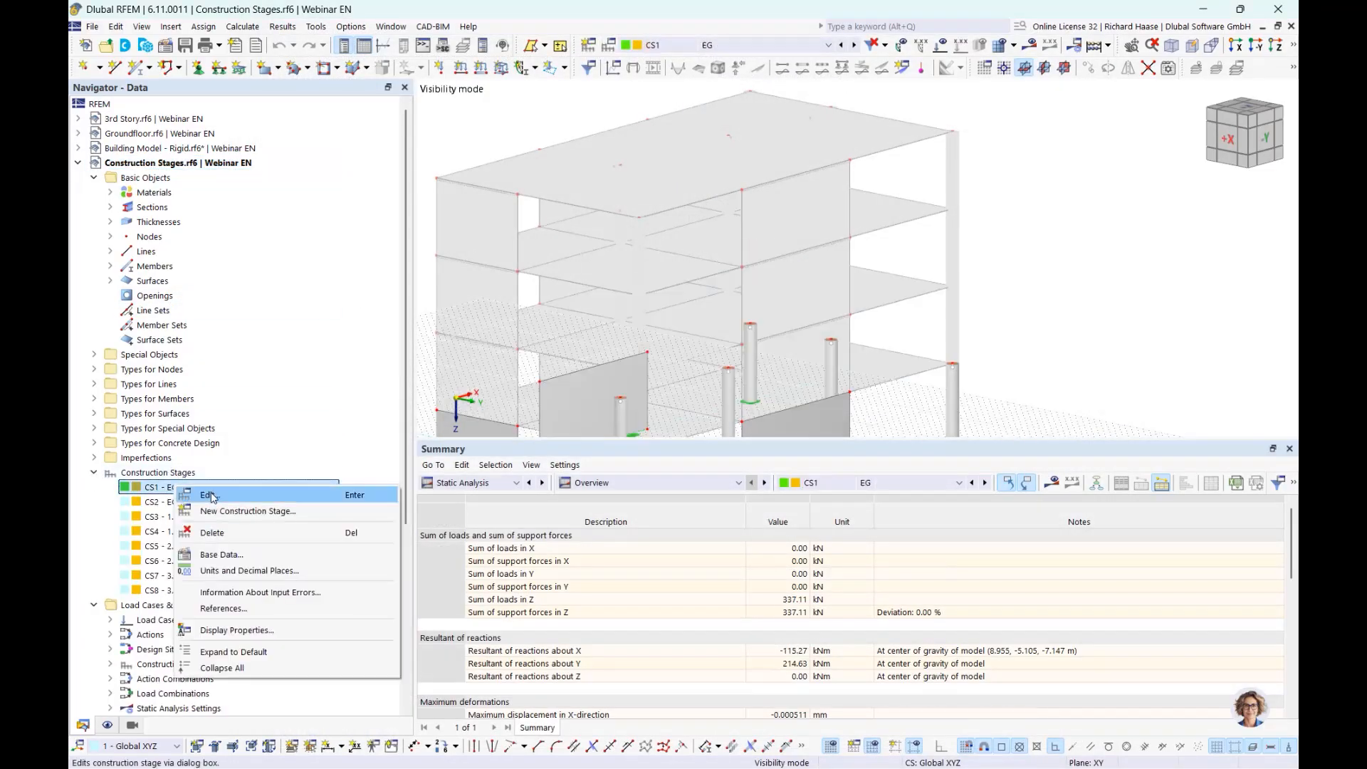
{"action": "left_click", "coordinate": [193, 494]}
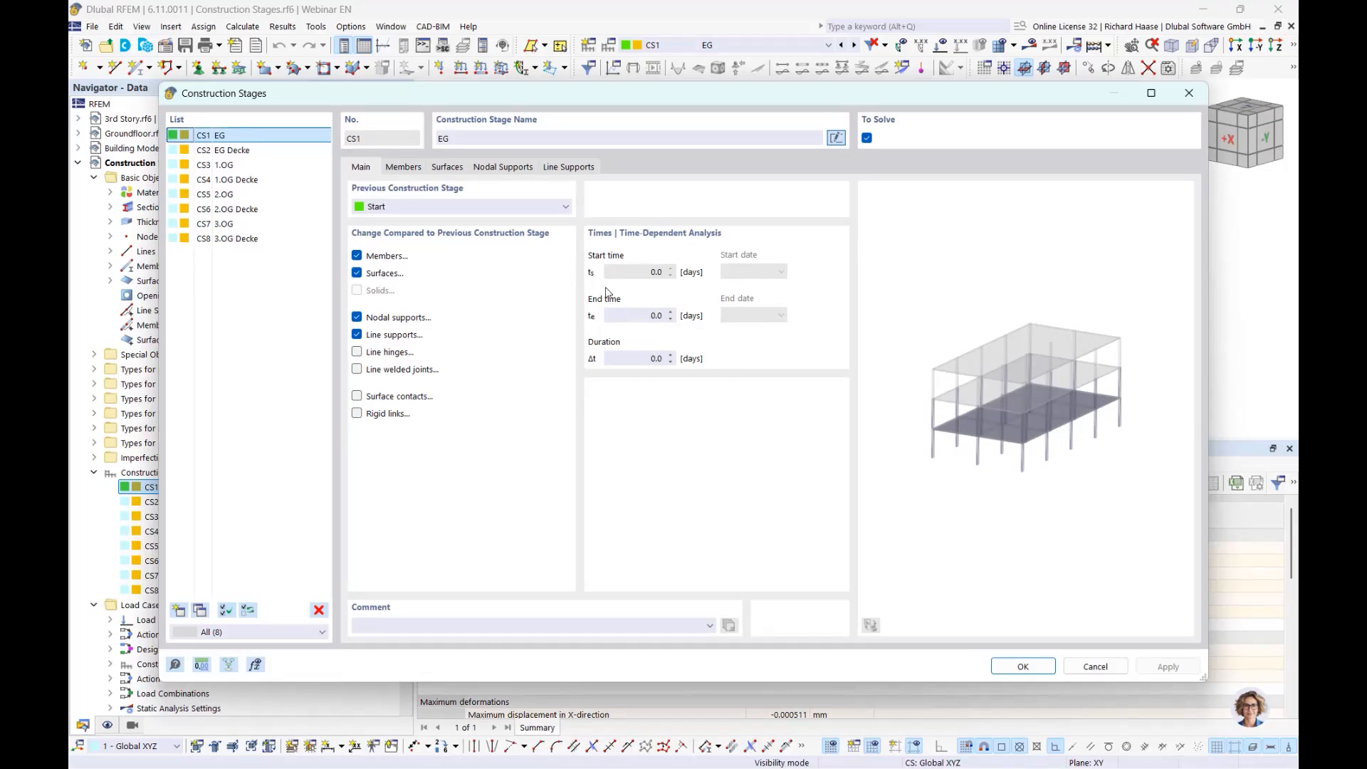
Step through the definitions of construction stages CS2 to CS7 and close the settings without changes.
{"action": "key", "text": "Down"}
{"action": "key", "text": "Down"}
{"action": "key", "text": "Down"}
{"action": "key", "text": "Down"}
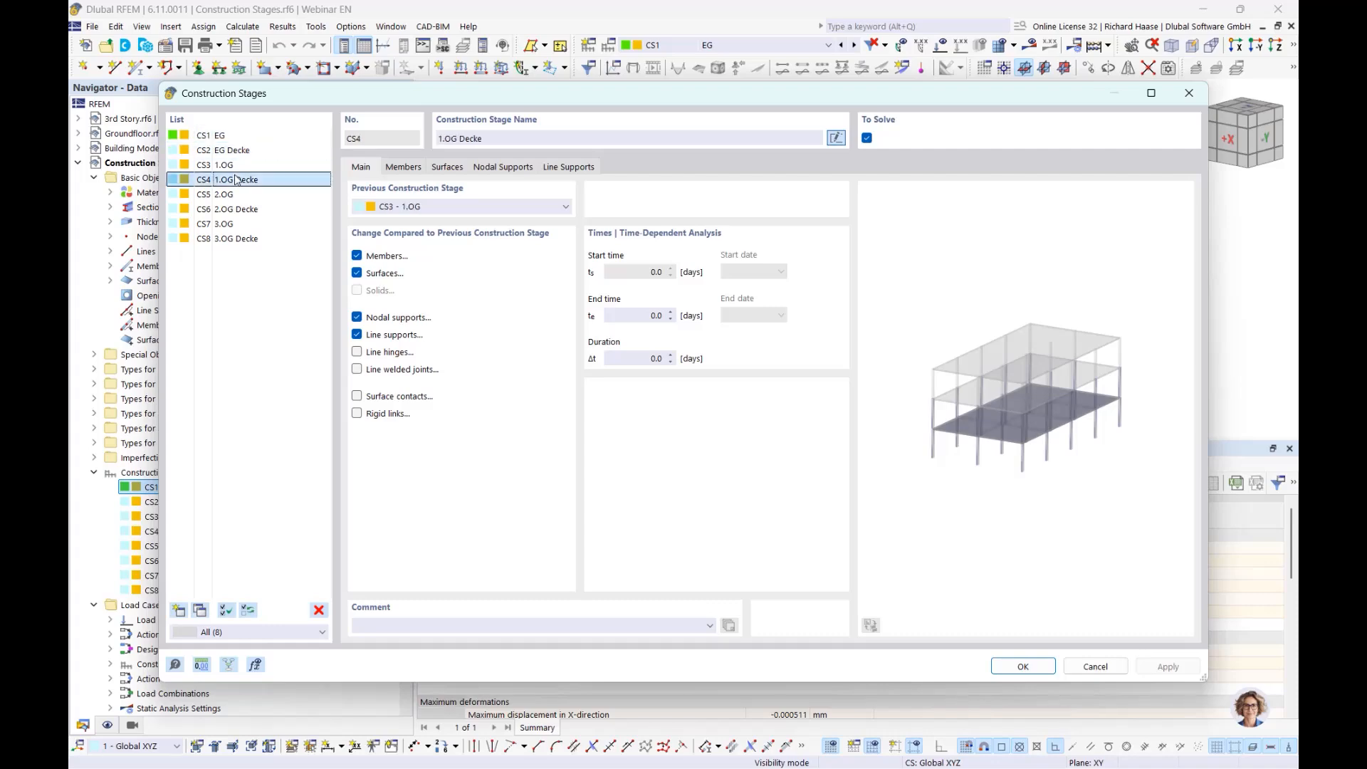
{"action": "key", "text": "Down"}
{"action": "key", "text": "Down"}
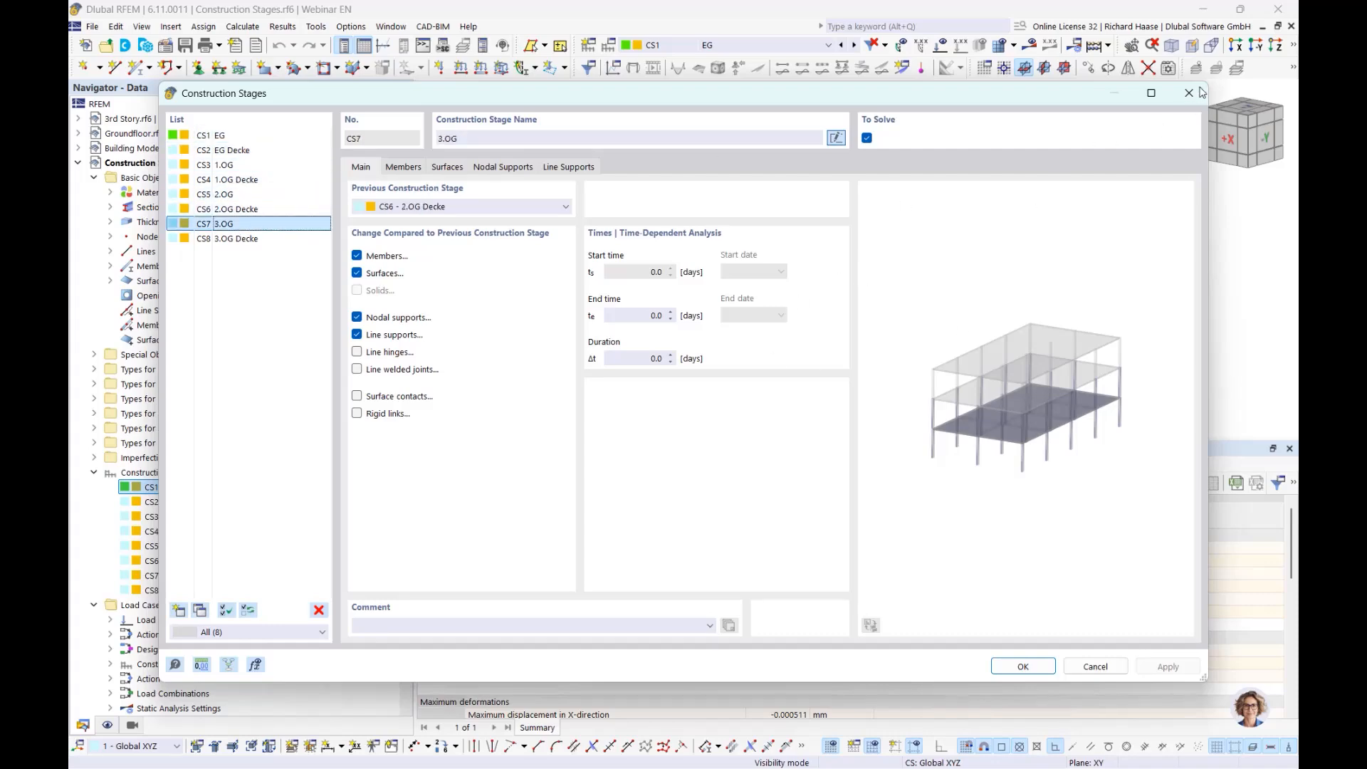
{"action": "left_click", "coordinate": [1199, 96]}
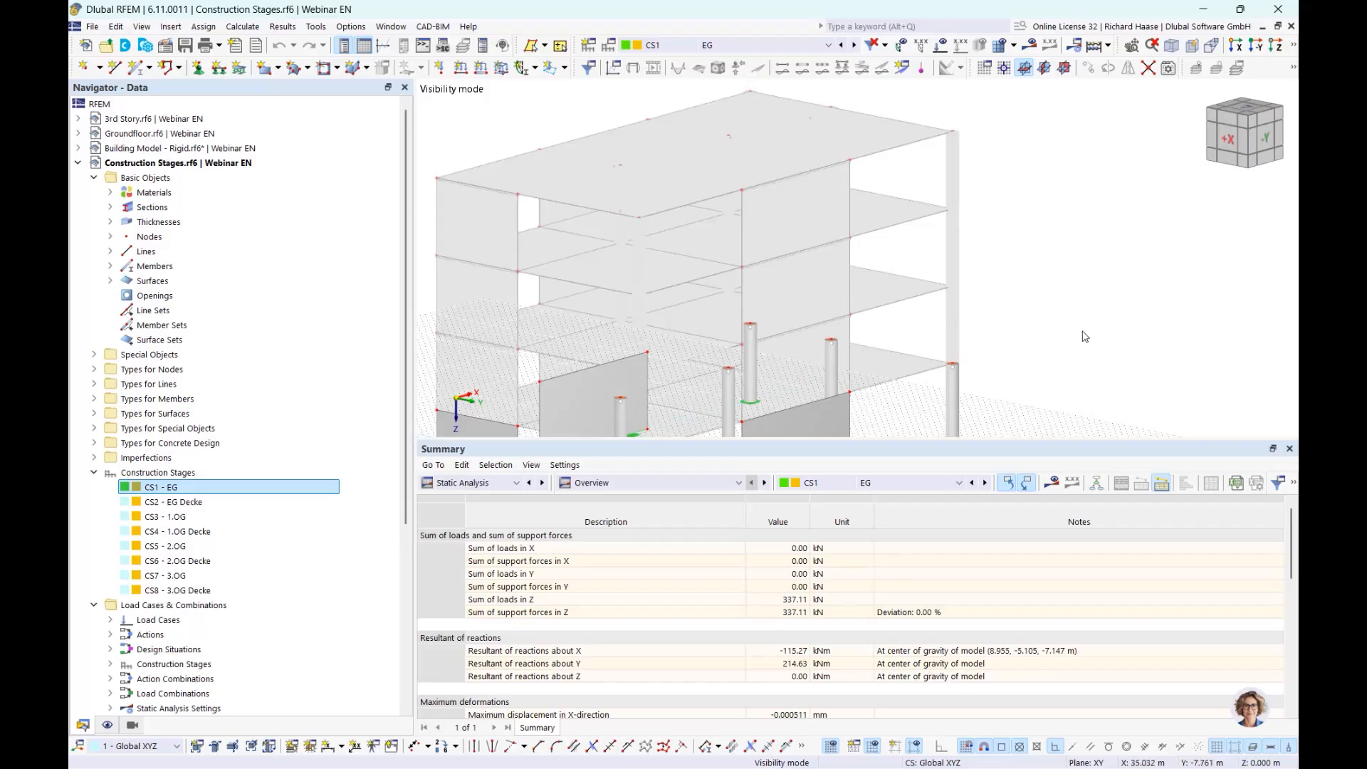
{"action": "middle_click_drag", "start_coordinate": [1021, 344], "coordinate": [1019, 292]}
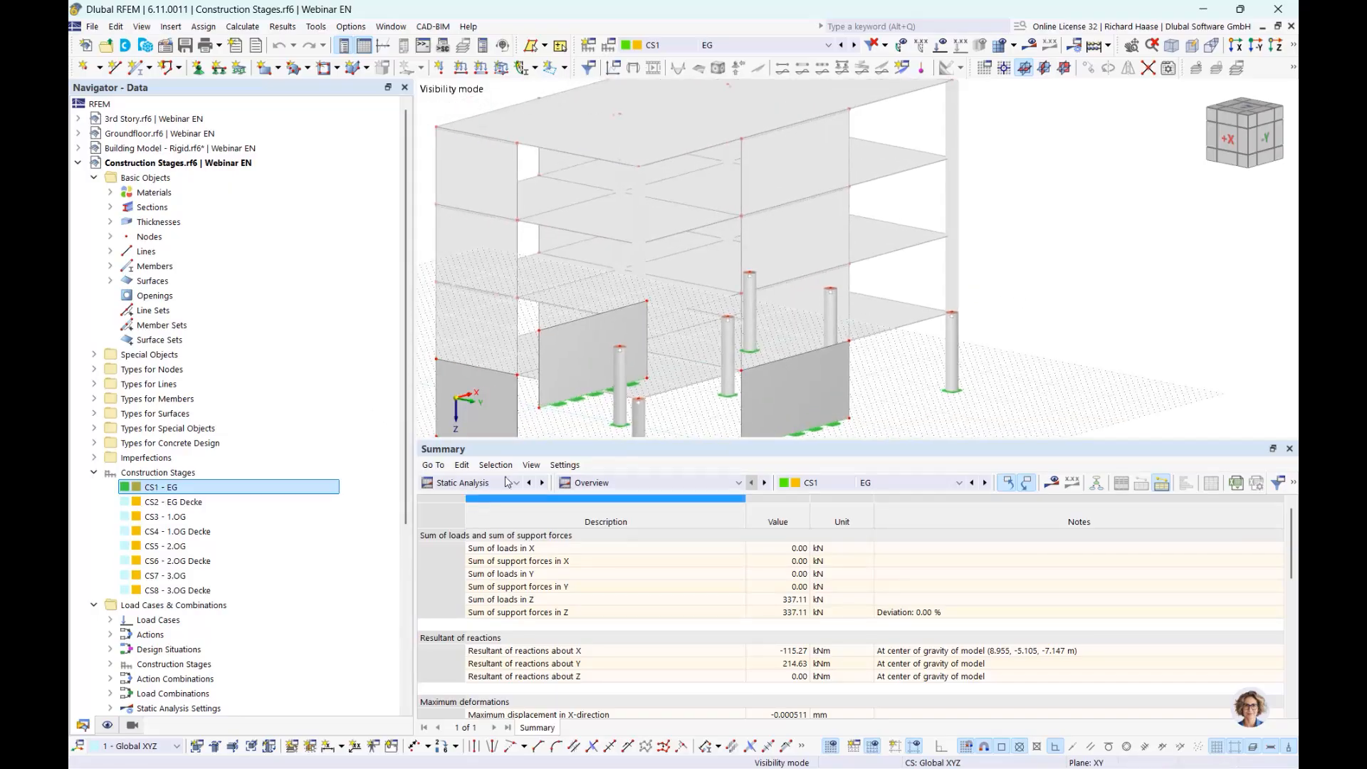
{"action": "scroll", "coordinate": [317, 420], "scroll_direction": "down", "scroll_amount": 6}
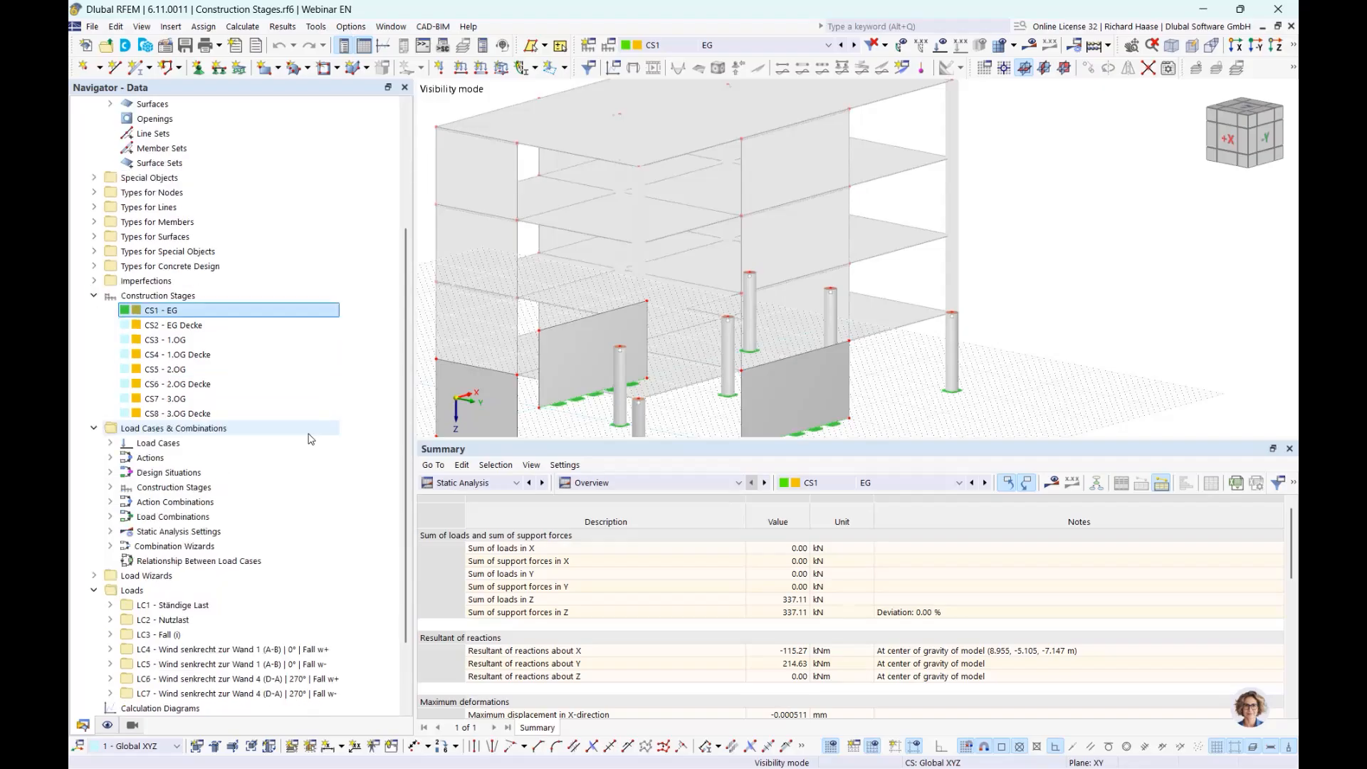